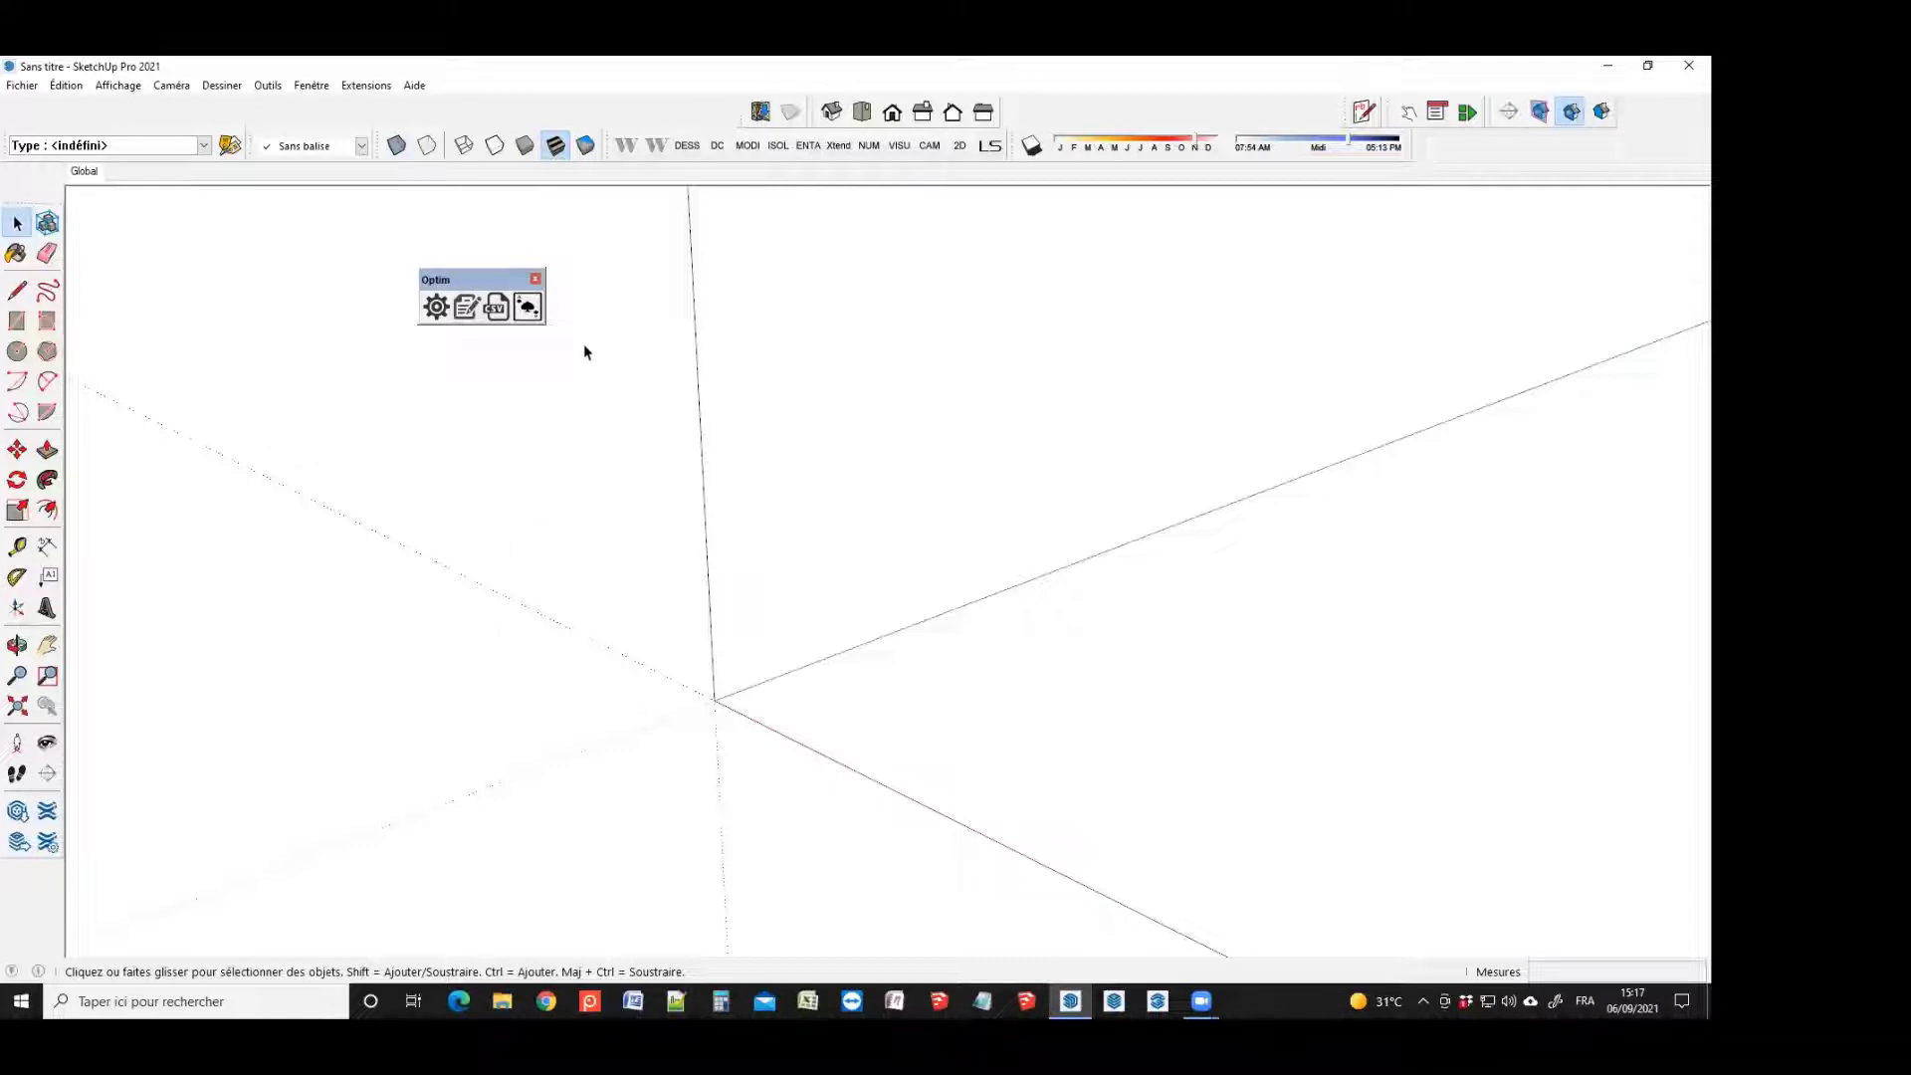
Move the floating Optim toolbar to a clear spot in the upper part of the drawing area
left_click_drag(479, 275, 603, 226)
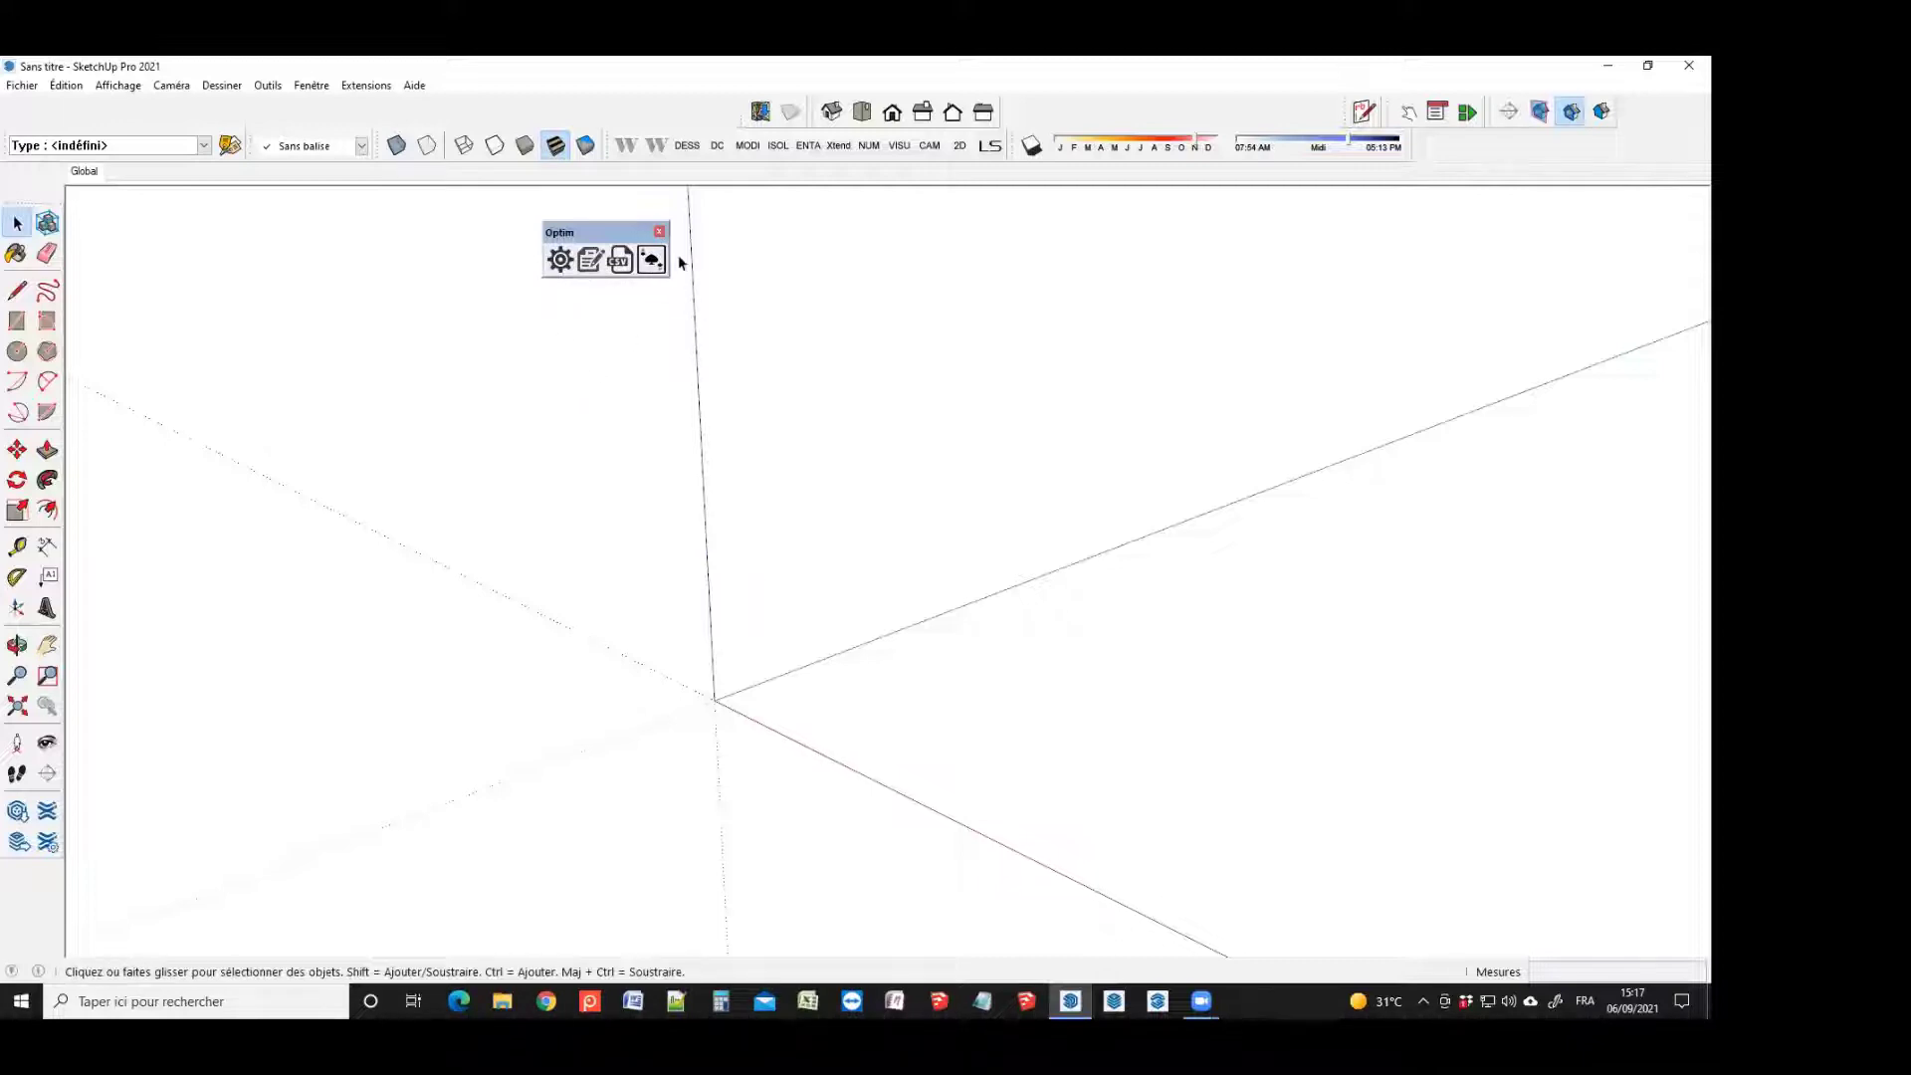
left_click_drag(613, 232, 864, 219)
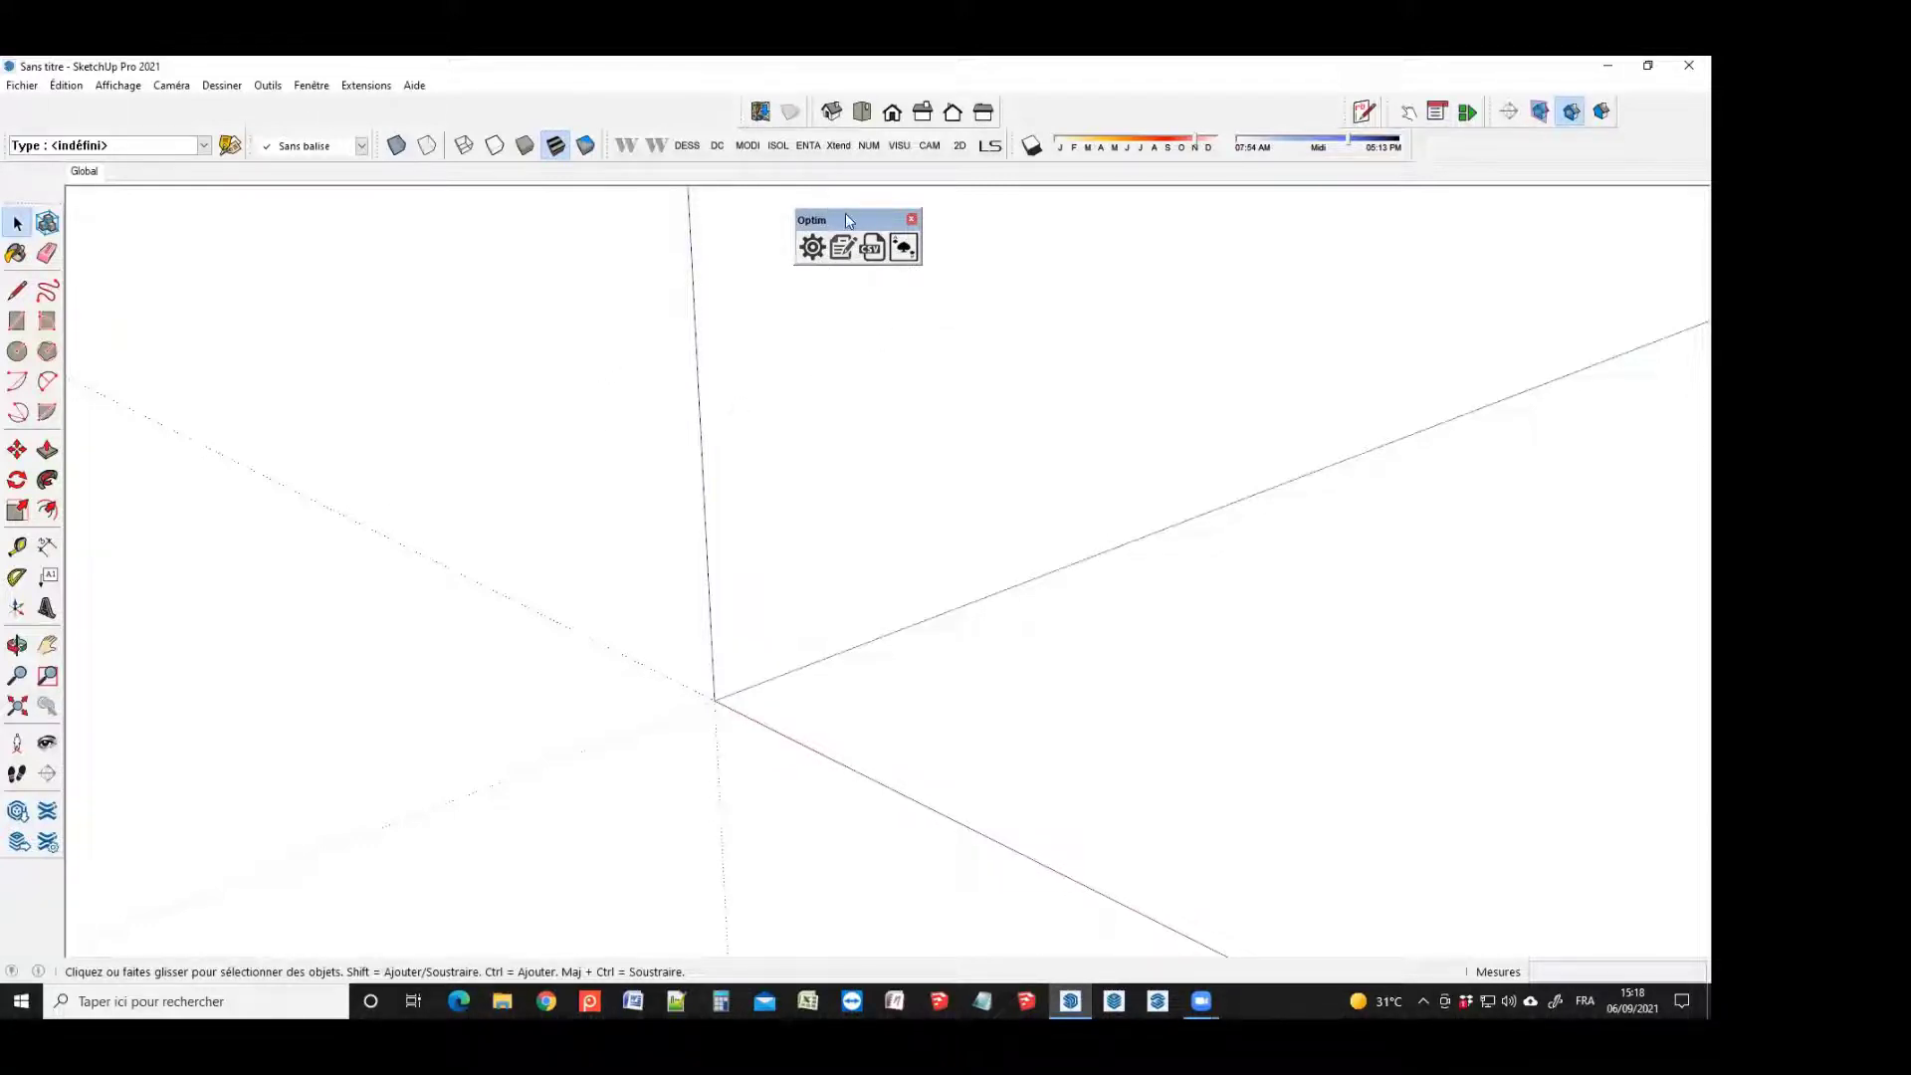
left_click_drag(848, 214, 543, 216)
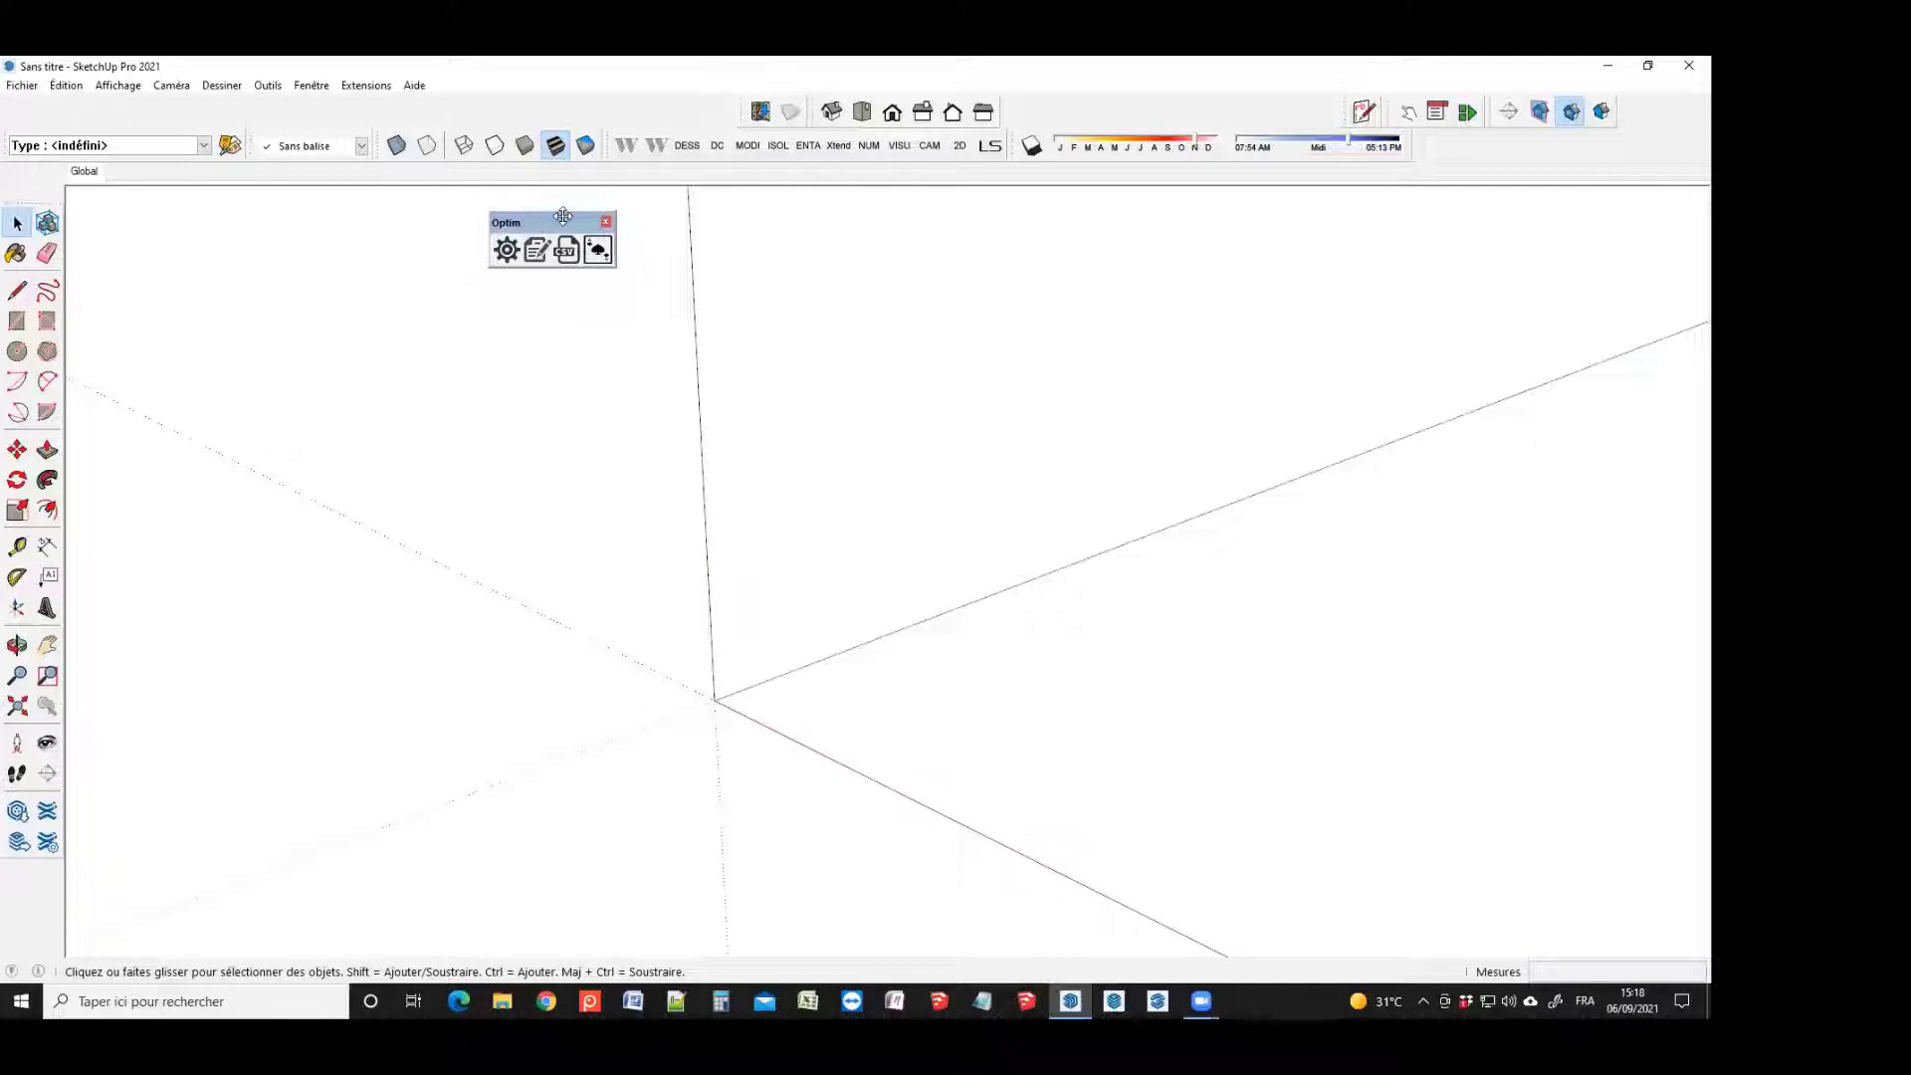
left_click_drag(564, 220, 546, 213)
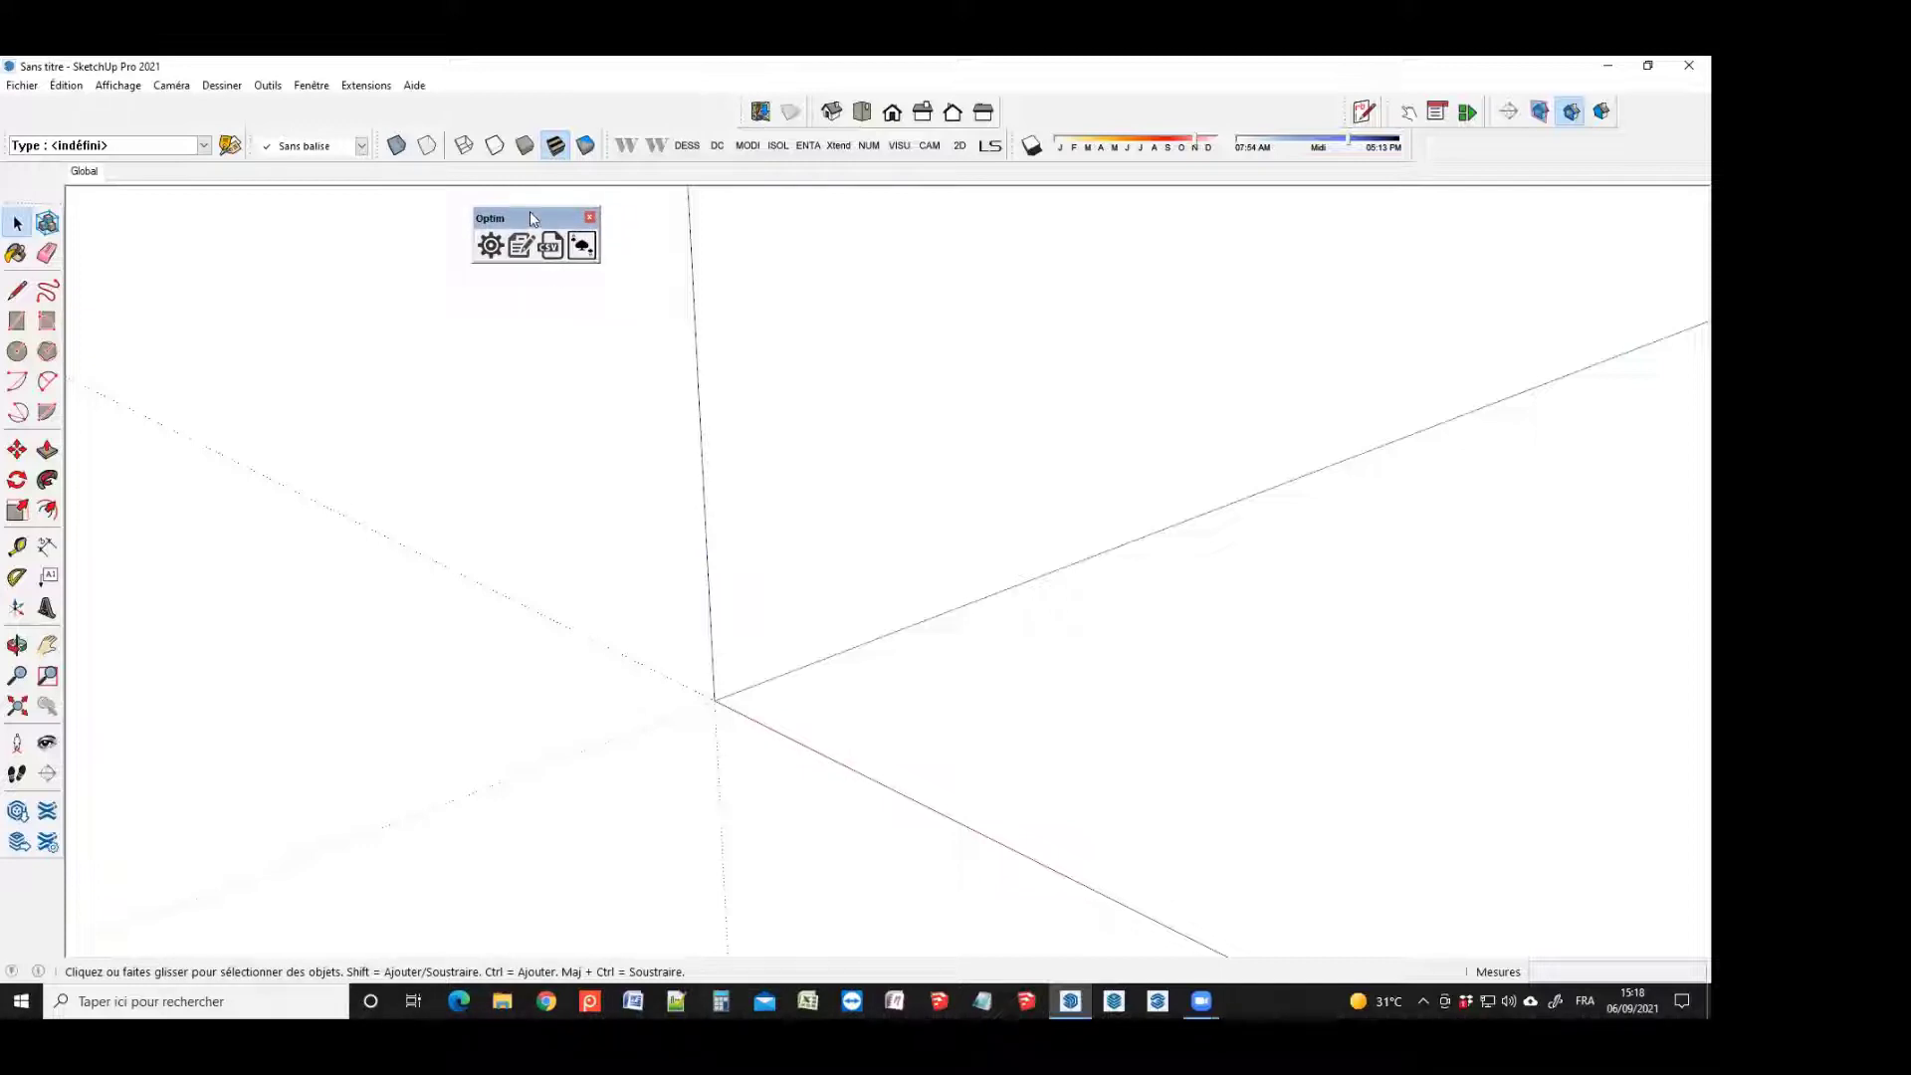
left_click_drag(528, 212, 560, 230)
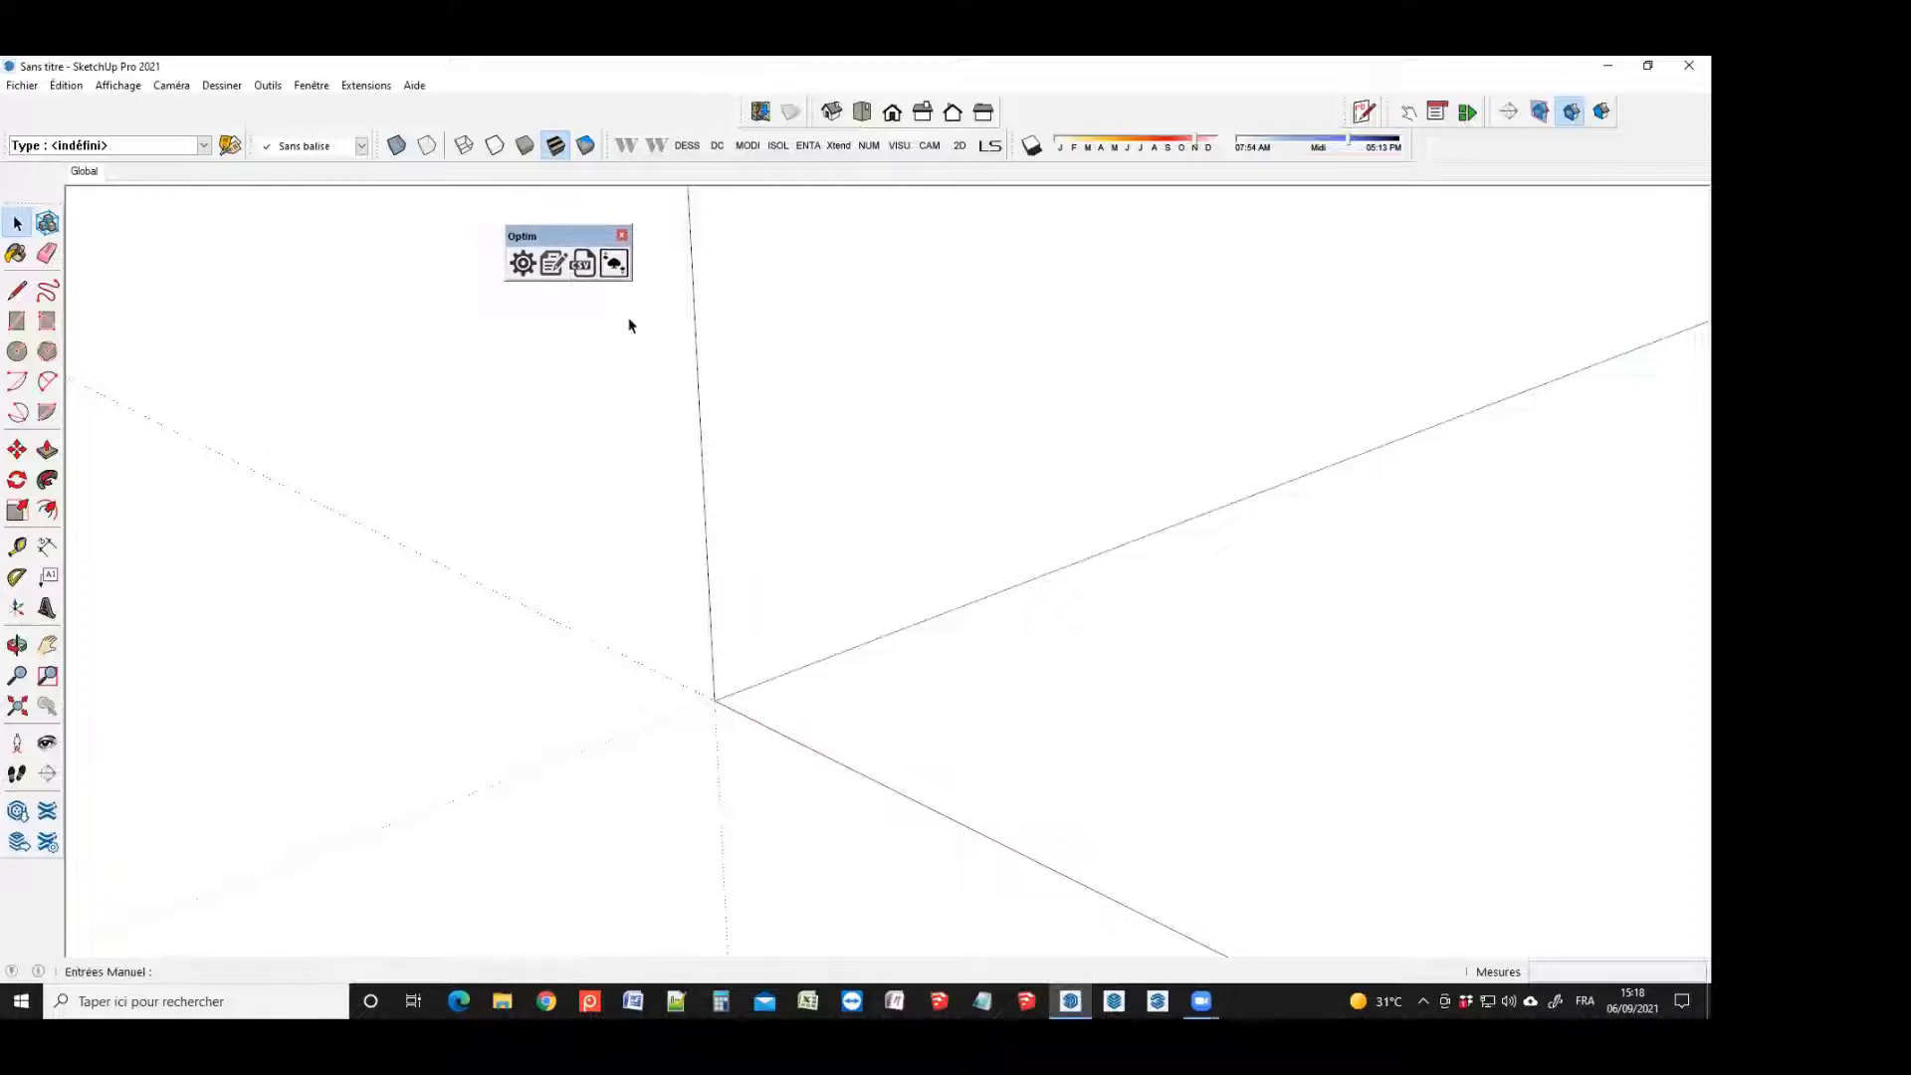
Open the Woody 2020 window, show its help section and go to the Planbois website in Chrome
left_click(639, 147)
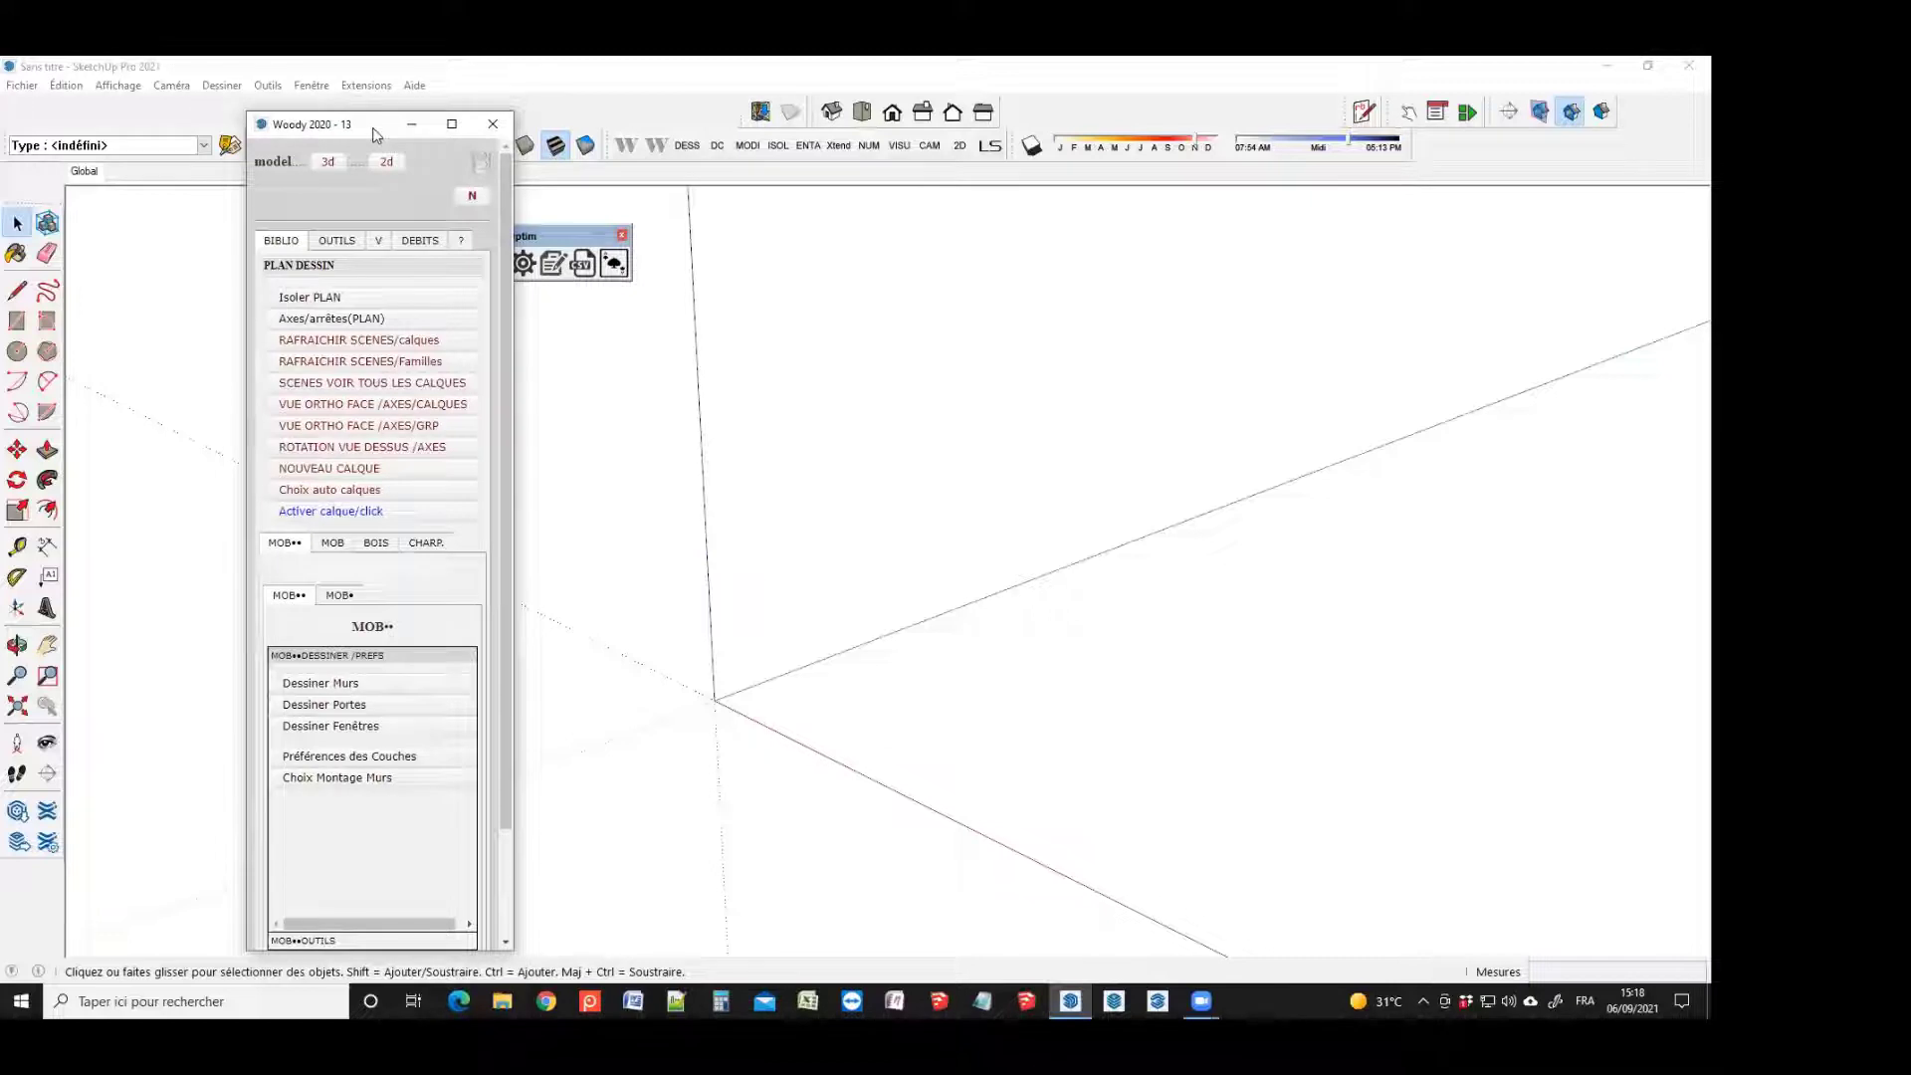
left_click_drag(377, 134, 916, 130)
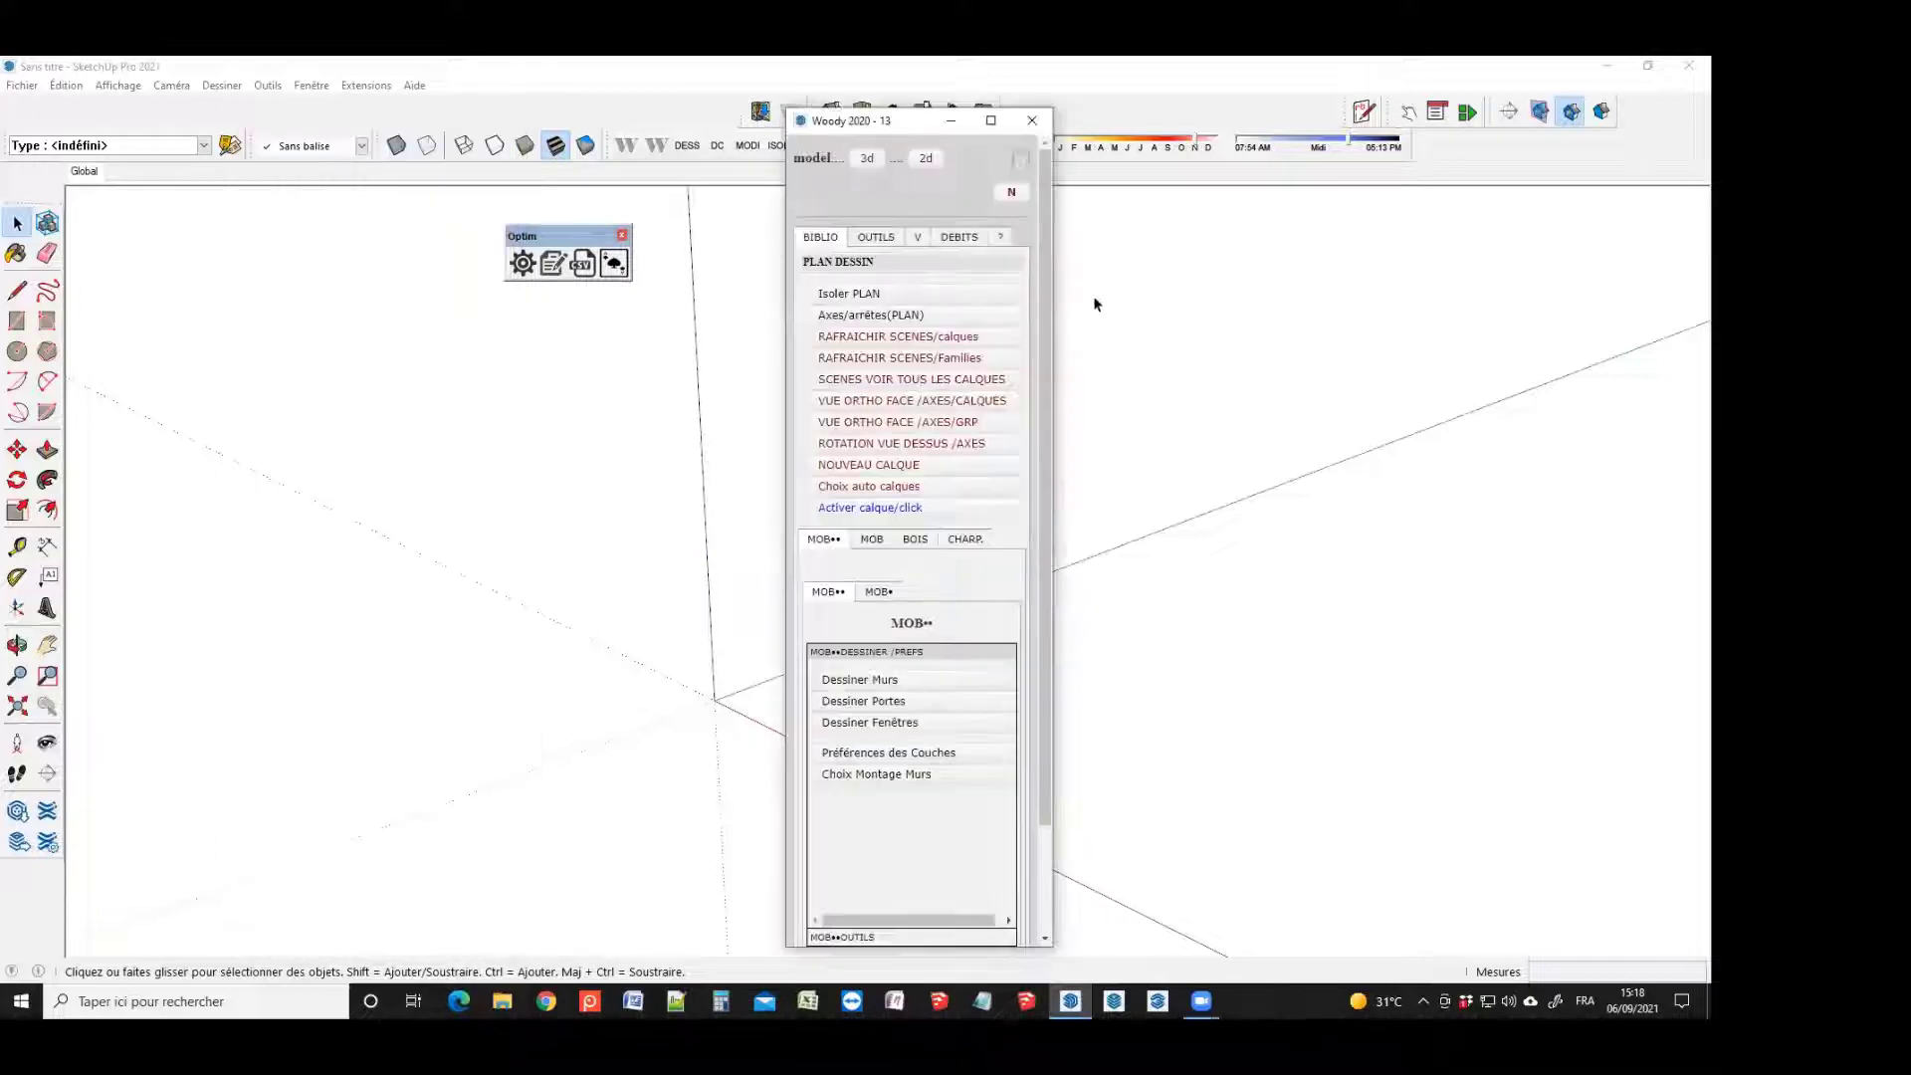
left_click(1000, 239)
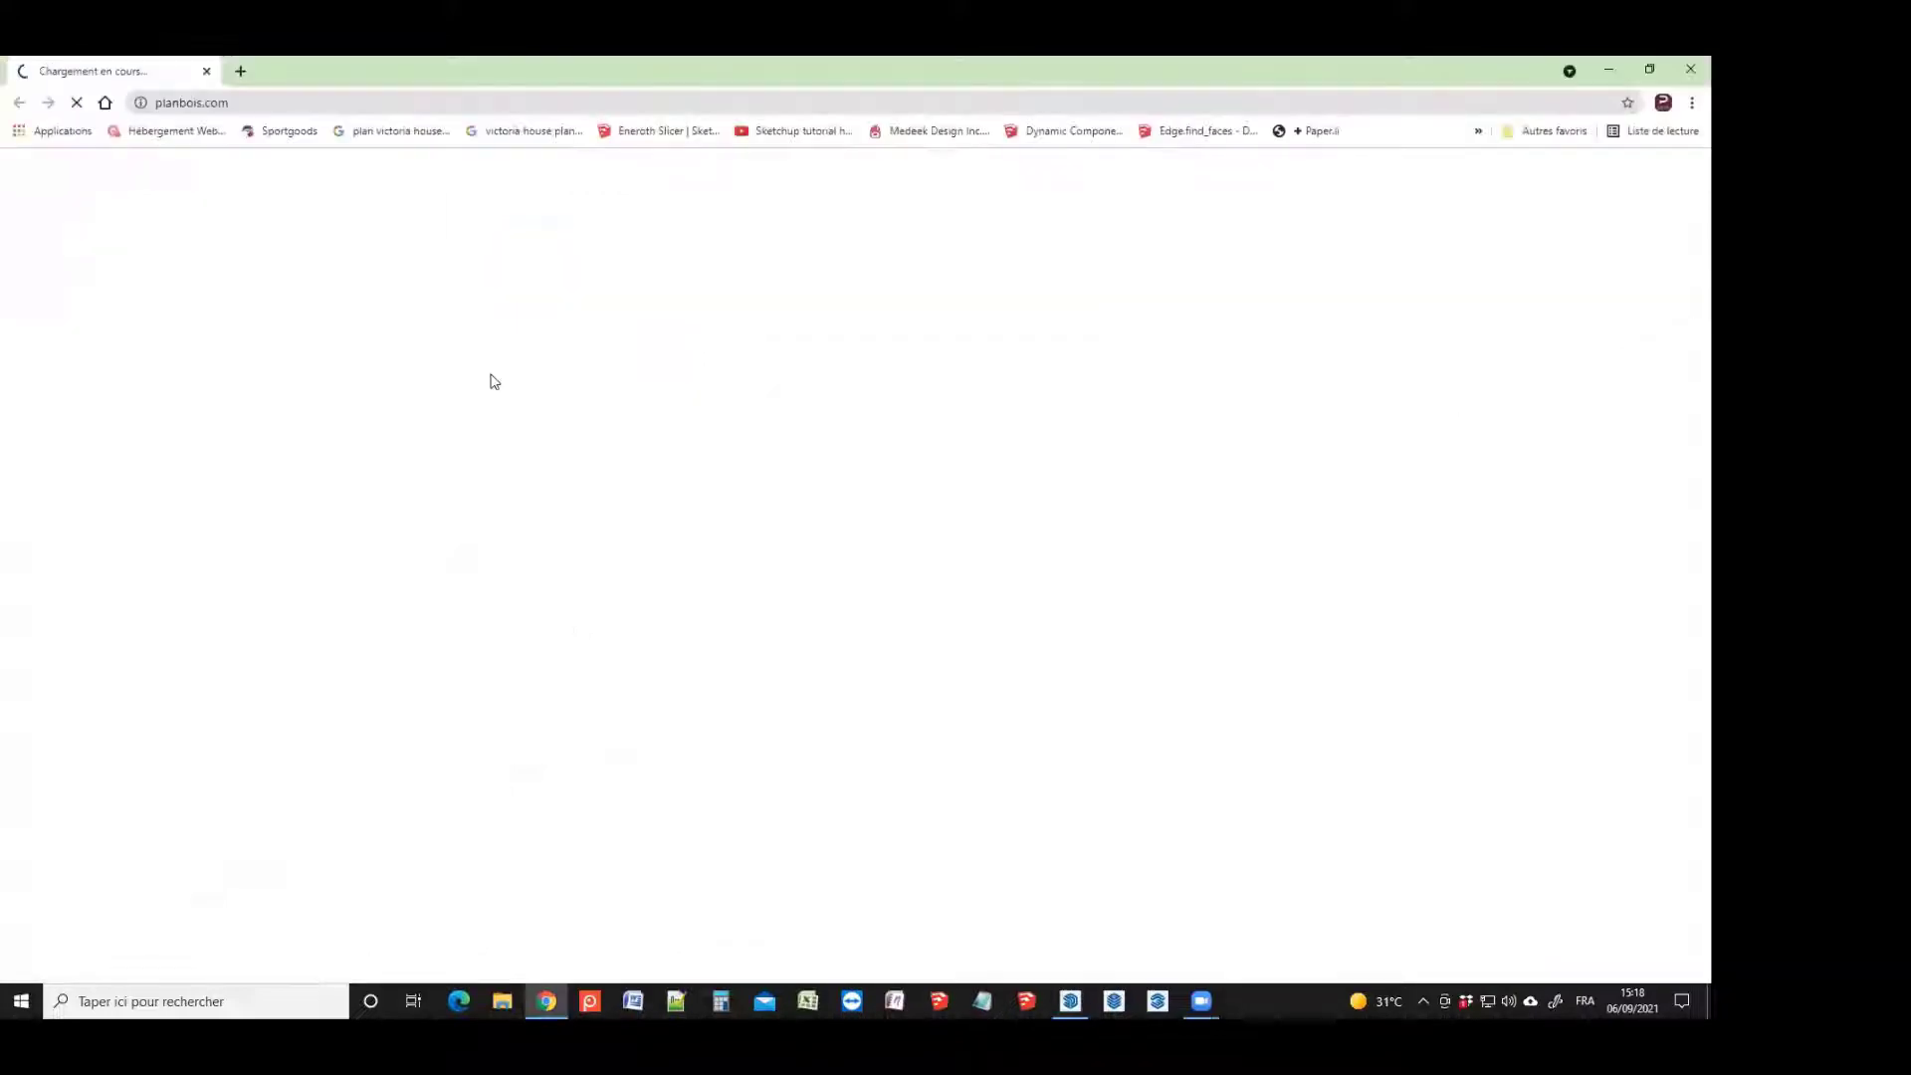
Find the "Woody 2020 pour Windows" product page and open its installation and update procedure
scroll(863, 380, "down", 10)
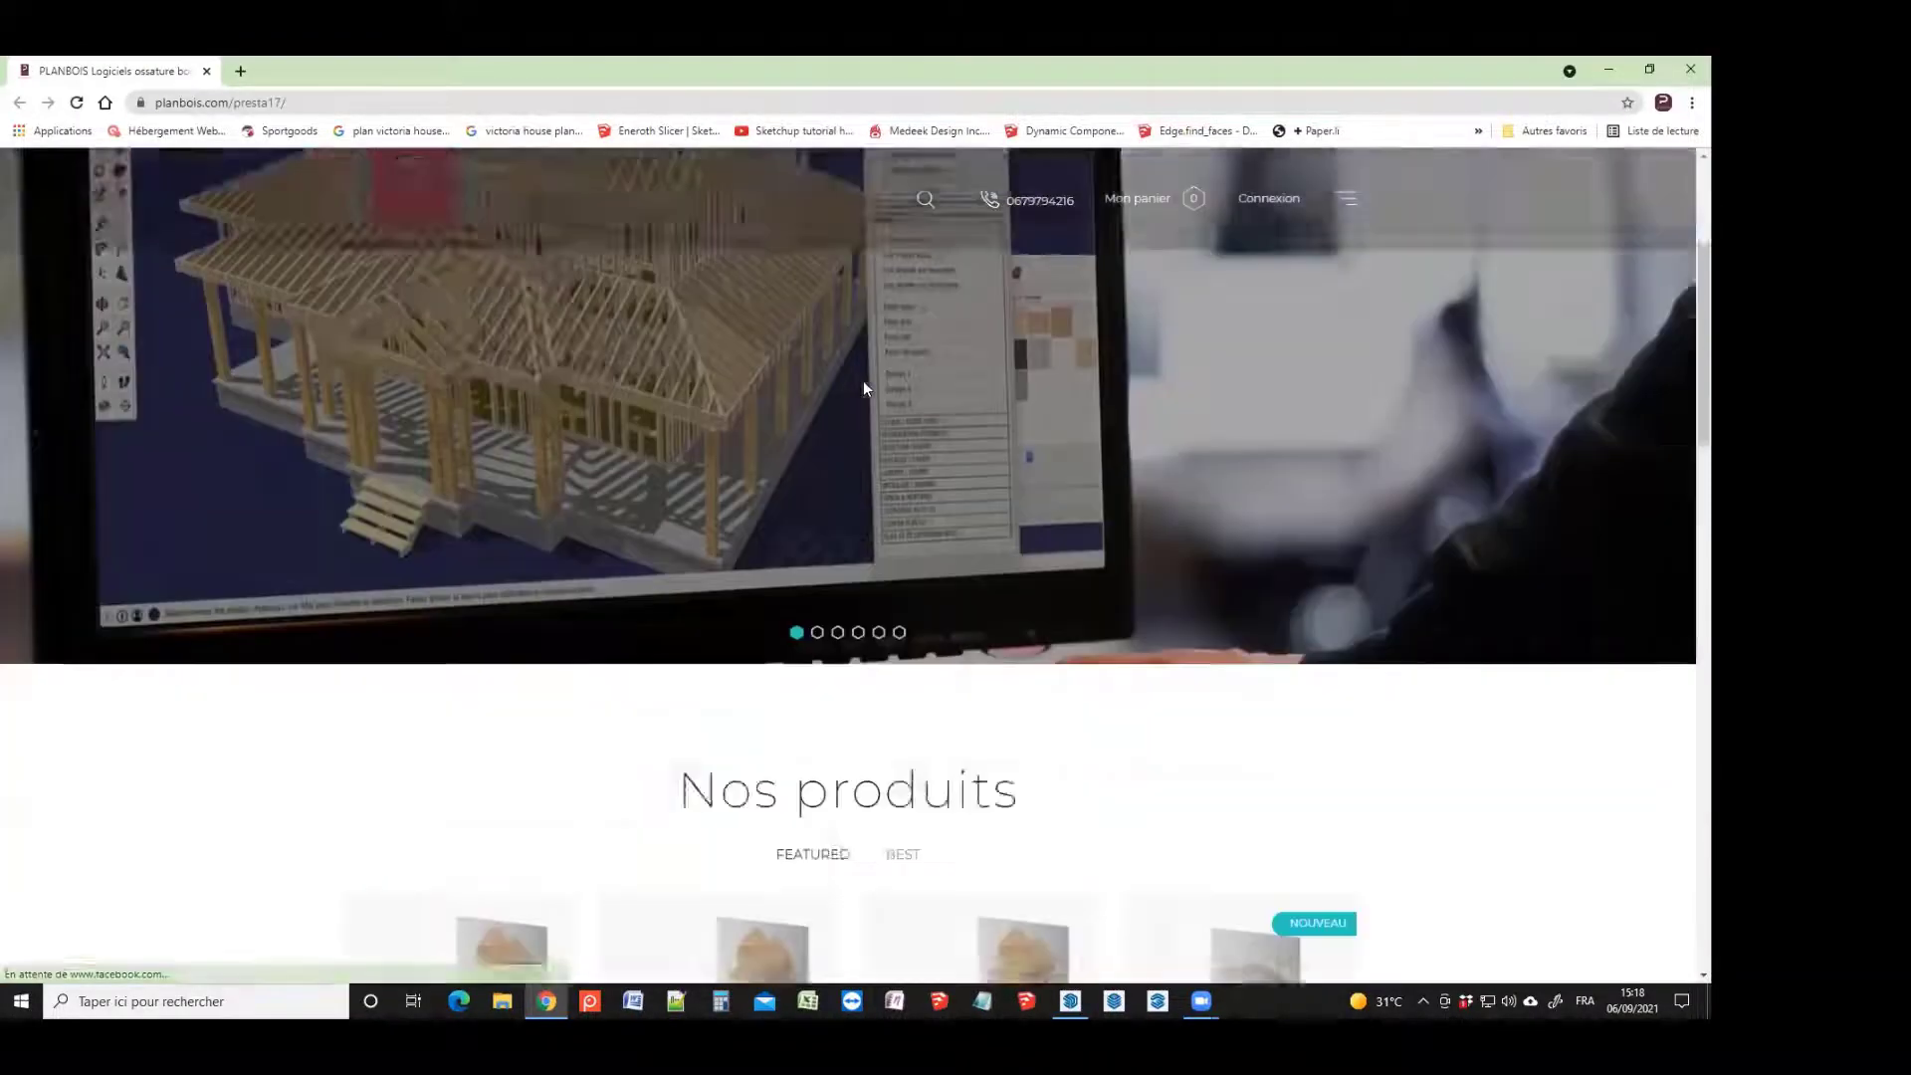
scroll(864, 388, "up", 3)
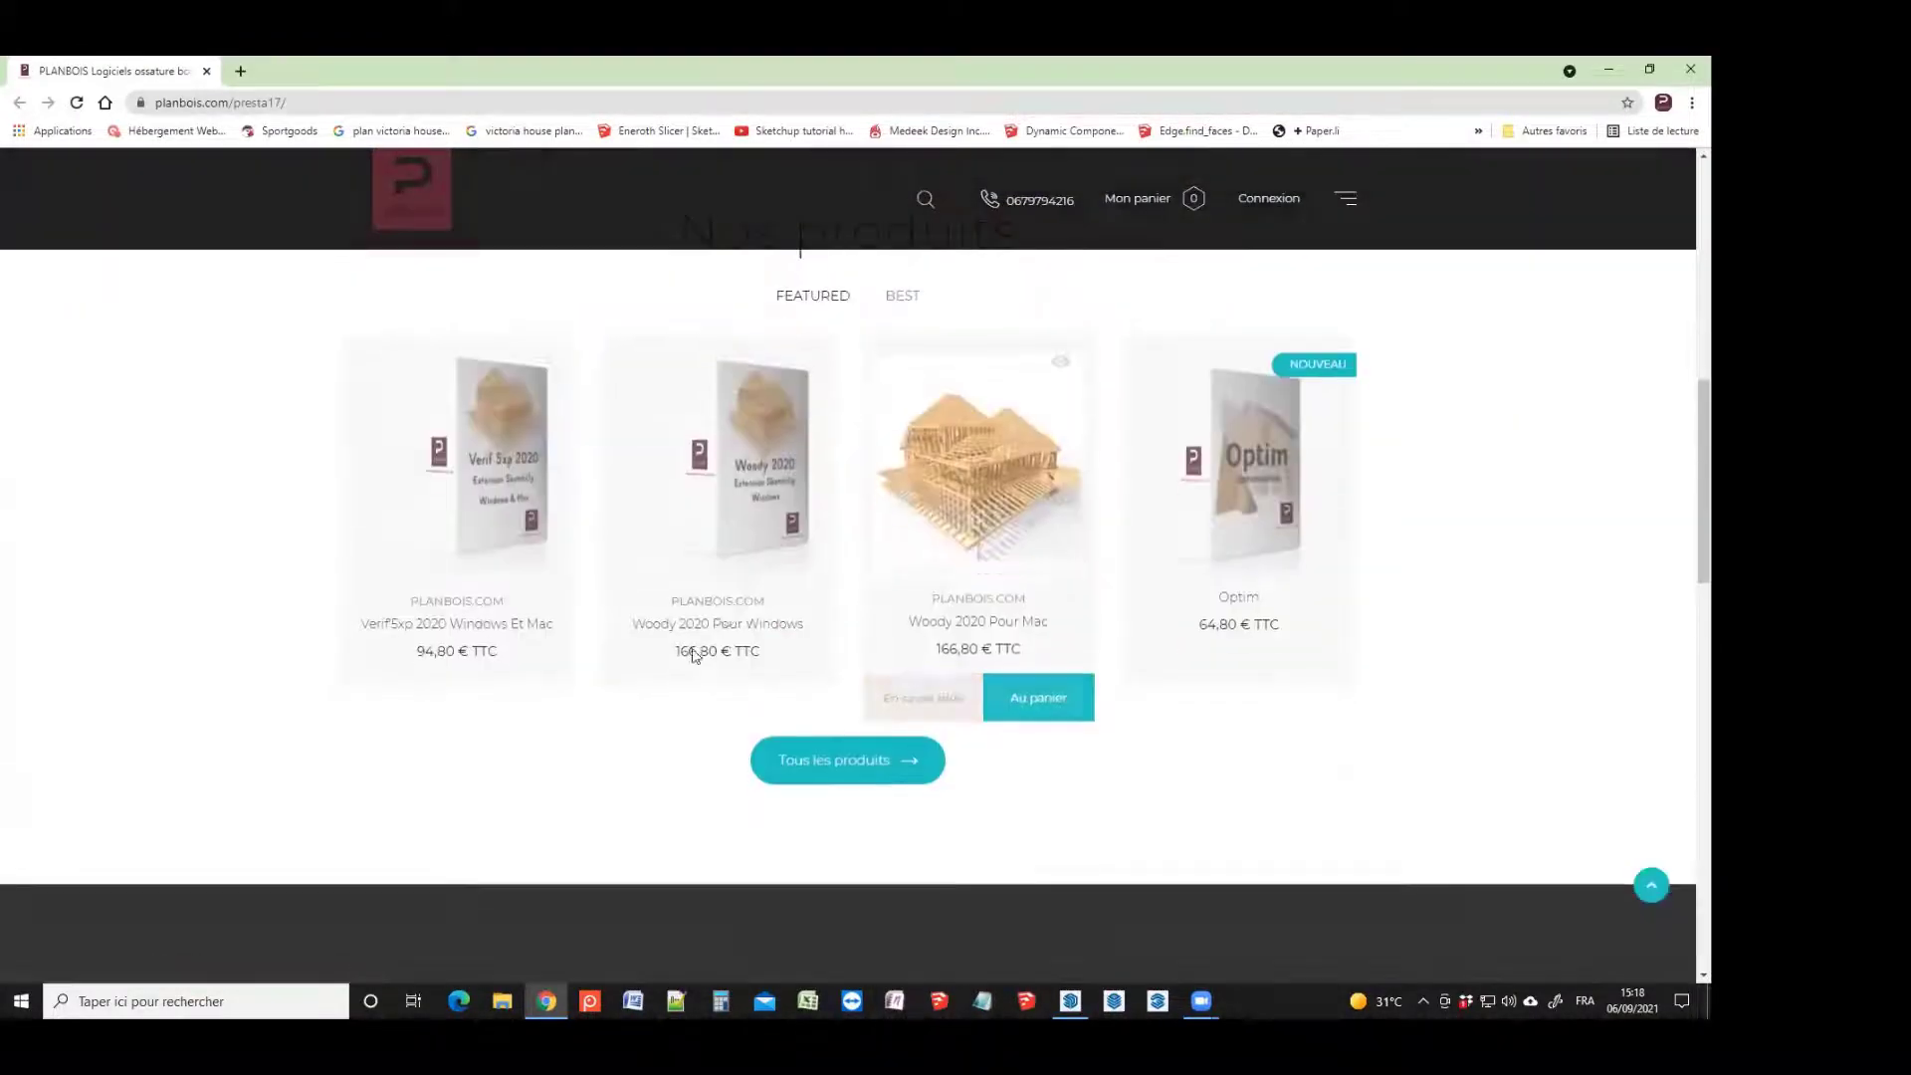
left_click(657, 700)
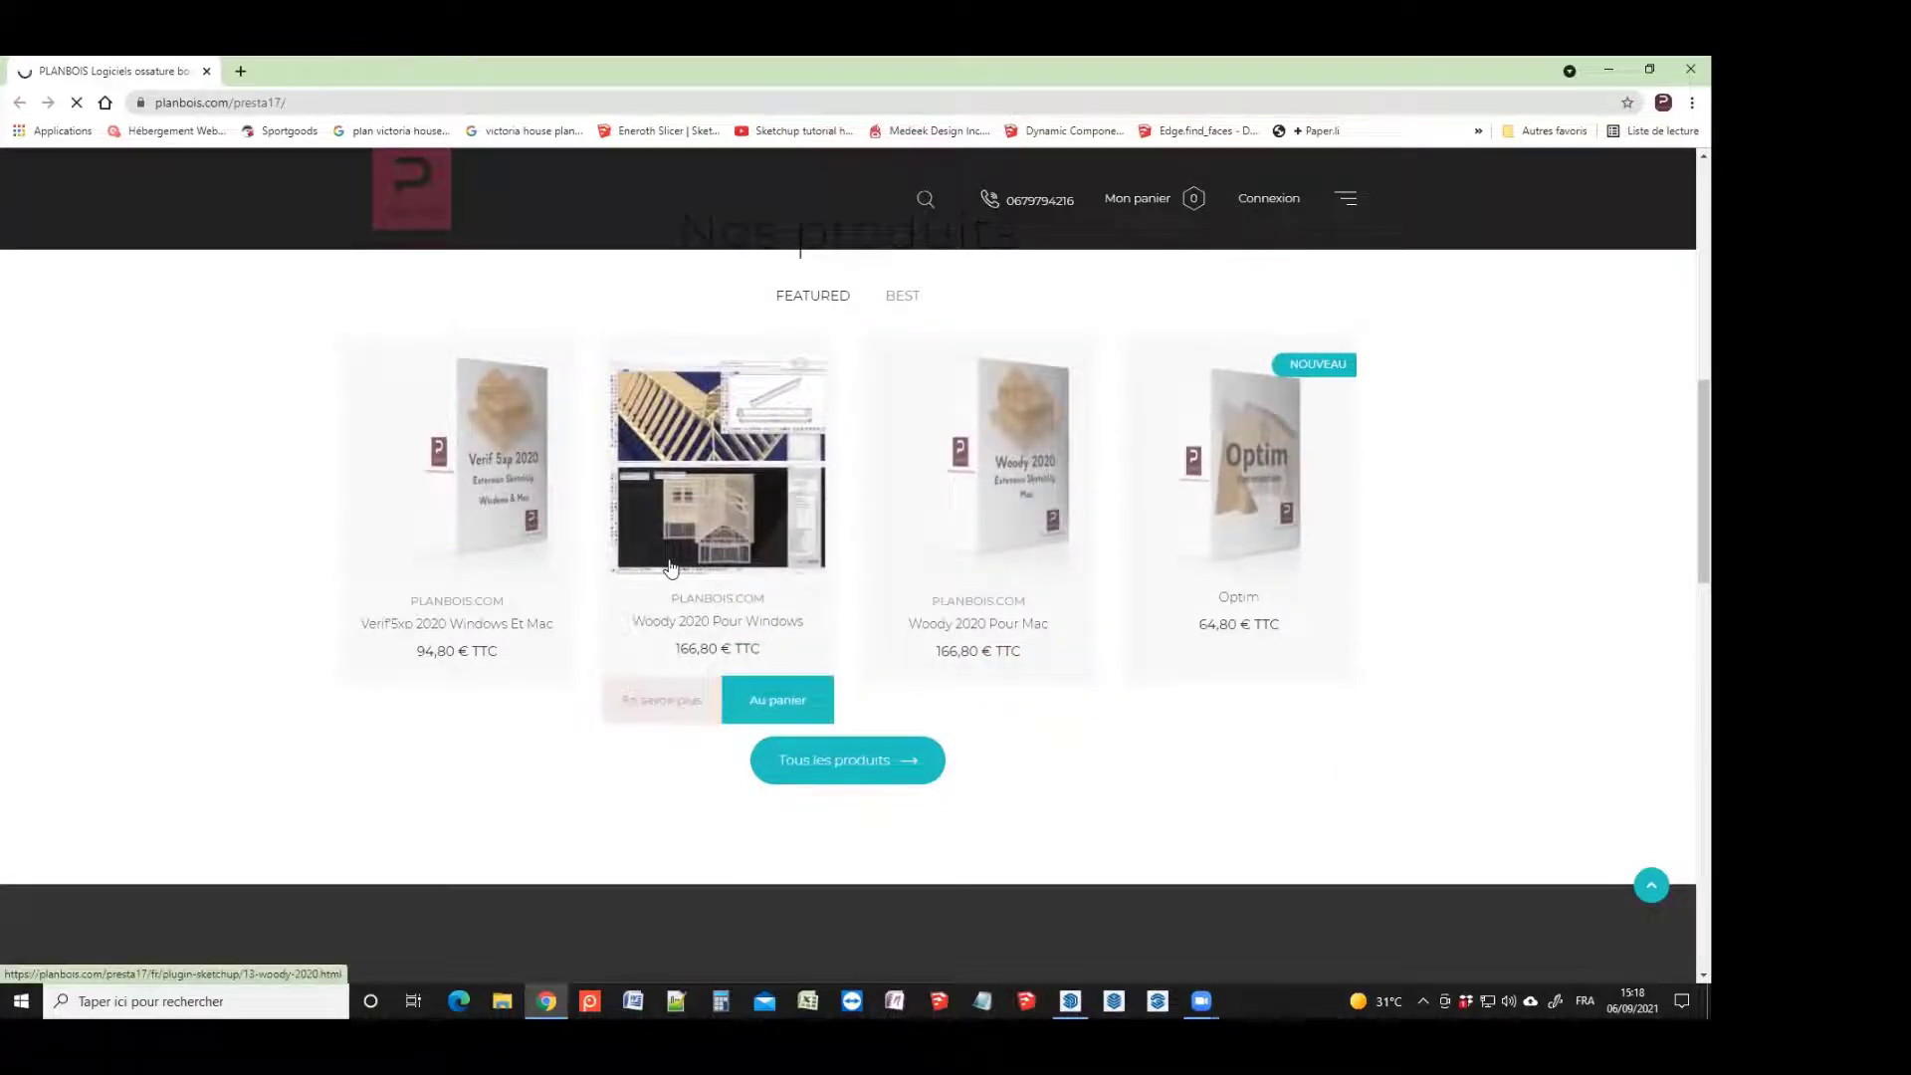
scroll(671, 567, "down", 2)
scroll(671, 568, "down", 7)
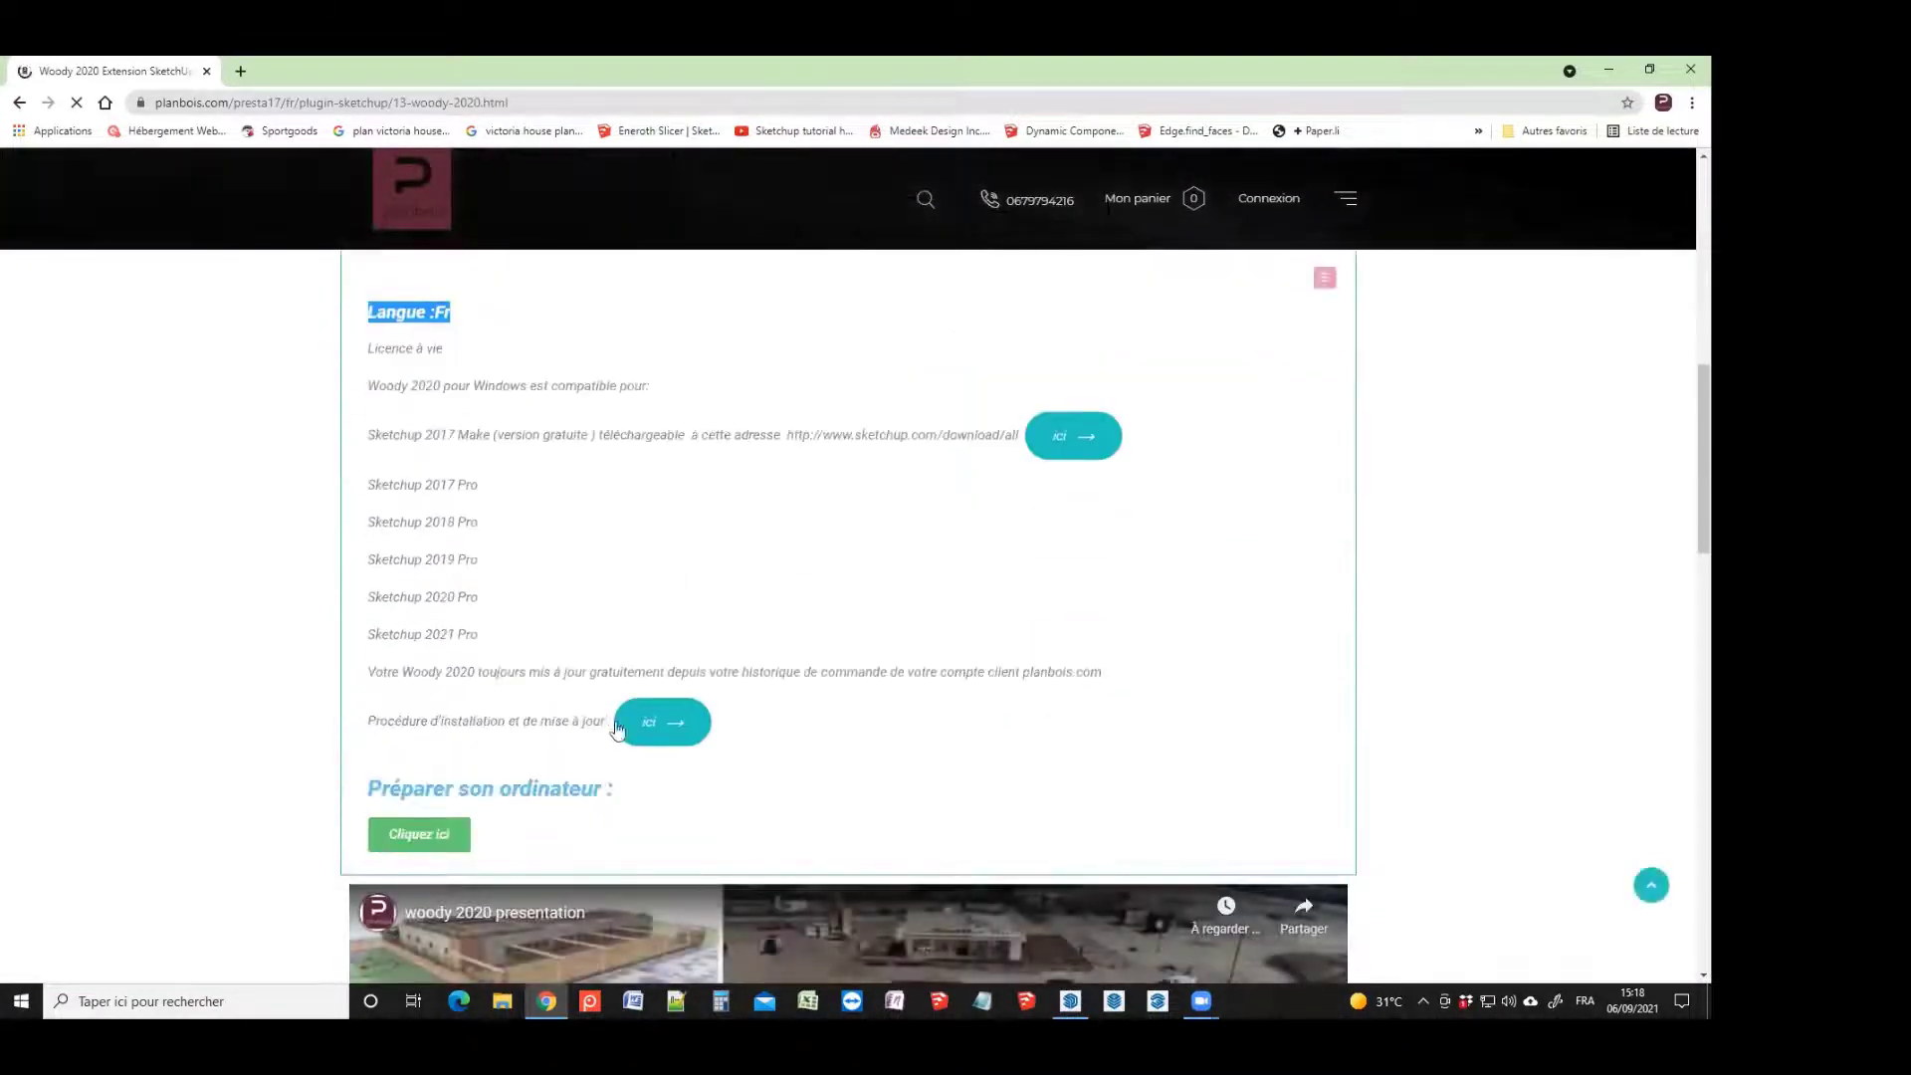
left_click(667, 723)
Read through the installation procedure, from the order details and product download to loading the .rbz file in the extension manager
scroll(662, 637, "down", 5)
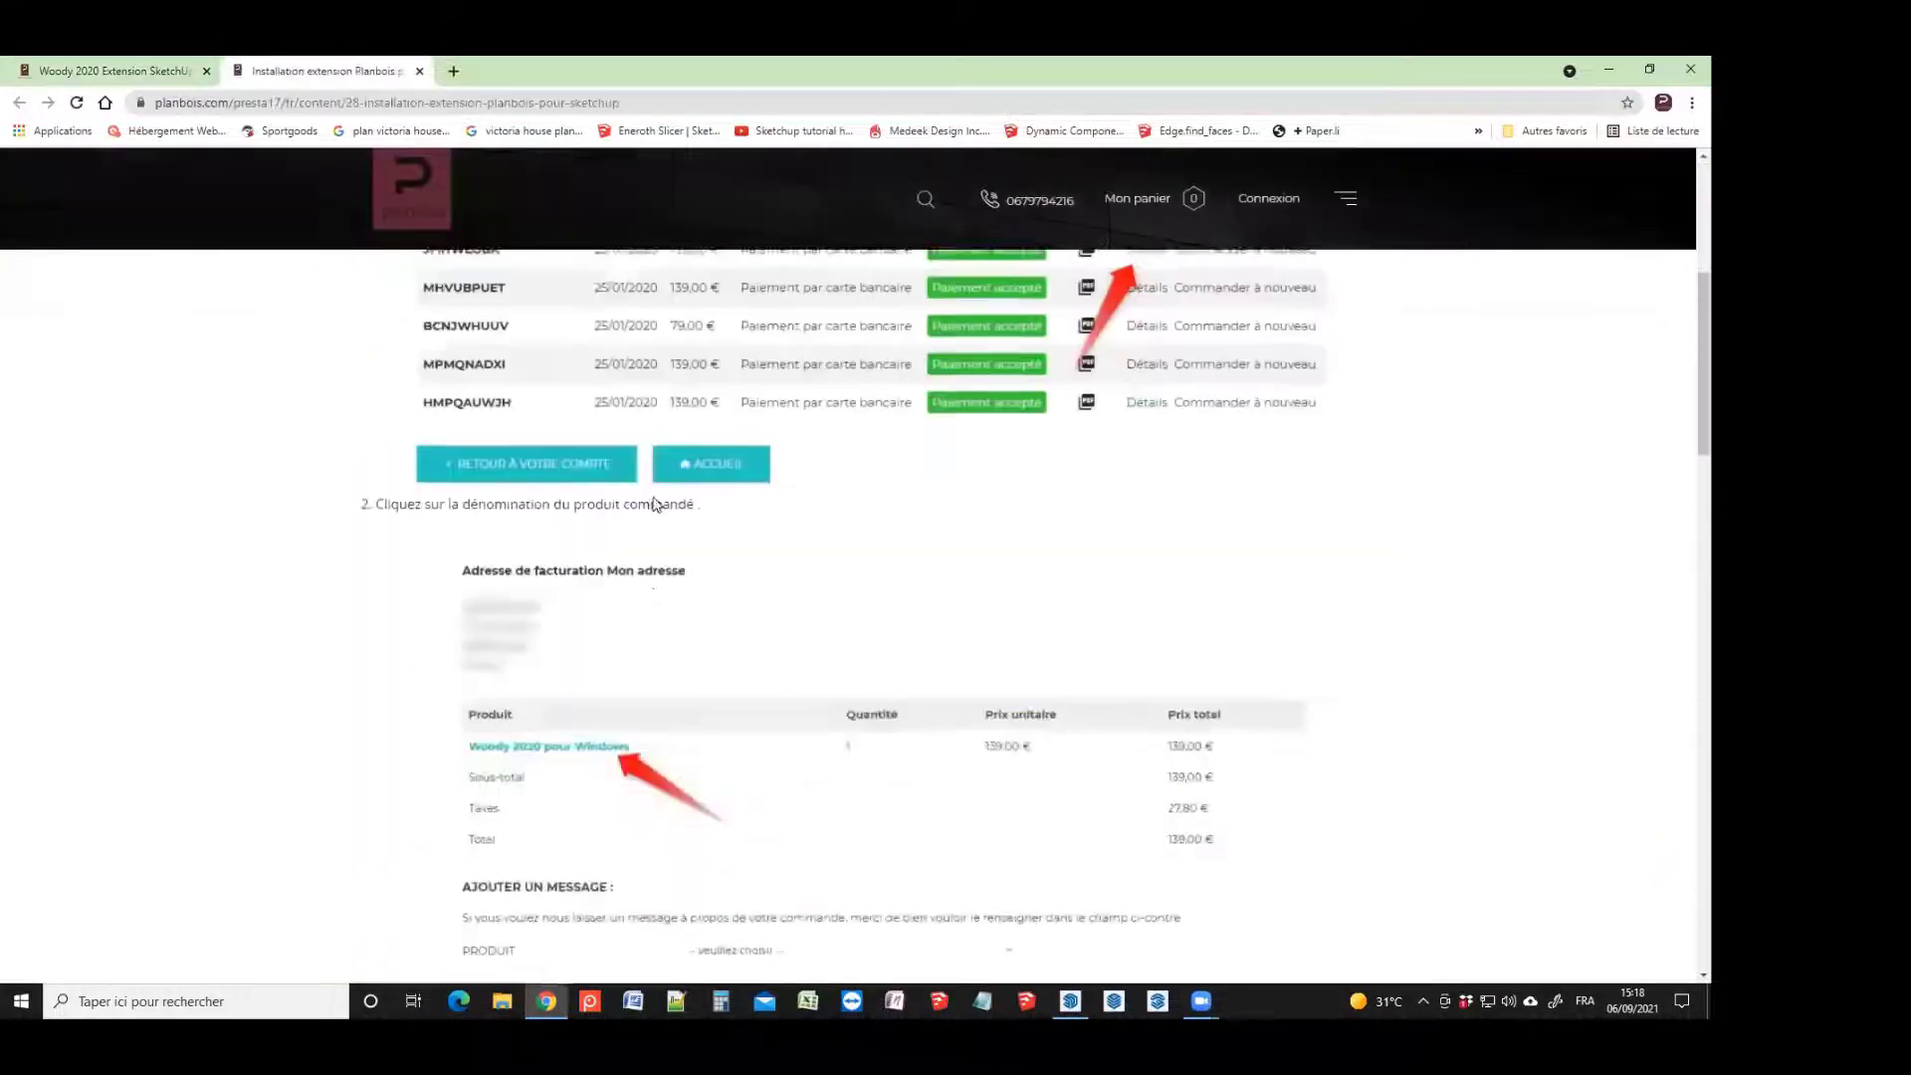
scroll(657, 557, "up", 5)
scroll(653, 505, "down", 3)
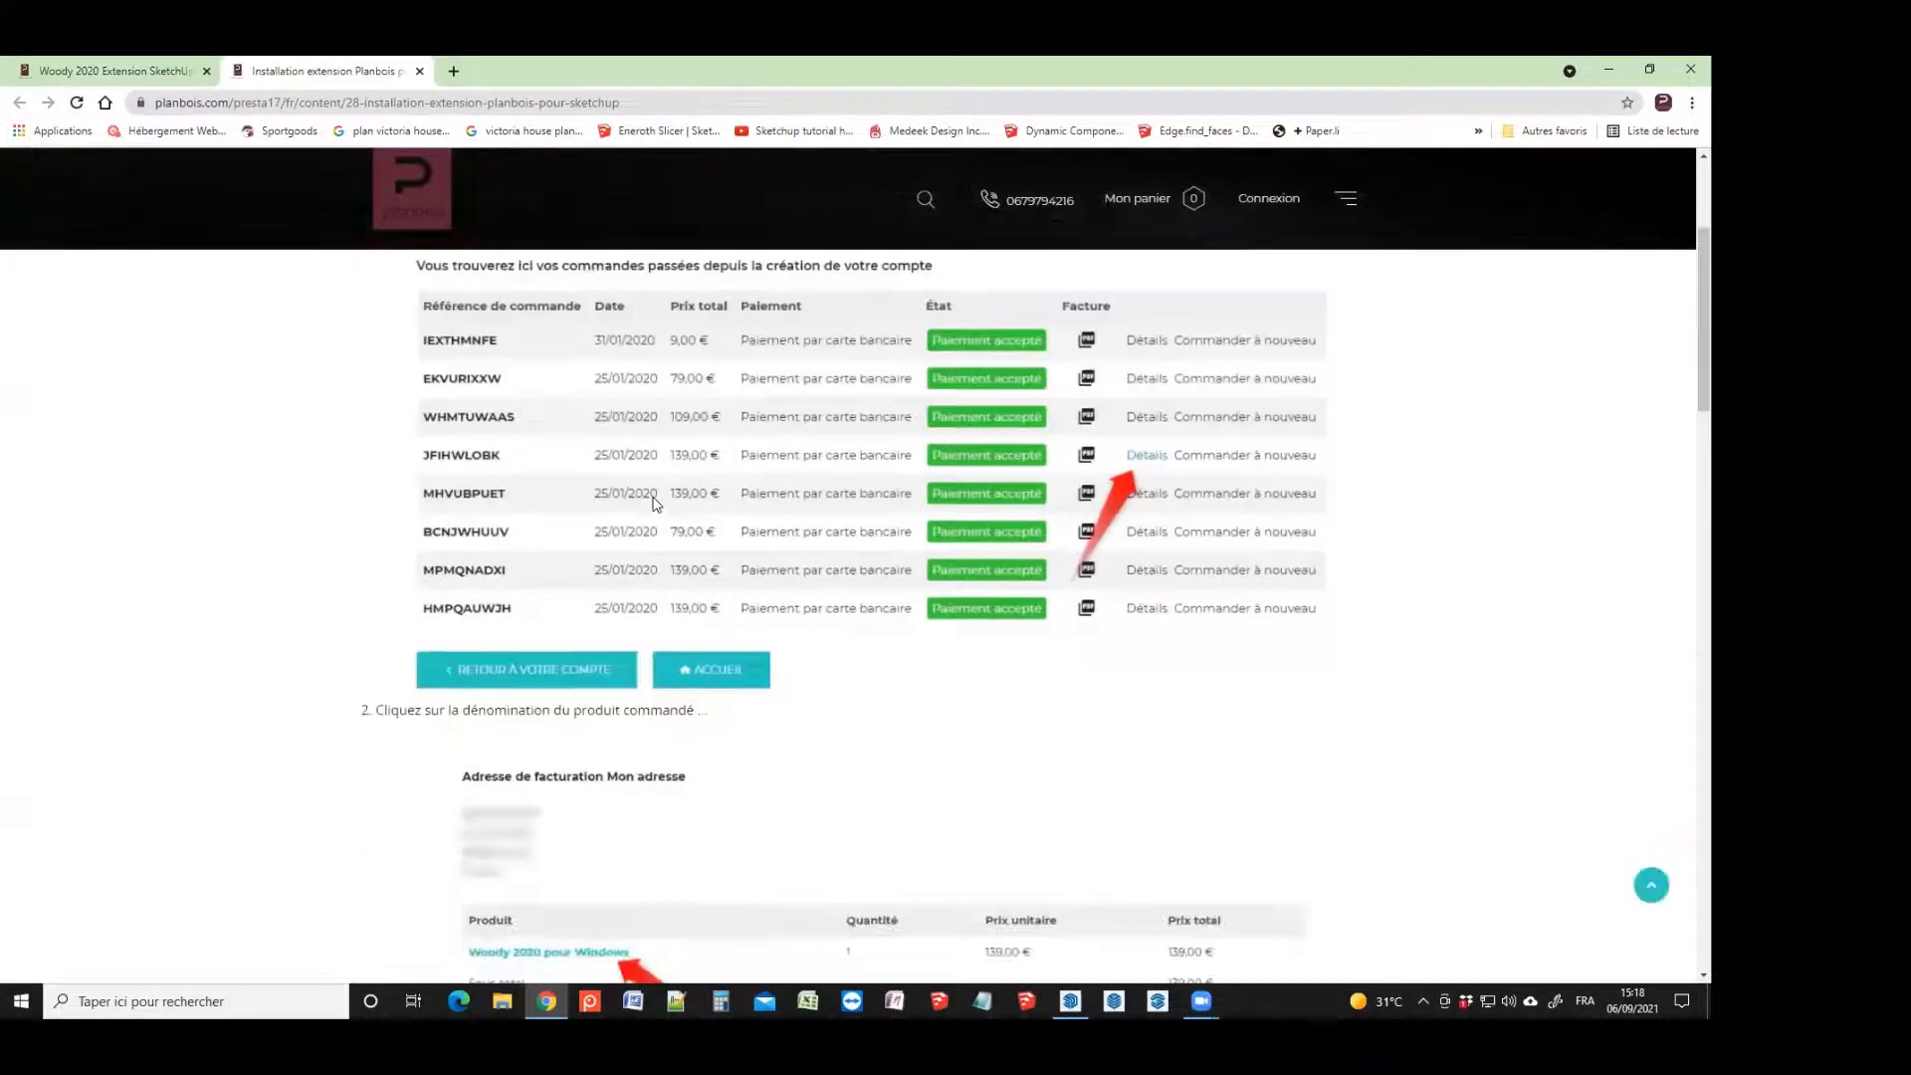
scroll(657, 567, "down", 6)
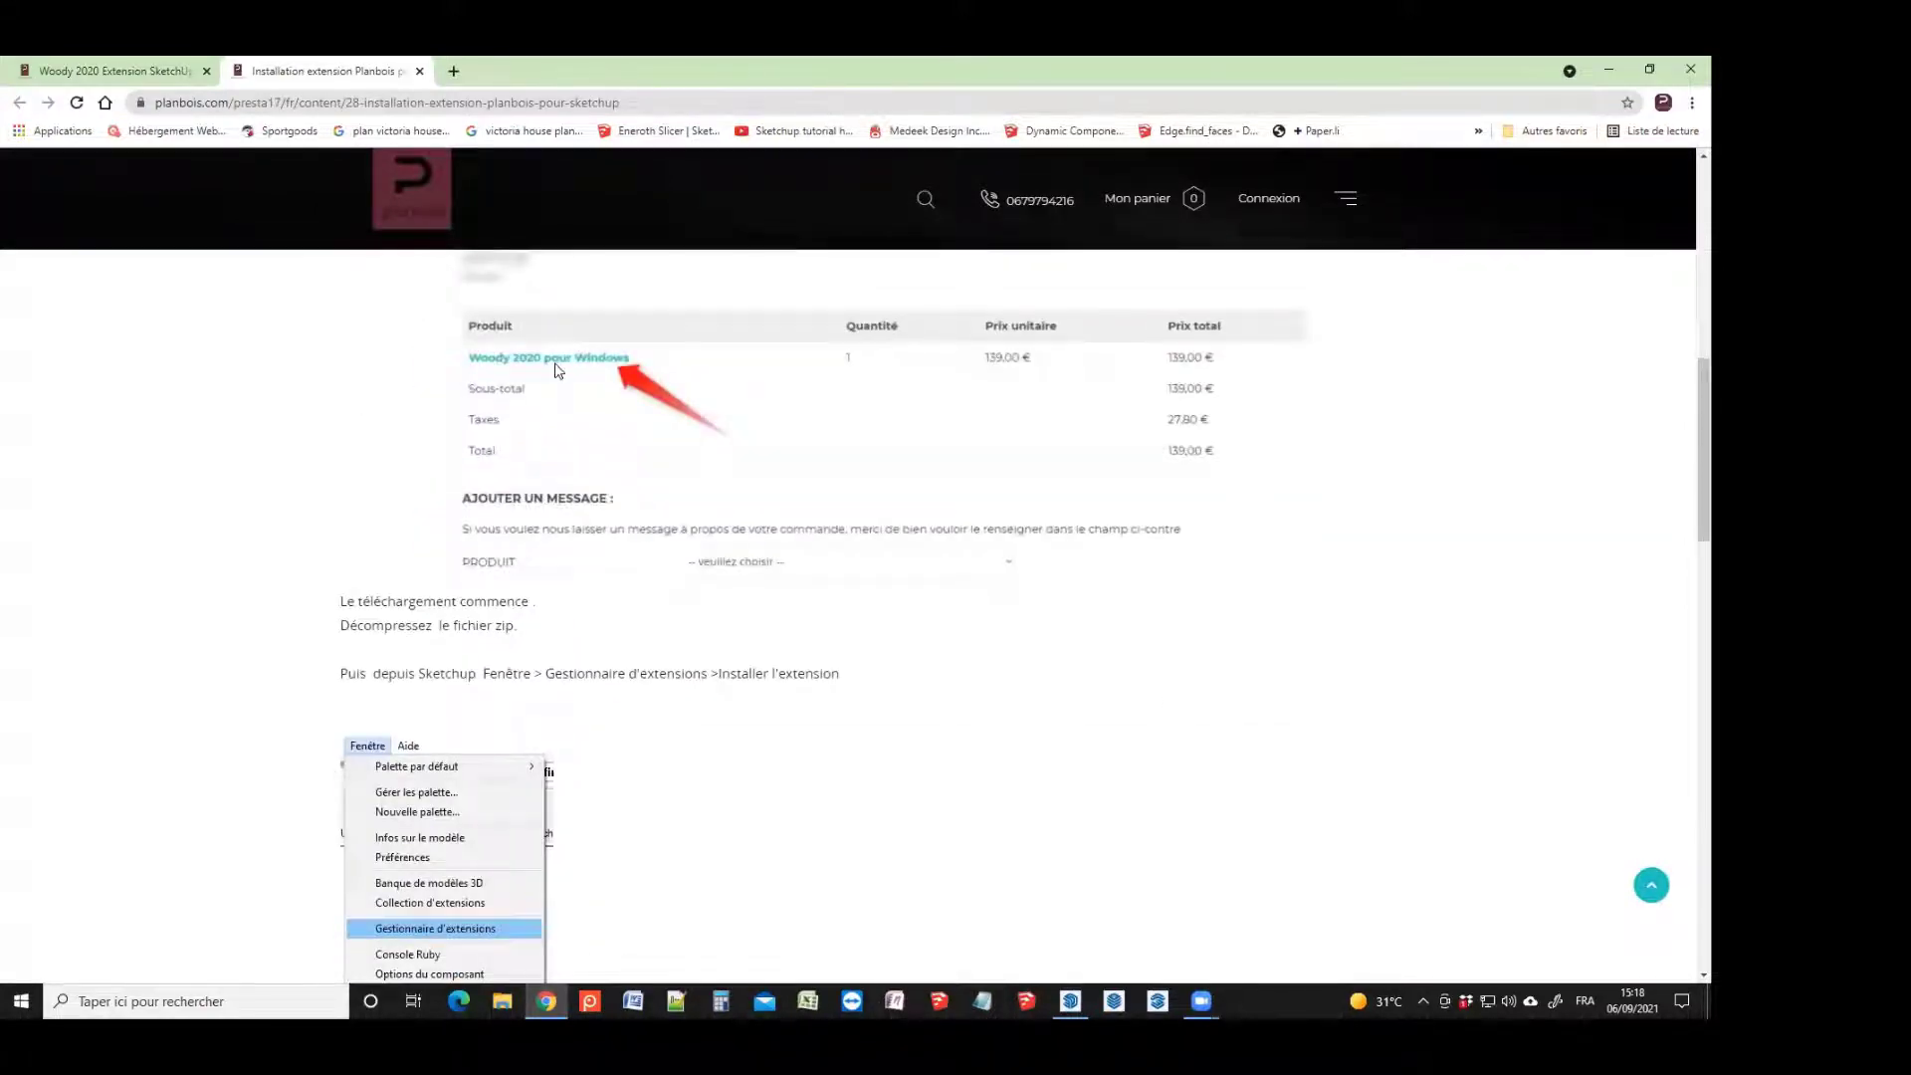
scroll(555, 370, "up", 3)
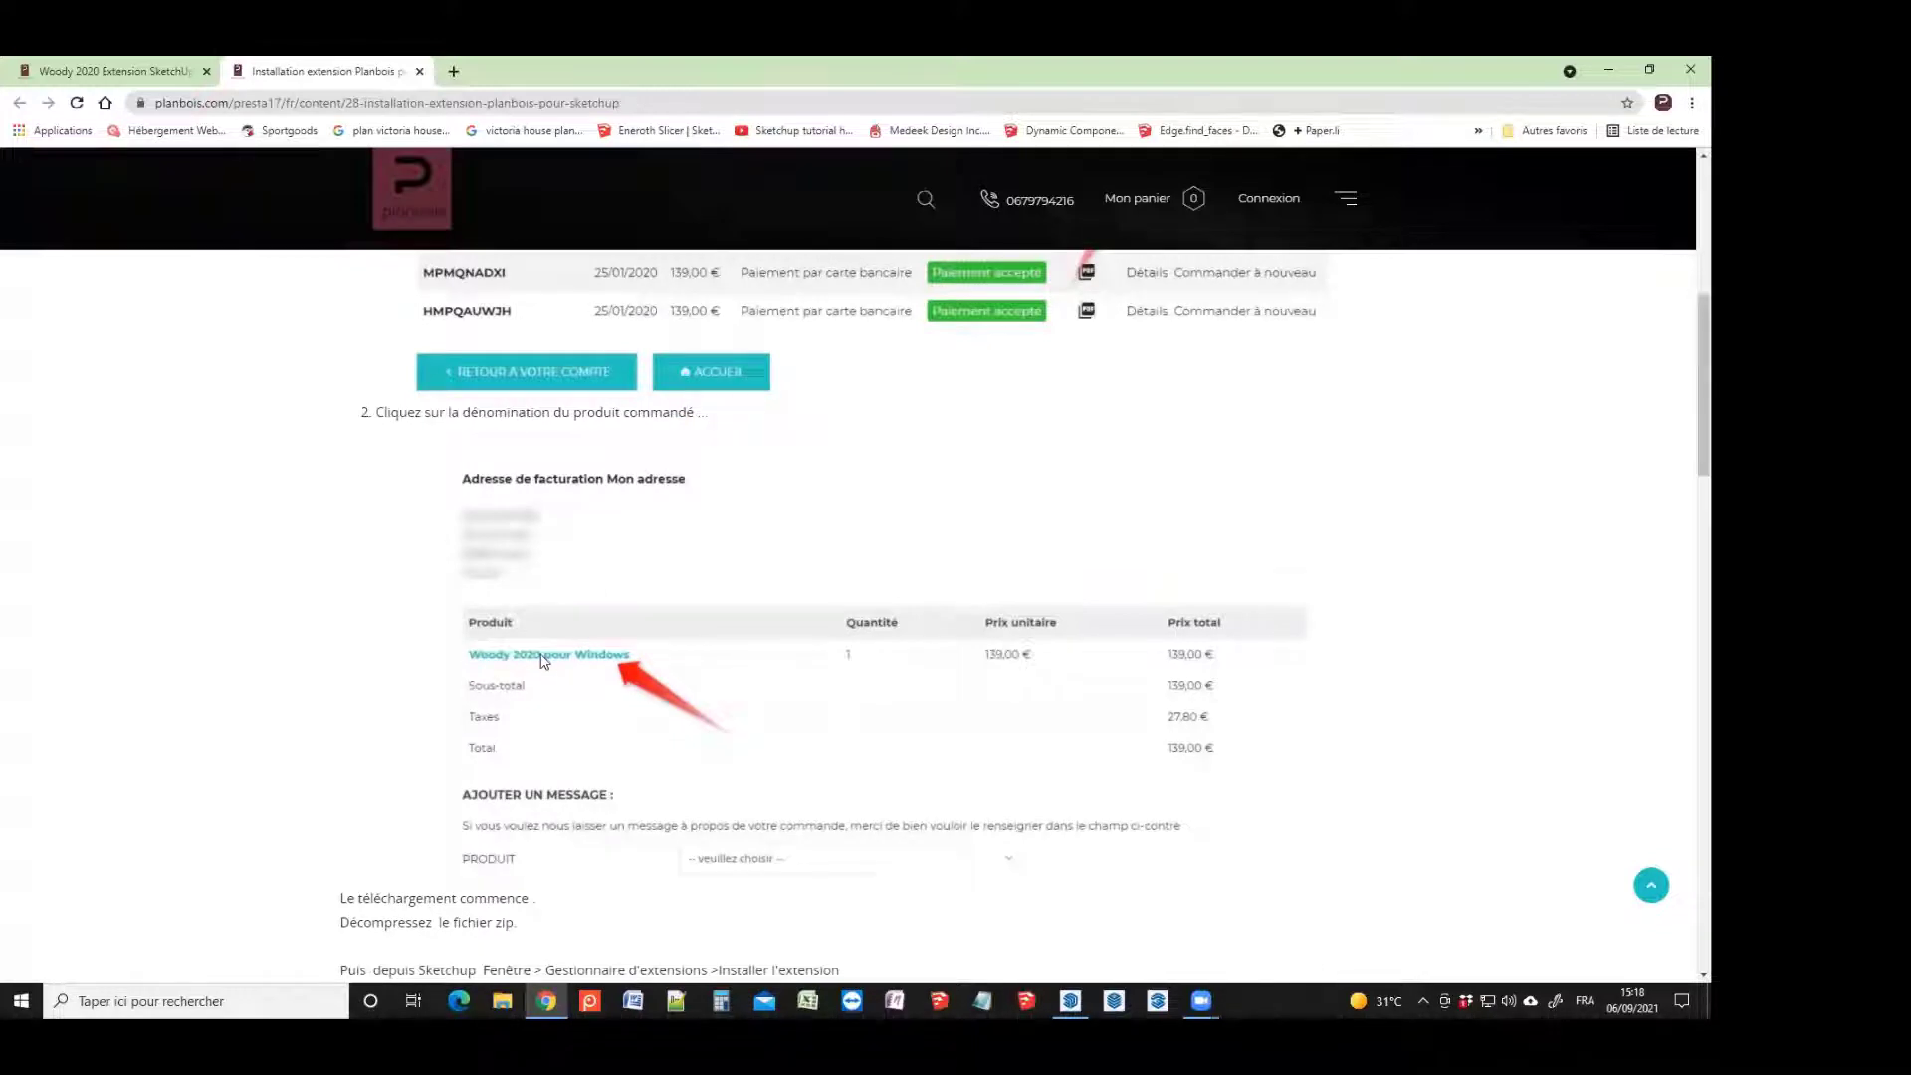
scroll(542, 661, "down", 3)
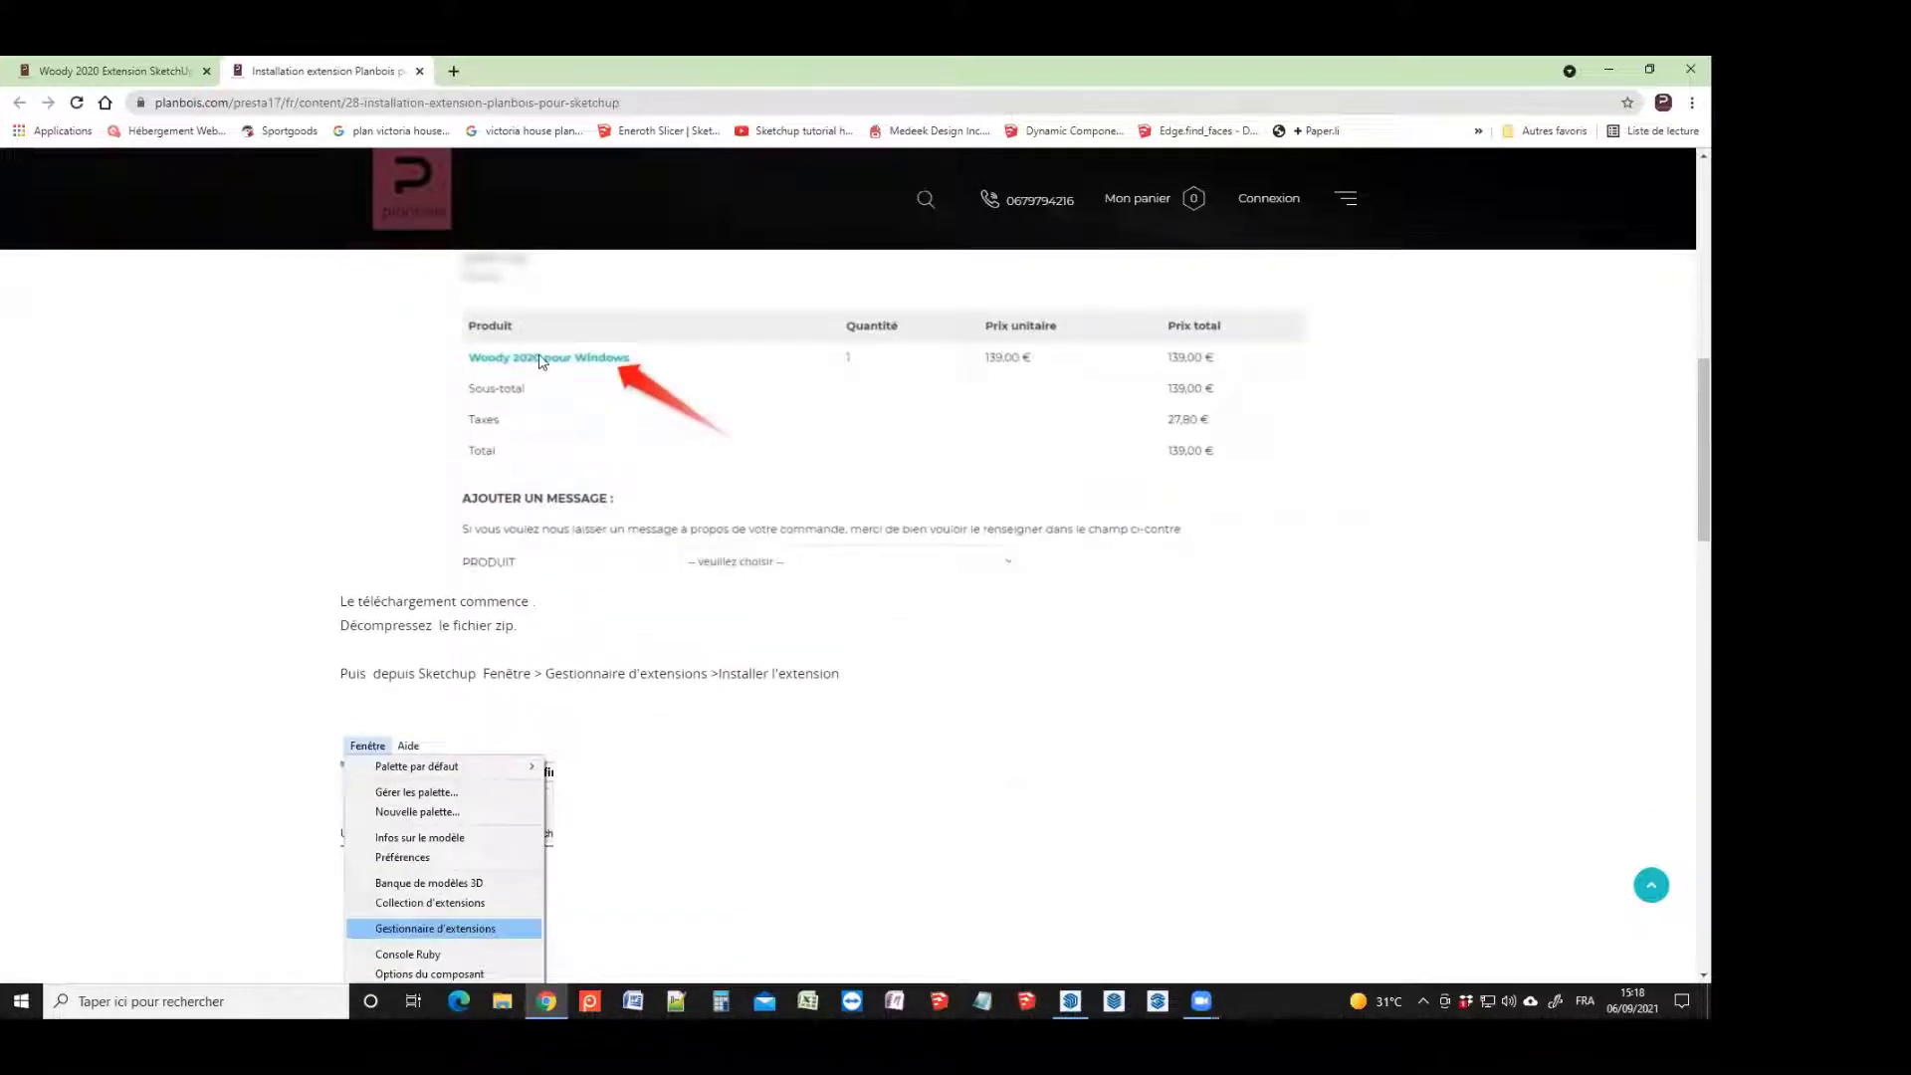
scroll(550, 600, "down", 6)
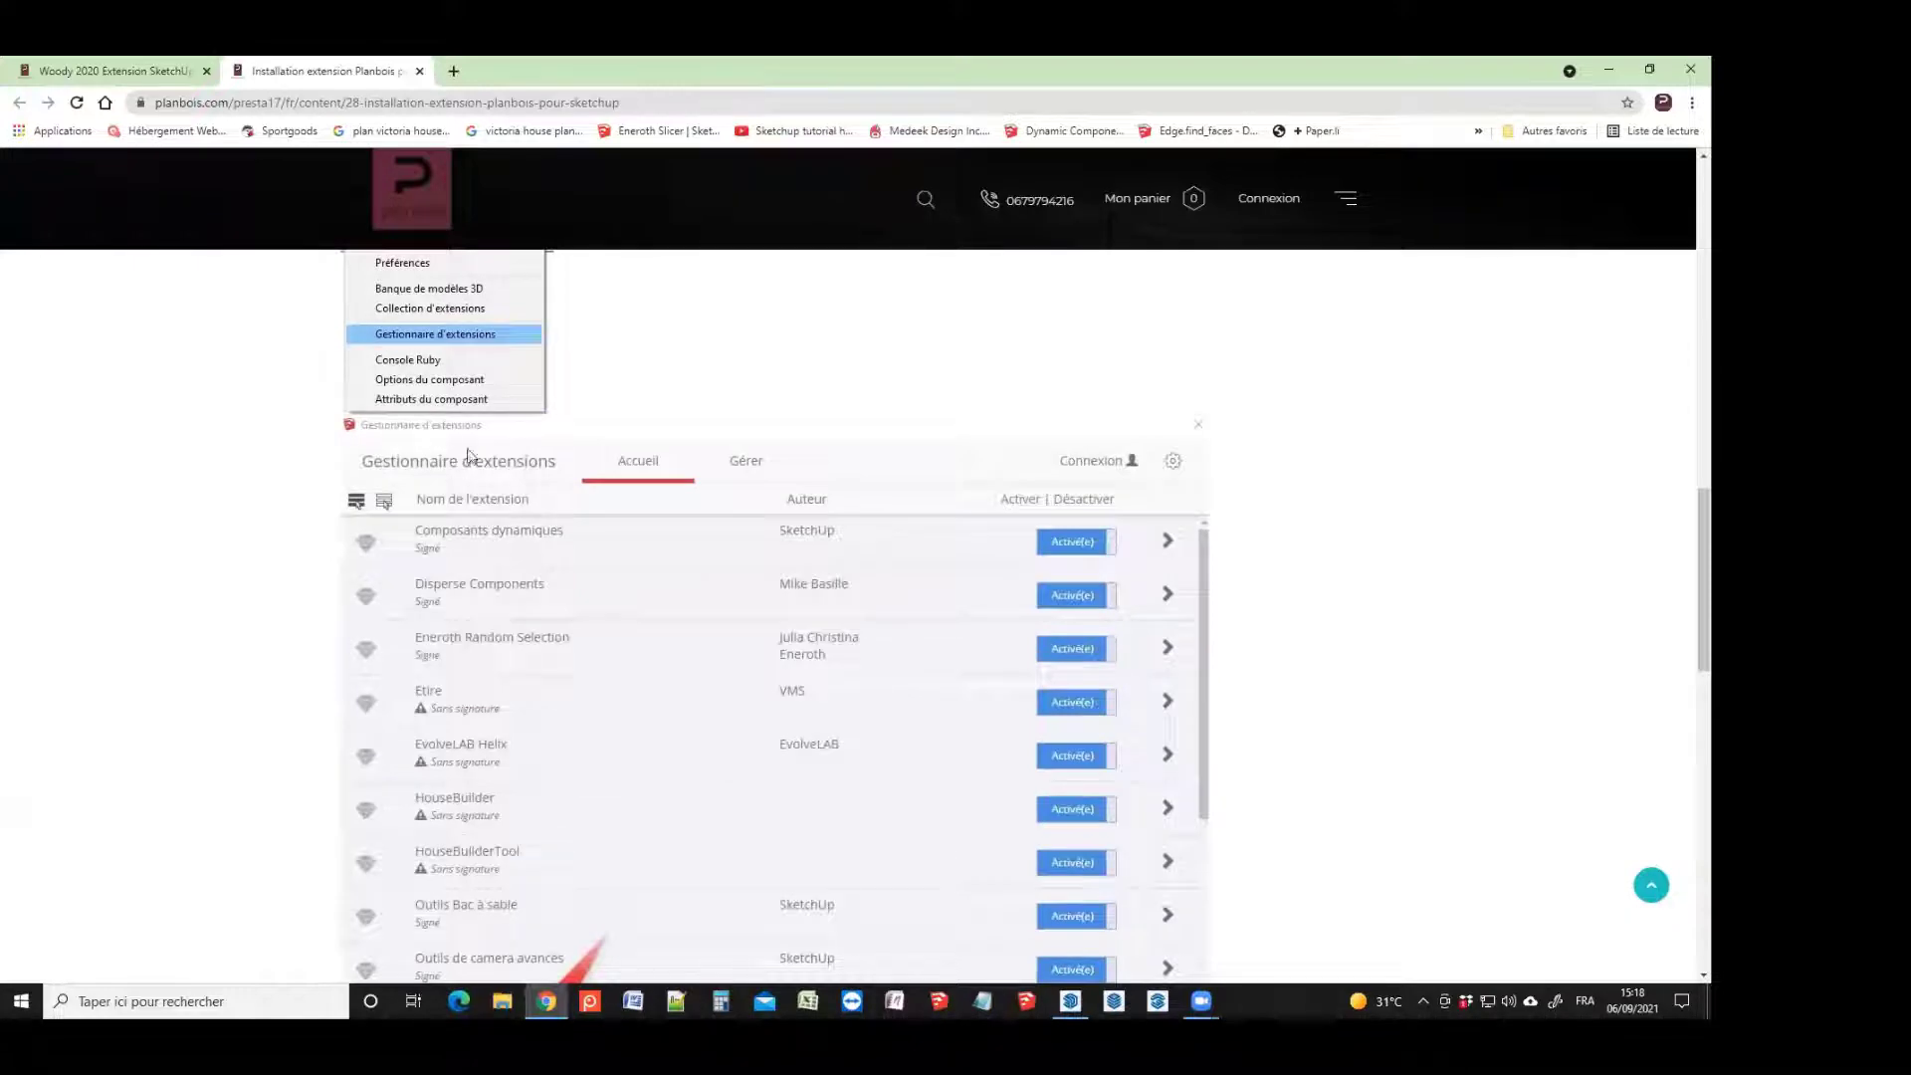
scroll(522, 583, "down", 11)
scroll(522, 582, "up", 3)
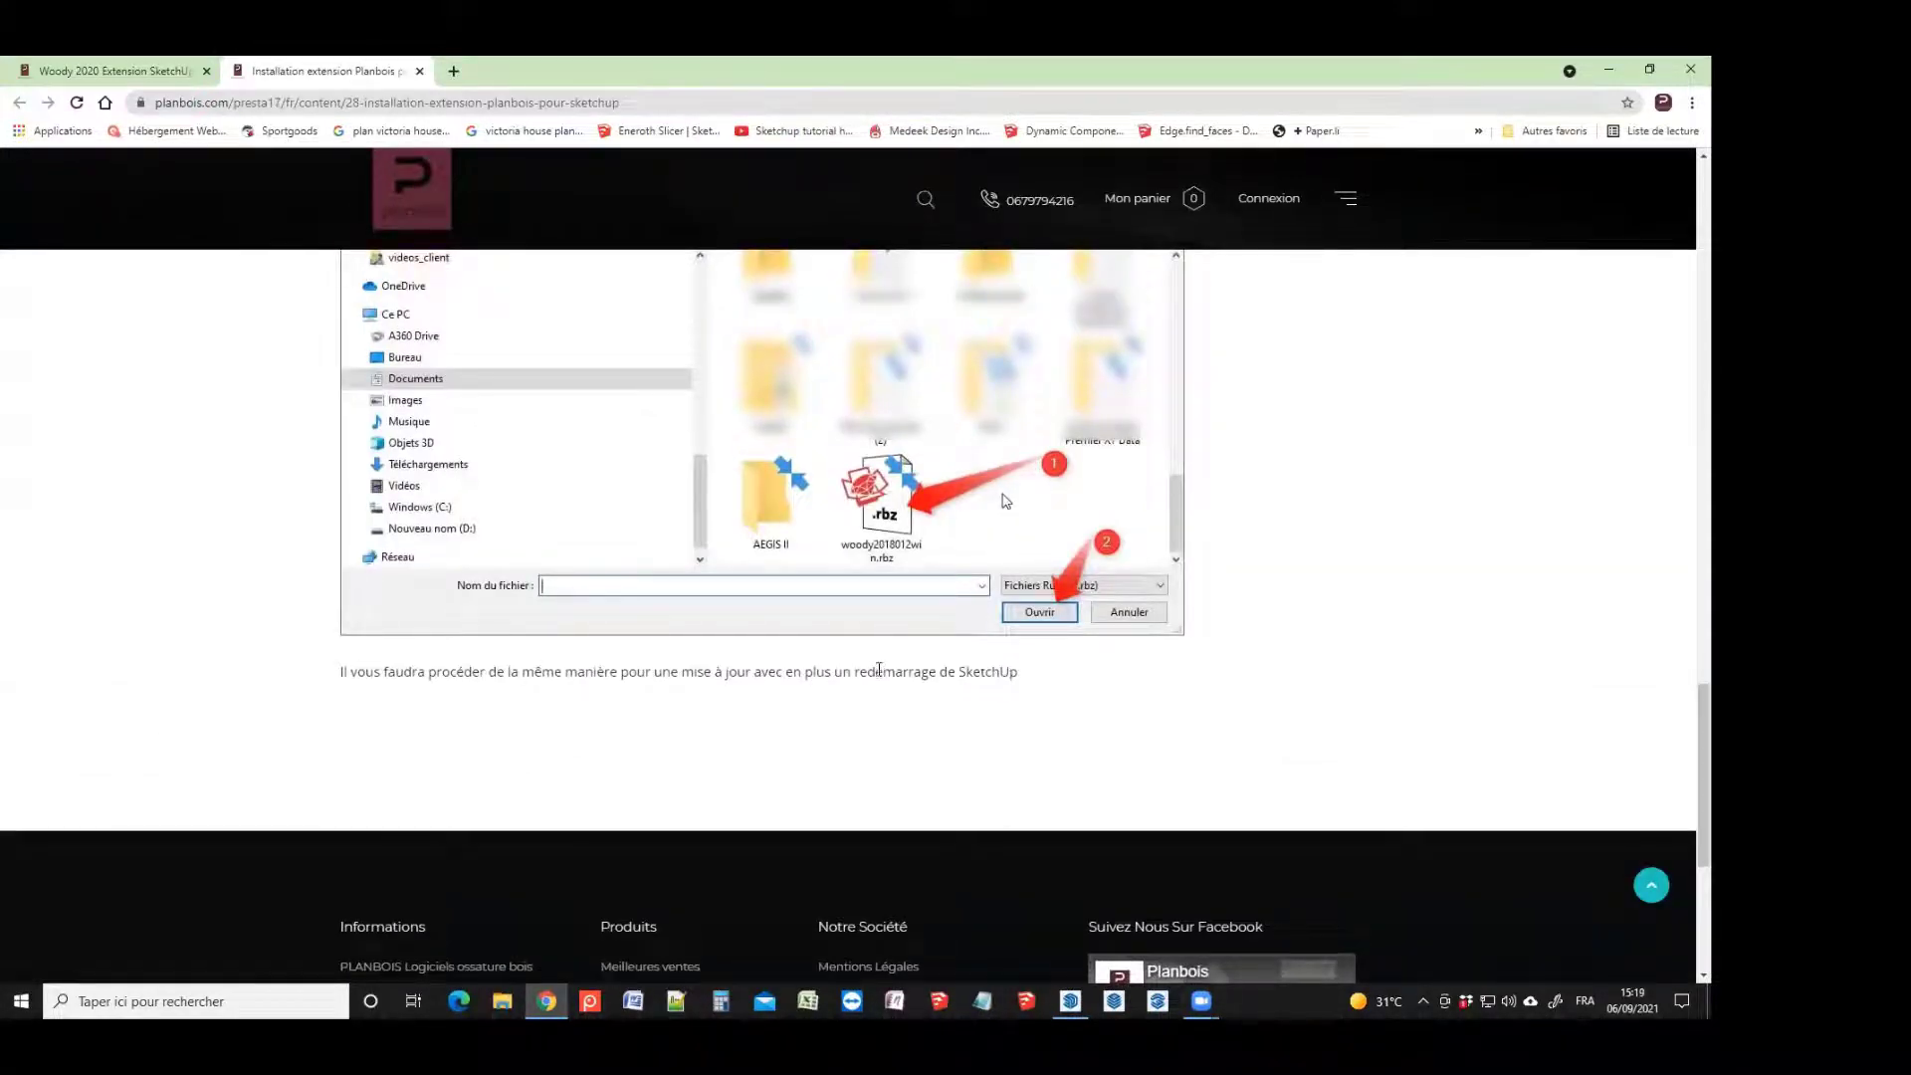
scroll(947, 542, "up", 6)
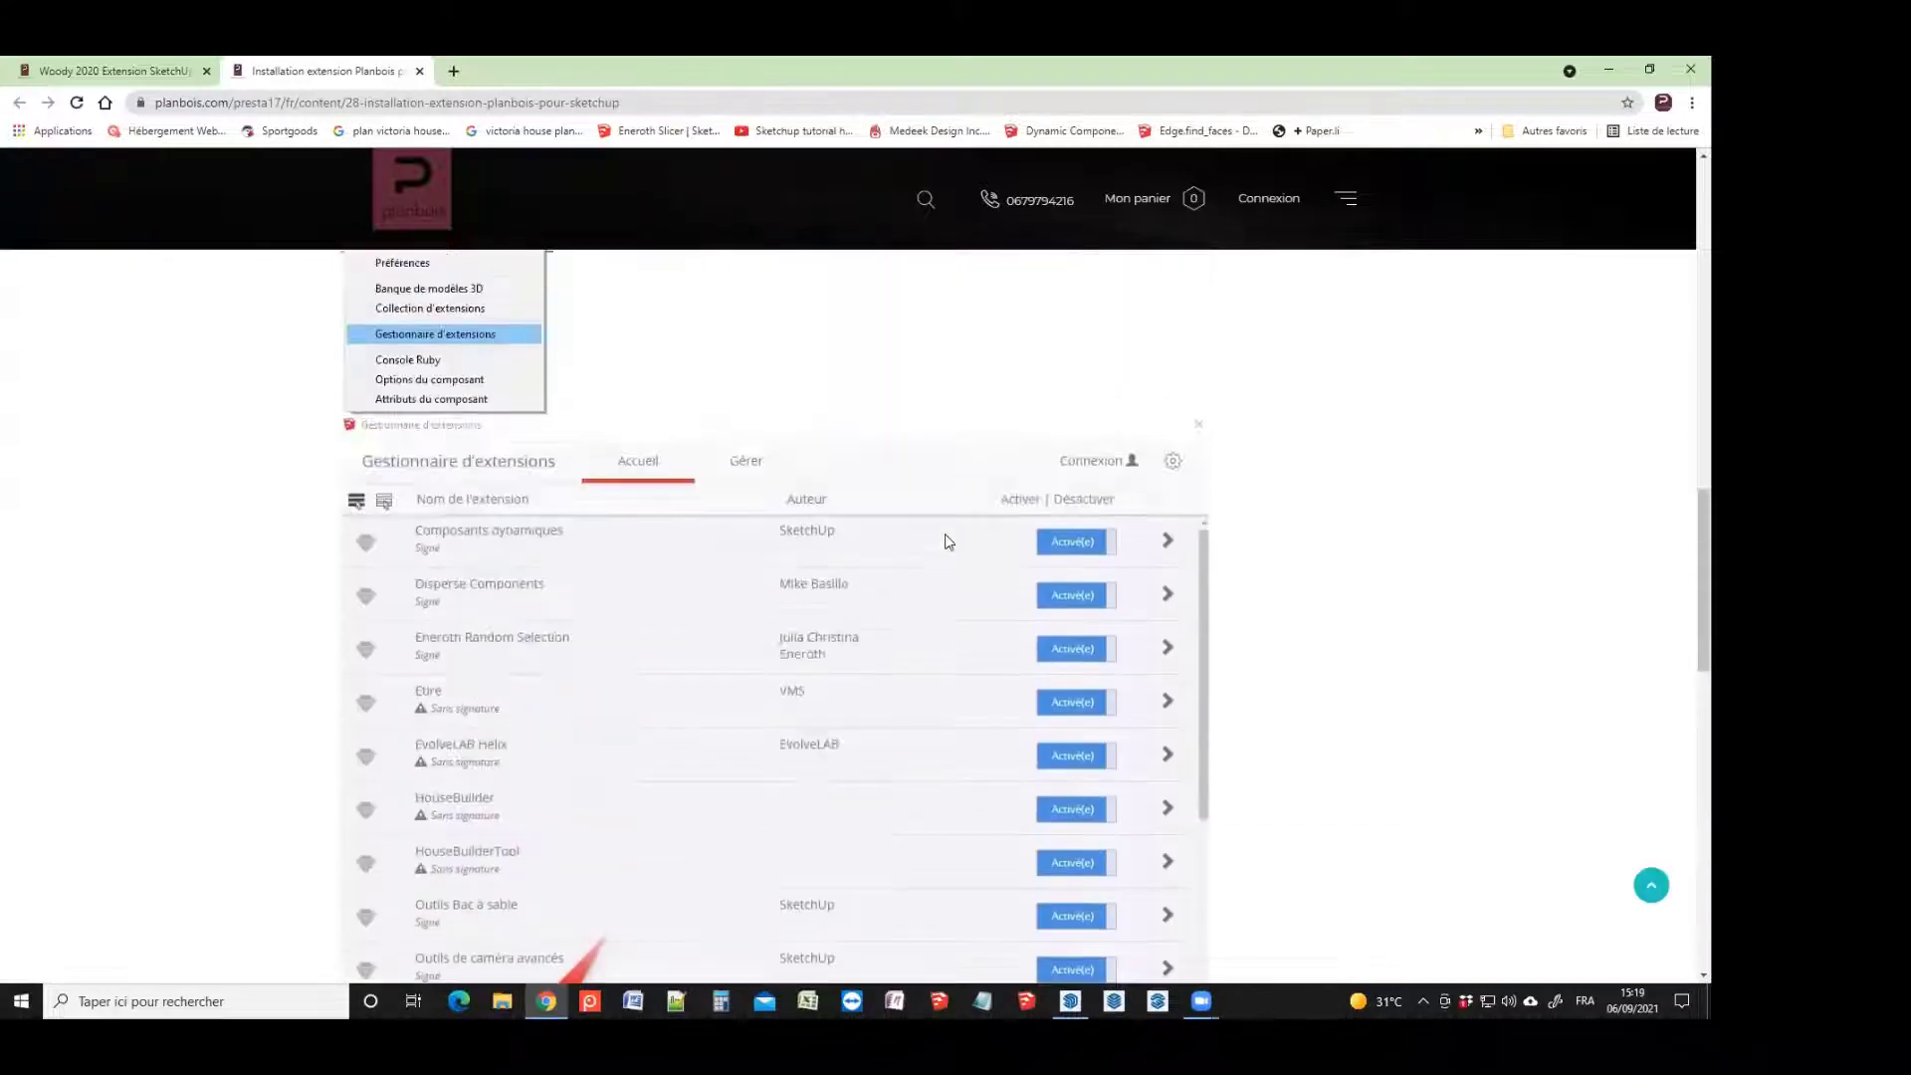
scroll(945, 541, "up", 10)
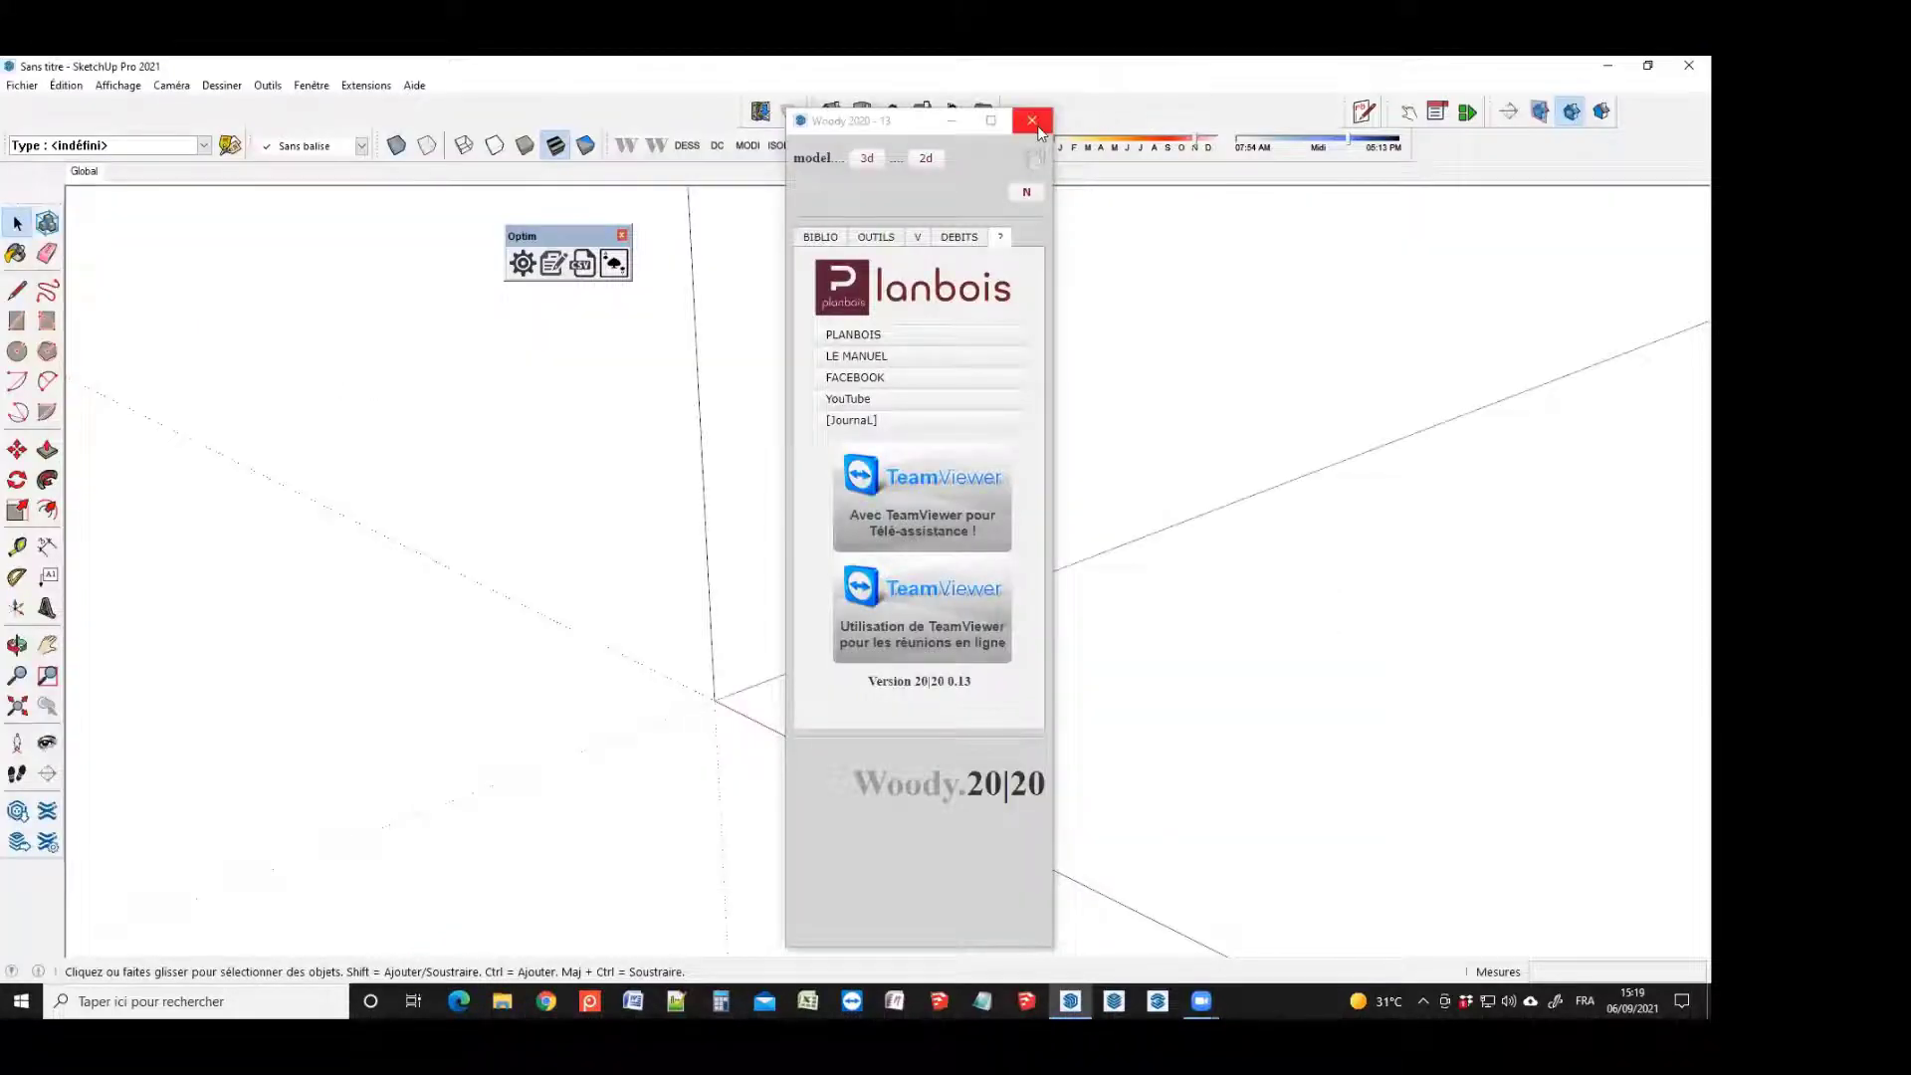
Close the Woody 2020 window in SketchUp and open the recent model Orangerie exemple.skp without saving the untitled one
left_click(1032, 122)
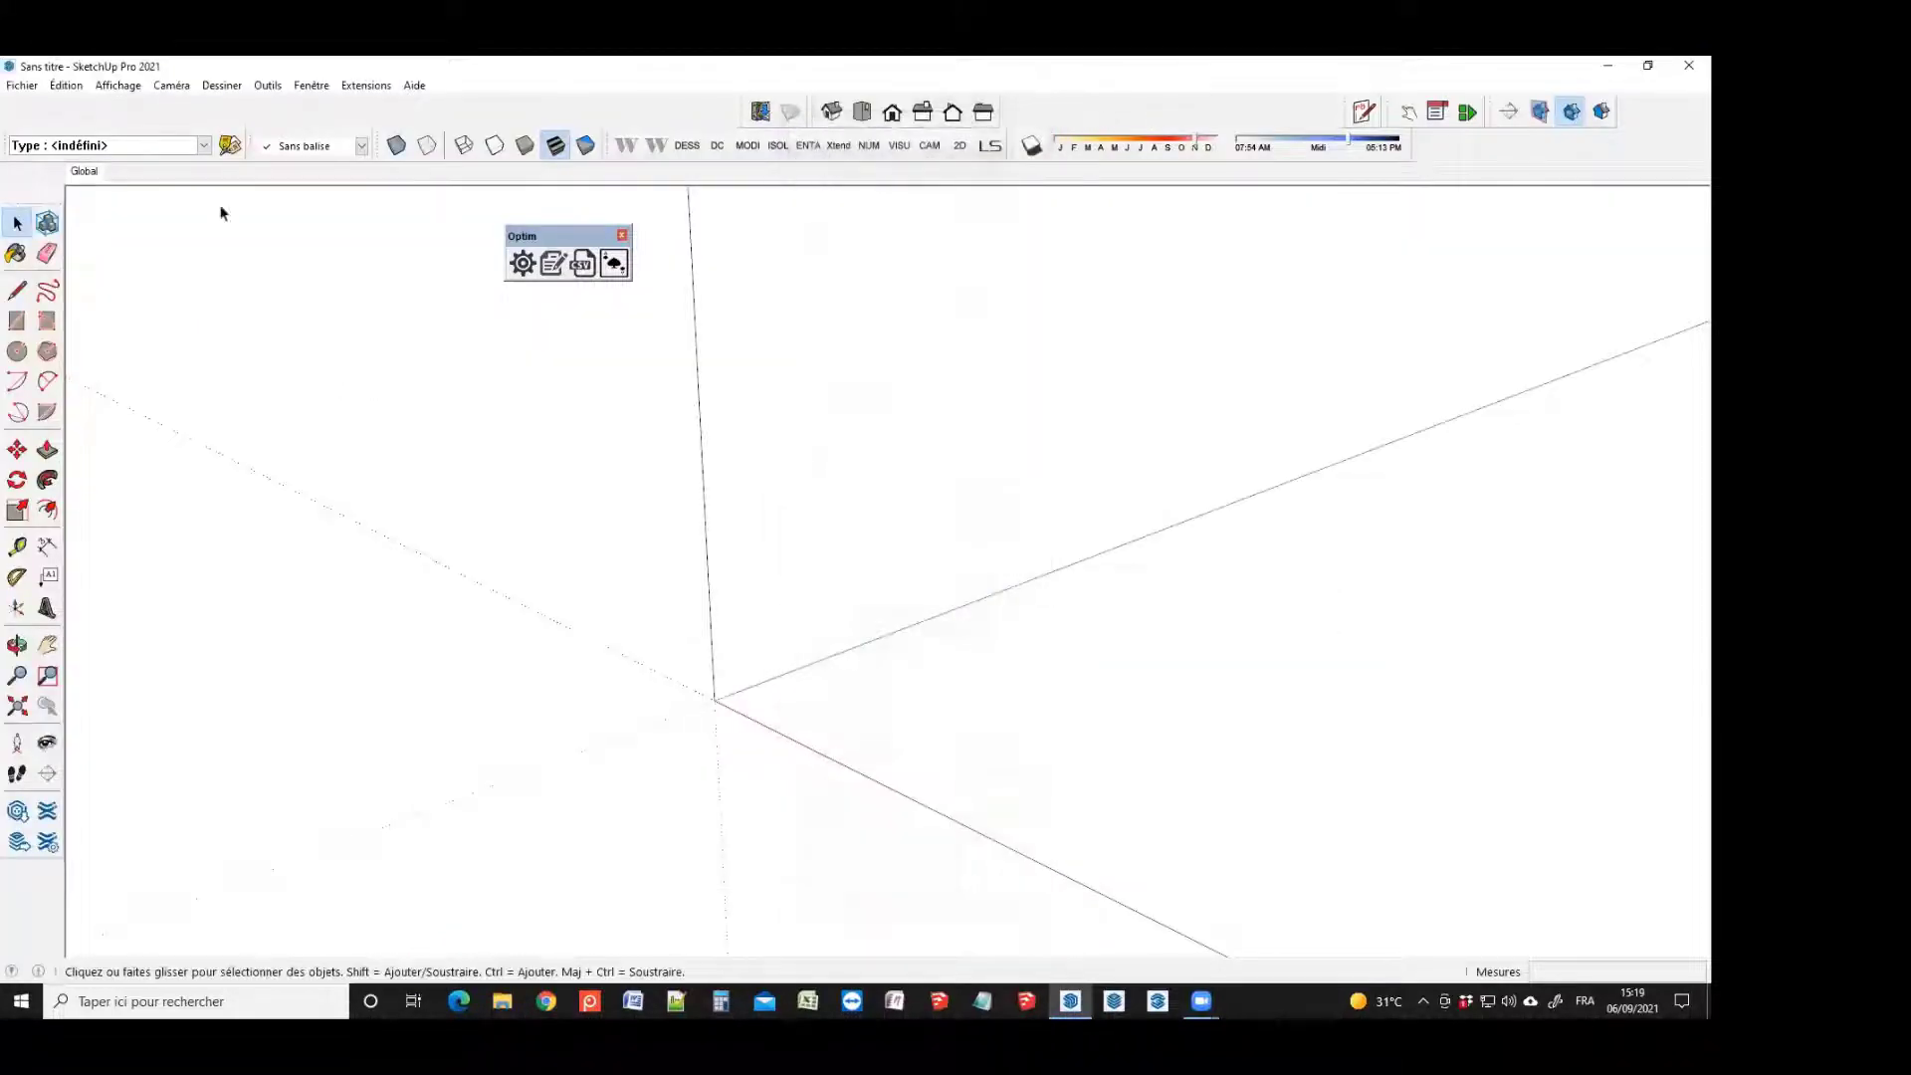
left_click(22, 84)
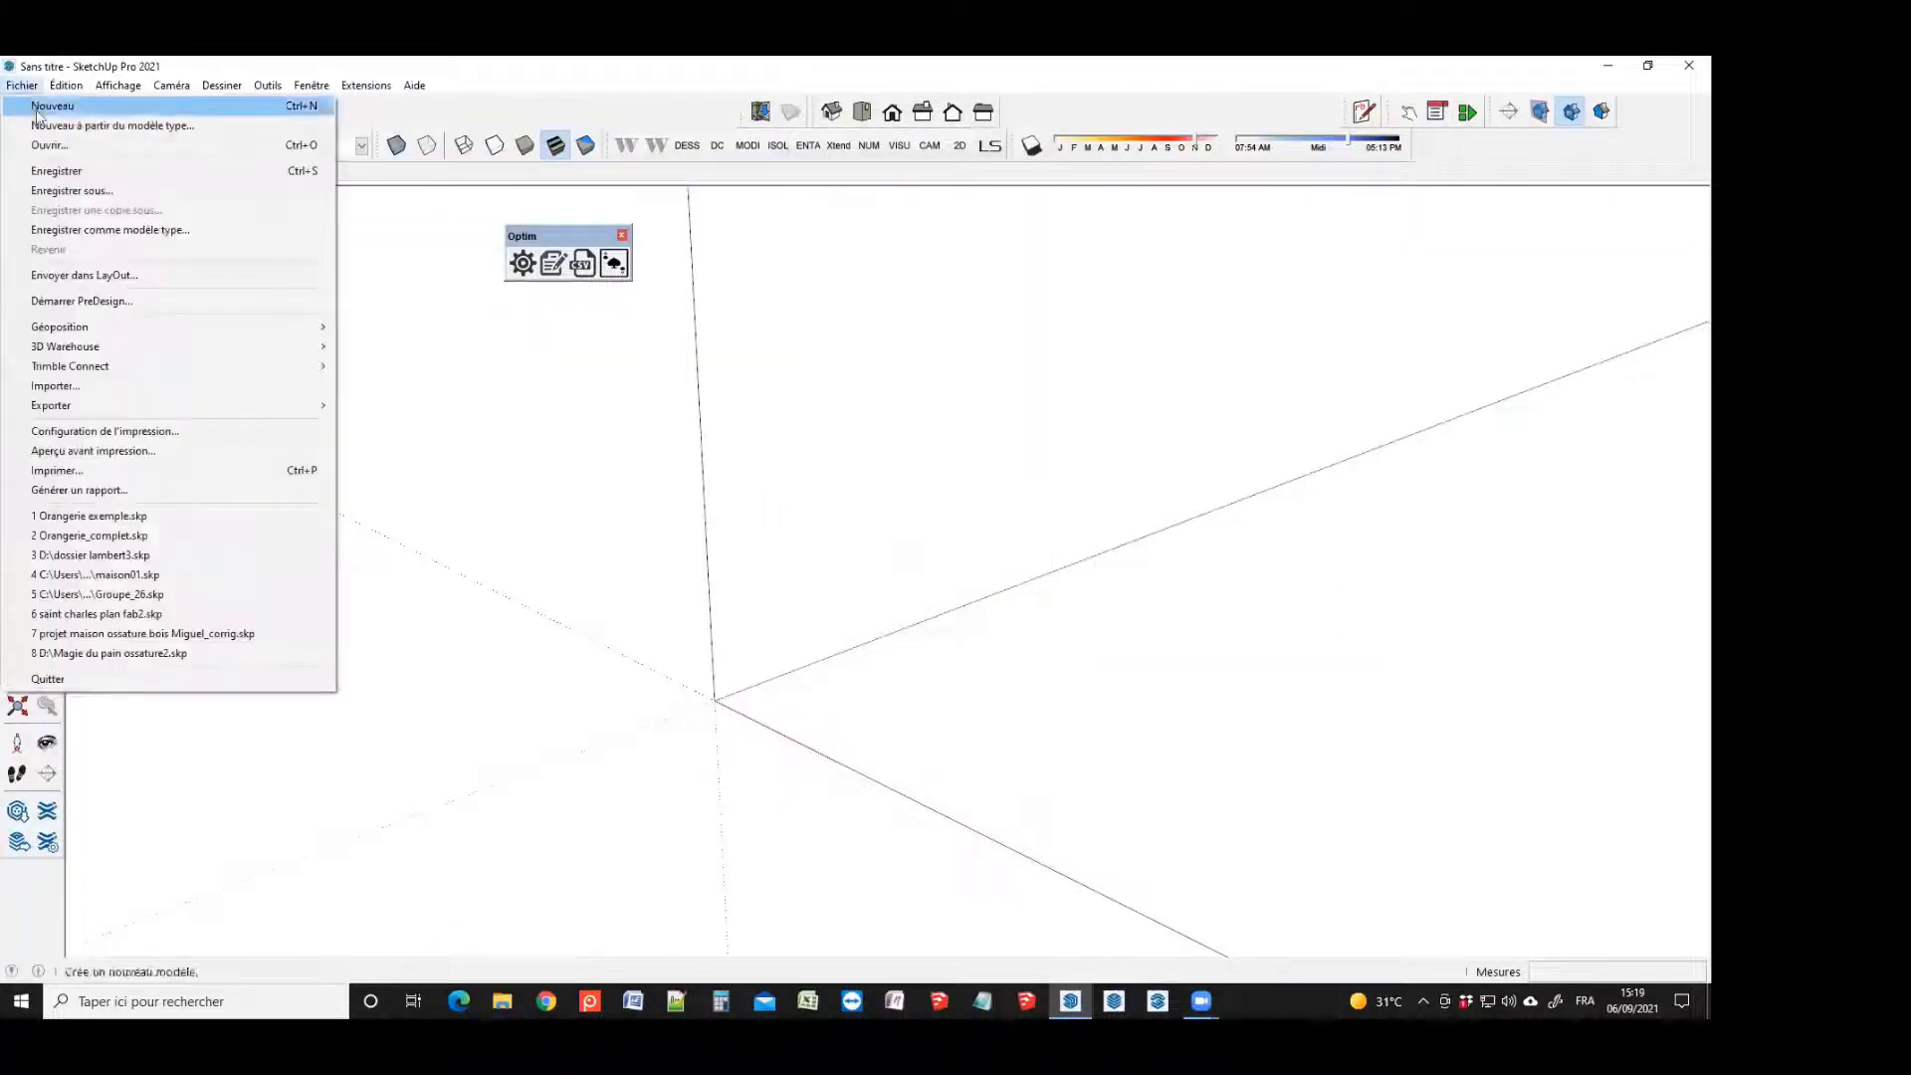
left_click(171, 516)
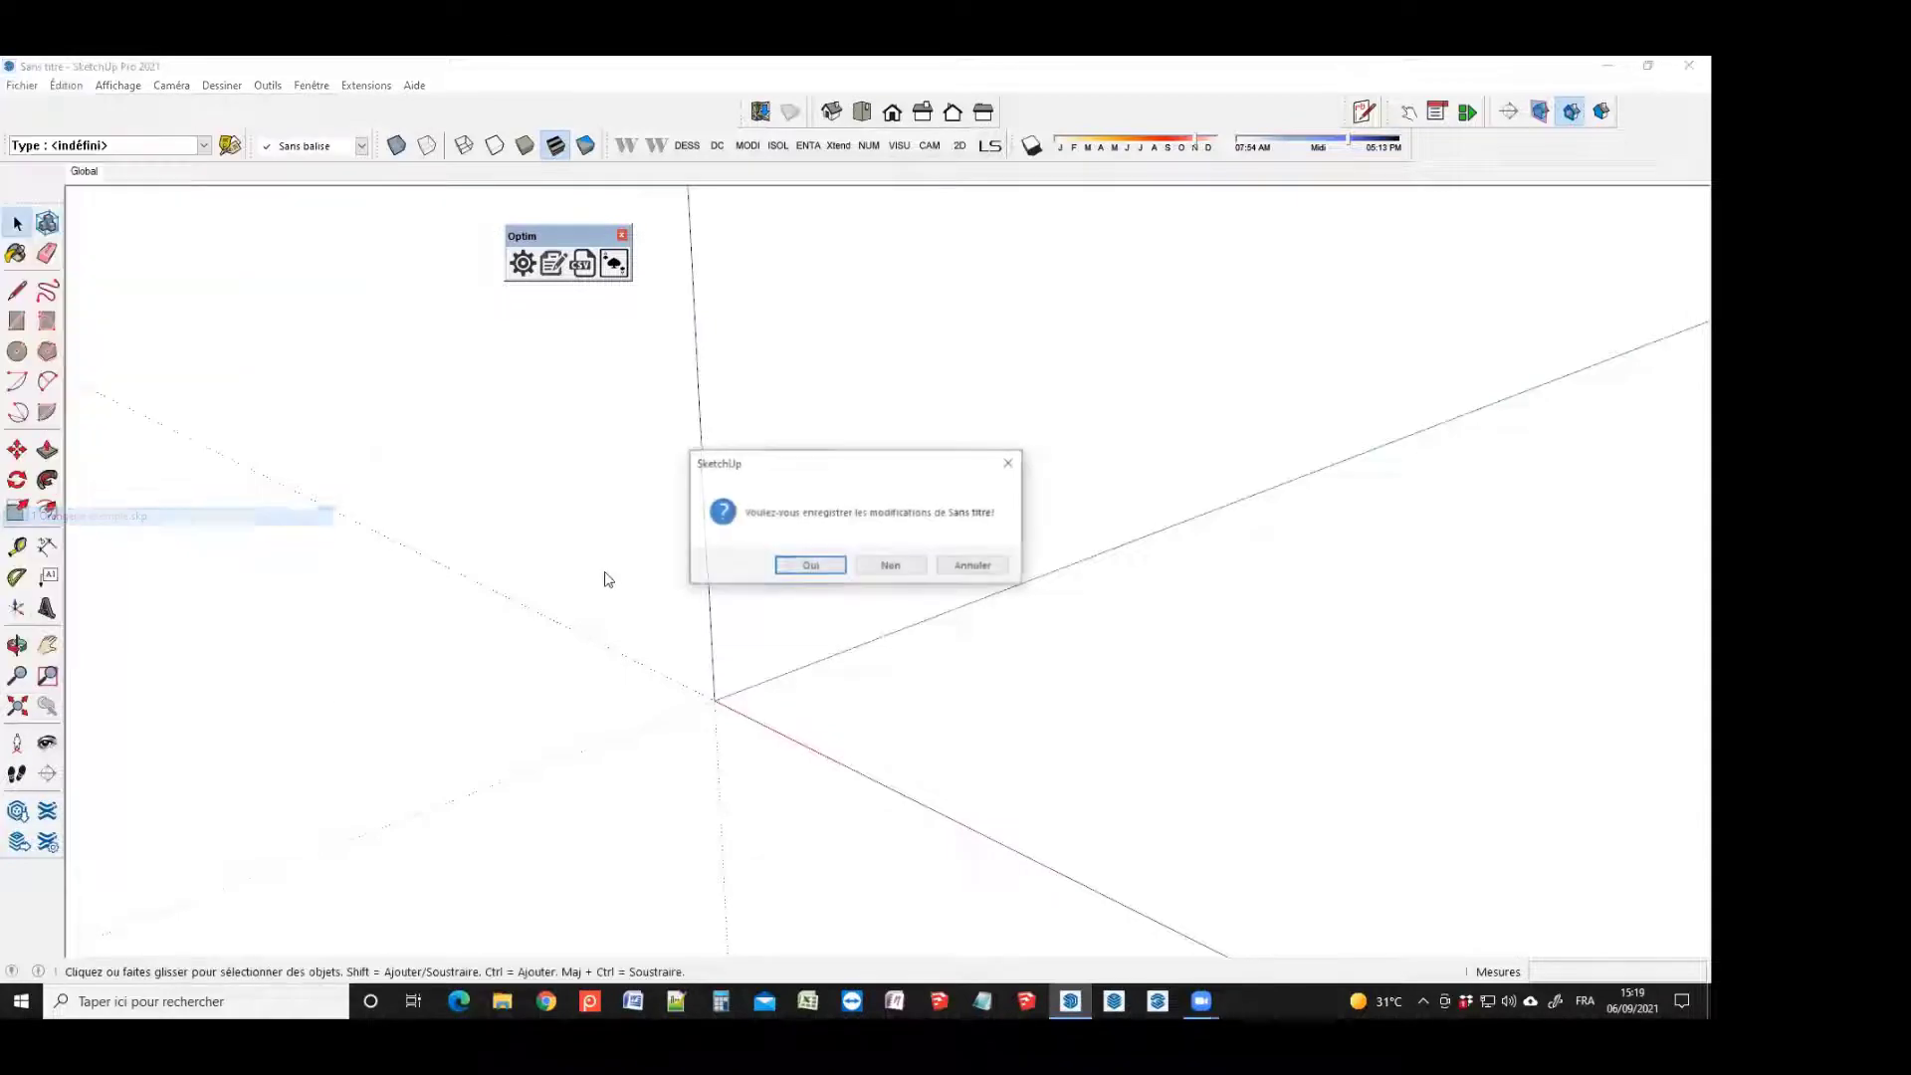
left_click(893, 568)
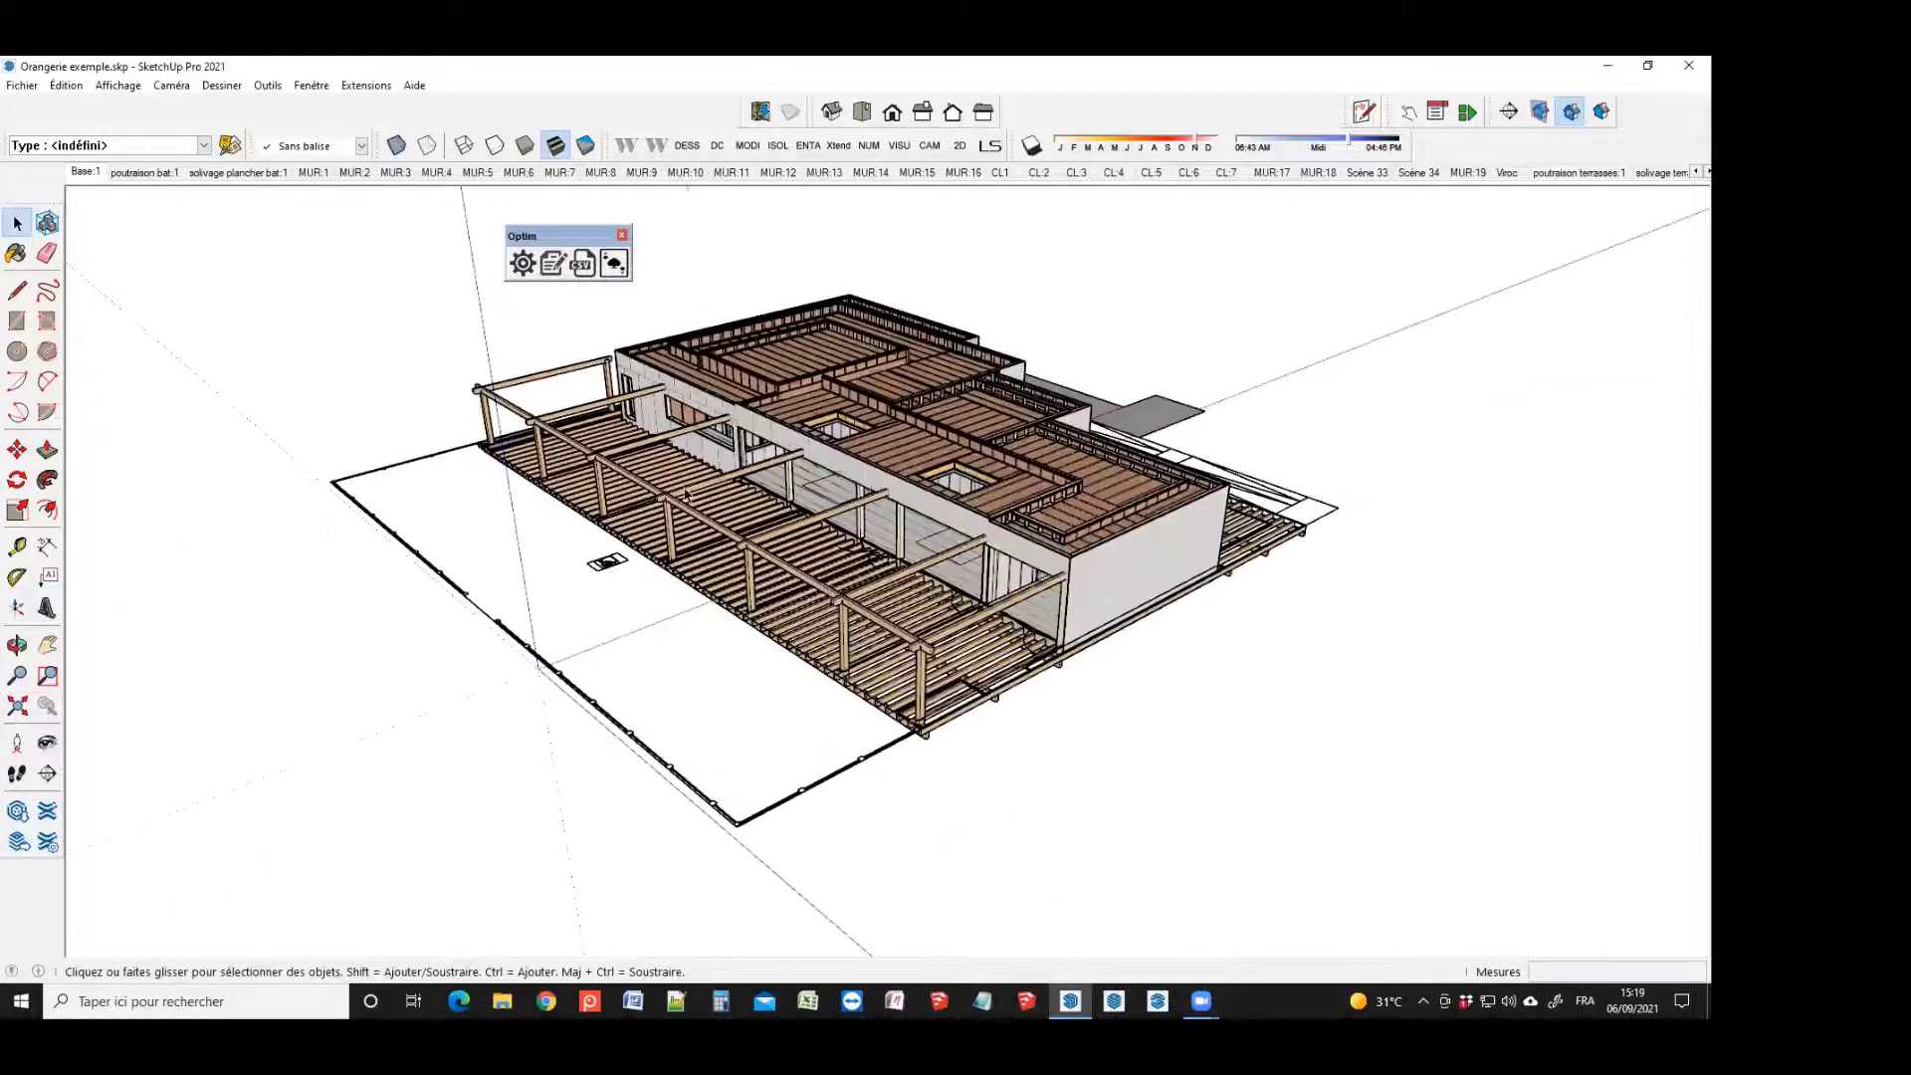
mouse_move(686, 493)
middle_mouse_down()
mouse_move(803, 348)
mouse_move(741, 385)
mouse_move(696, 487)
middle_mouse_up()
scroll(802, 349, "up", 8)
scroll(637, 490, "down", 2)
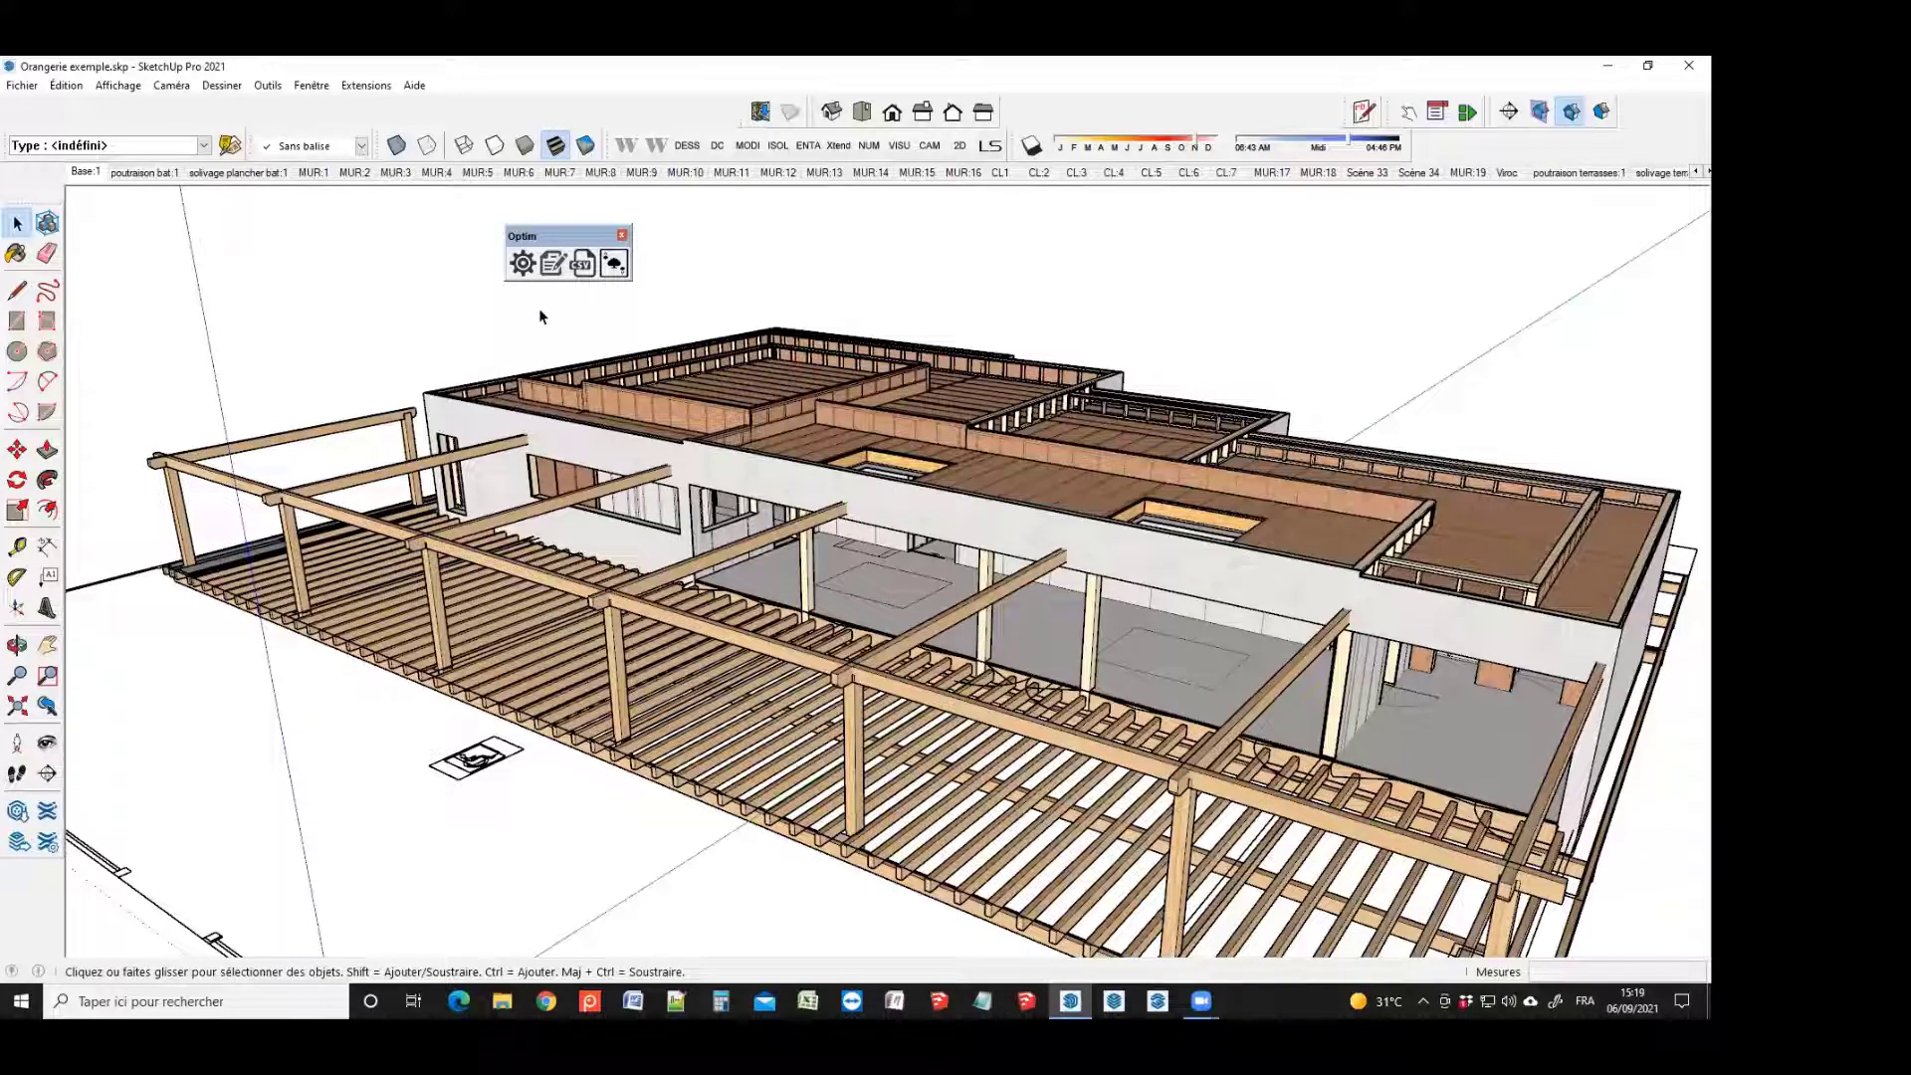
middle_click_drag(539, 316, 999, 547)
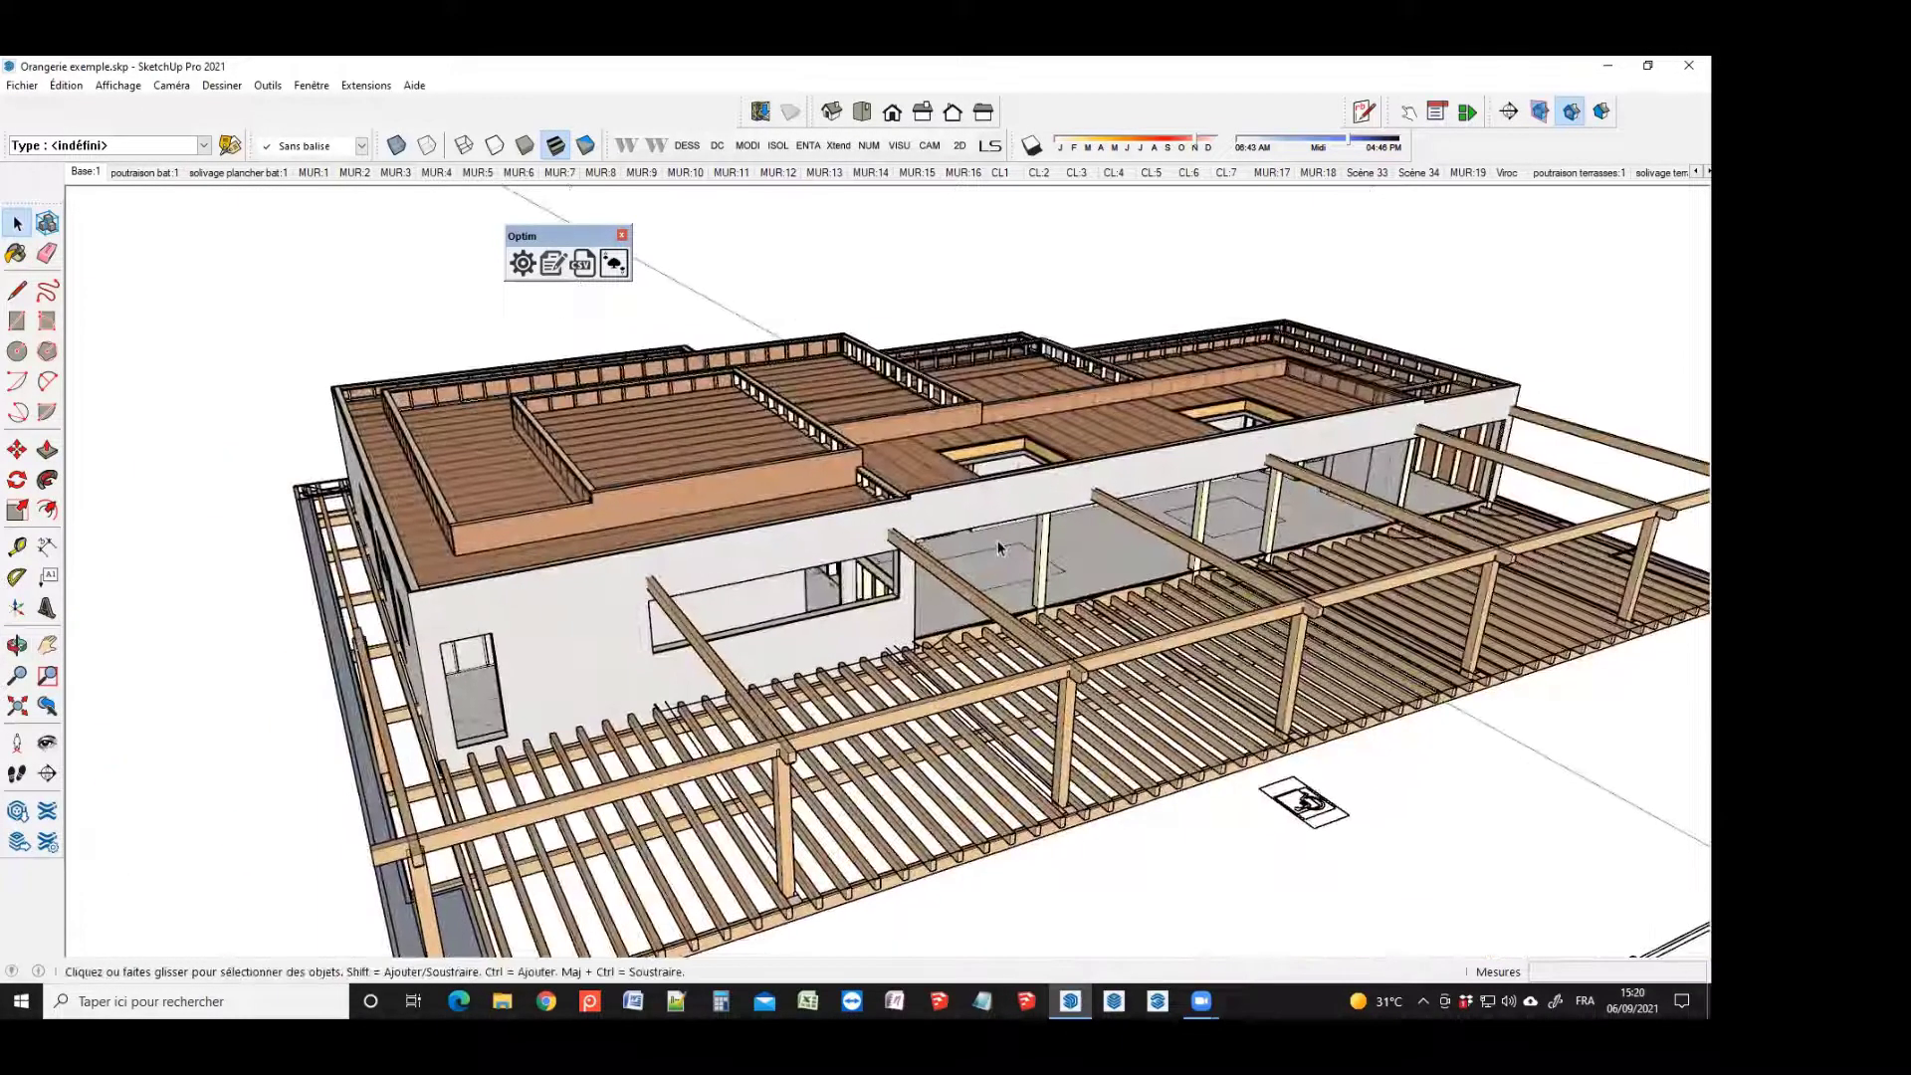
scroll(1000, 546, "down", 3)
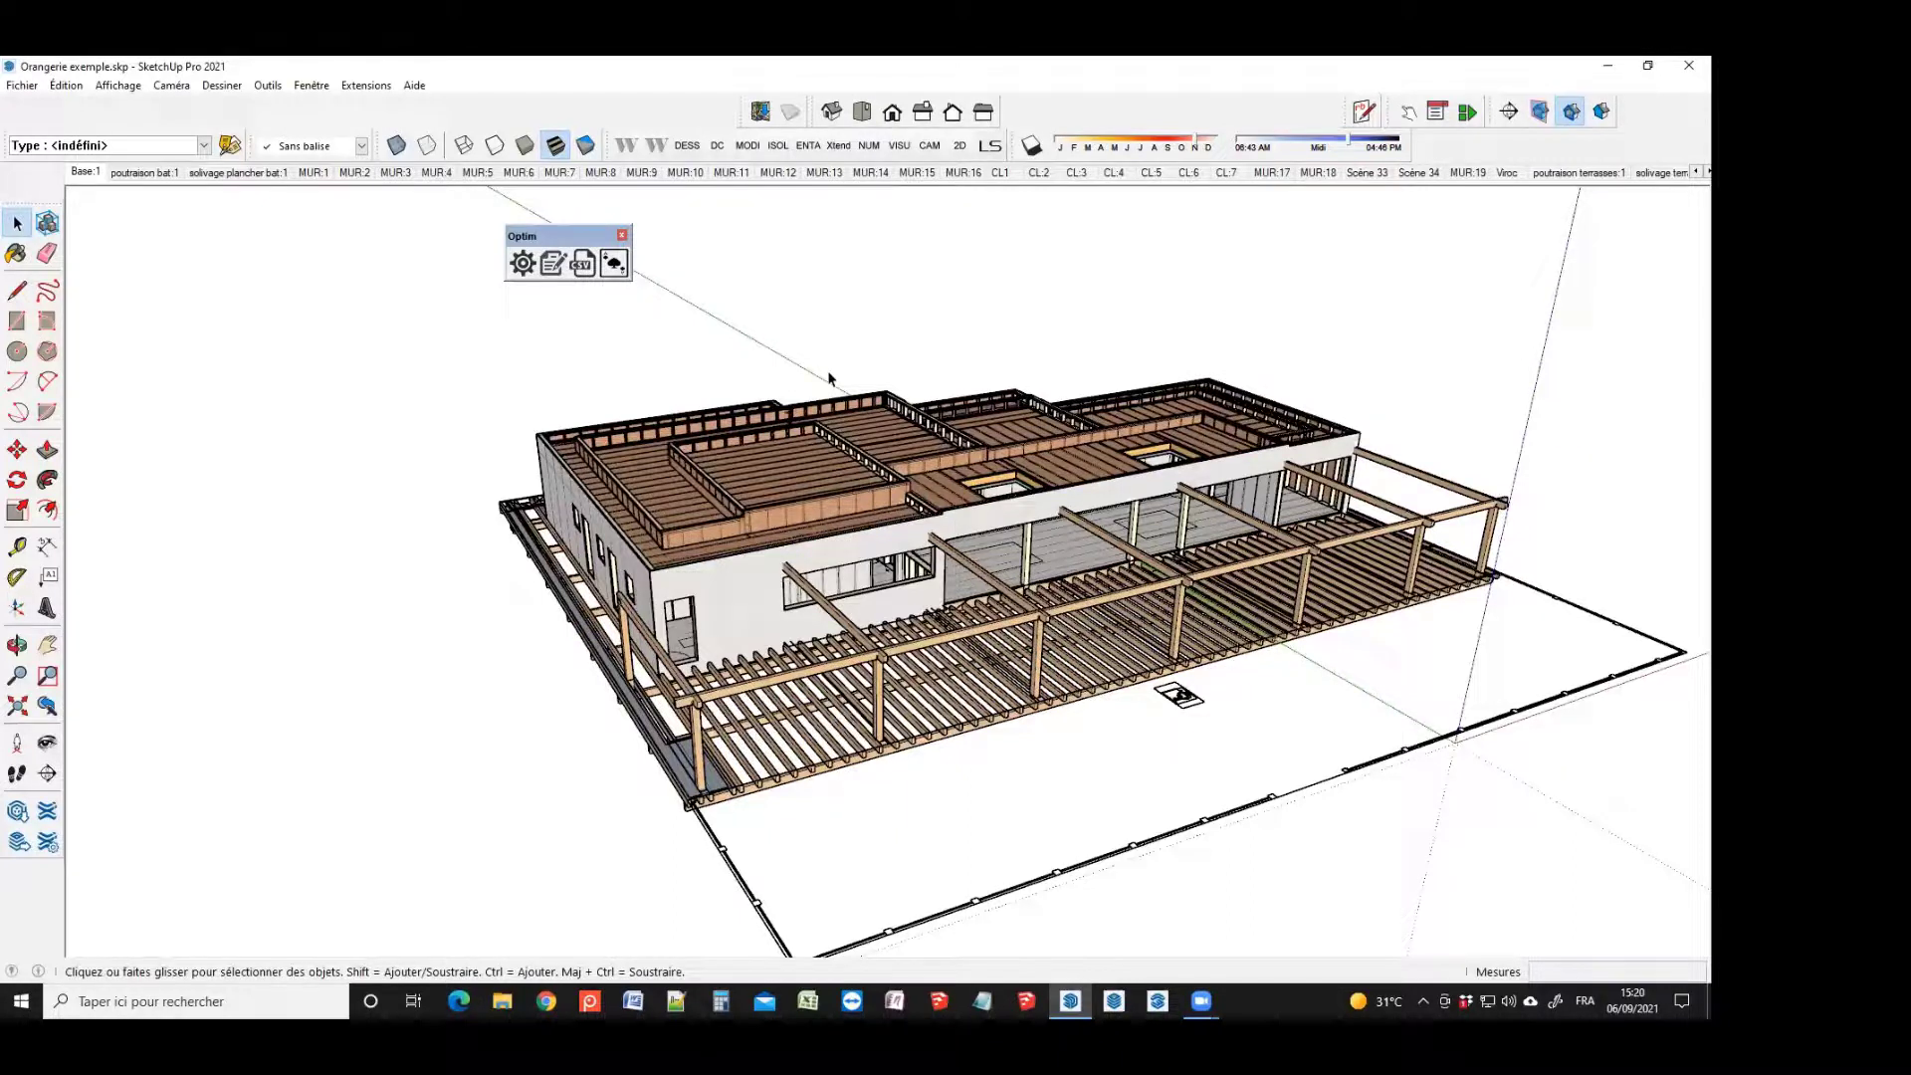
Set the Joker value to 52.3 in the Optim parameters
left_click(522, 263)
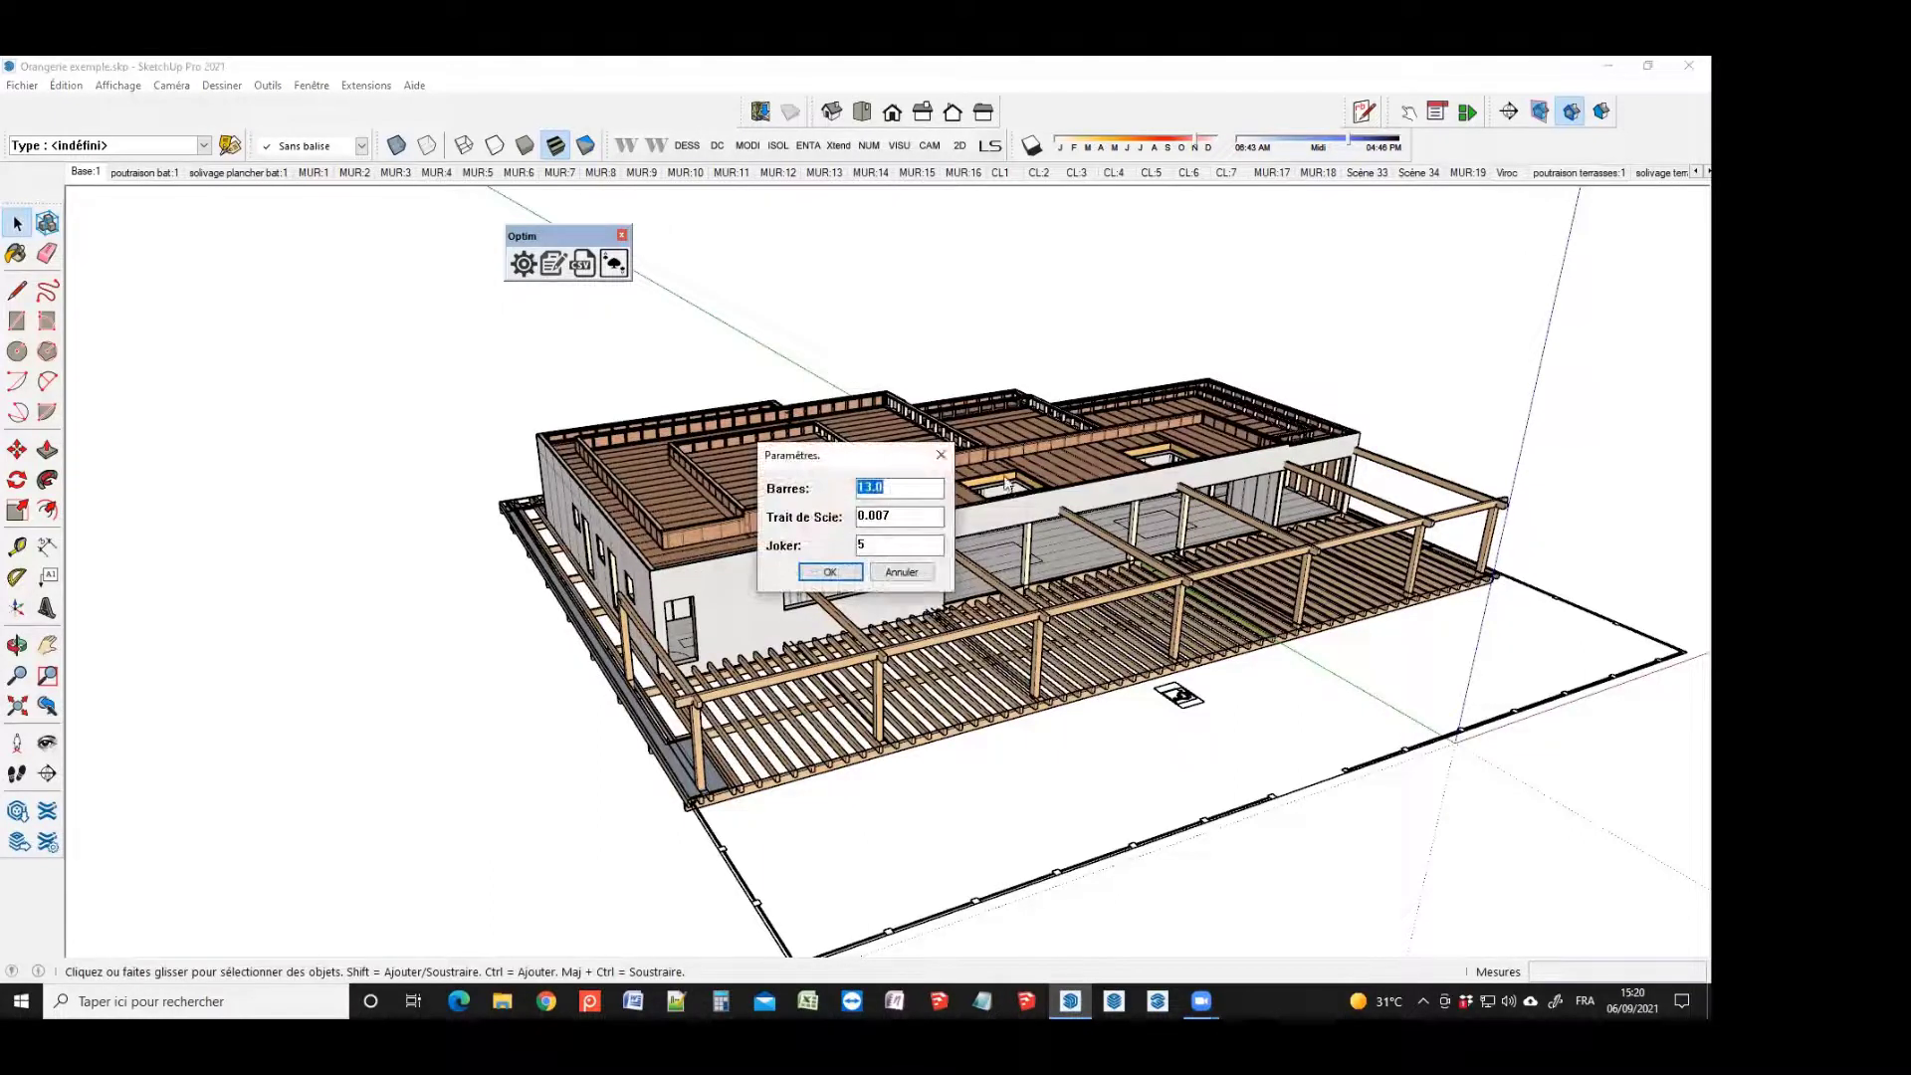
left_click_drag(866, 447, 836, 261)
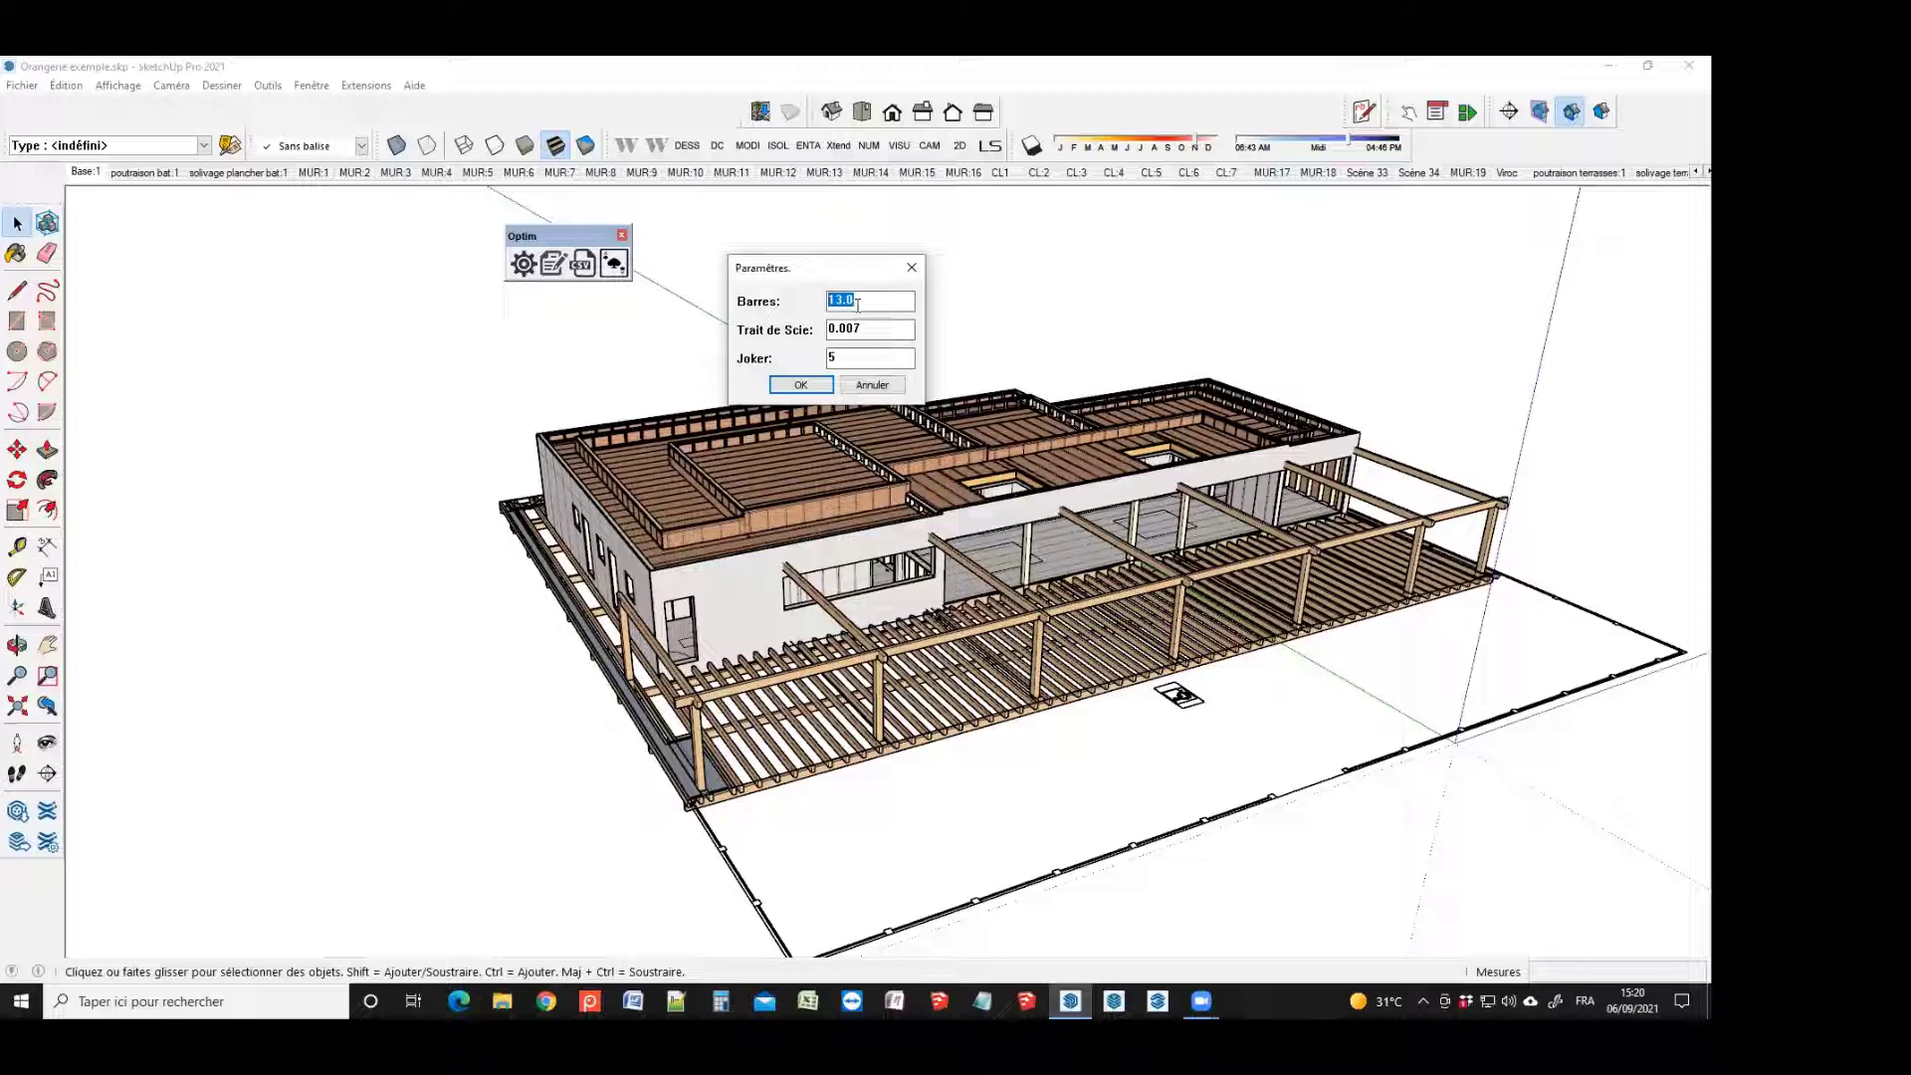
left_click(856, 304)
left_click_drag(861, 359, 794, 354)
left_click(845, 356)
left_click(847, 356)
left_click(801, 384)
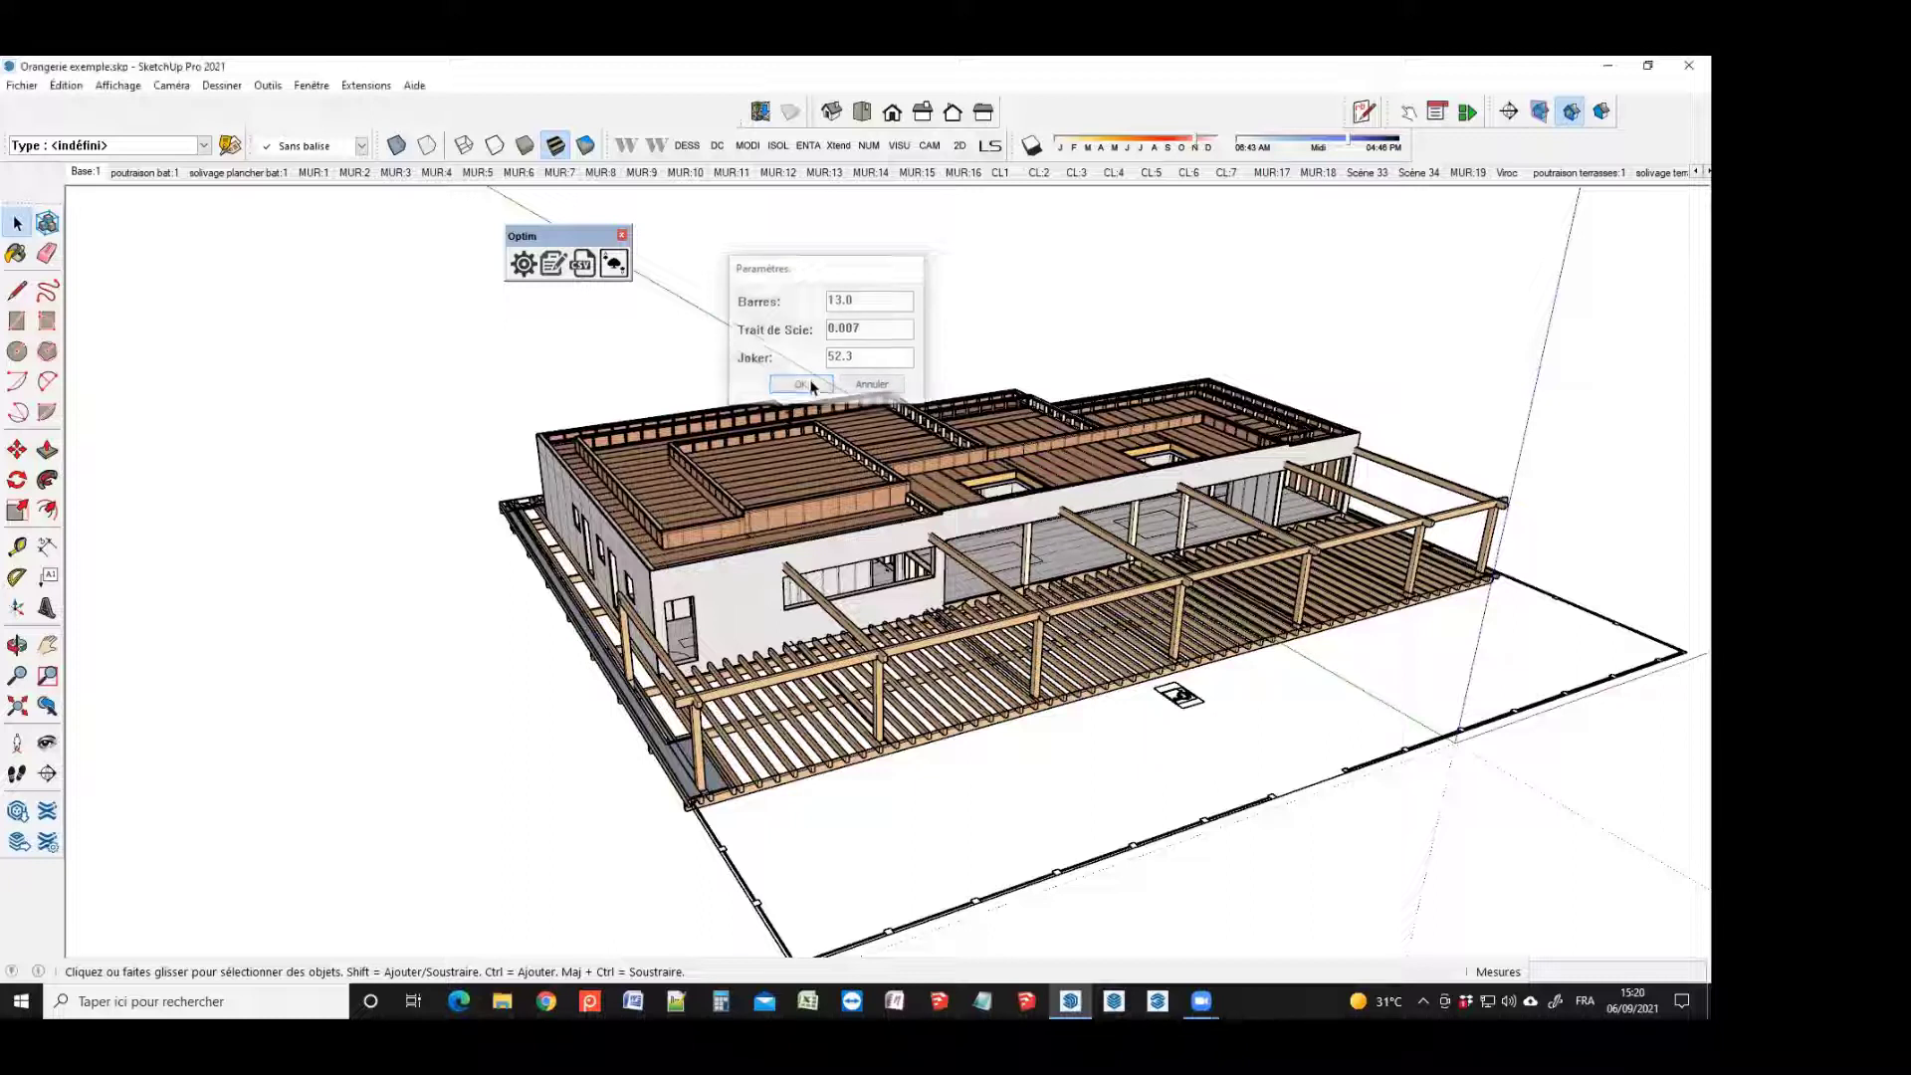
Set the Joker value to 4.2 in the Optim parameters
left_click(522, 263)
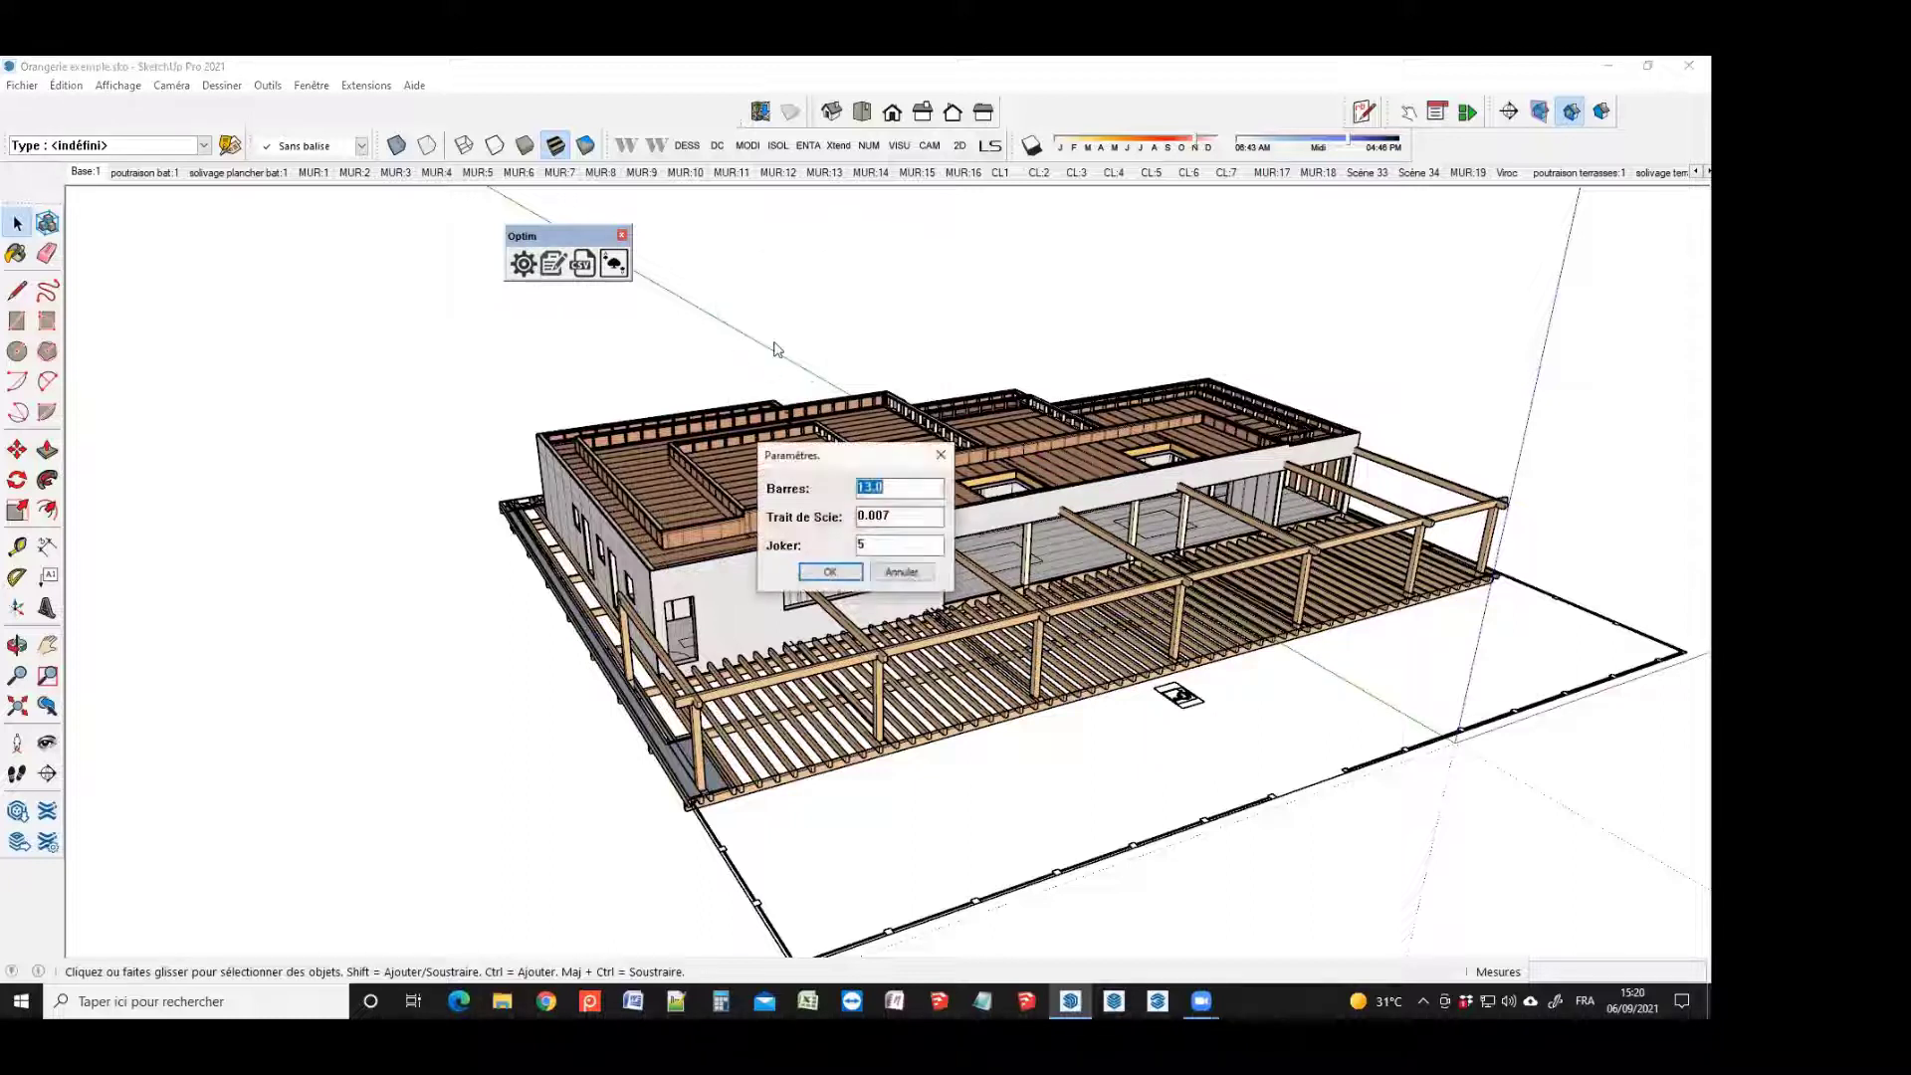
left_click(874, 545)
left_click_drag(866, 456, 816, 274)
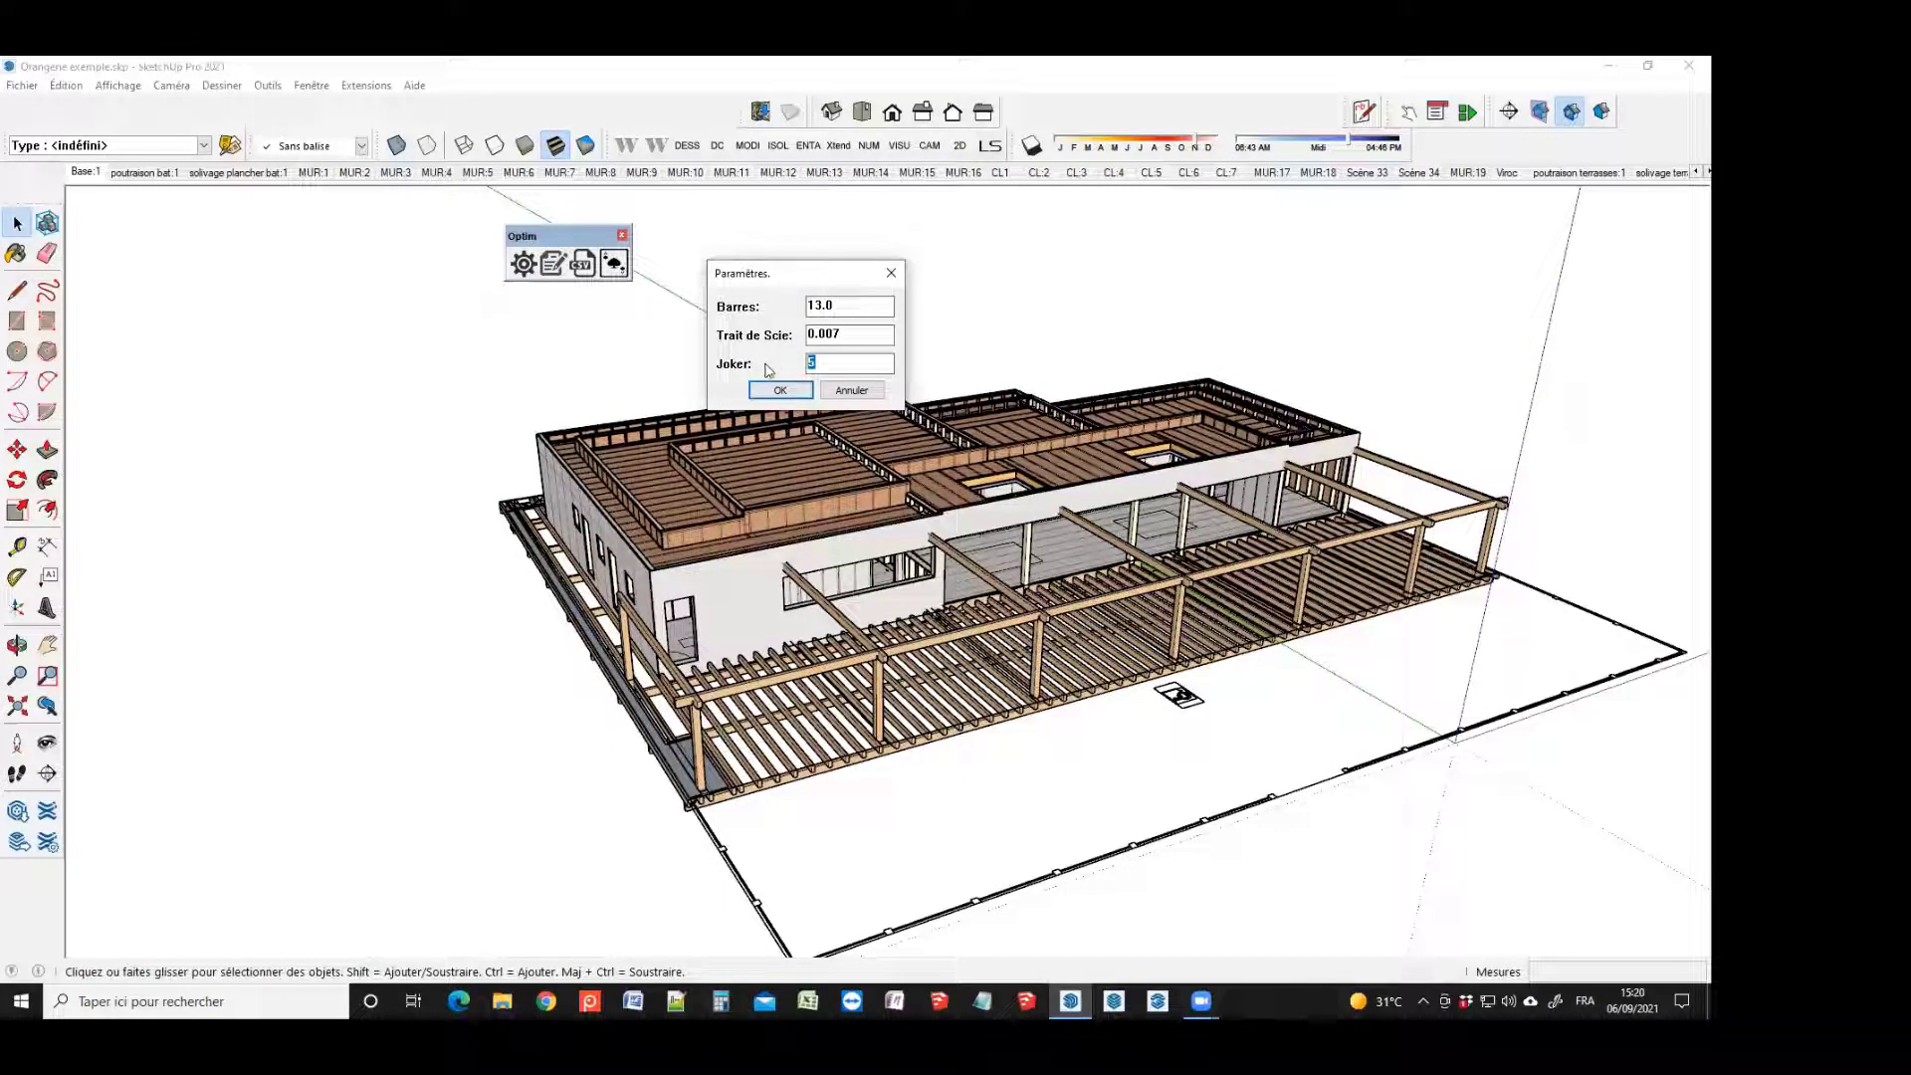
type("4.2")
left_click(775, 392)
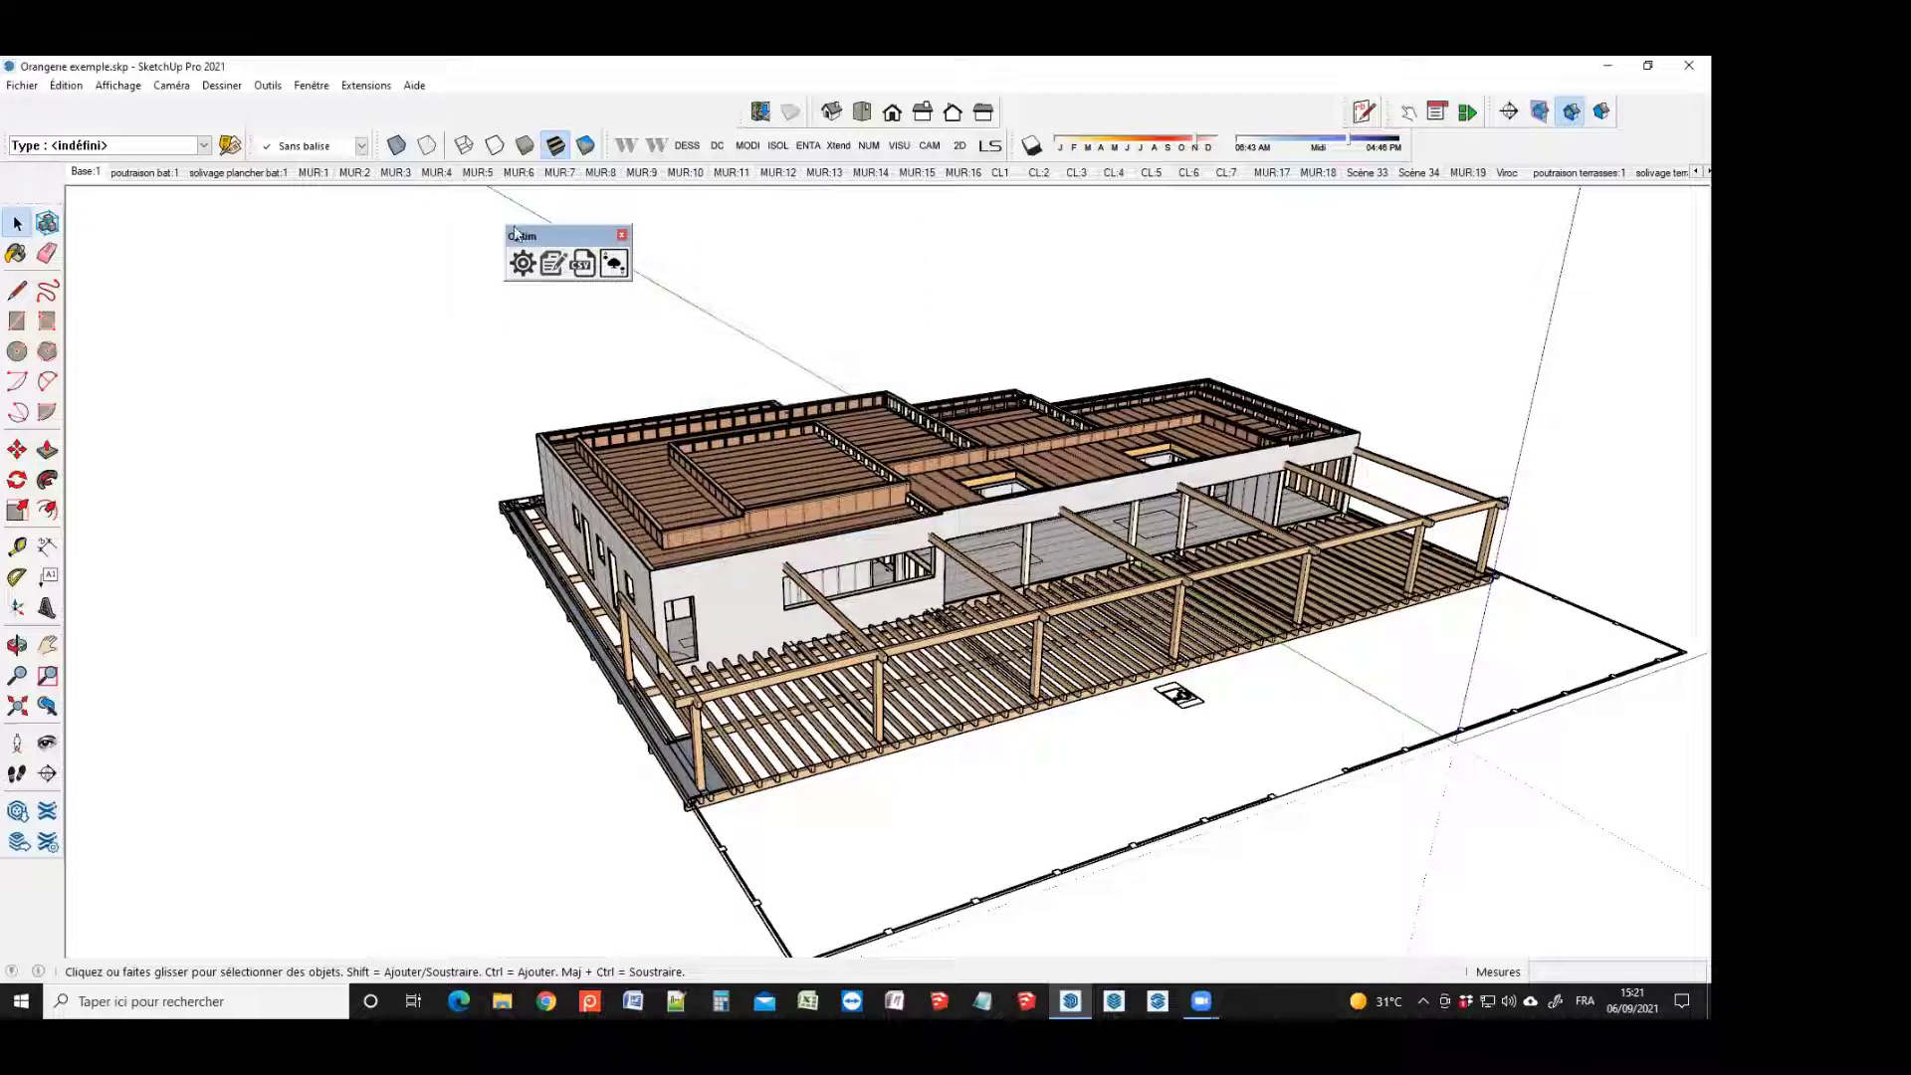
Set the Joker value to 10 in the Optim parameters, moving the dialog clear of the model
left_click(519, 258)
left_click_drag(876, 545, 852, 553)
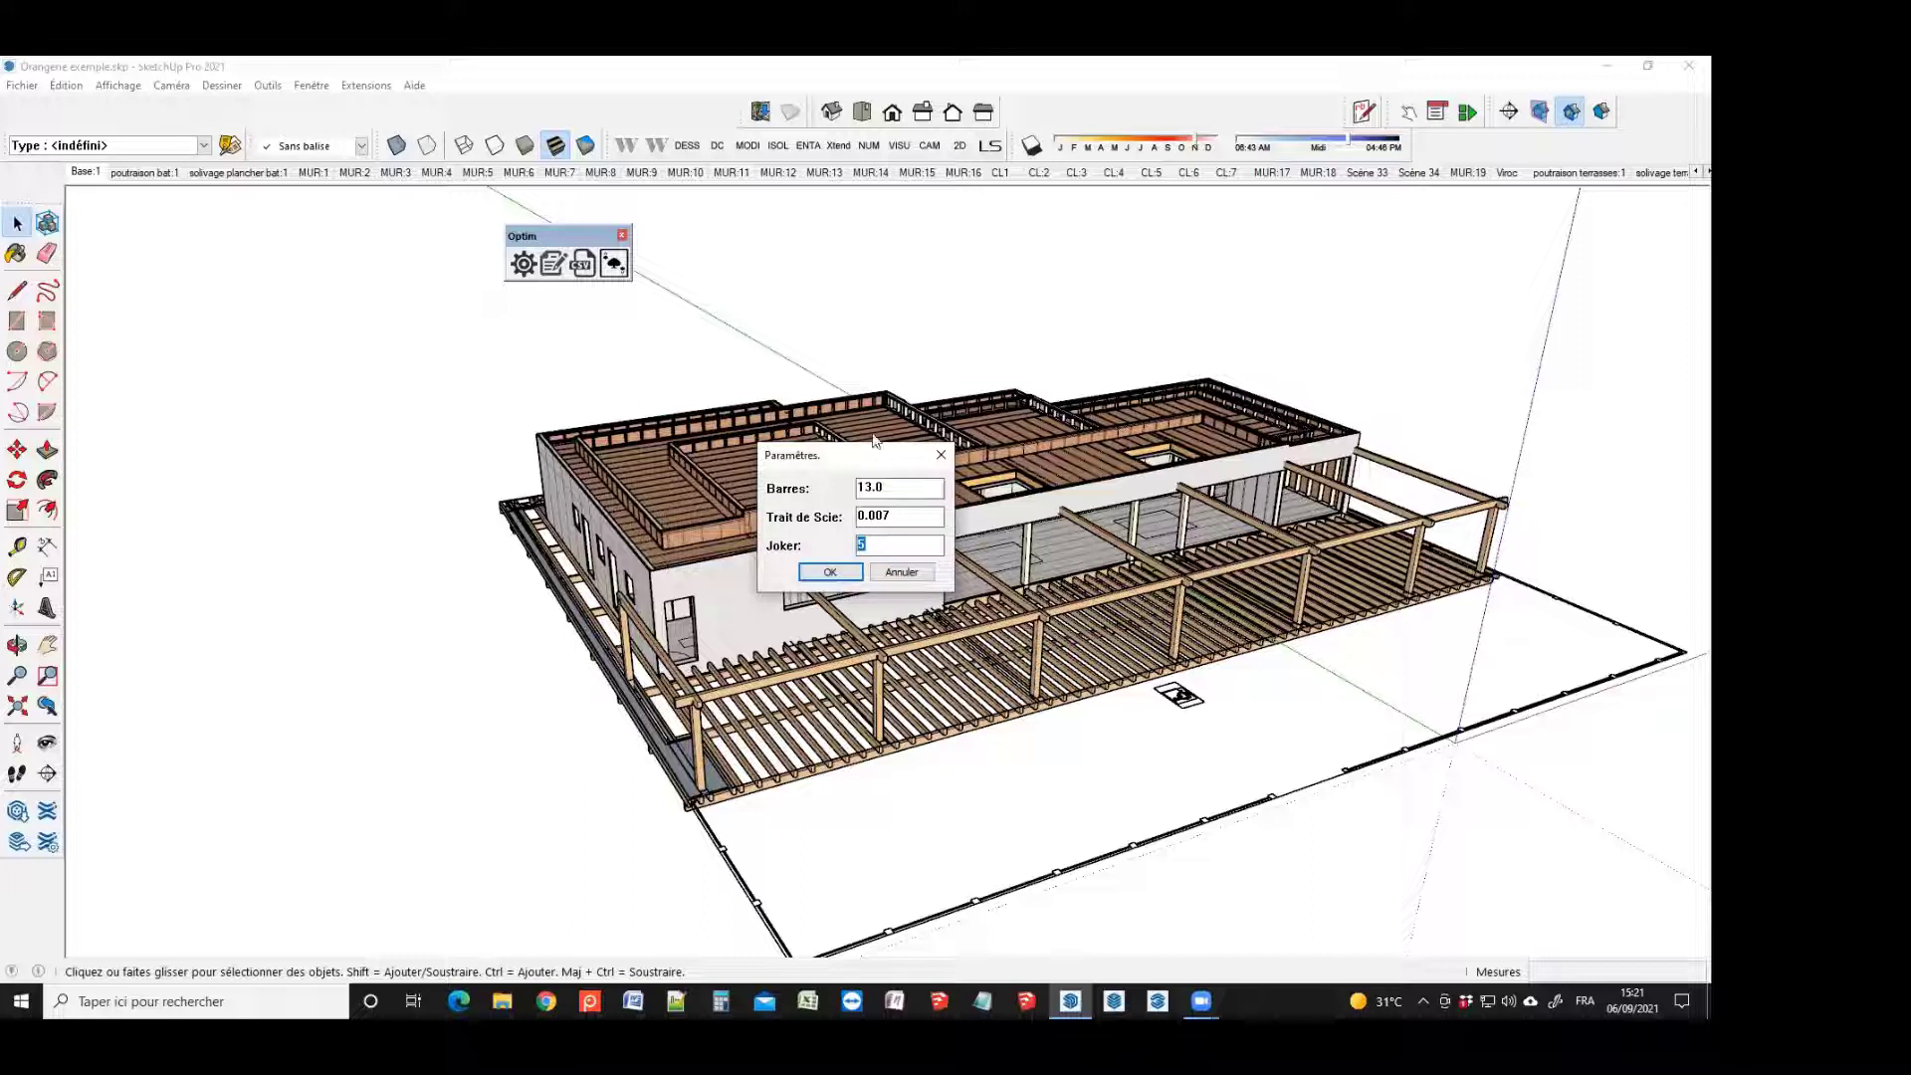
left_click_drag(880, 455, 795, 240)
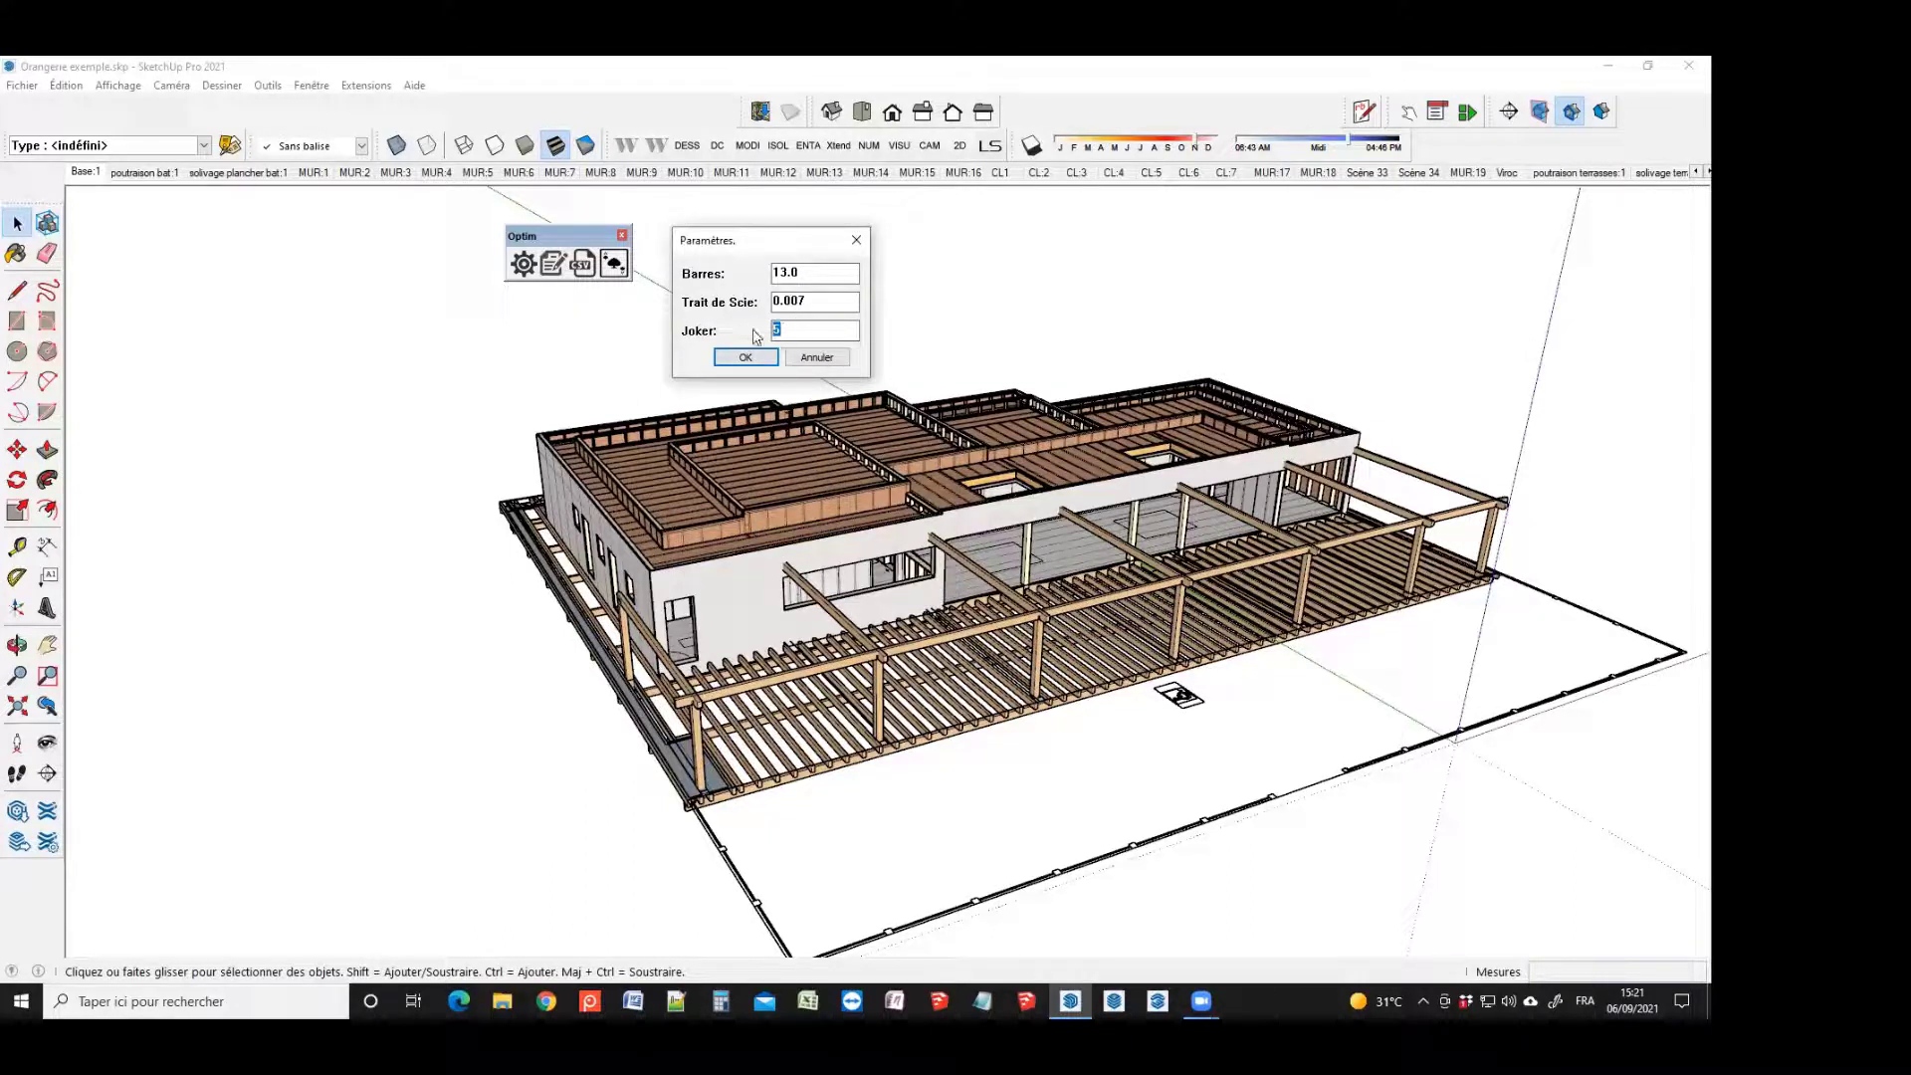
type("10")
left_click(767, 356)
Set the Joker value to 4 in the Optim parameters
left_click(522, 265)
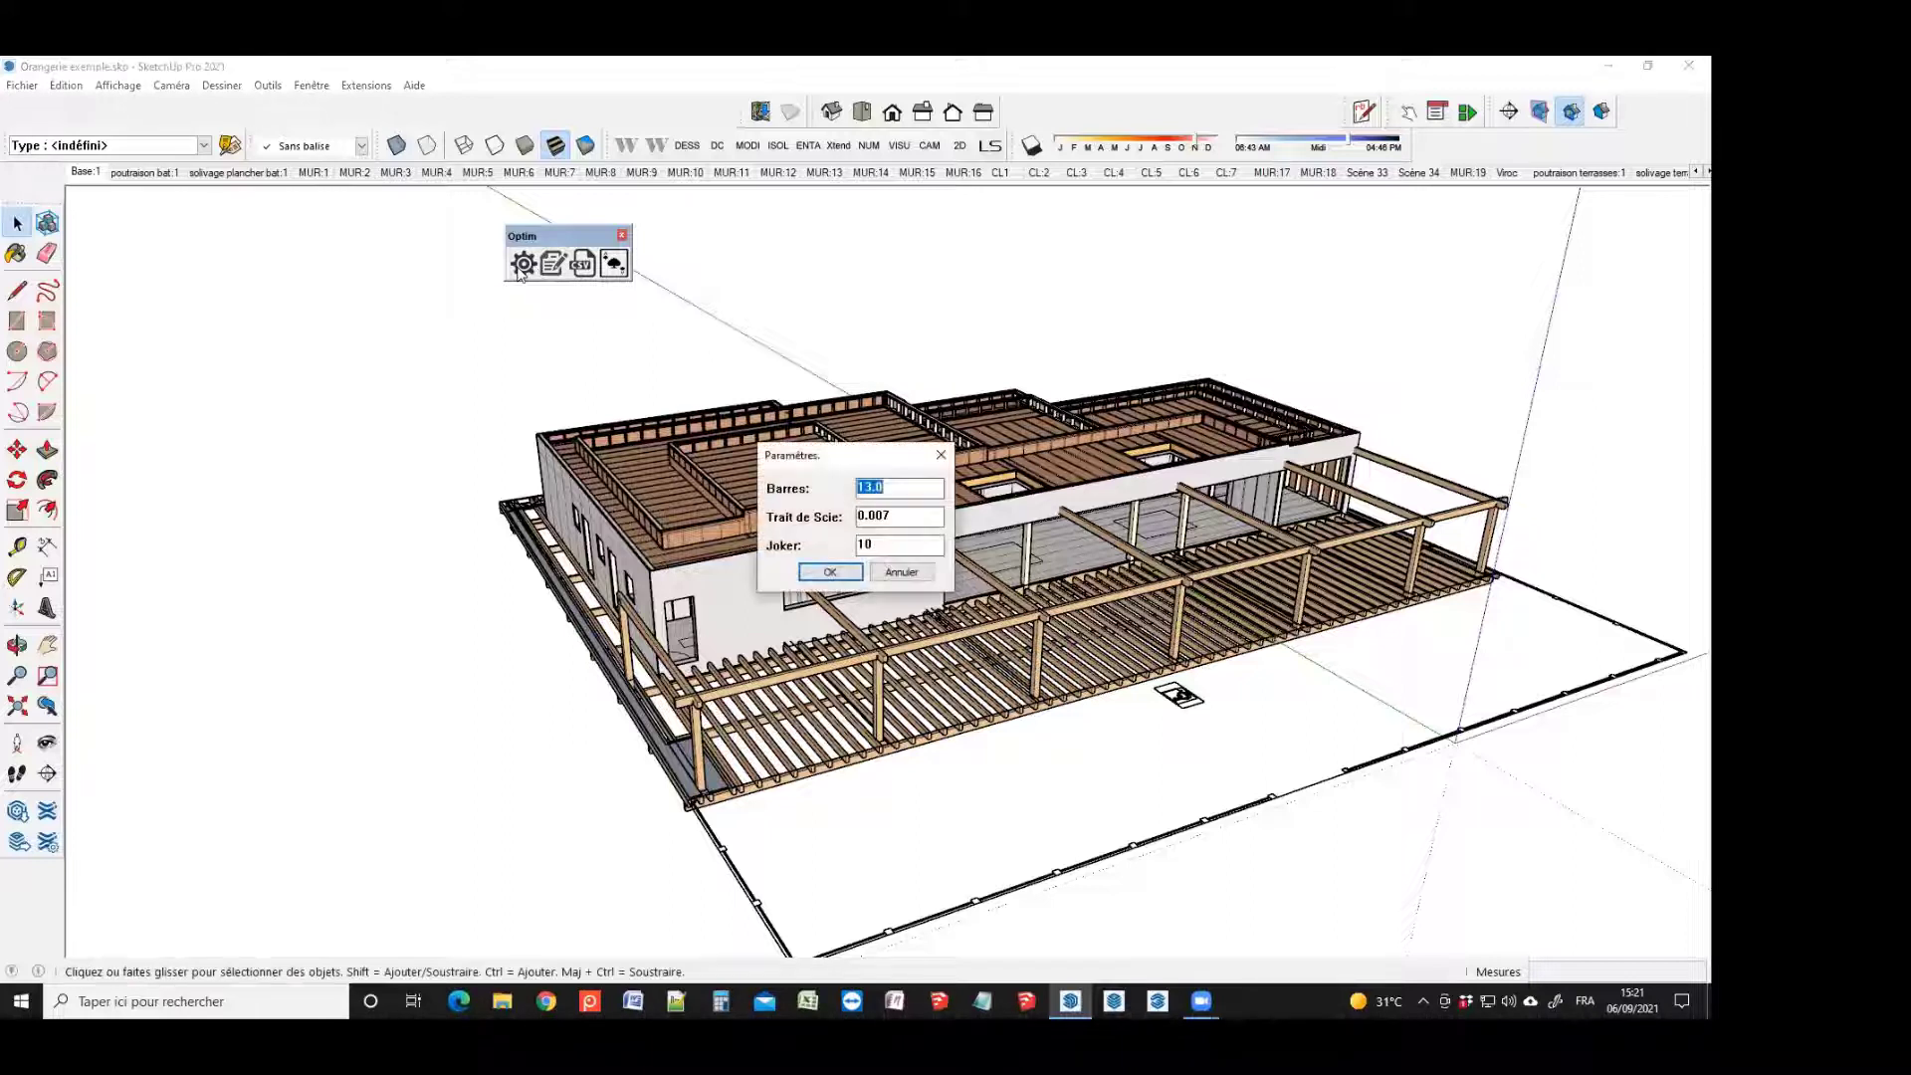
double_click(884, 544)
type("4")
left_click(808, 574)
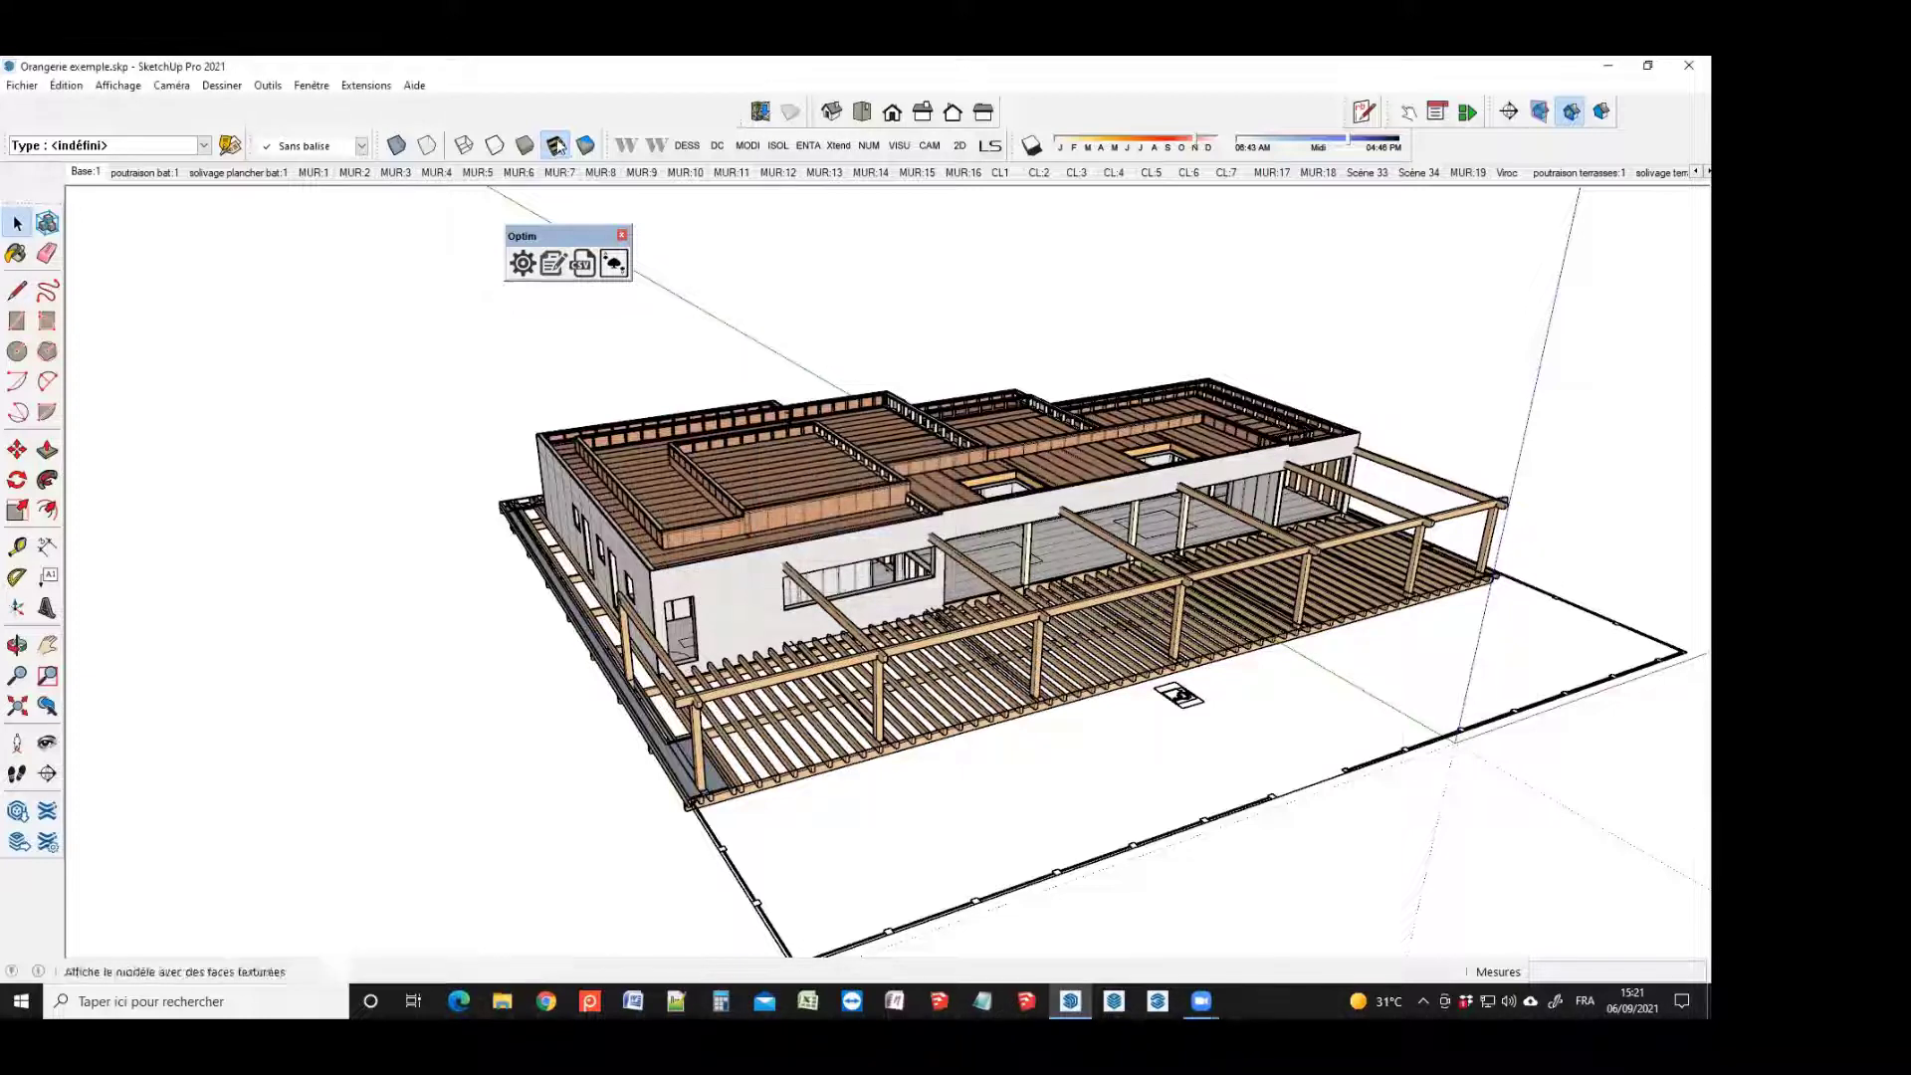
Reposition the floating Optim toolbar above the building and decline activating the Joker
scroll(554, 226, "up", 1)
scroll(554, 226, "up", 1)
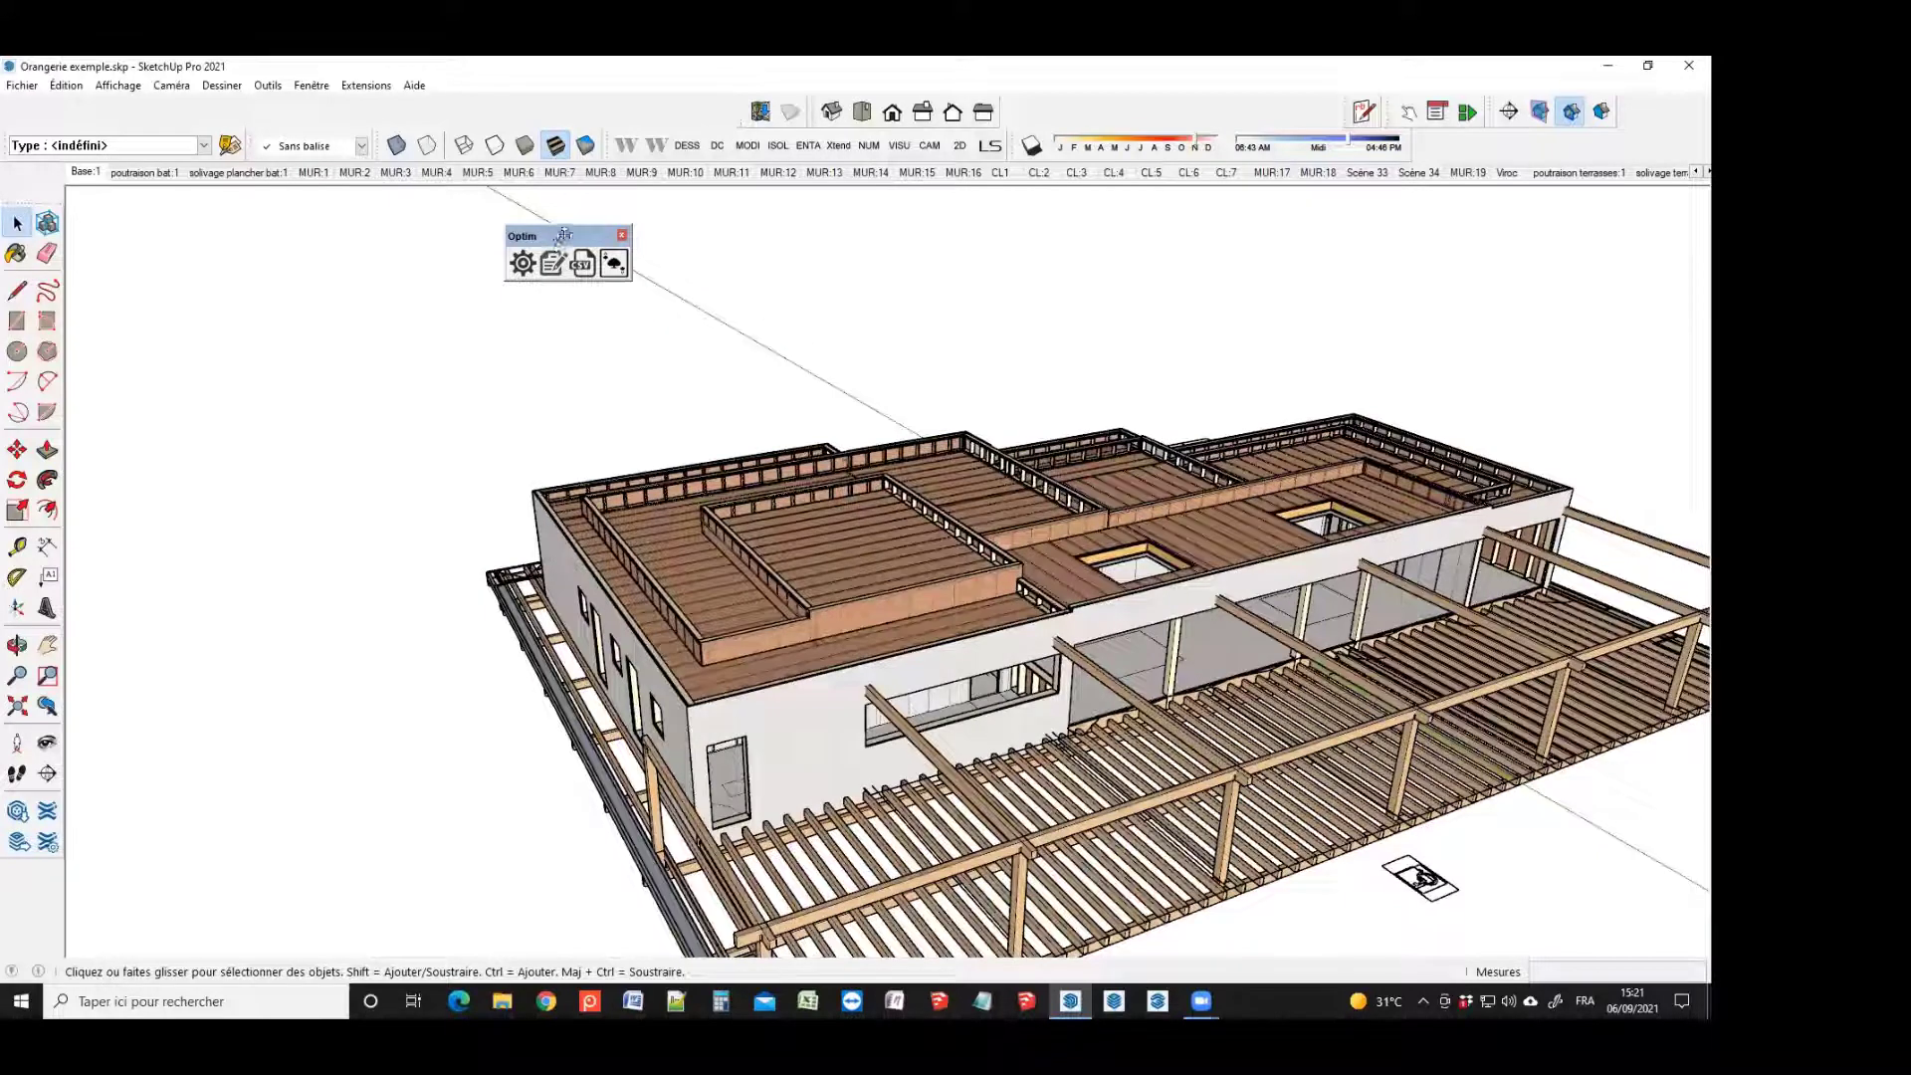
left_click_drag(553, 226, 729, 271)
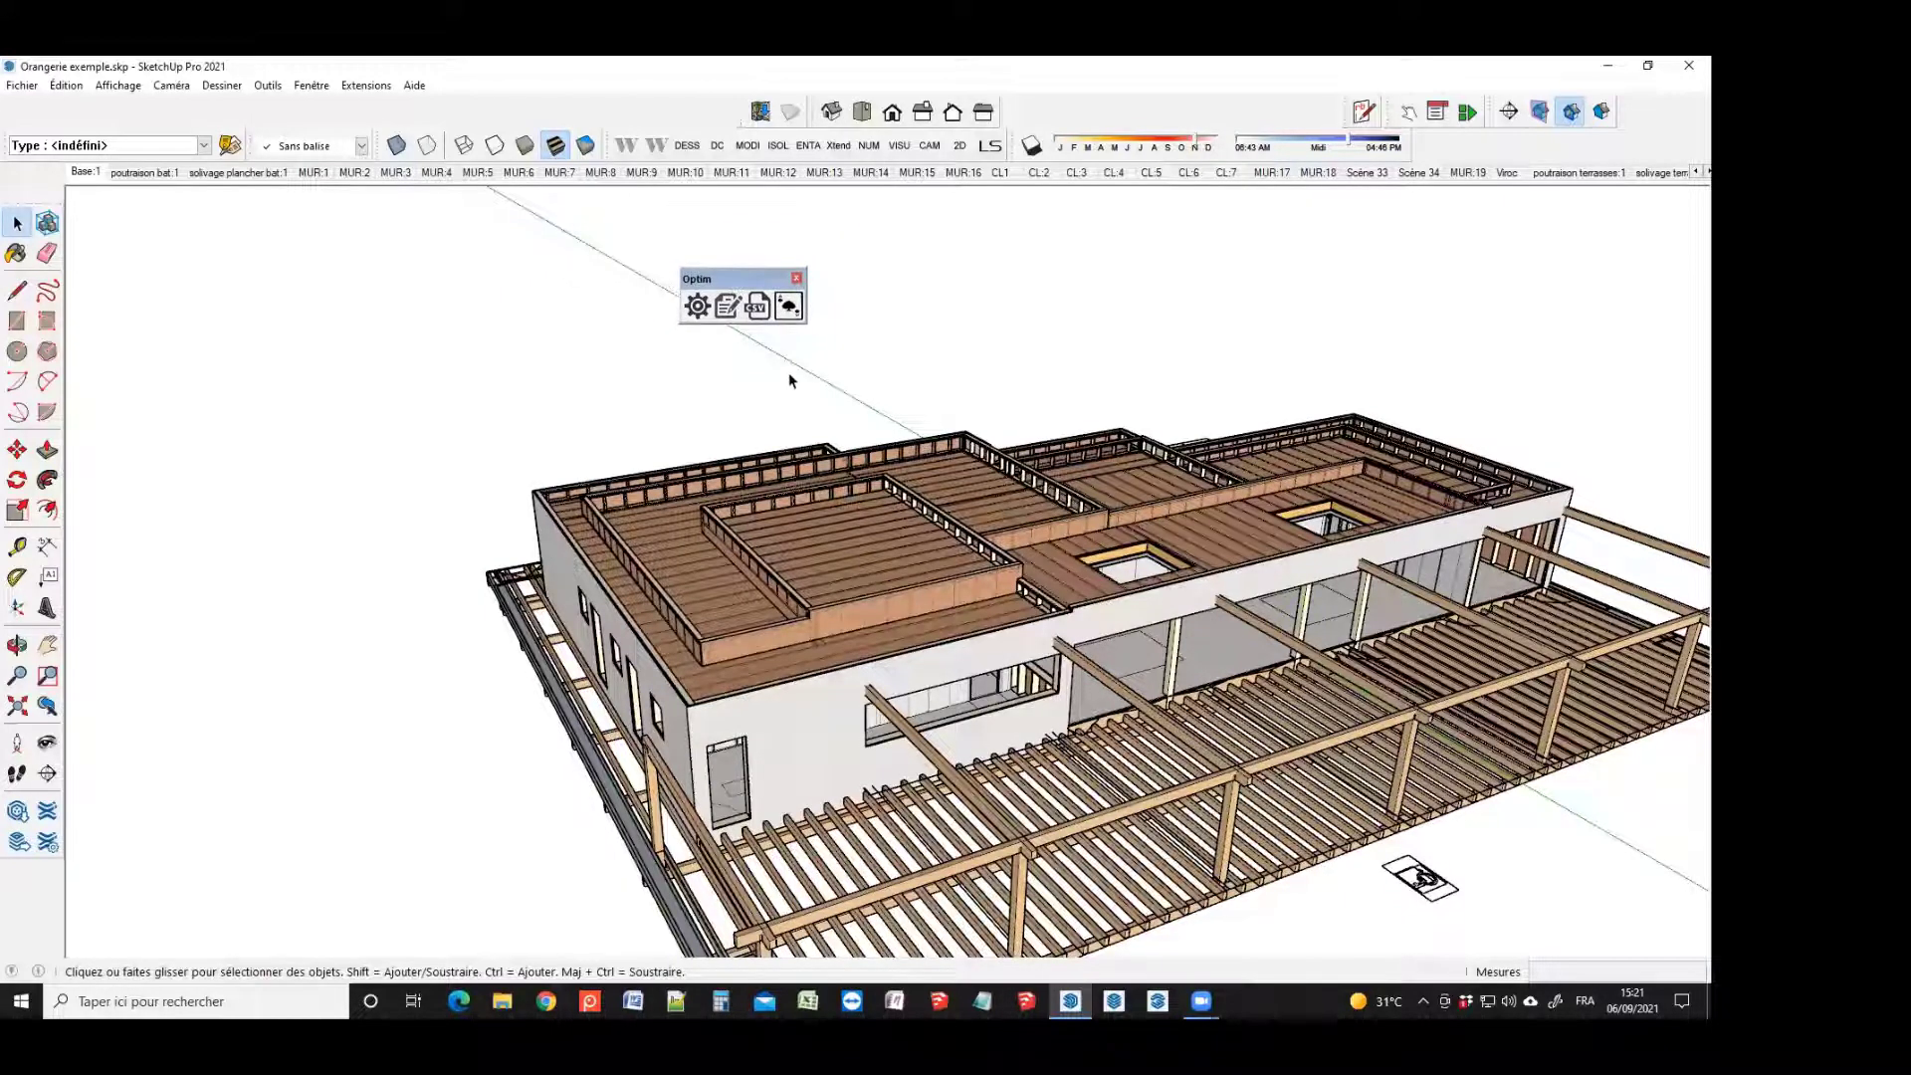
scroll(582, 439, "down", 1)
left_click(789, 306)
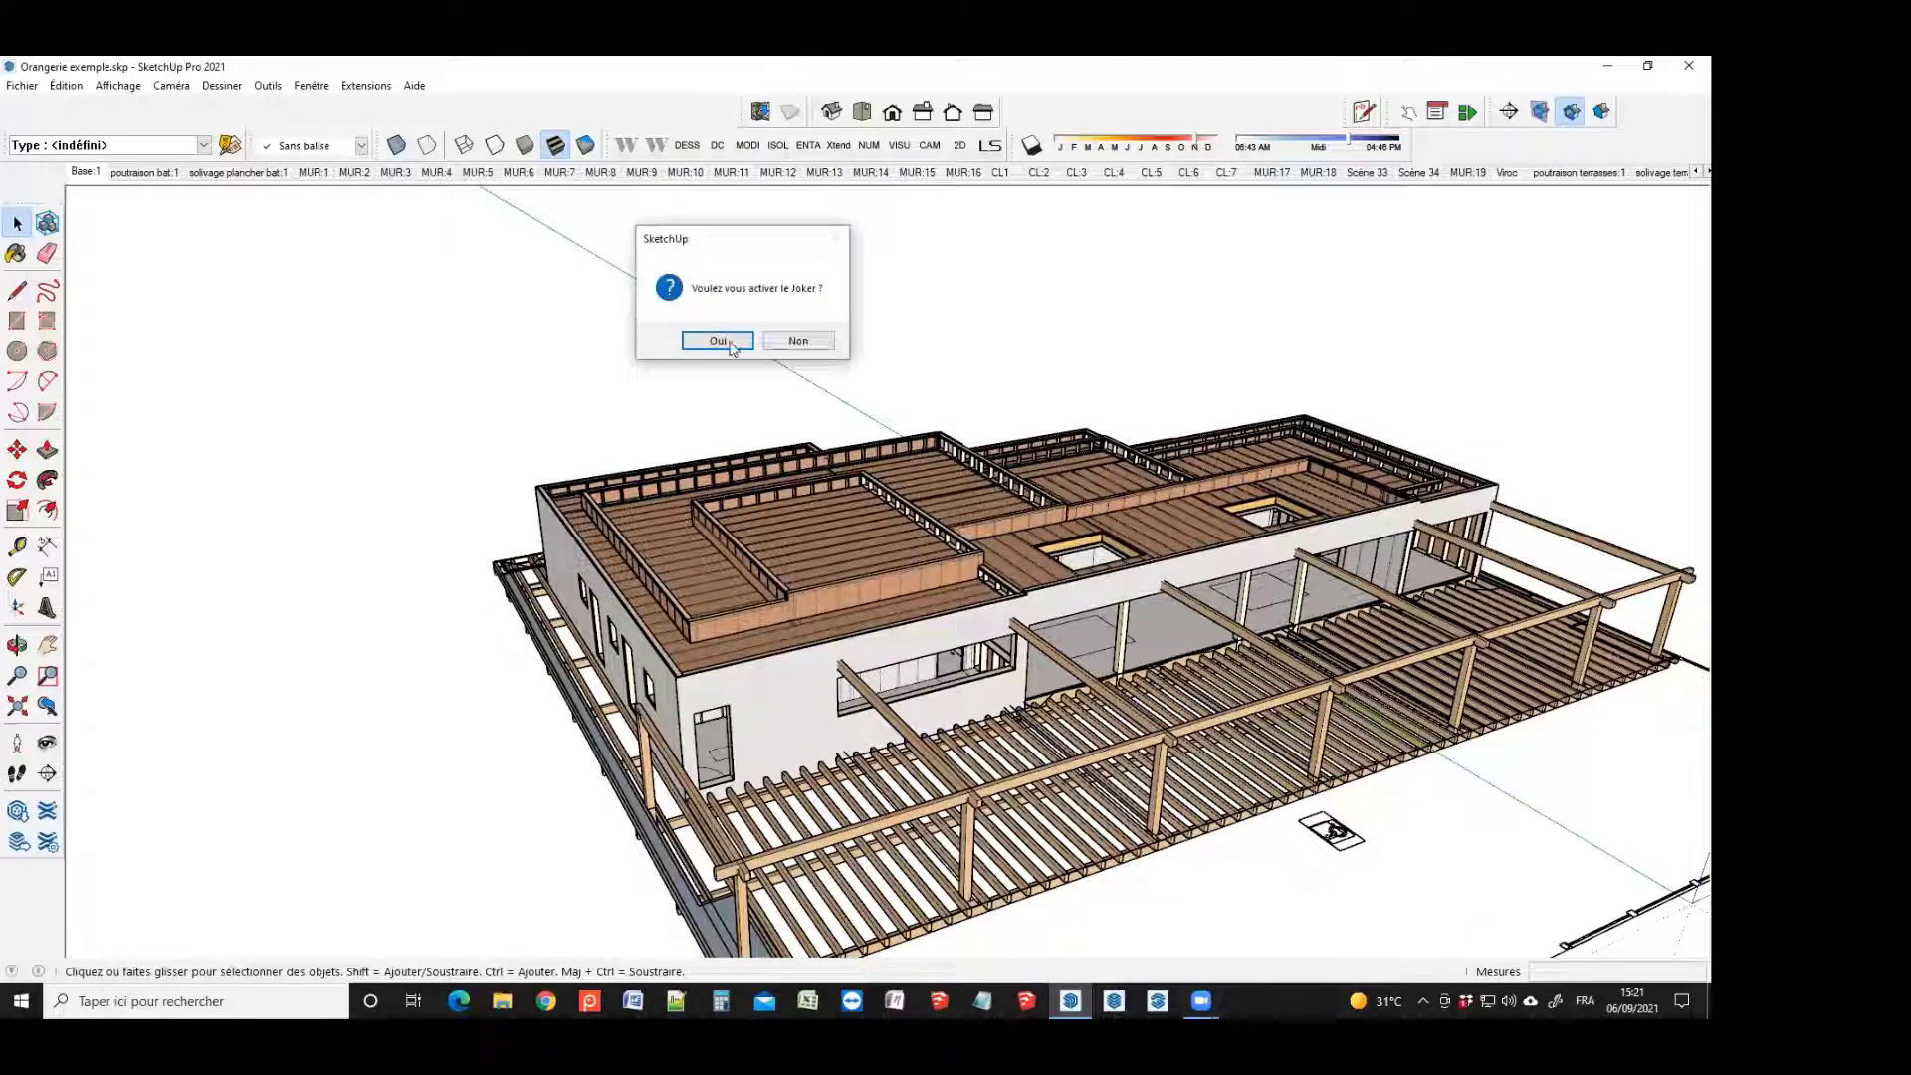
left_click(824, 343)
Show the MUR:2 scene and examine its isolated wall framing
middle_click_drag(876, 477, 622, 535)
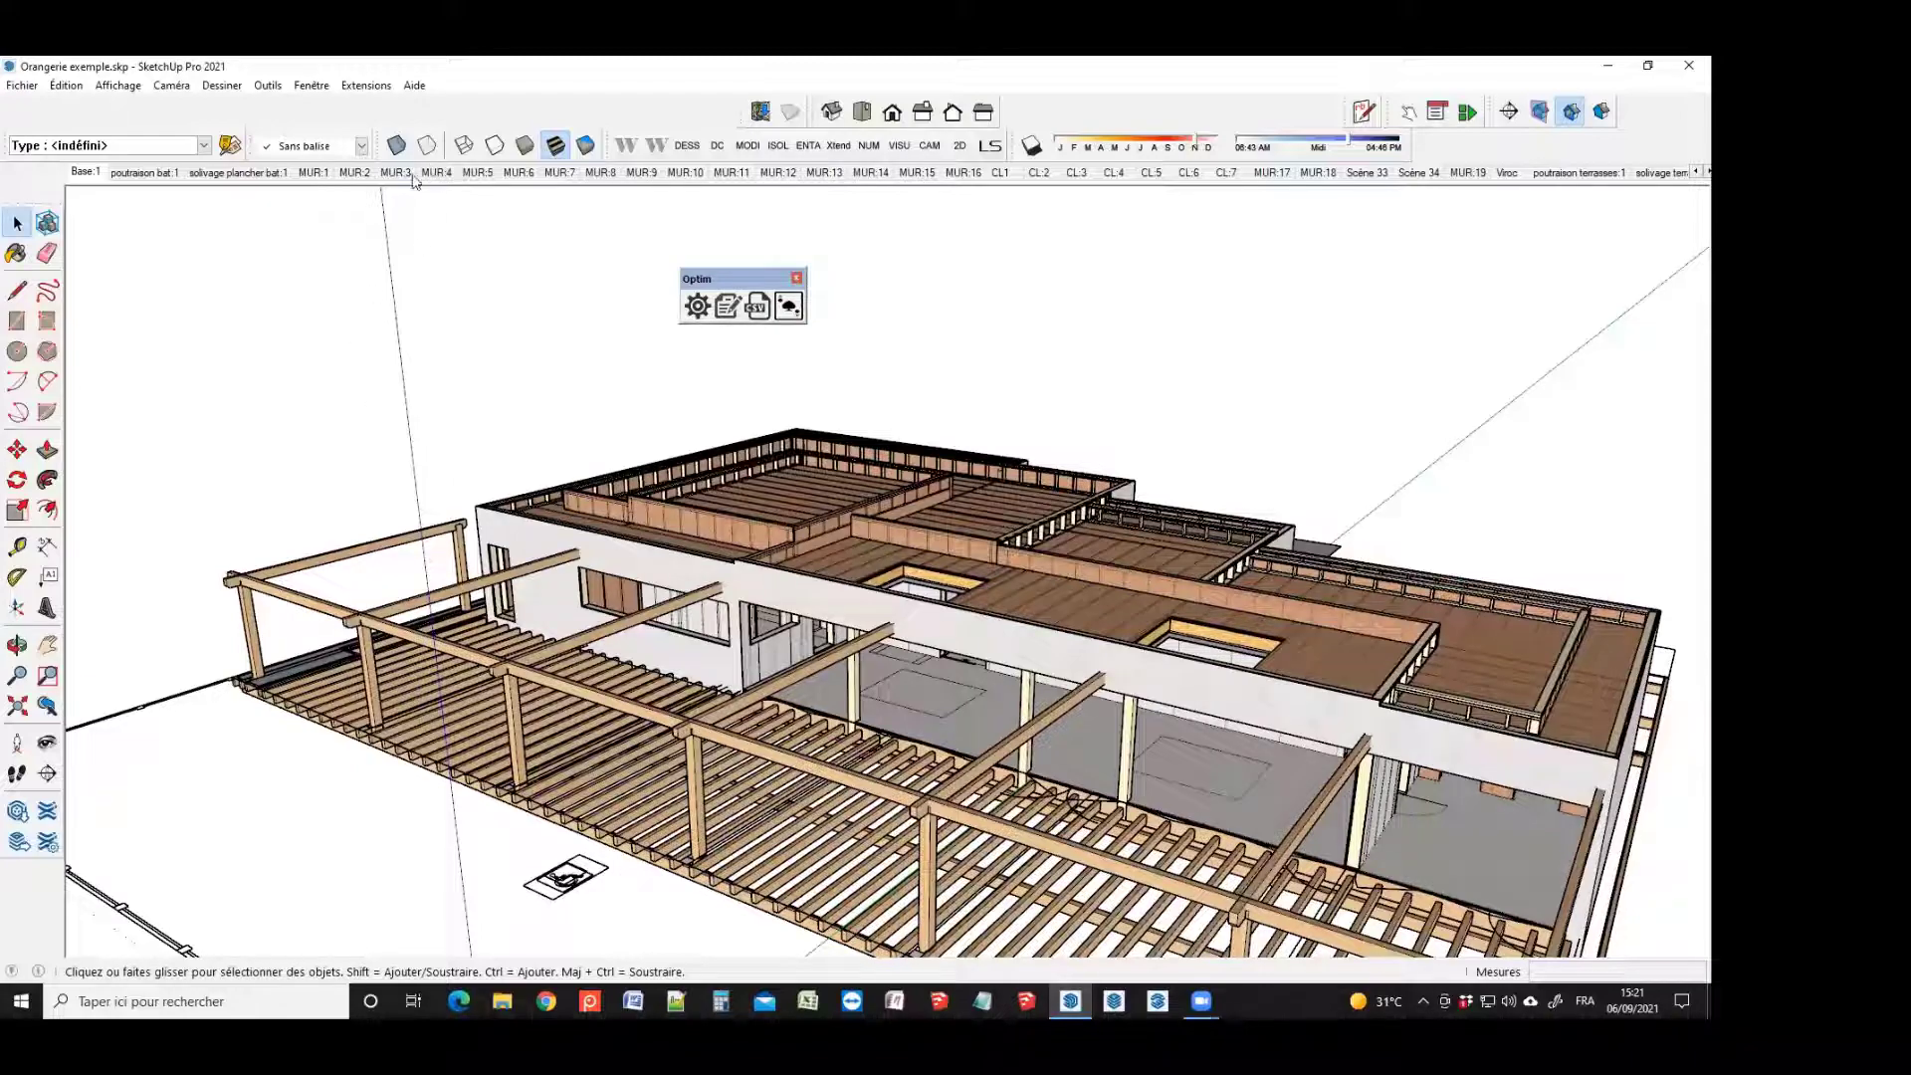
left_click(354, 172)
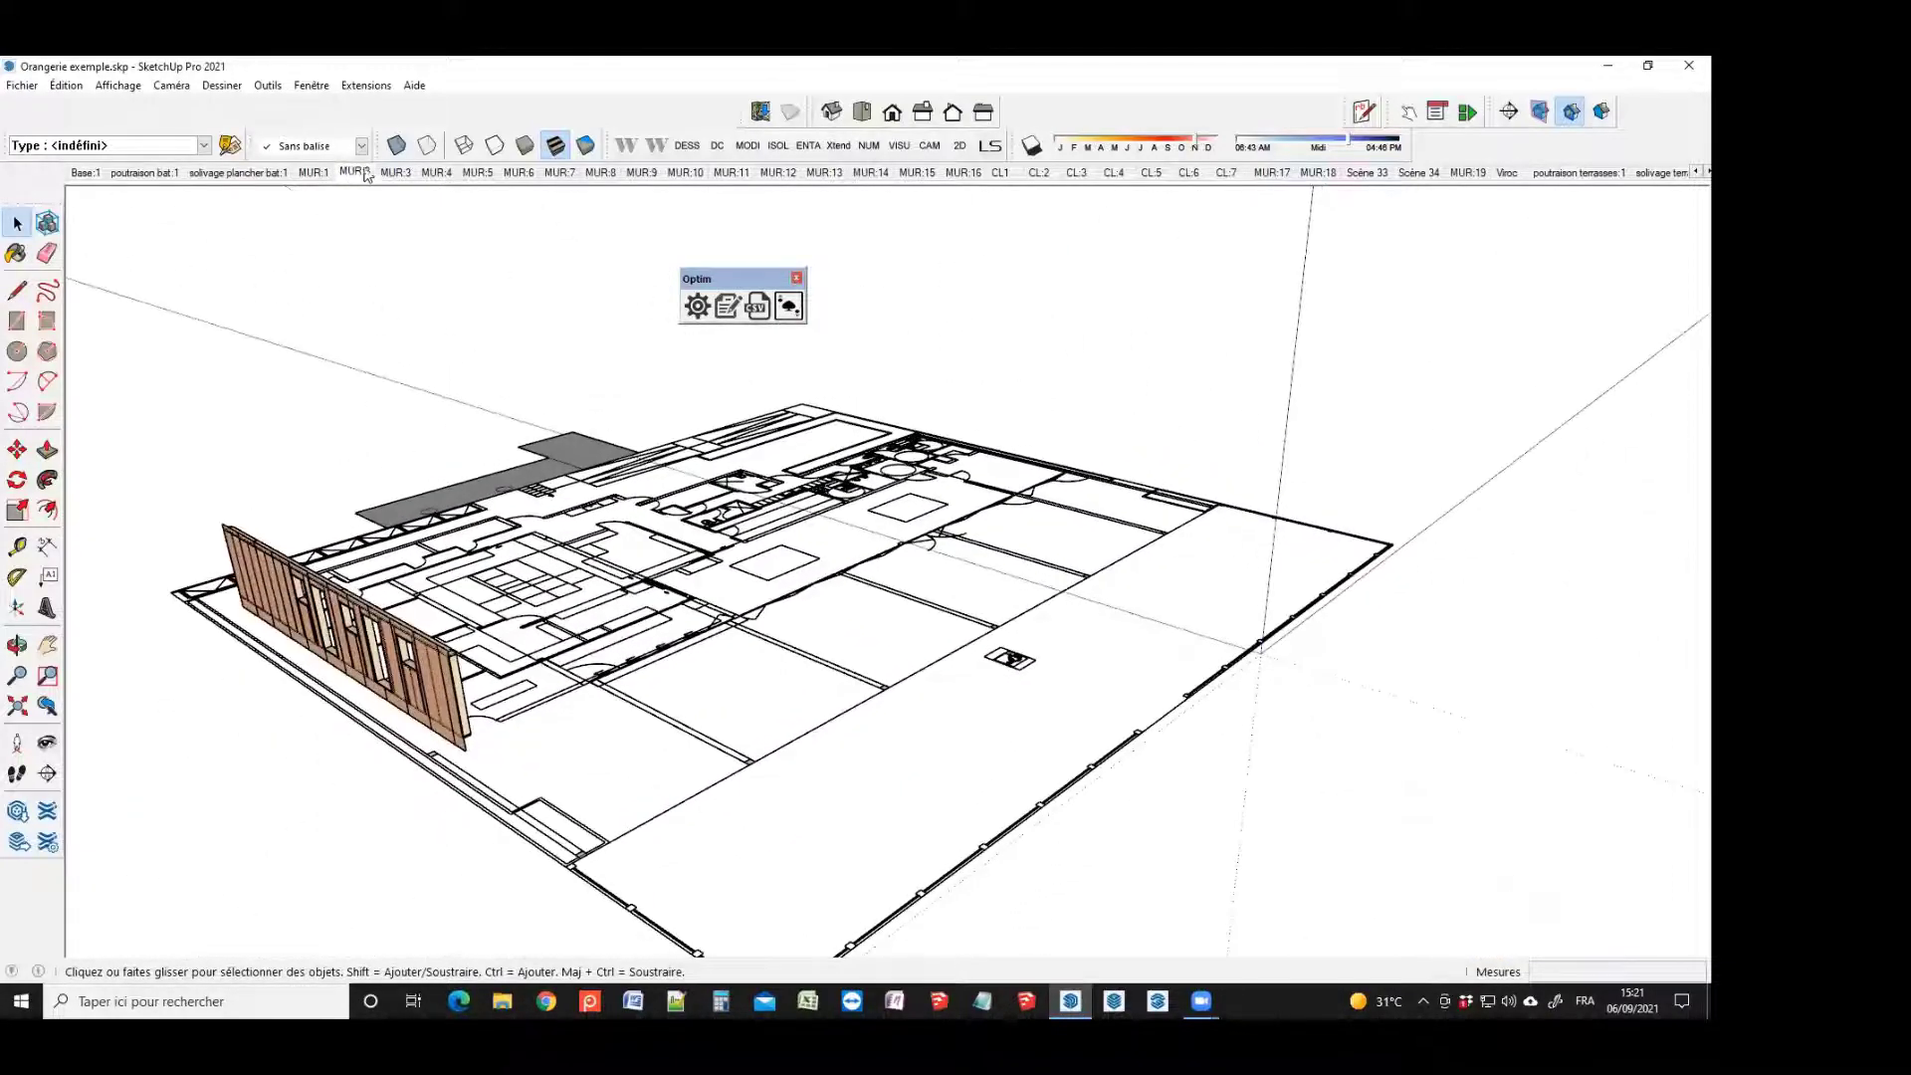
middle_click_drag(676, 422, 368, 393)
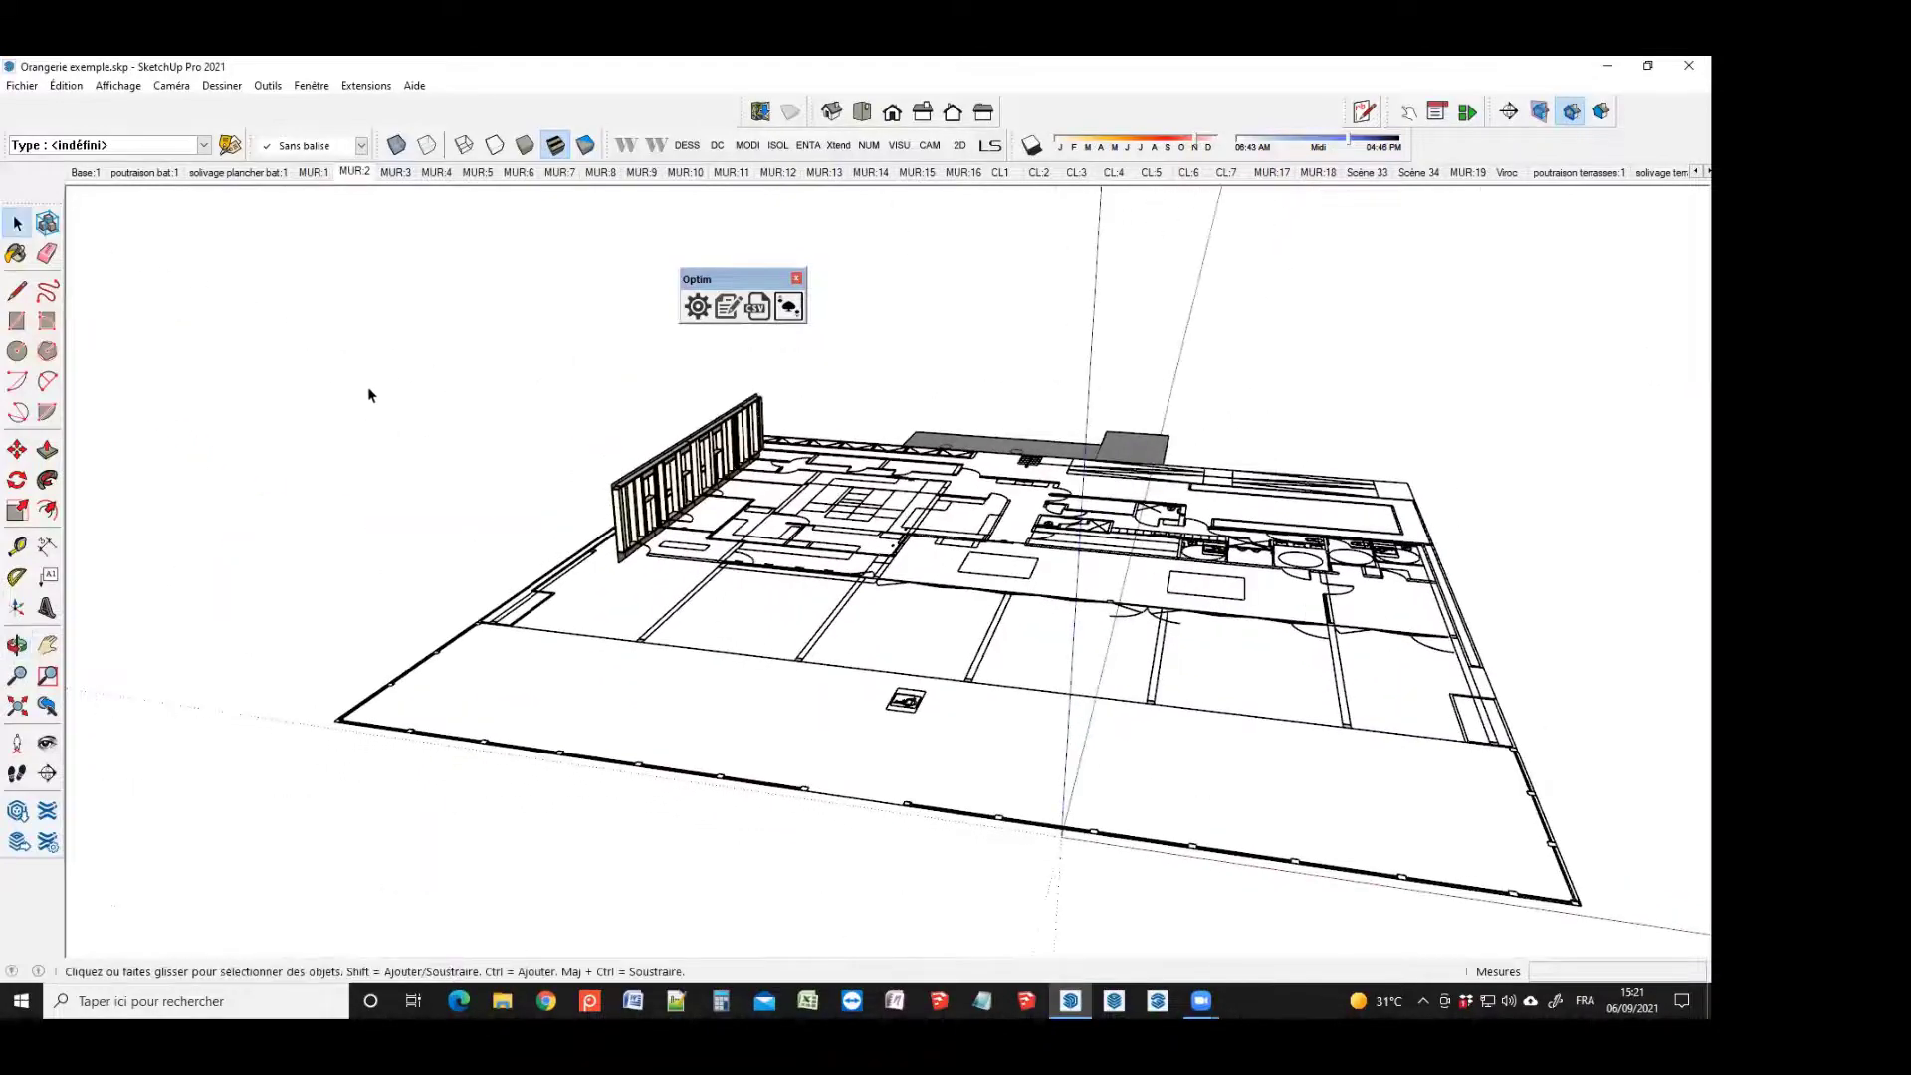
scroll(1072, 579, "up", 5)
middle_click_drag(1072, 579, 856, 558)
Show the MUR:3 scene and select the top plate above the wall's large window opening
left_click(395, 173)
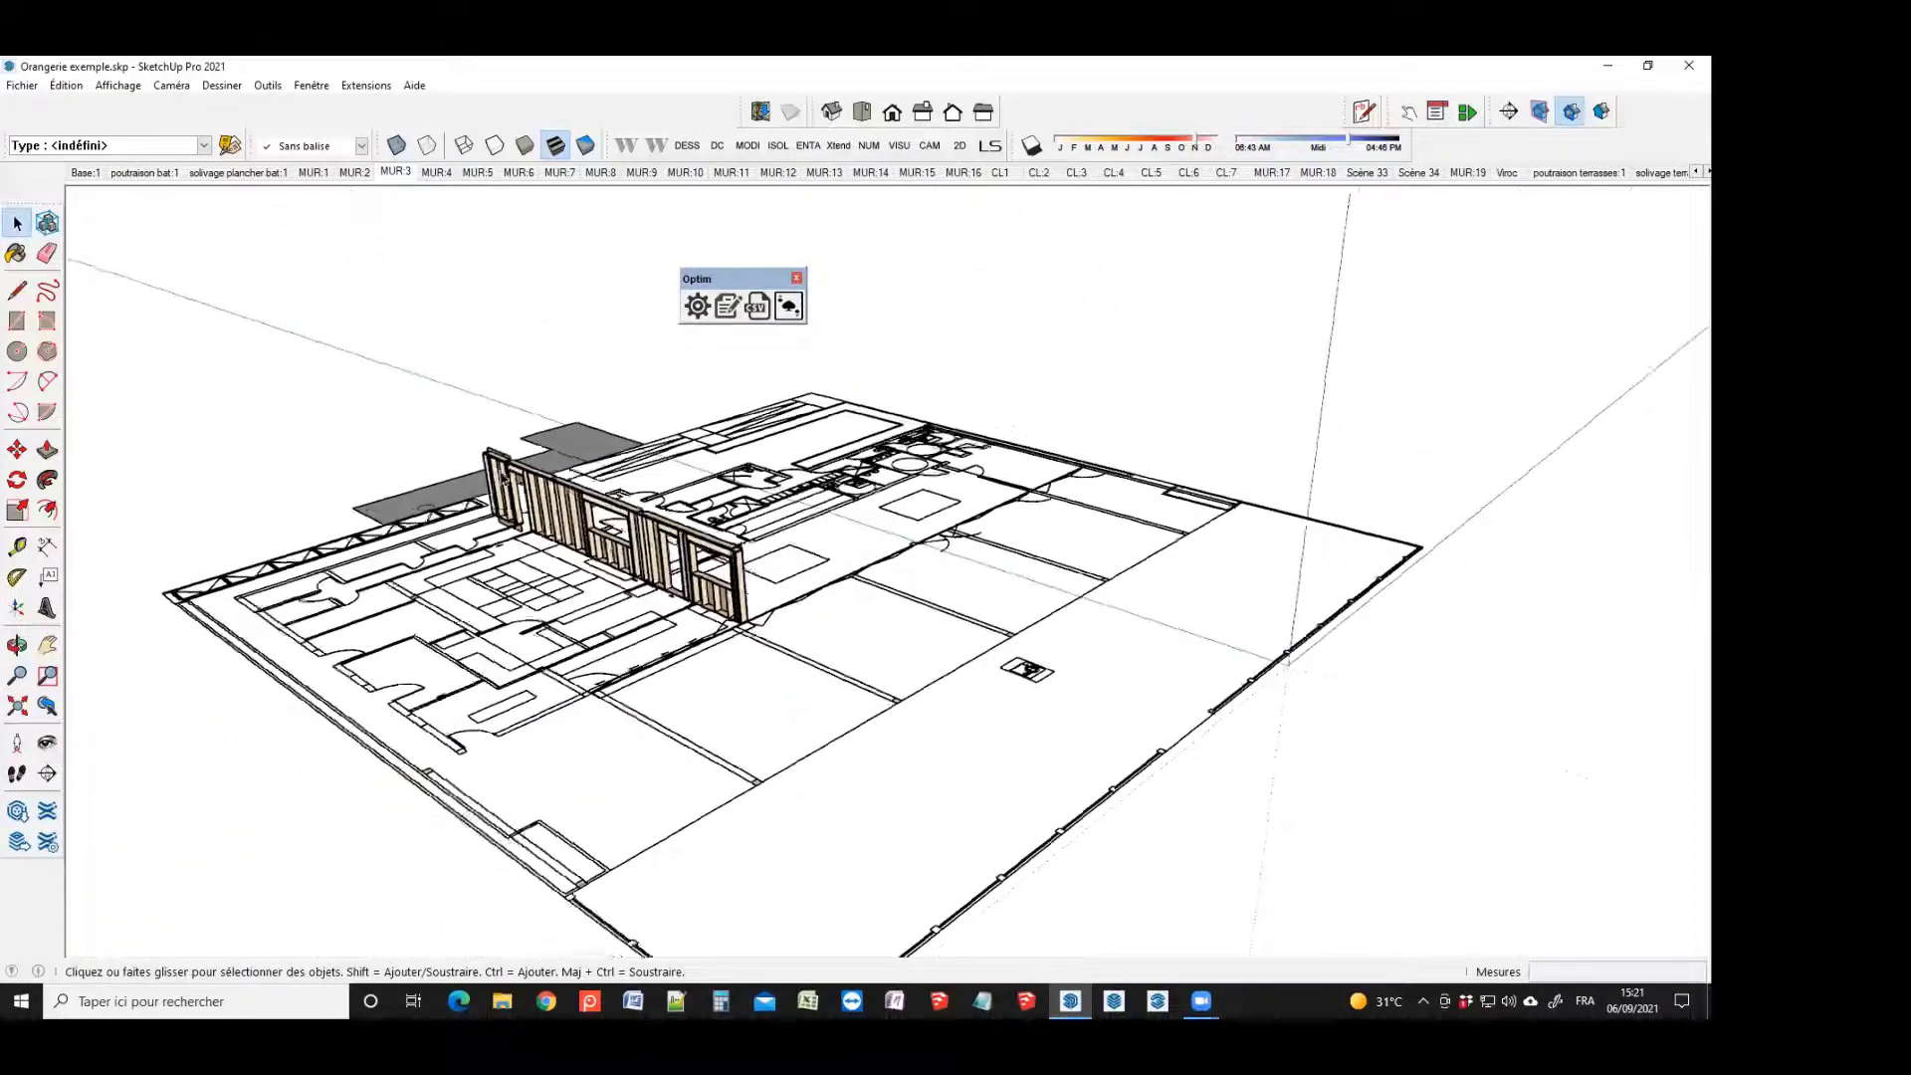
middle_click_drag(470, 442, 627, 575)
scroll(627, 575, "up", 3)
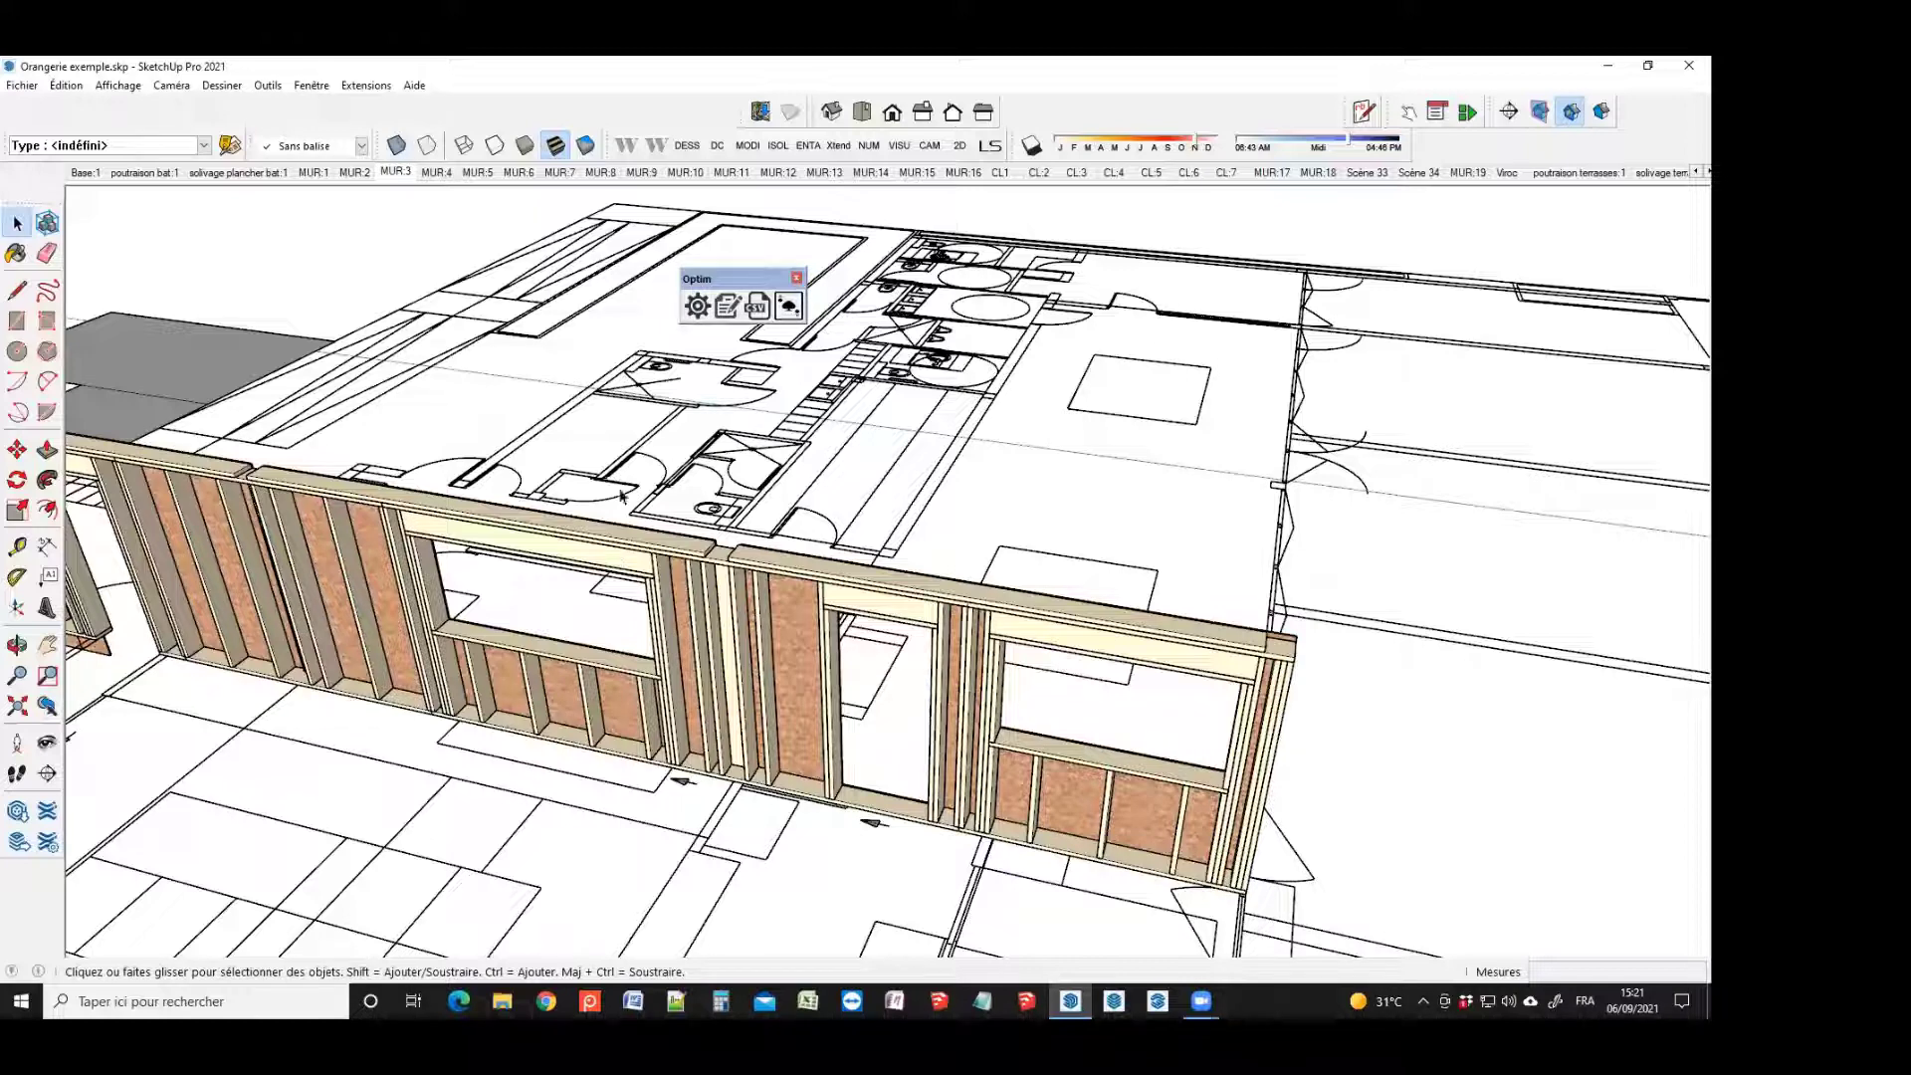
left_click(623, 539)
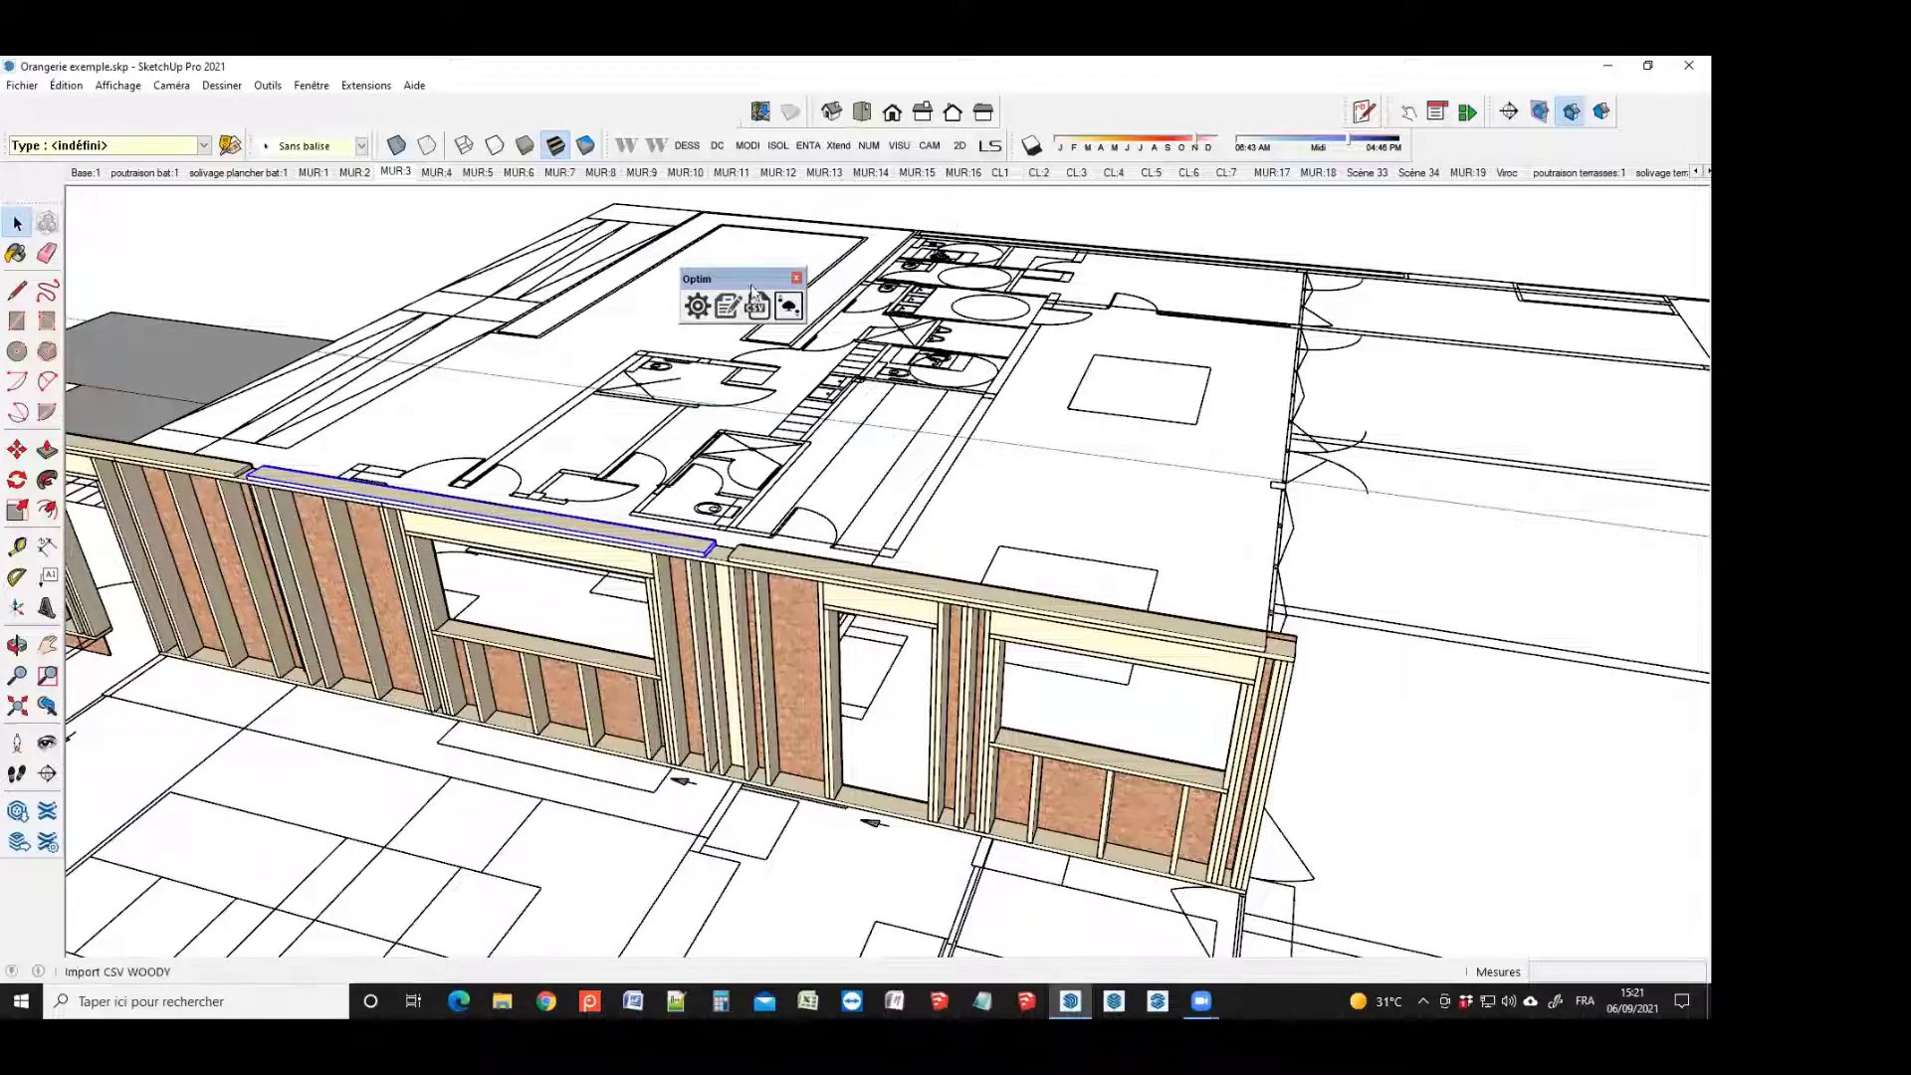
Open Optim's manual entry form, add two more piece rows, and close it without submitting
left_click(727, 308)
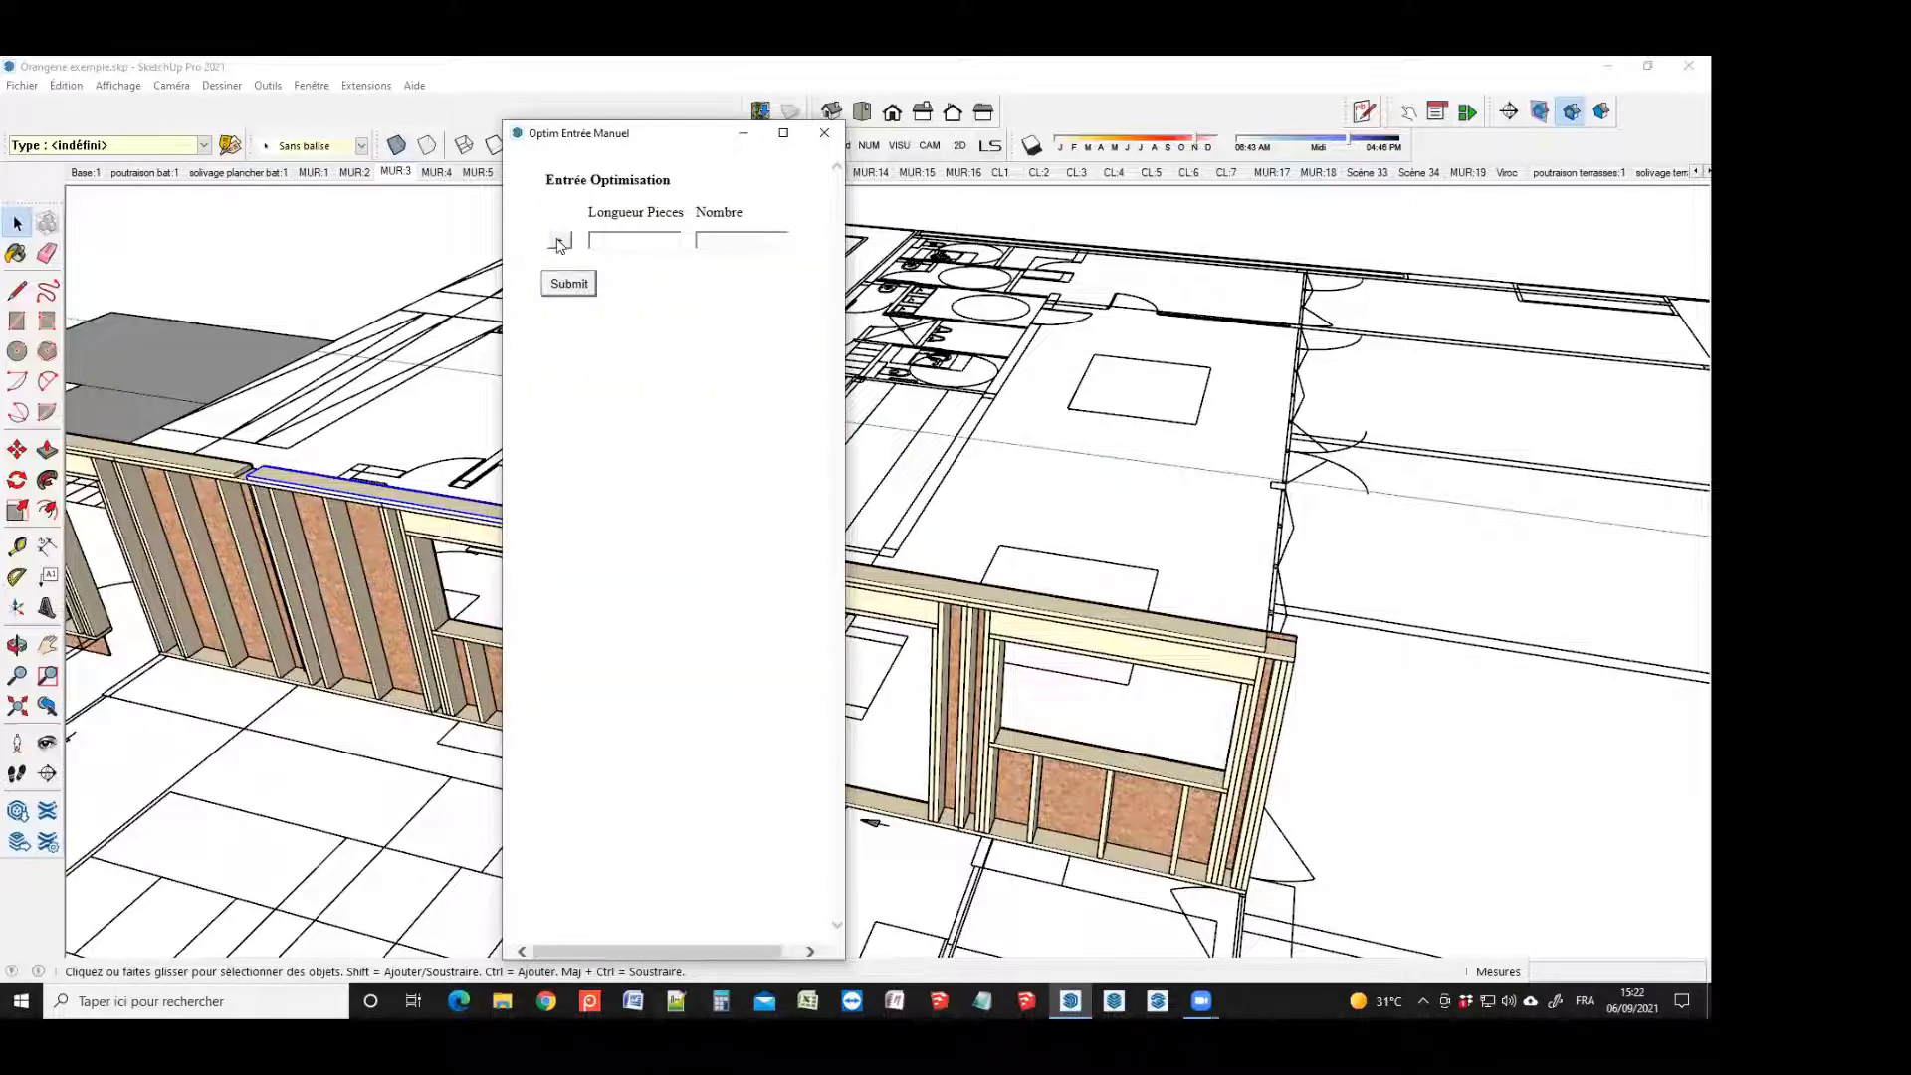
left_click(562, 240)
left_click(561, 271)
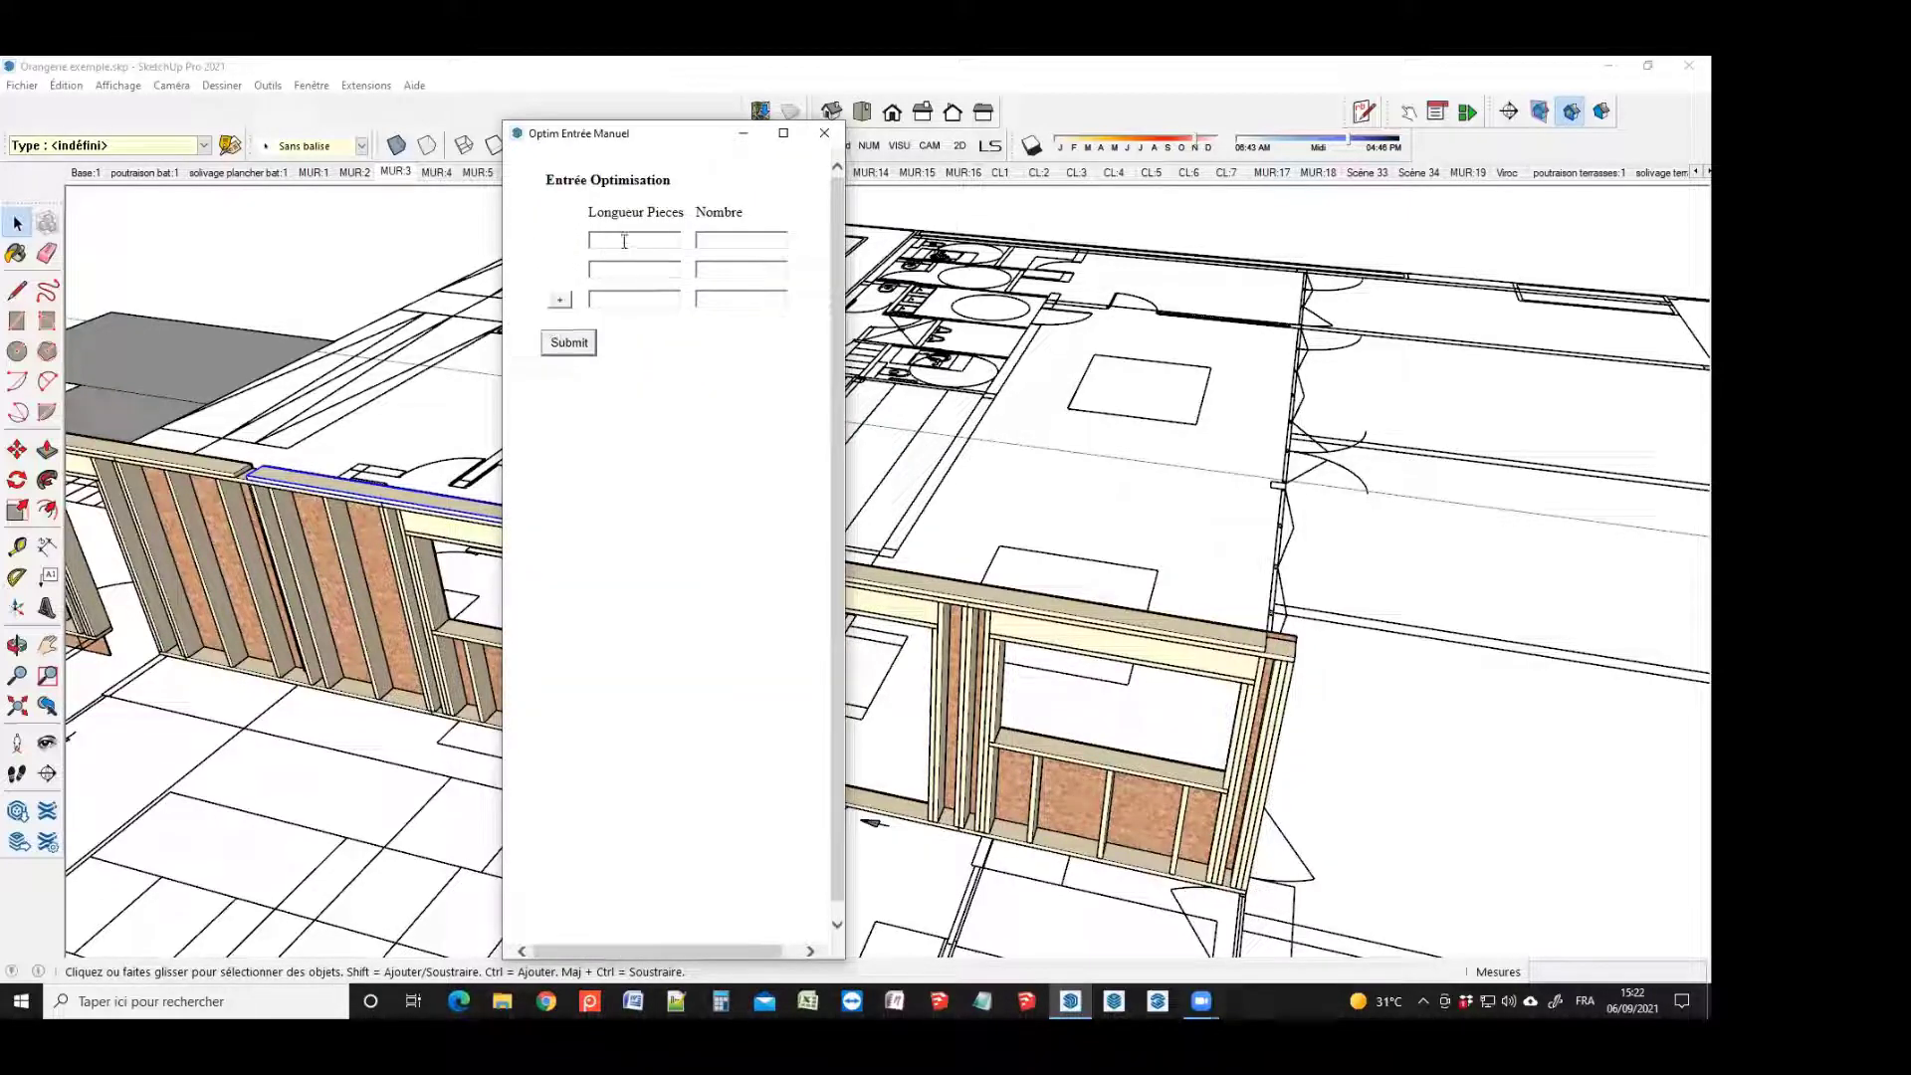
left_click(832, 135)
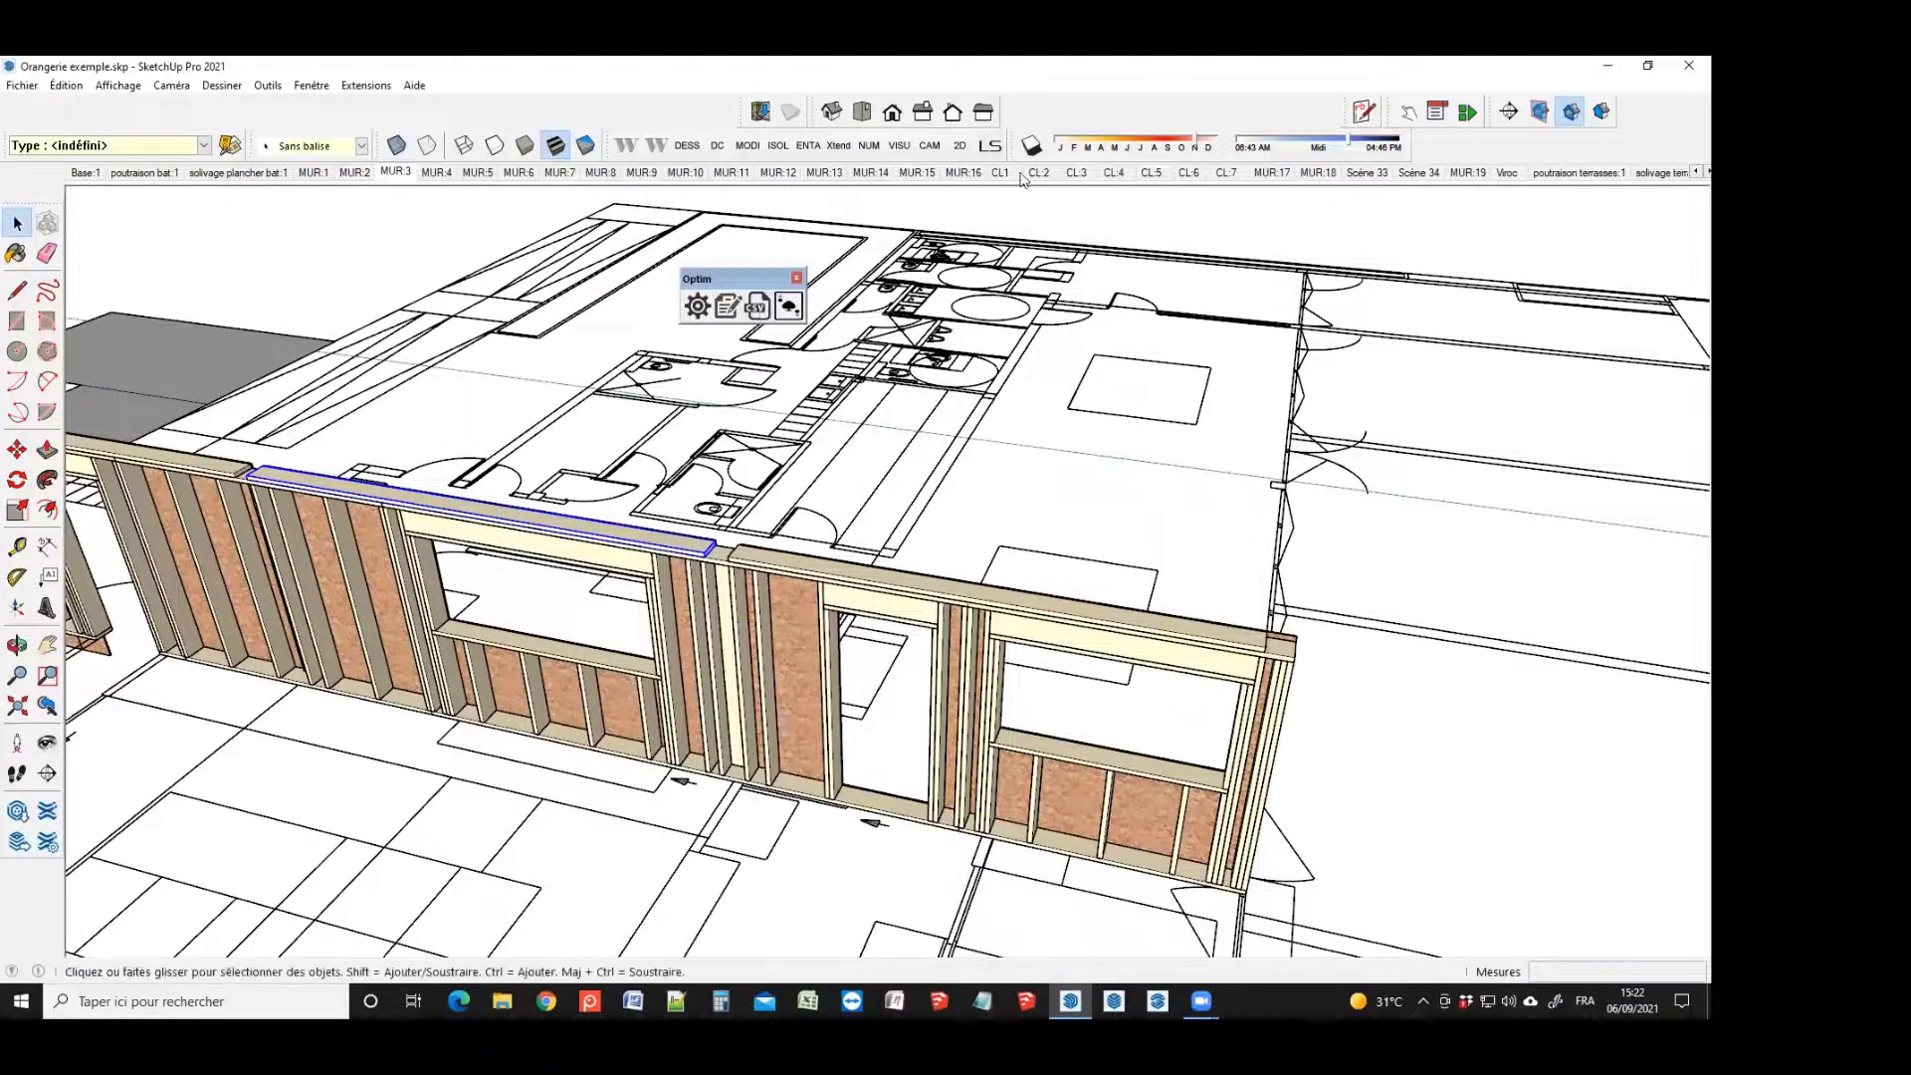
Open the COB Woody tools and select all timber pieces matching the top plate with the "par section(s)" option
left_click(637, 147)
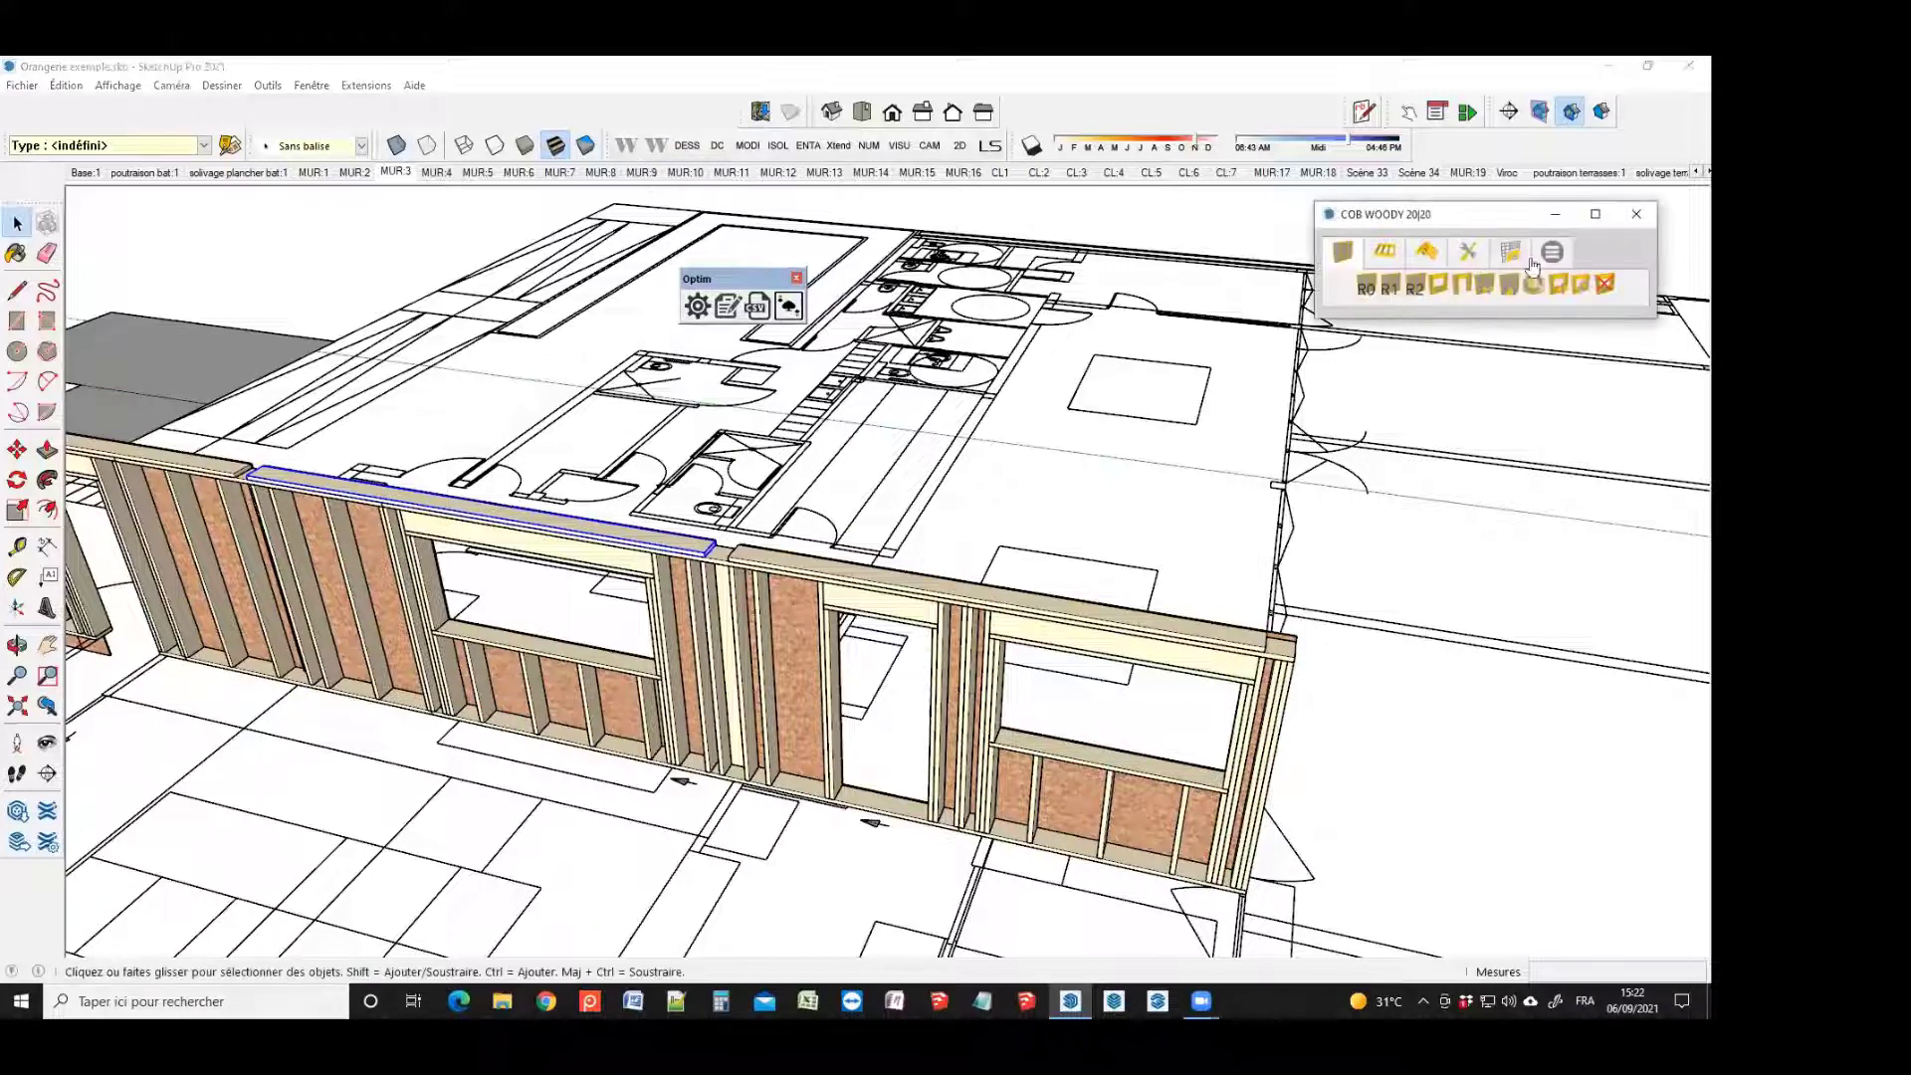
left_click(1468, 253)
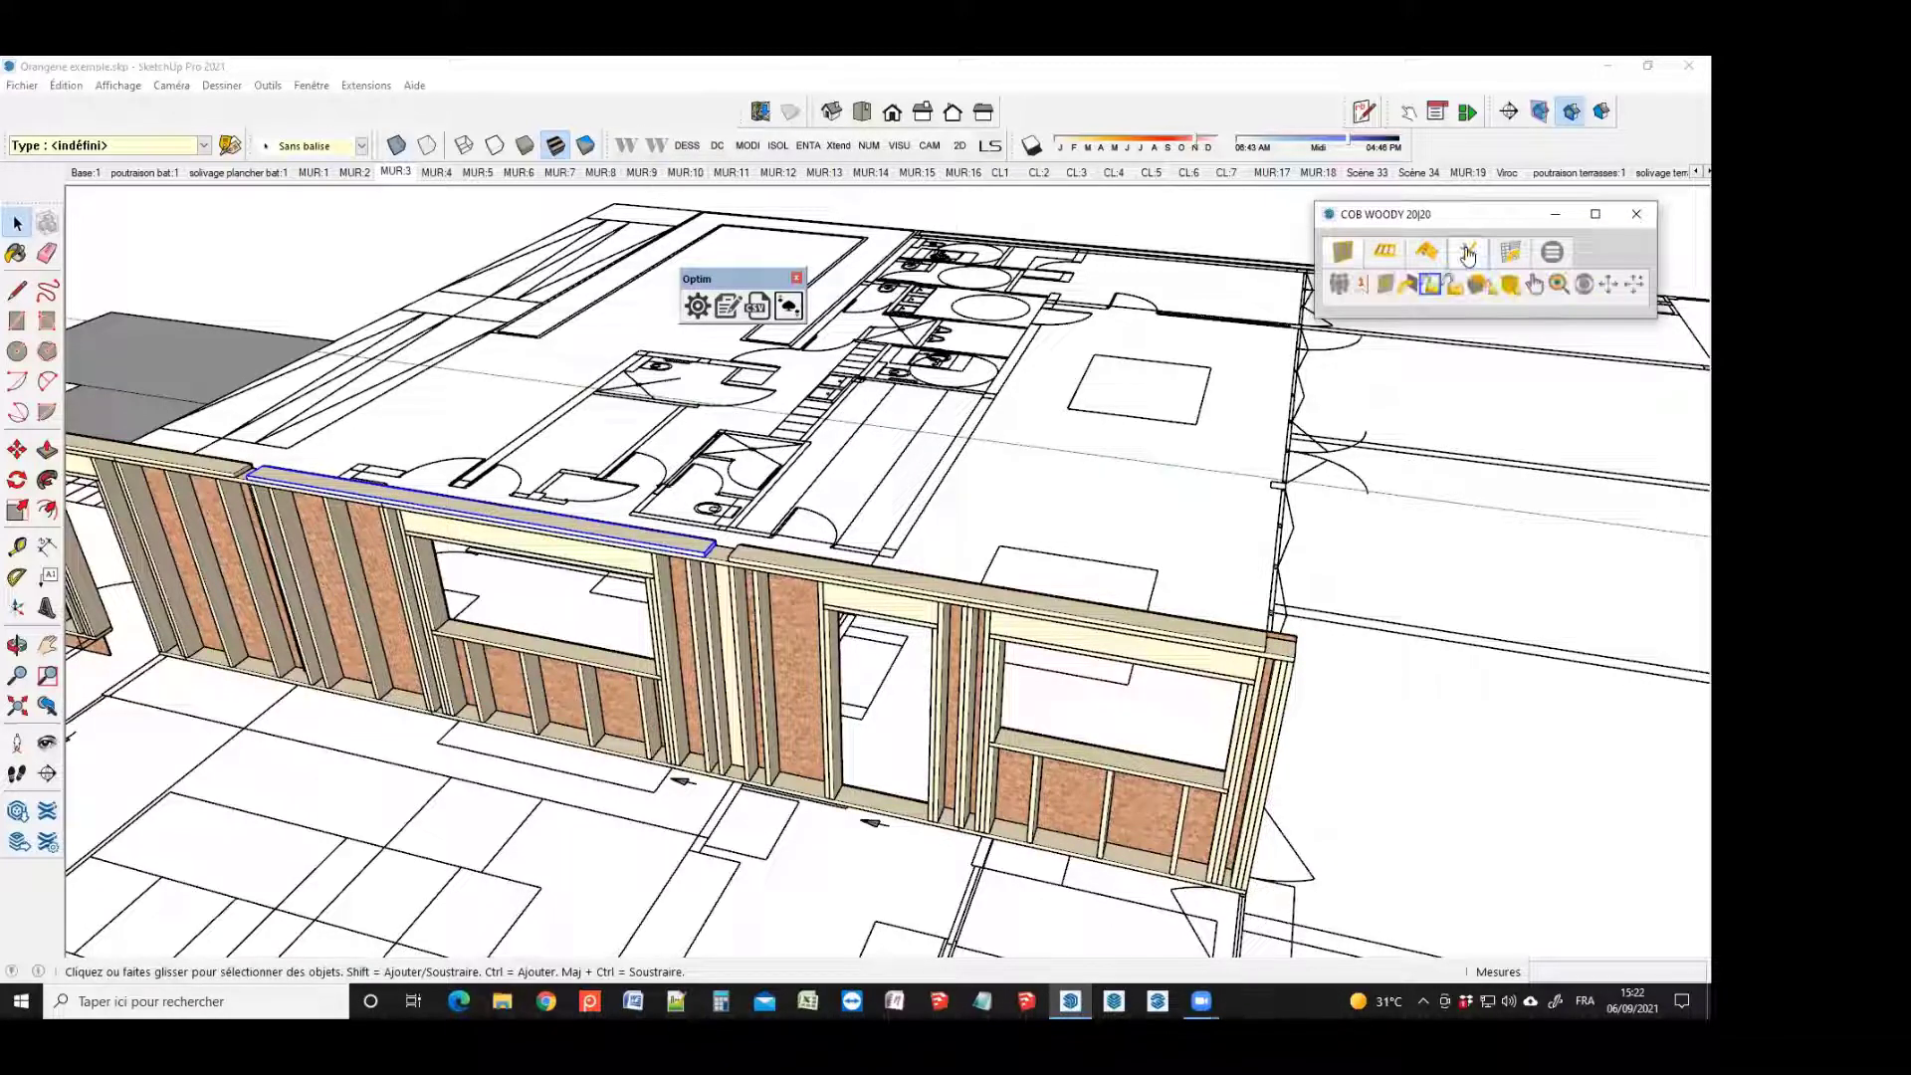
left_click(1537, 286)
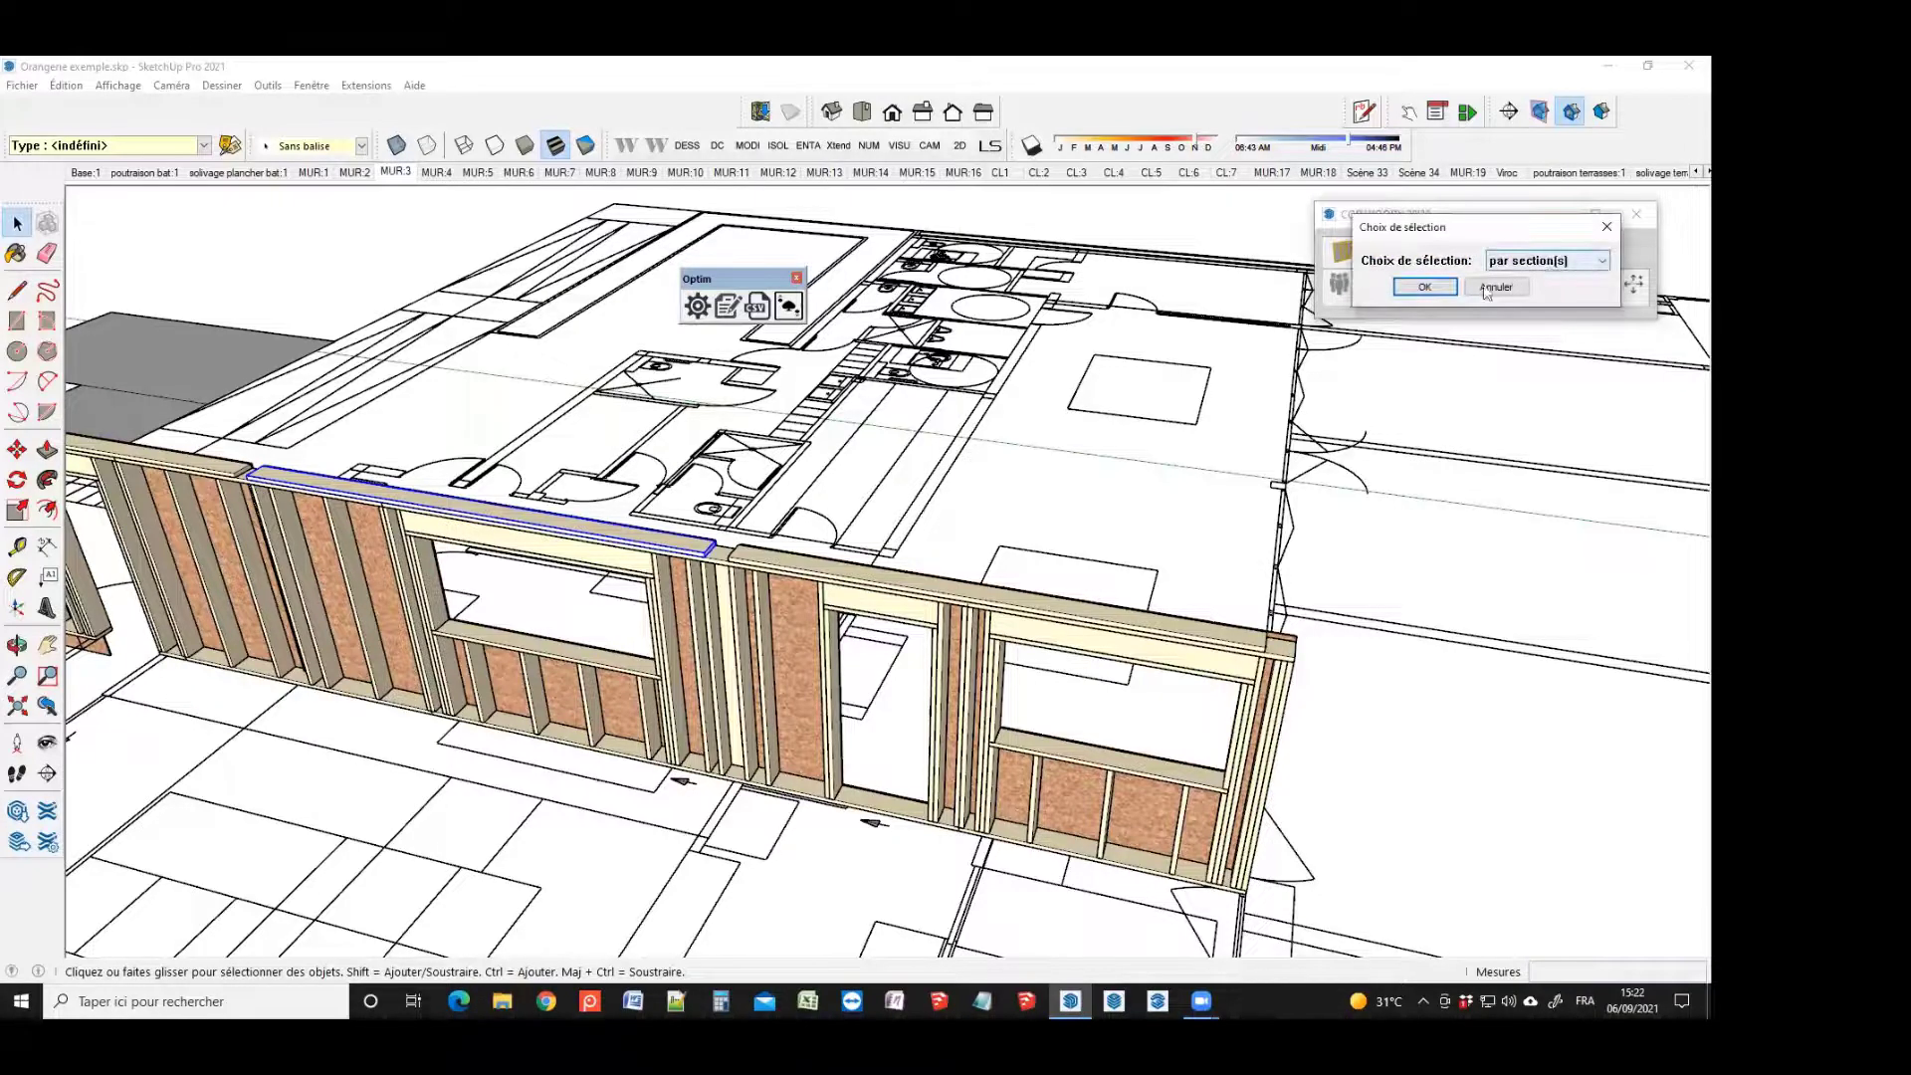
left_click(1433, 287)
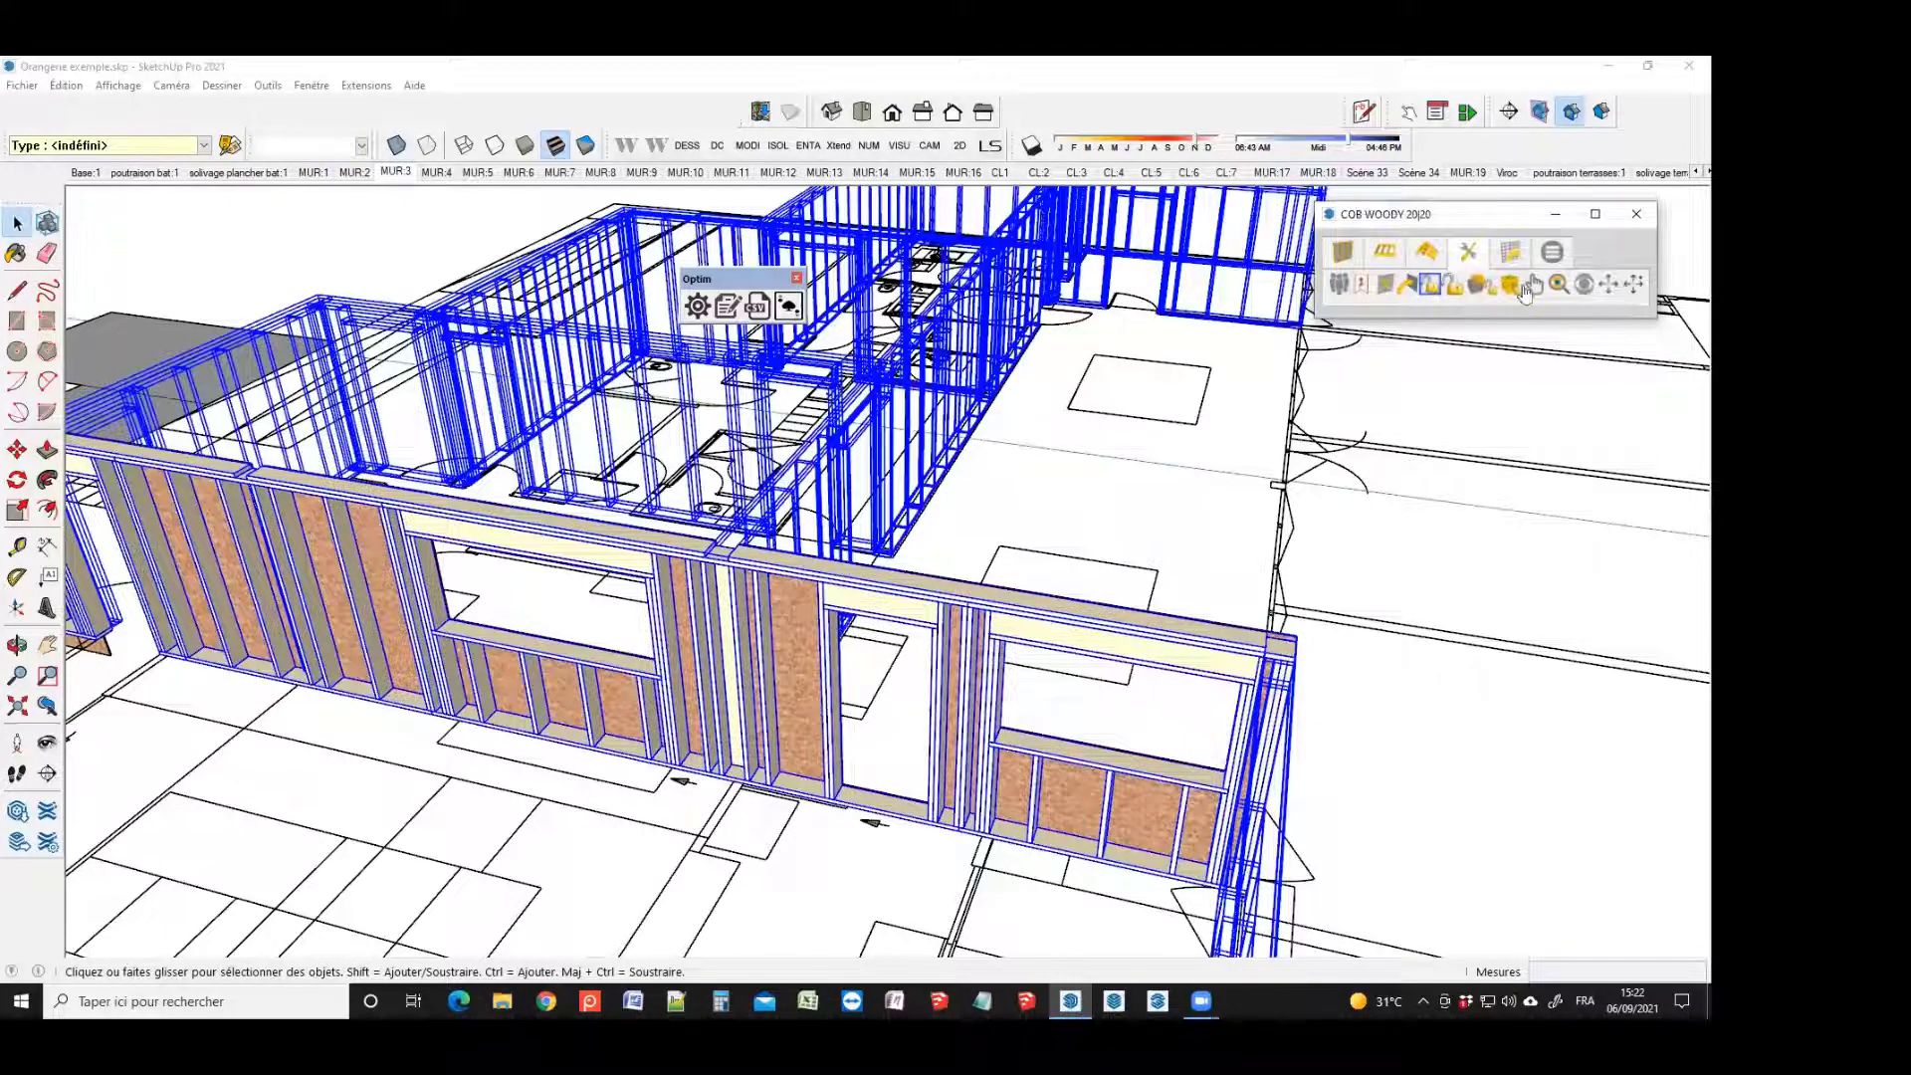
Isolate the MUR:3 framing pieces of the selected section and clear the selection
left_click(1559, 286)
scroll(1125, 458, "down", 3)
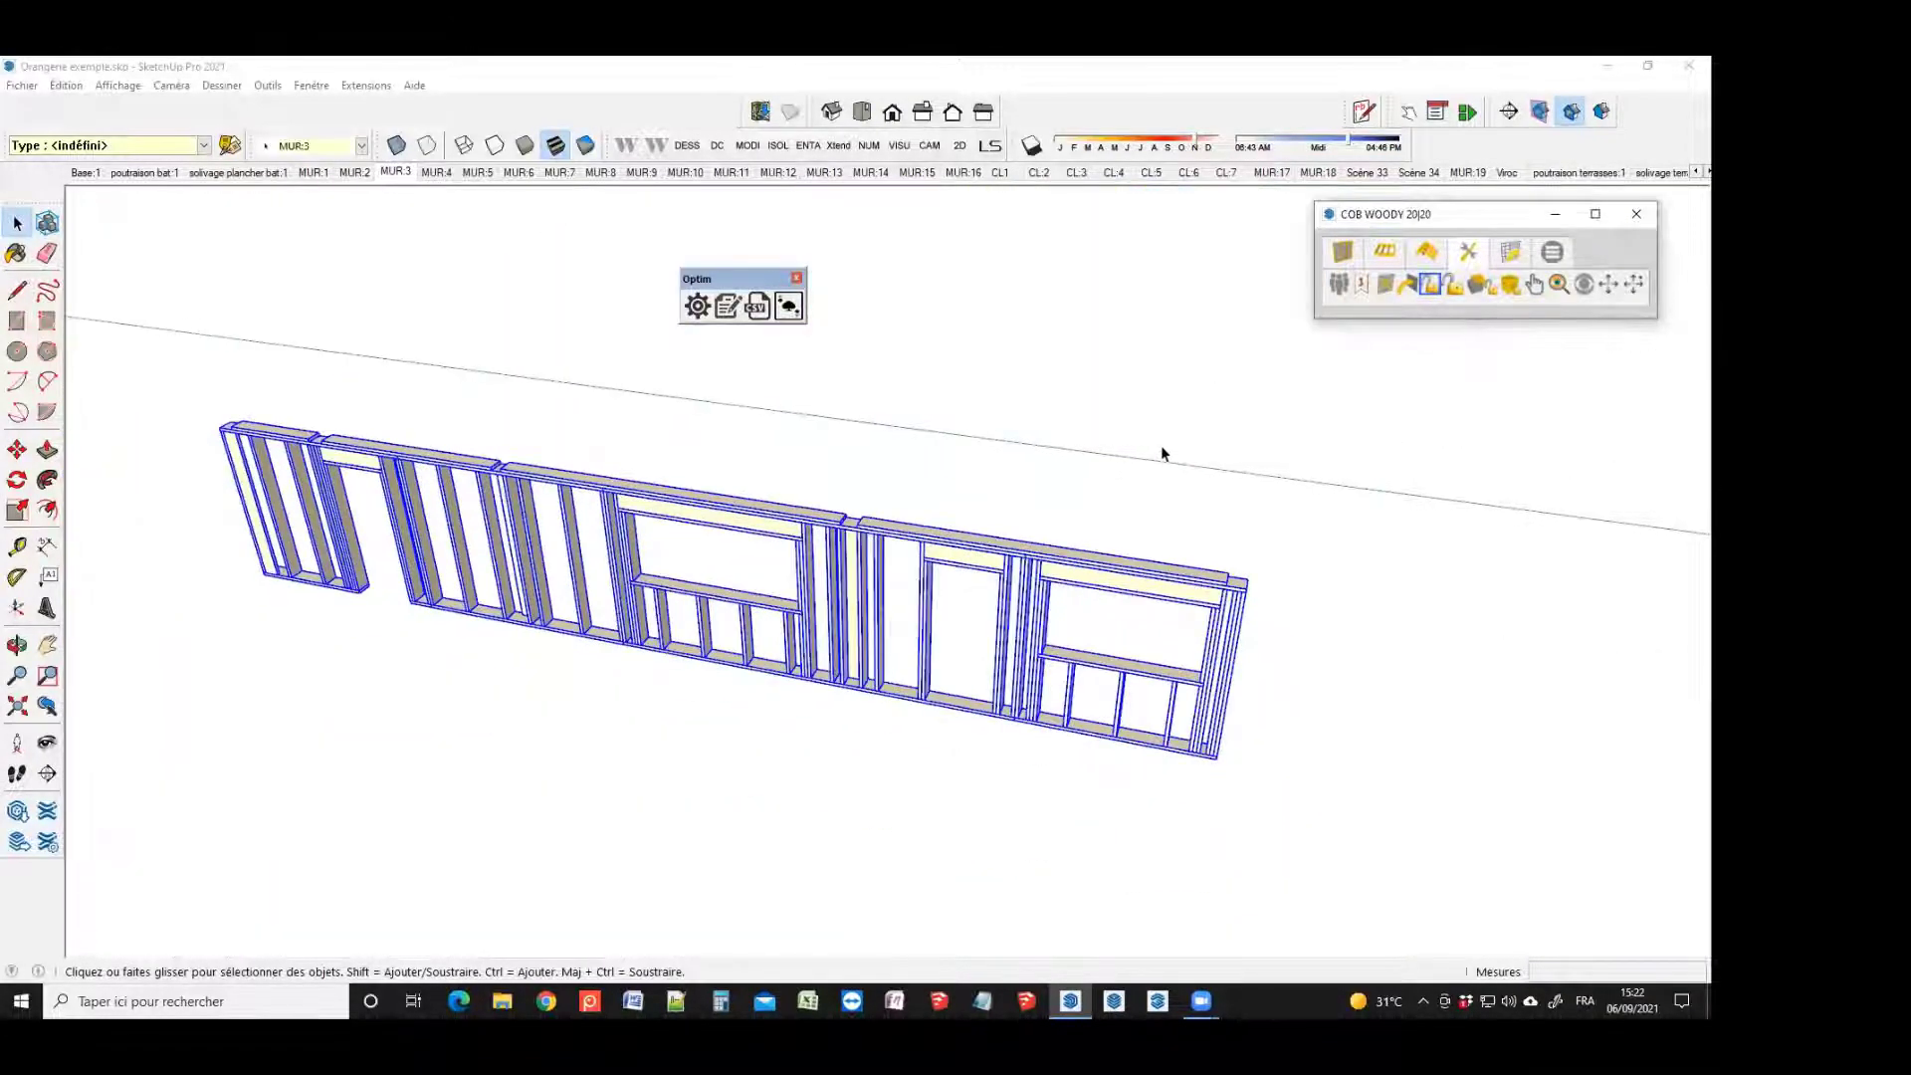
left_click(874, 458)
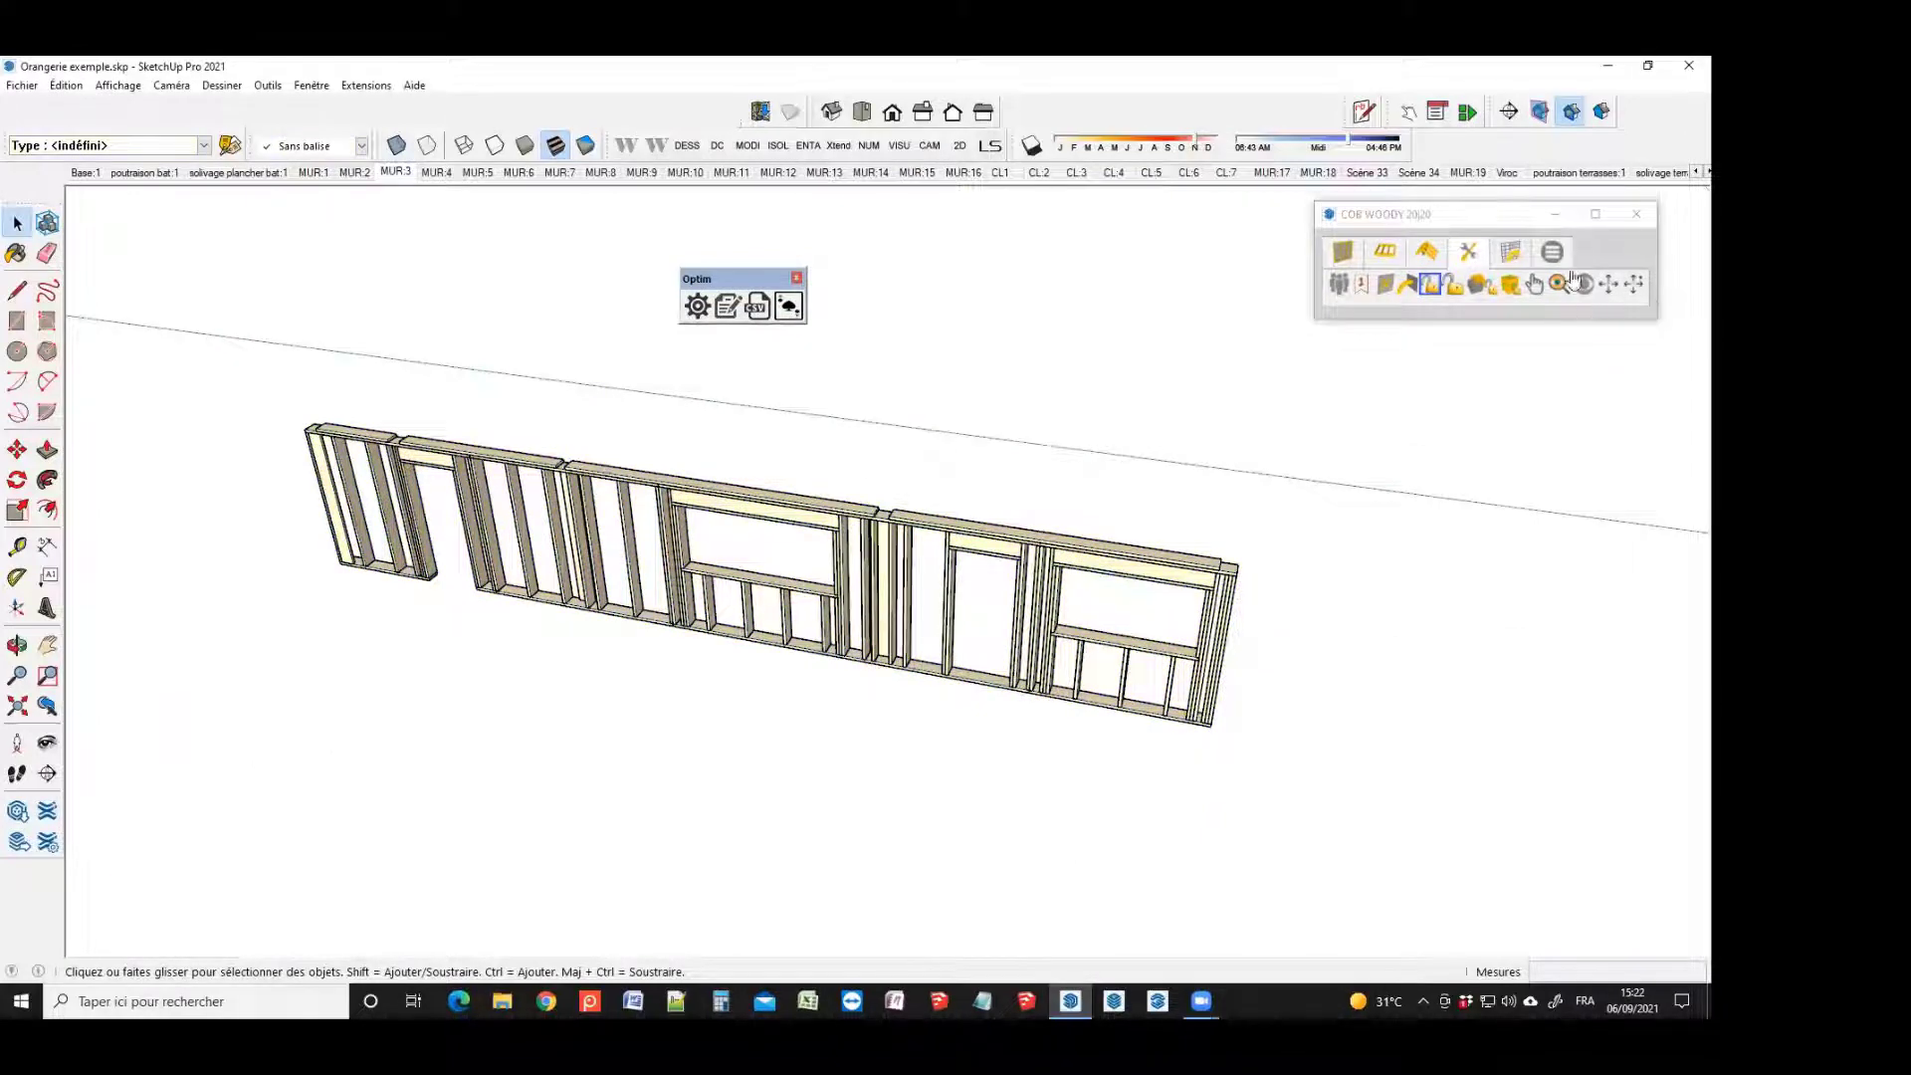
Generate a Woody cutting list for the isolated pieces with the "Débit sel/isolé" option
left_click(1514, 257)
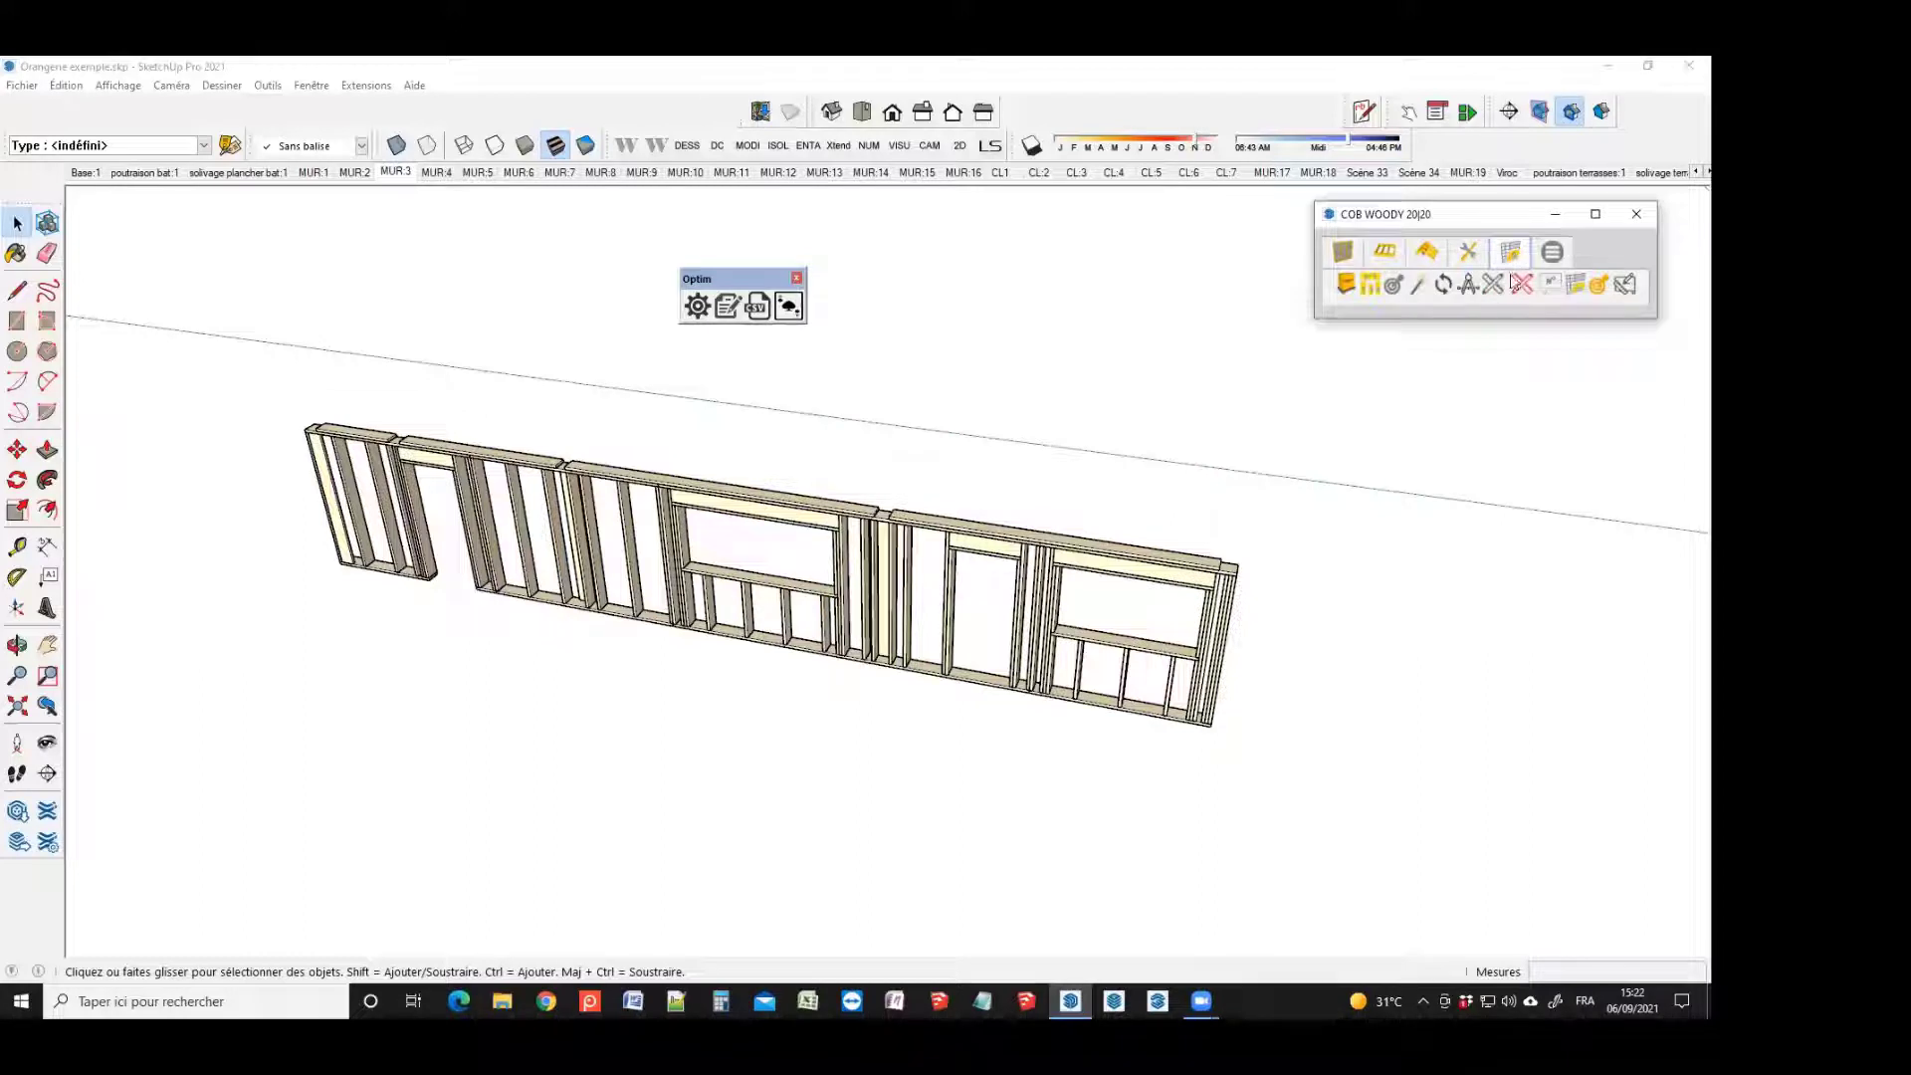
left_click(1580, 289)
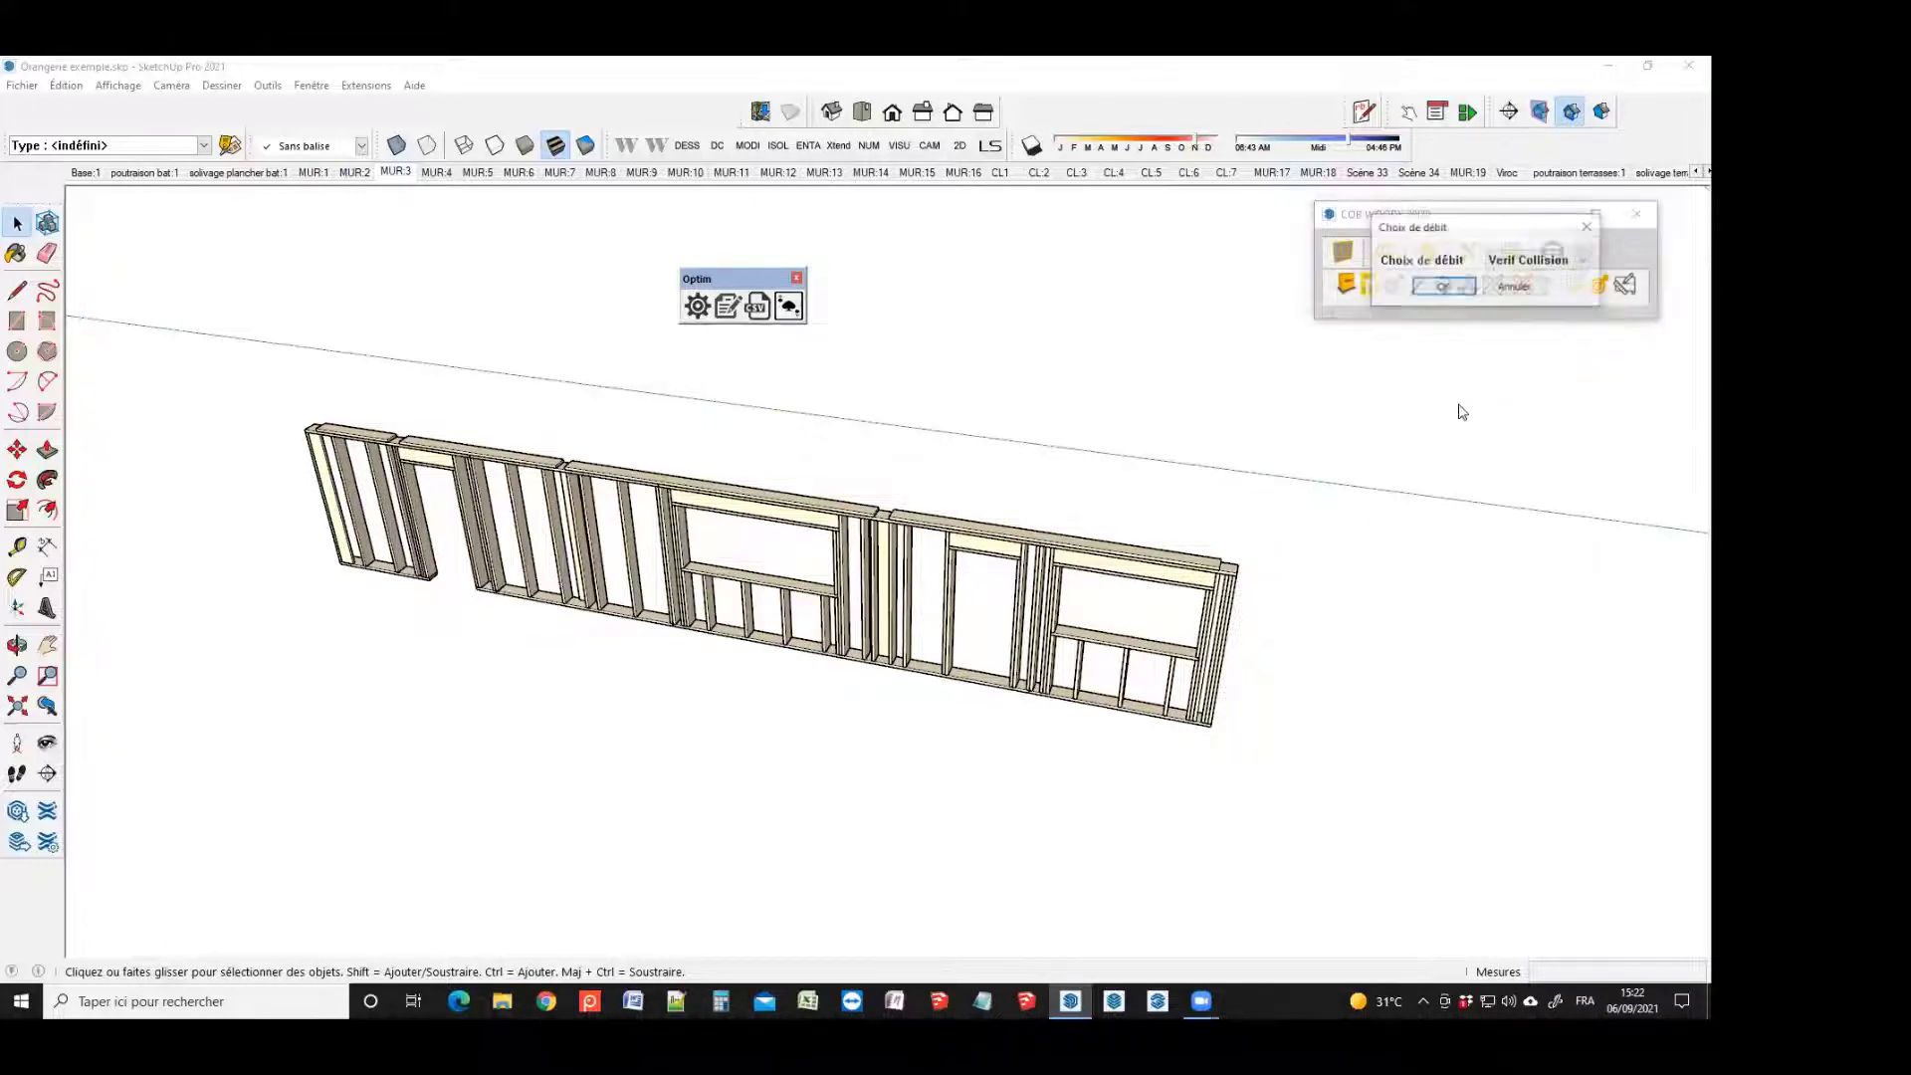
left_click(1553, 260)
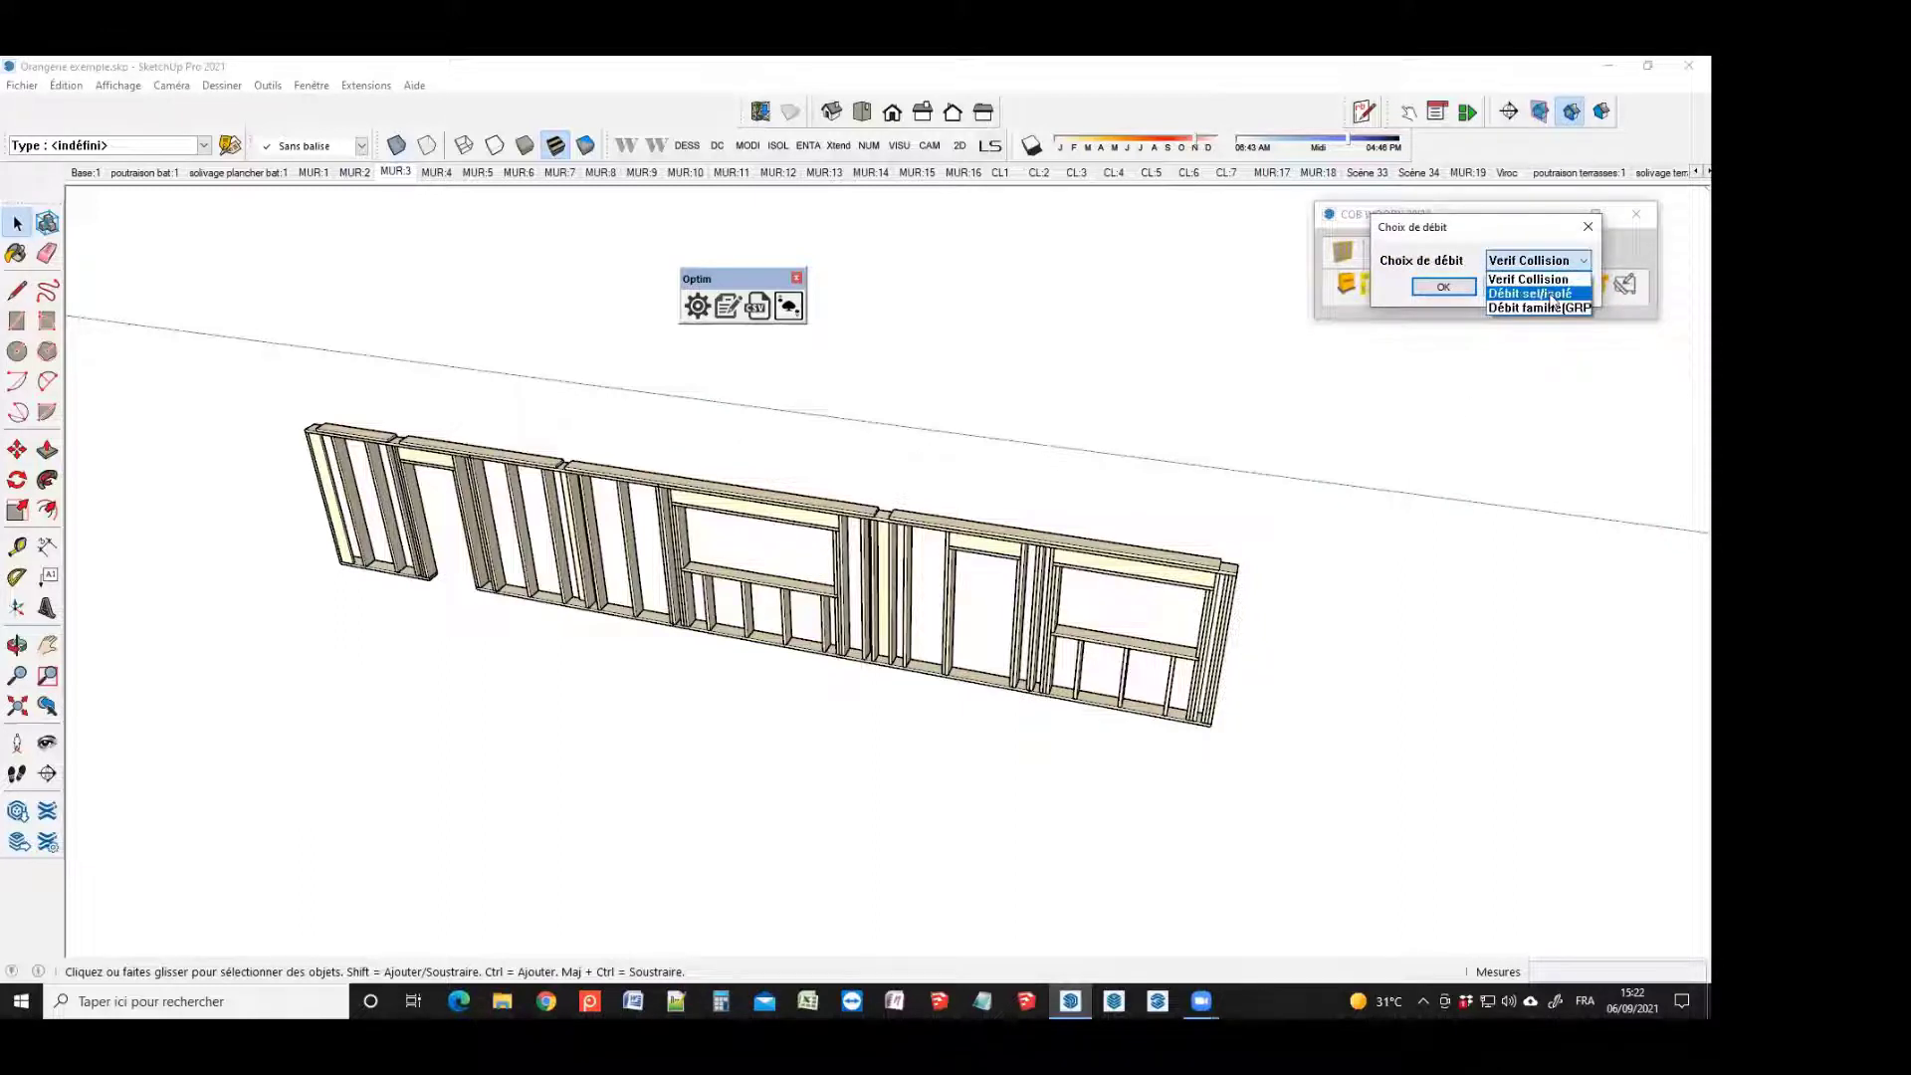
left_click(1551, 295)
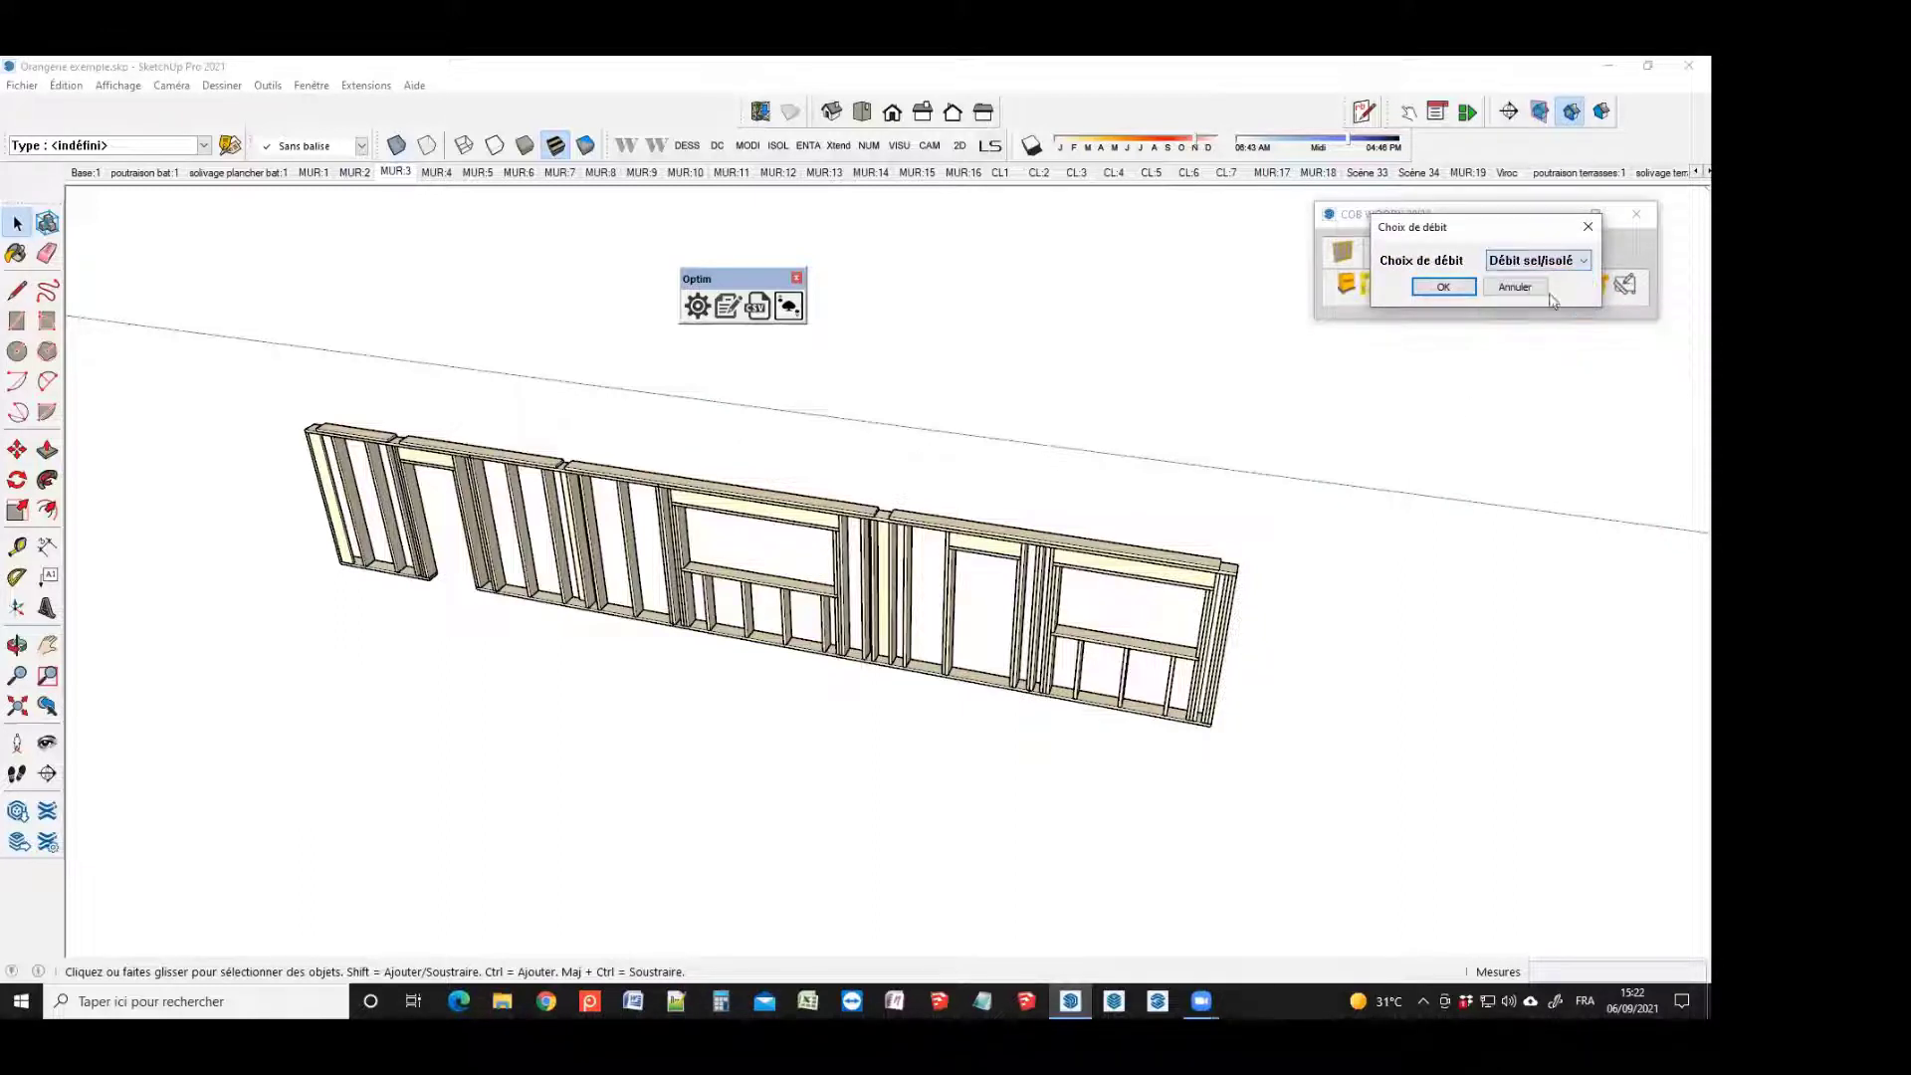
left_click(1443, 286)
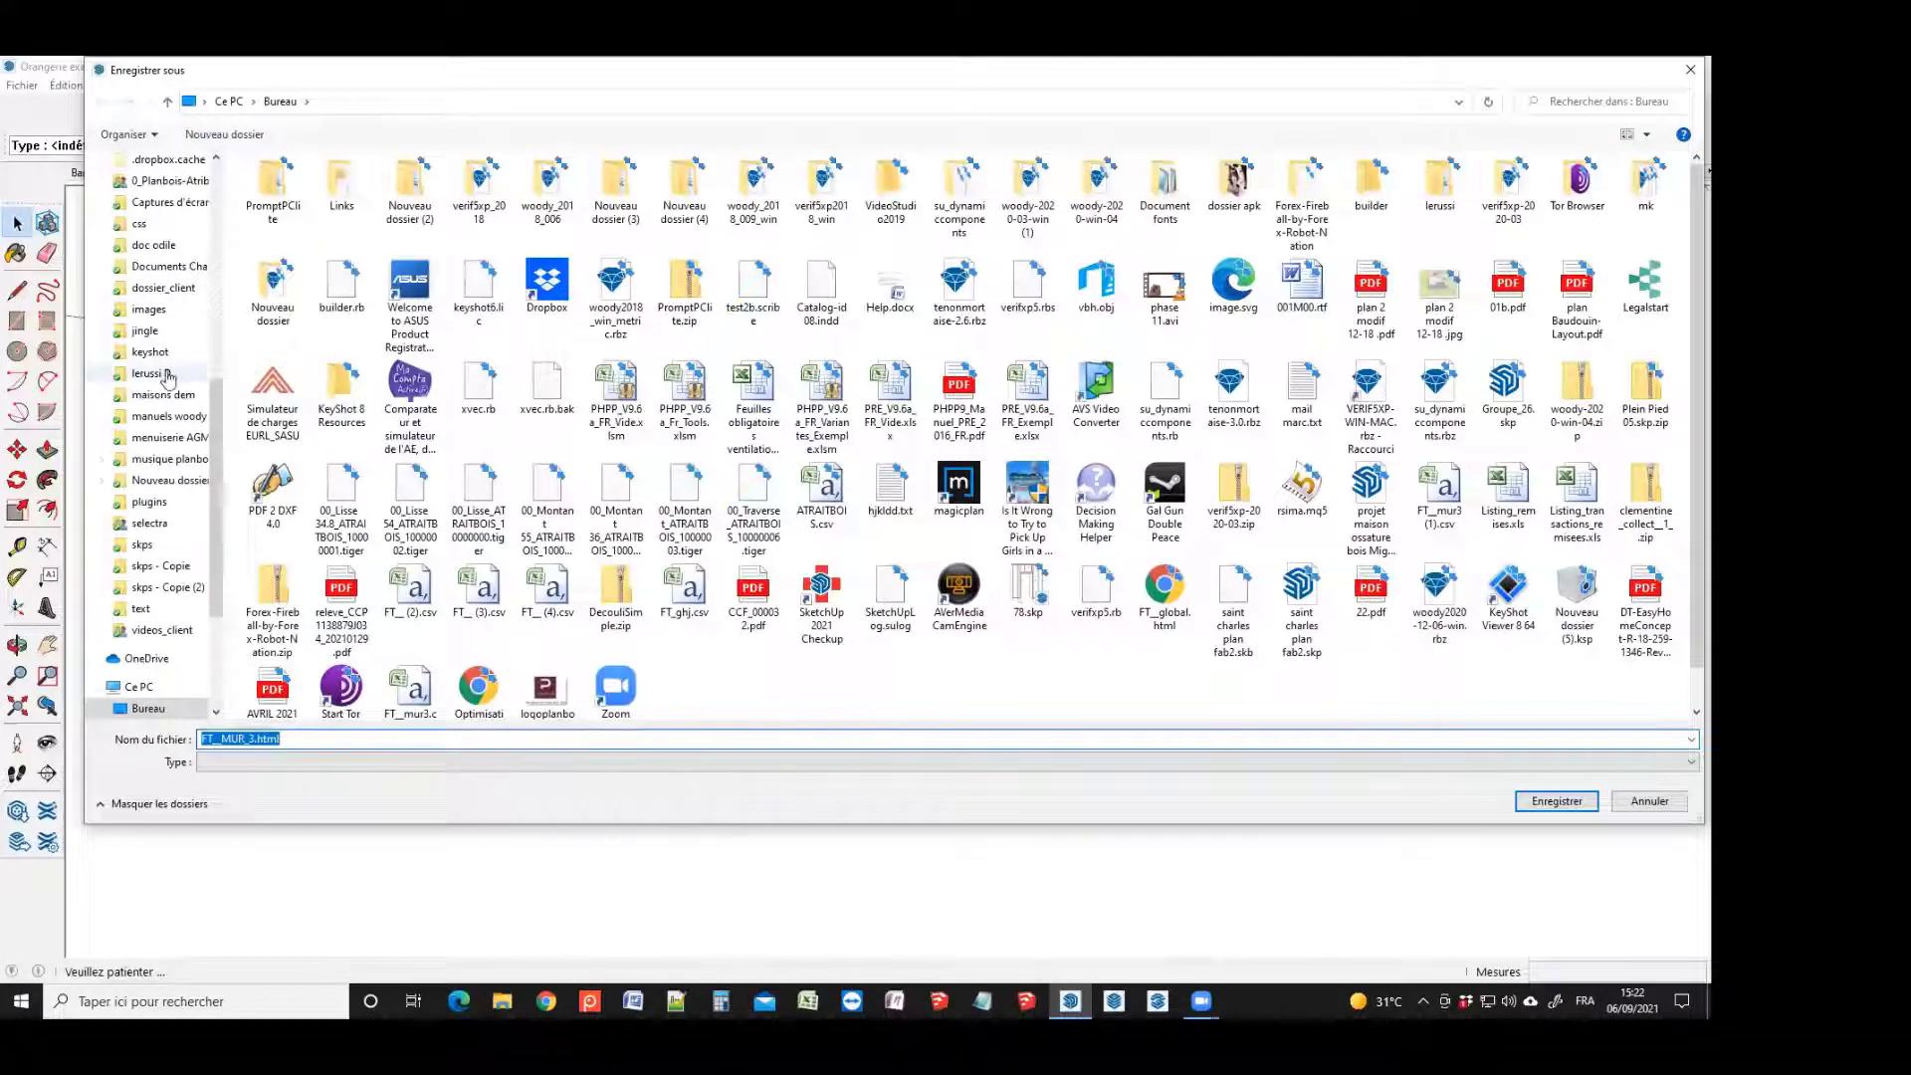
Save the cutting list to the Bureau folder as FT__MUR_3.html and skip entering the timber price
scroll(164, 376, "up", 8)
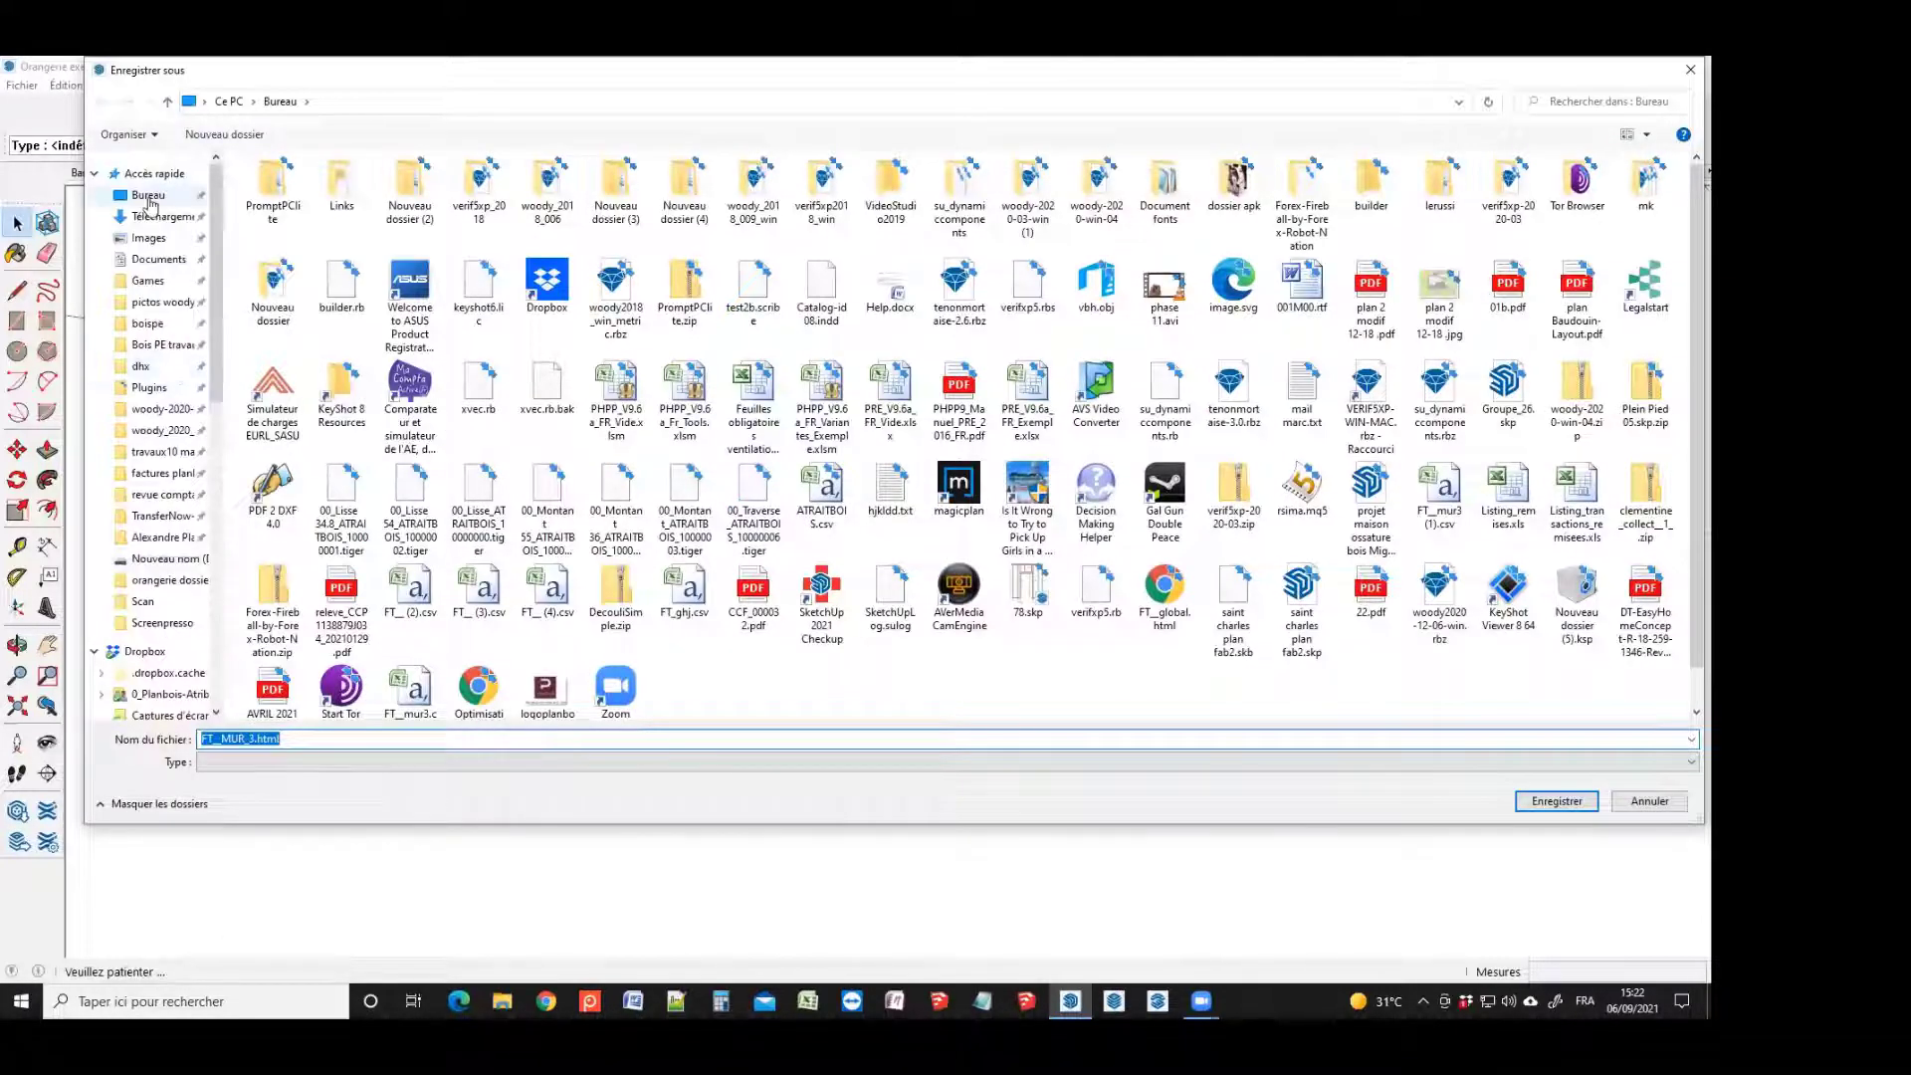
left_click(148, 195)
left_click(259, 739)
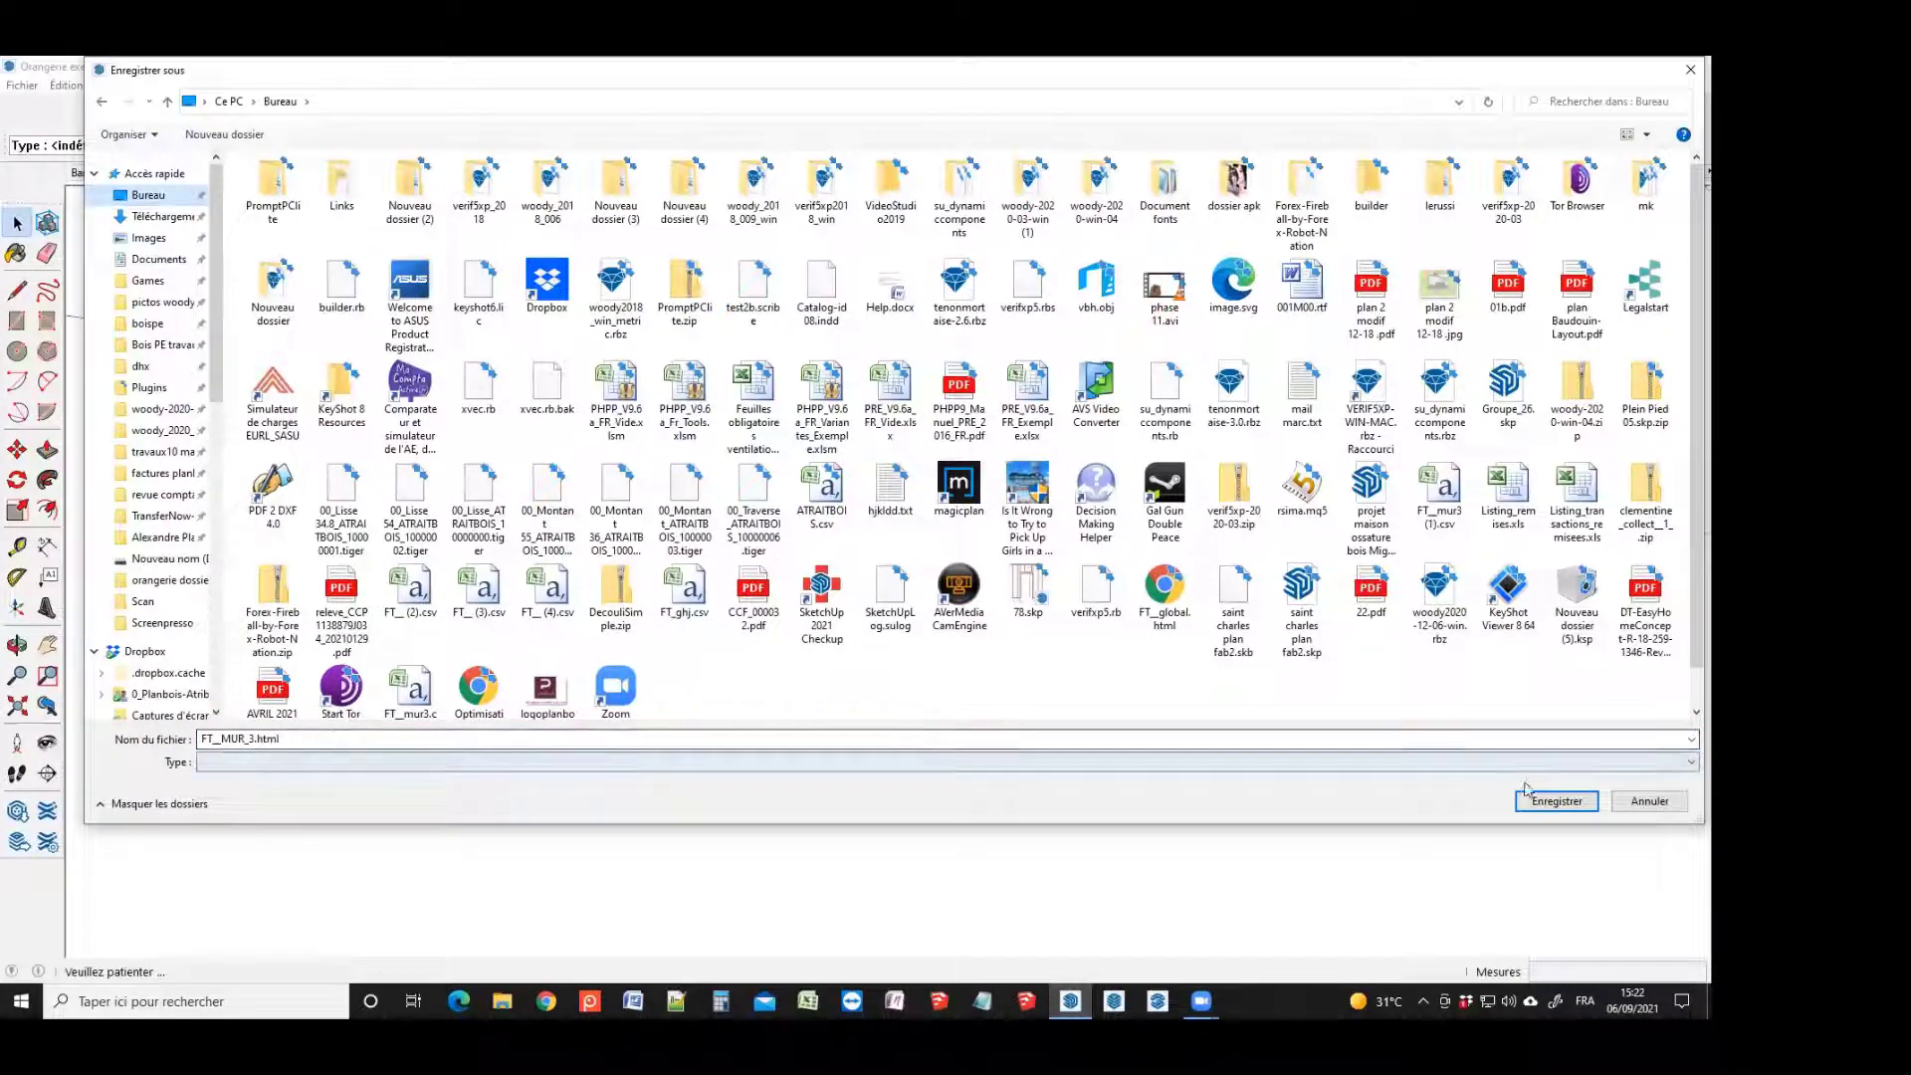
left_click(1548, 803)
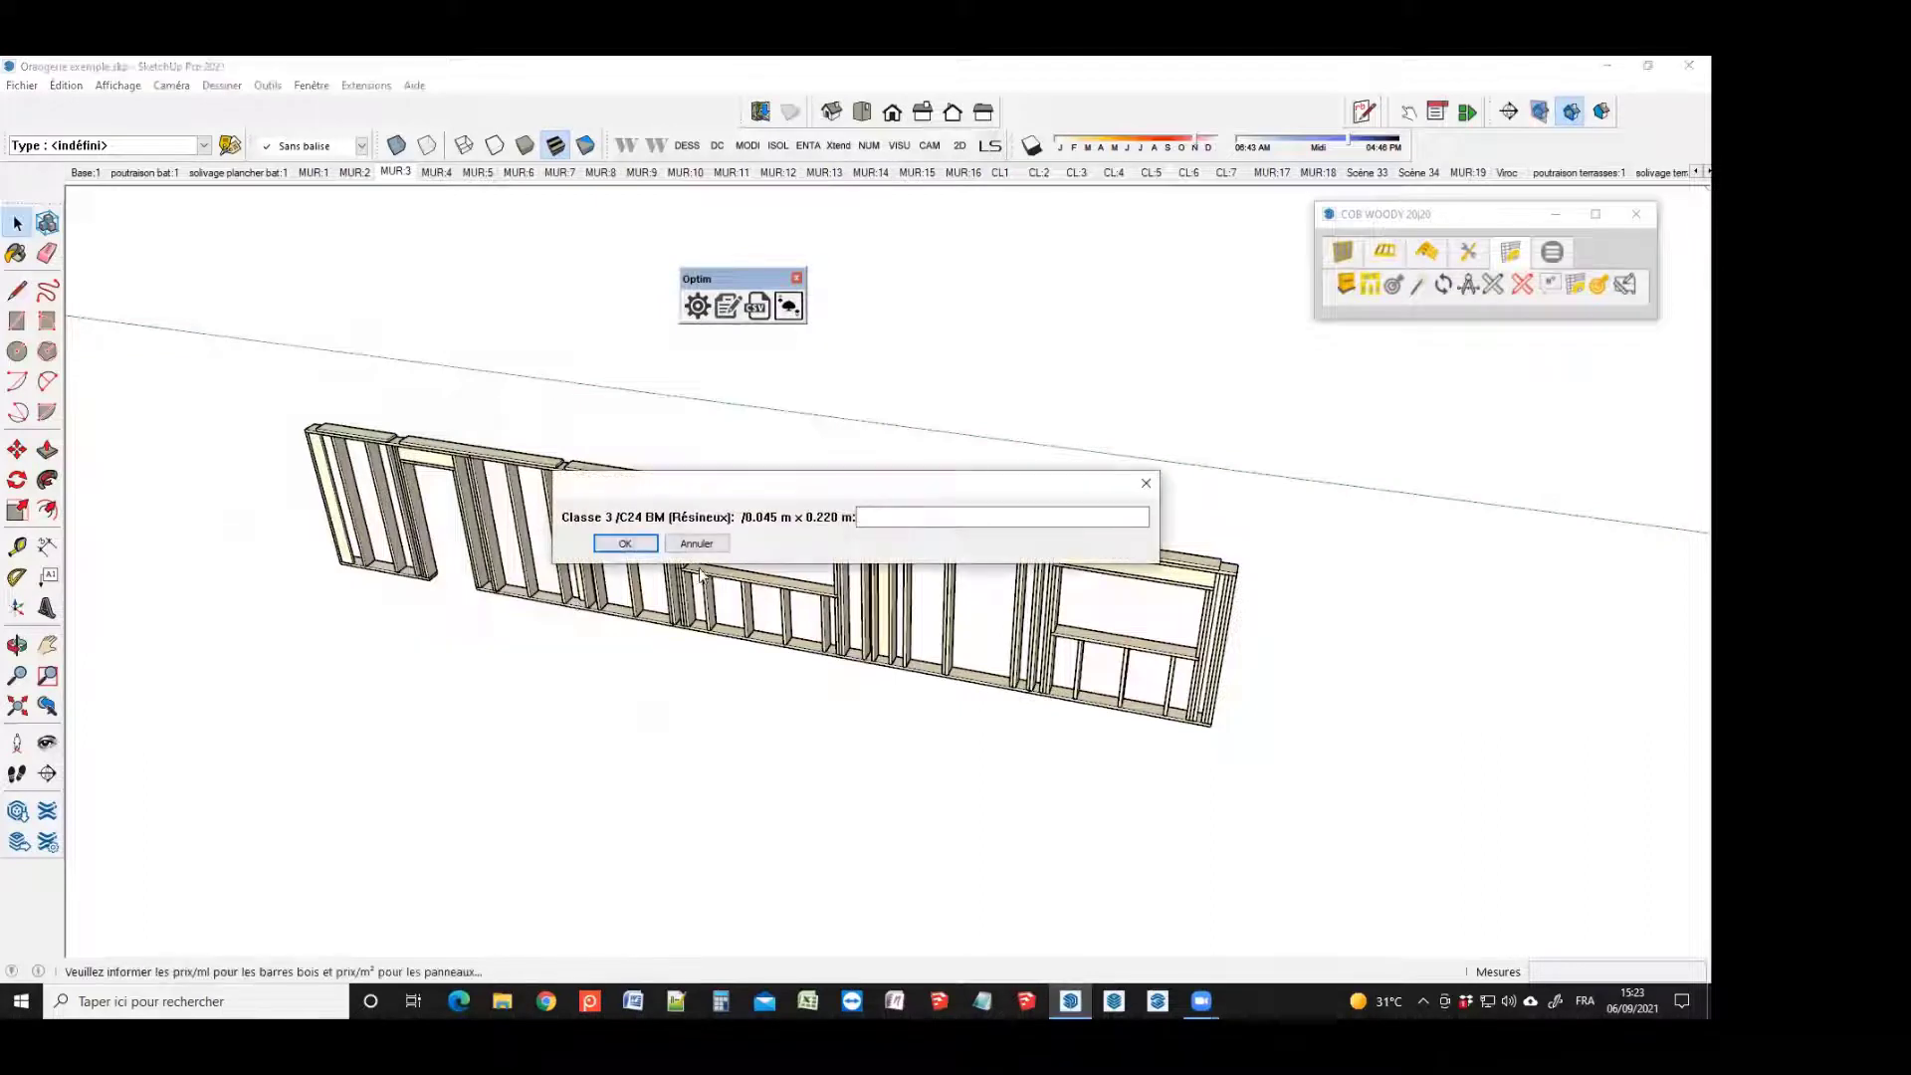
left_click(690, 546)
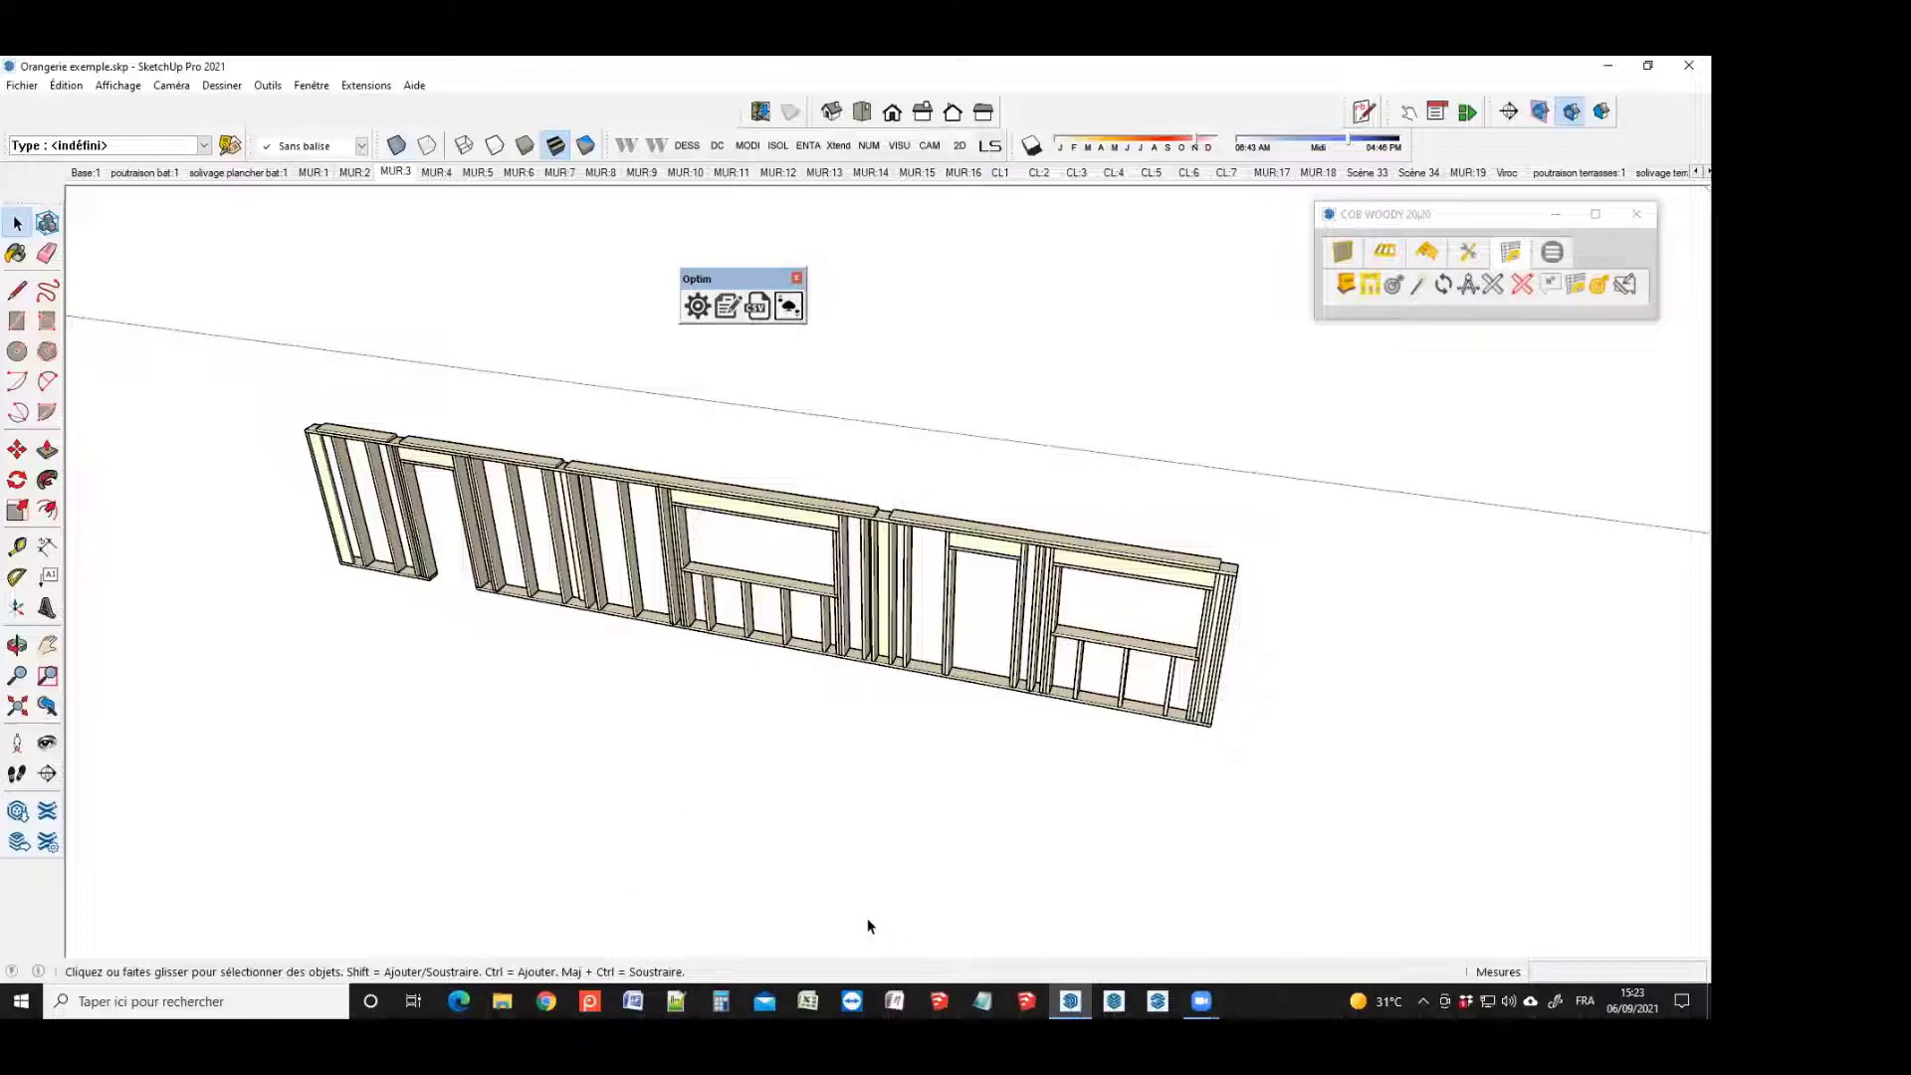
Open FT__MUR_3.html from the desktop in the browser and review the wall's lengths and piece quantities
scroll(683, 846, "down", 1)
middle_click_drag(786, 792, 879, 743)
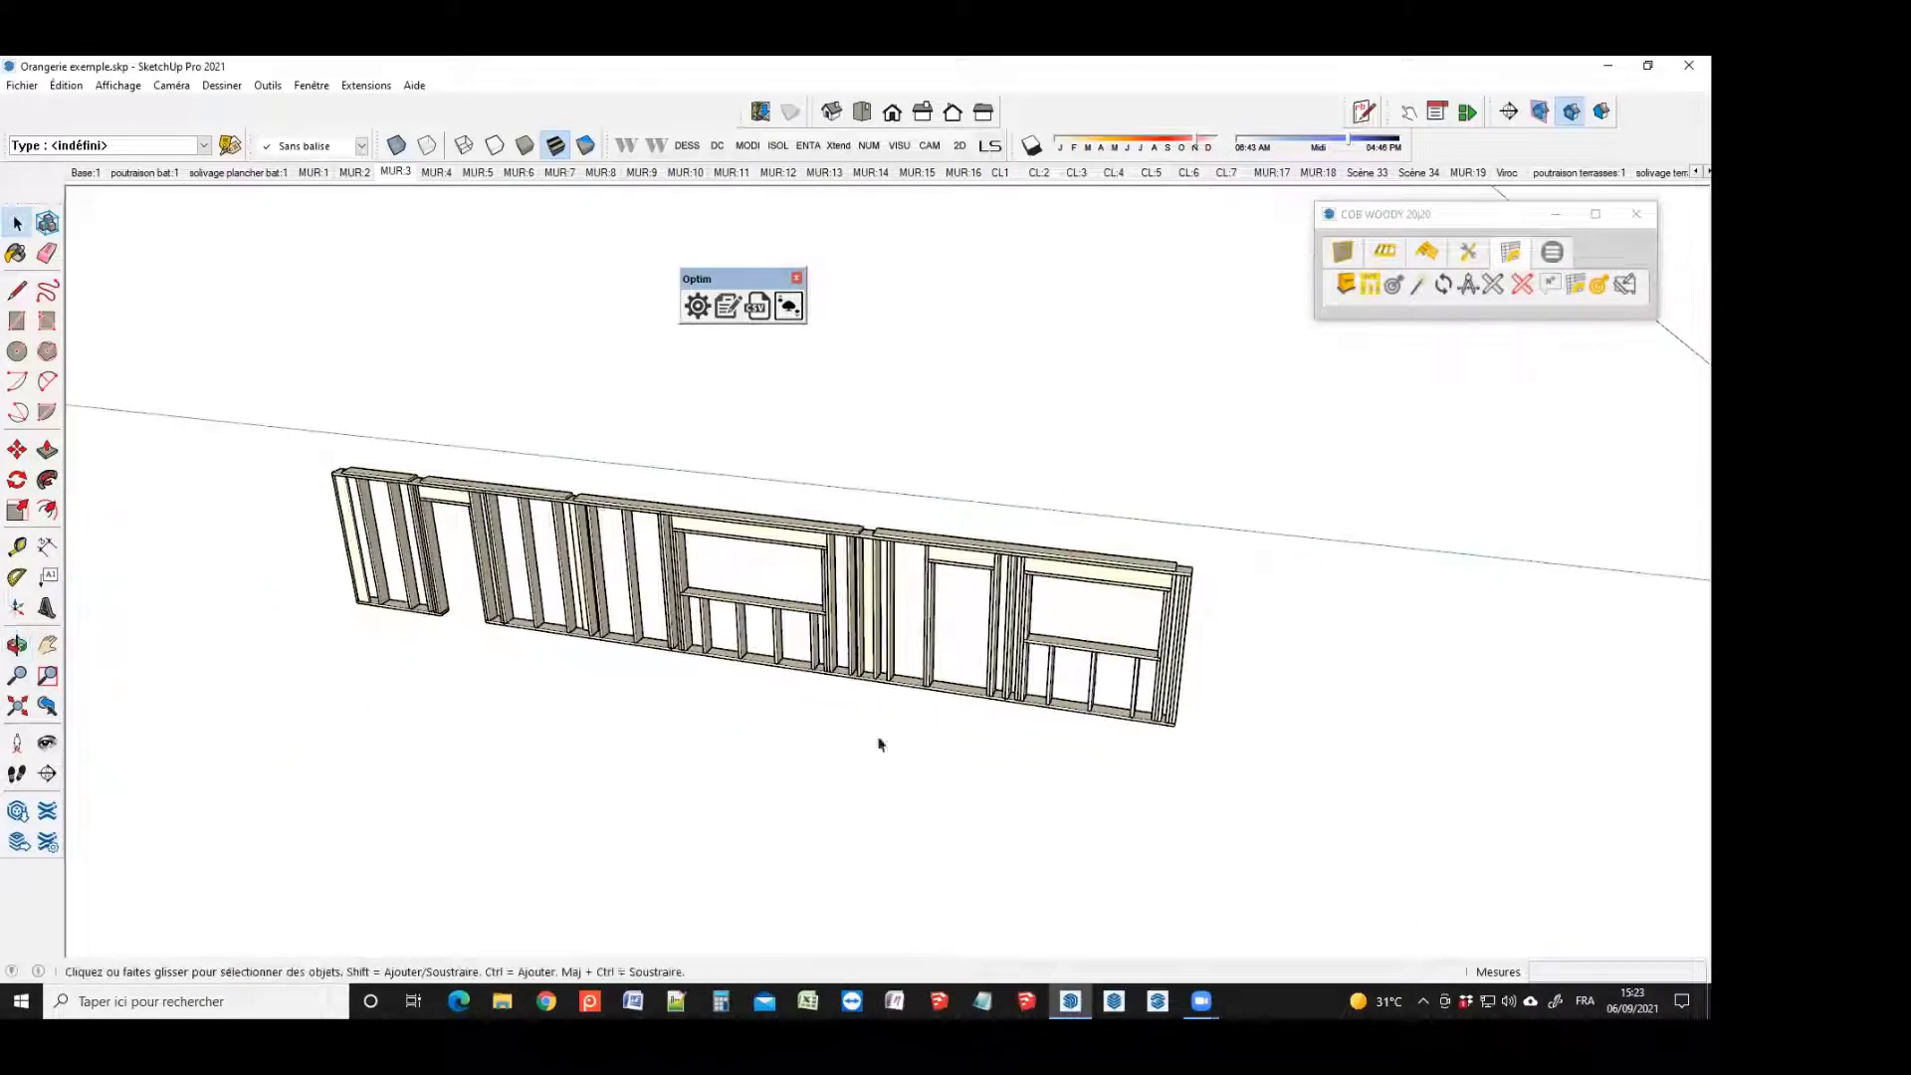
left_click(501, 1003)
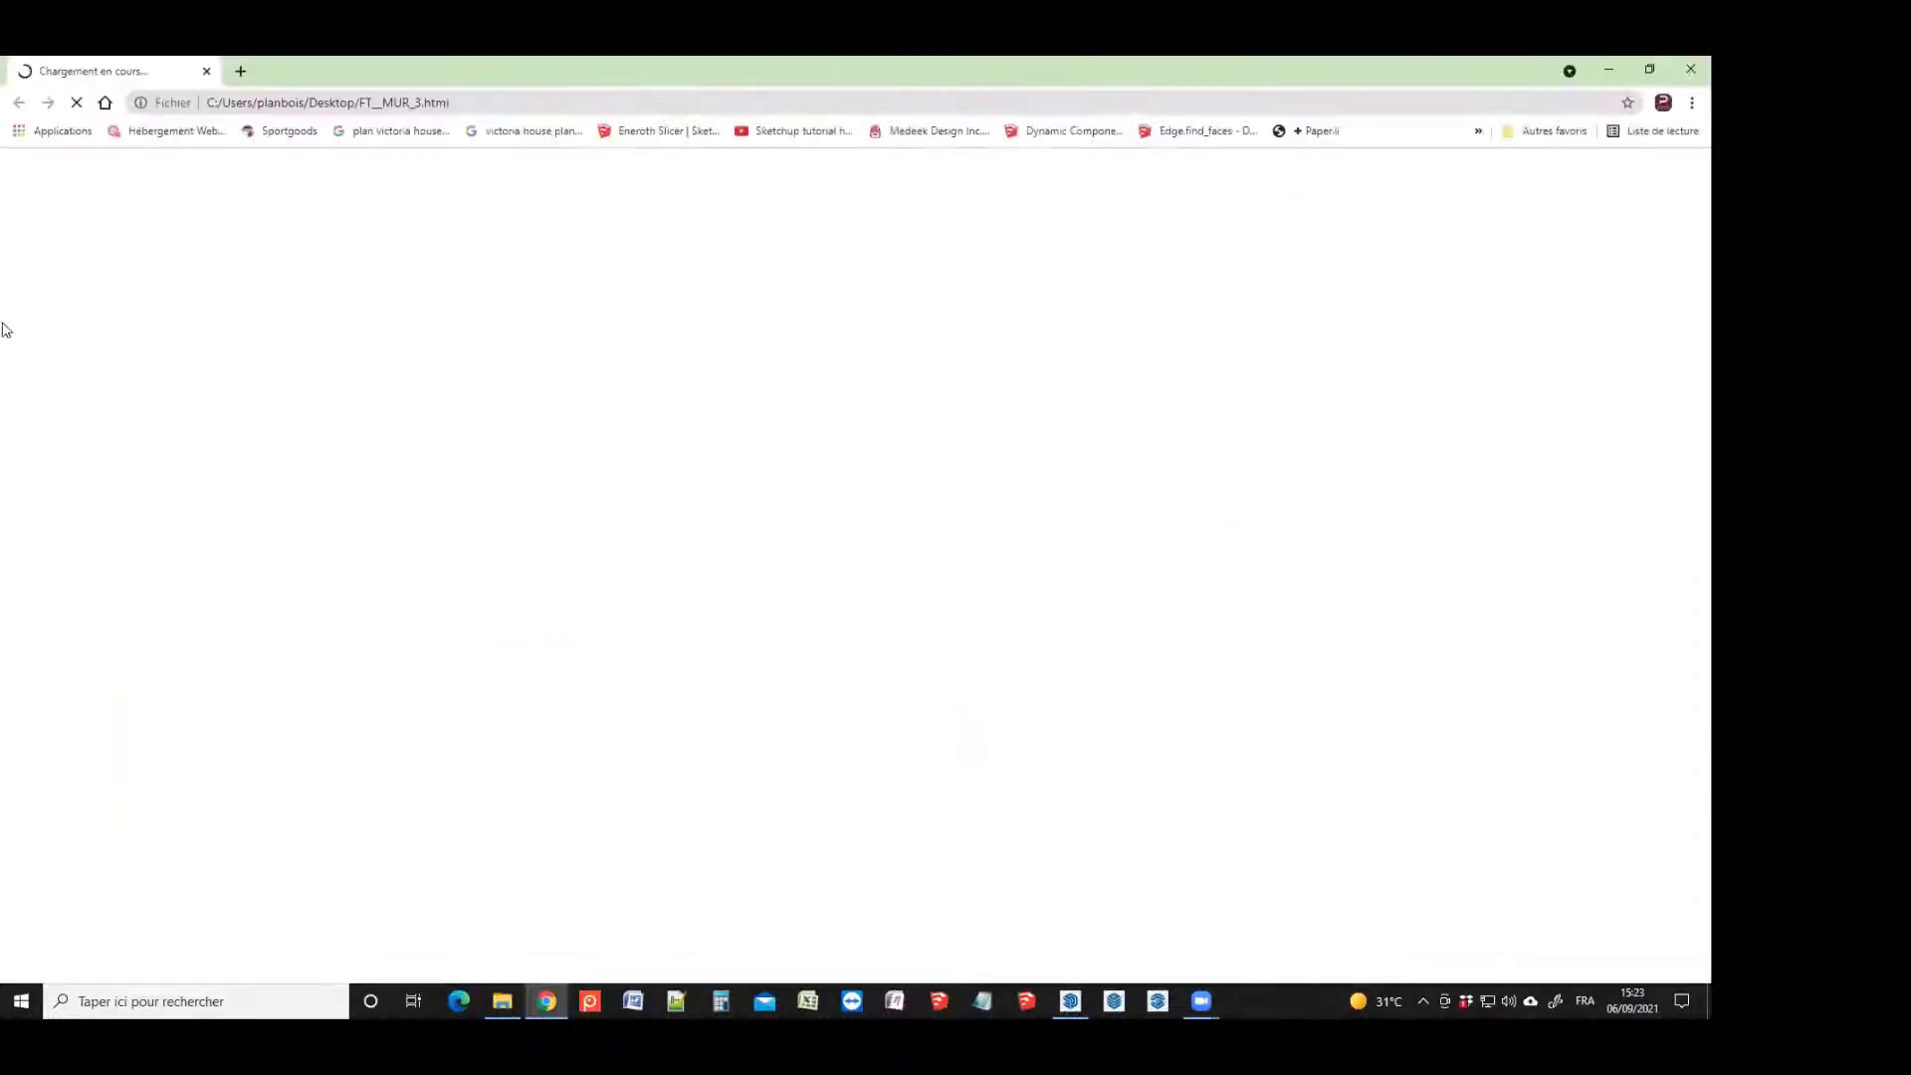
scroll(73, 332, "down", 5)
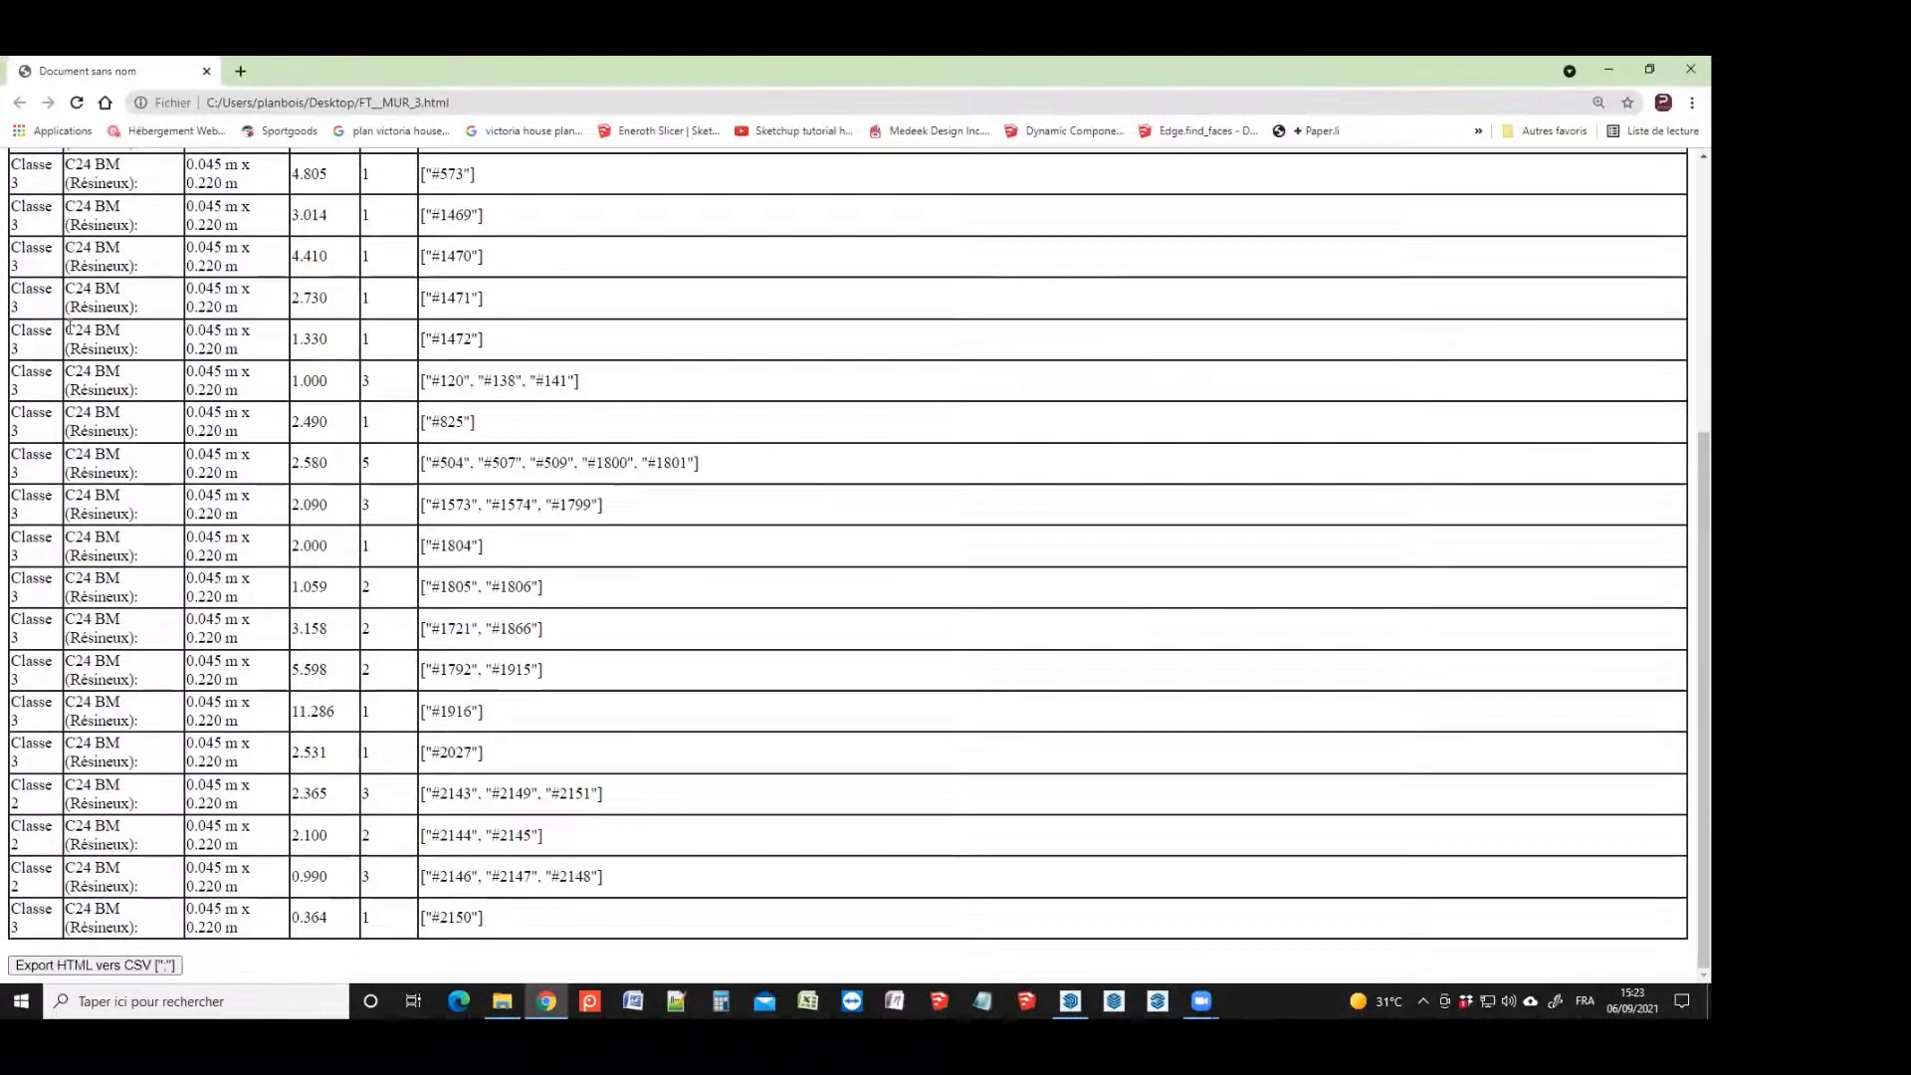
scroll(69, 328, "up", 5)
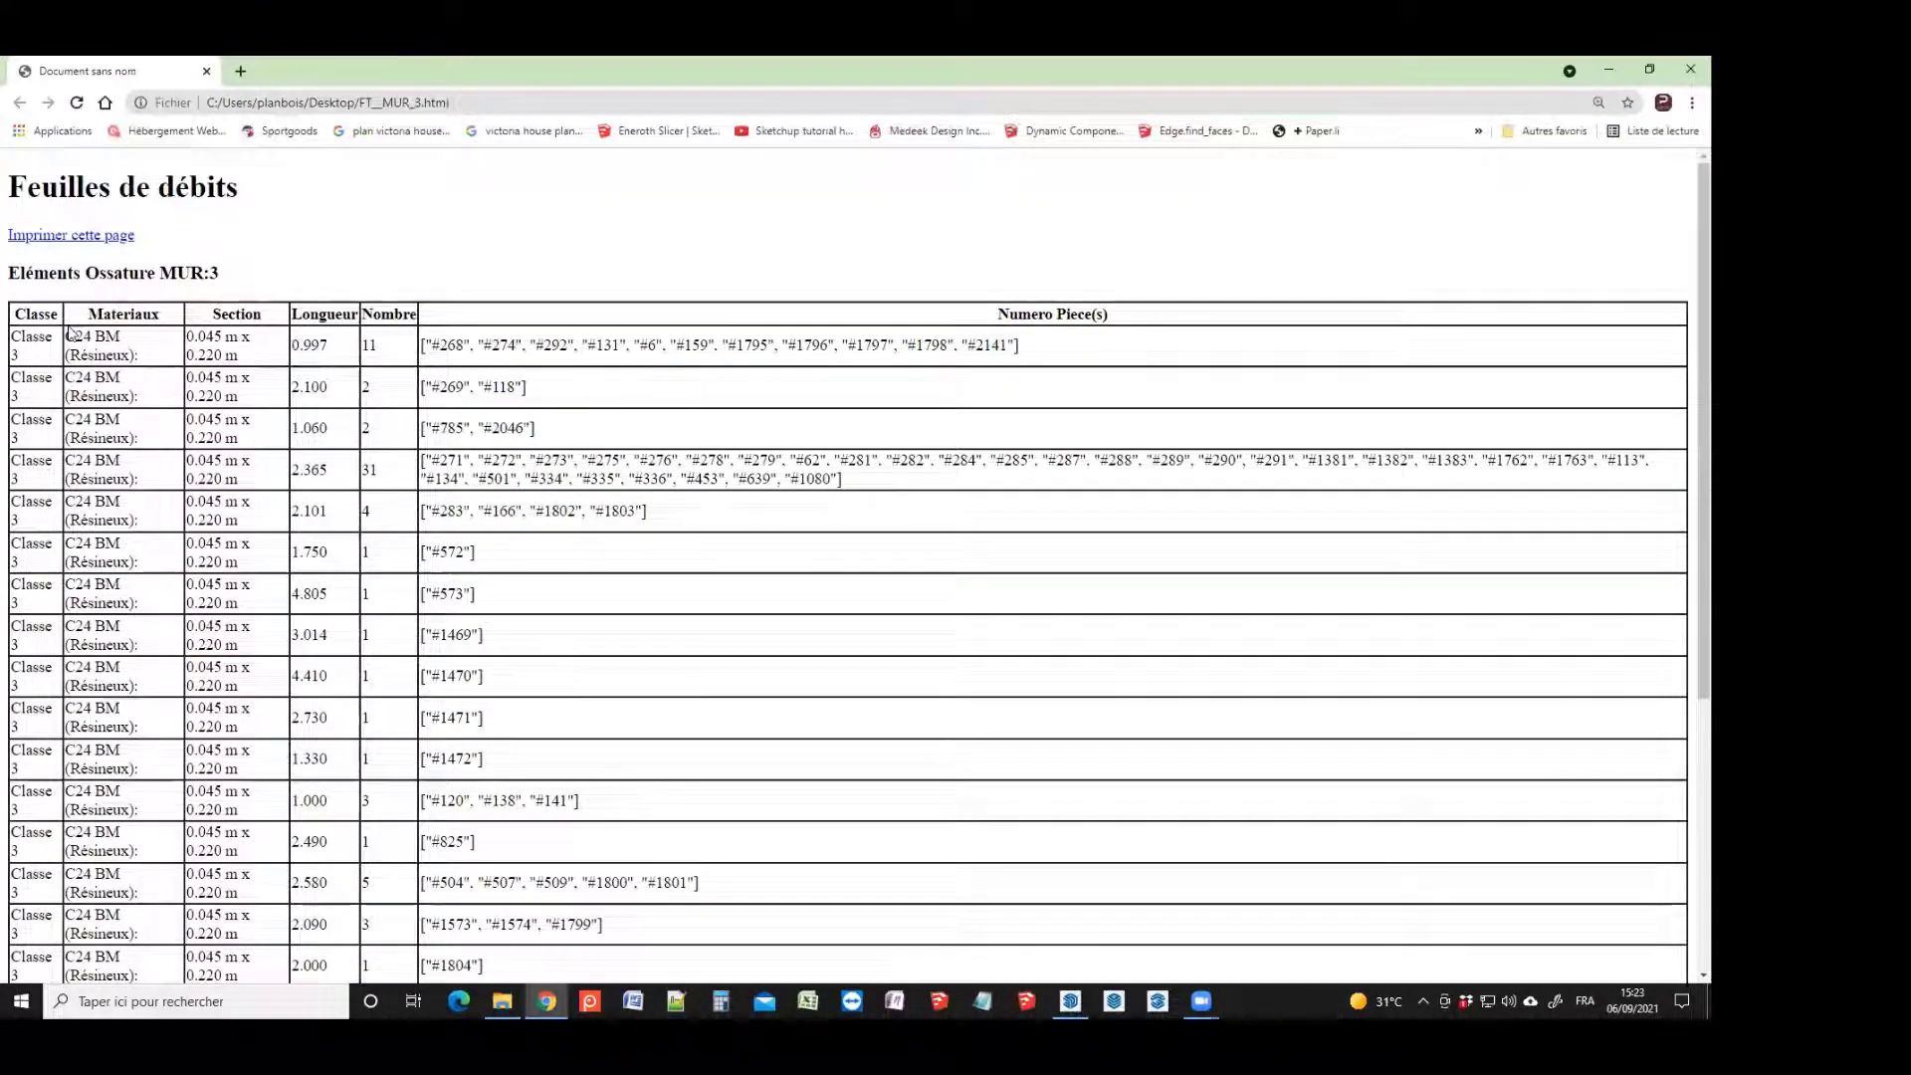
Export the MUR:3 cutting list to CSV on the Bureau as "FT__mur 3 orangerie 220x45.csv" and close the browser
scroll(69, 332, "down", 5)
scroll(68, 329, "up", 5)
scroll(68, 329, "down", 5)
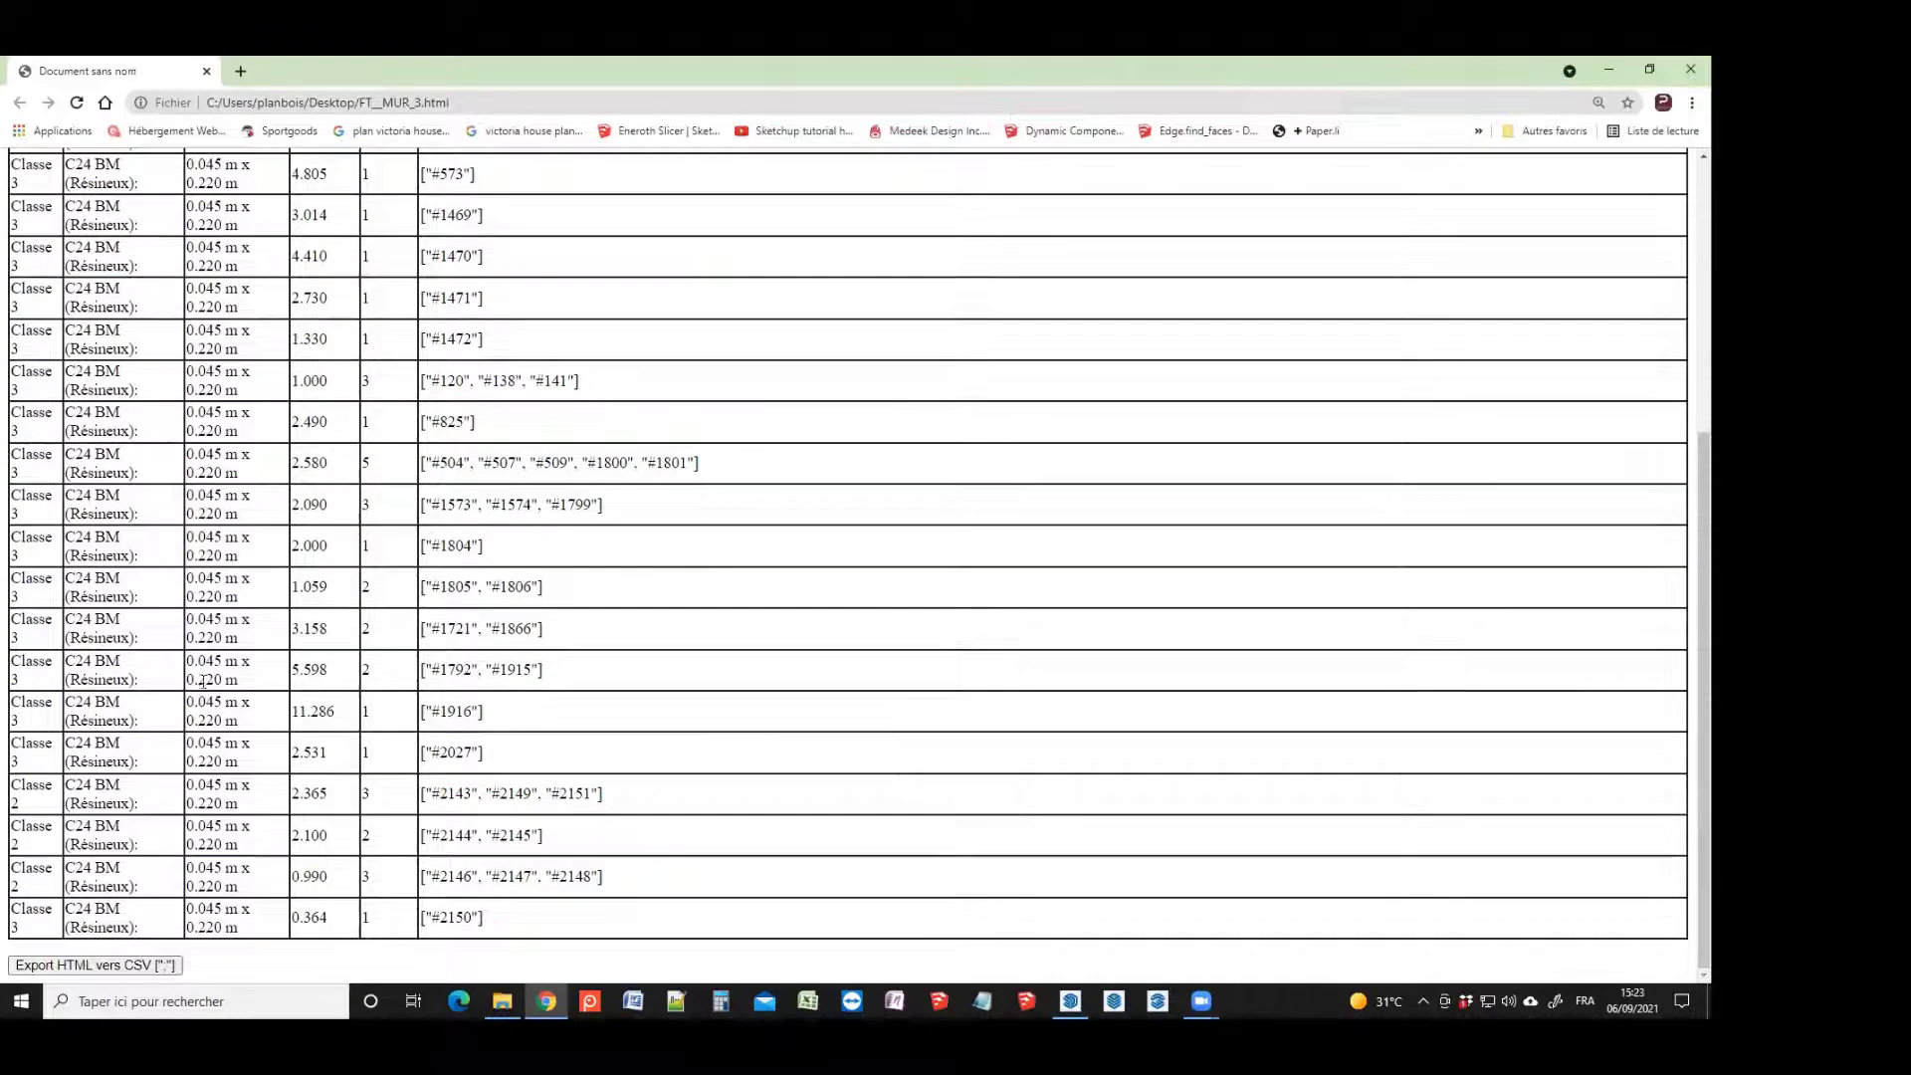
left_click(114, 965)
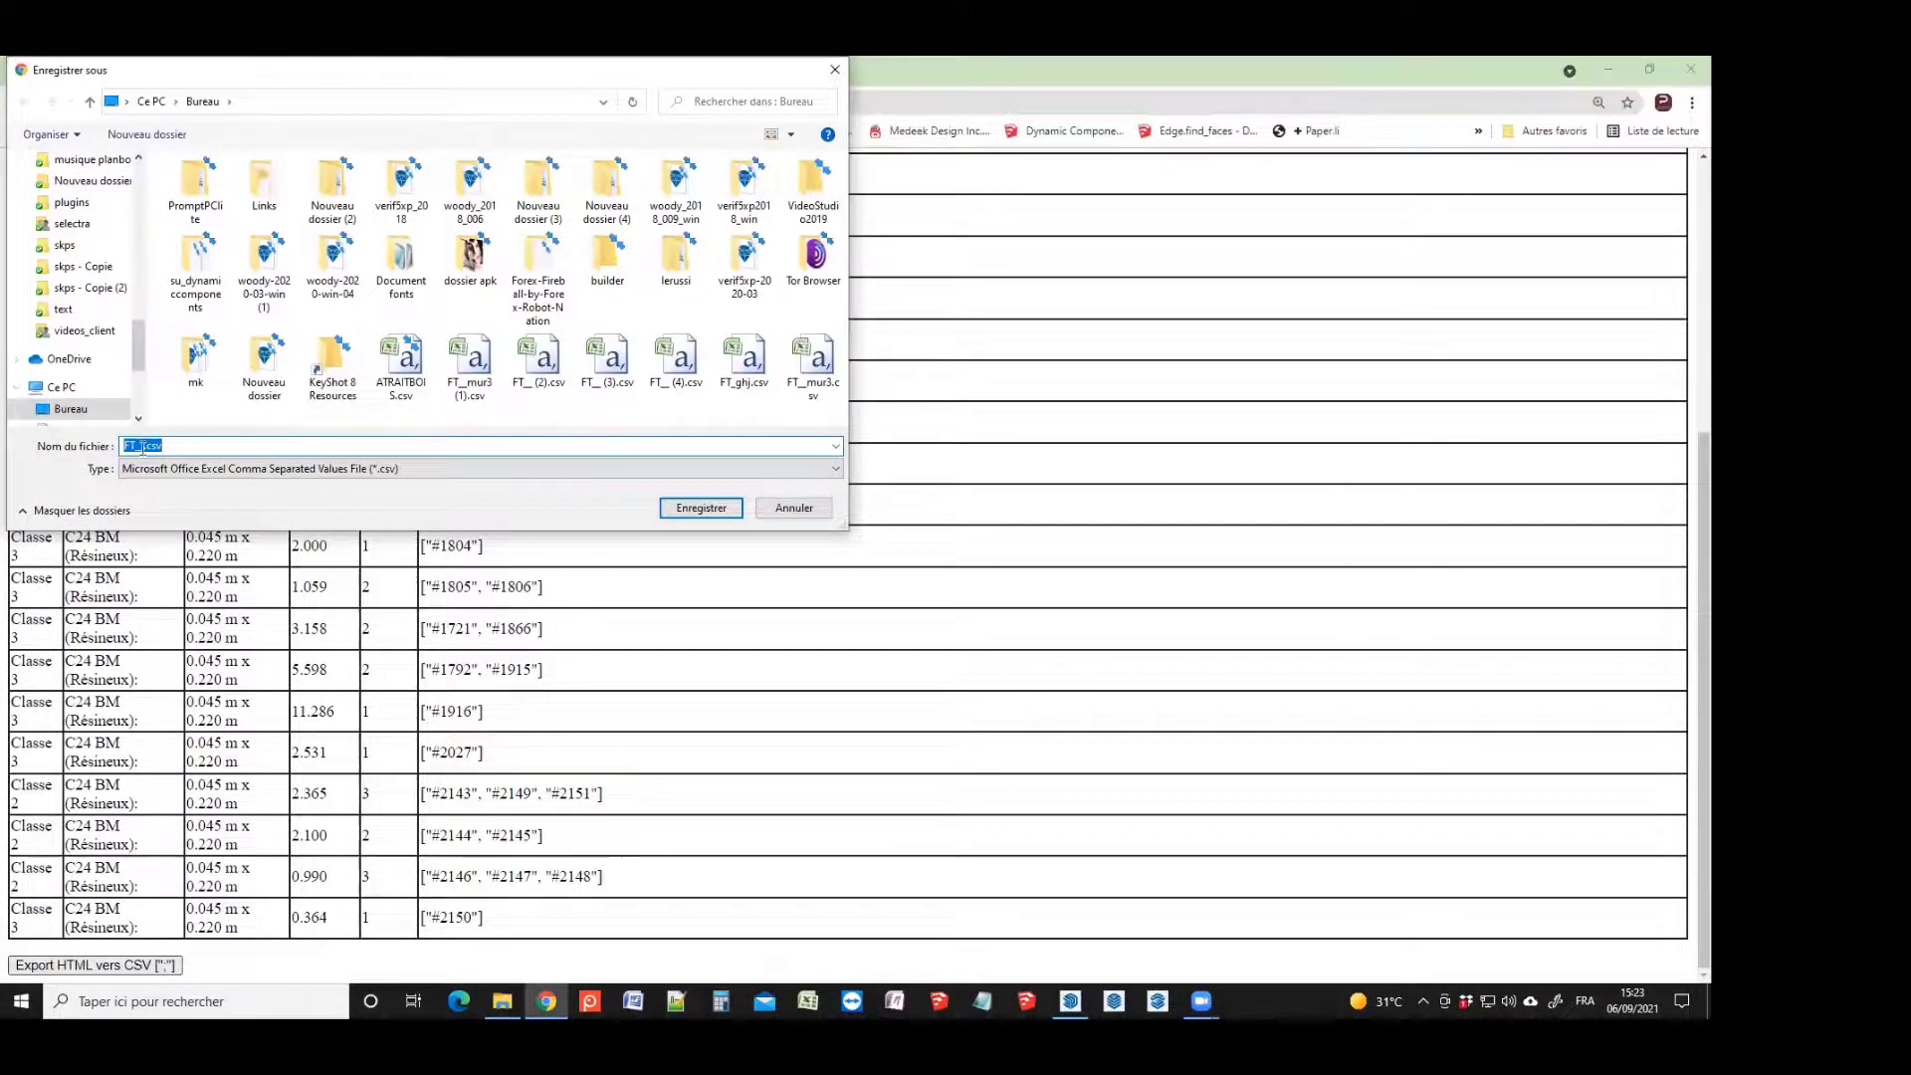
left_click(136, 446)
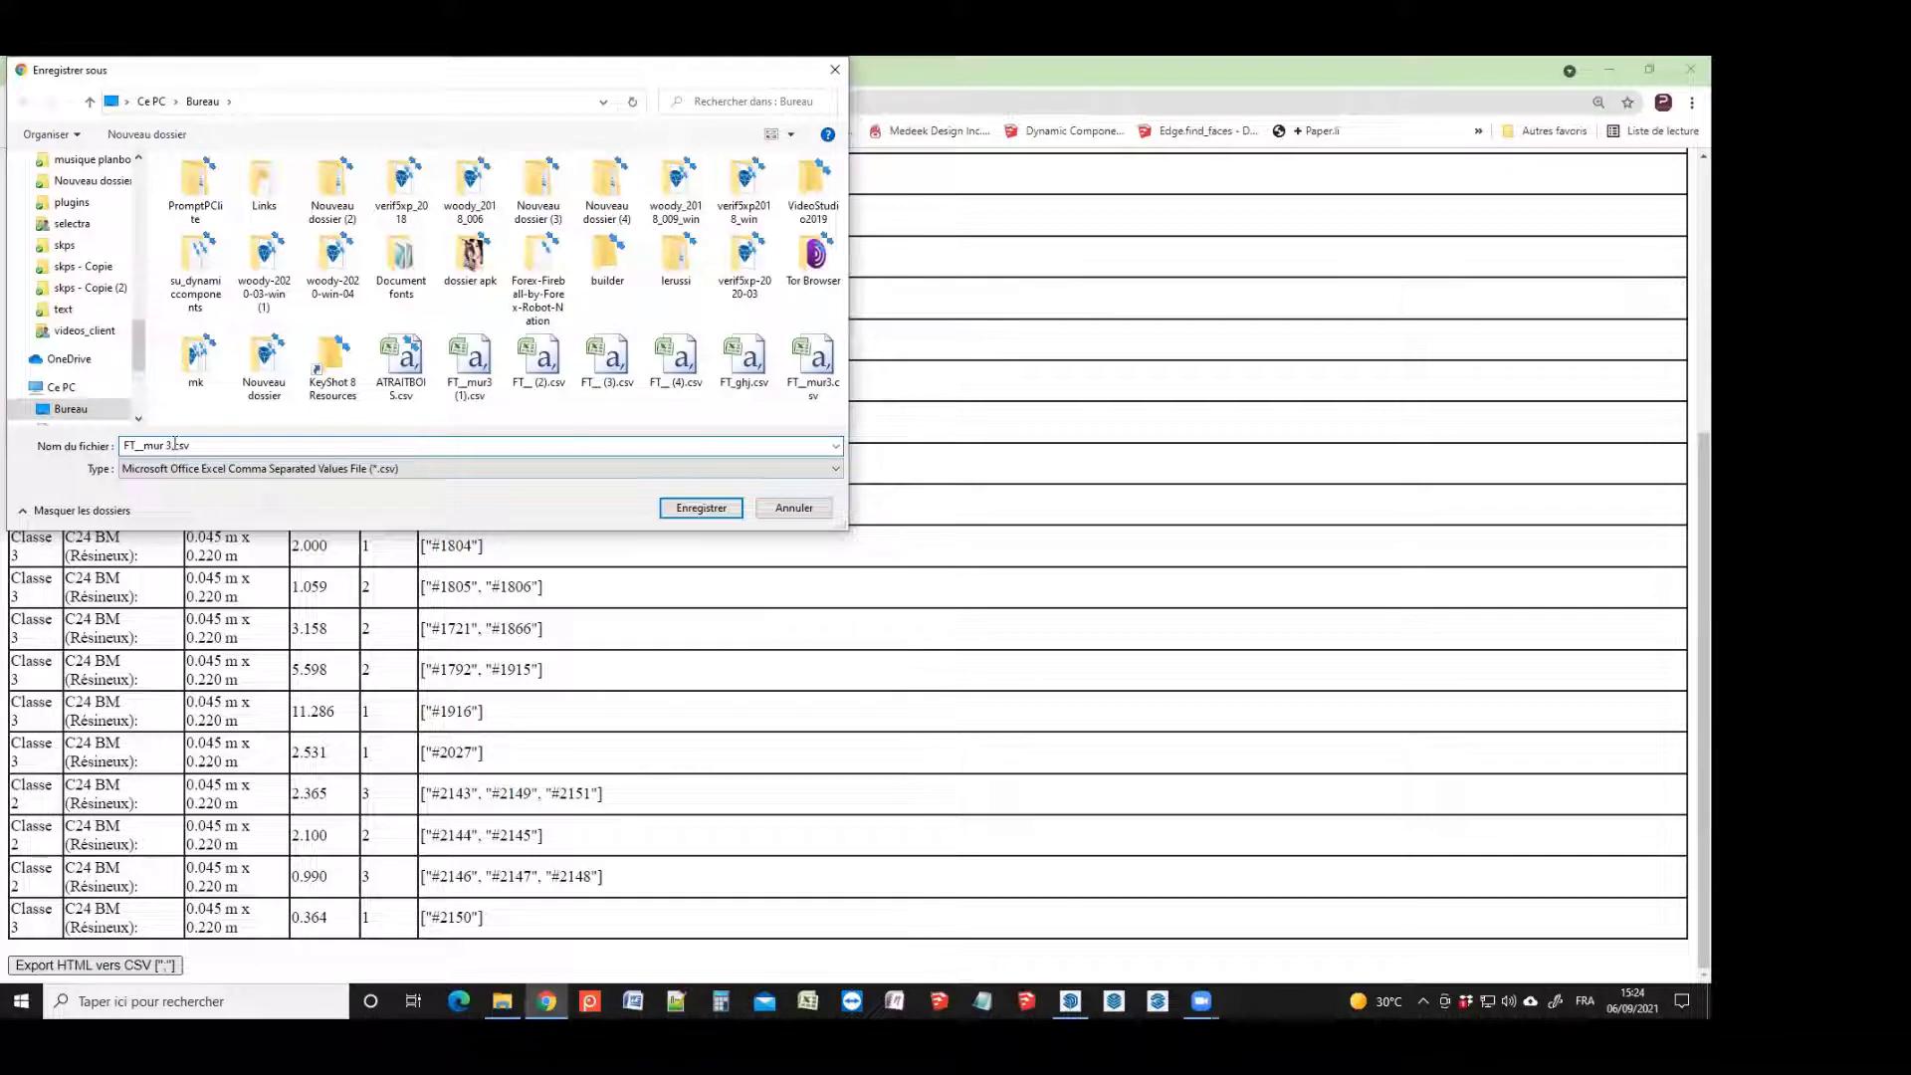
left_click_drag(164, 445, 147, 448)
type("20x45")
left_click(717, 509)
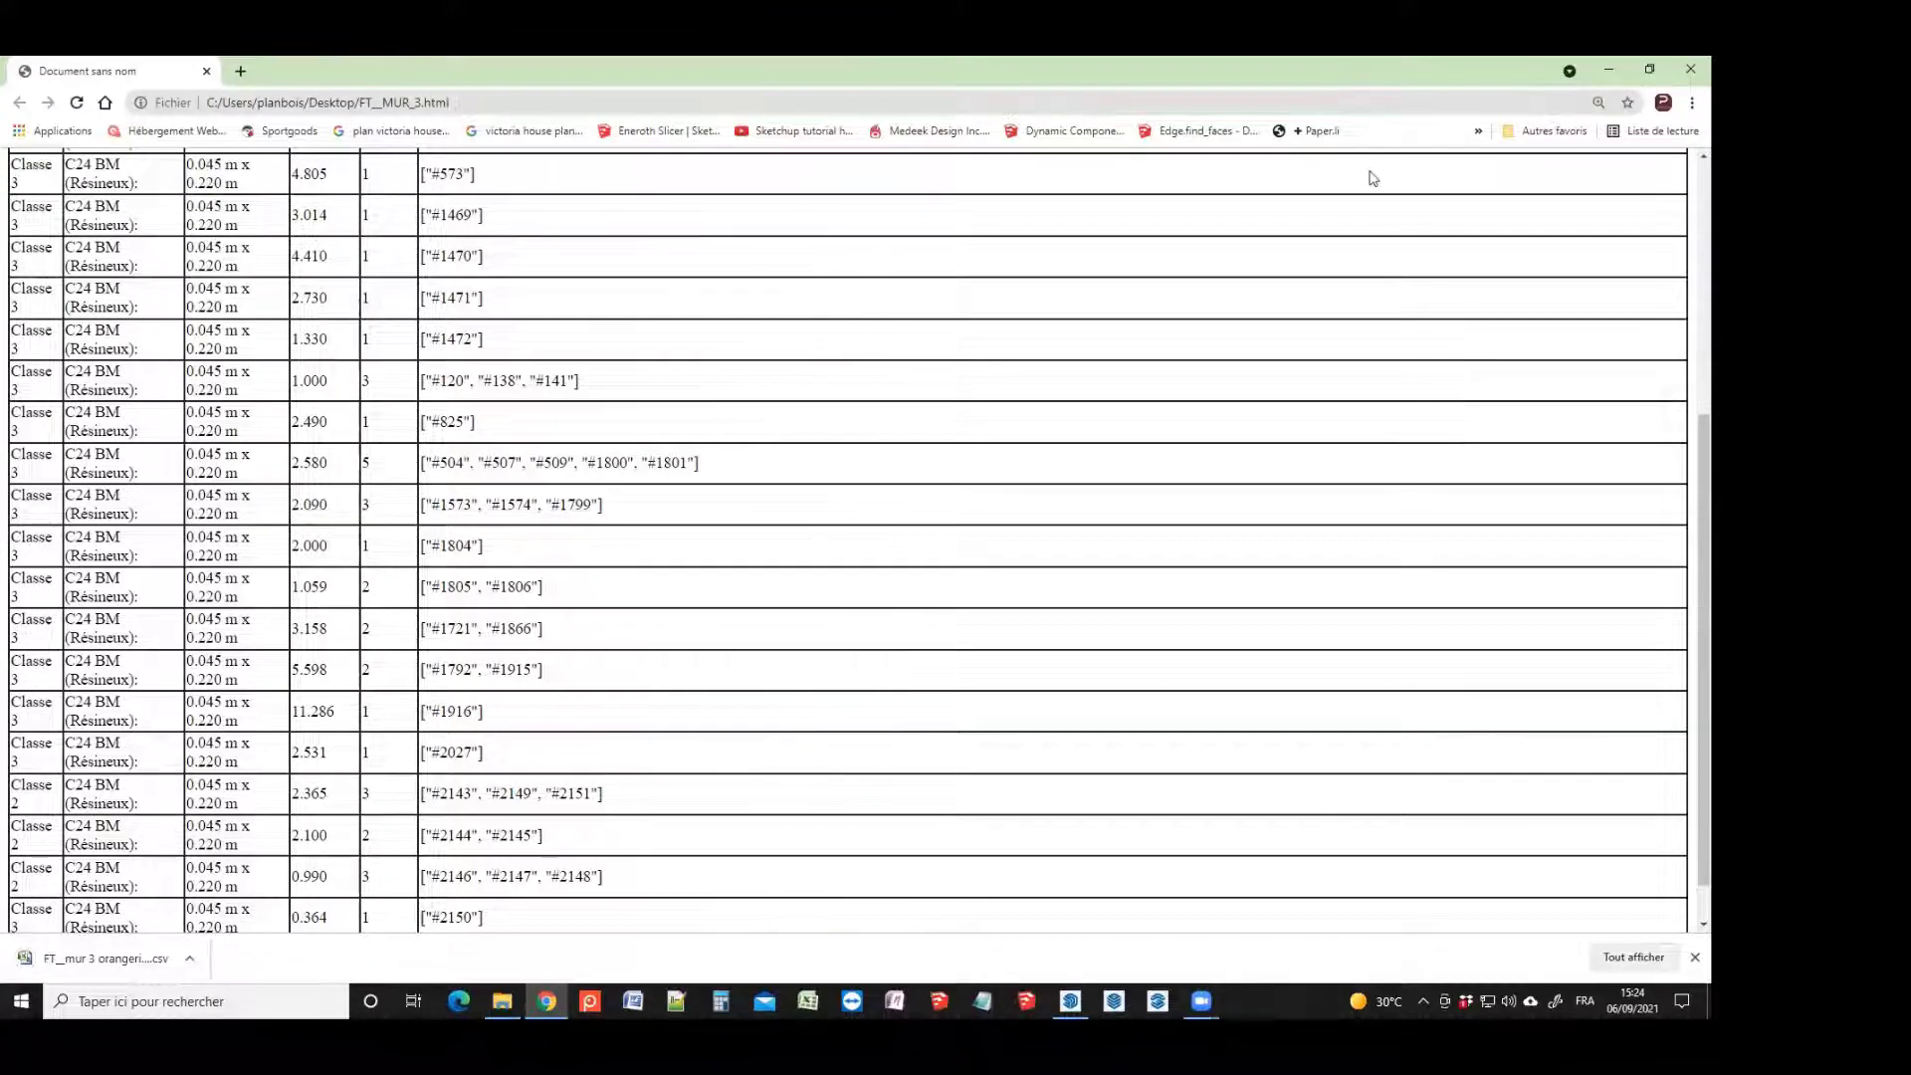
left_click(1684, 64)
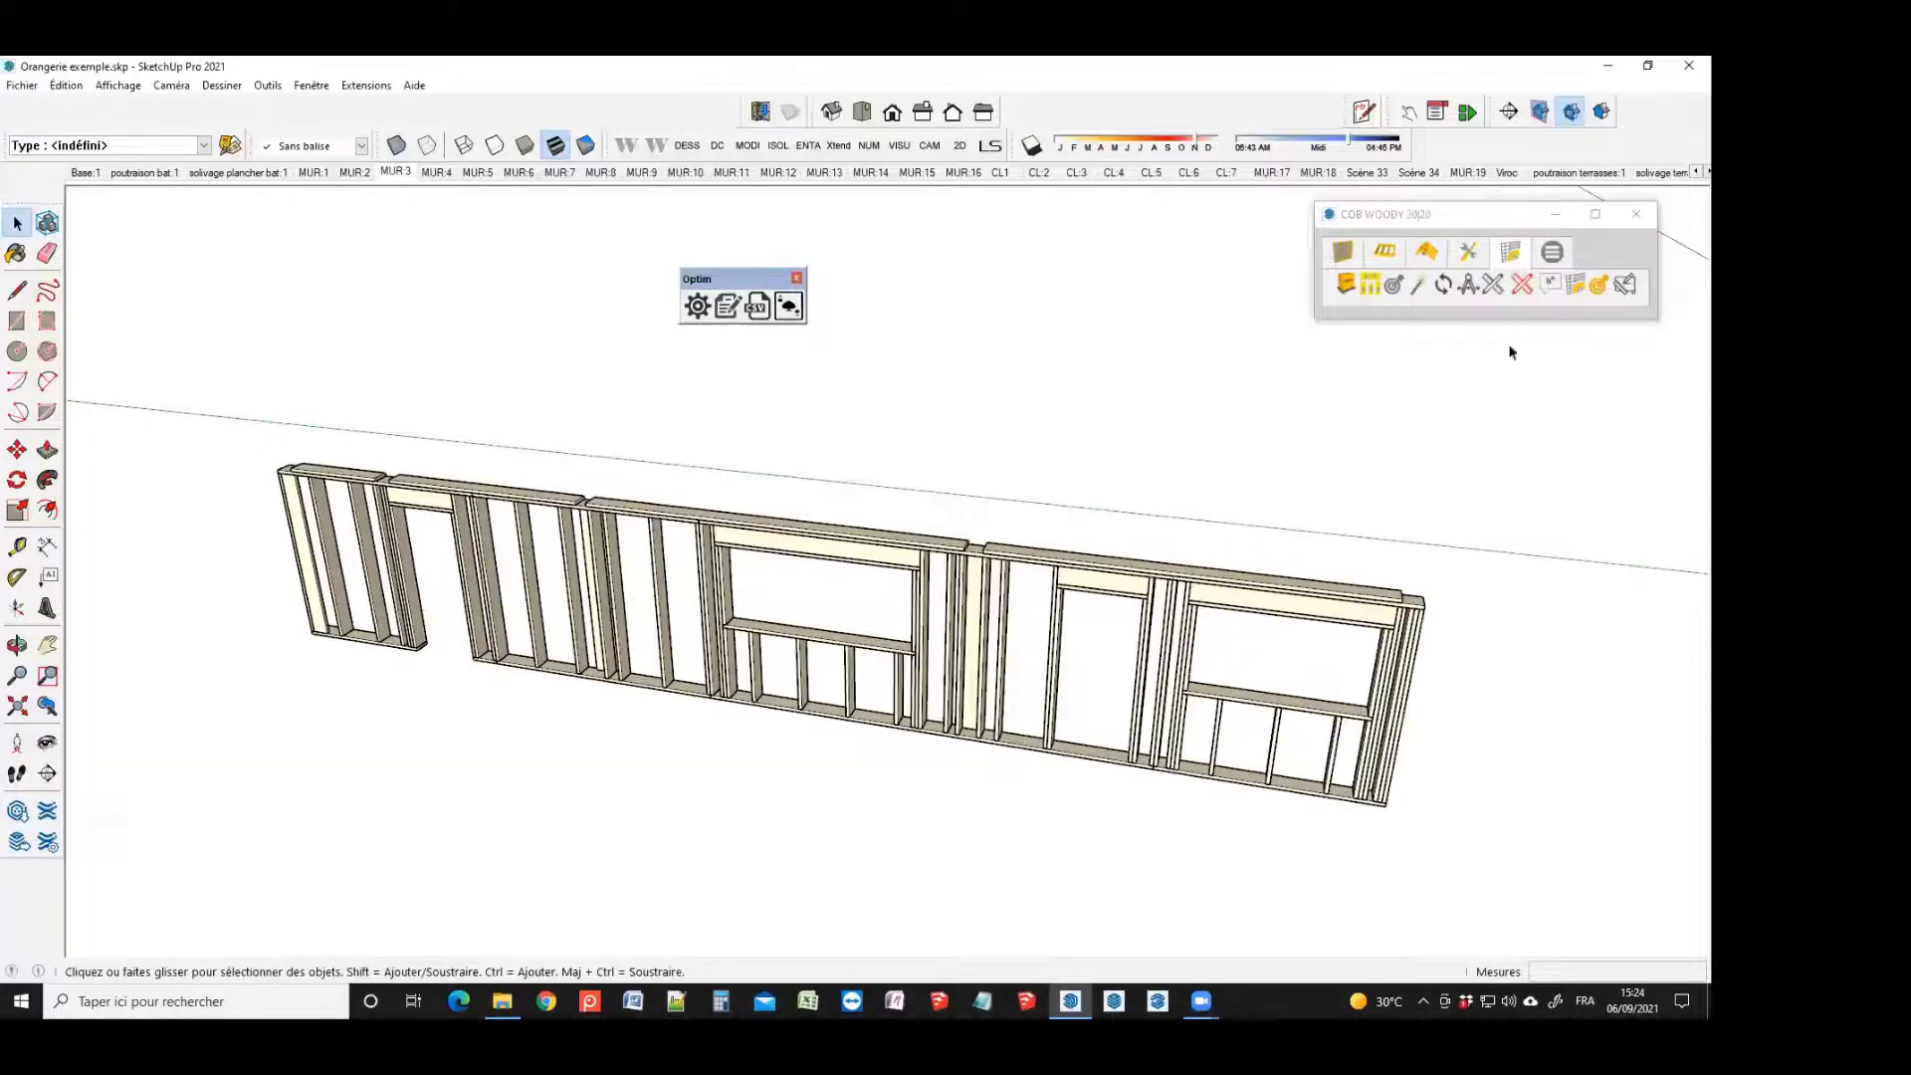
Run Optim on the Woody CSV "FT__mur 3 orangerie 220x45.csv" from the Bureau and decline saving the results file
left_click(757, 308)
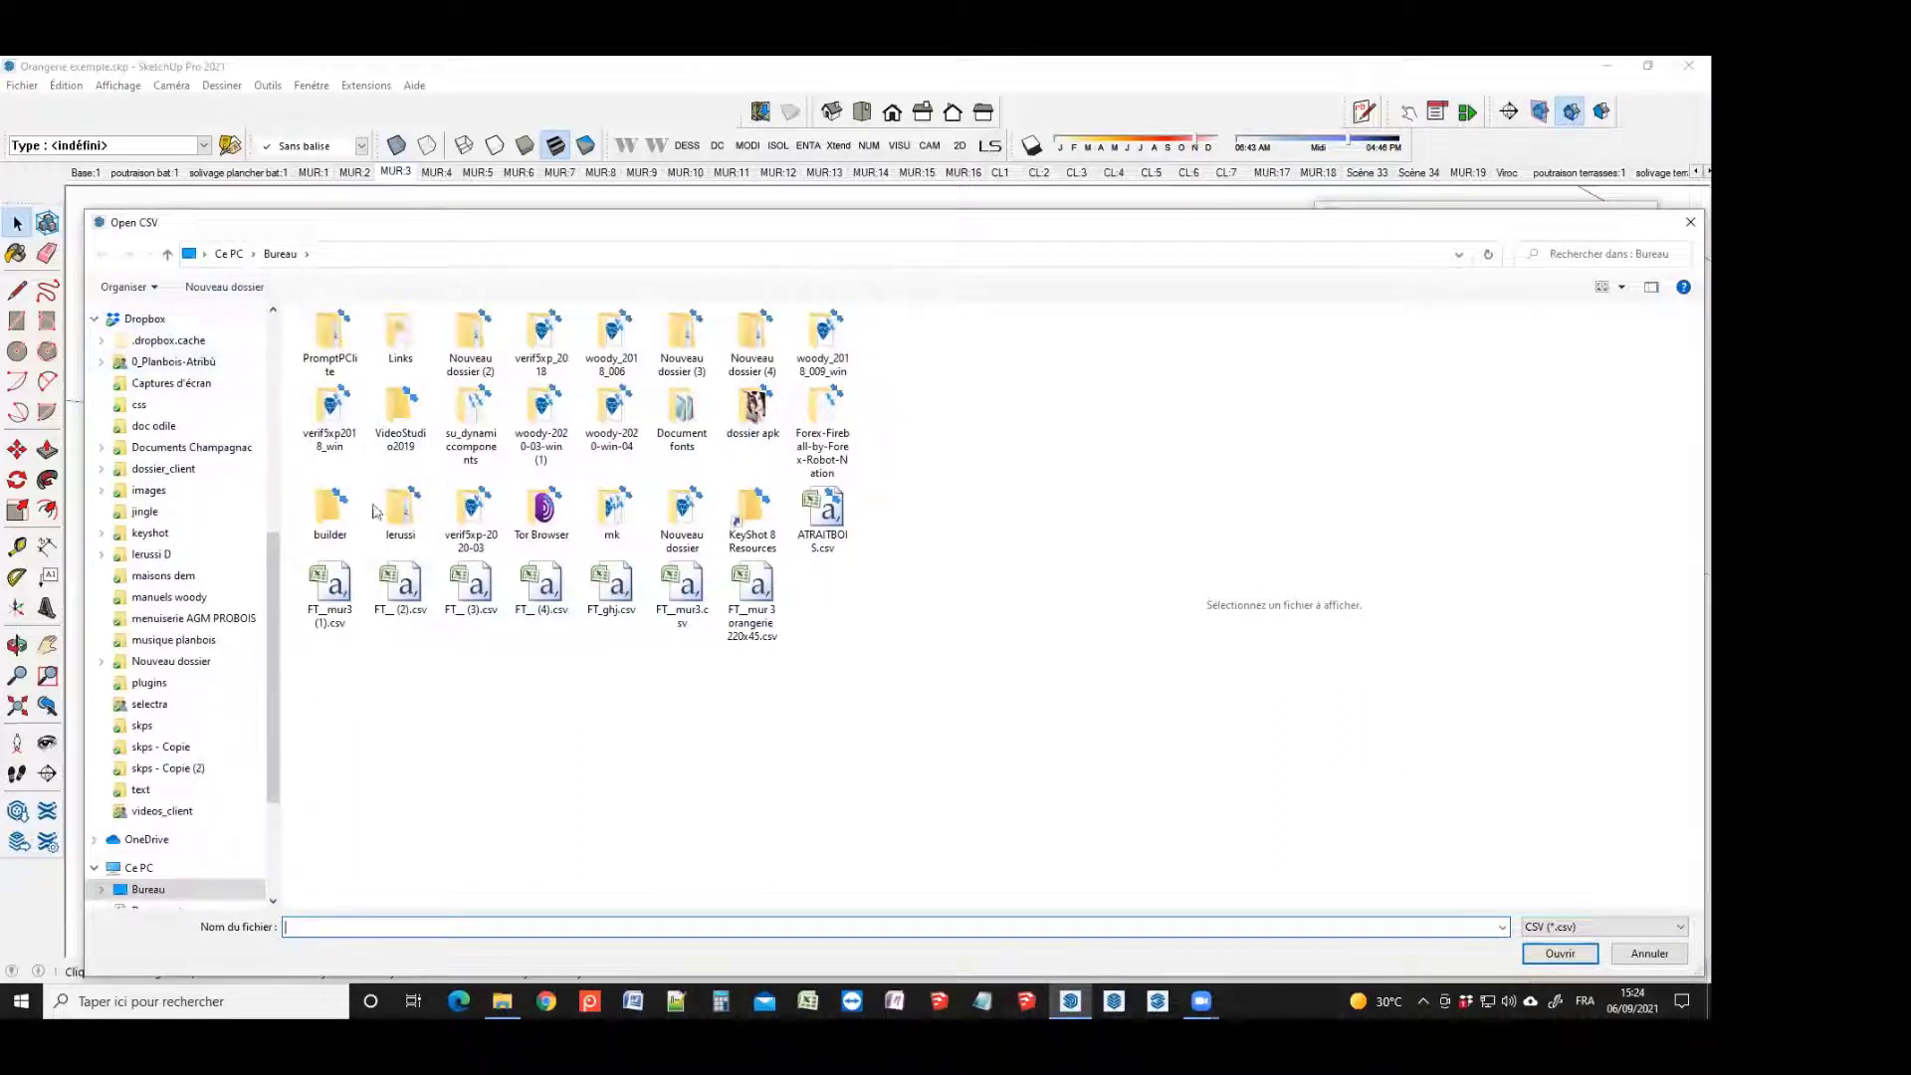
left_click(759, 595)
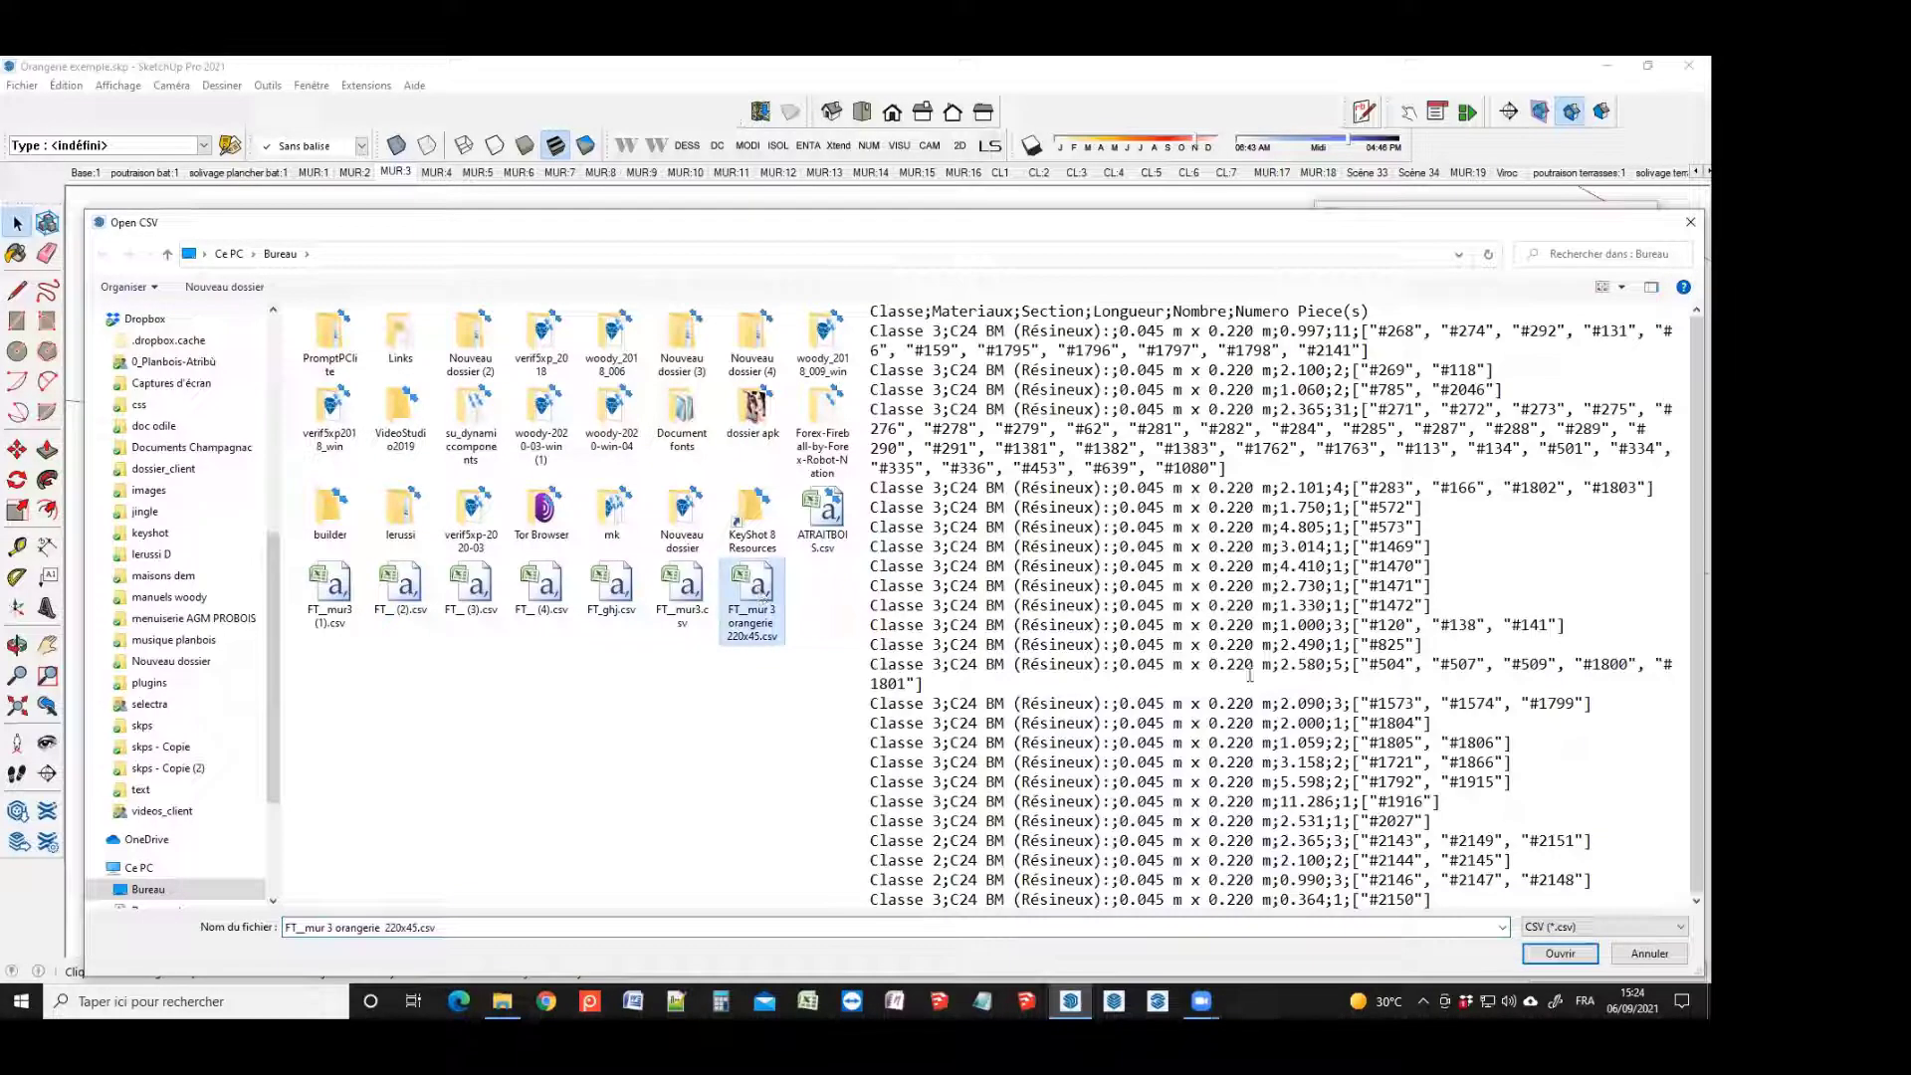
left_click(1558, 952)
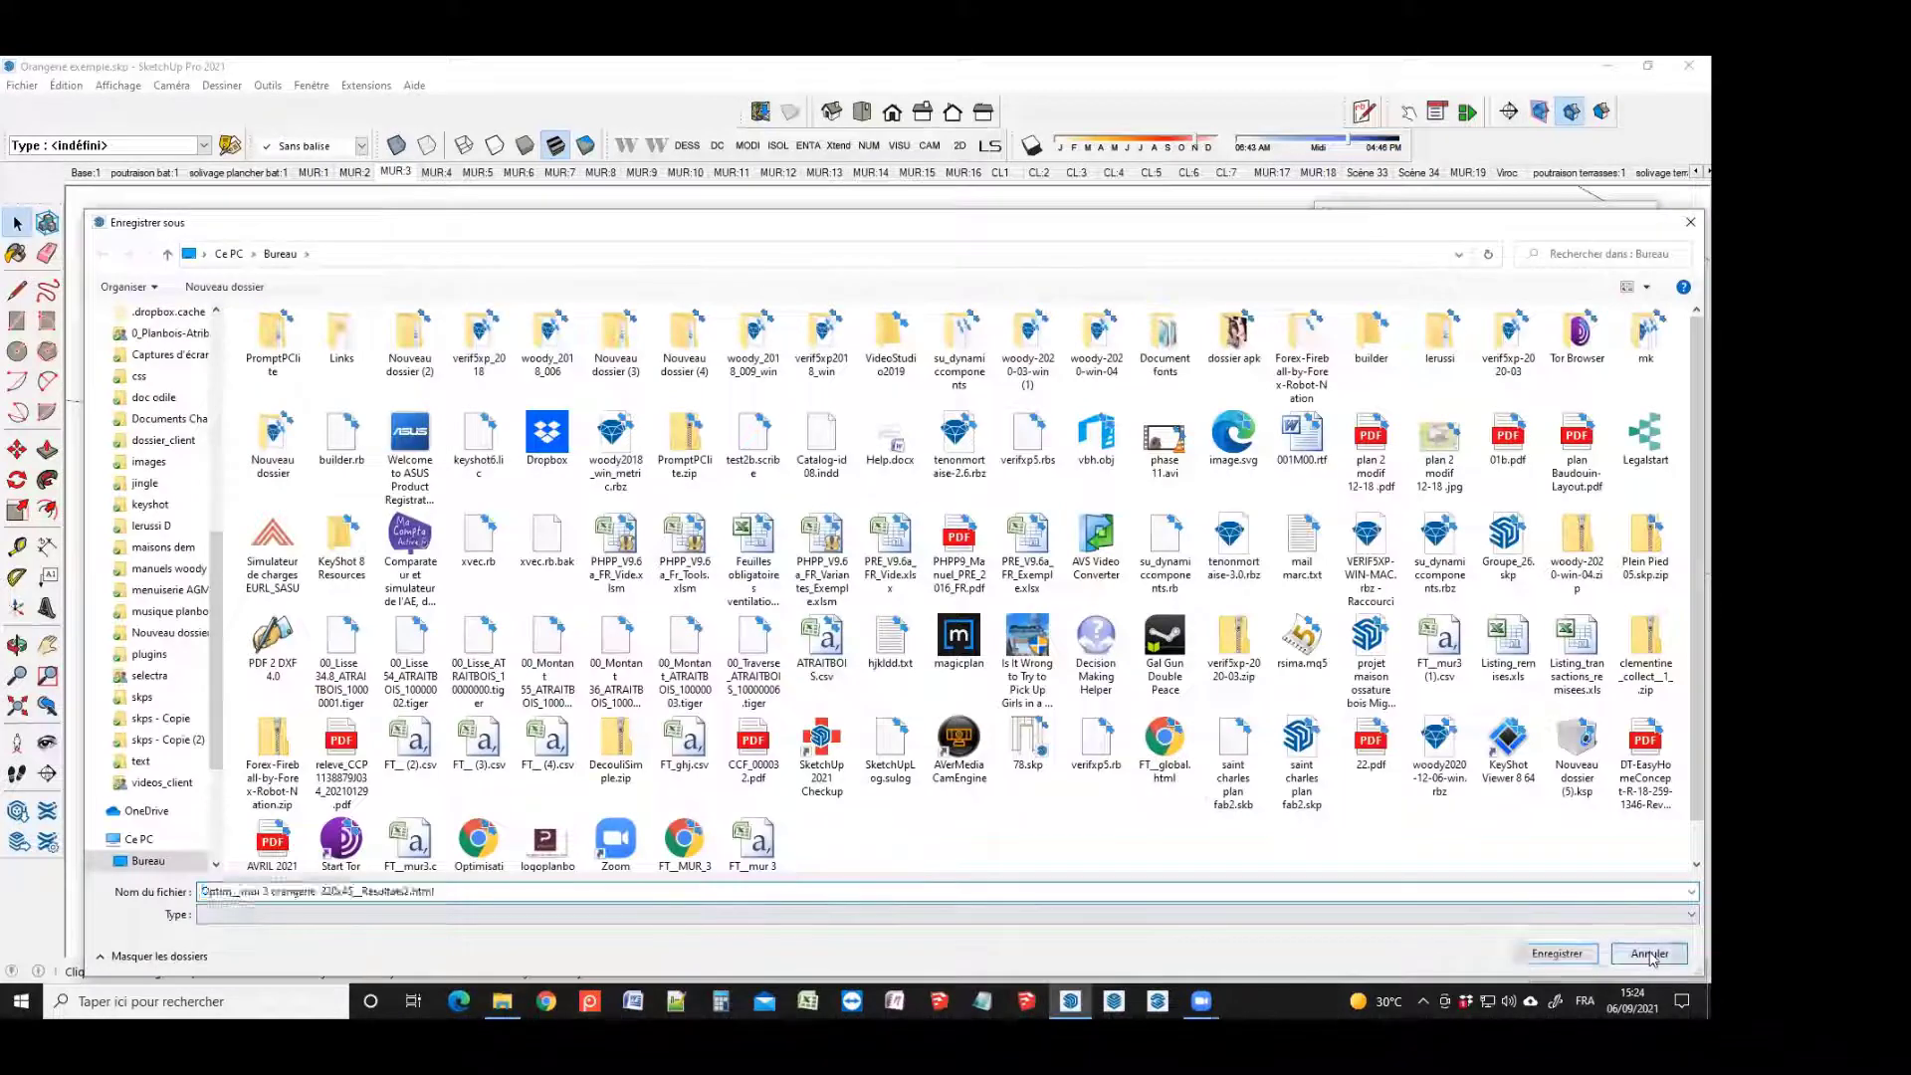
left_click(1650, 955)
Review the Résultats2 waste percentage, bar count and per-bar cuts, and close the results
scroll(901, 473, "down", 5)
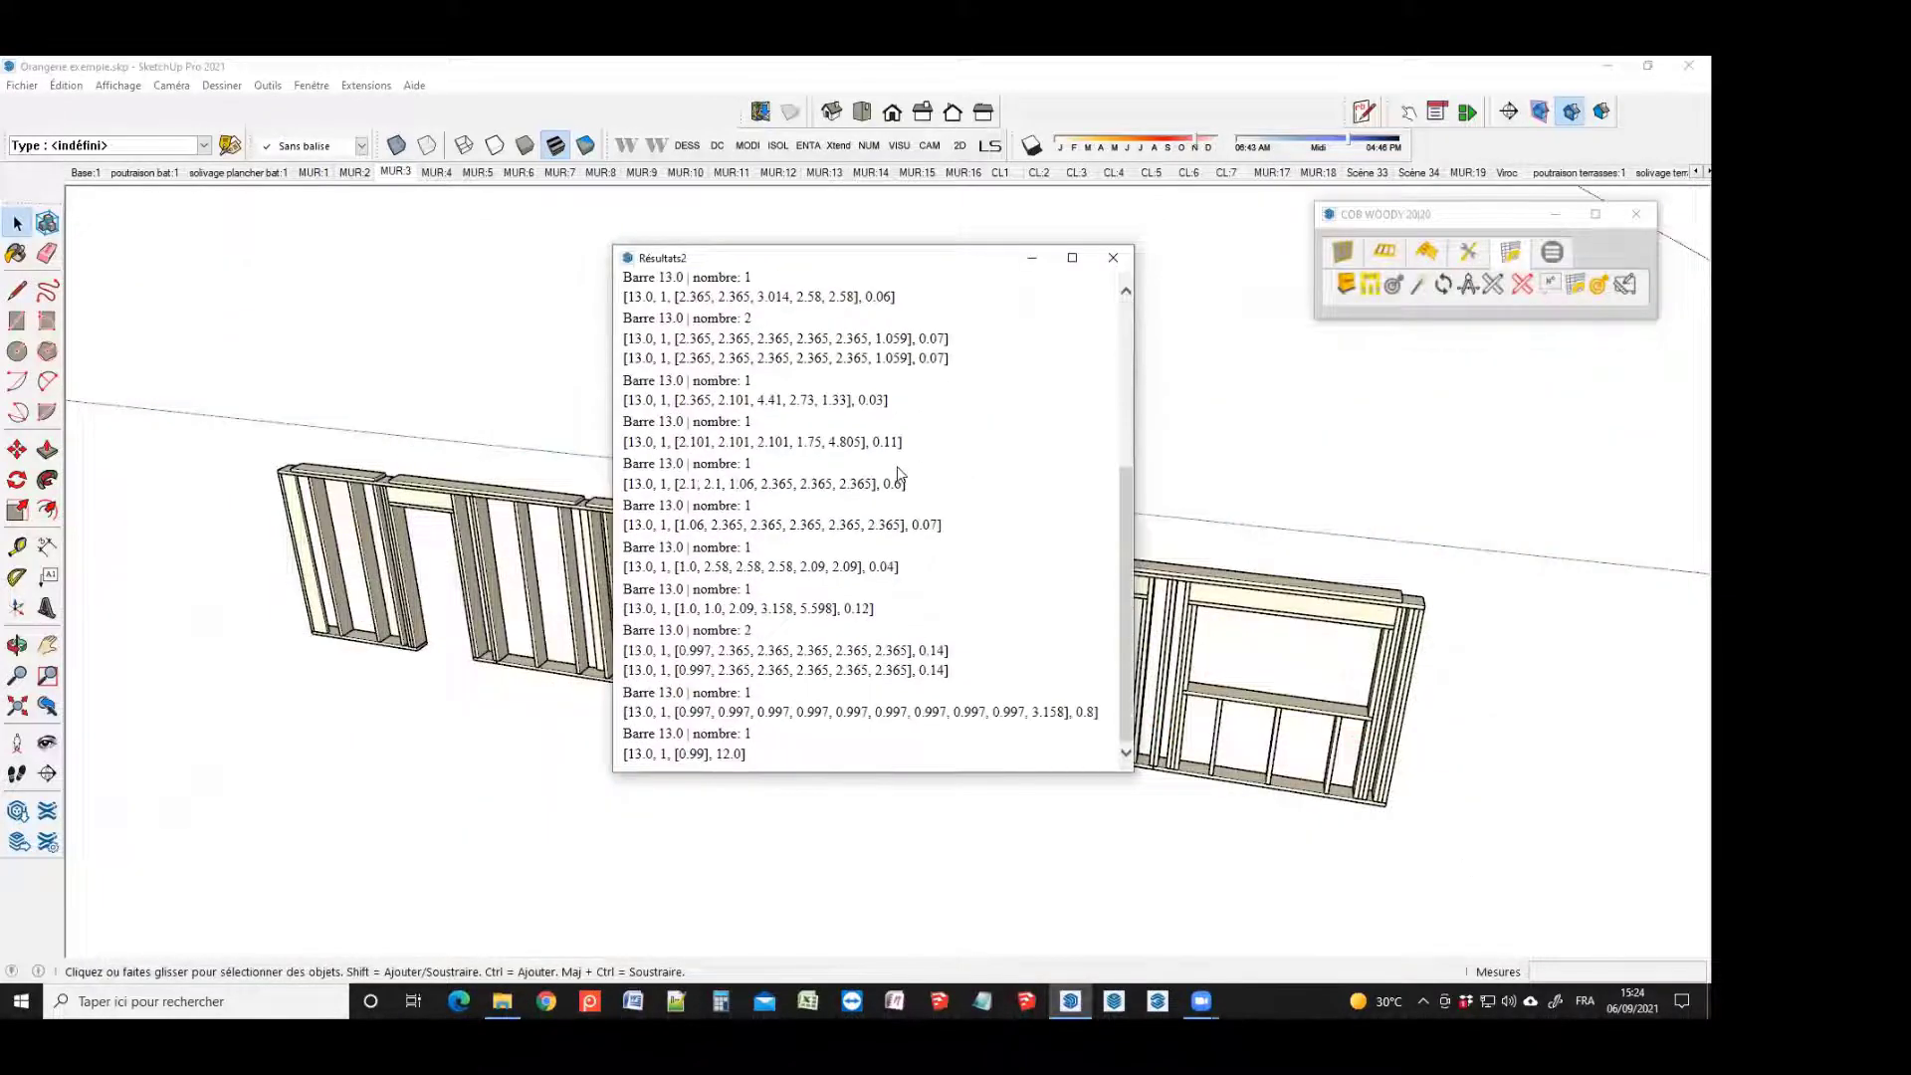
scroll(901, 474, "up", 5)
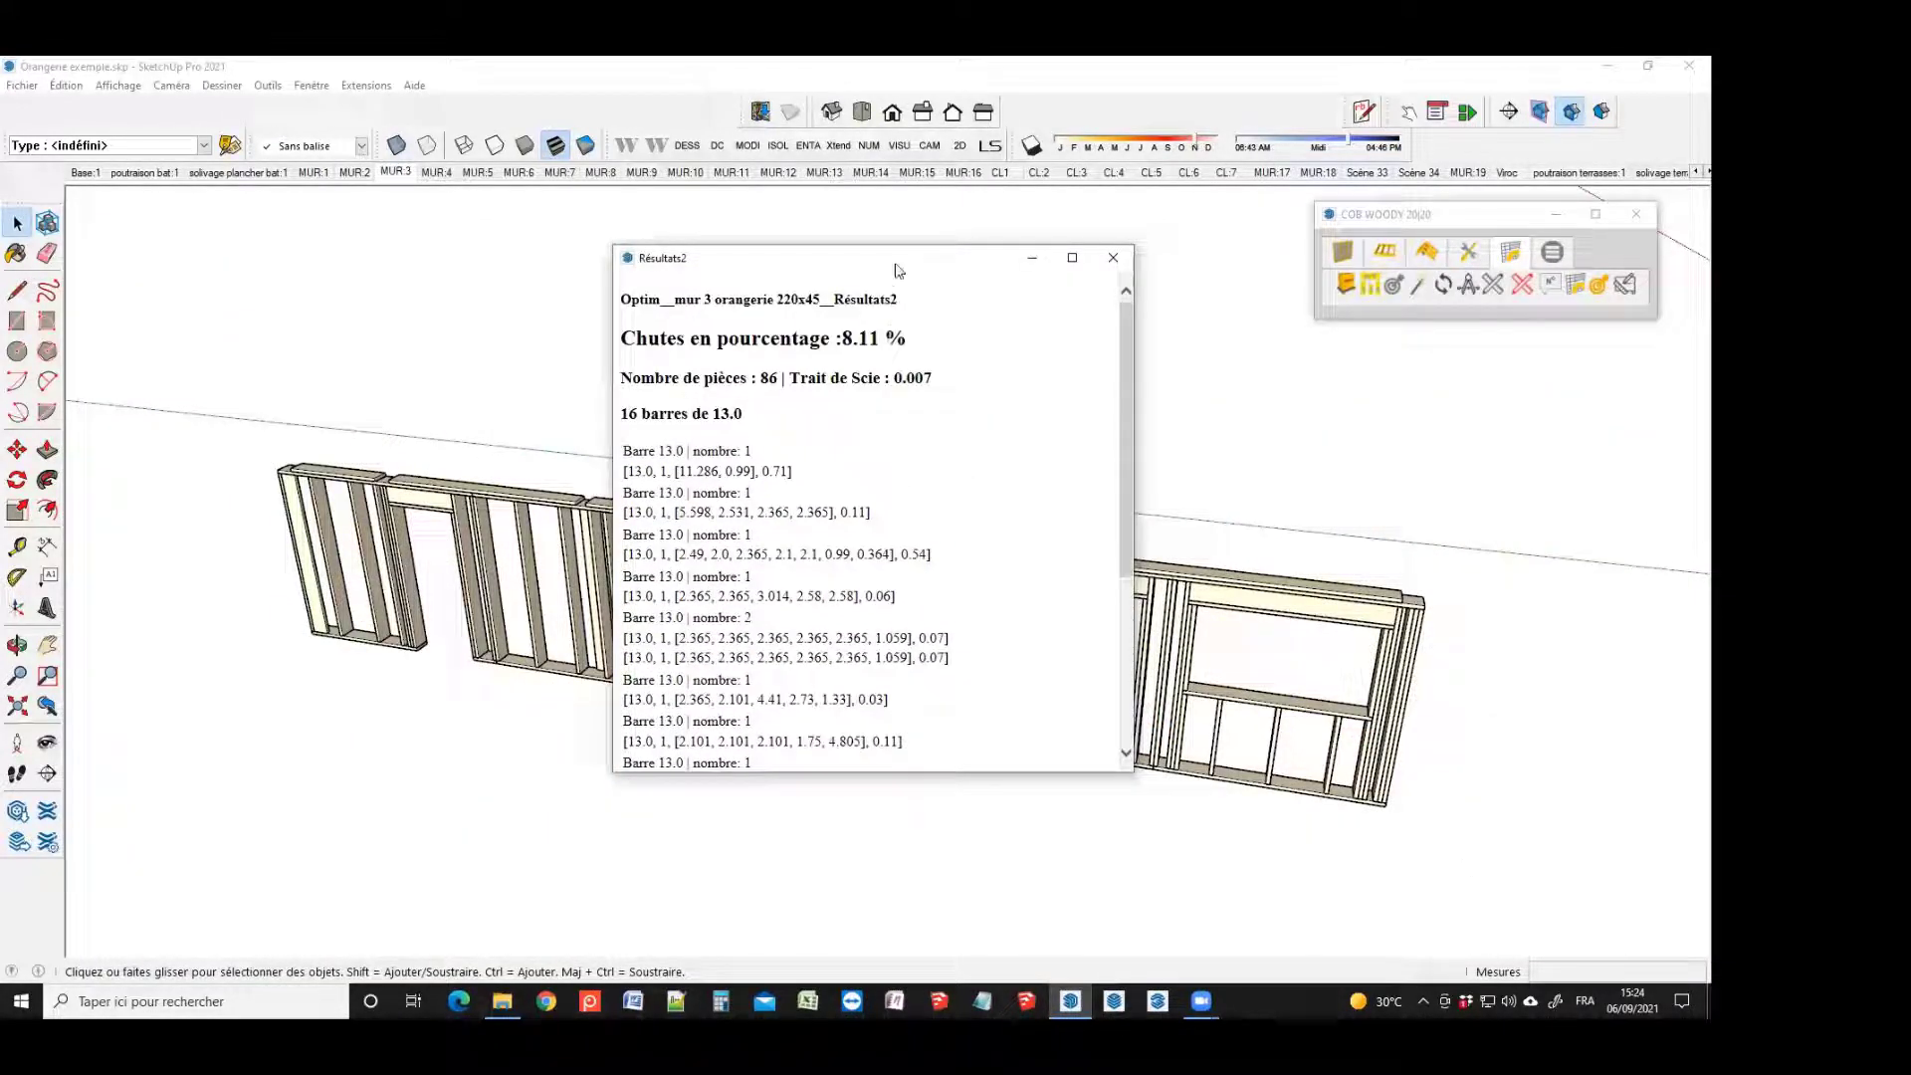
left_click_drag(848, 261, 577, 229)
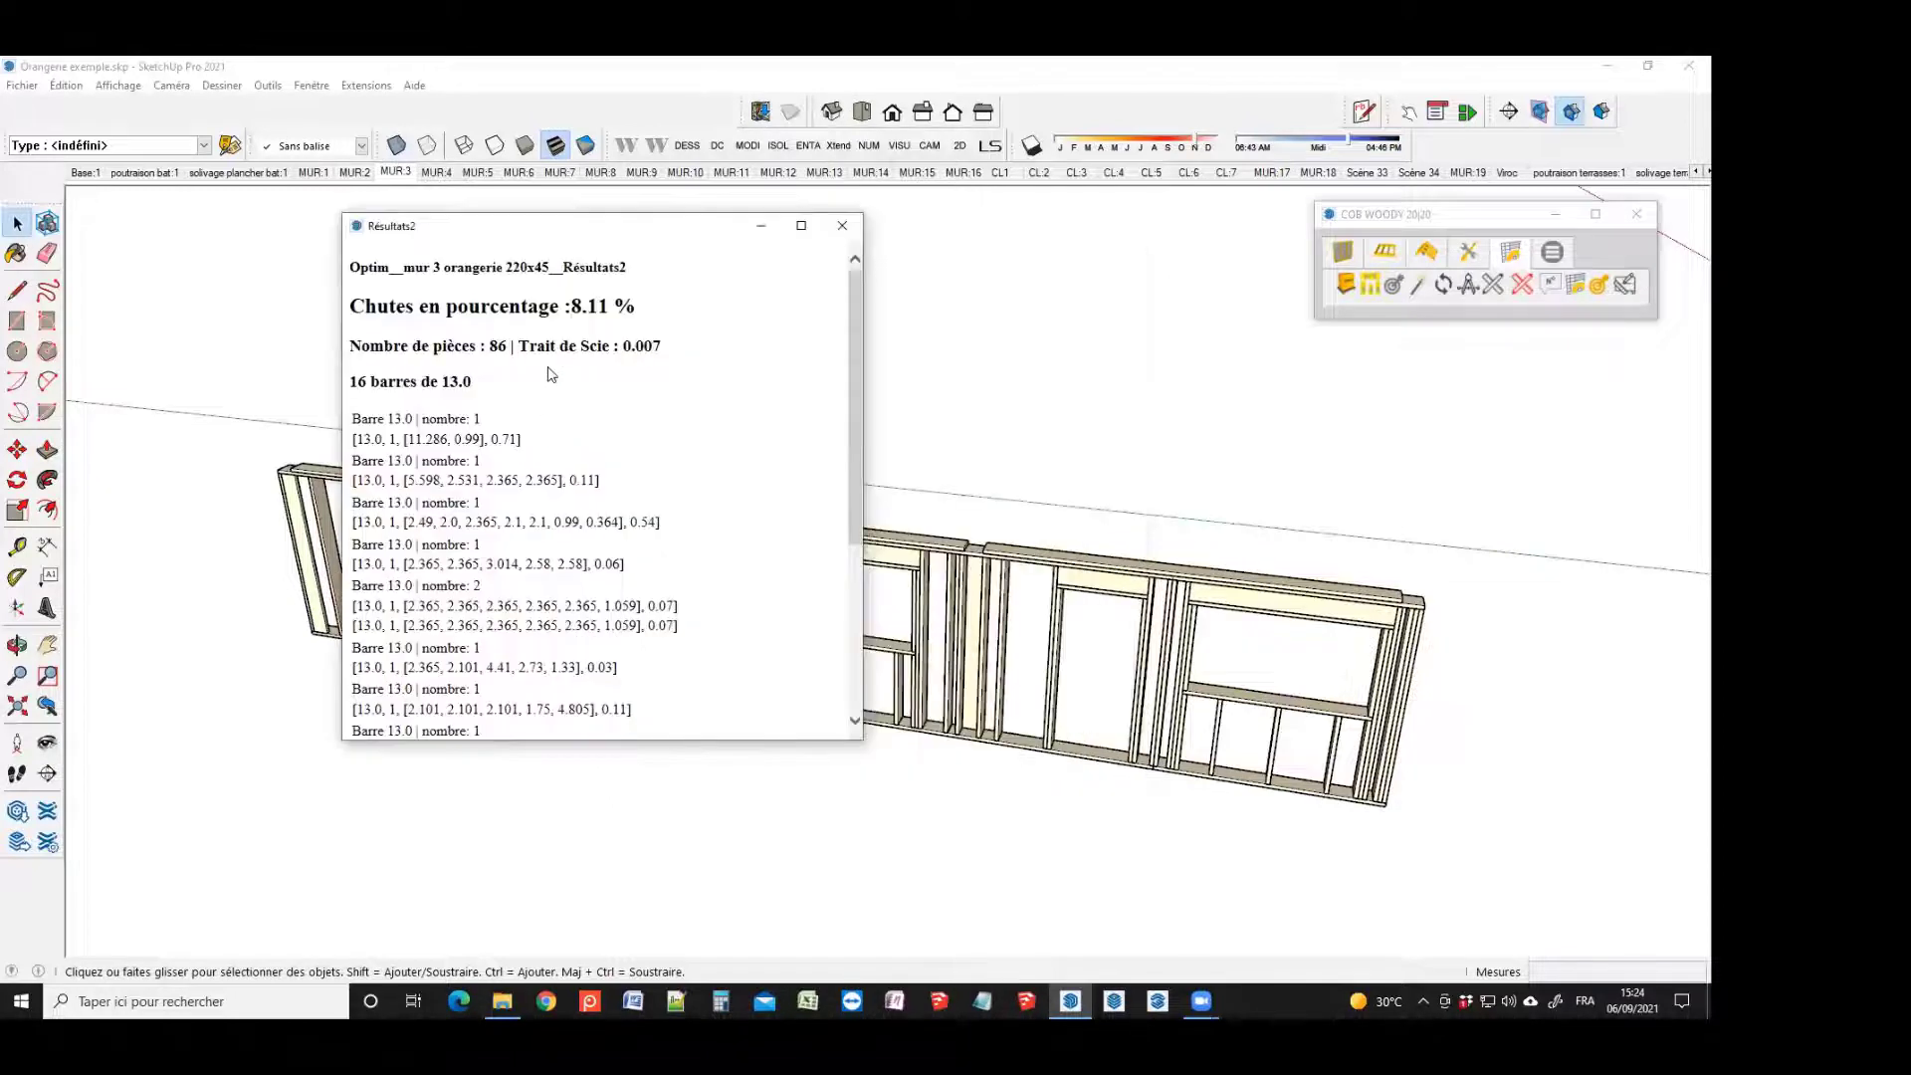
left_click_drag(626, 267, 618, 267)
left_click(621, 269)
scroll(572, 337, "down", 3)
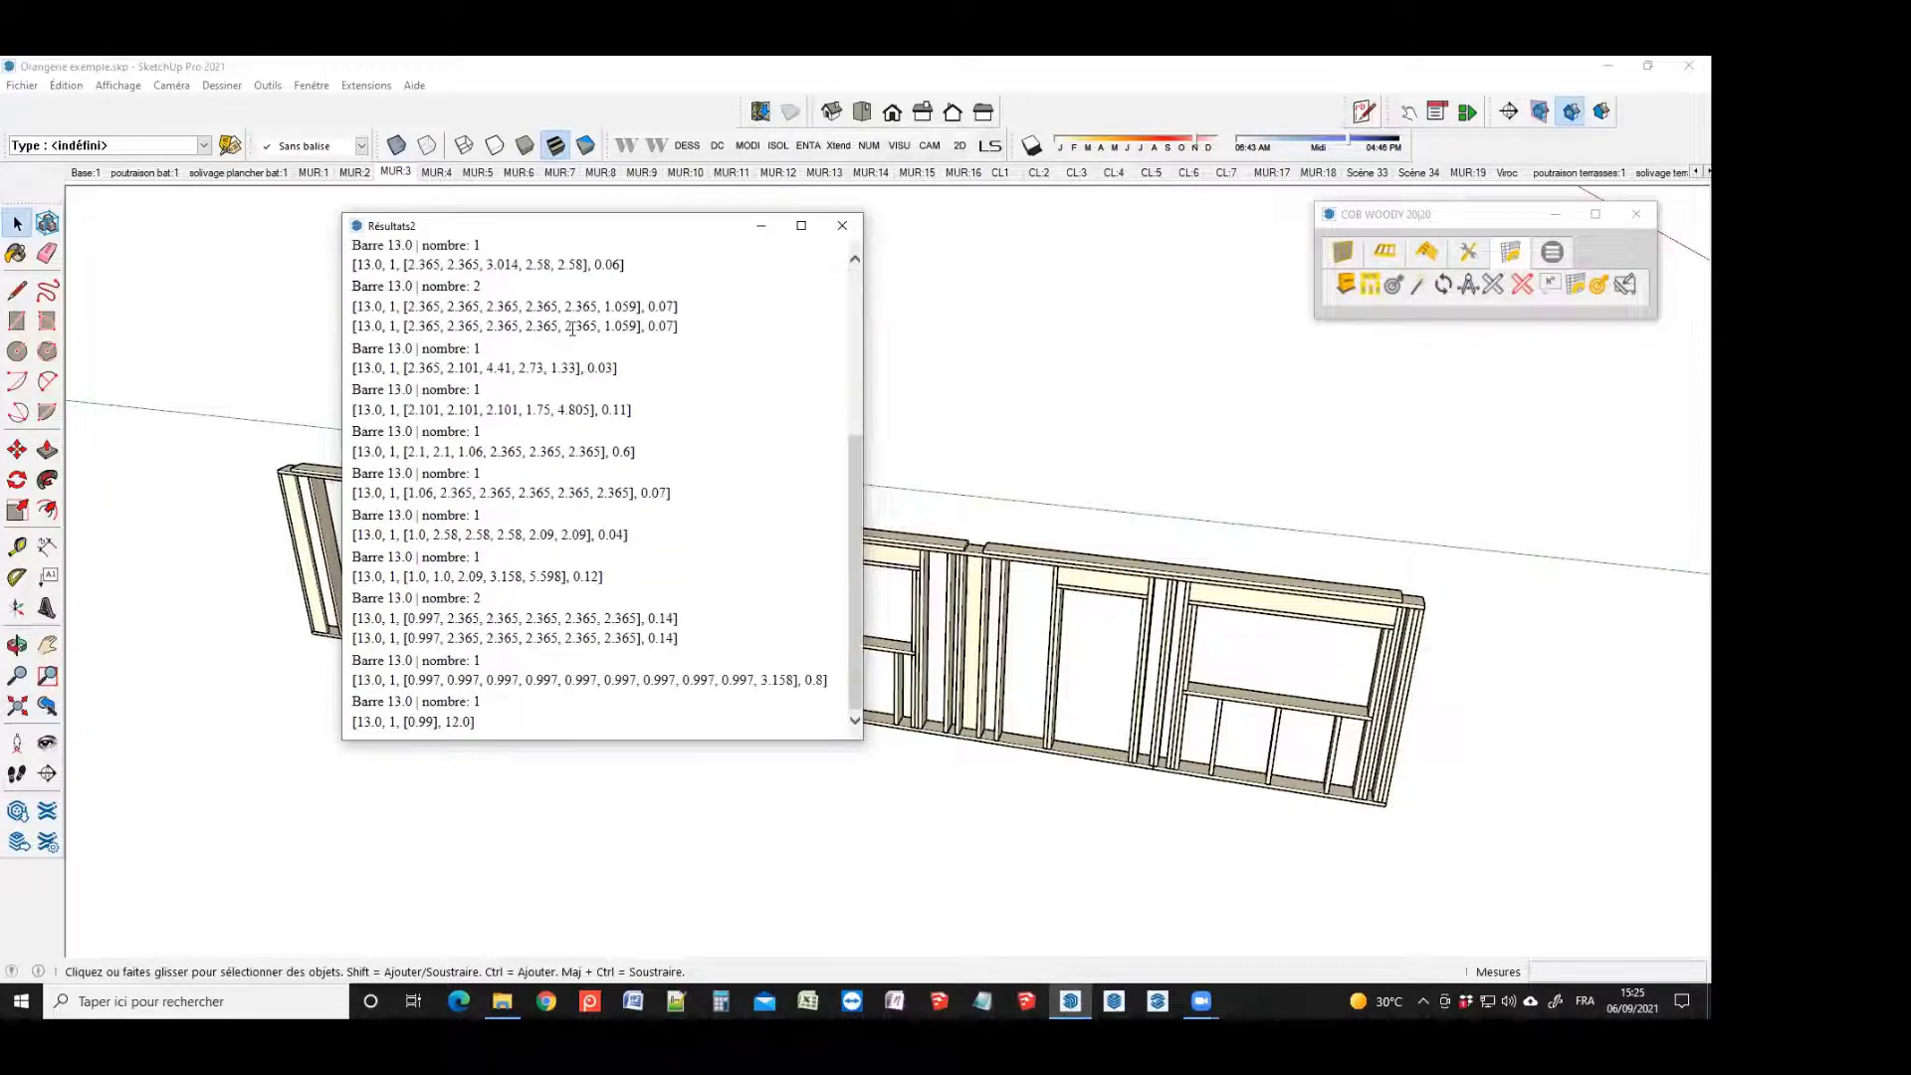
scroll(572, 331, "up", 3)
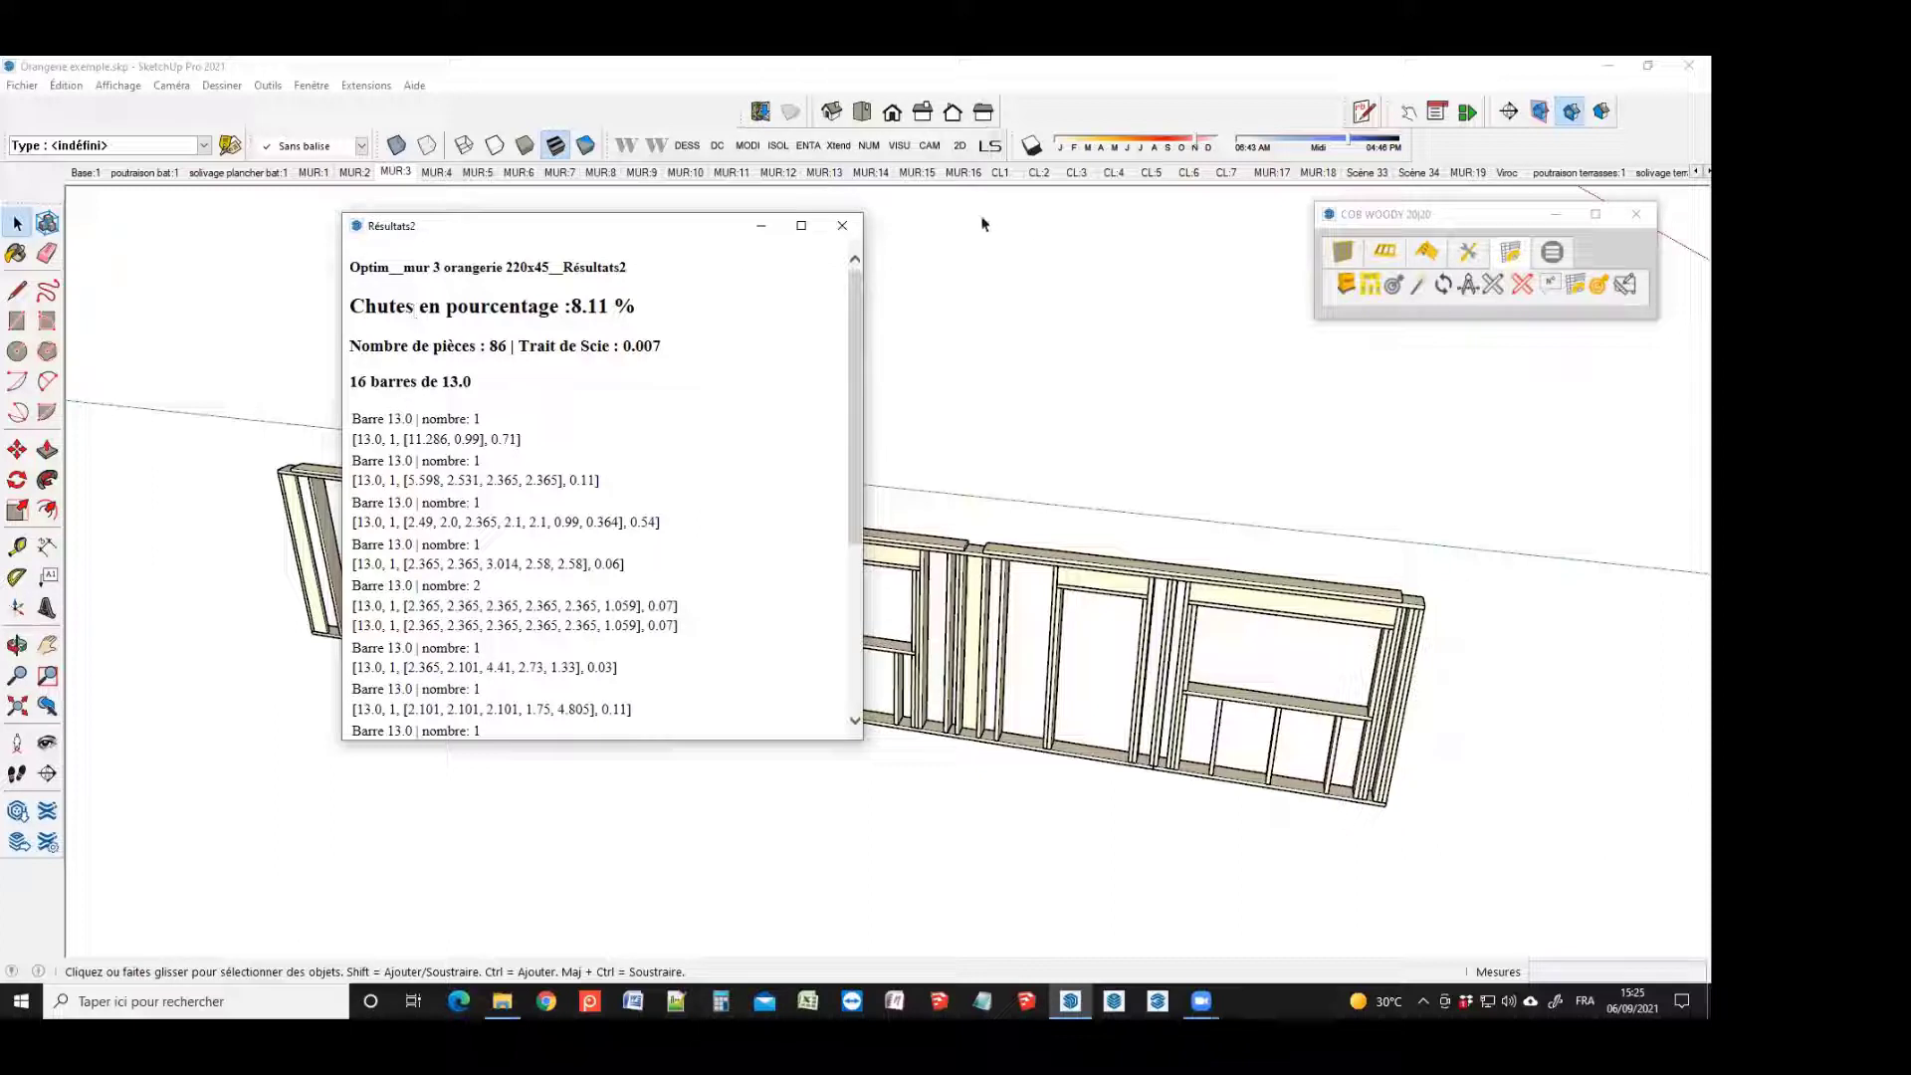
left_click(850, 231)
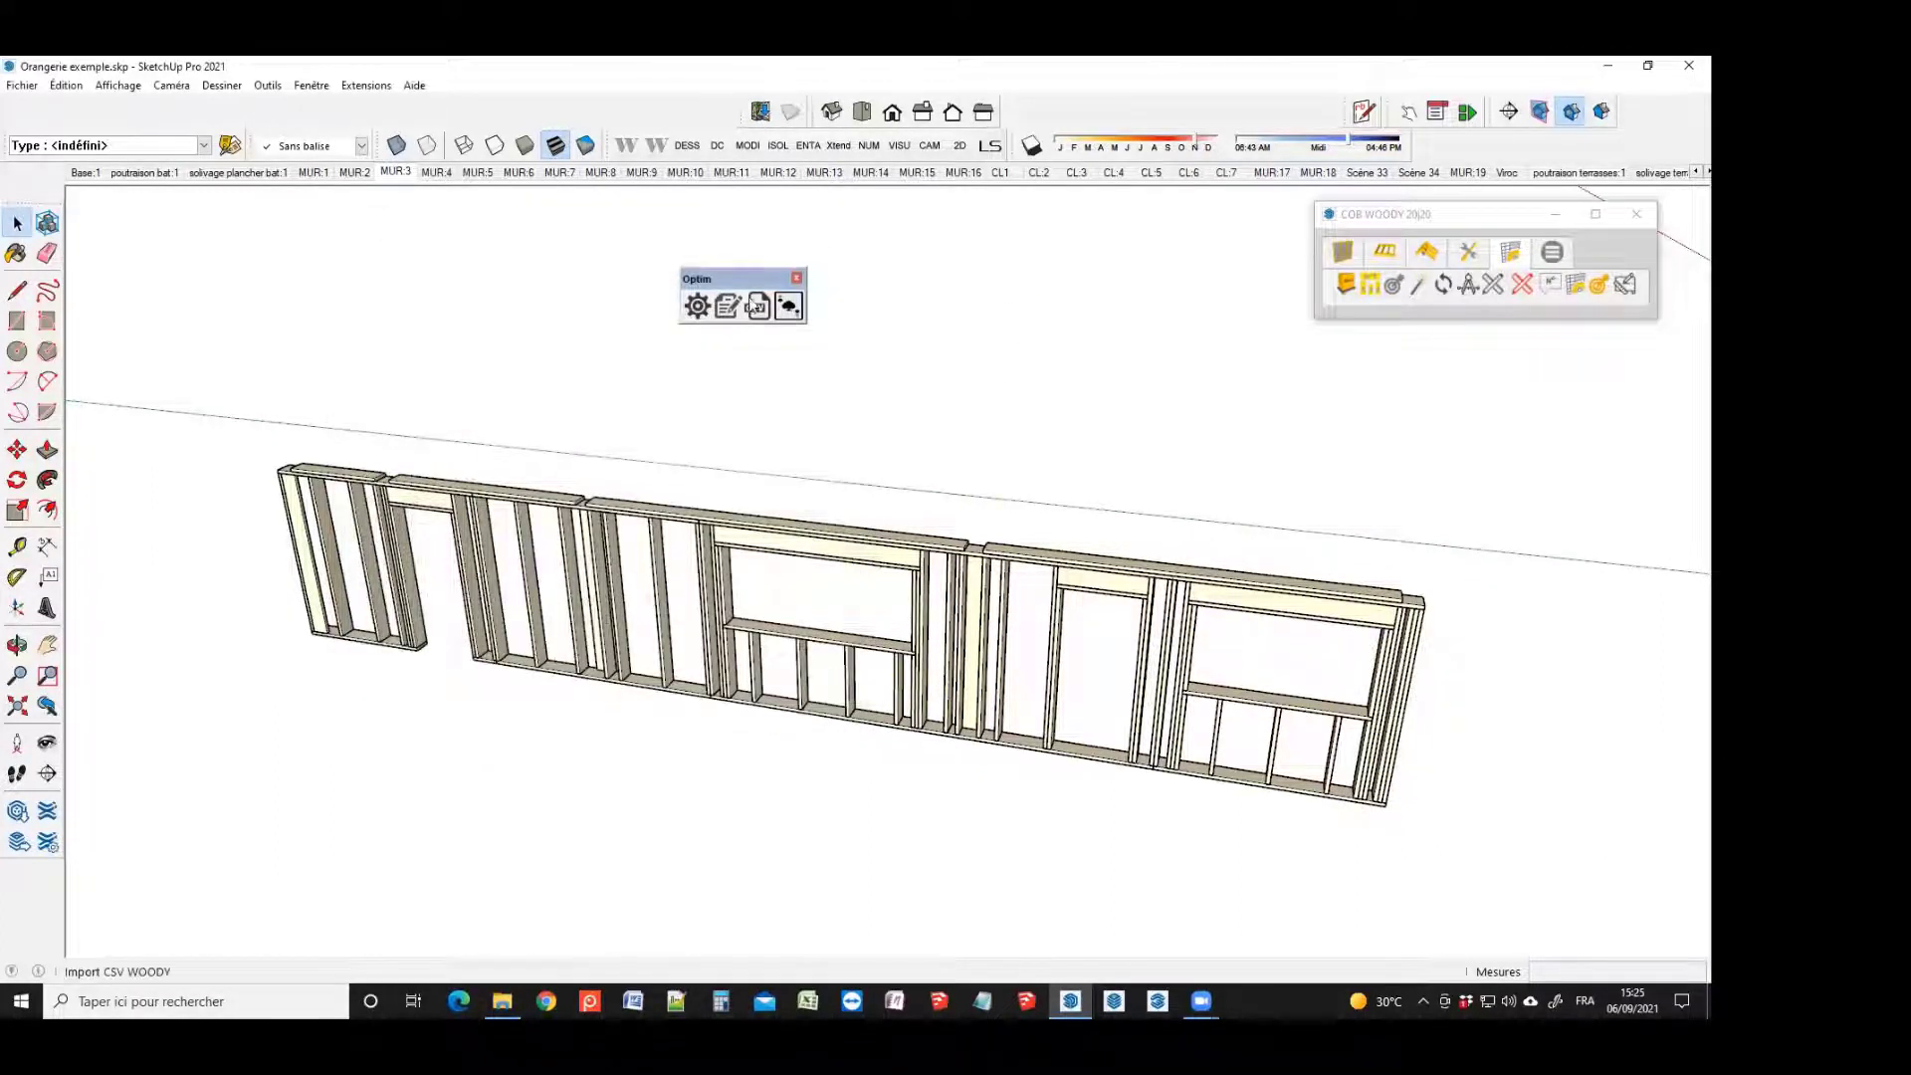
Rerun the optimisation on "FT__mur 3 orangerie 220x45.csv" and save the results to the Bureau under the proposed Résultats3 name
left_click(771, 309)
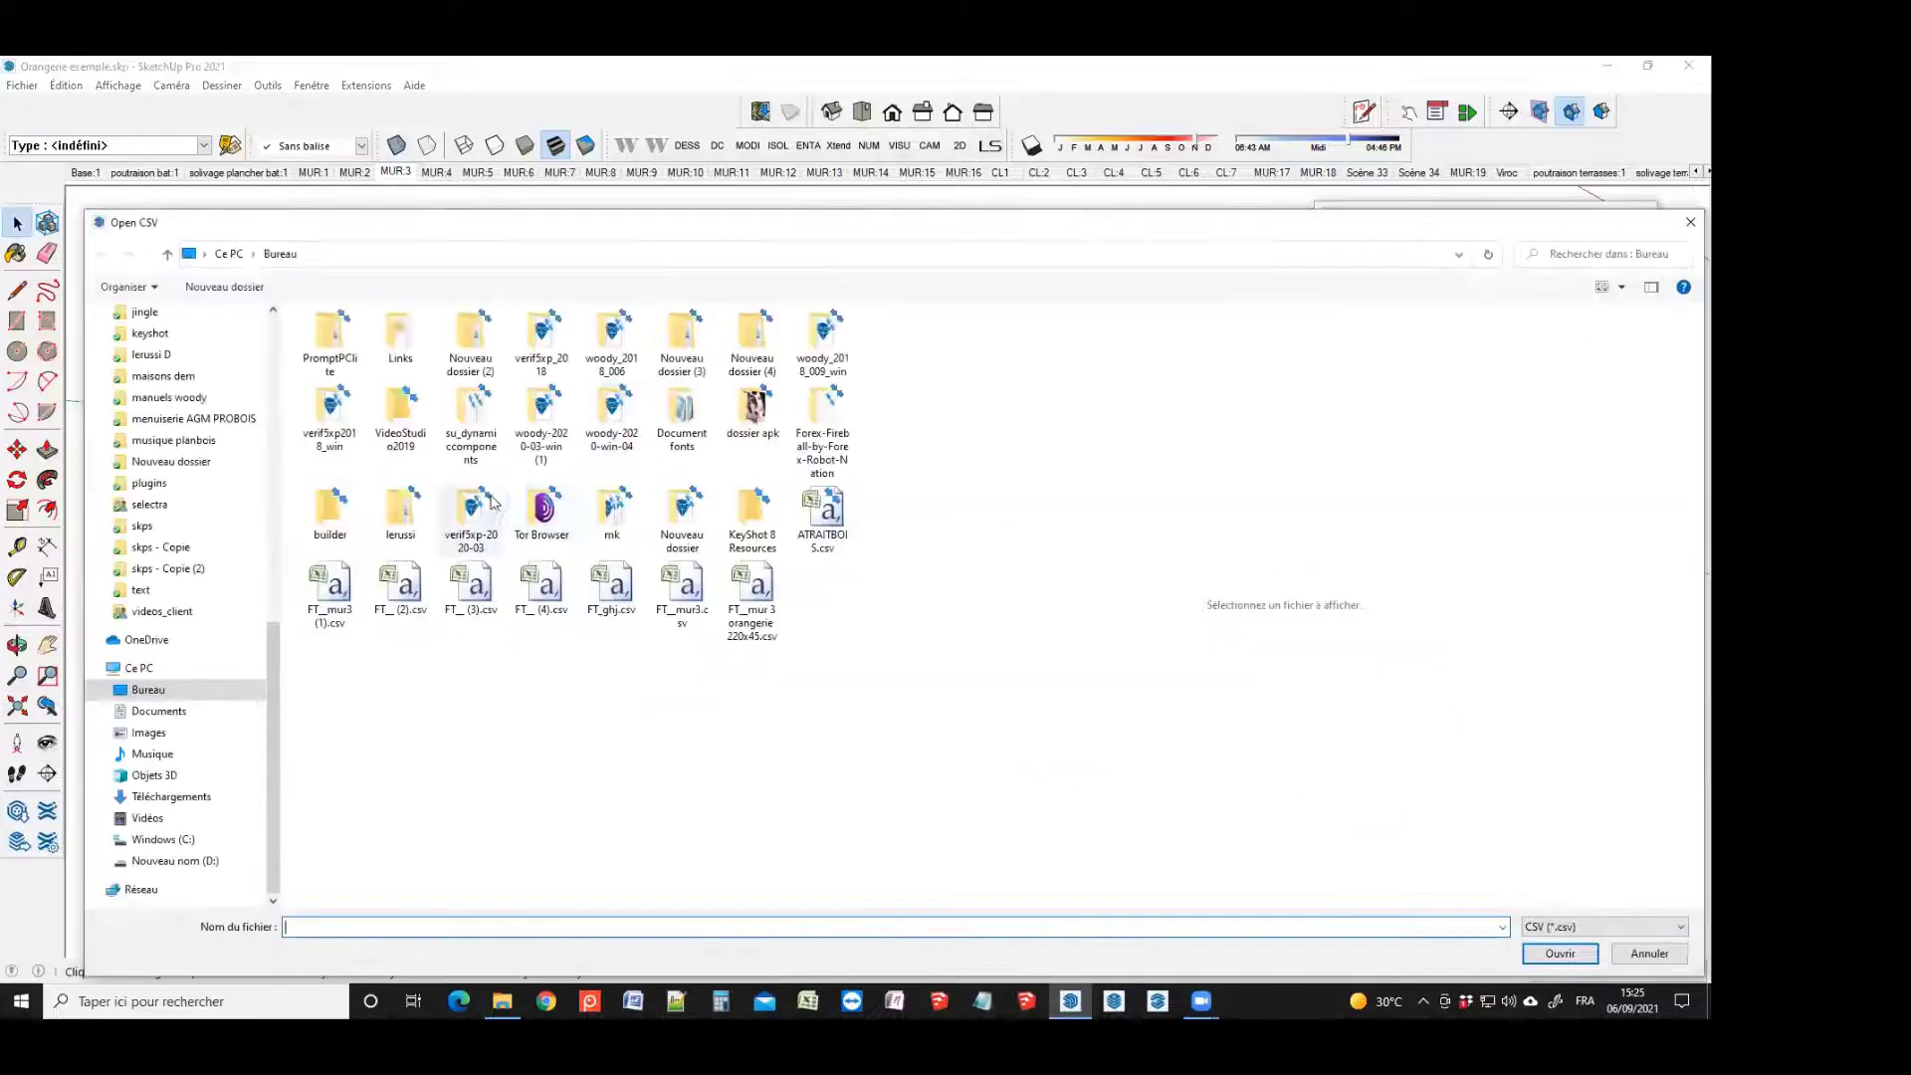
left_click(752, 598)
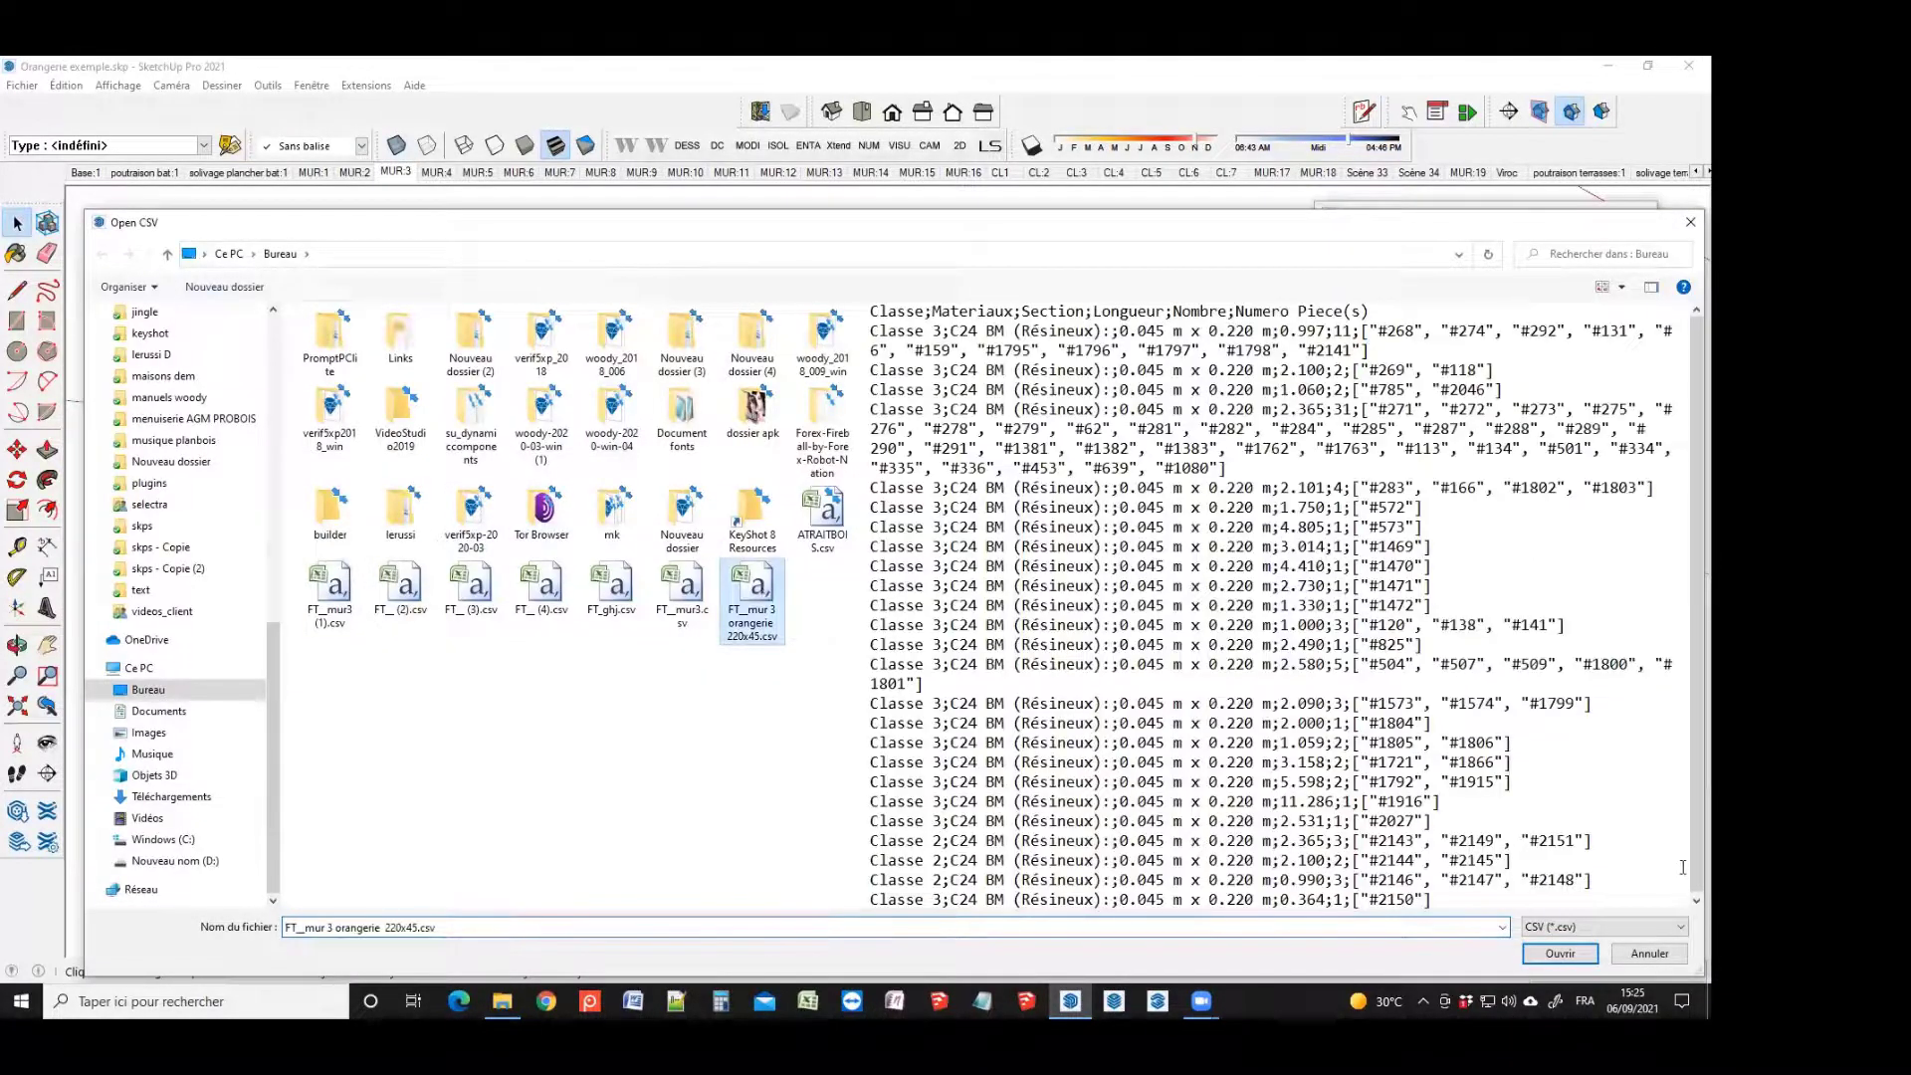
left_click(1559, 954)
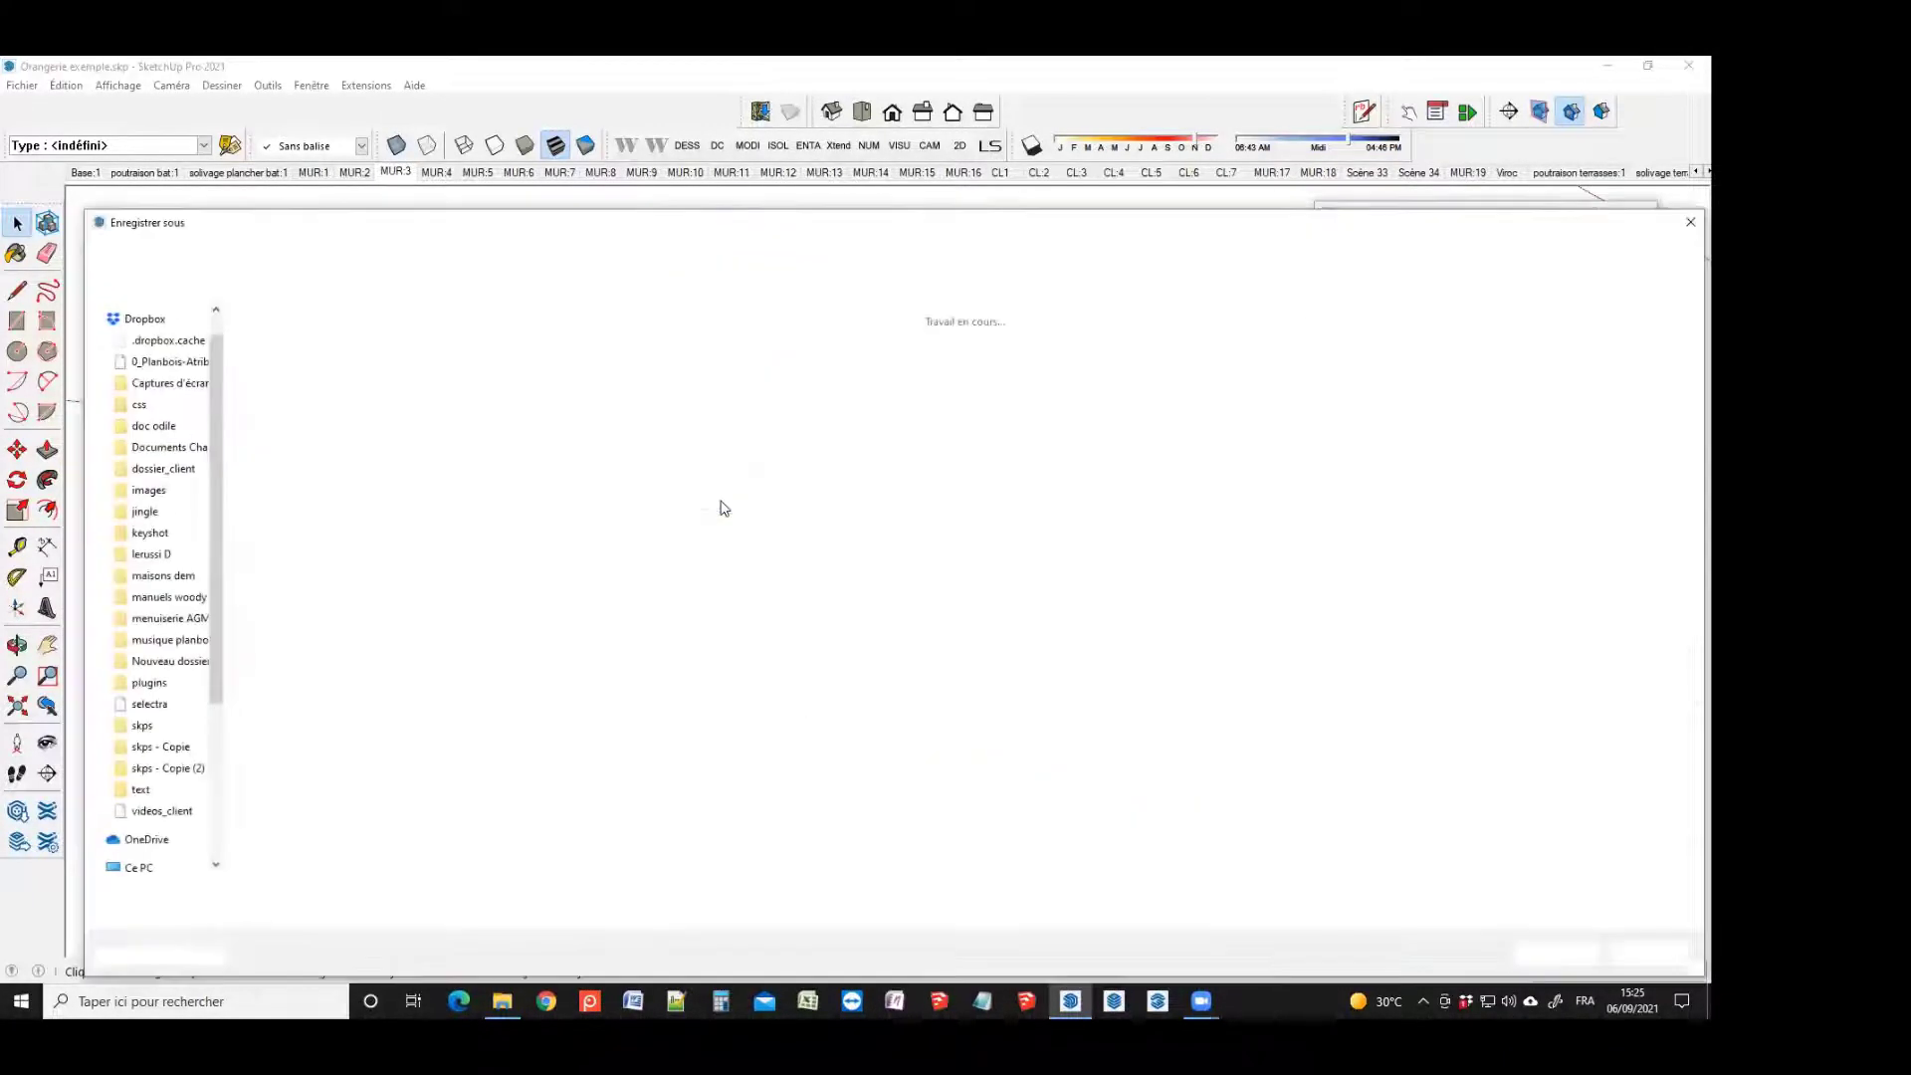
left_click(1555, 954)
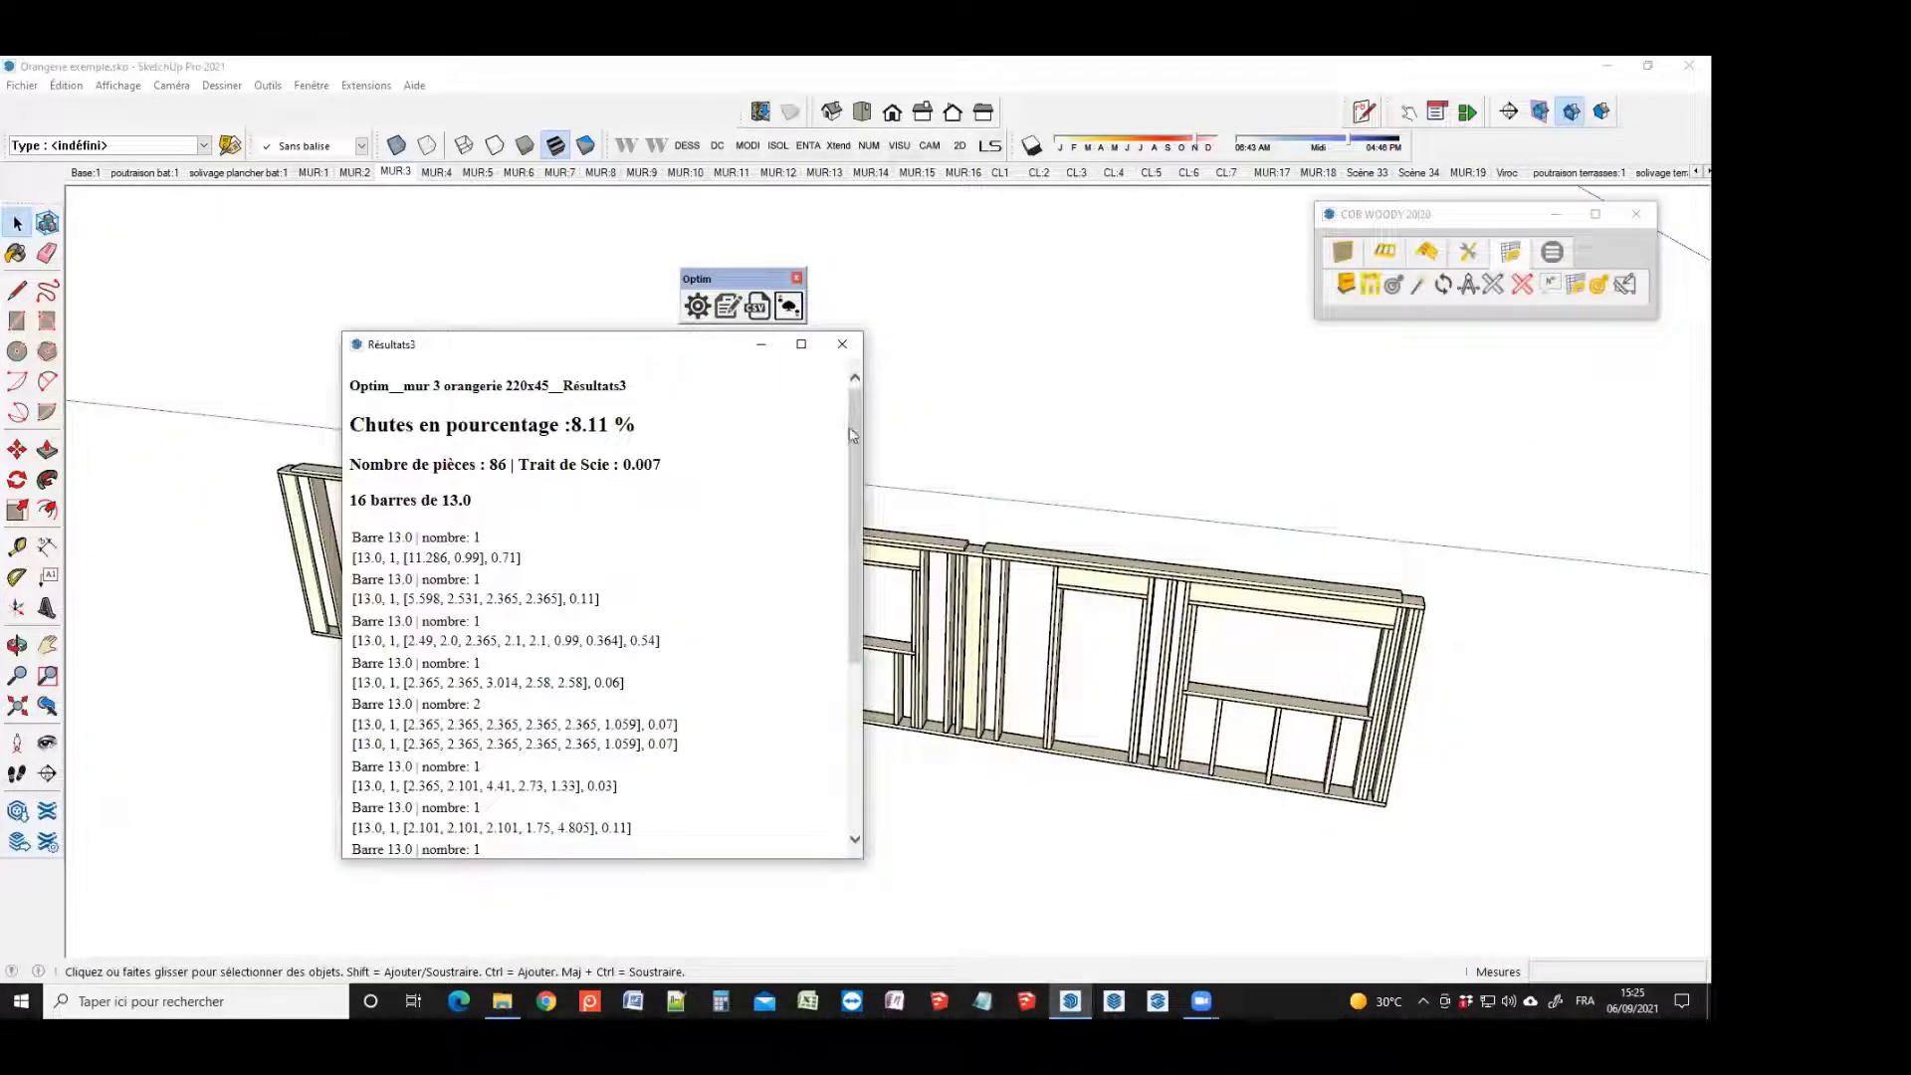
Check the waste percentage in the Résultats3 report and close it
mouse_move(854, 435)
left_mouse_down()
mouse_move(819, 640)
mouse_move(837, 453)
left_mouse_up()
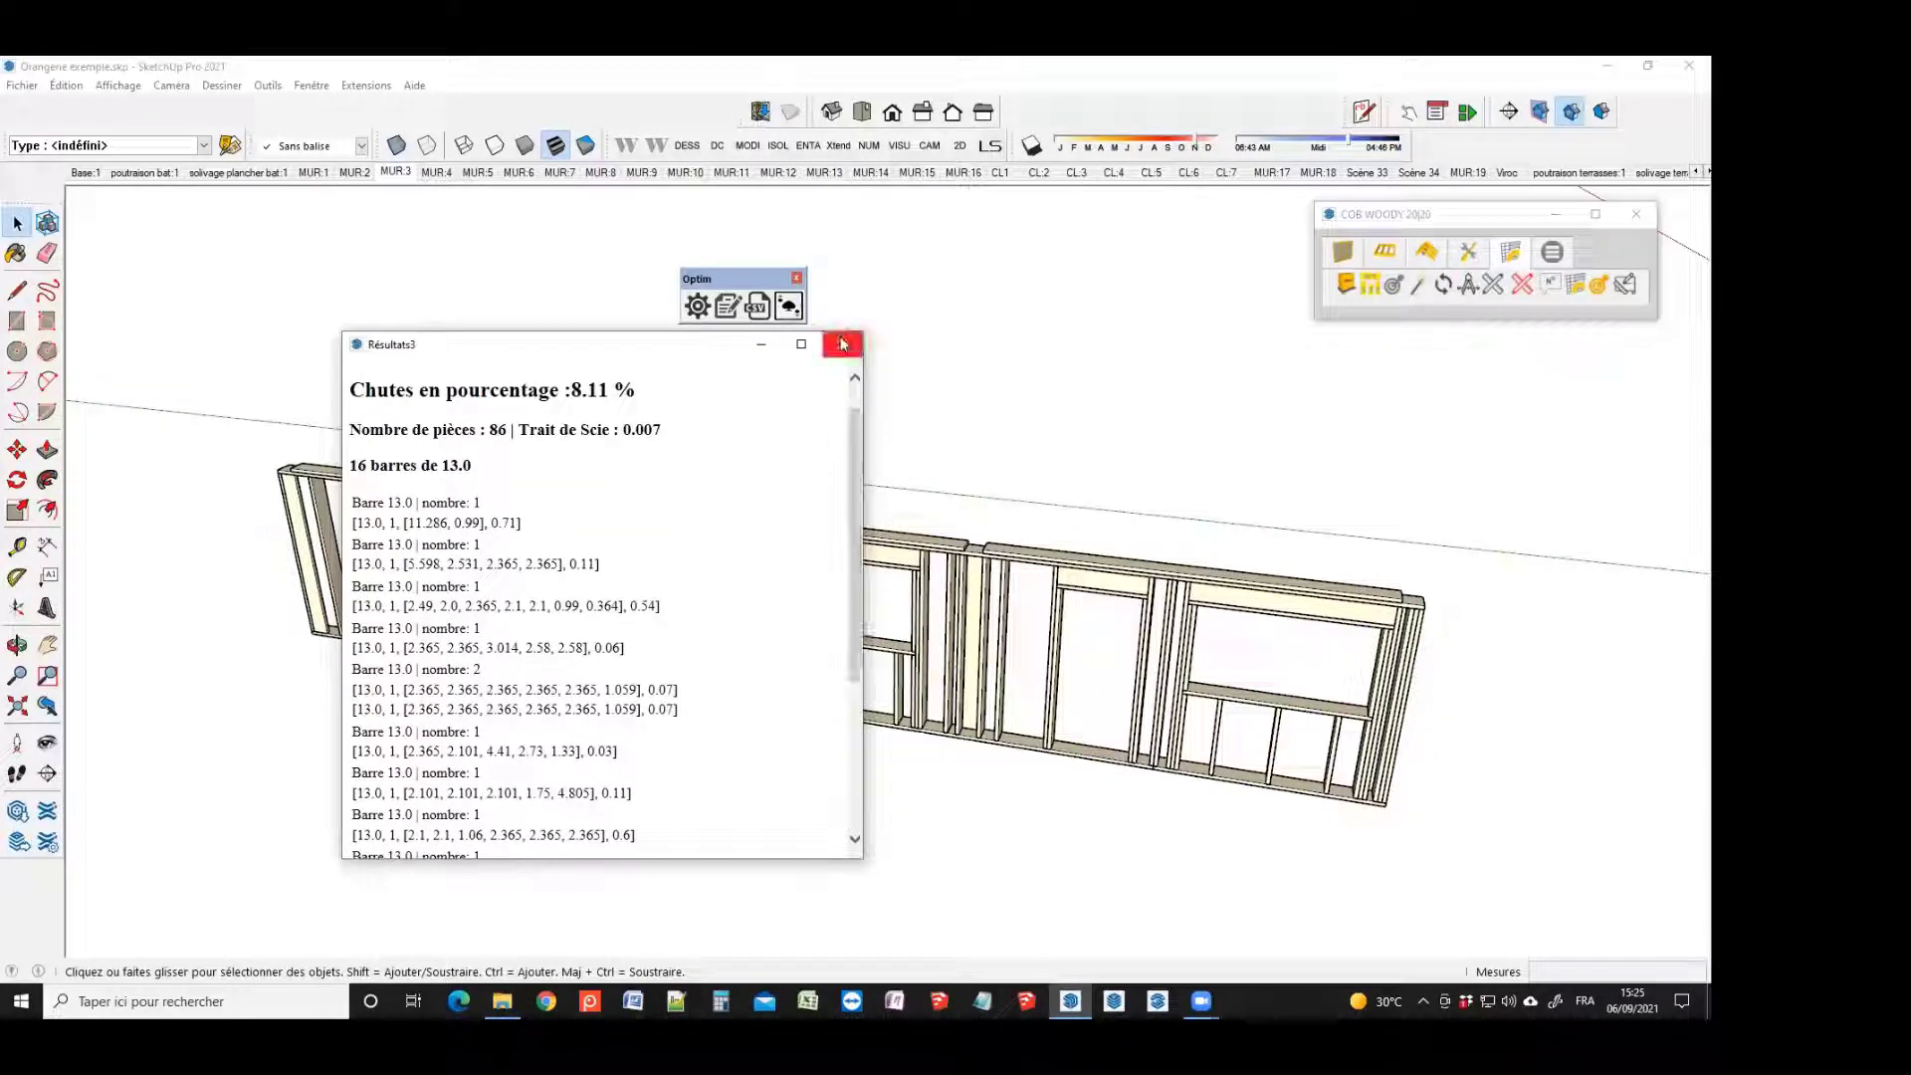
left_click_drag(350, 389, 614, 395)
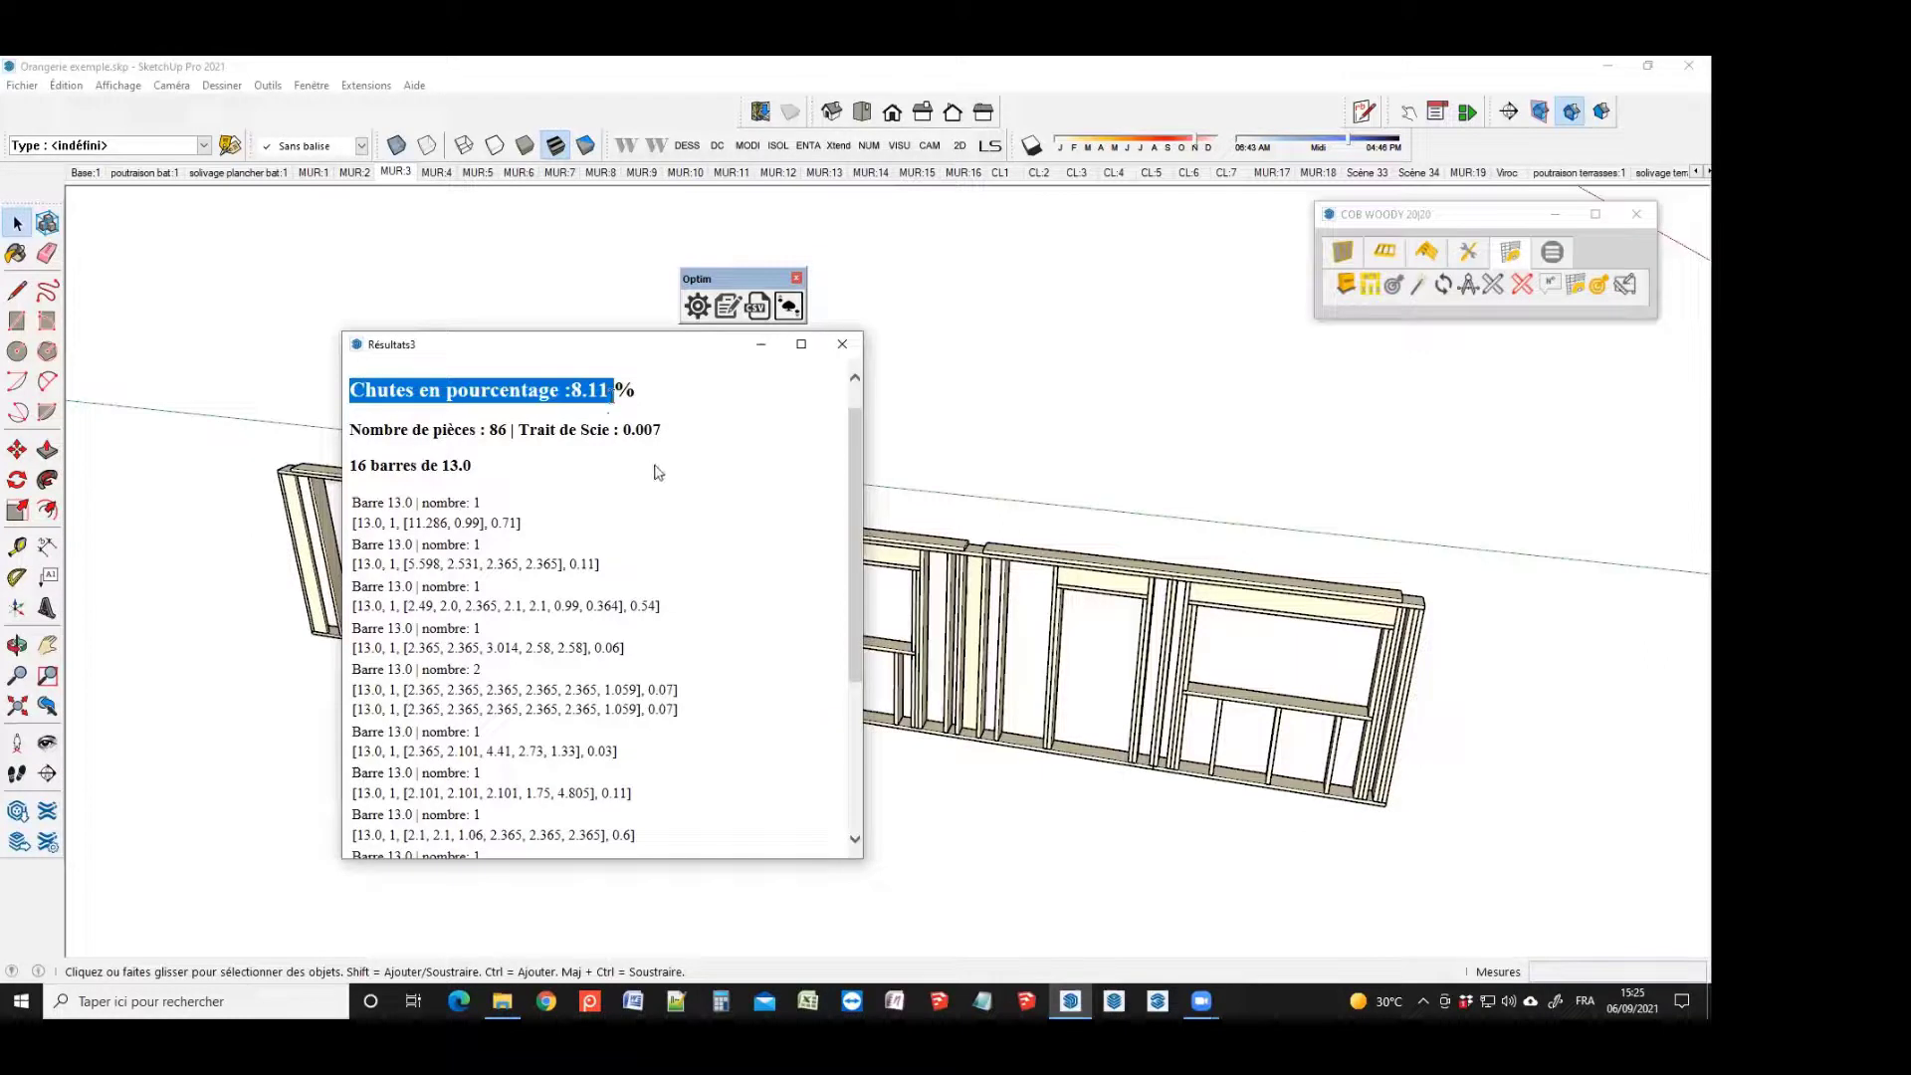
left_click(848, 348)
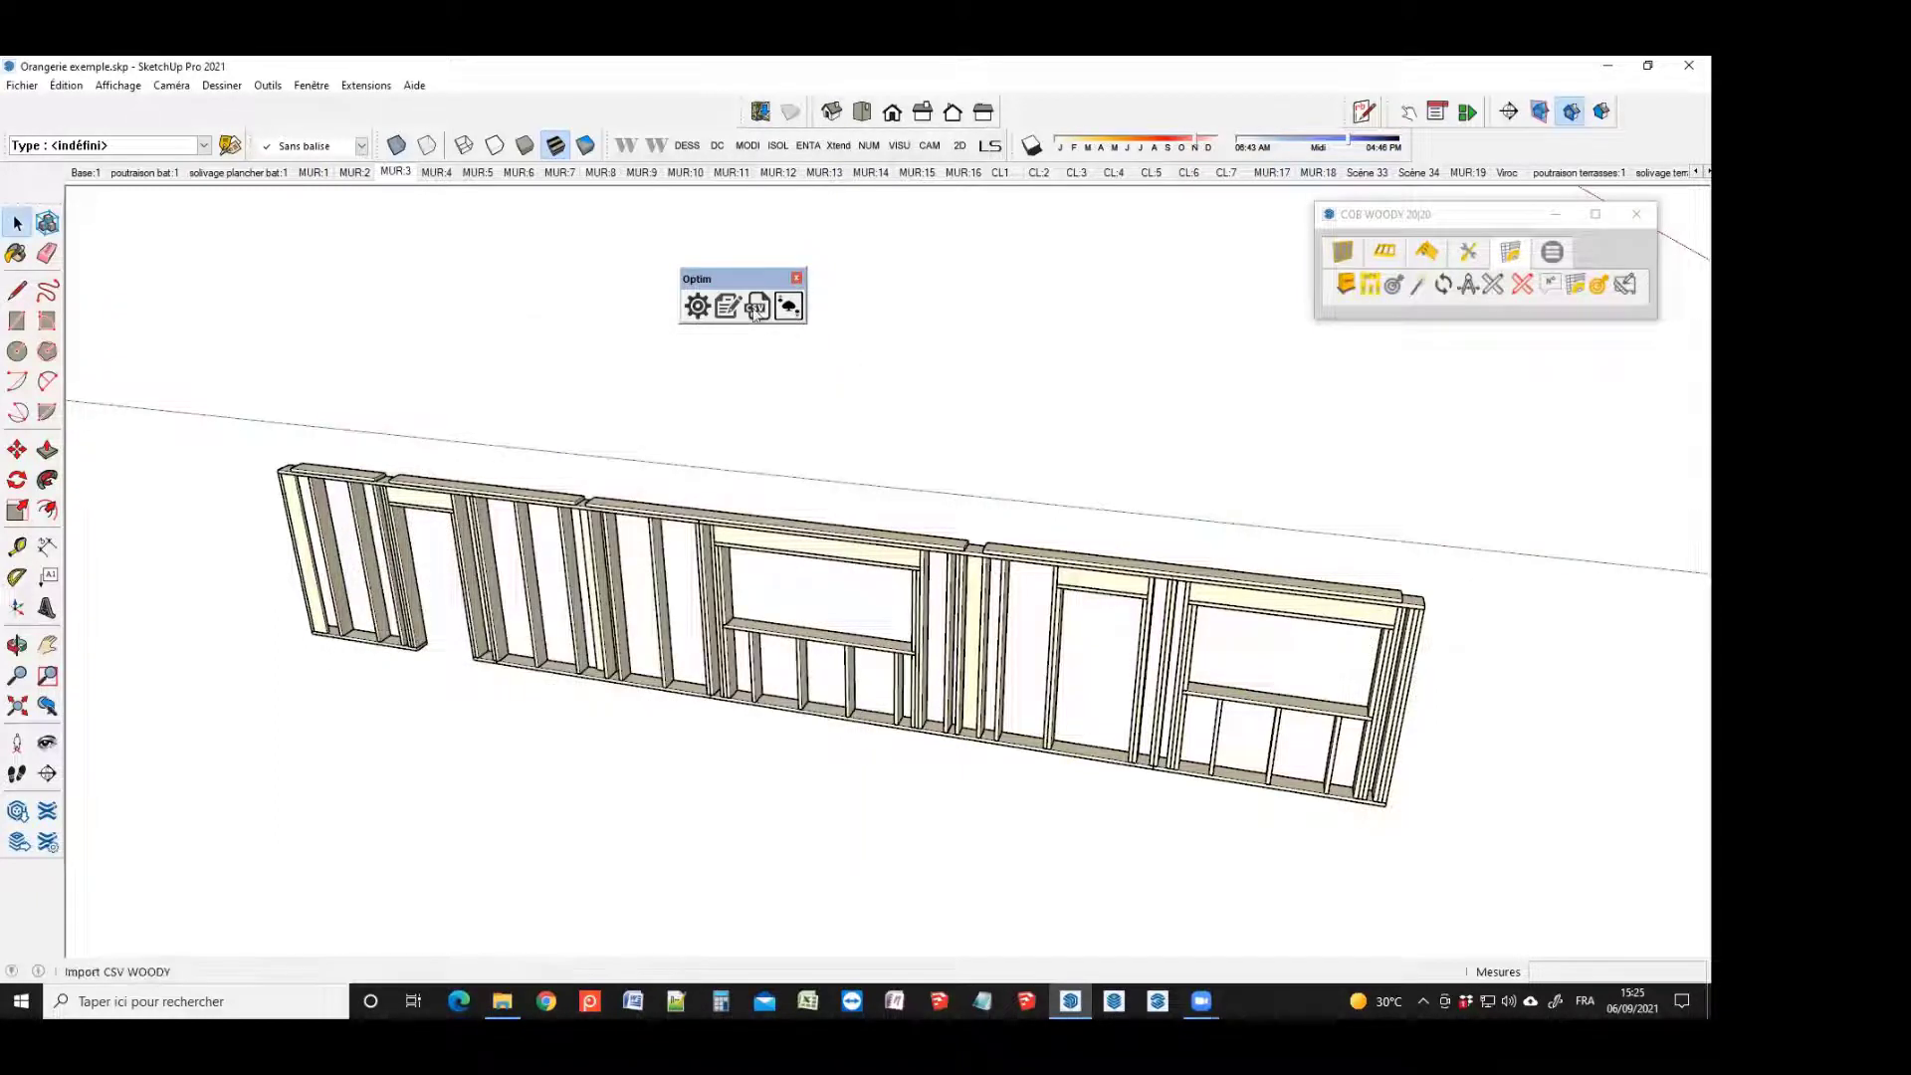
Confirm the cutting parameters with bars of 13.0, a 0.007 saw kerf and Joker 4, and activate the Joker option
left_click(787, 308)
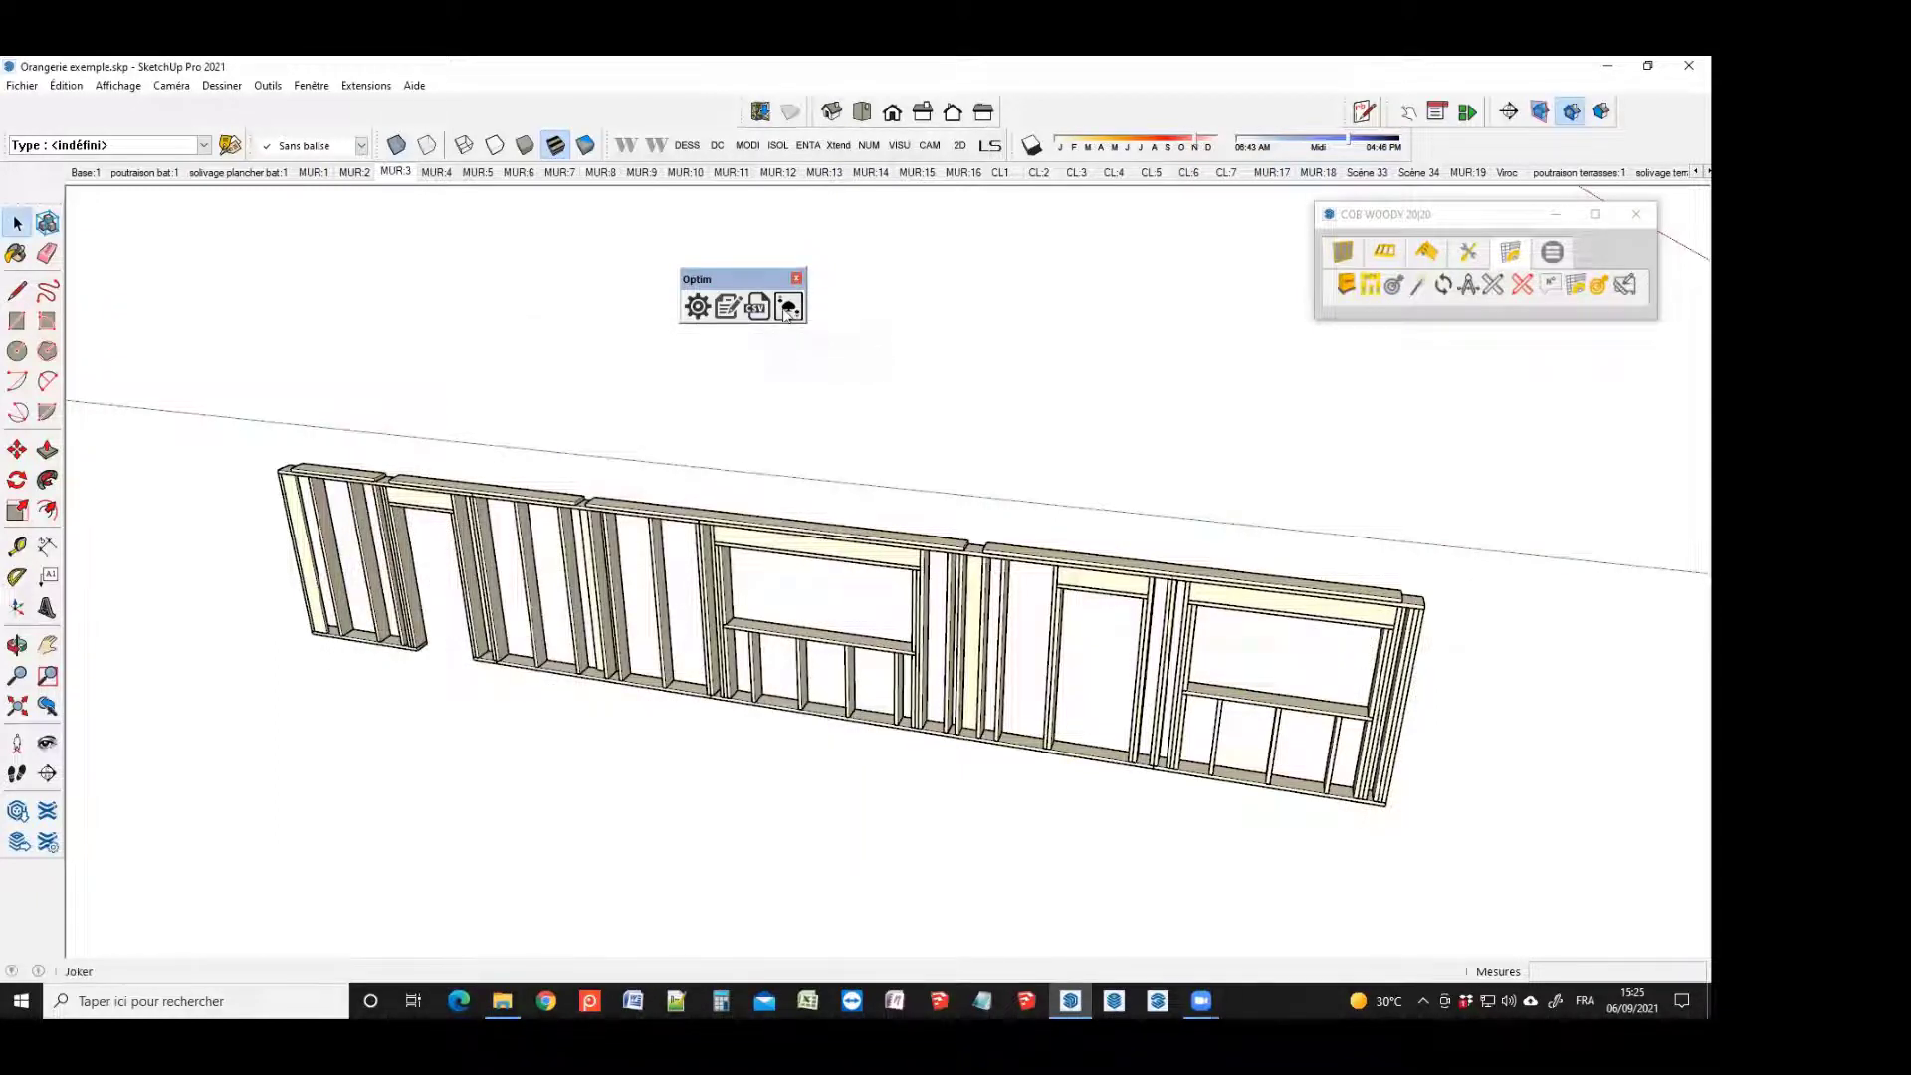
left_click(698, 307)
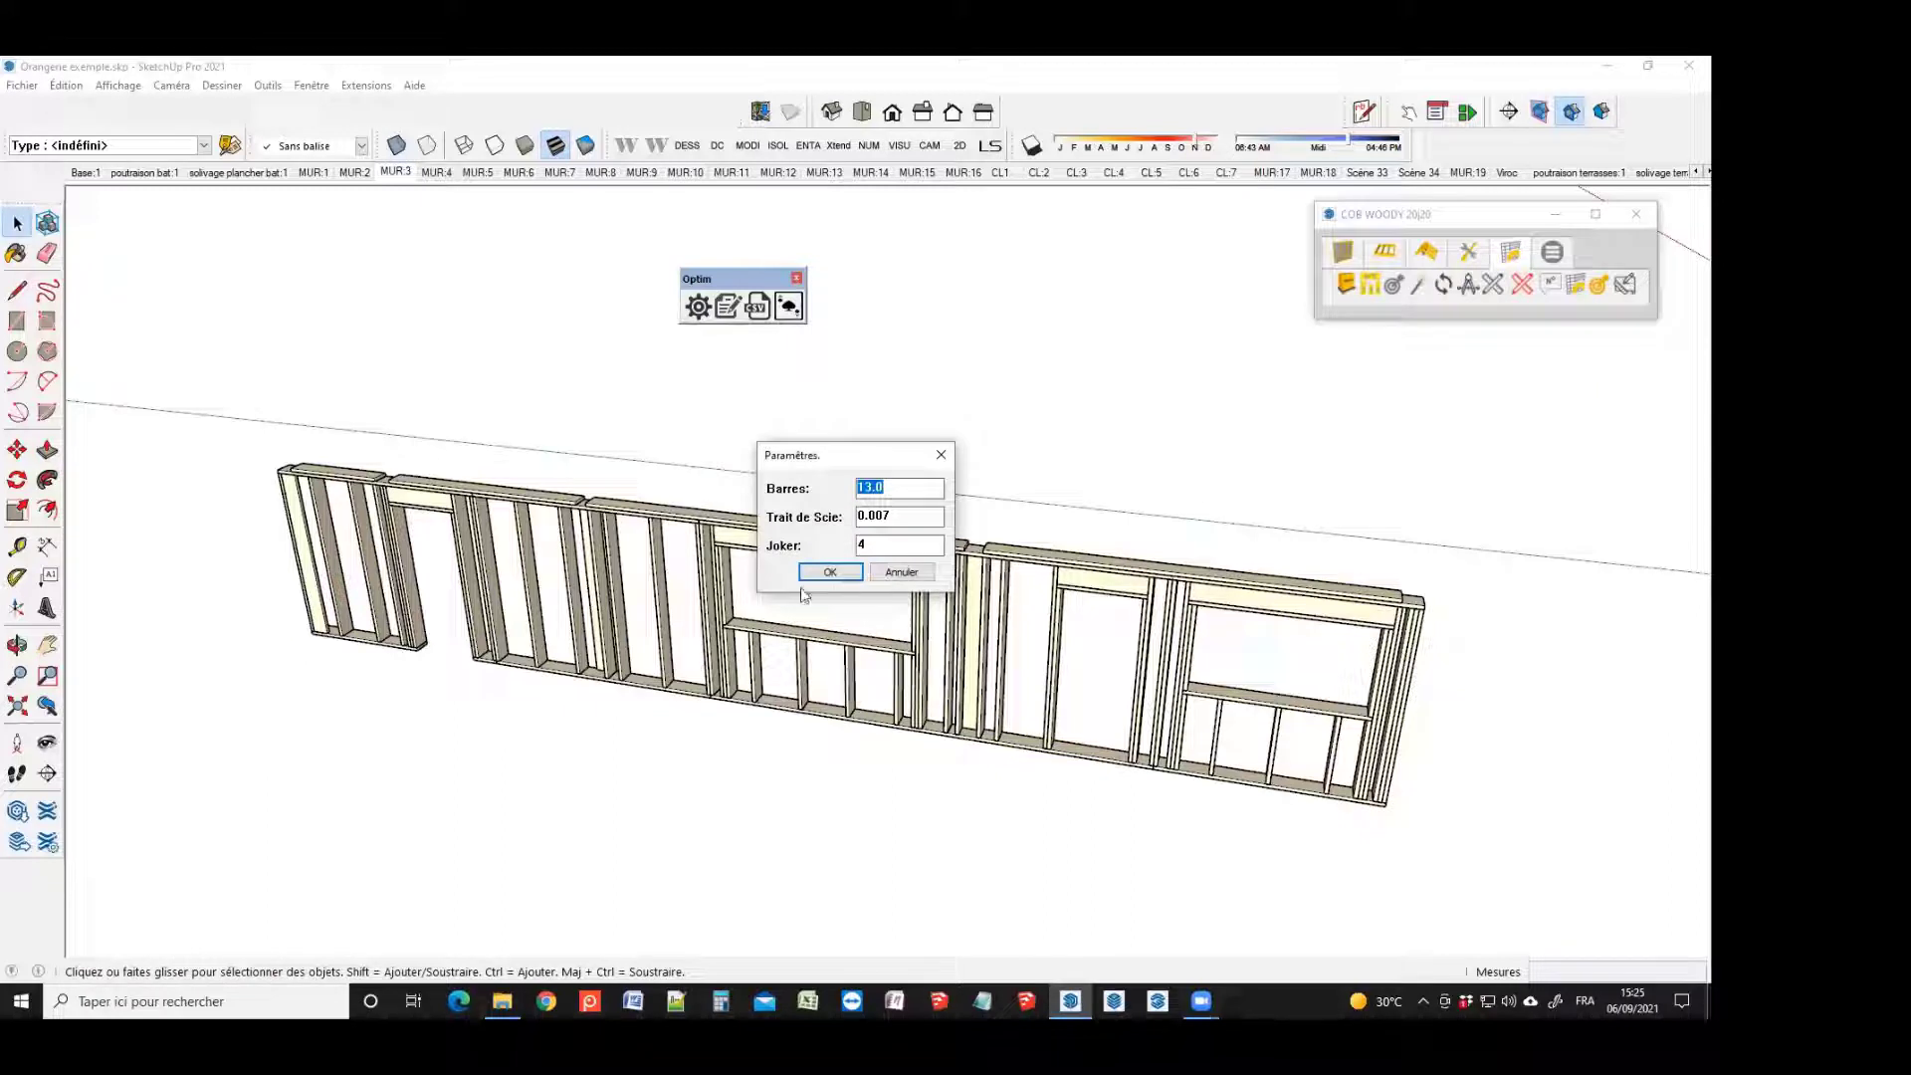
left_click(829, 572)
left_click(787, 309)
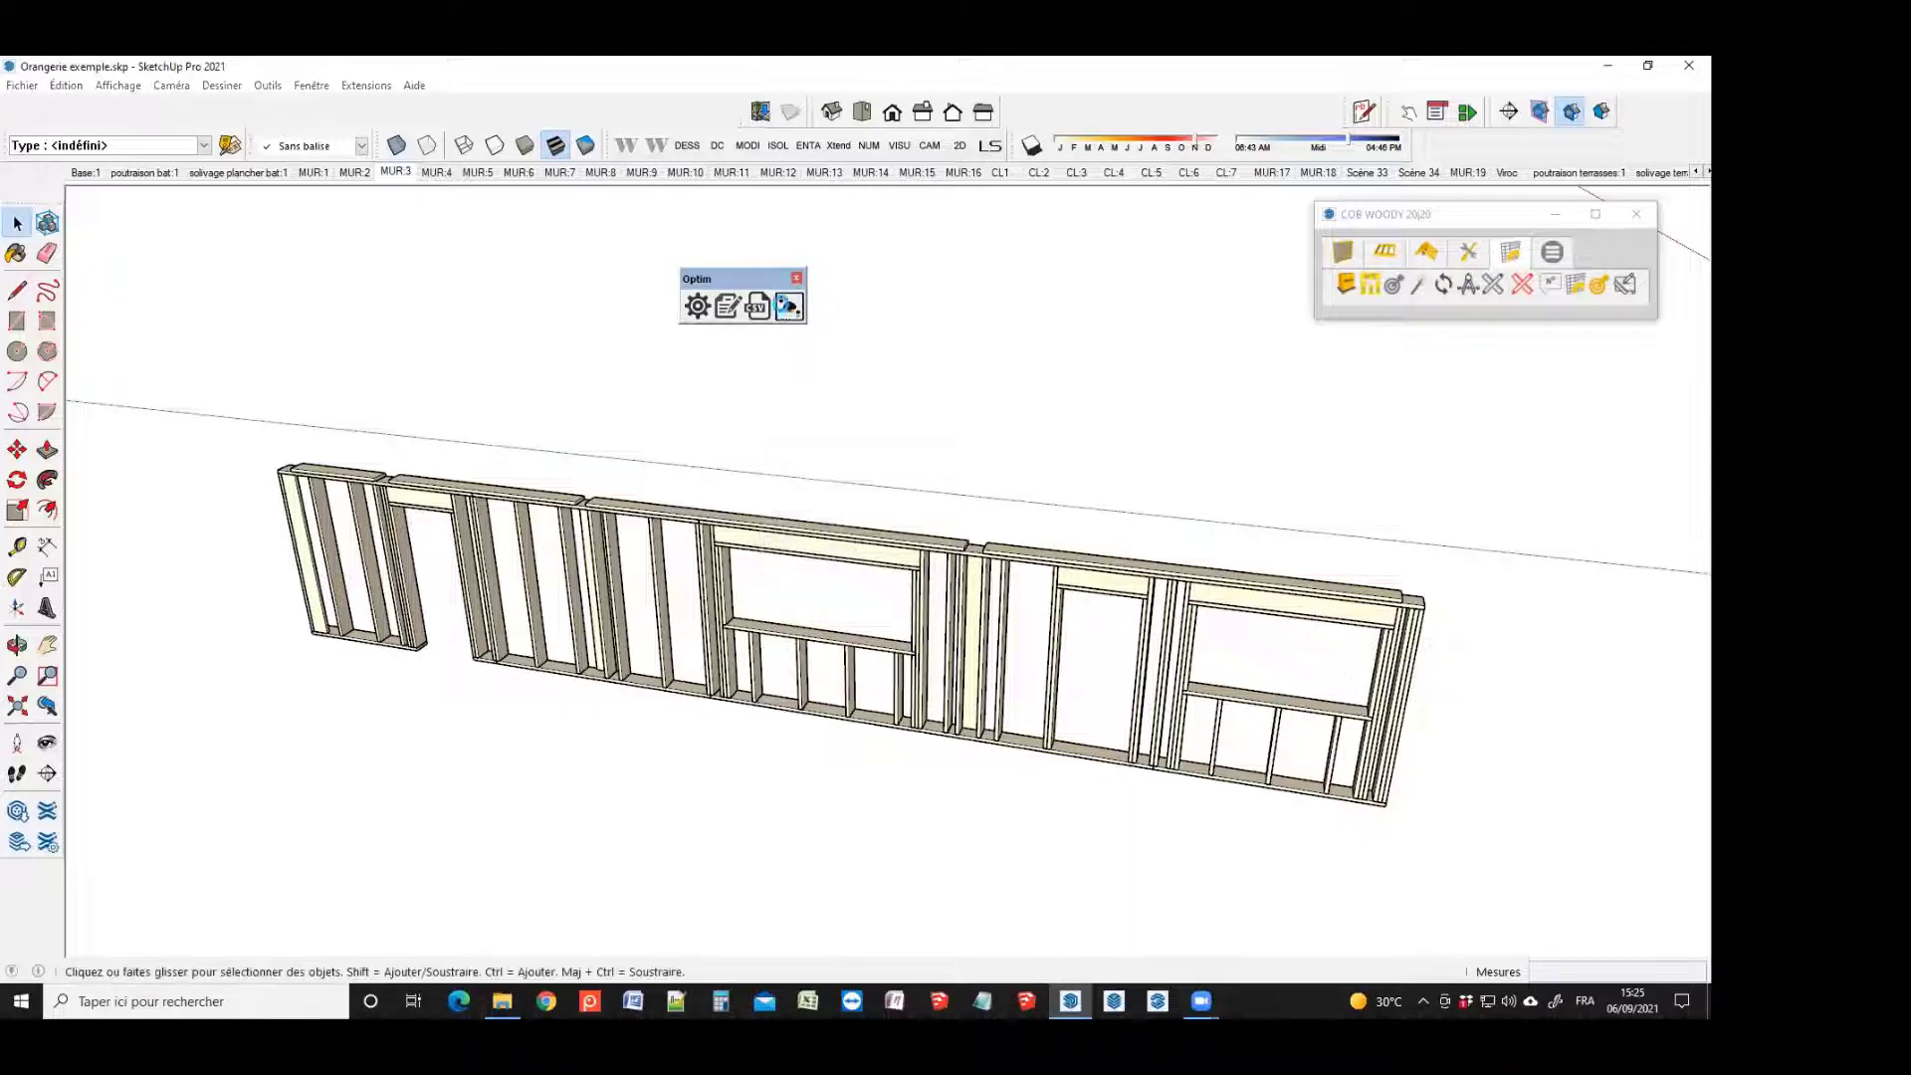
left_click(830, 567)
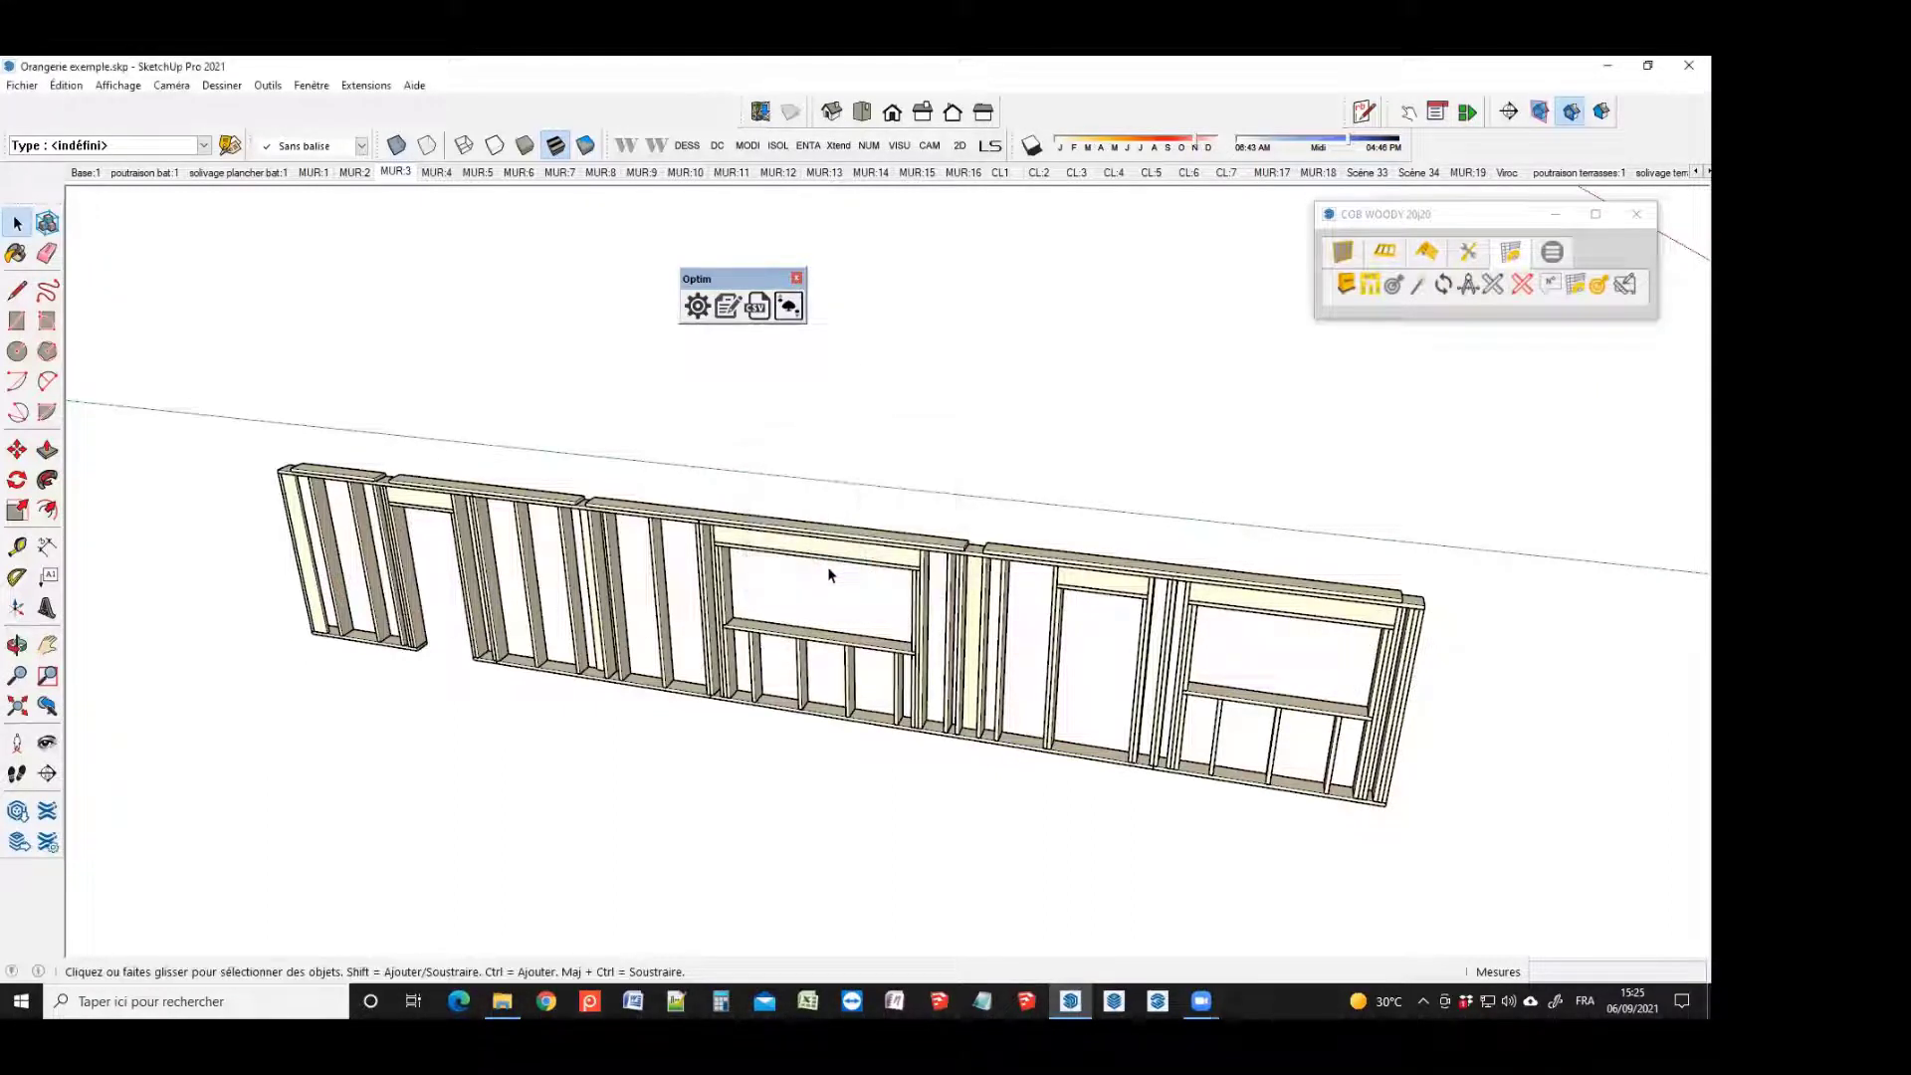
Optimise "FT__mur 3 orangerie 220x45.csv" with the Joker and save the results as "Optim__mur 3 orangerie 220x45__Résultats4.html" on the Bureau
left_click(757, 307)
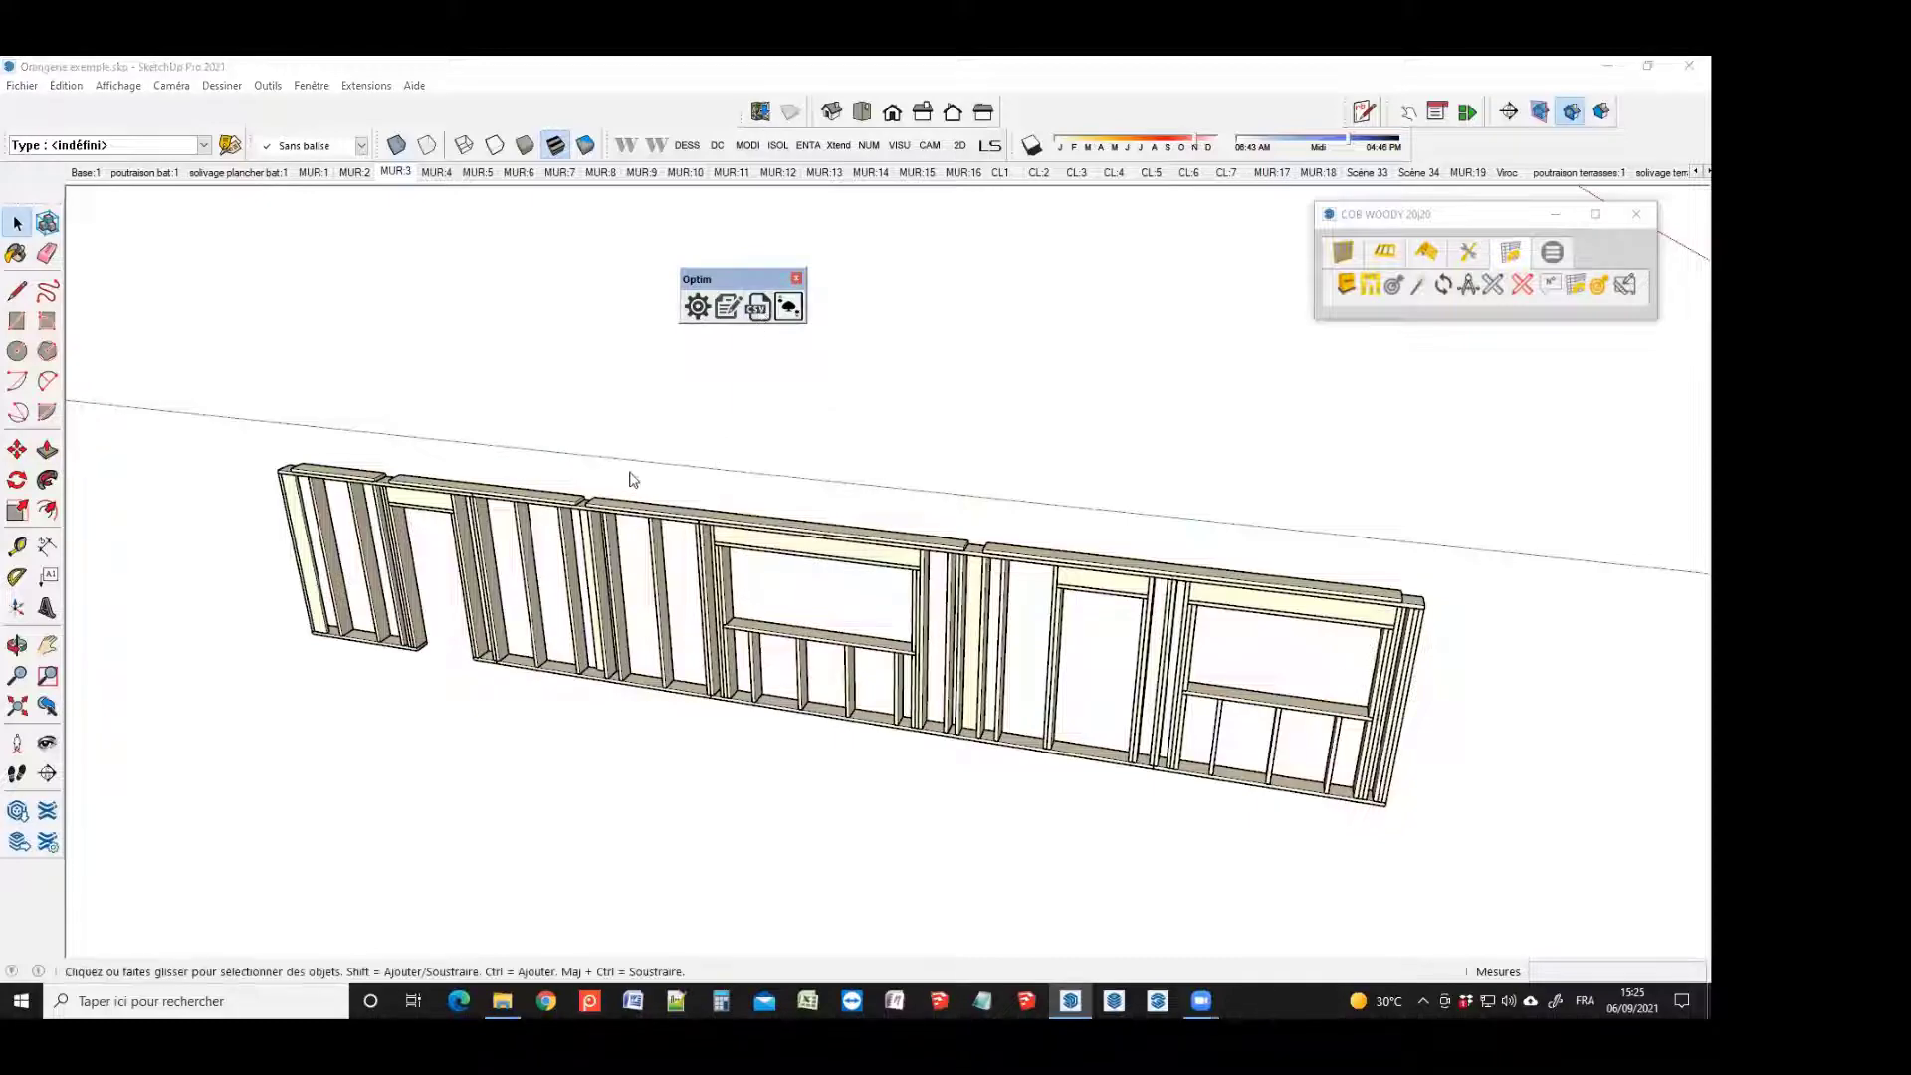
left_click(753, 595)
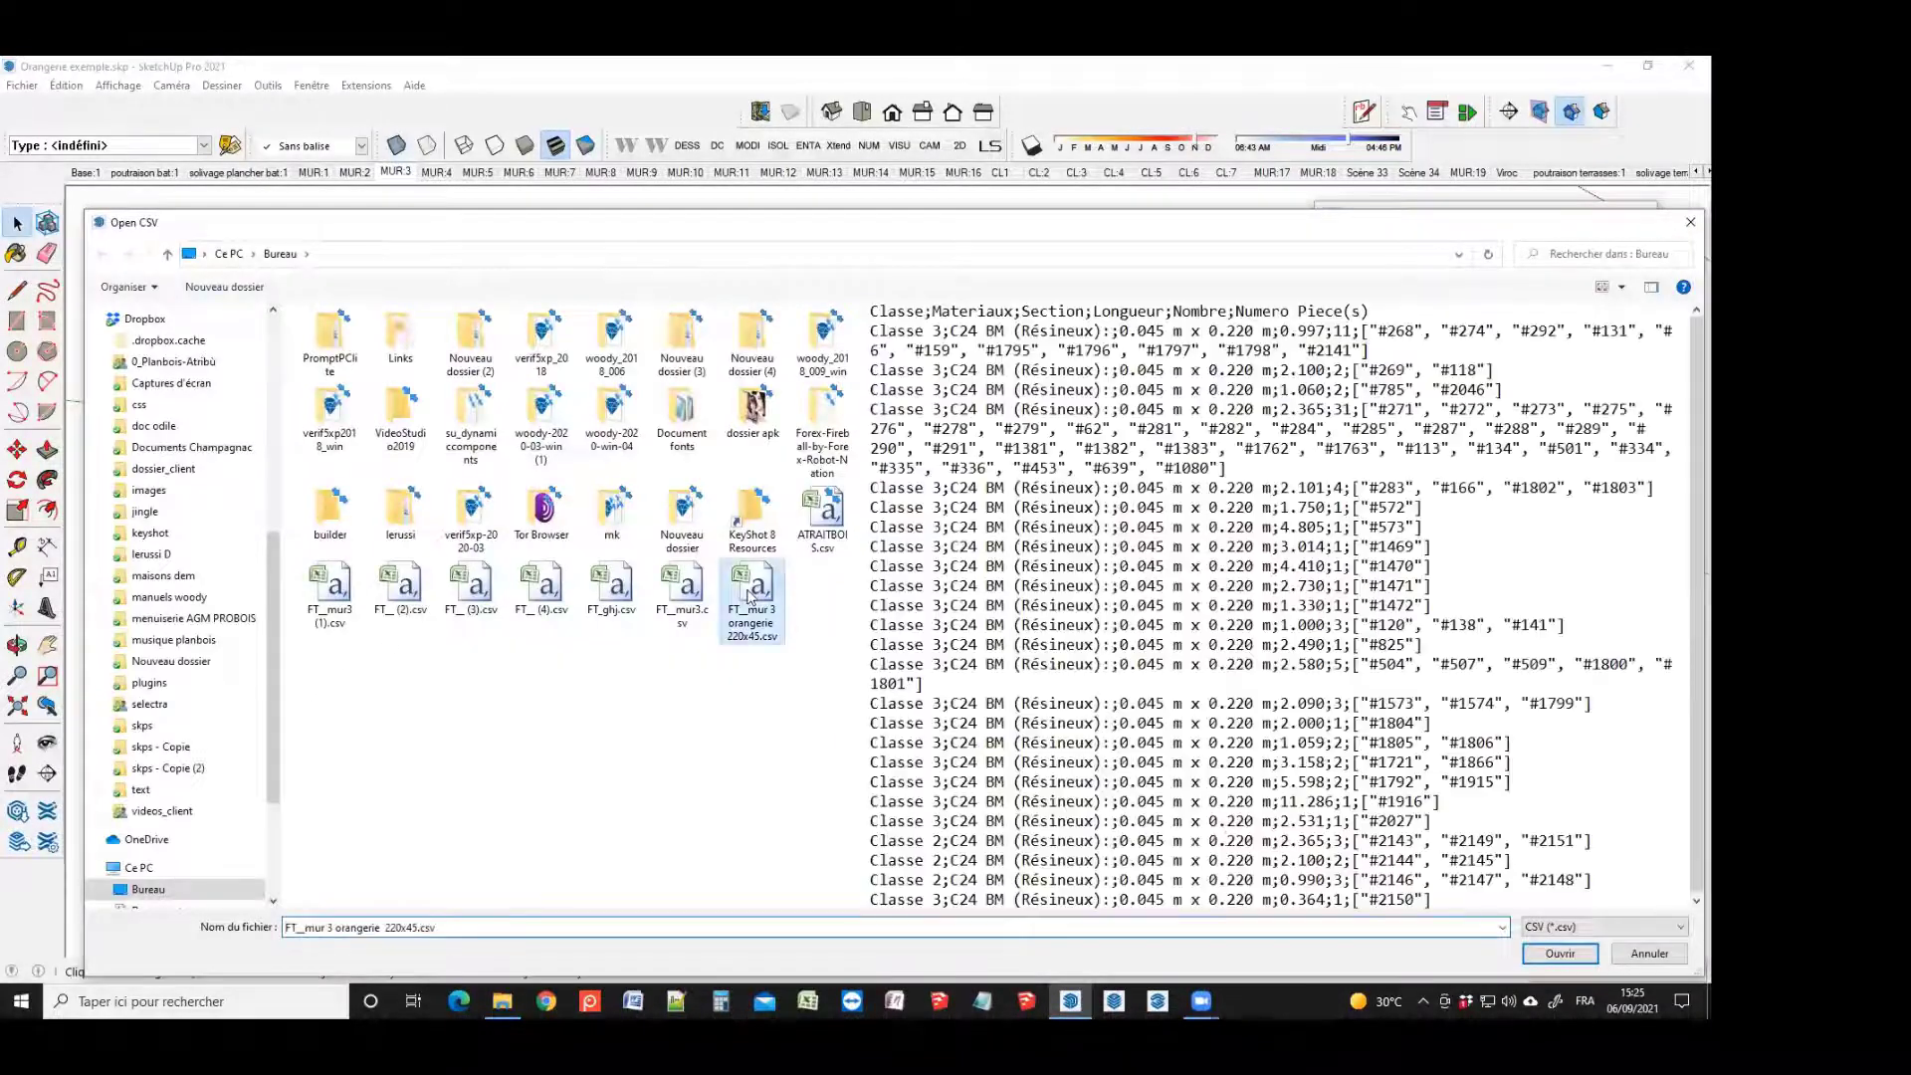
left_click(1560, 954)
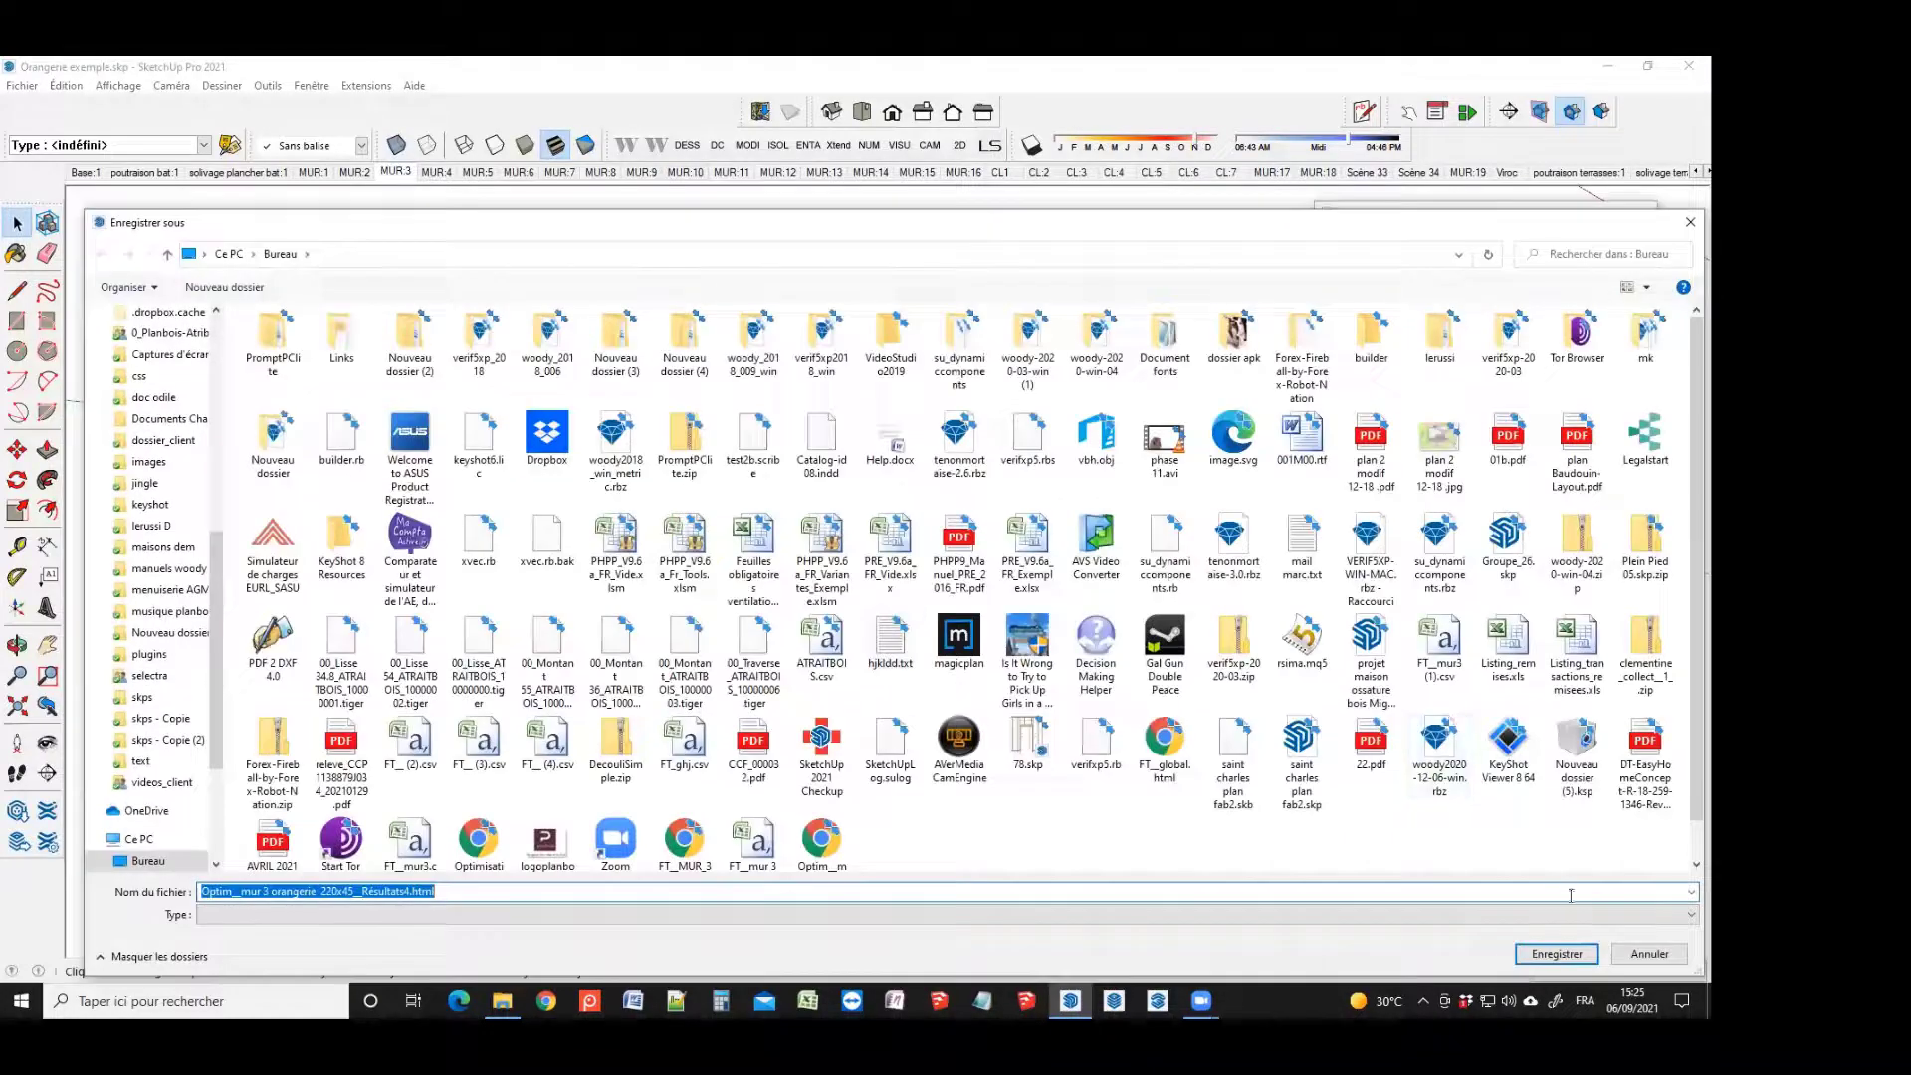
left_click(1559, 953)
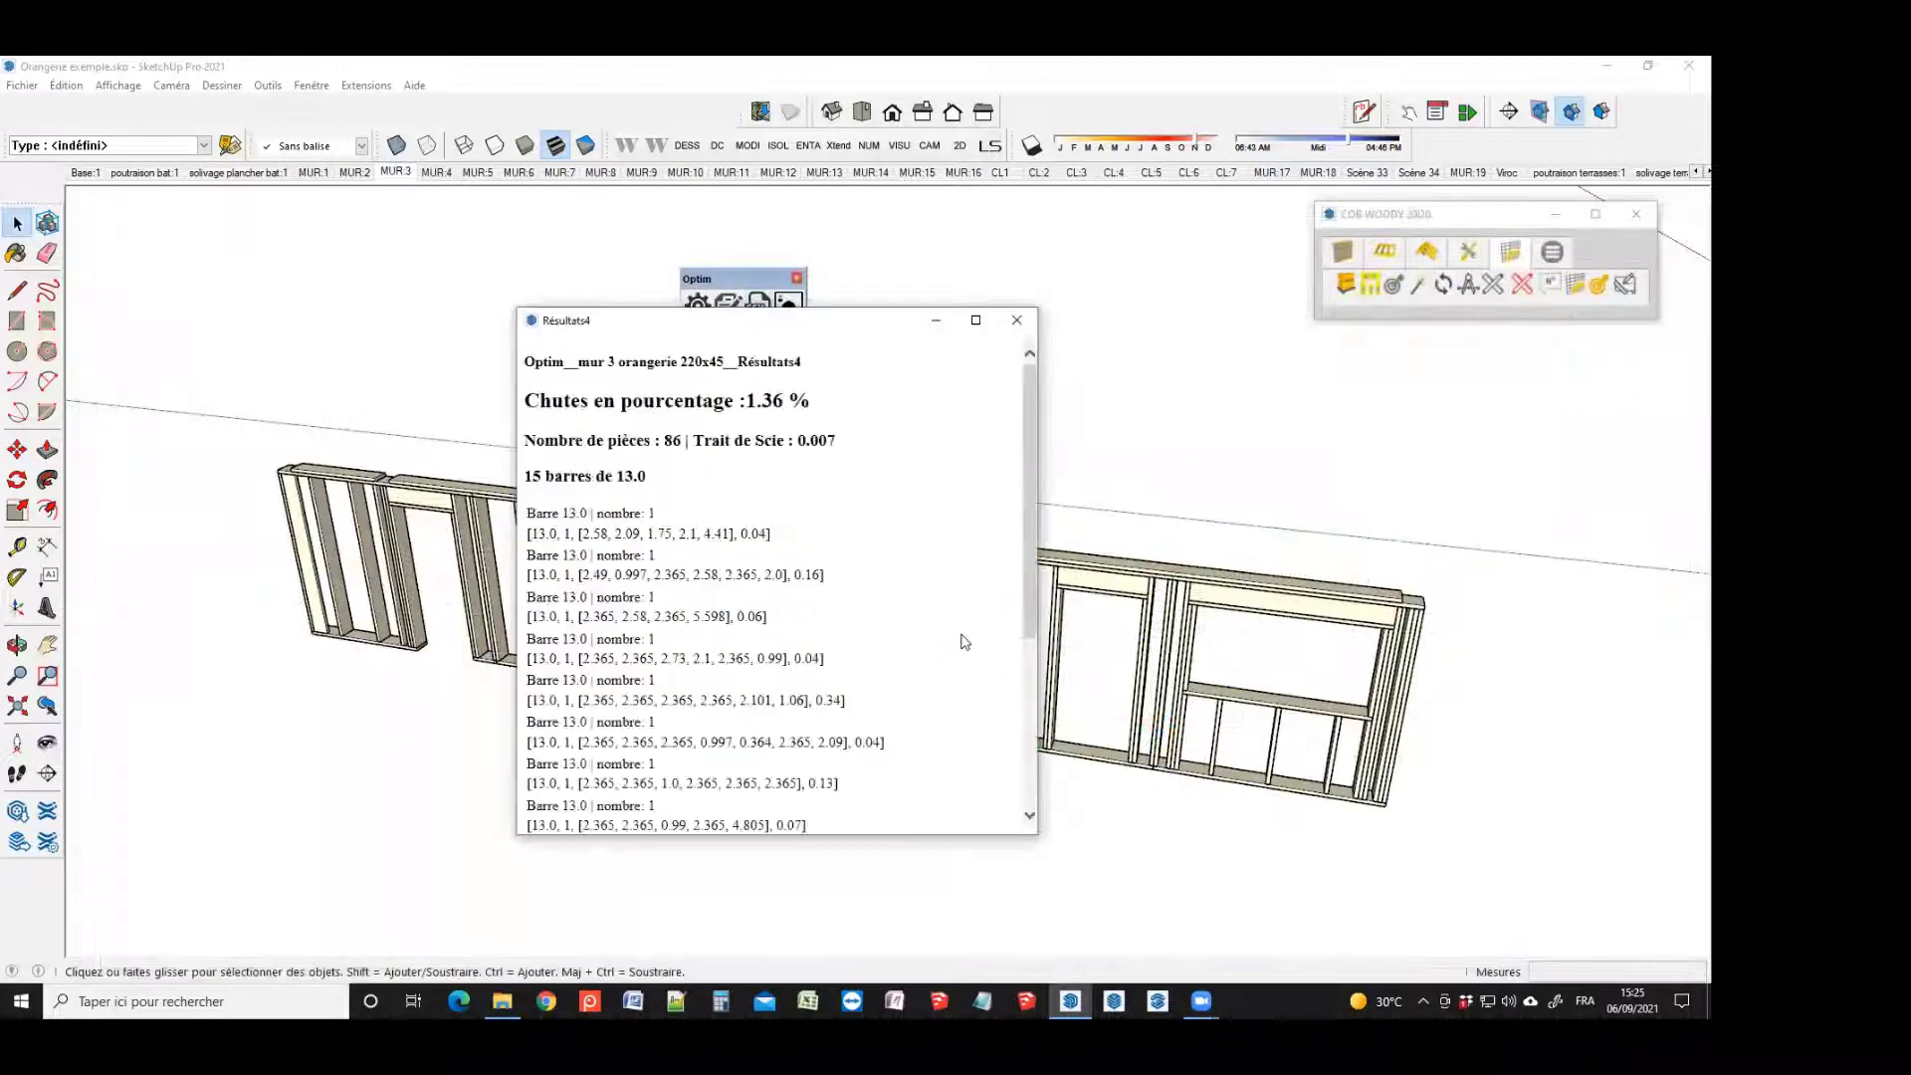
Examine the Résultats4 waste percentage, bar count and per-bar cuts, placing the report beside the wall framing
scroll(826, 533, "down", 3)
scroll(827, 533, "up", 3)
left_click_drag(612, 321, 225, 215)
scroll(392, 465, "down", 3)
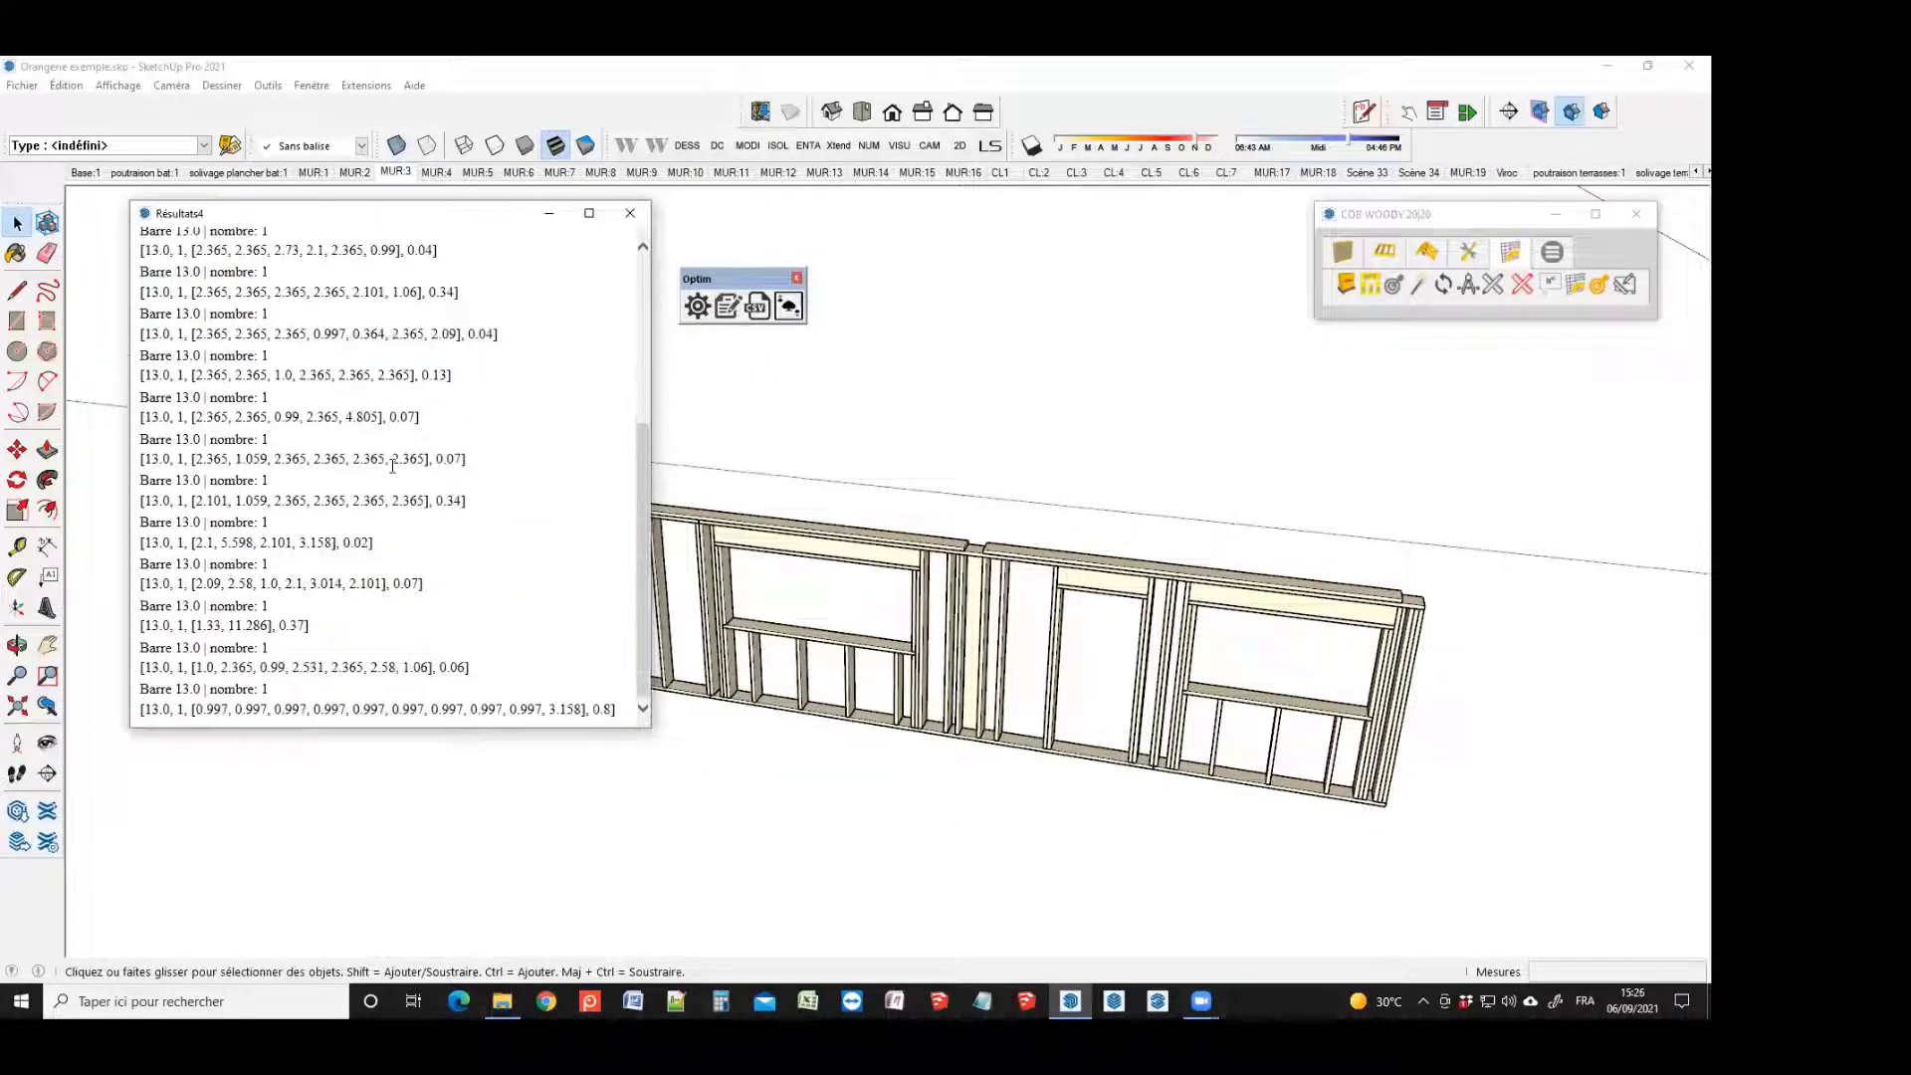
scroll(393, 468, "up", 3)
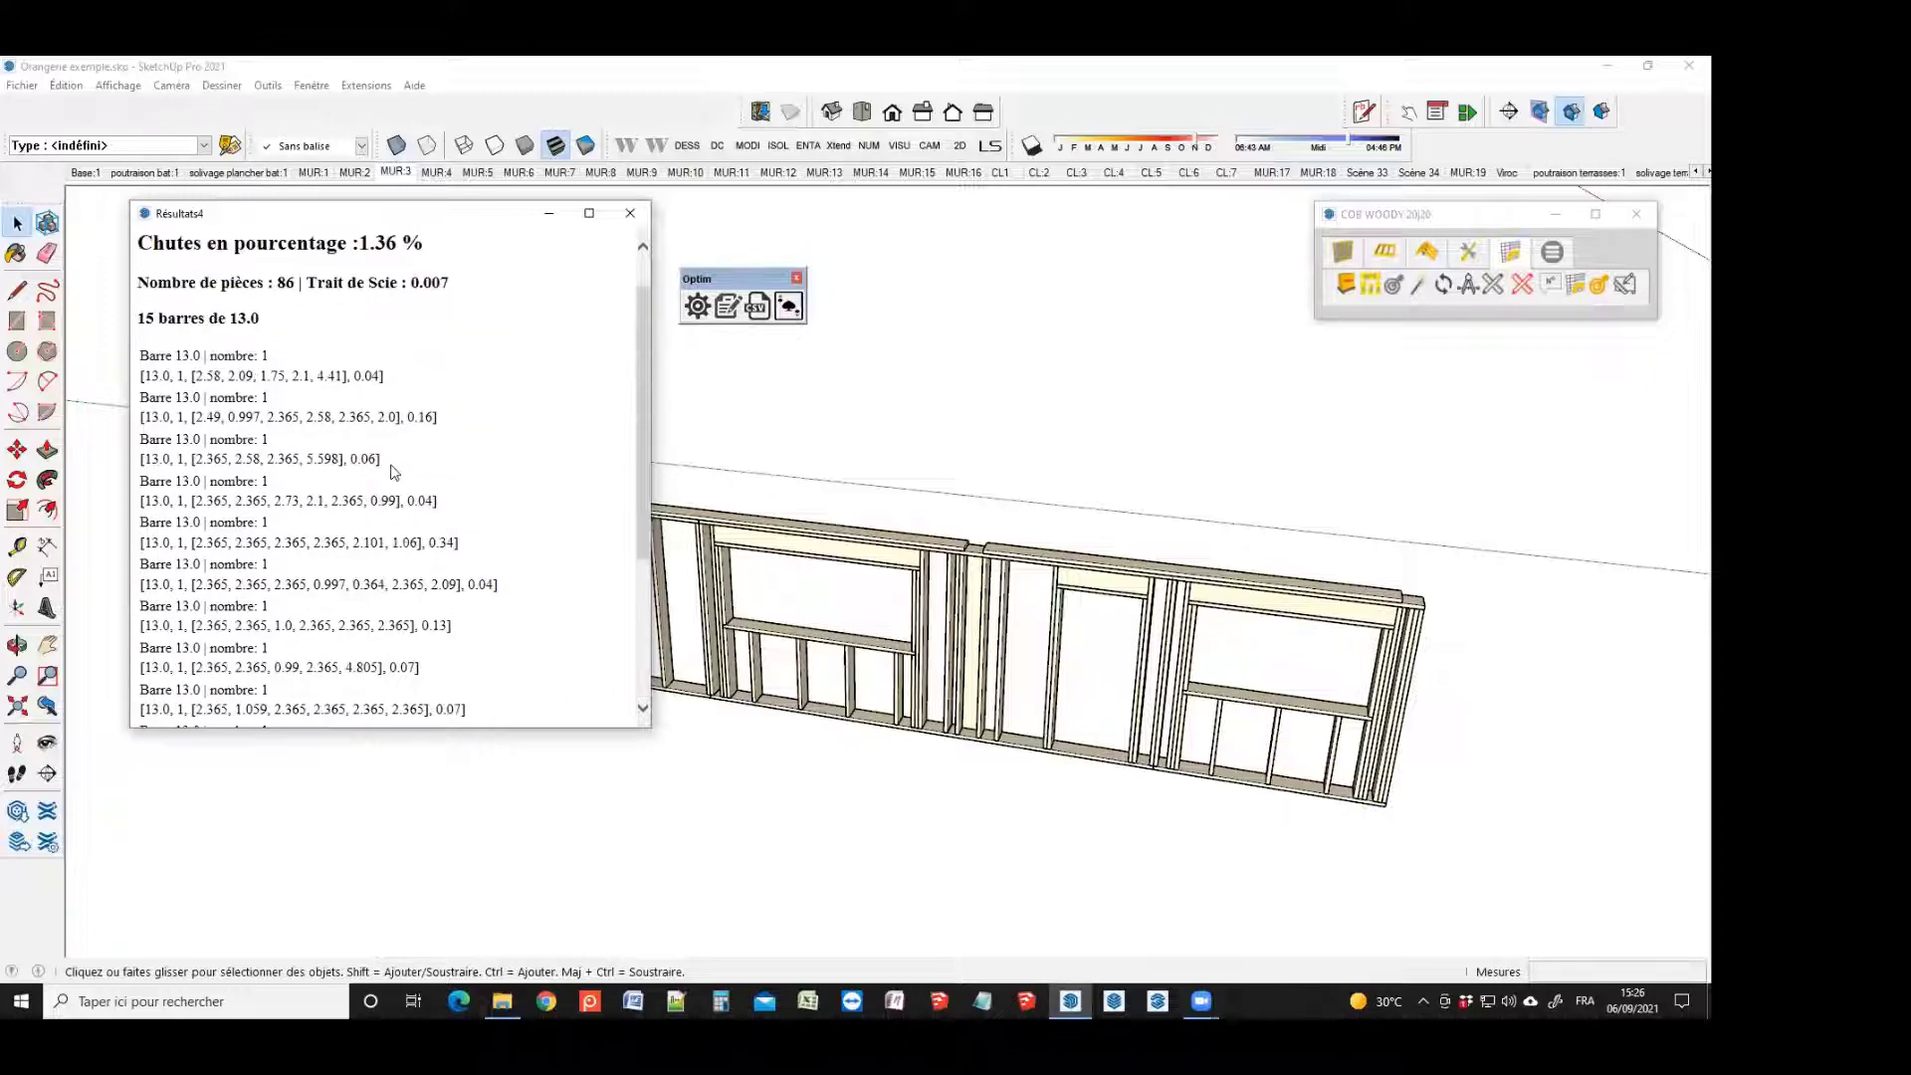
scroll(394, 469, "down", 3)
scroll(393, 470, "up", 5)
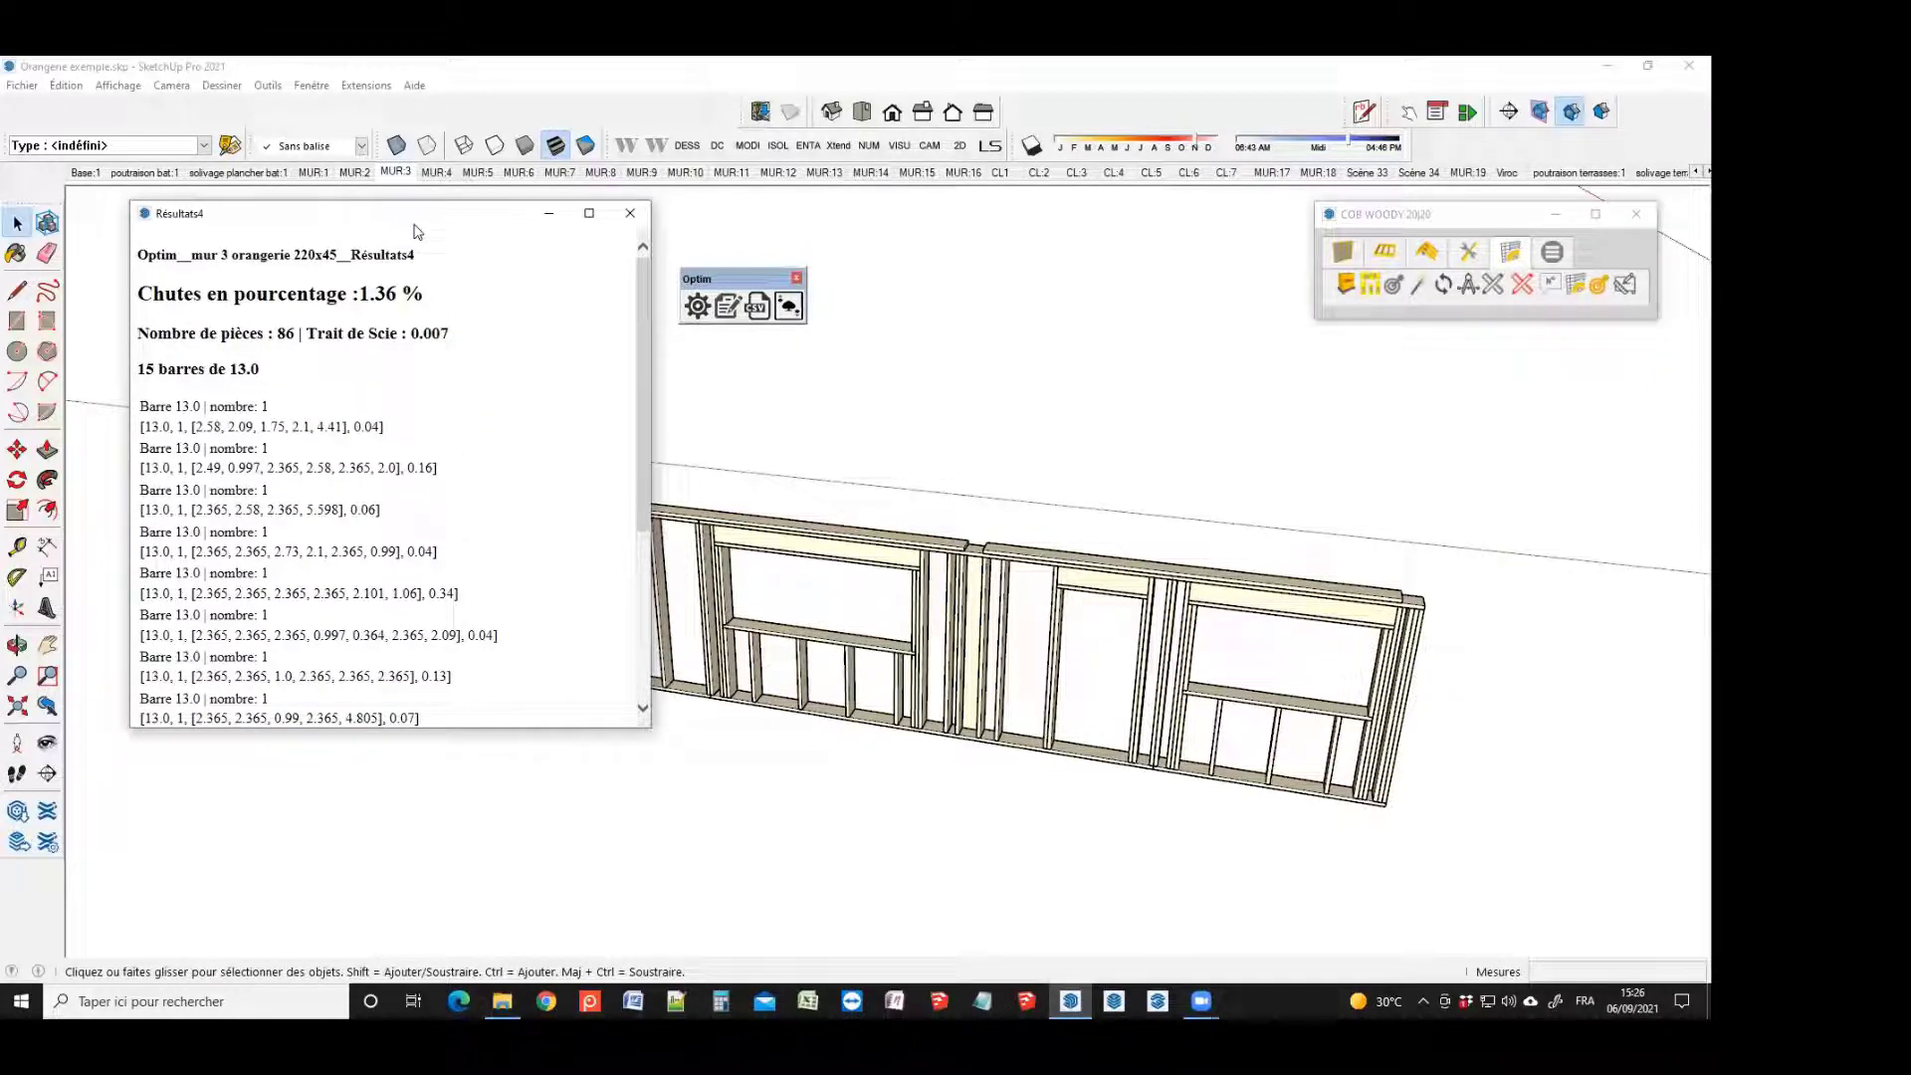
left_click_drag(416, 231, 1116, 358)
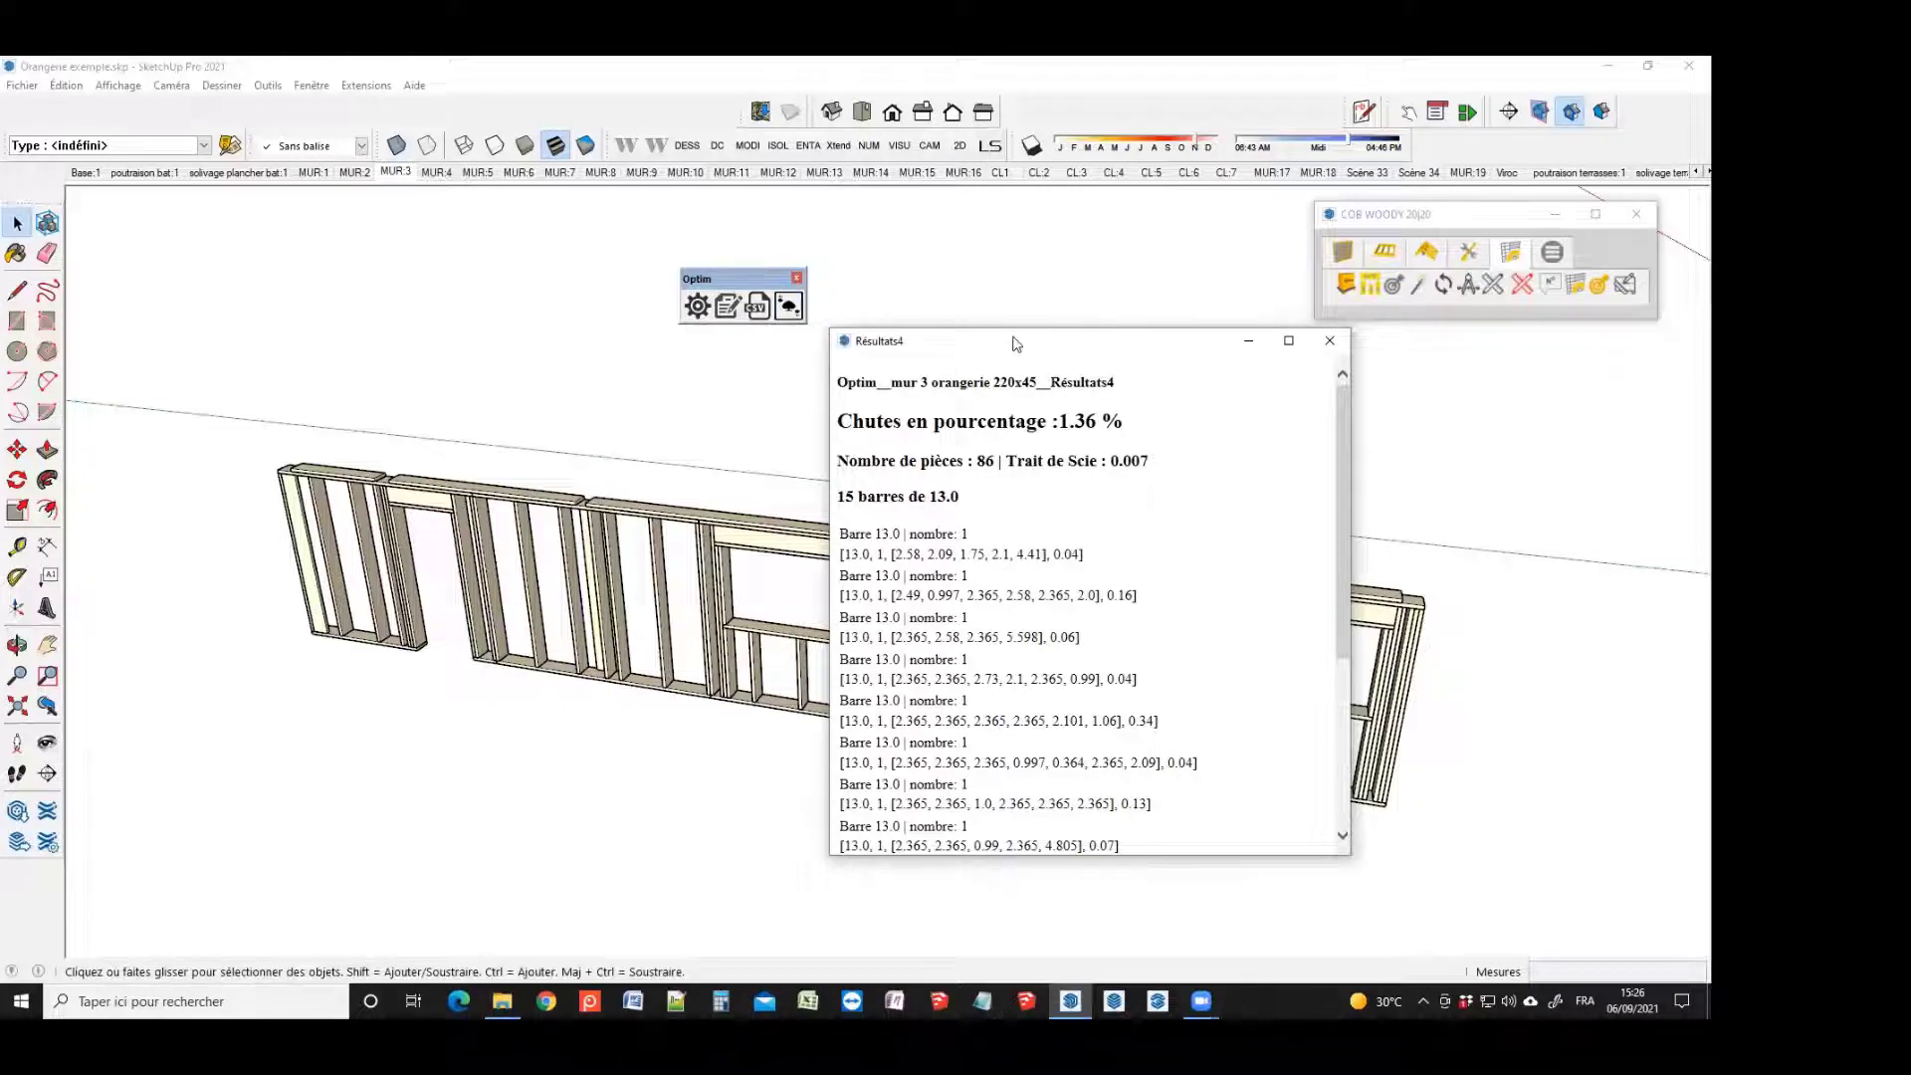
left_click_drag(1015, 343, 294, 246)
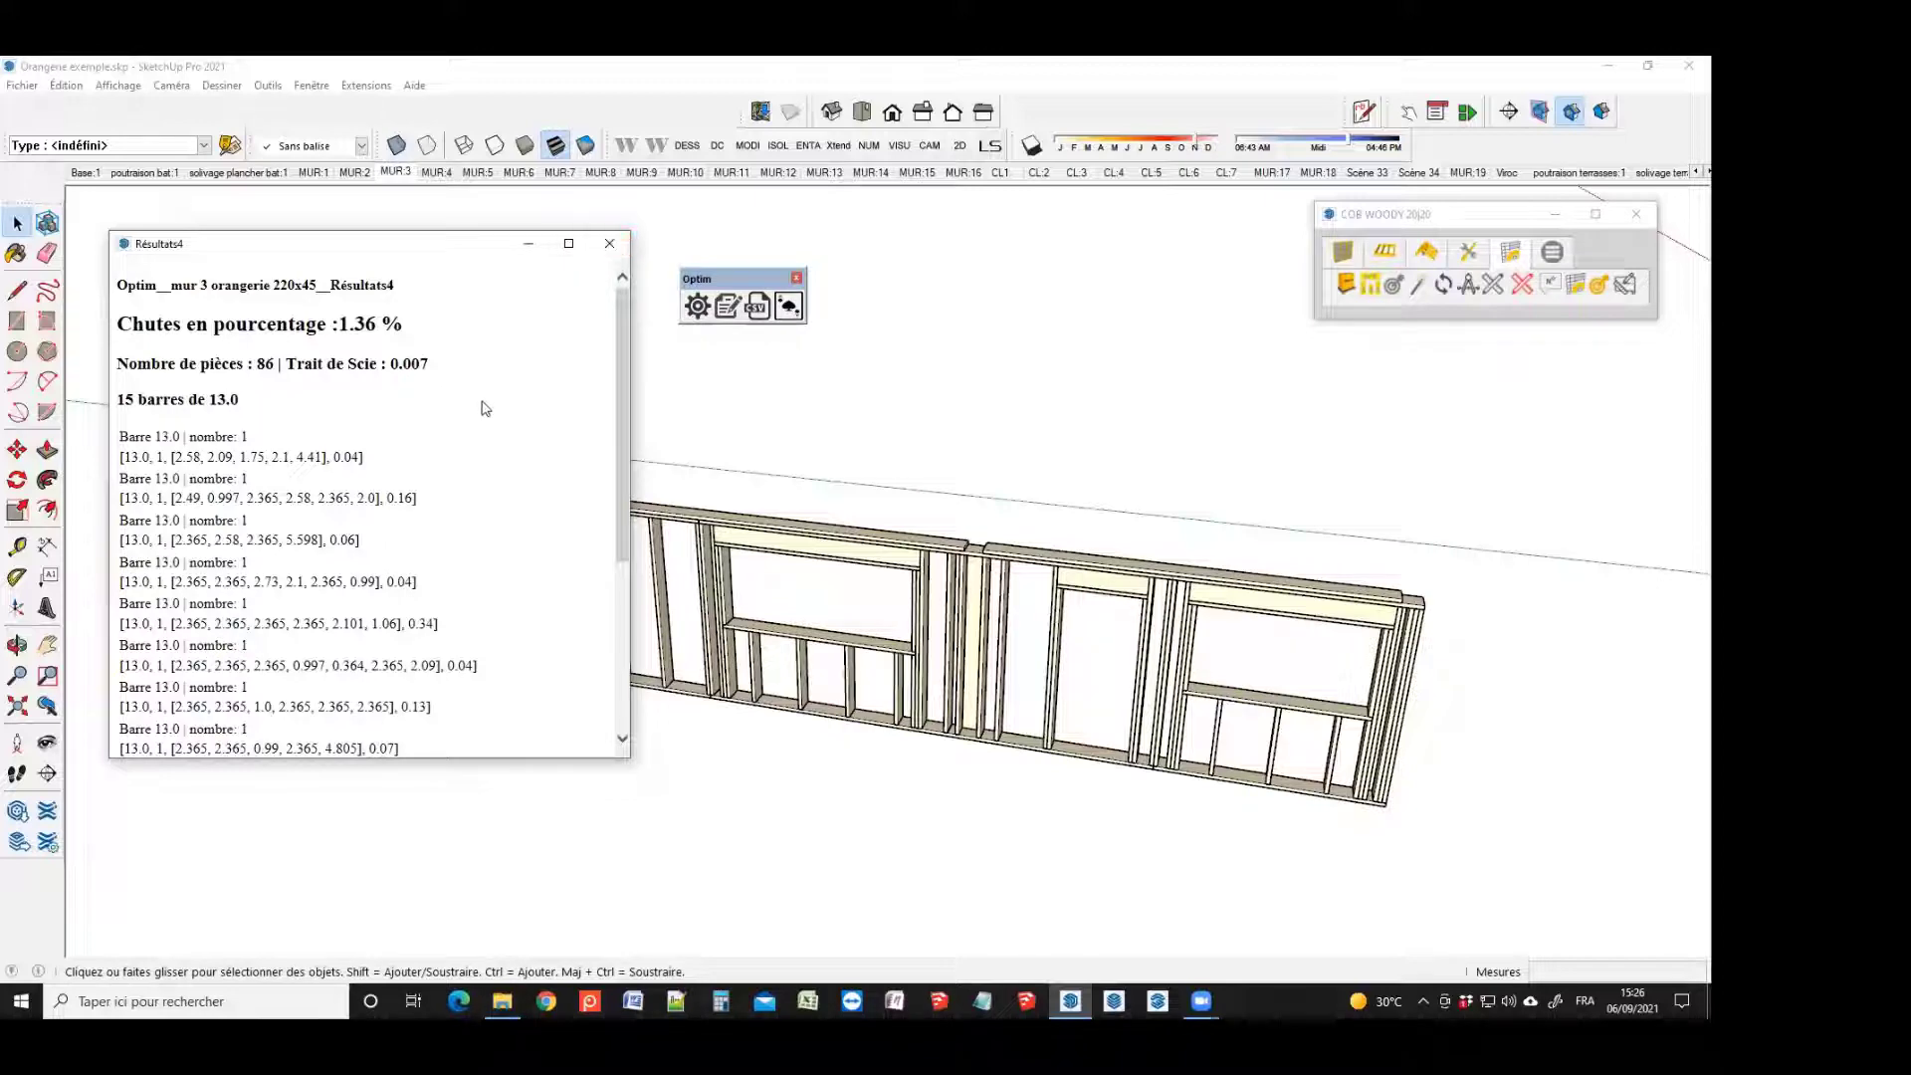
scroll(485, 408, "down", 4)
left_click(808, 366)
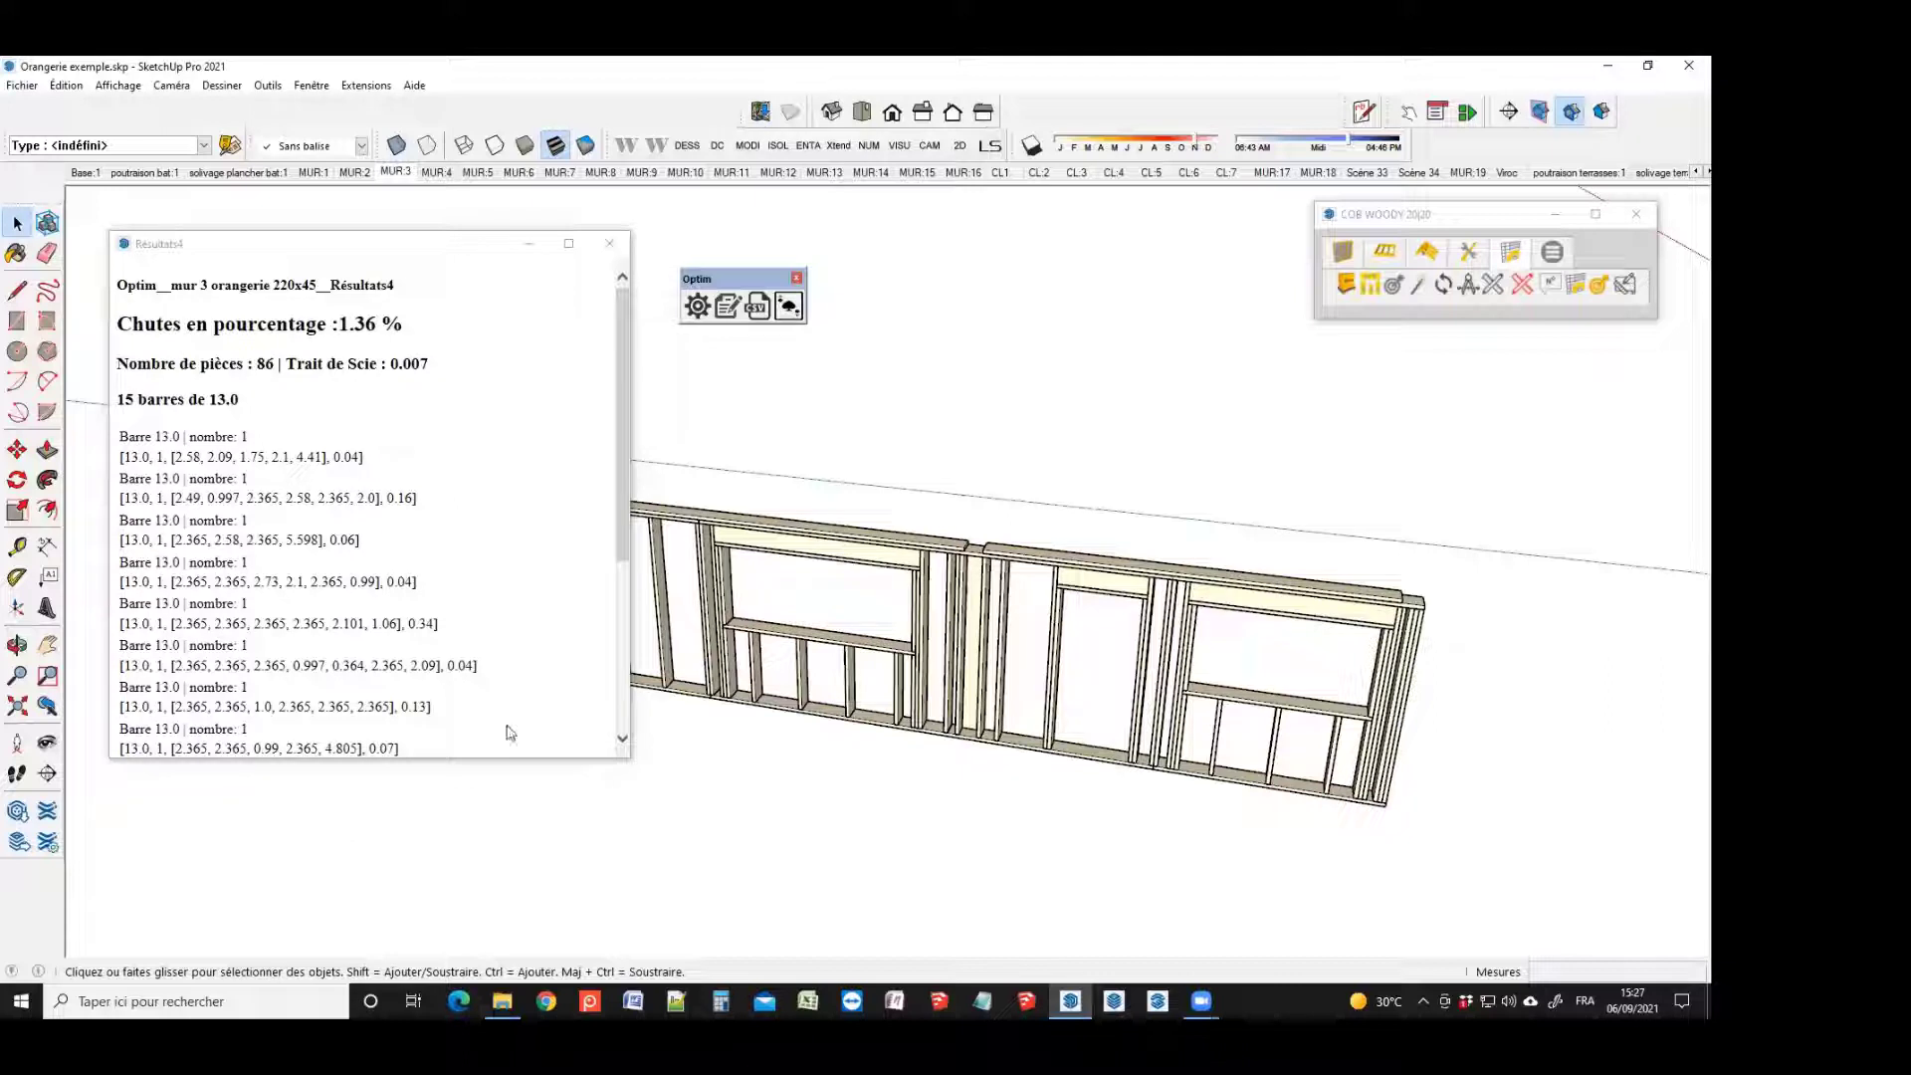
Close the Résultats4 report, set the Joker parameter to 10 and activate the Joker for the optimisation
left_click(609, 243)
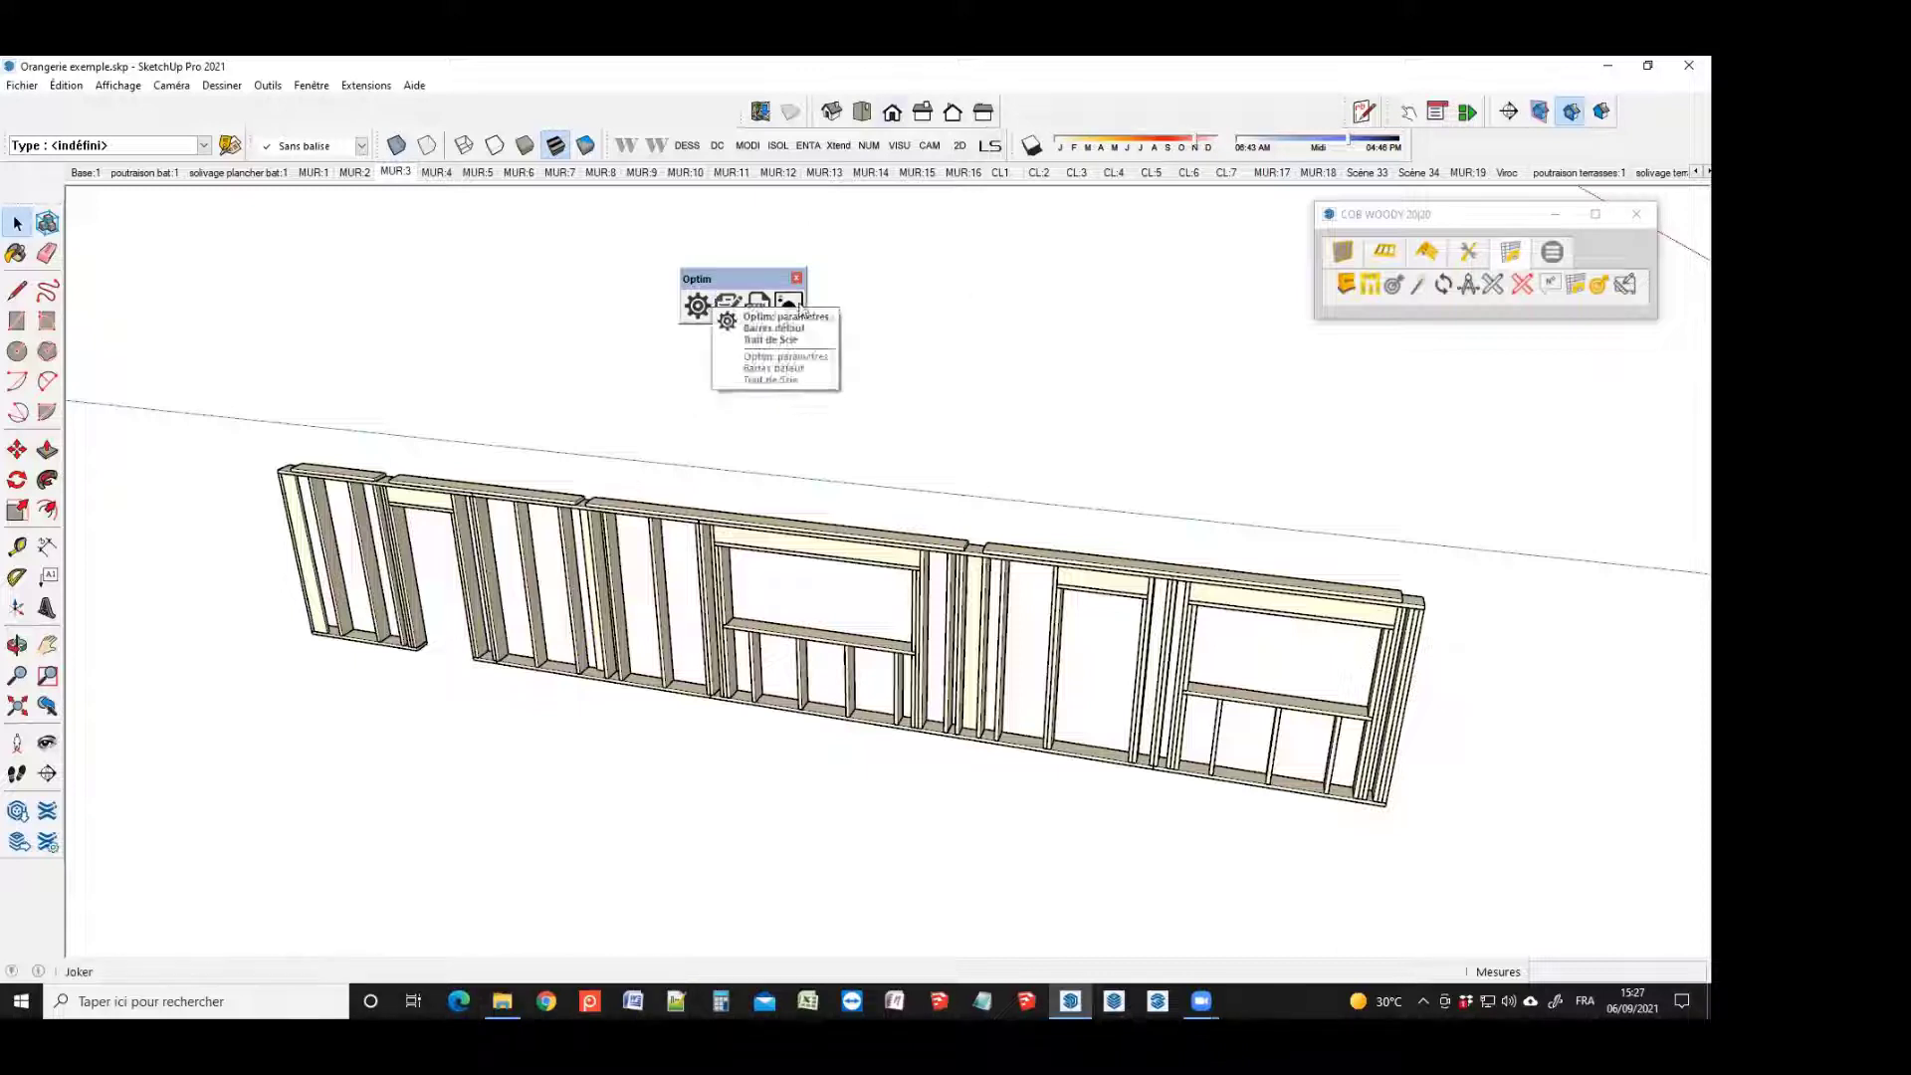
left_click(697, 306)
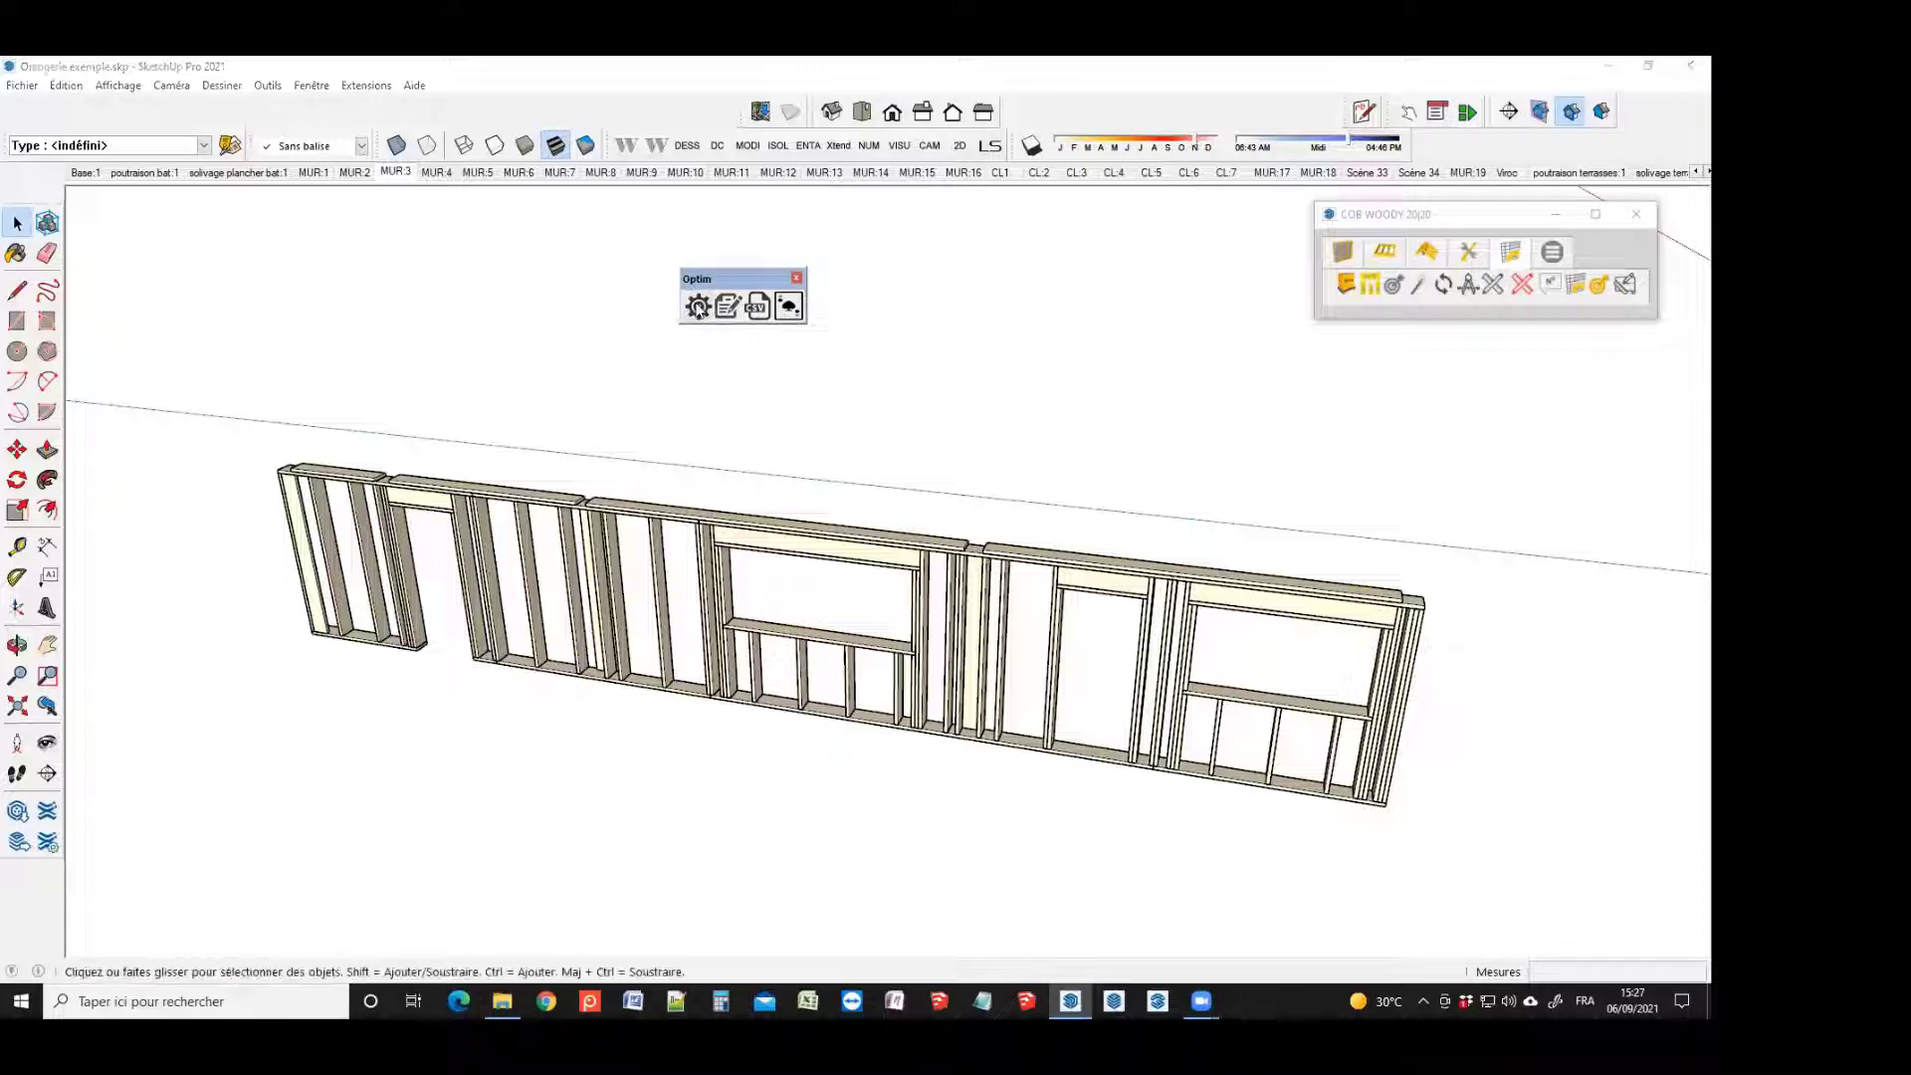
double_click(876, 541)
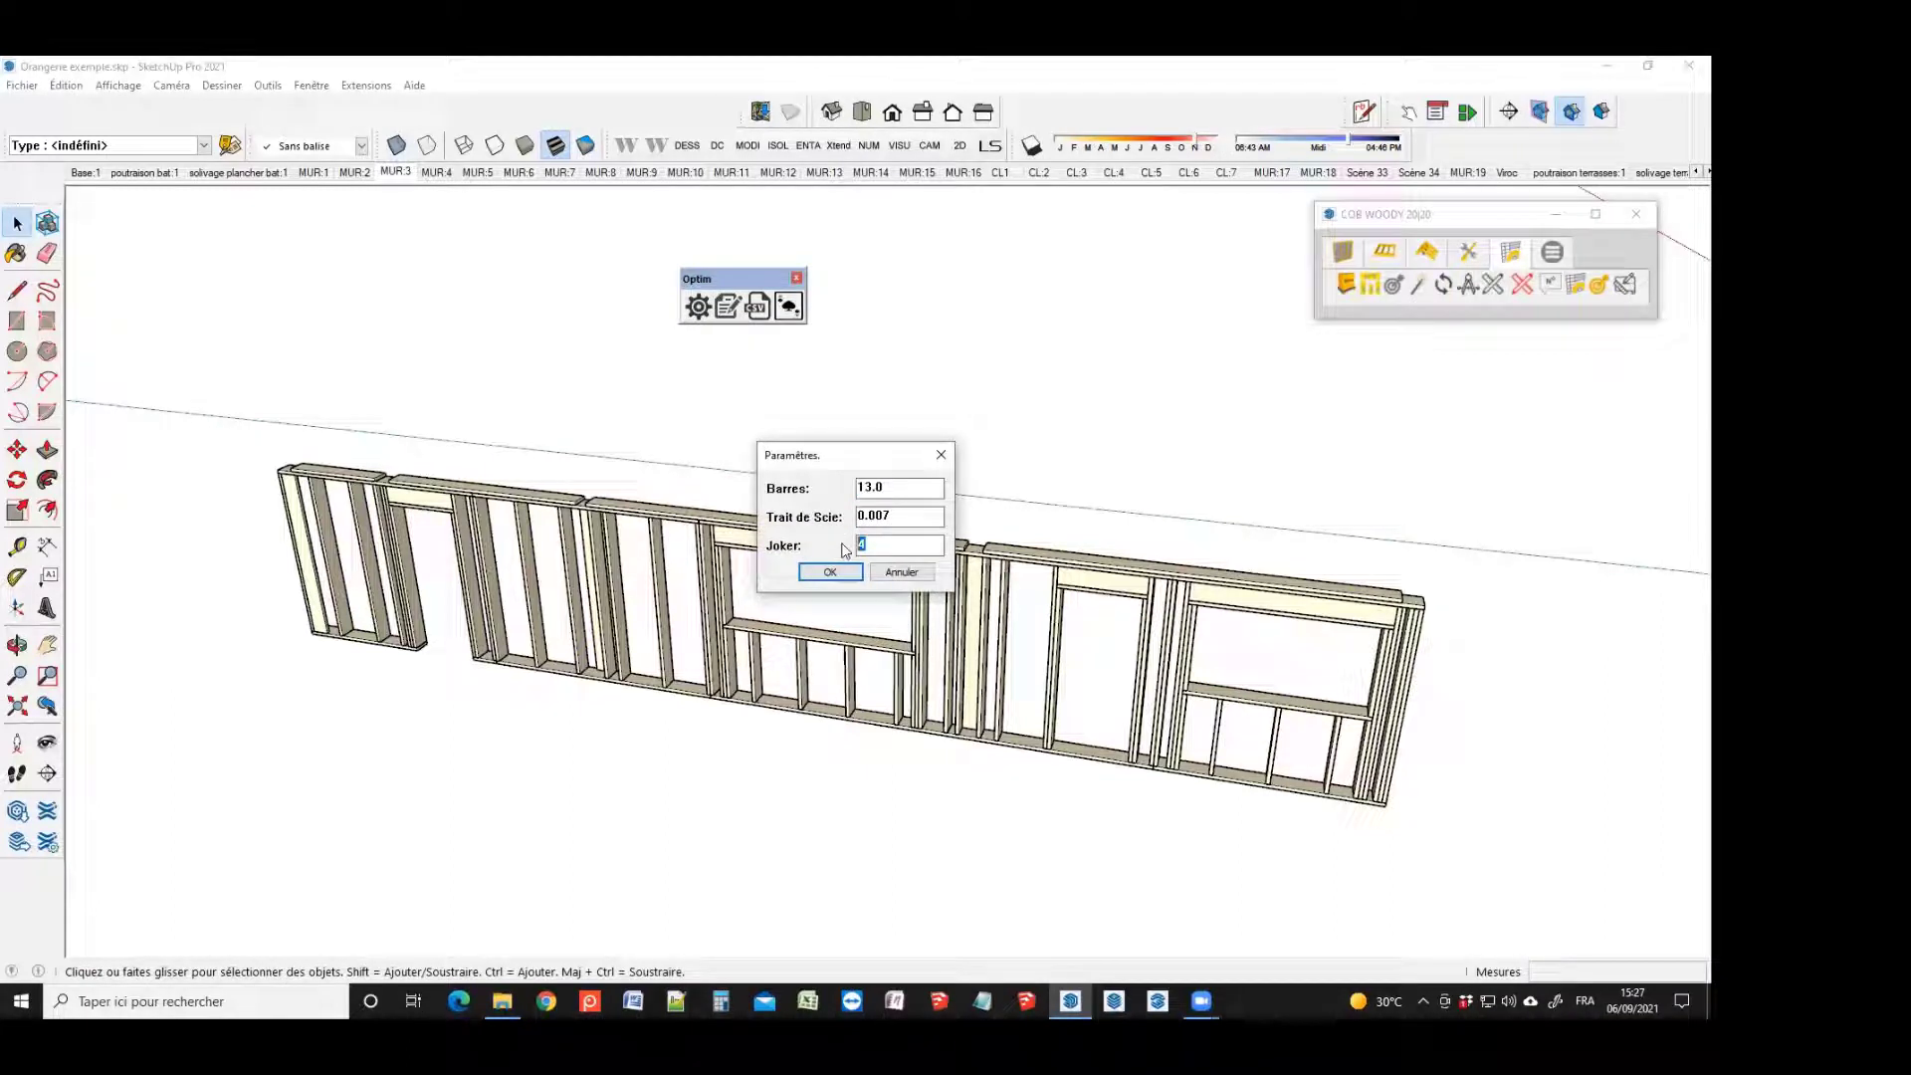
type("10")
left_click(830, 573)
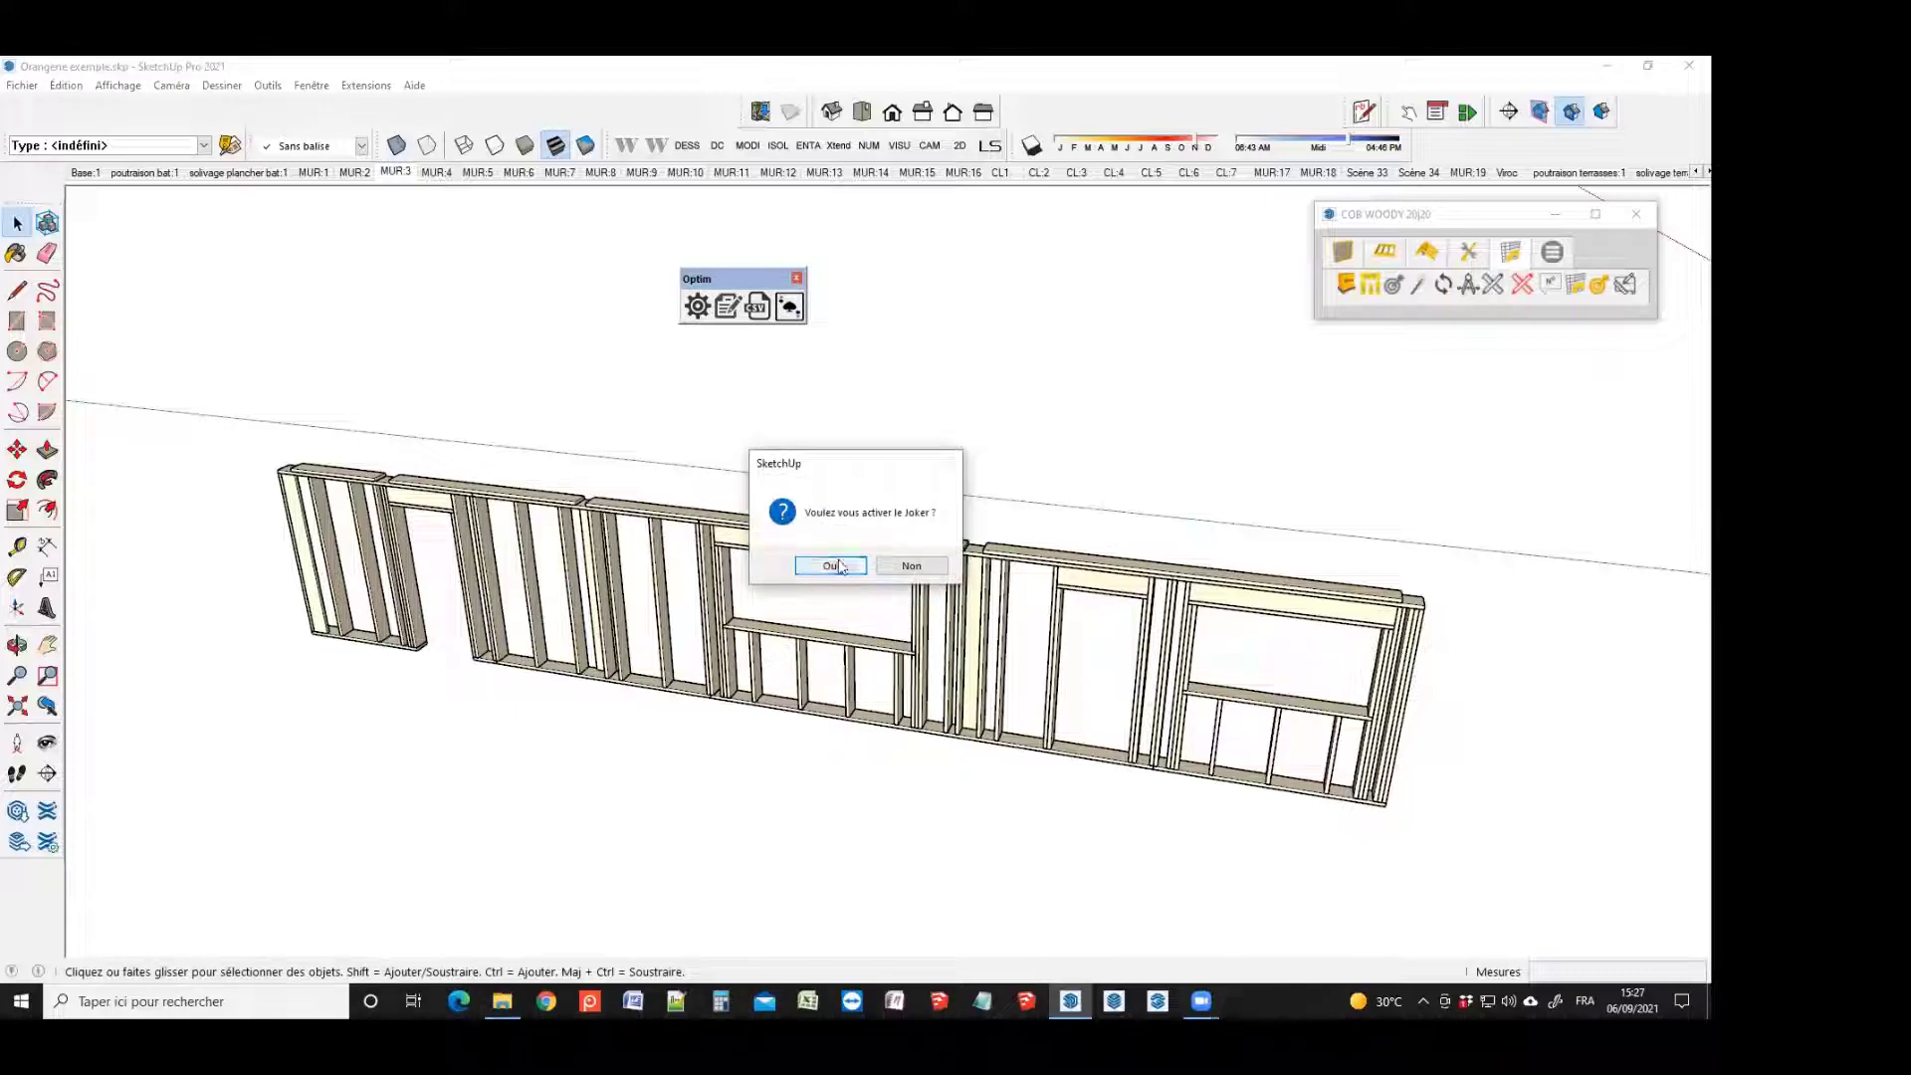
left_click(835, 566)
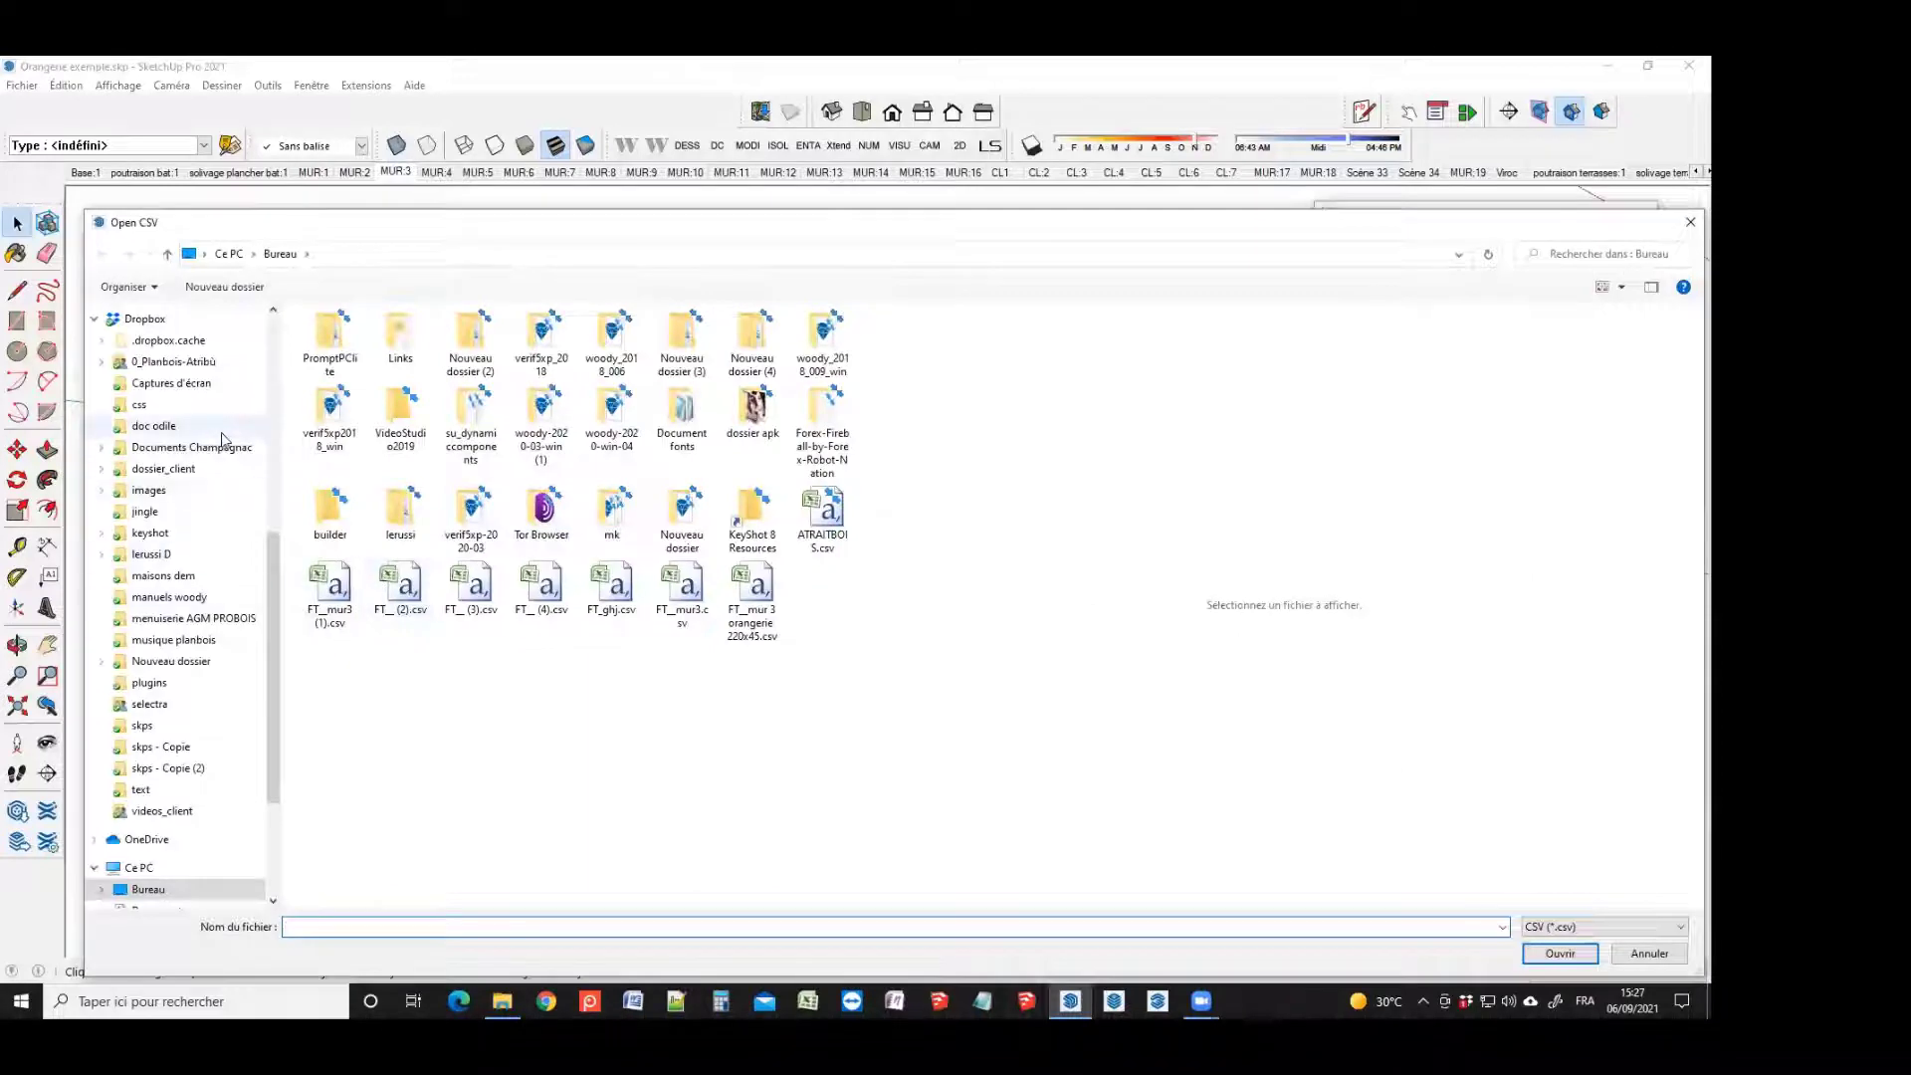
Optimise "FT__mur 3 orangerie 220x45.csv" and save the results as "Optim__mur 3 orangerie 220x45__Résultats5.html" on the Bureau
left_click(734, 596)
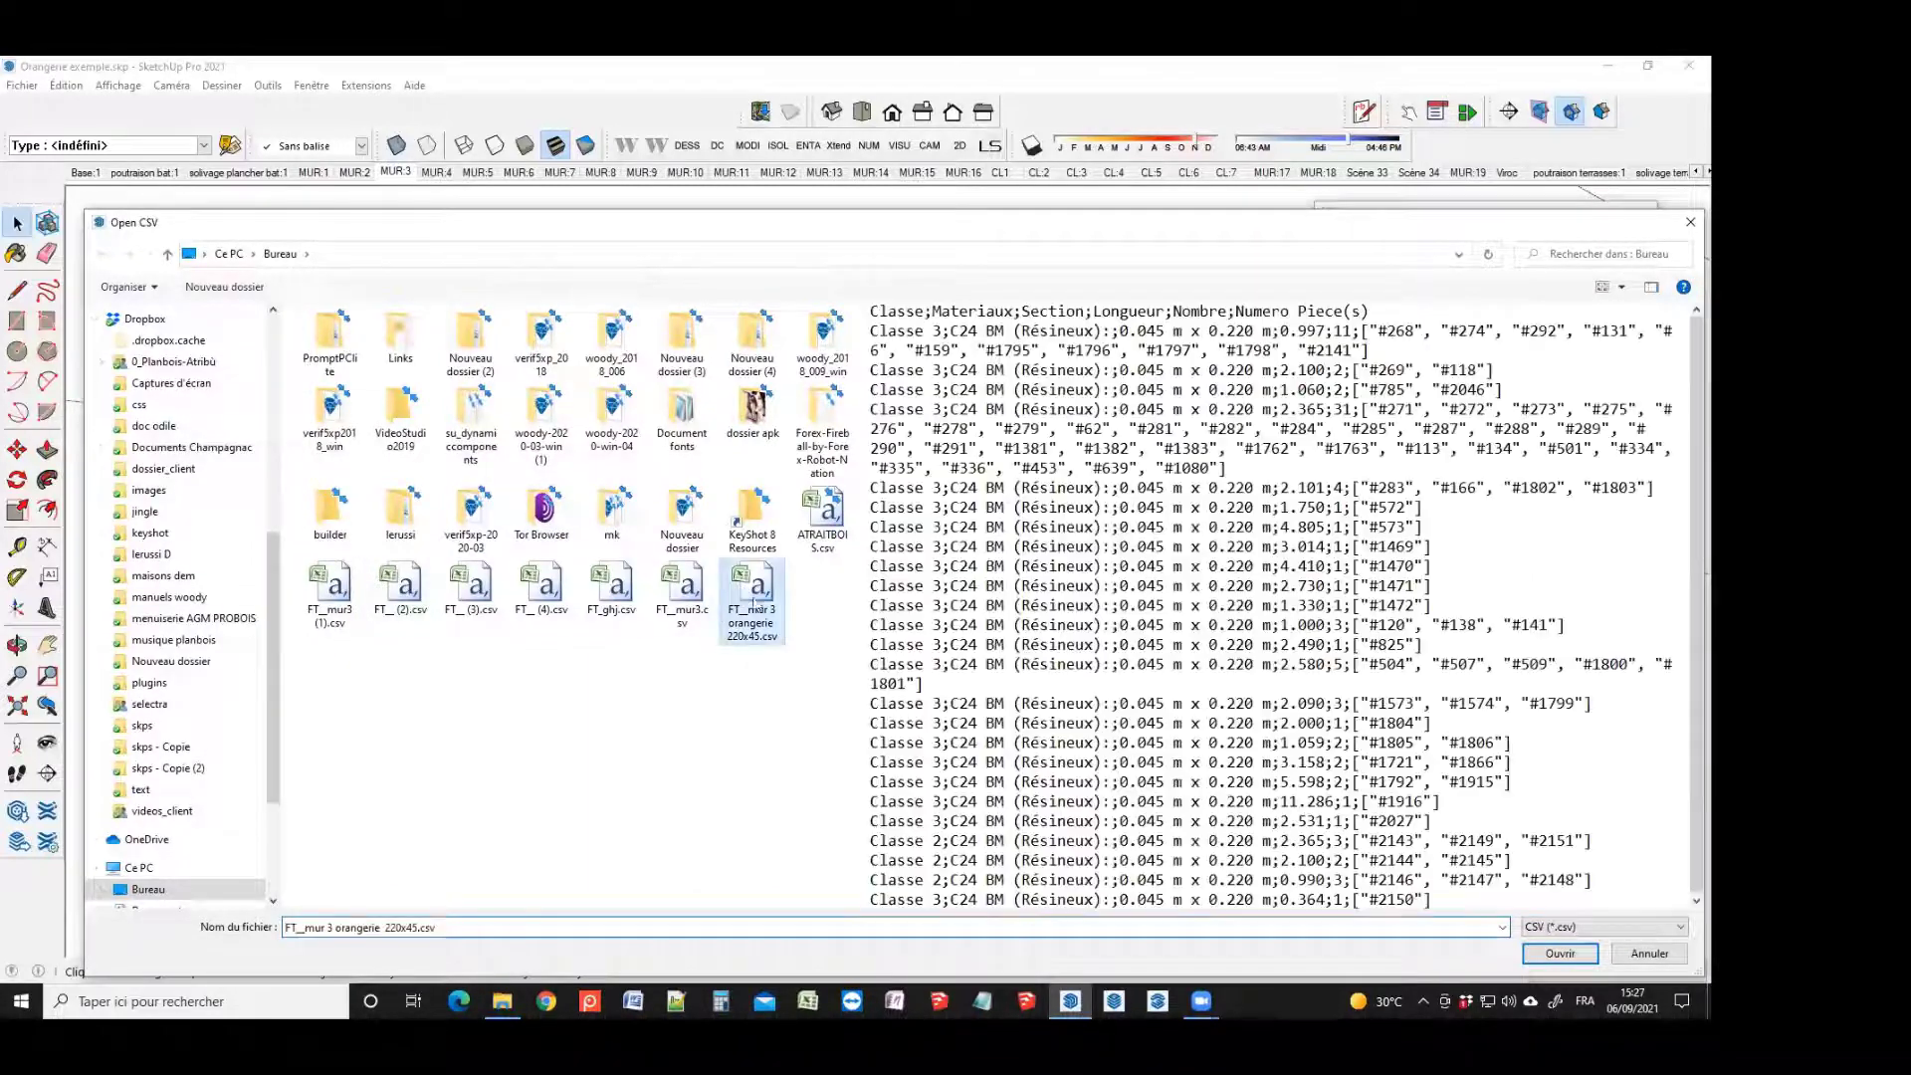
left_click(1560, 953)
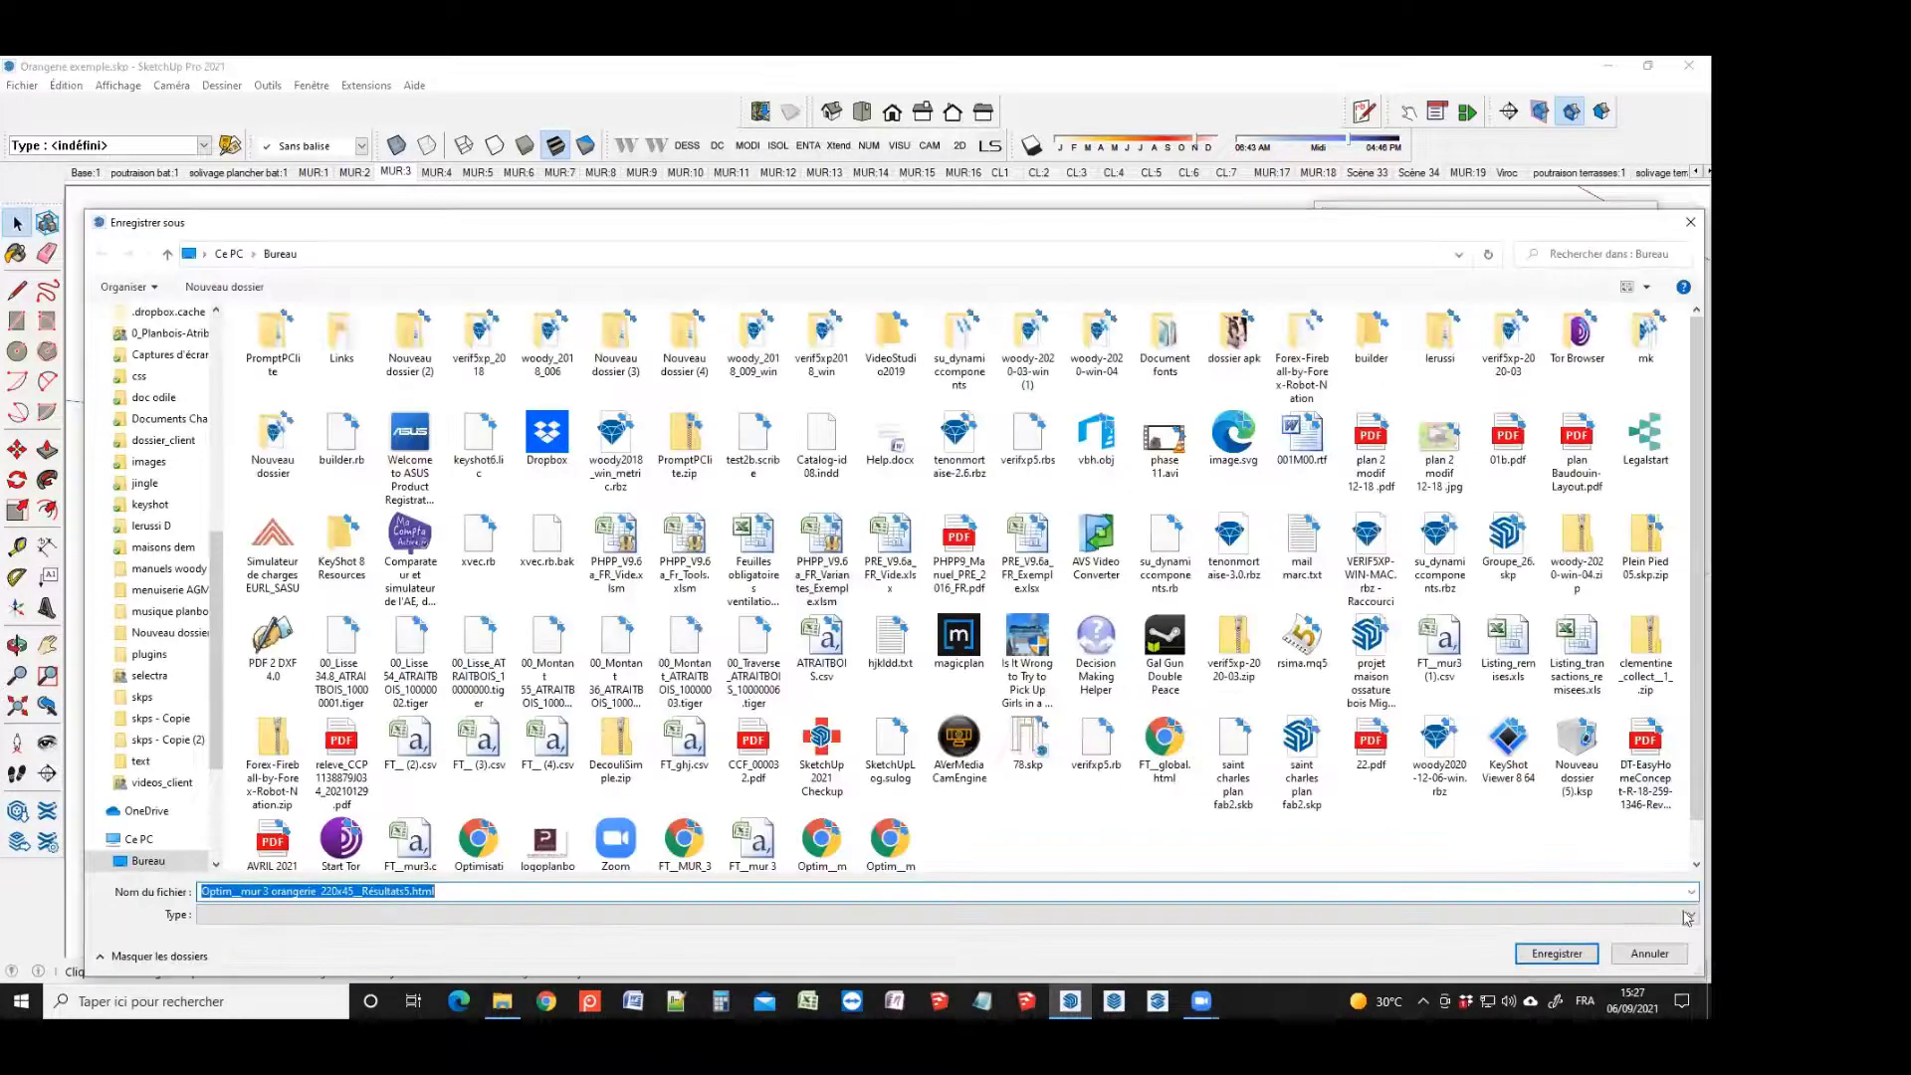
left_click(1580, 954)
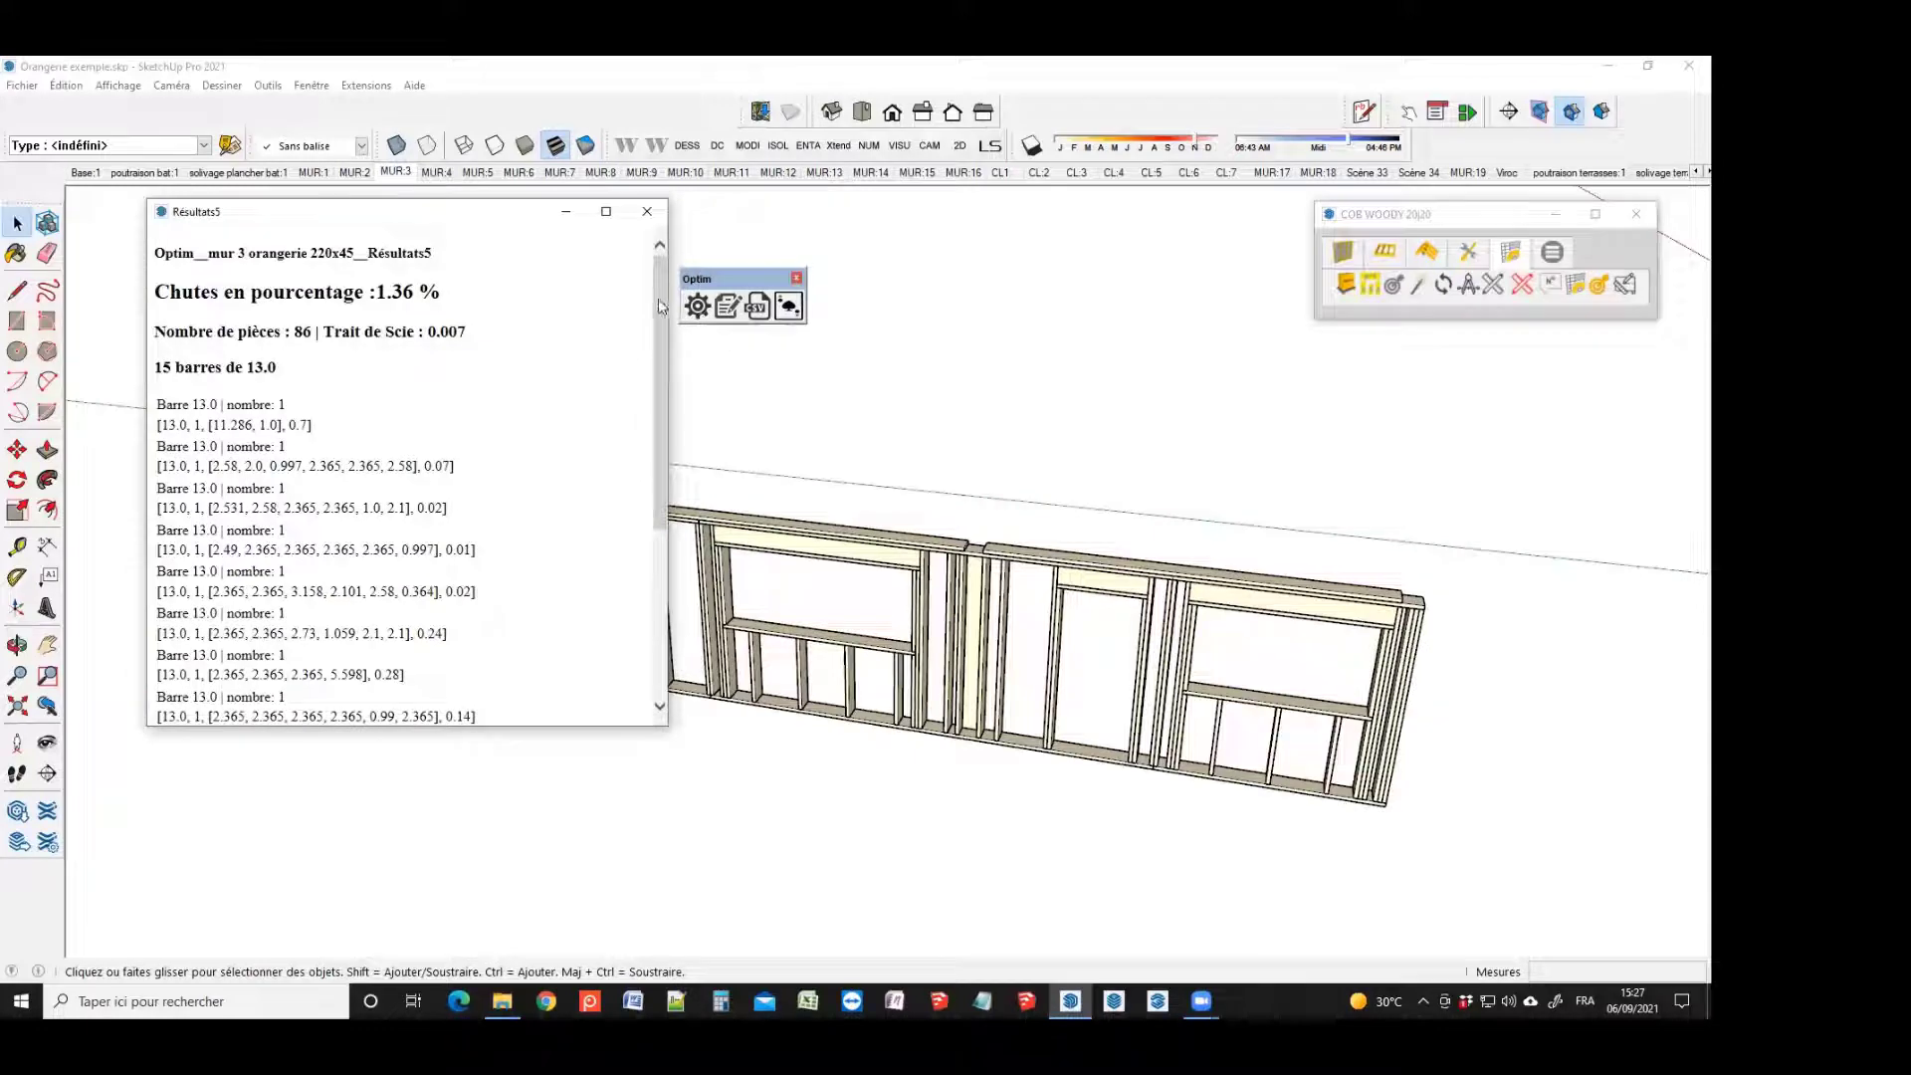
Examine the waste percentage and per-bar cuts throughout the Résultats5 report and close it
mouse_move(661, 309)
left_mouse_down()
mouse_move(649, 504)
mouse_move(639, 261)
mouse_move(627, 495)
mouse_move(629, 298)
left_mouse_up()
scroll(461, 453, "down", 3)
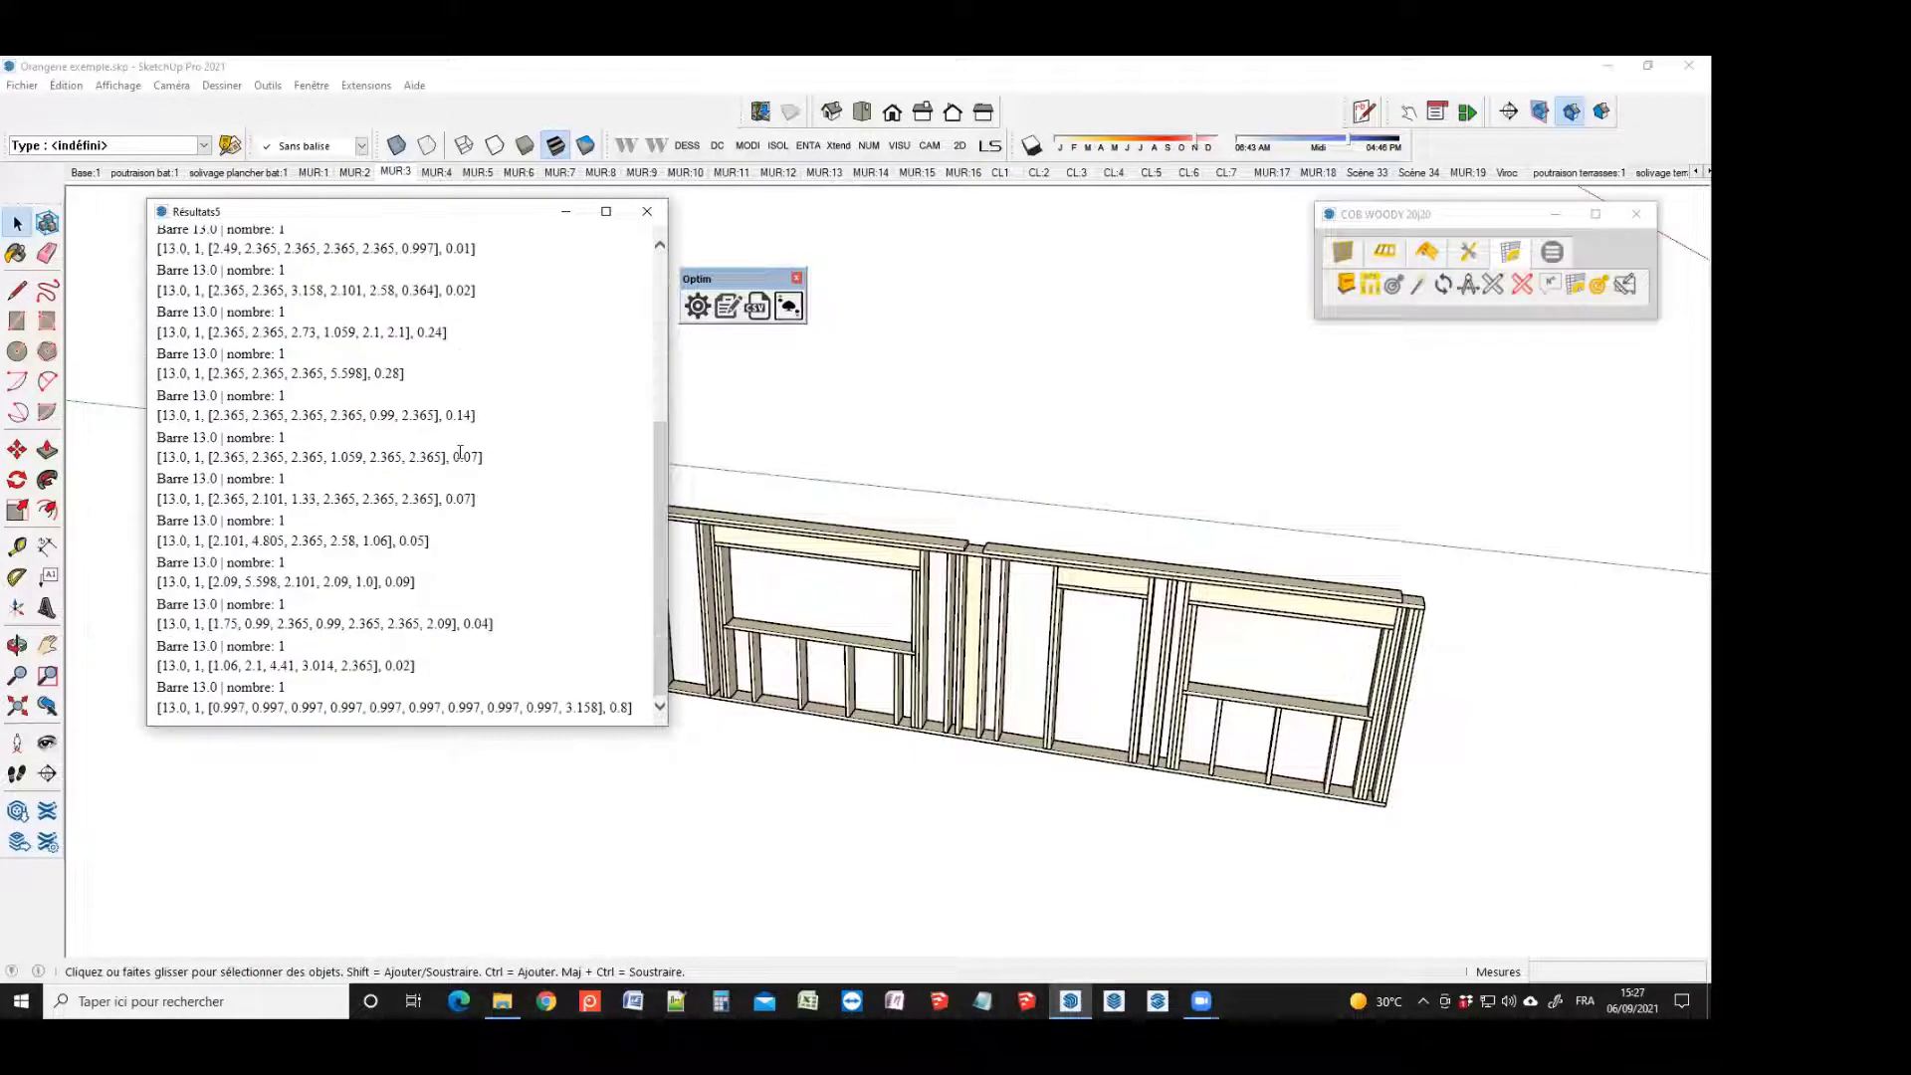
scroll(461, 453, "up", 3)
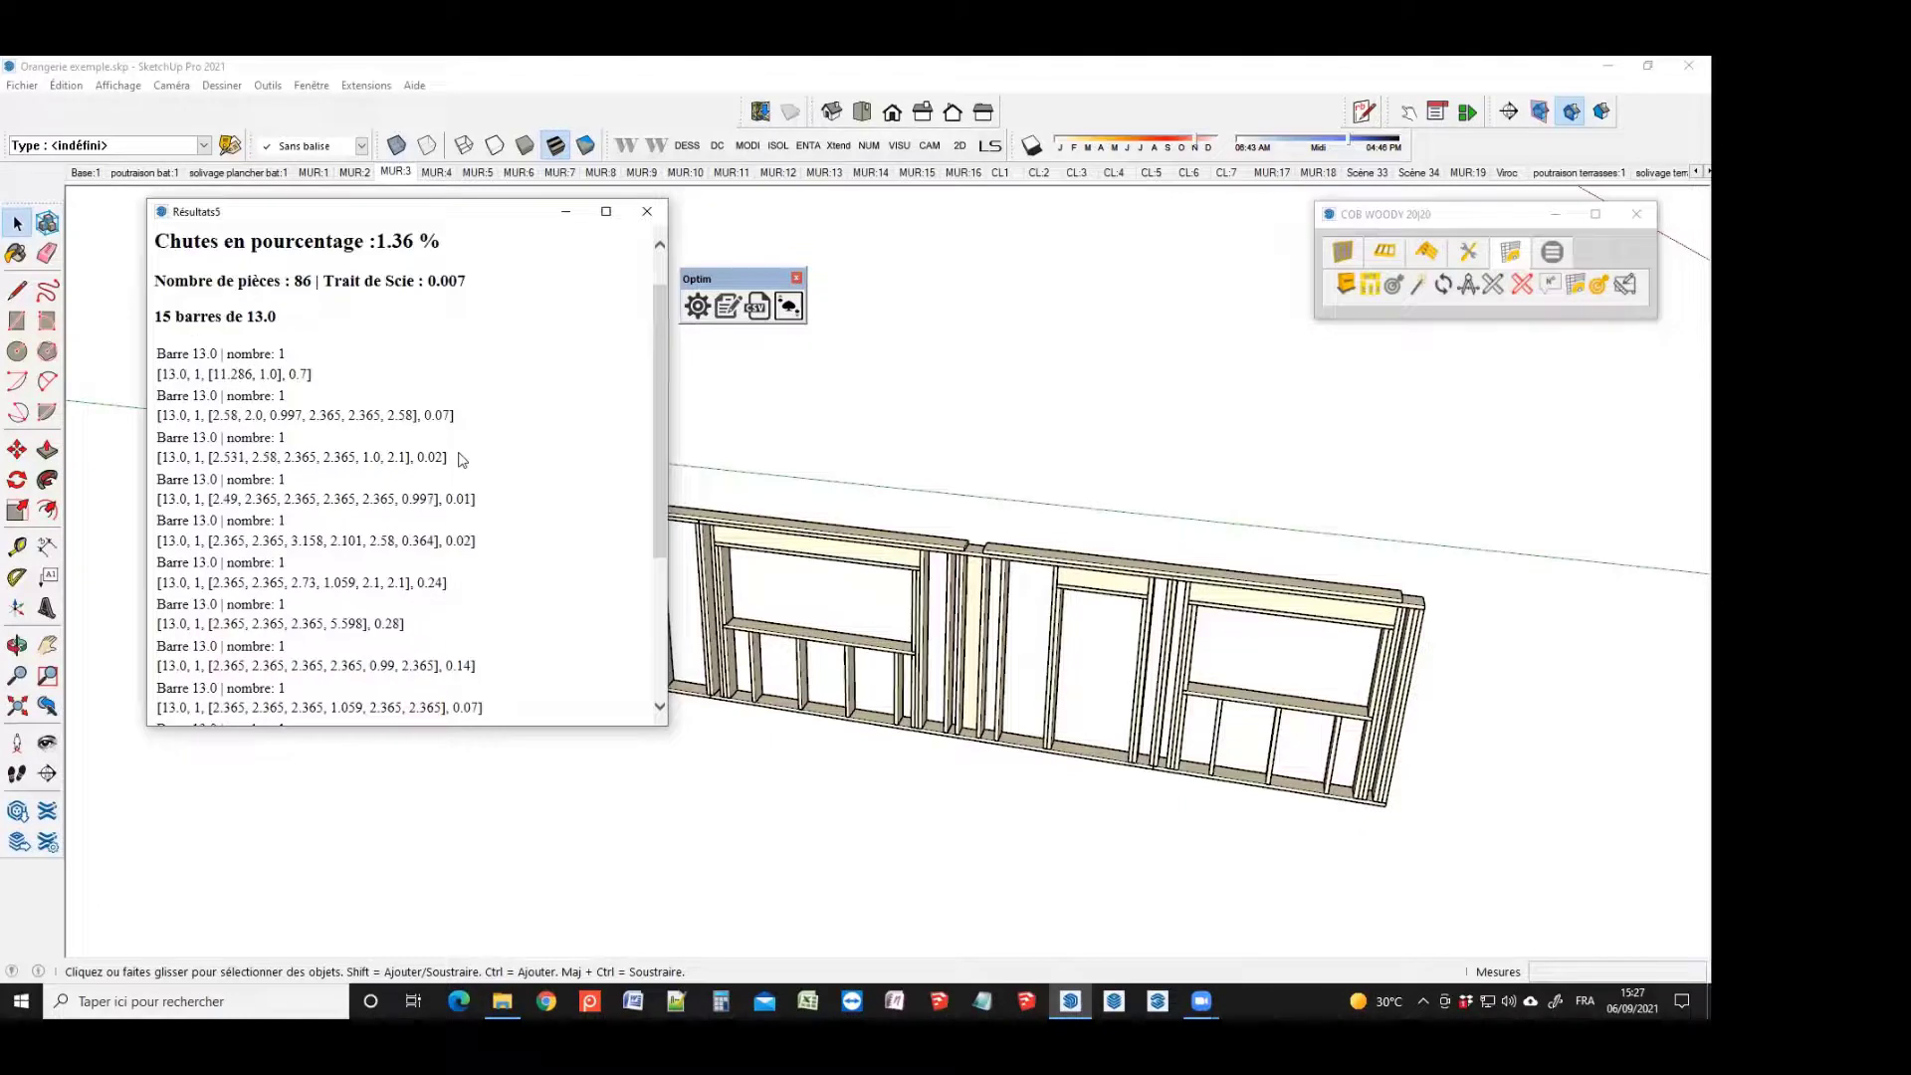
scroll(461, 458, "down", 3)
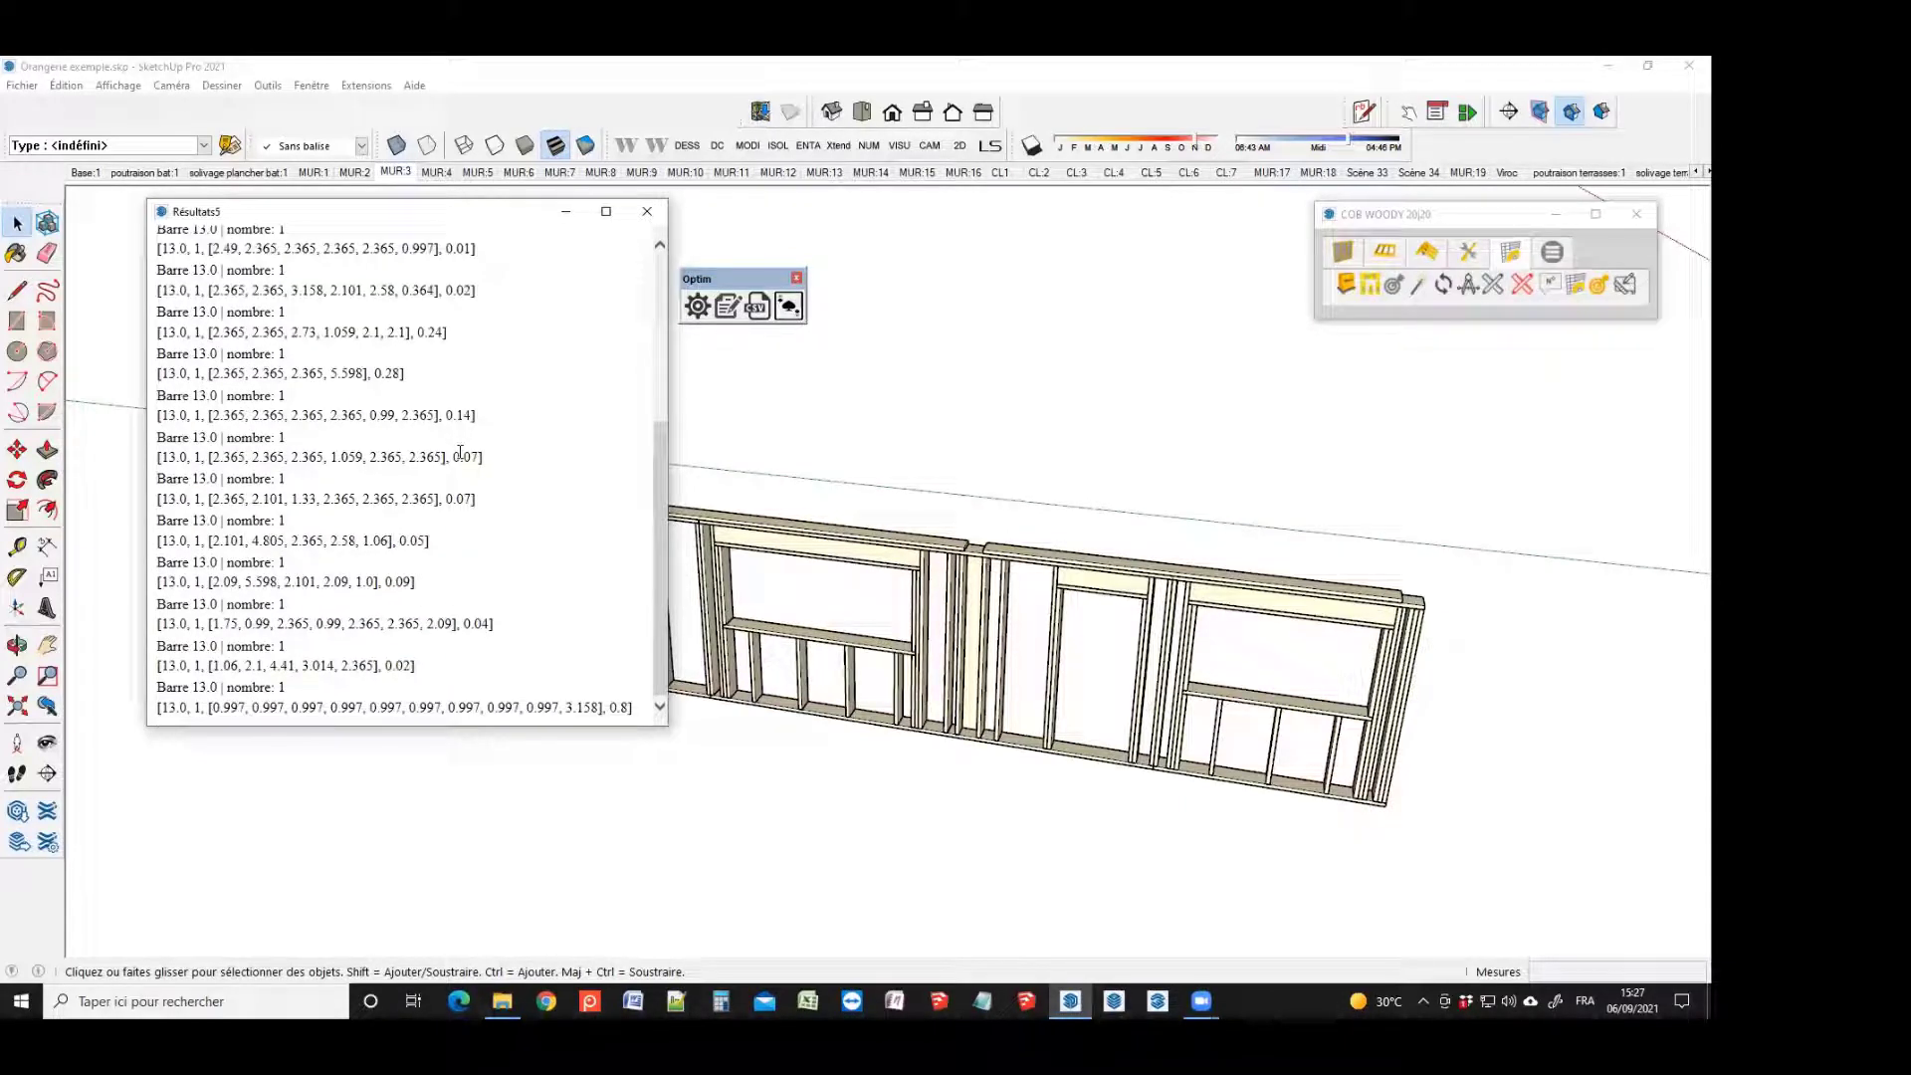
scroll(461, 453, "up", 3)
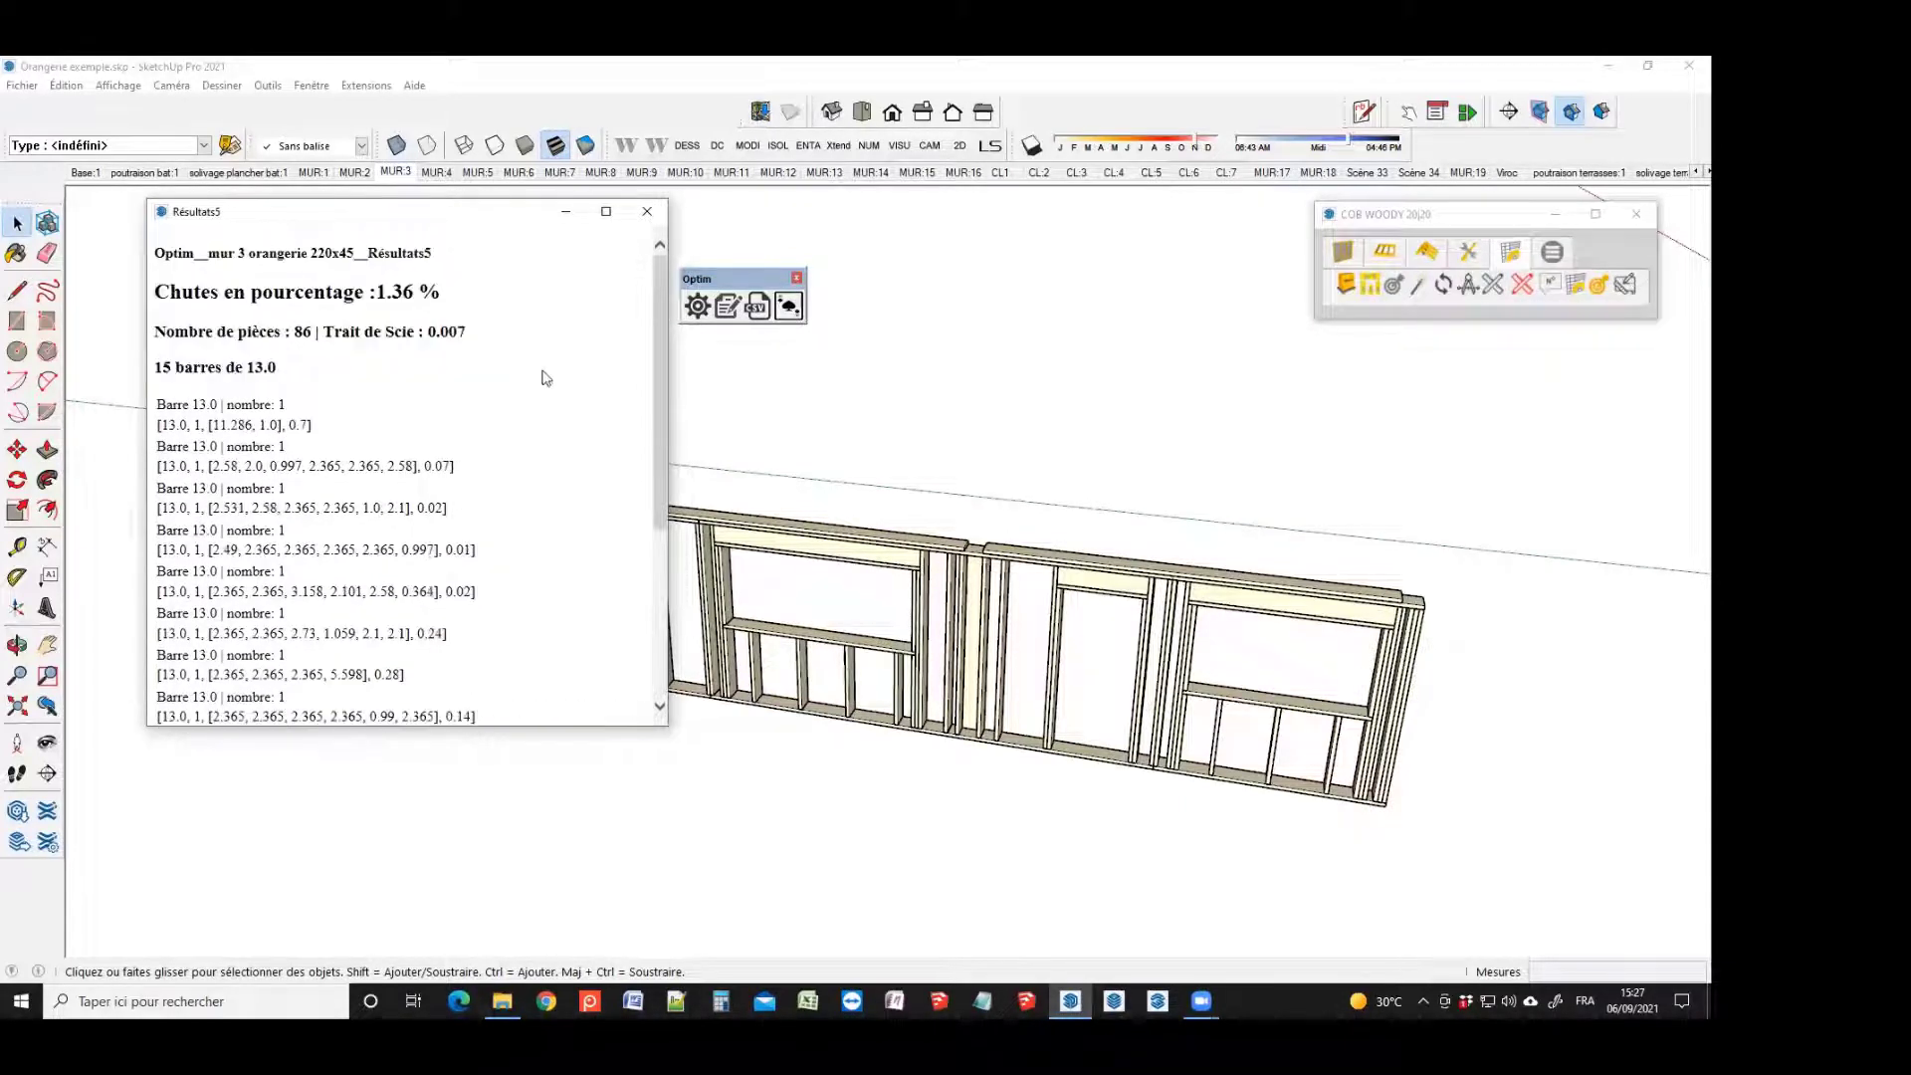
left_click(648, 215)
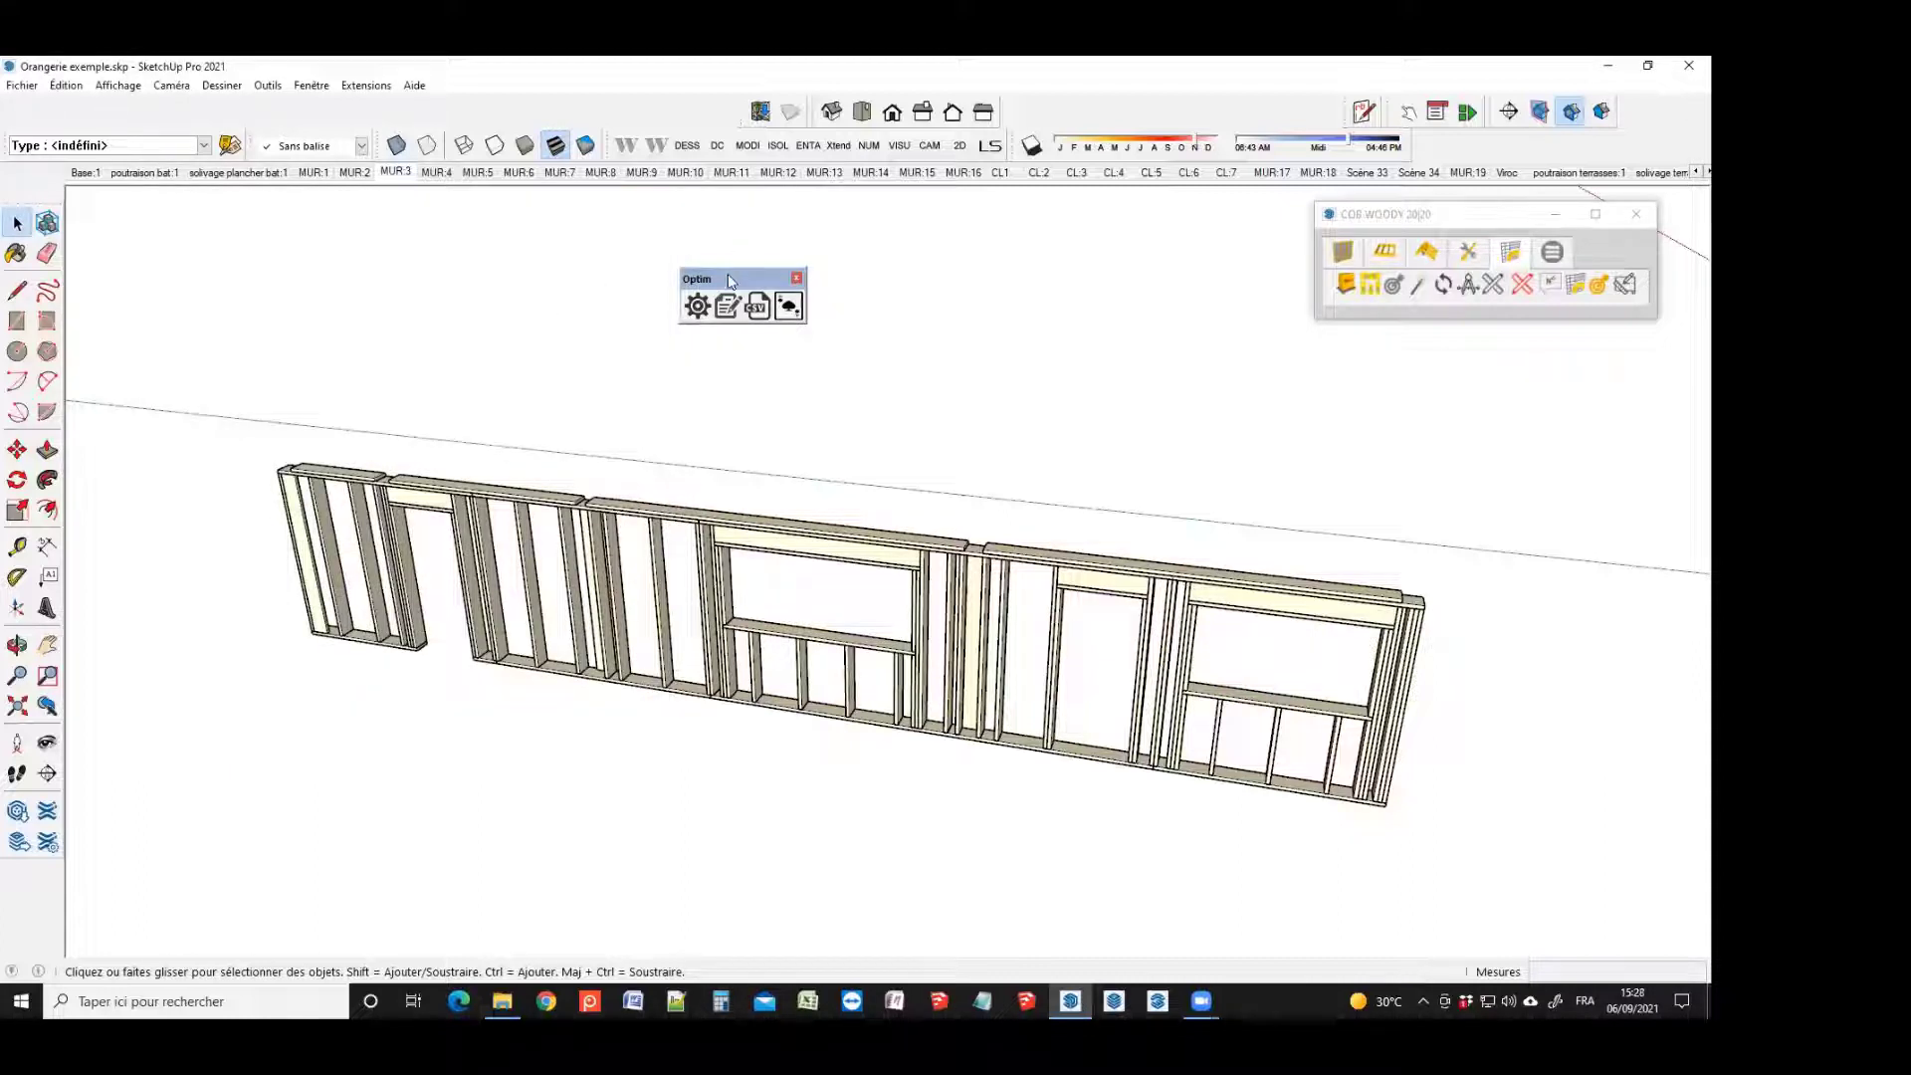
Move the Optim toolbar aside and display the whole building with the Base:1 scene
left_click_drag(730, 274, 476, 250)
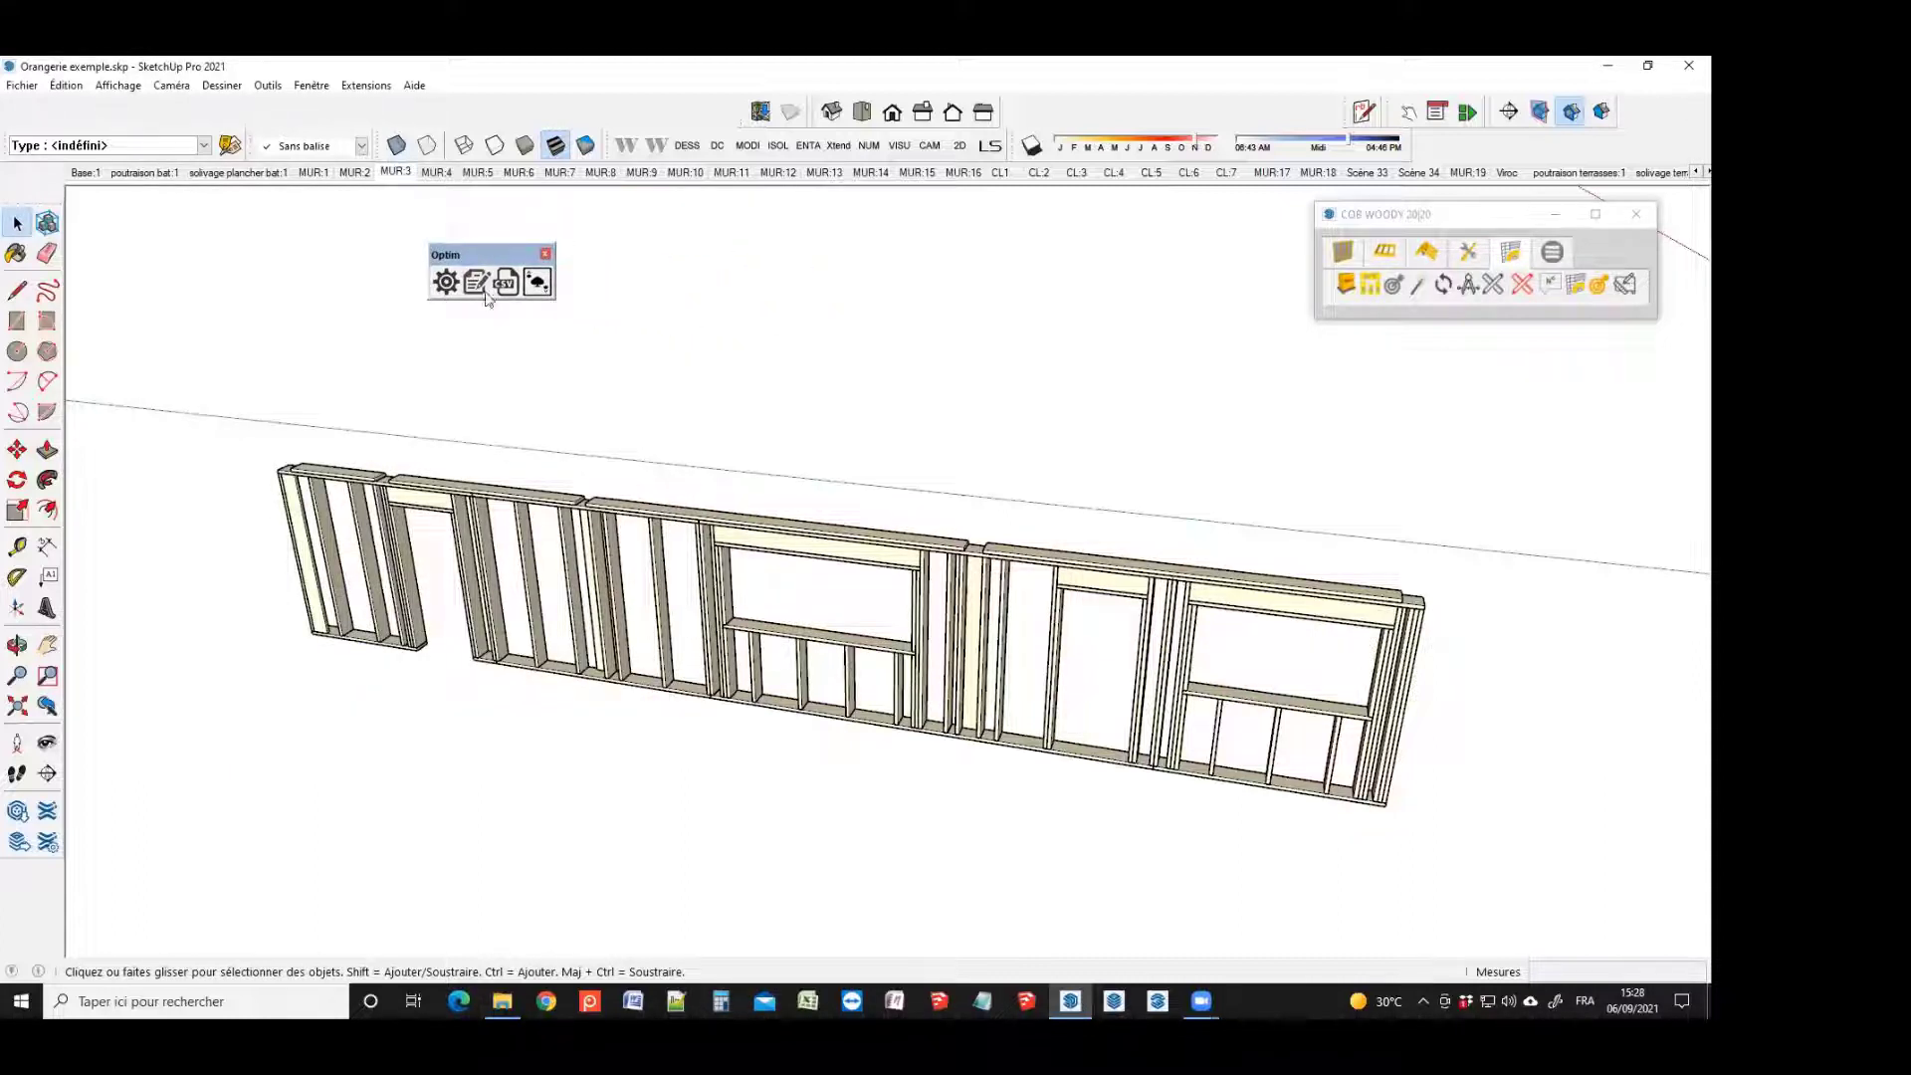
scroll(572, 691, "down", 3)
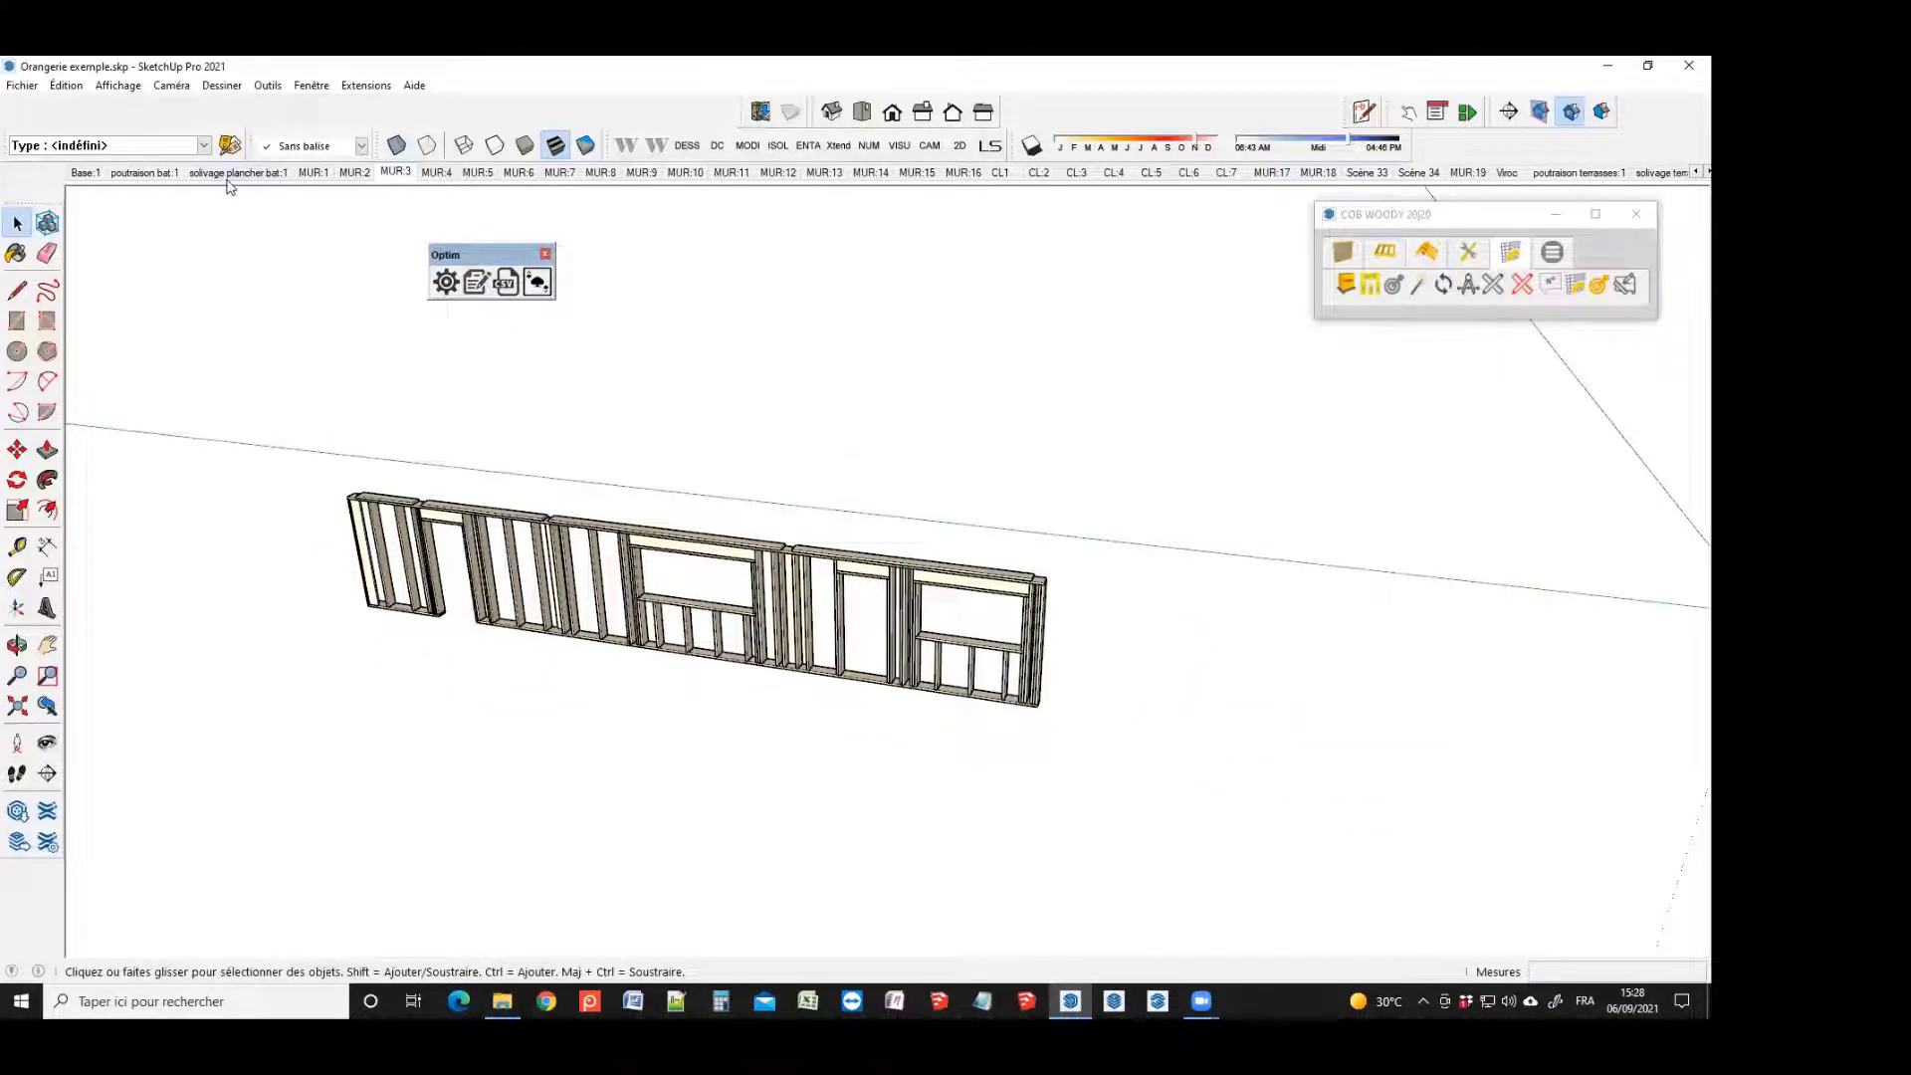
left_click(84, 172)
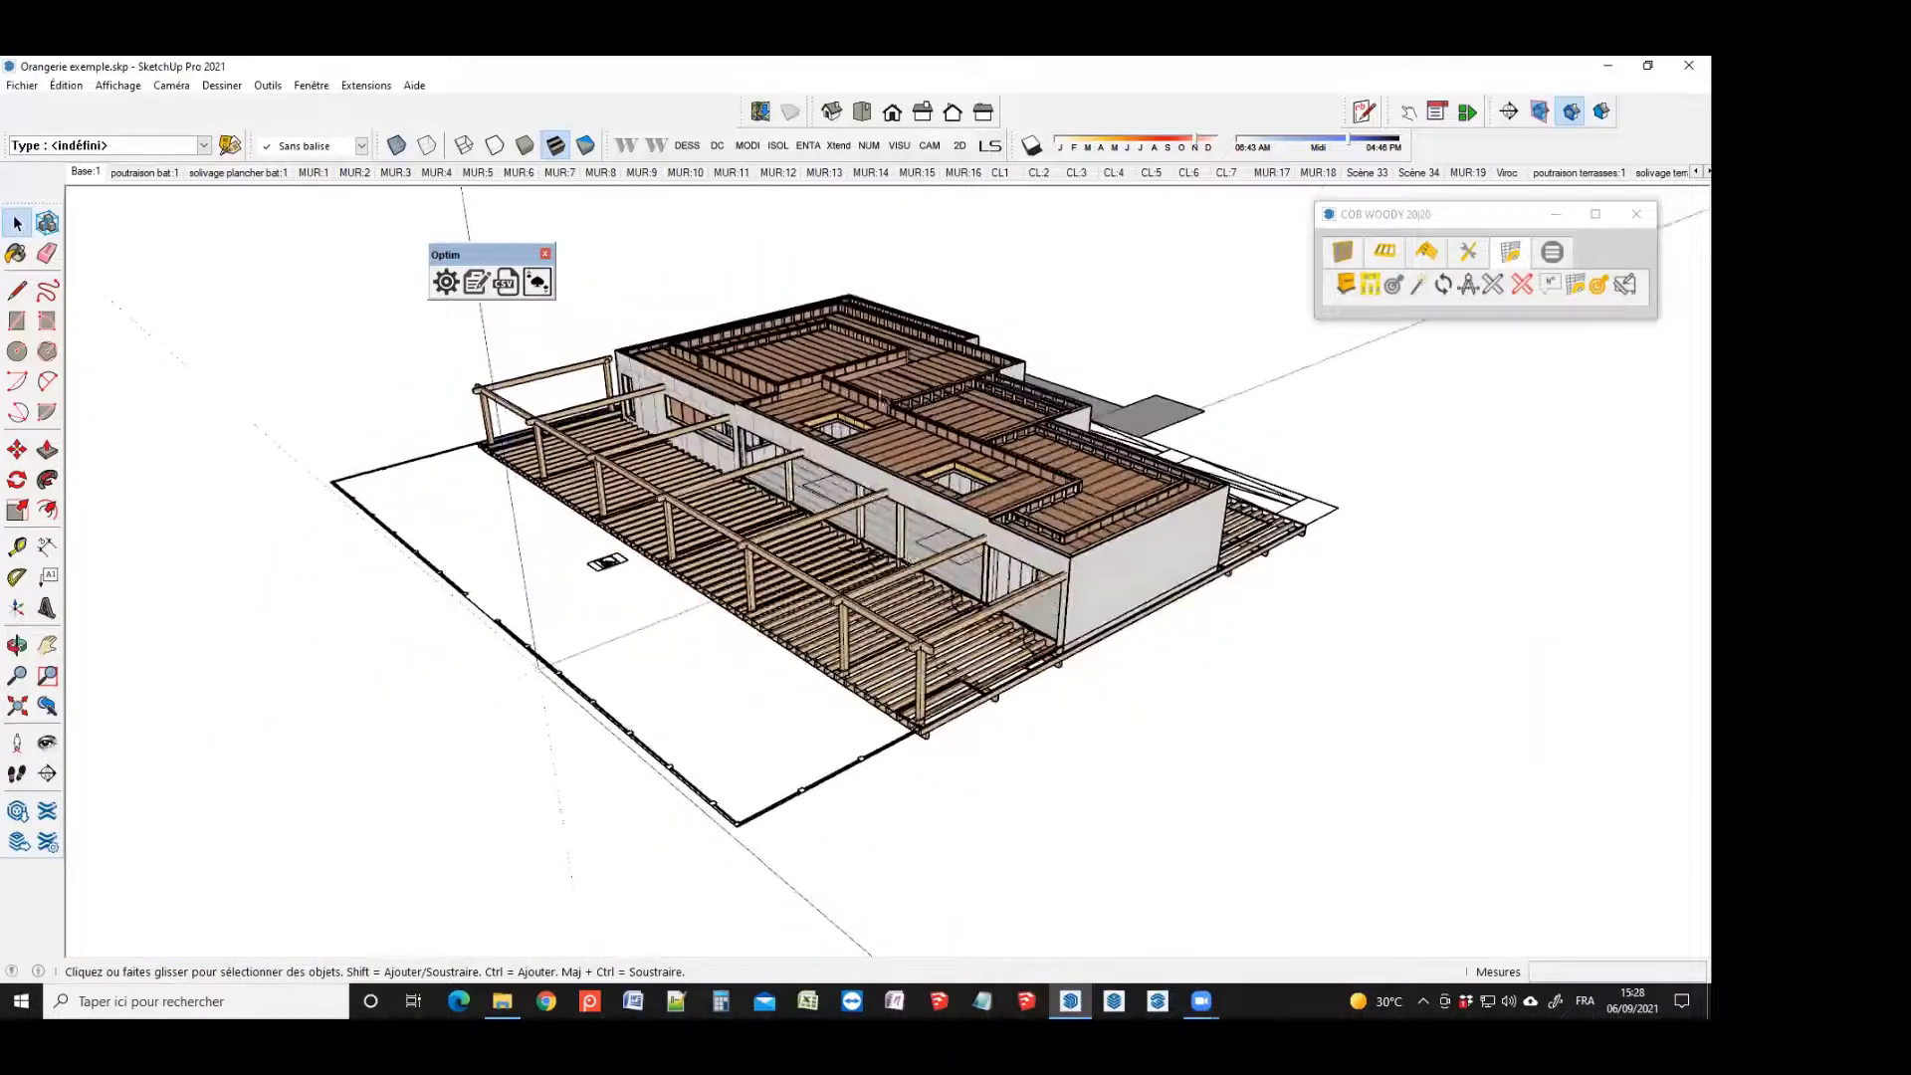
scroll(561, 386, "up", 10)
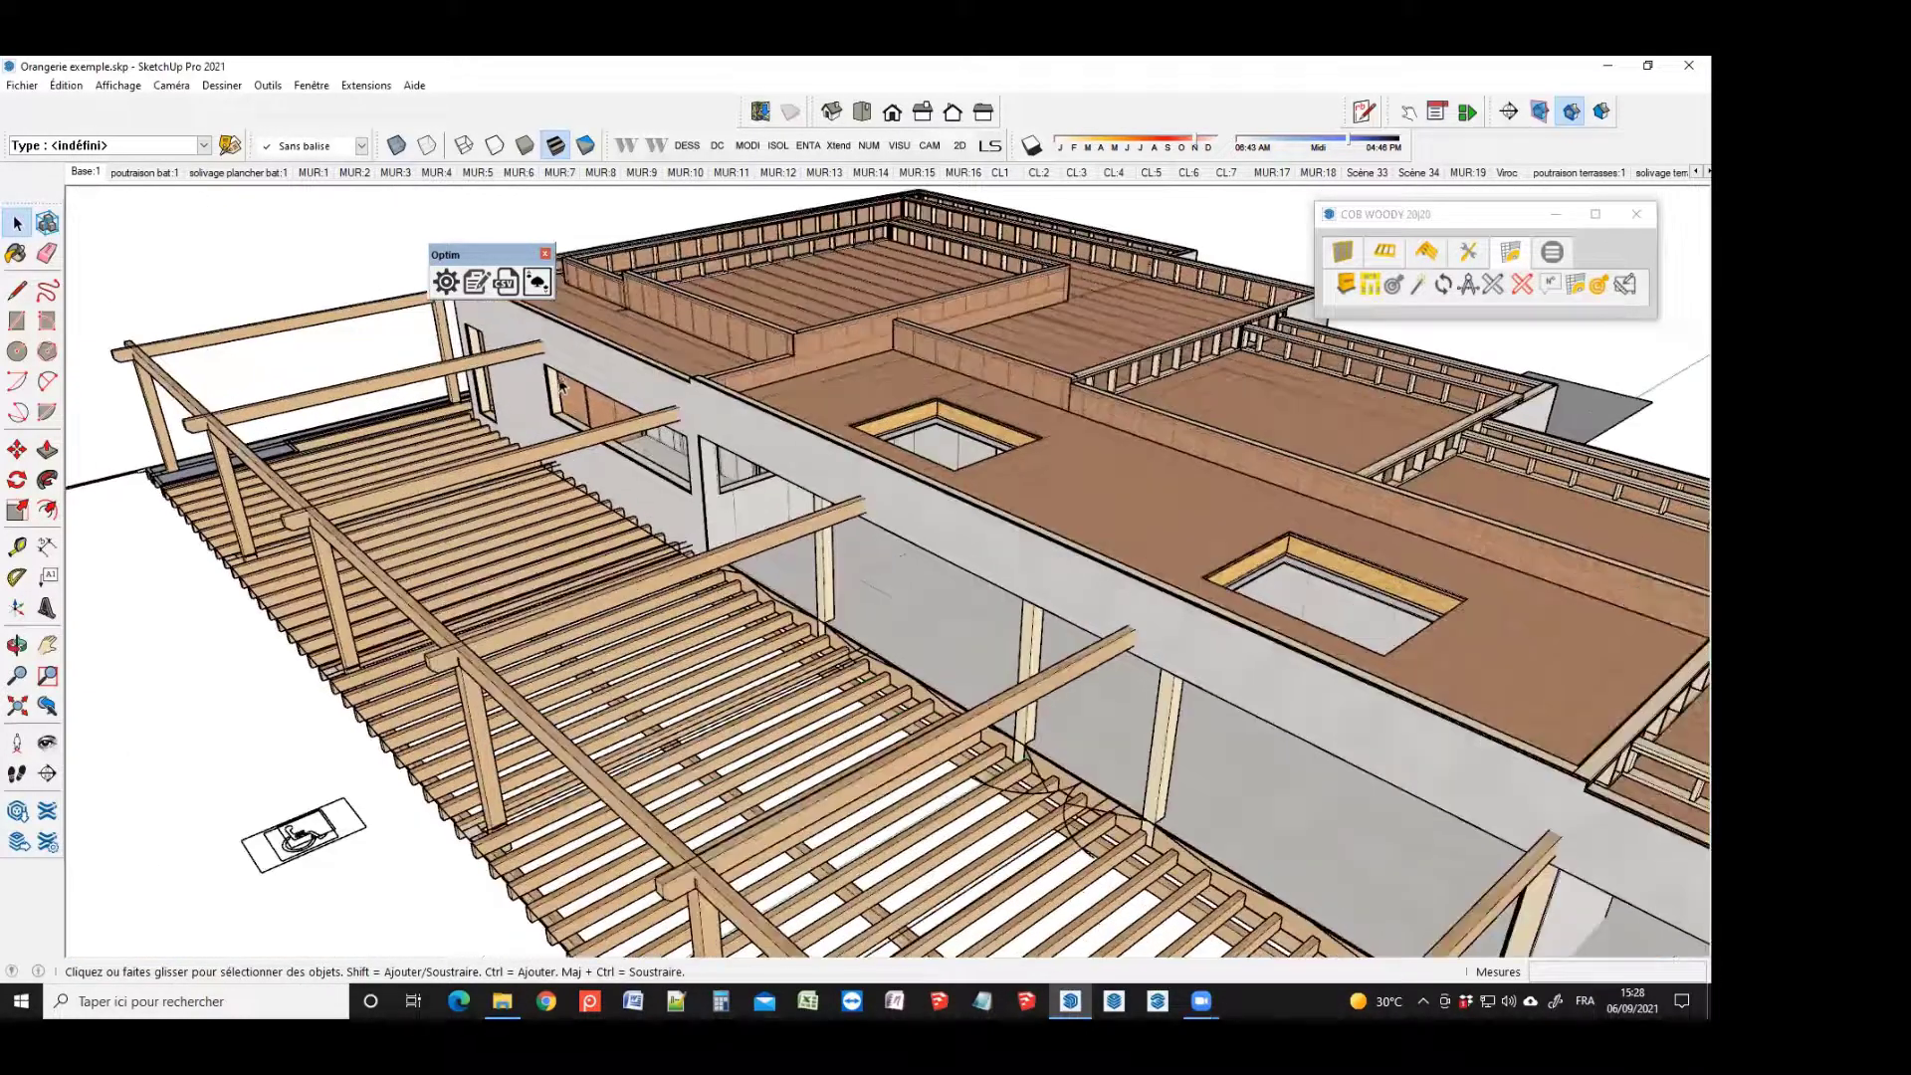
Select a timber of the roof parapet framing, extend the selection "par section(s)" and isolate all timbers of that section
left_click(554, 391)
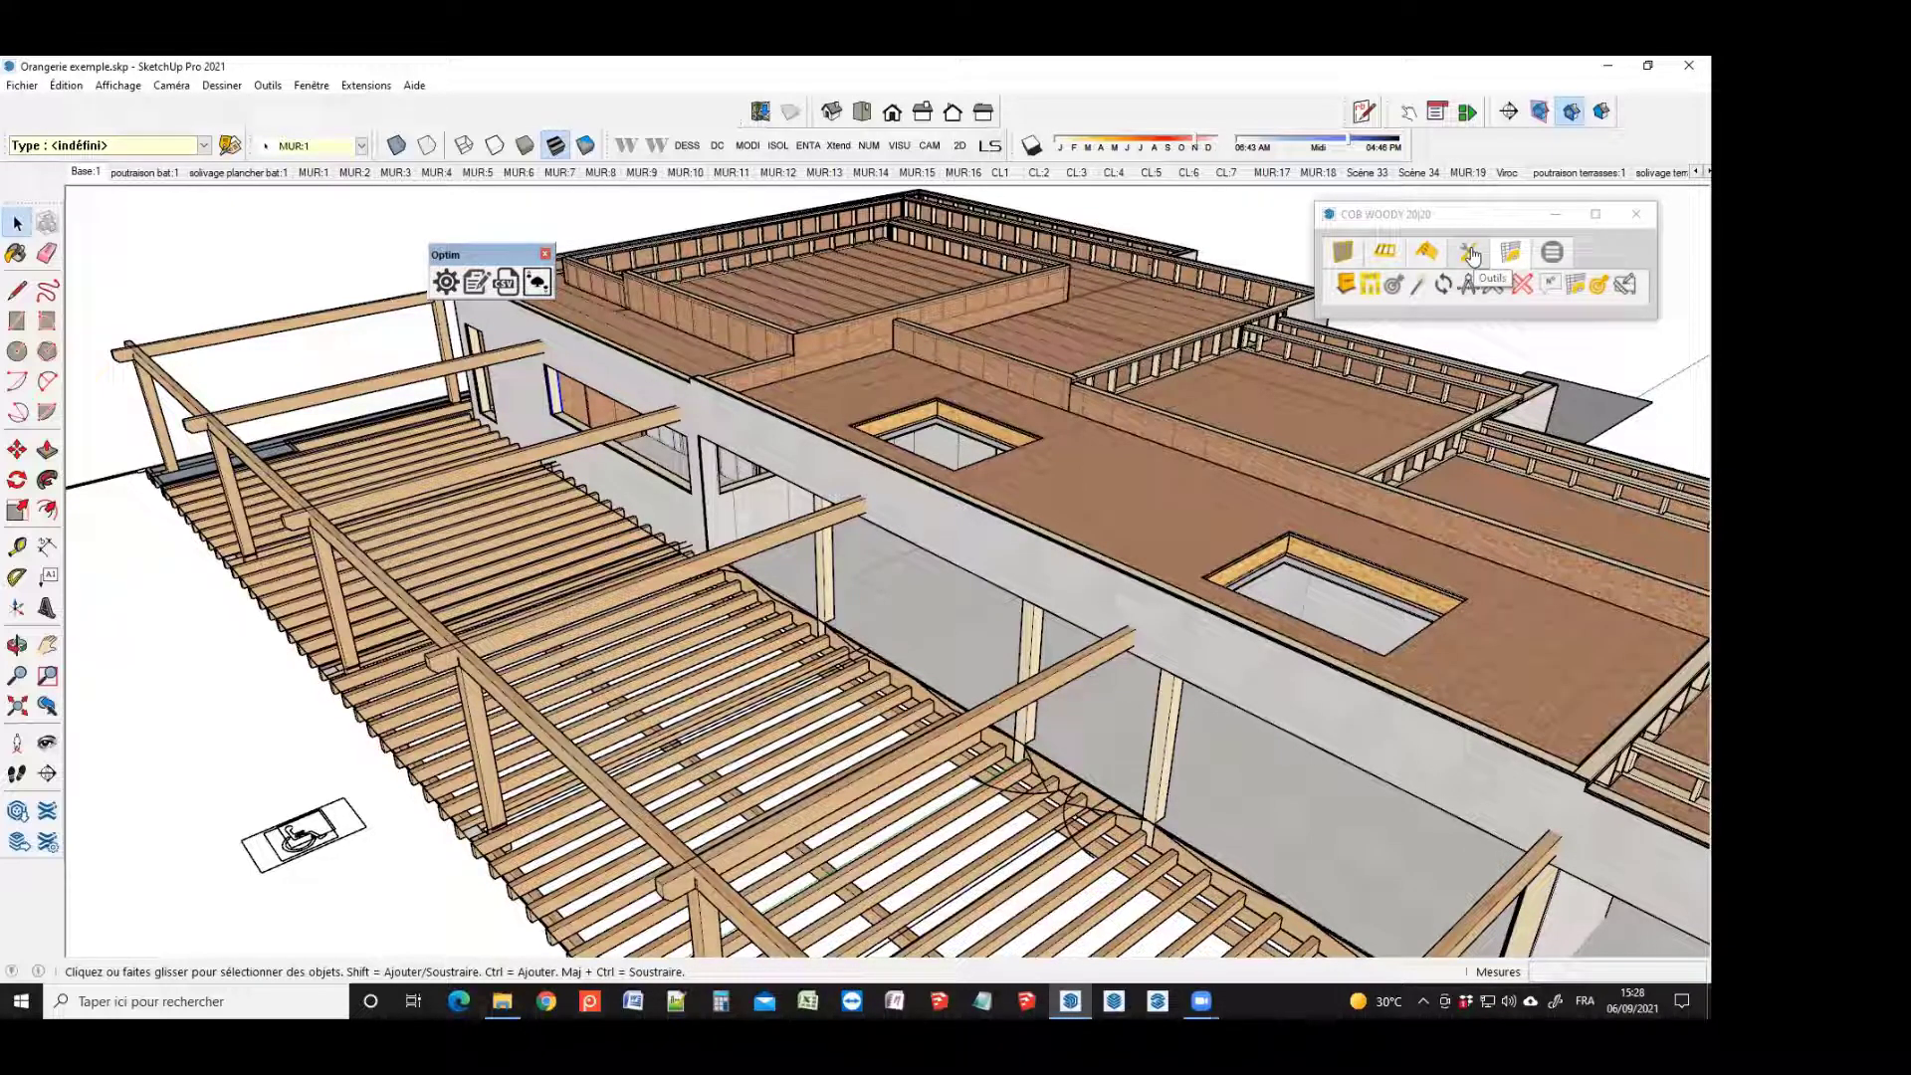
left_click(1186, 345)
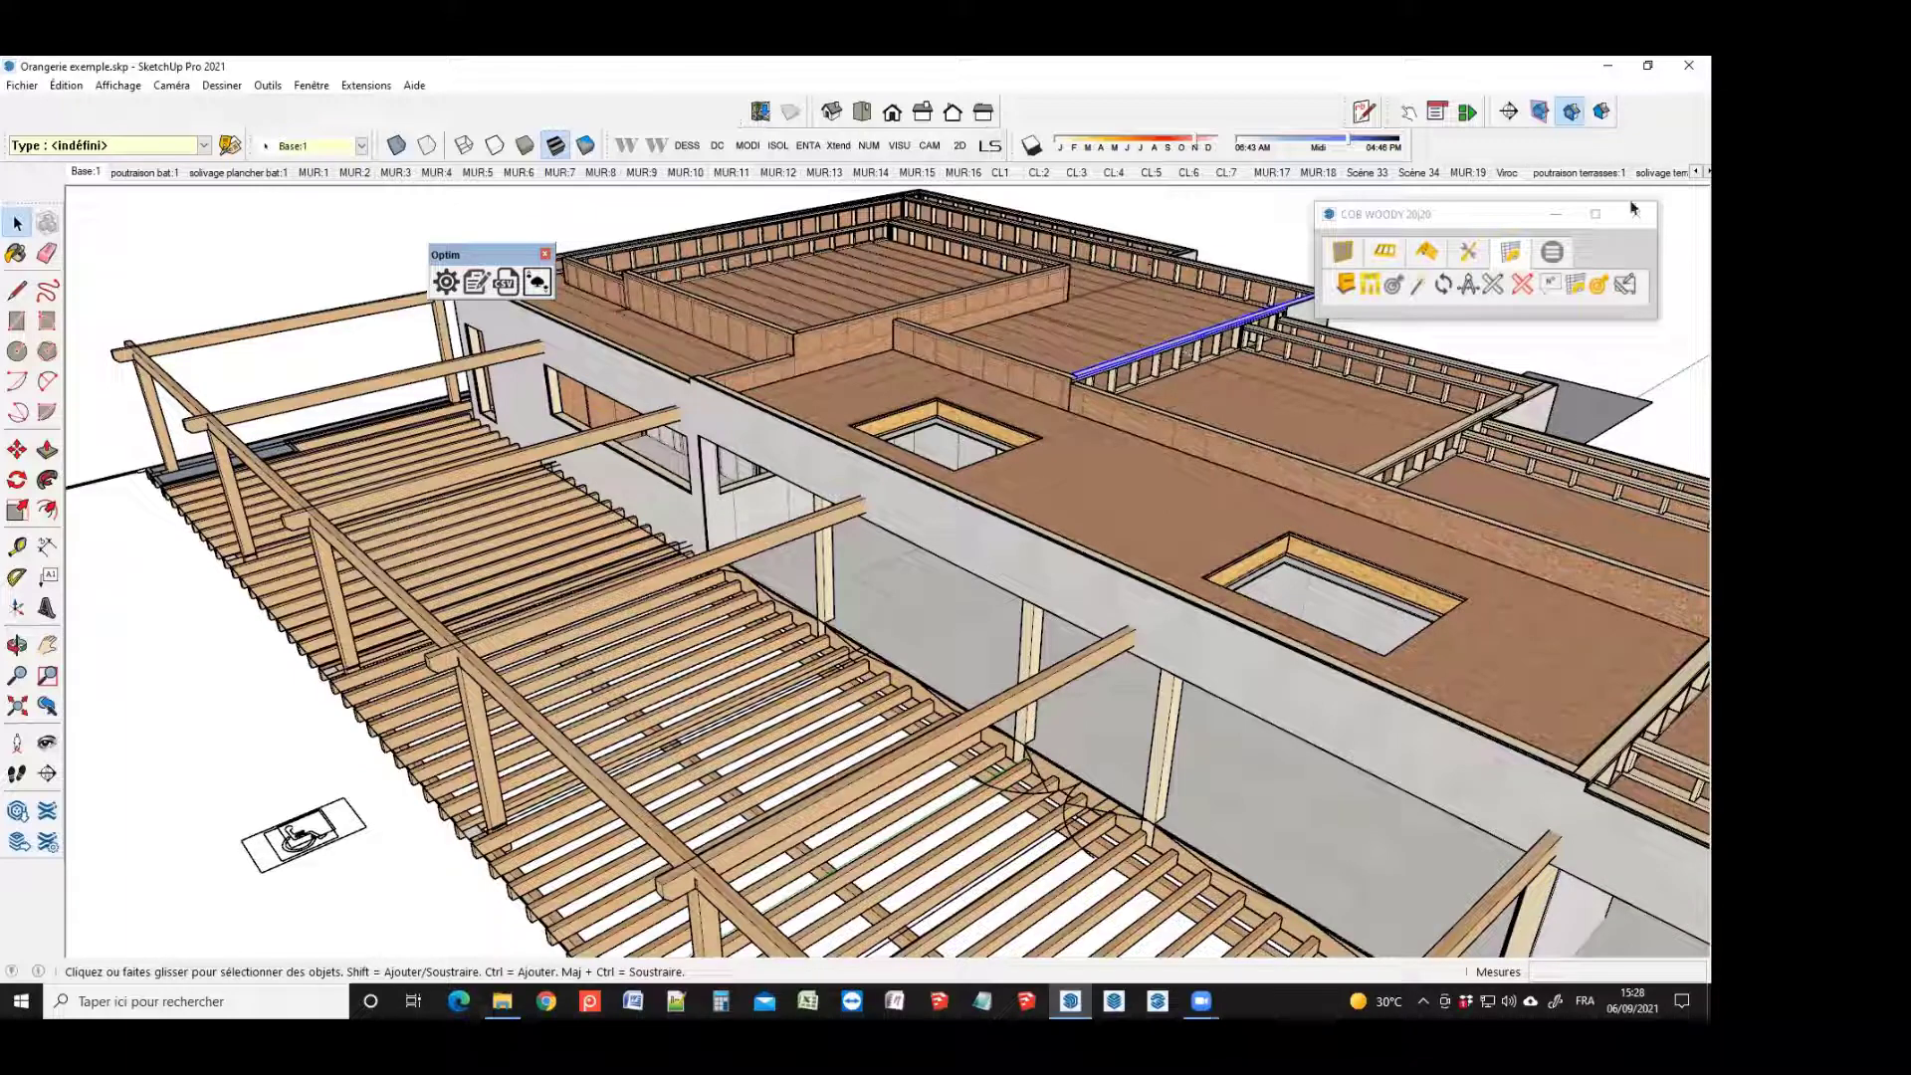
left_click(1470, 253)
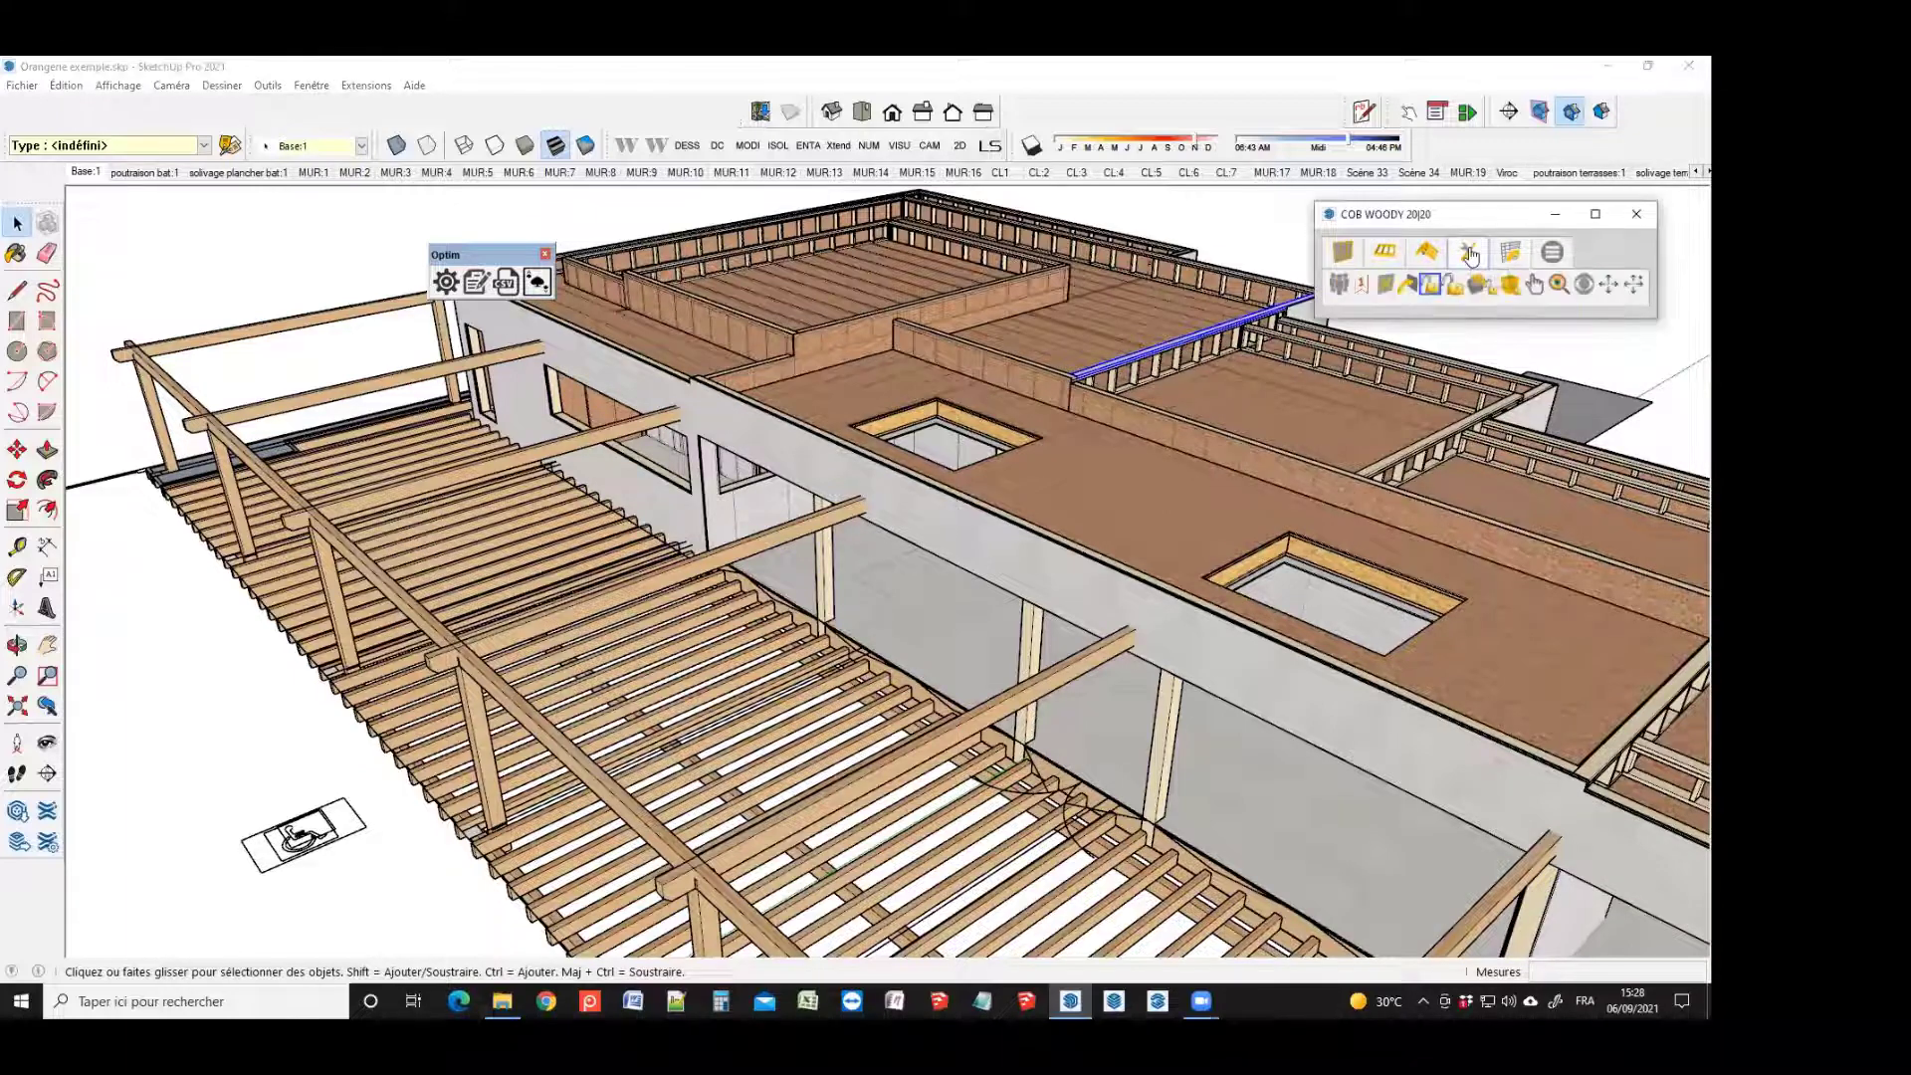
left_click(1540, 286)
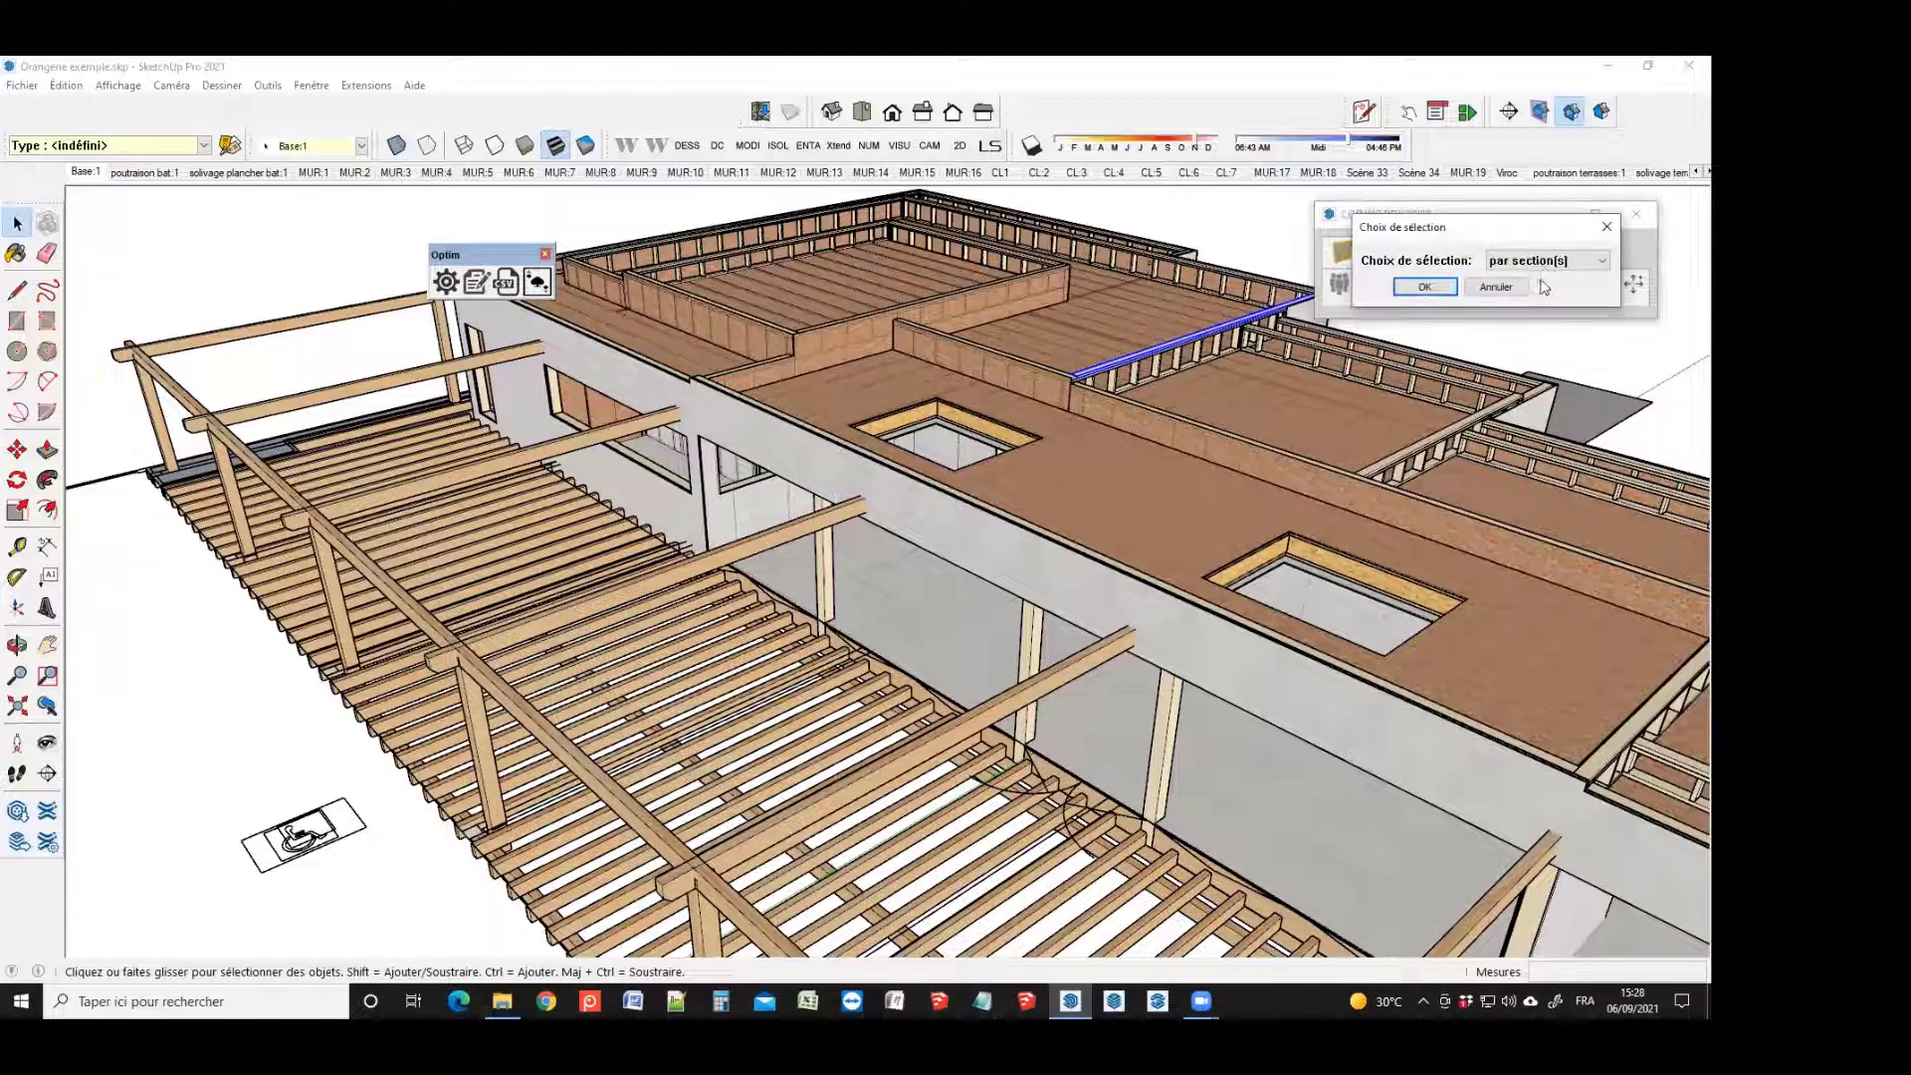
left_click(1425, 287)
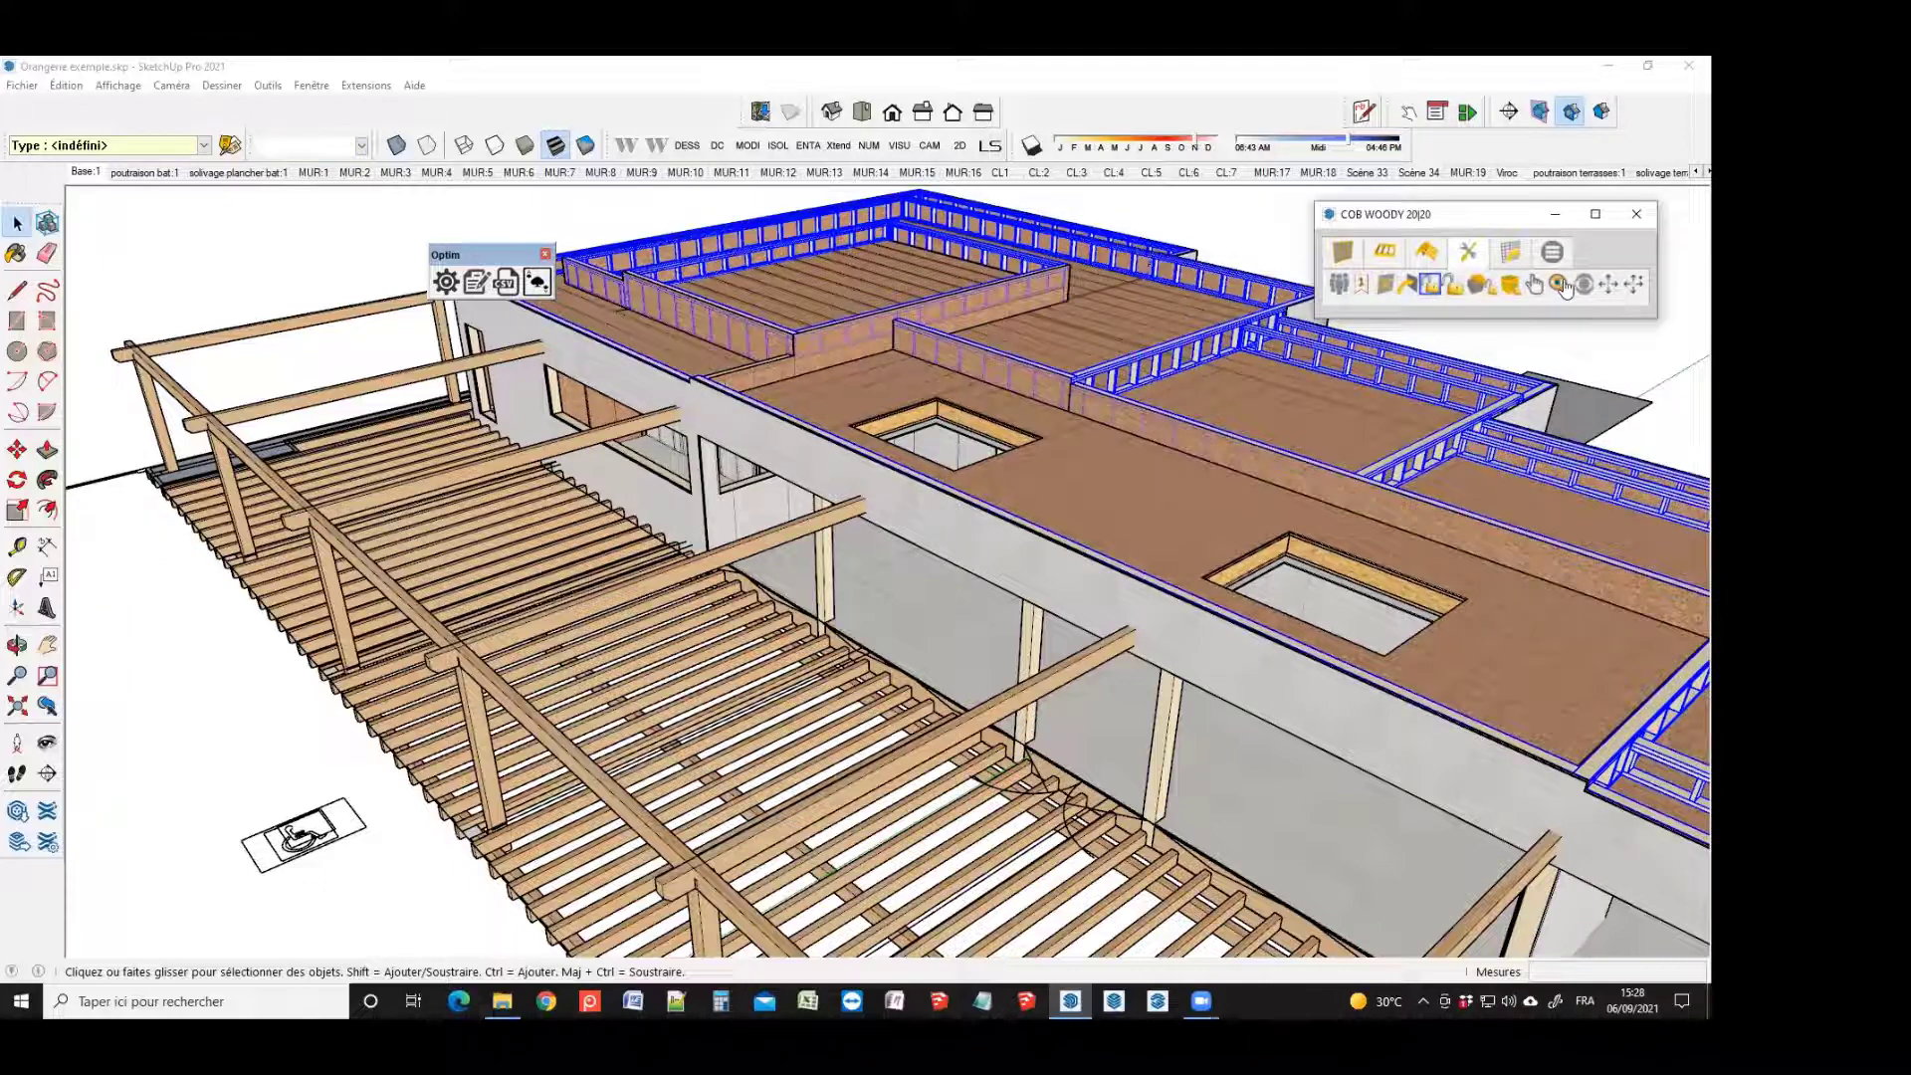
left_click(1564, 284)
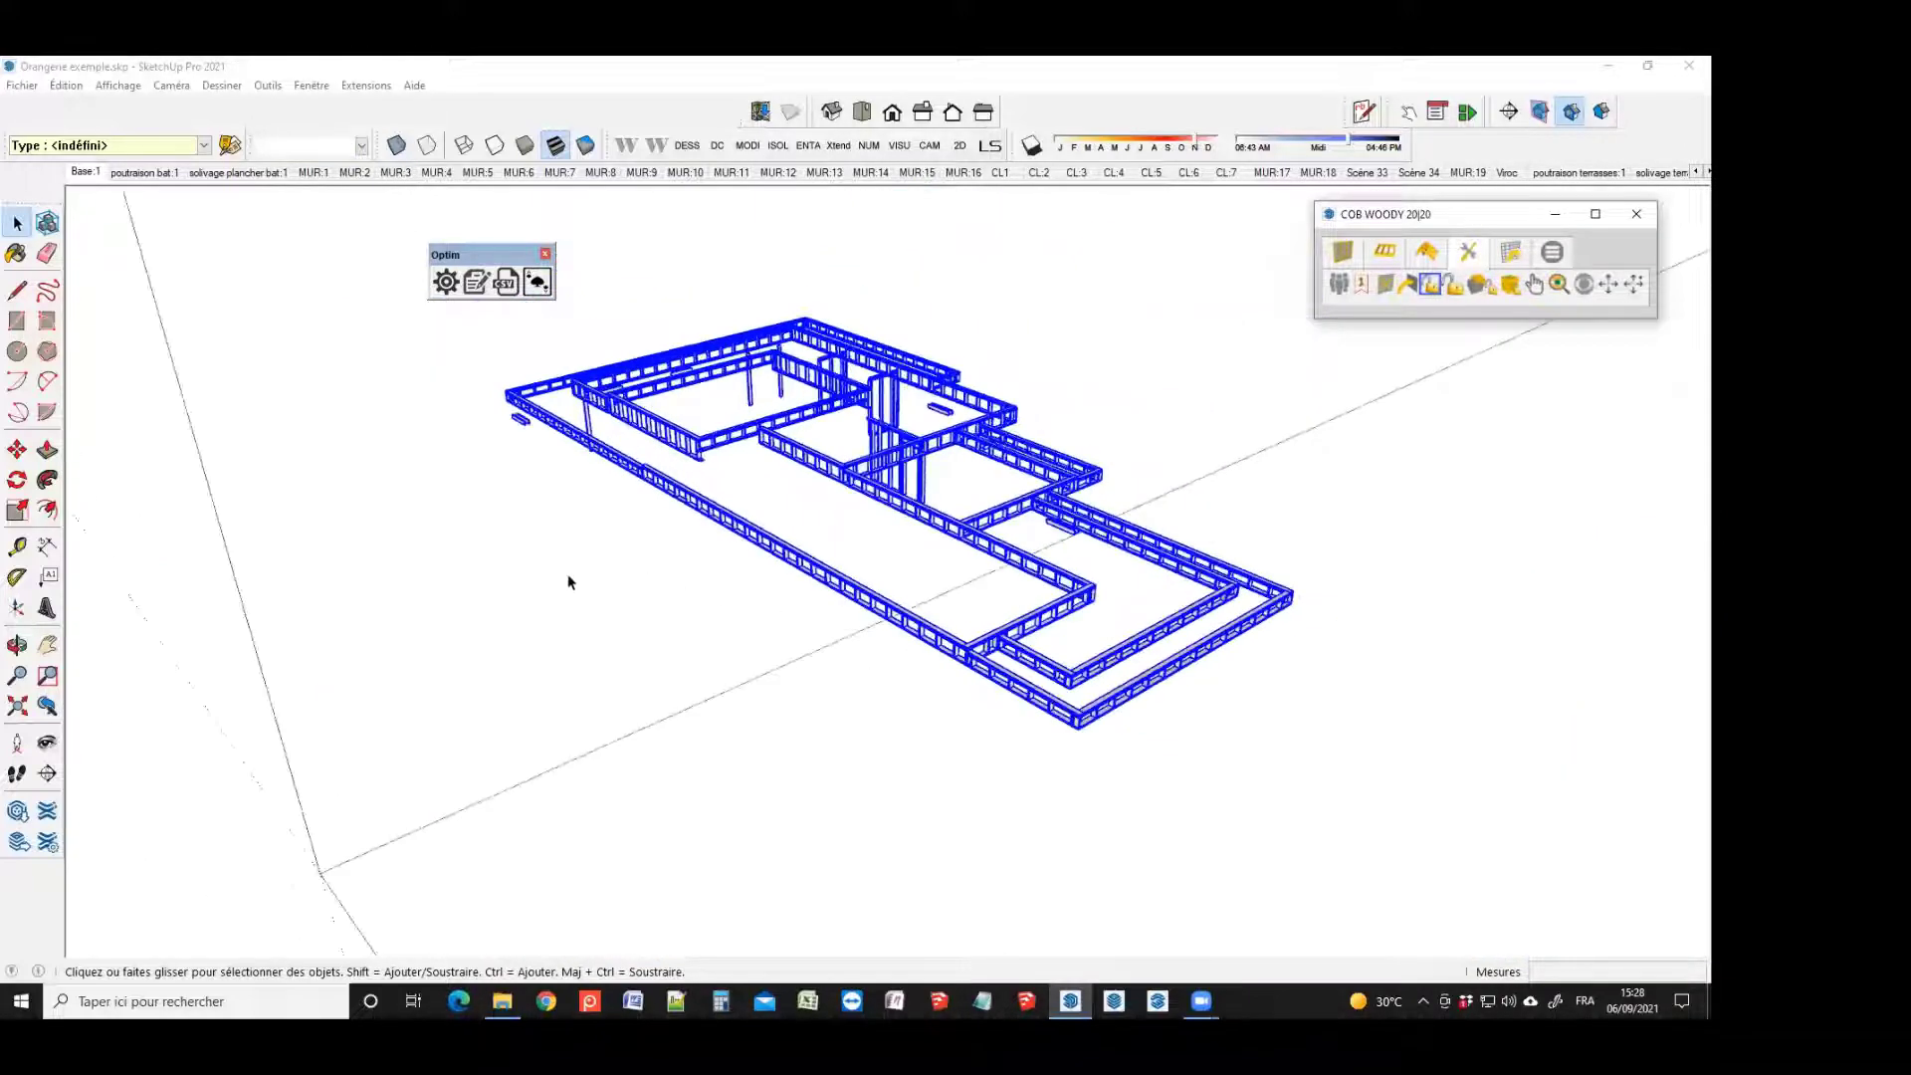
middle_click_drag(568, 581, 705, 560)
scroll(705, 560, "up", 3)
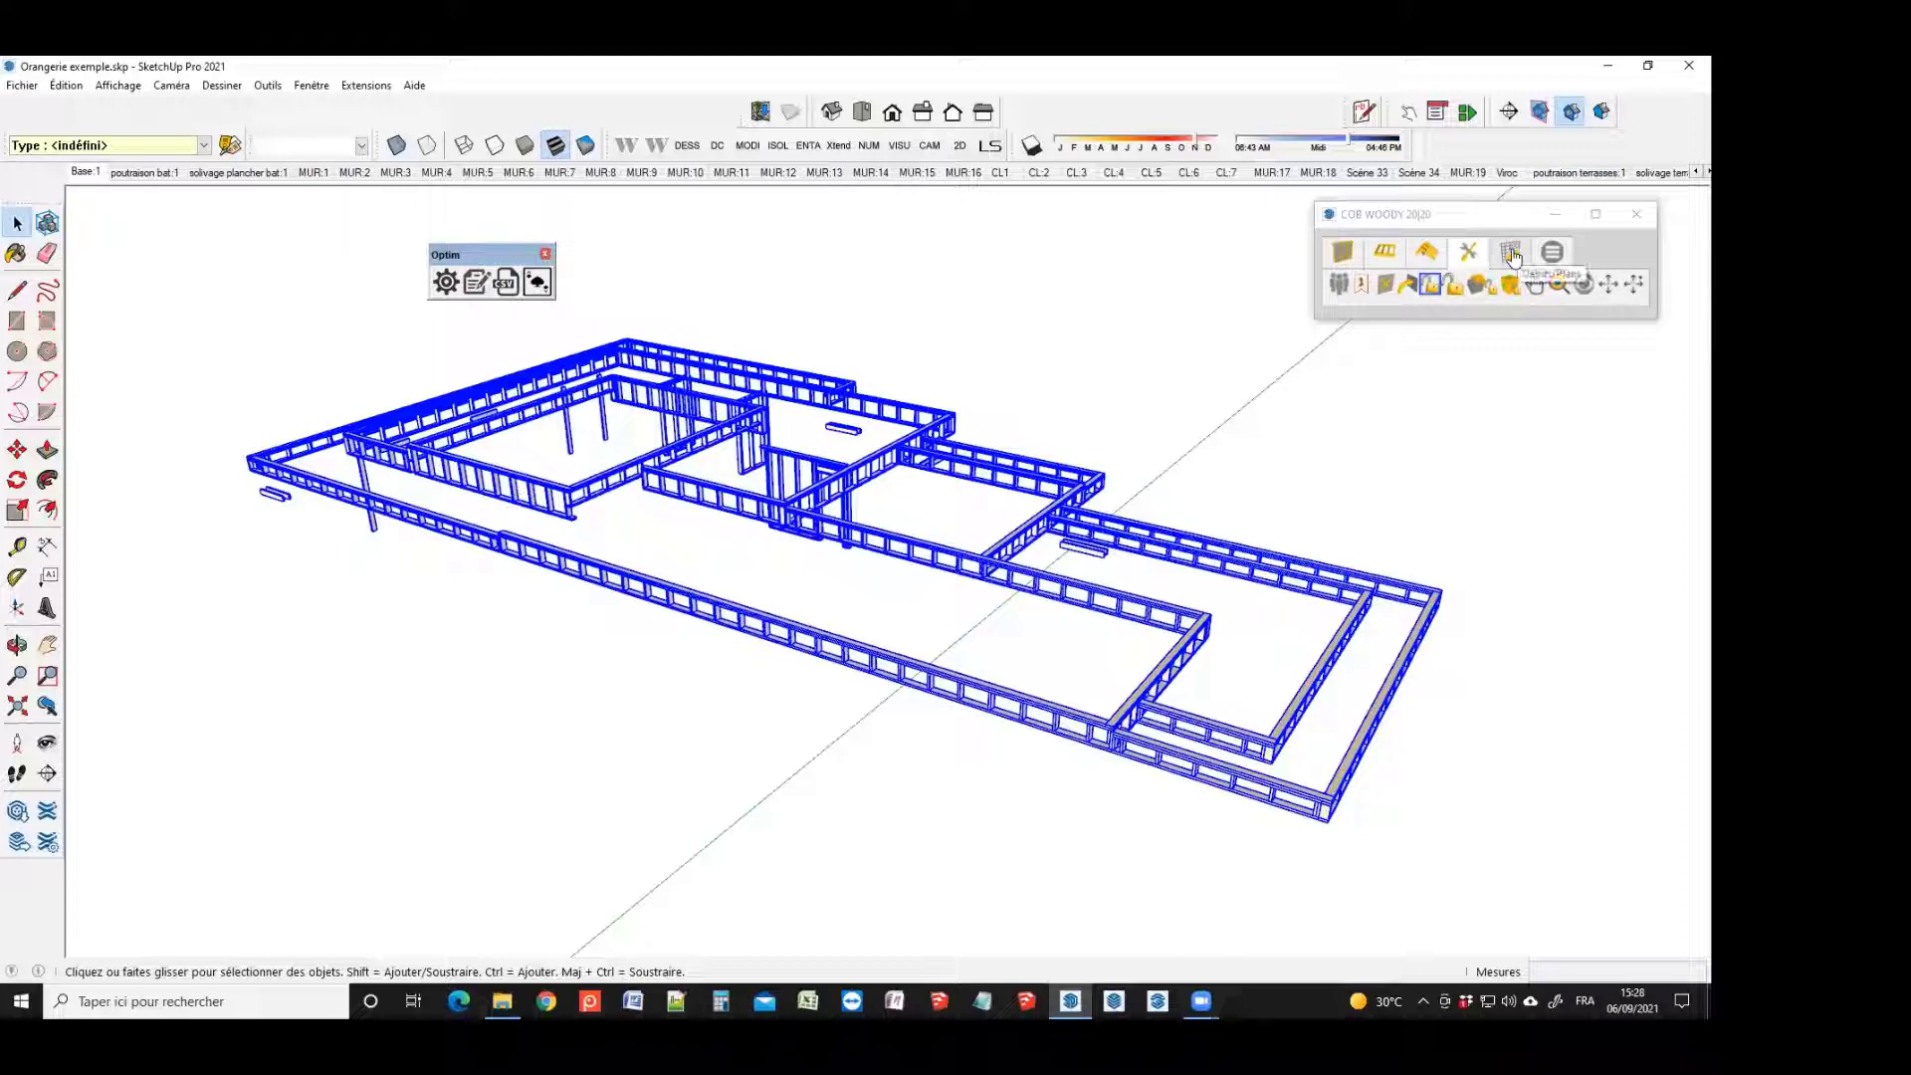
left_click(1262, 360)
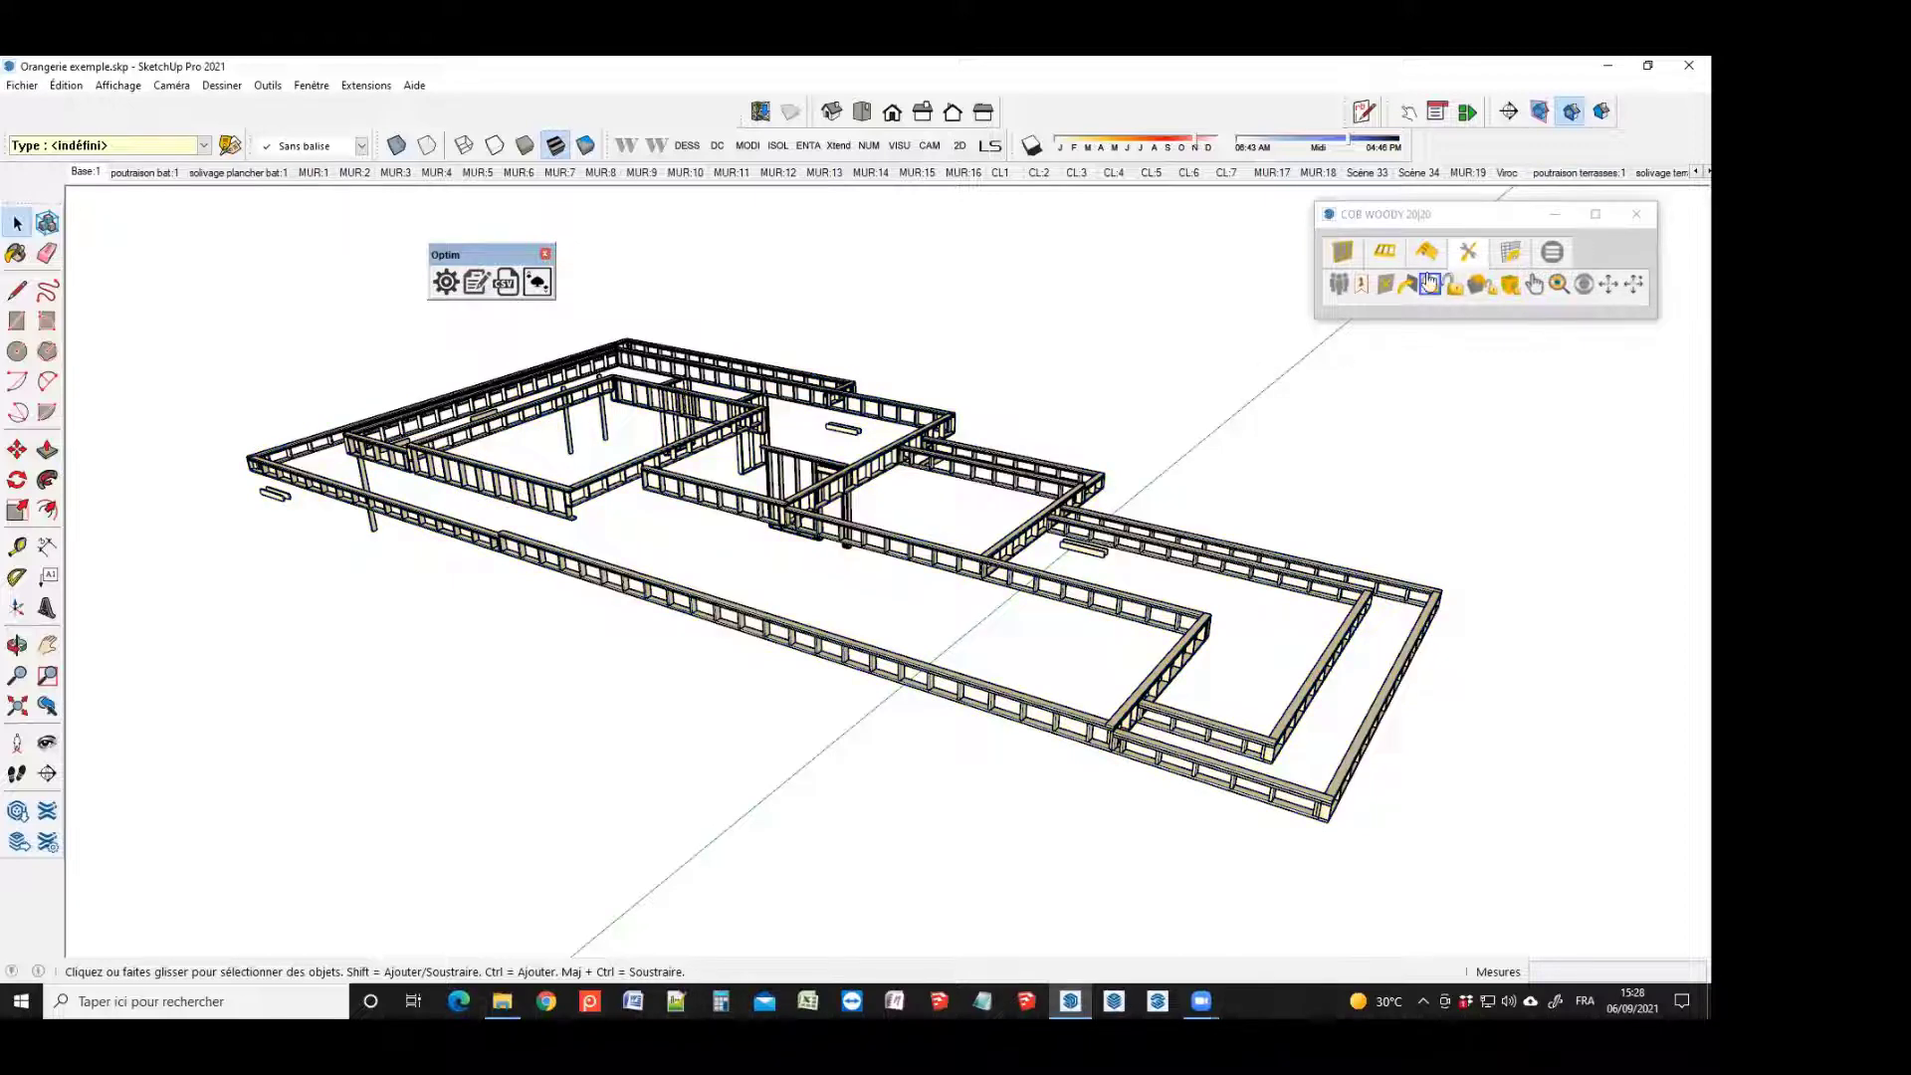
Generate a cutting list of the isolated timbers with the "Débit sel/isolé" option
left_click(1507, 254)
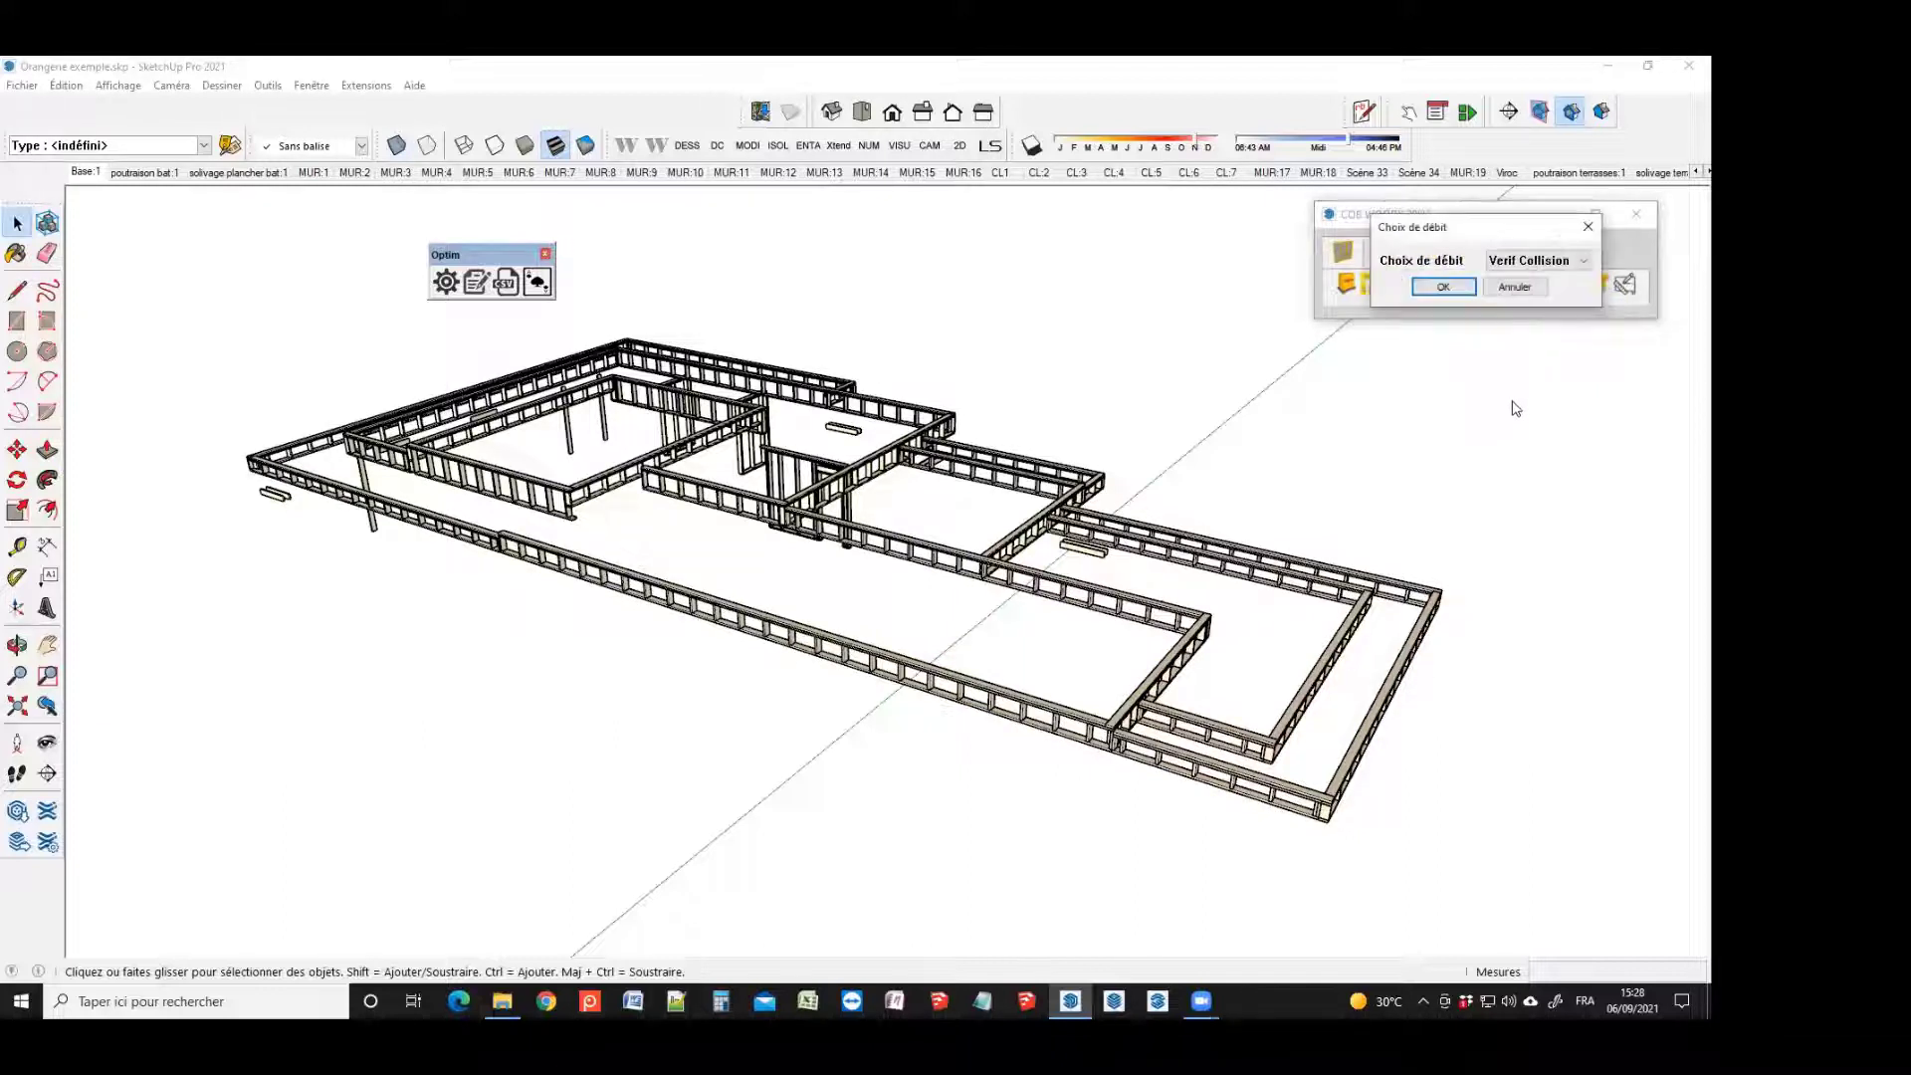
left_click(1558, 261)
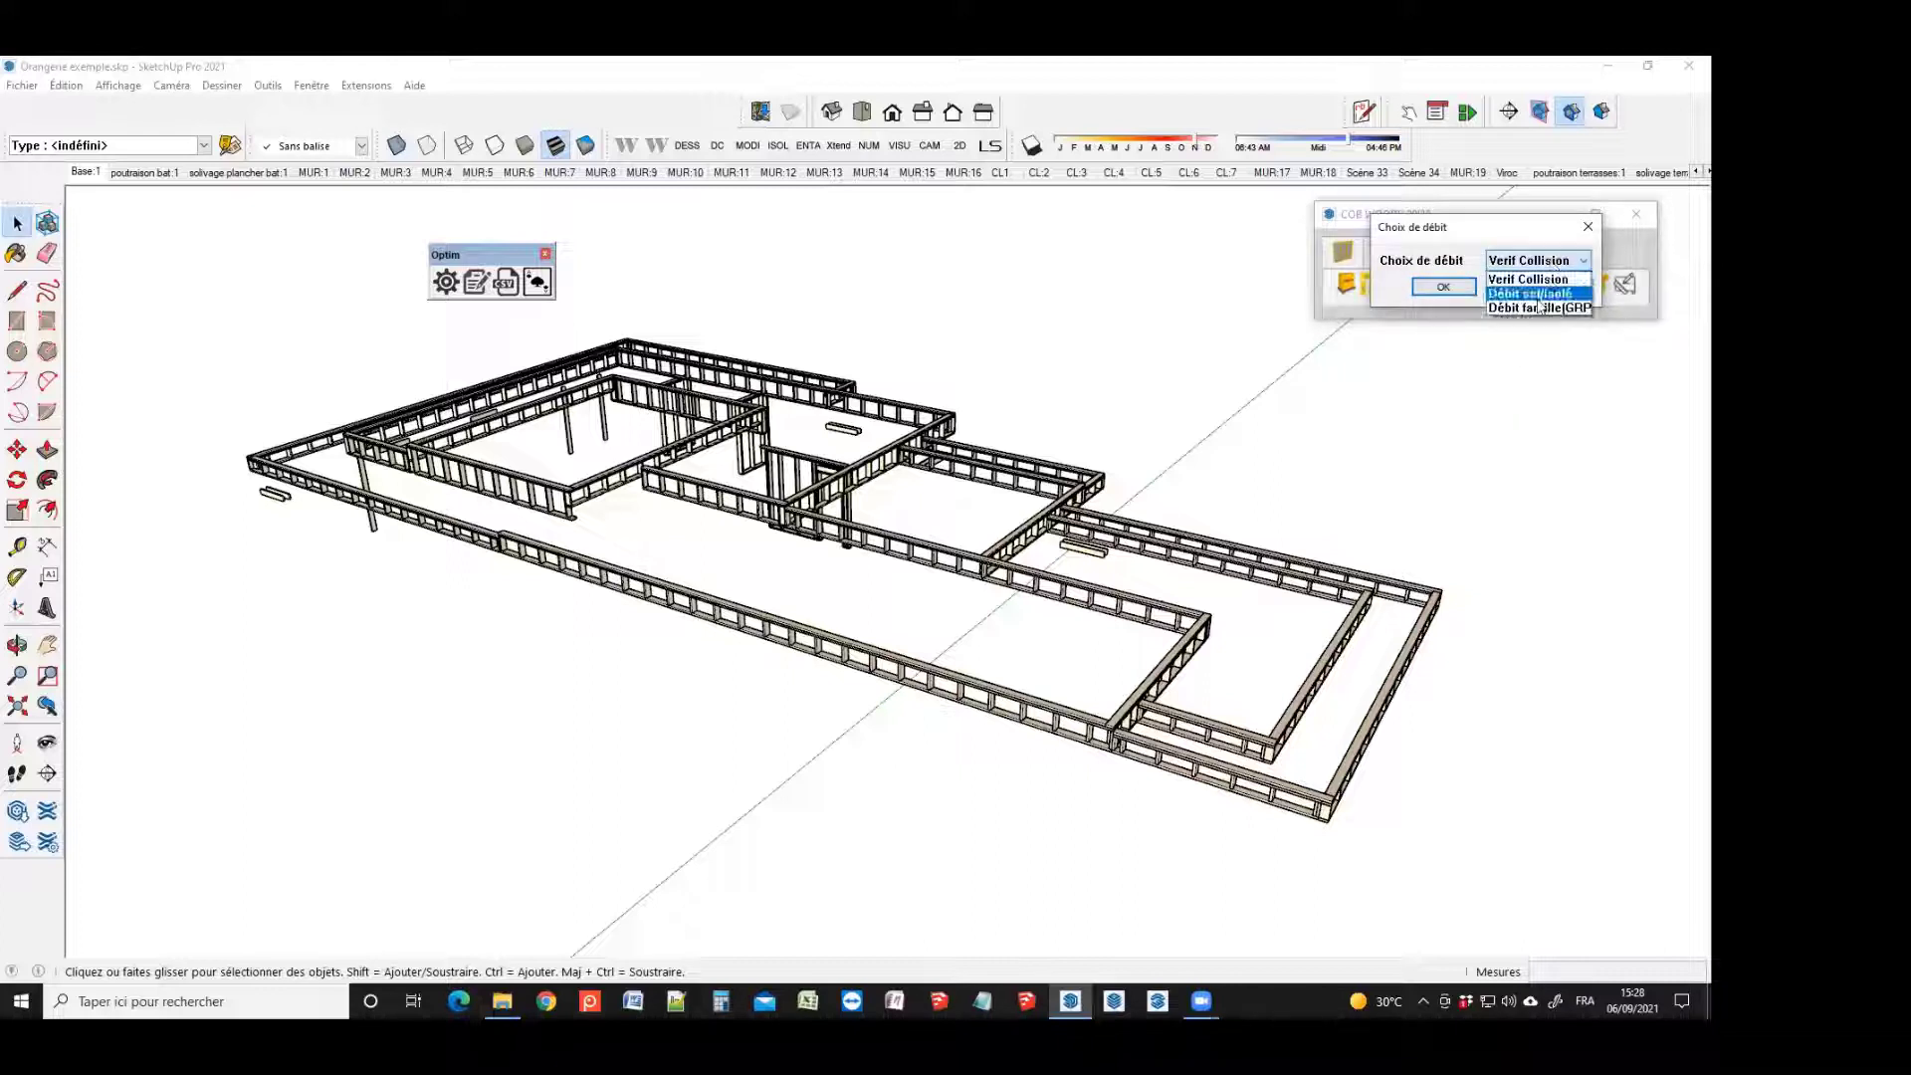
left_click(1541, 299)
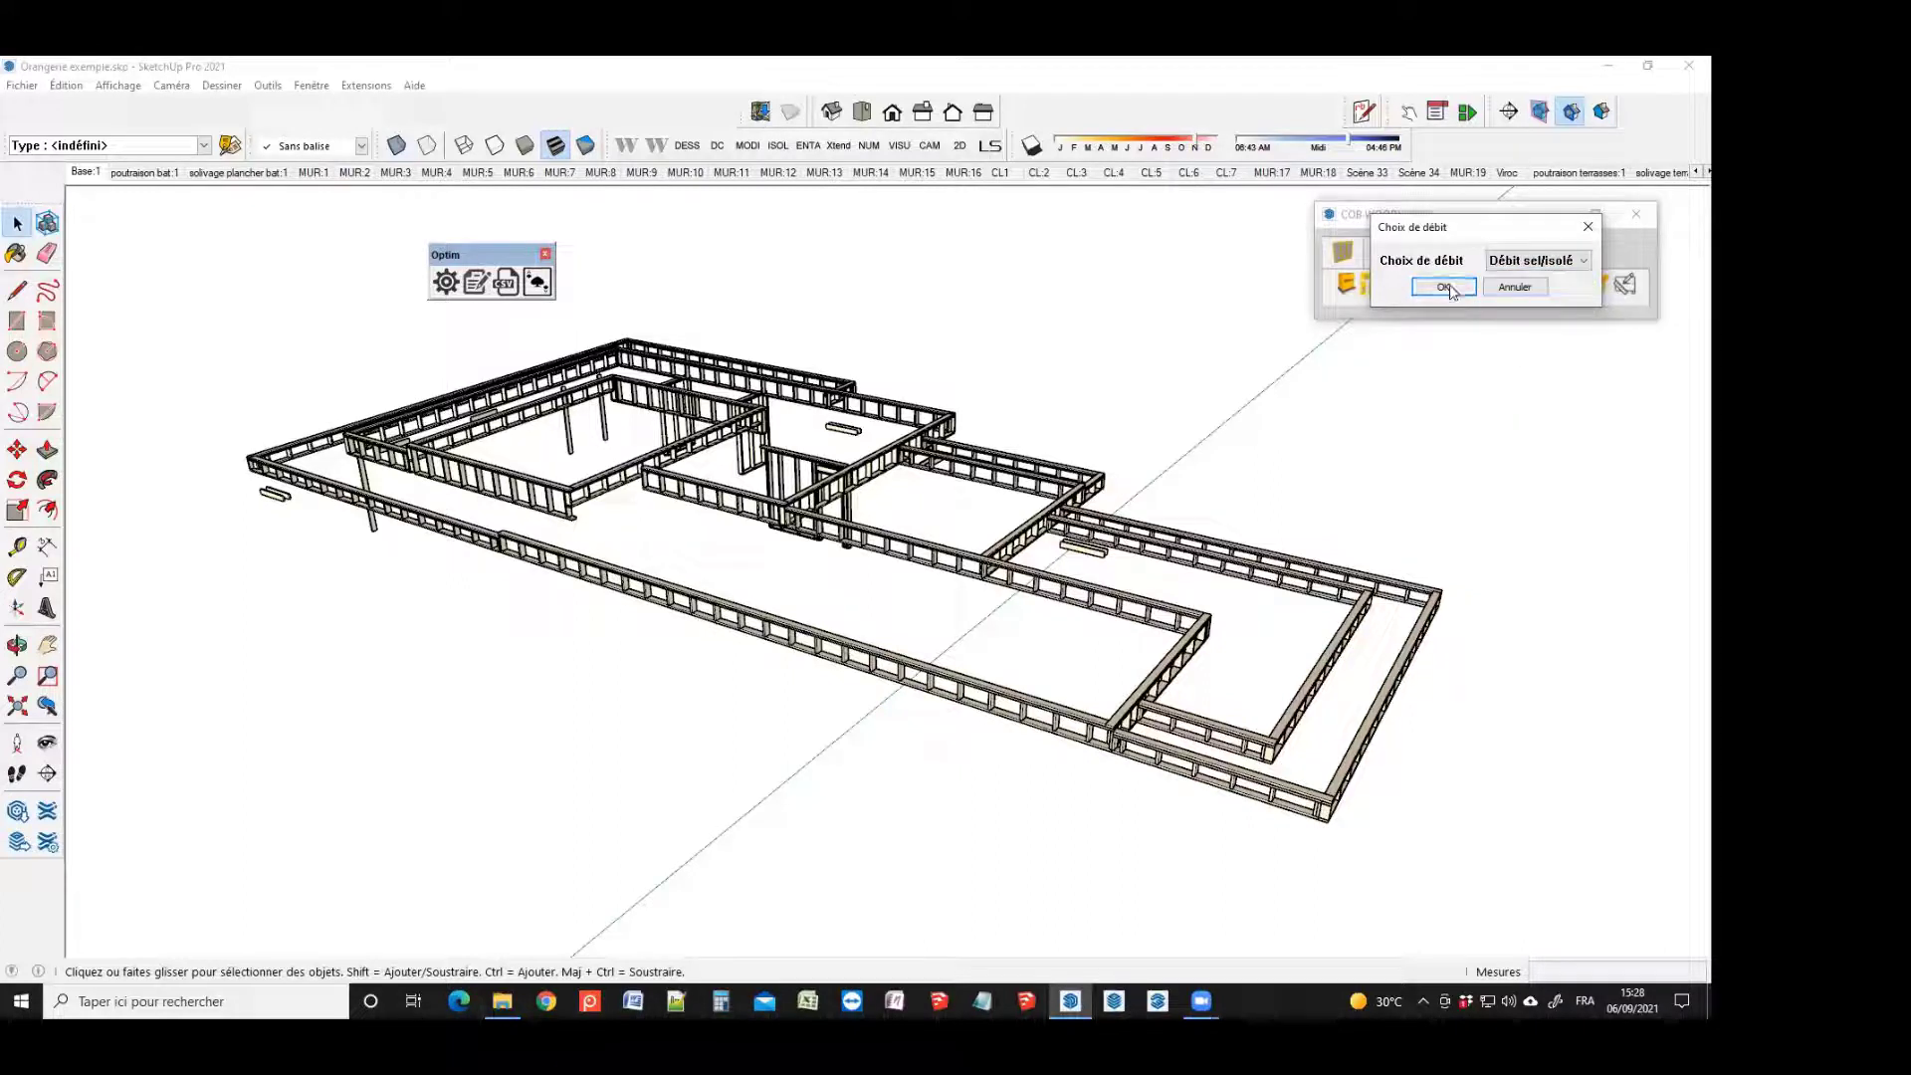
left_click(1444, 288)
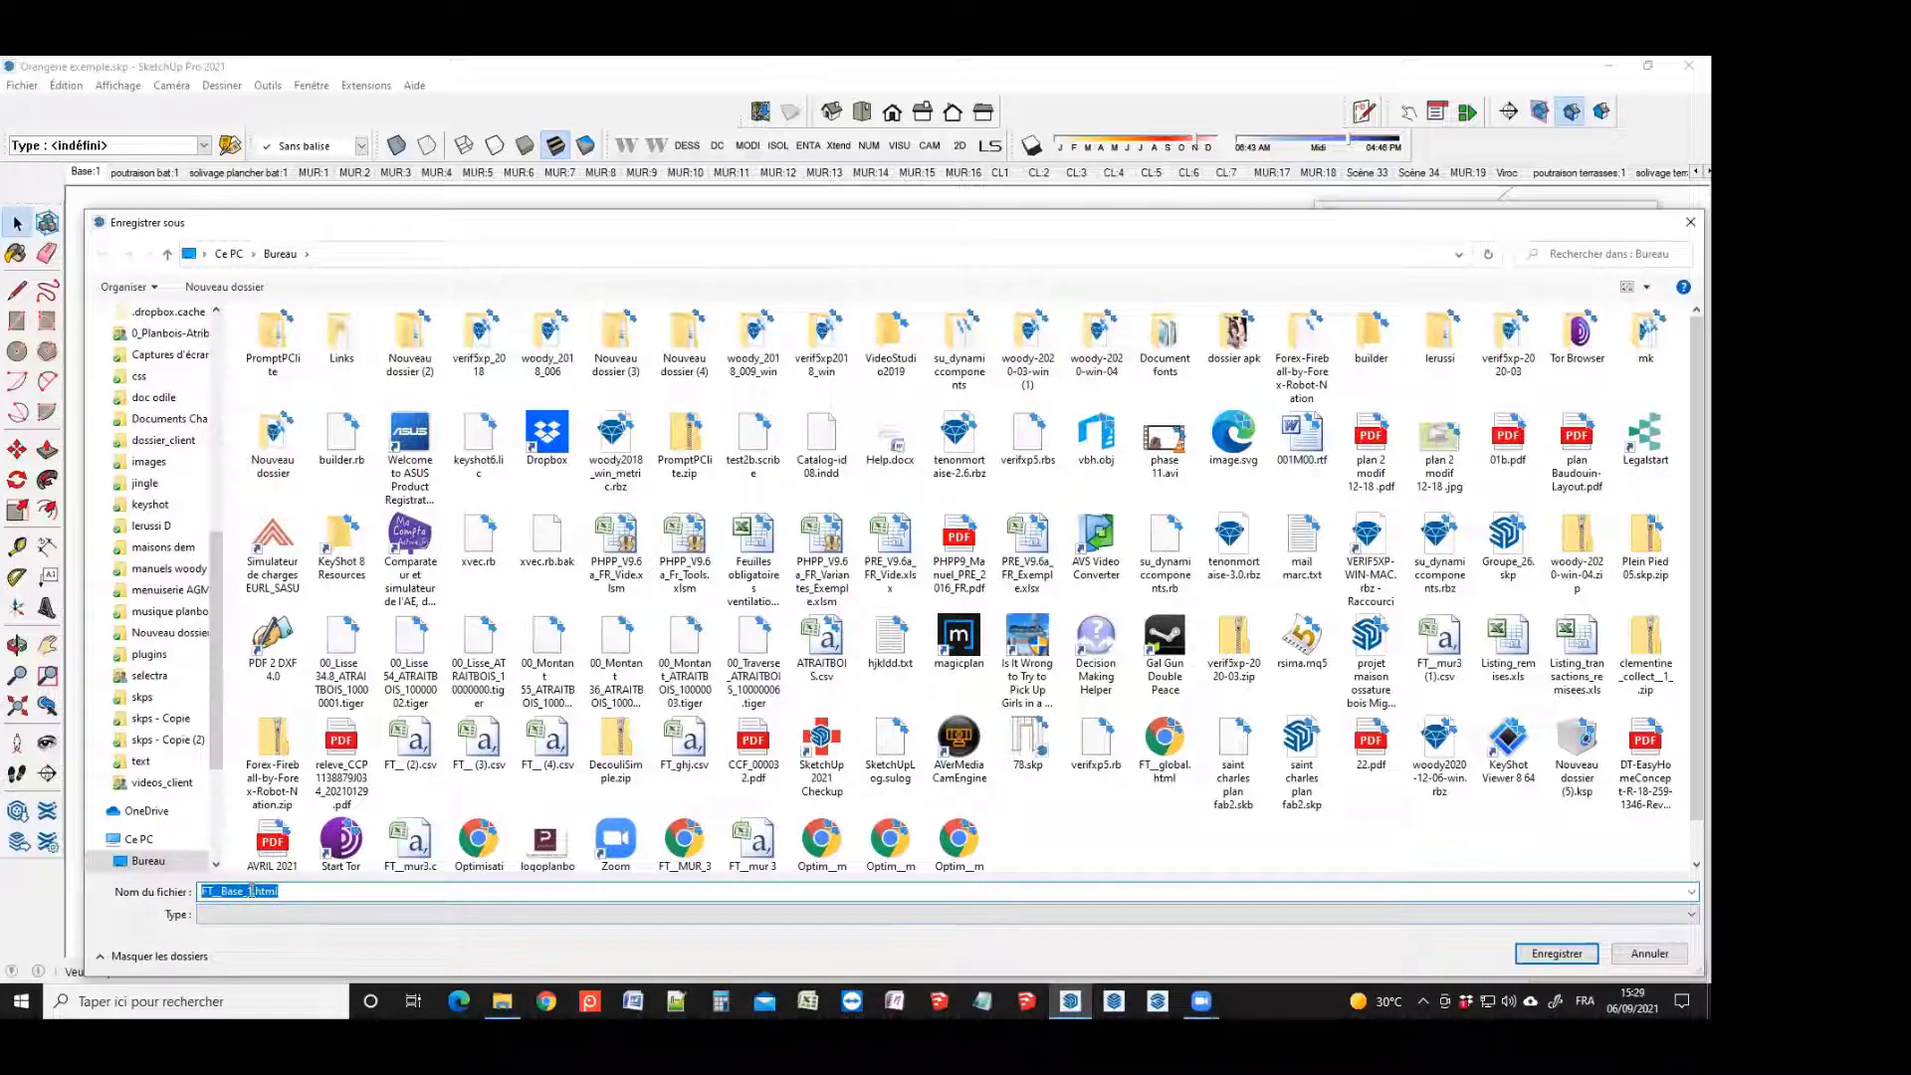
Save the cutting list as "FT__Base_145x45.html" on the Bureau and skip entering a price for the 0.045 m x 0.145 m section
left_click_drag(252, 891, 246, 891)
type("x45")
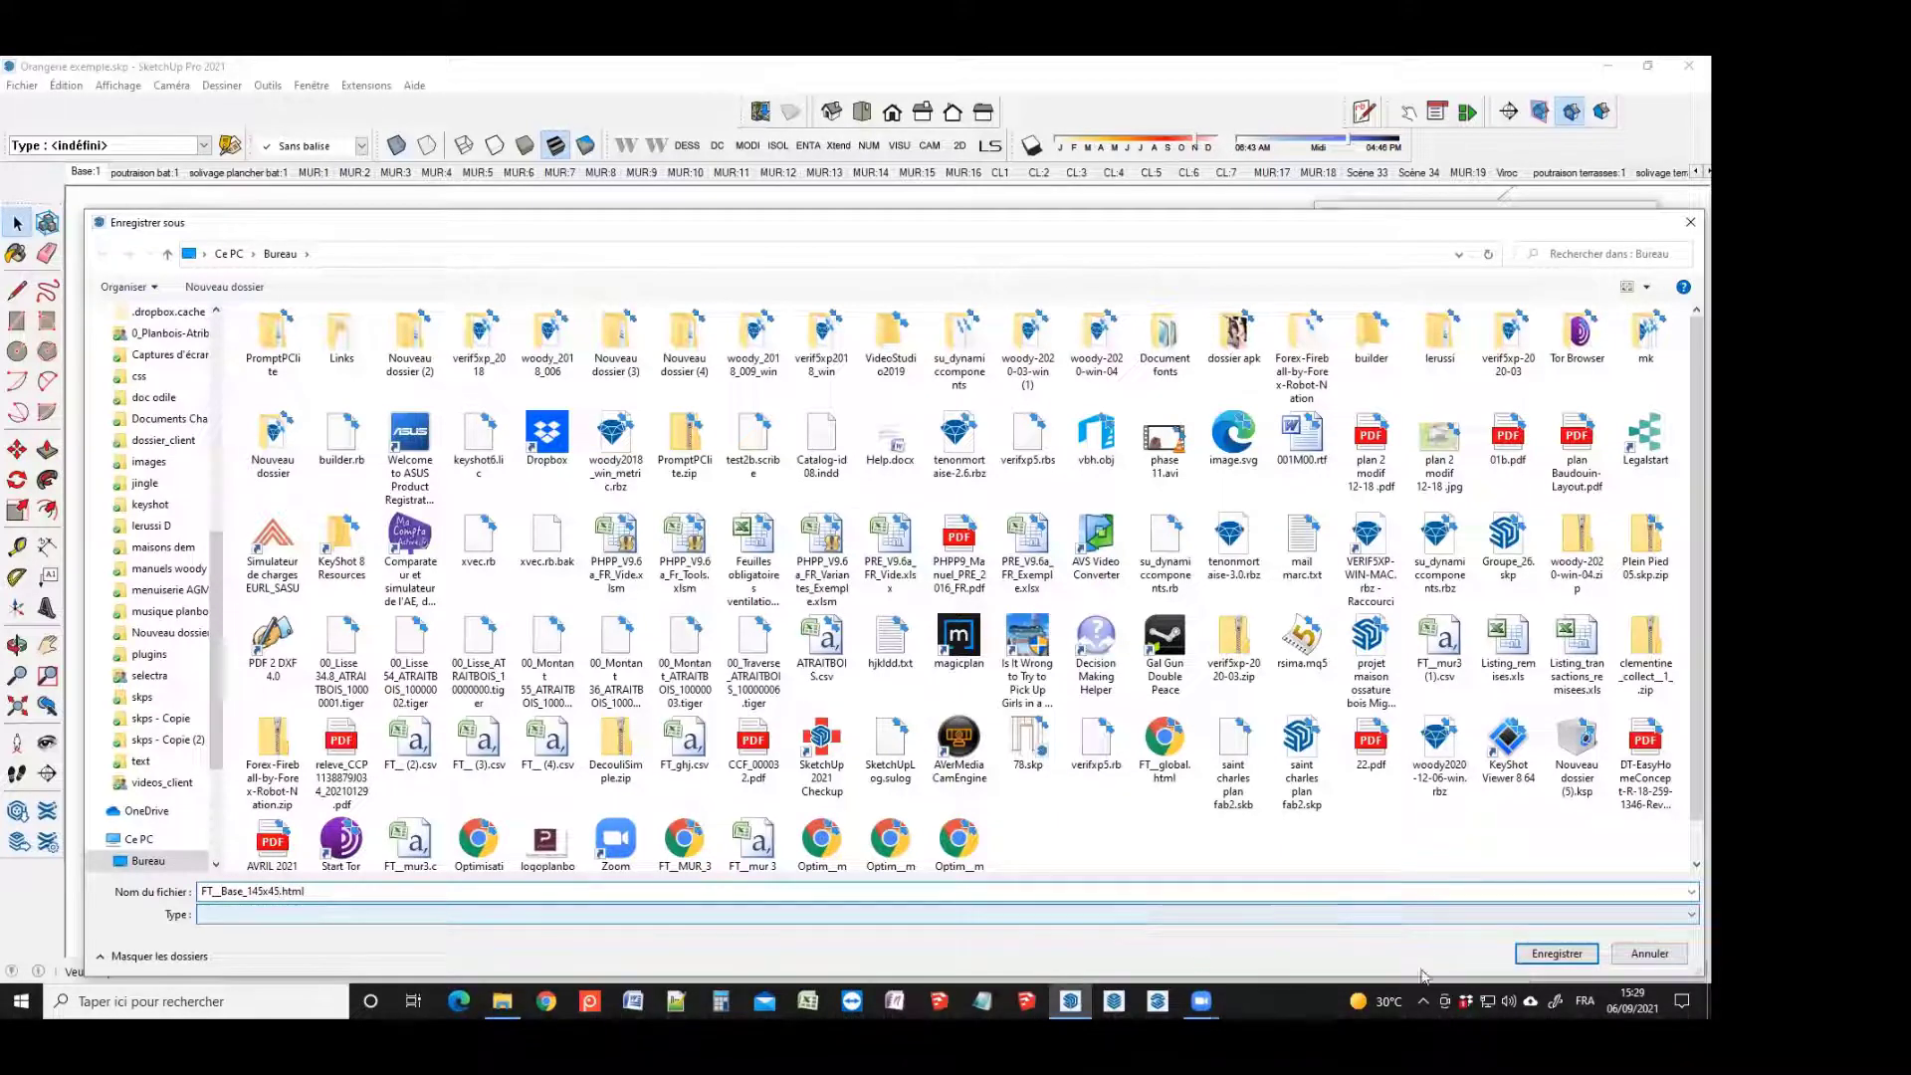
left_click(1545, 955)
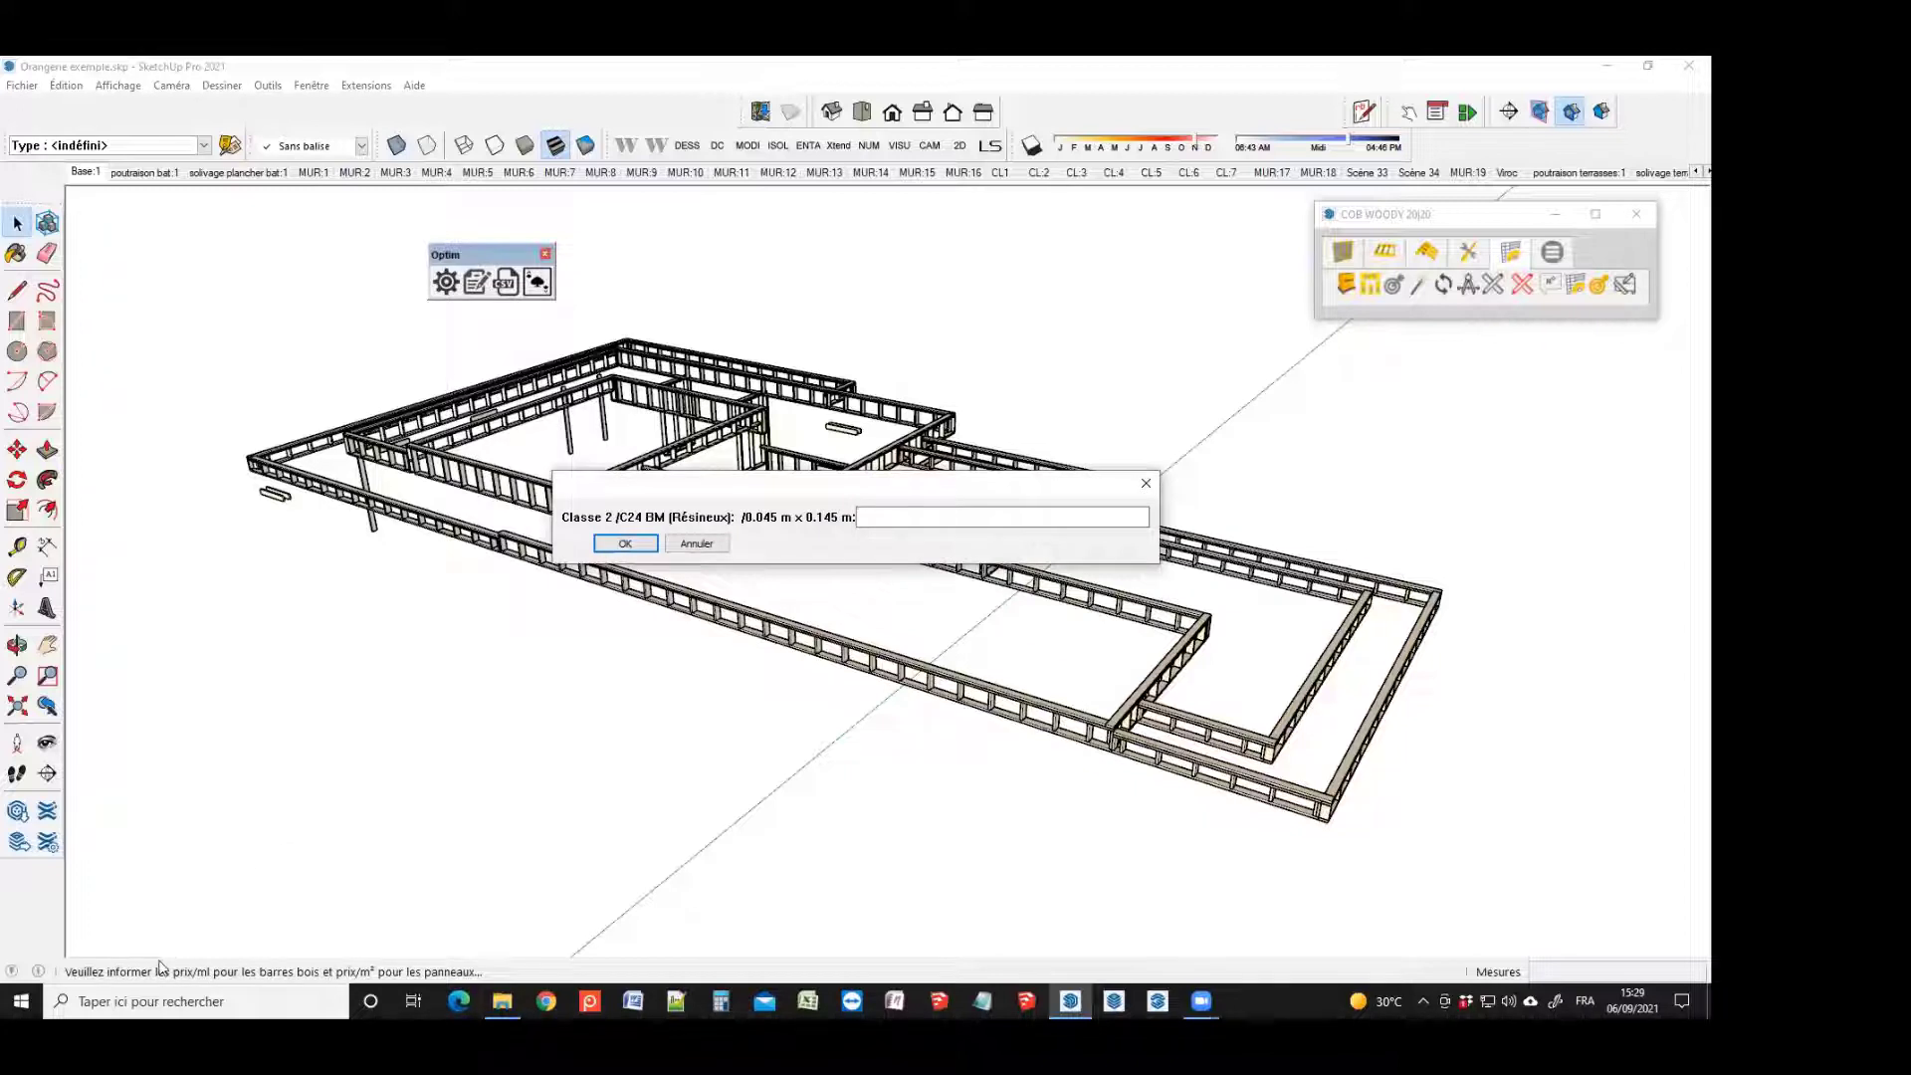
left_click(697, 544)
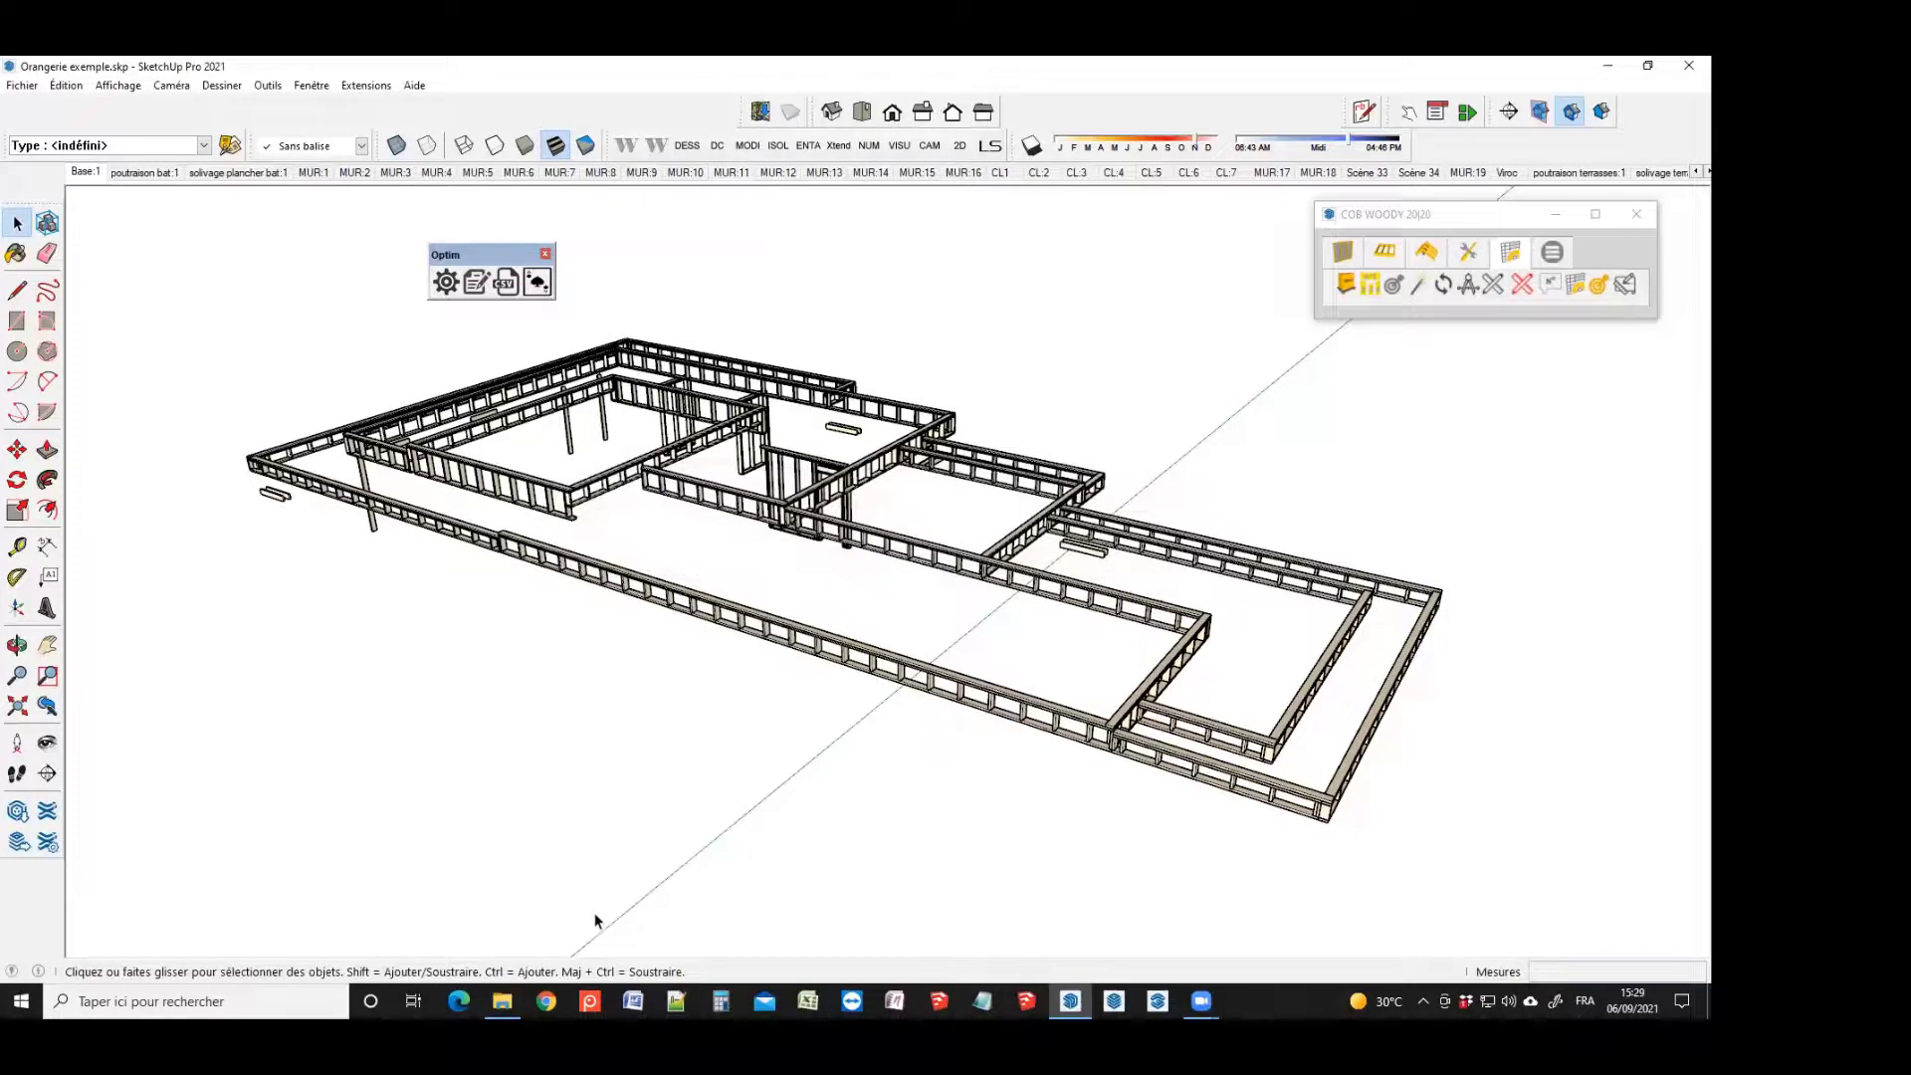
Switch to Chrome and examine the piece lengths and quantities in the FT__Base_145x45.html cutting list
mouse_move(502, 1002)
key("alt+Tab")
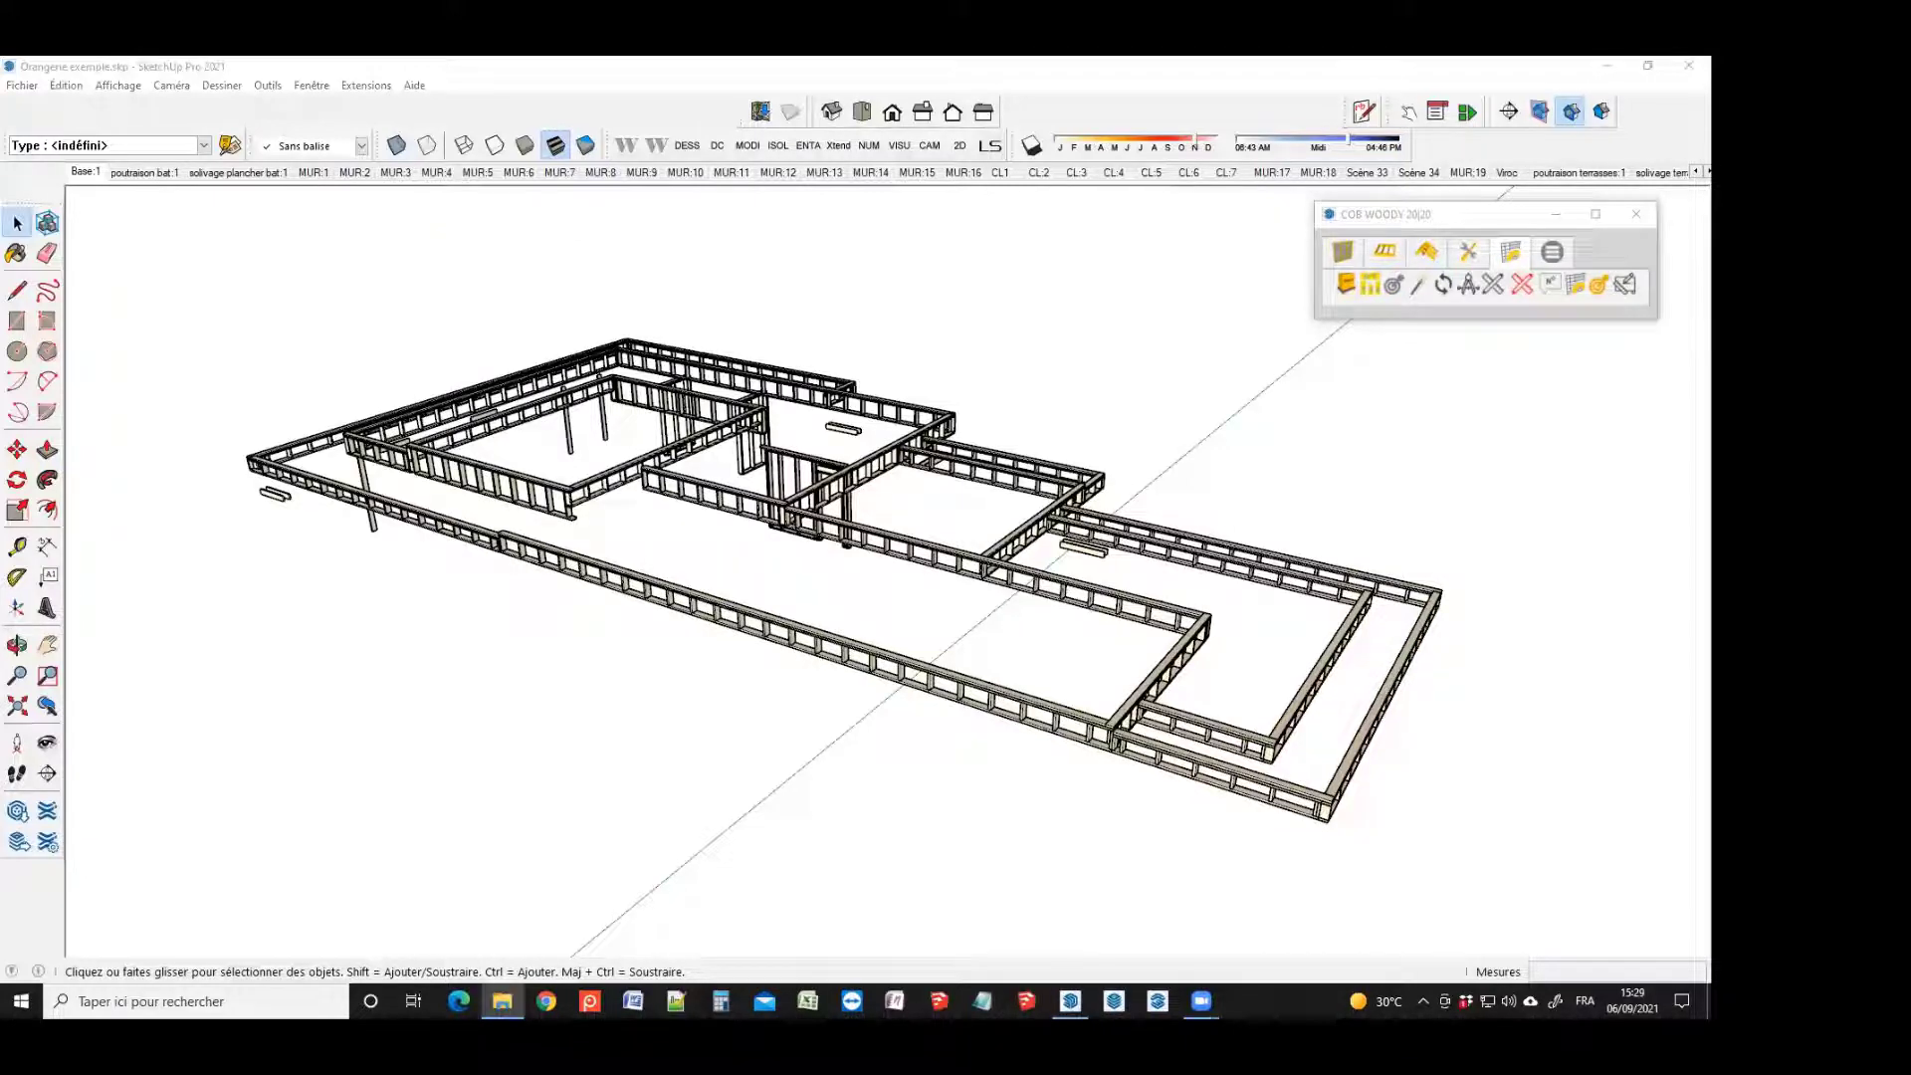
key("alt+Tab")
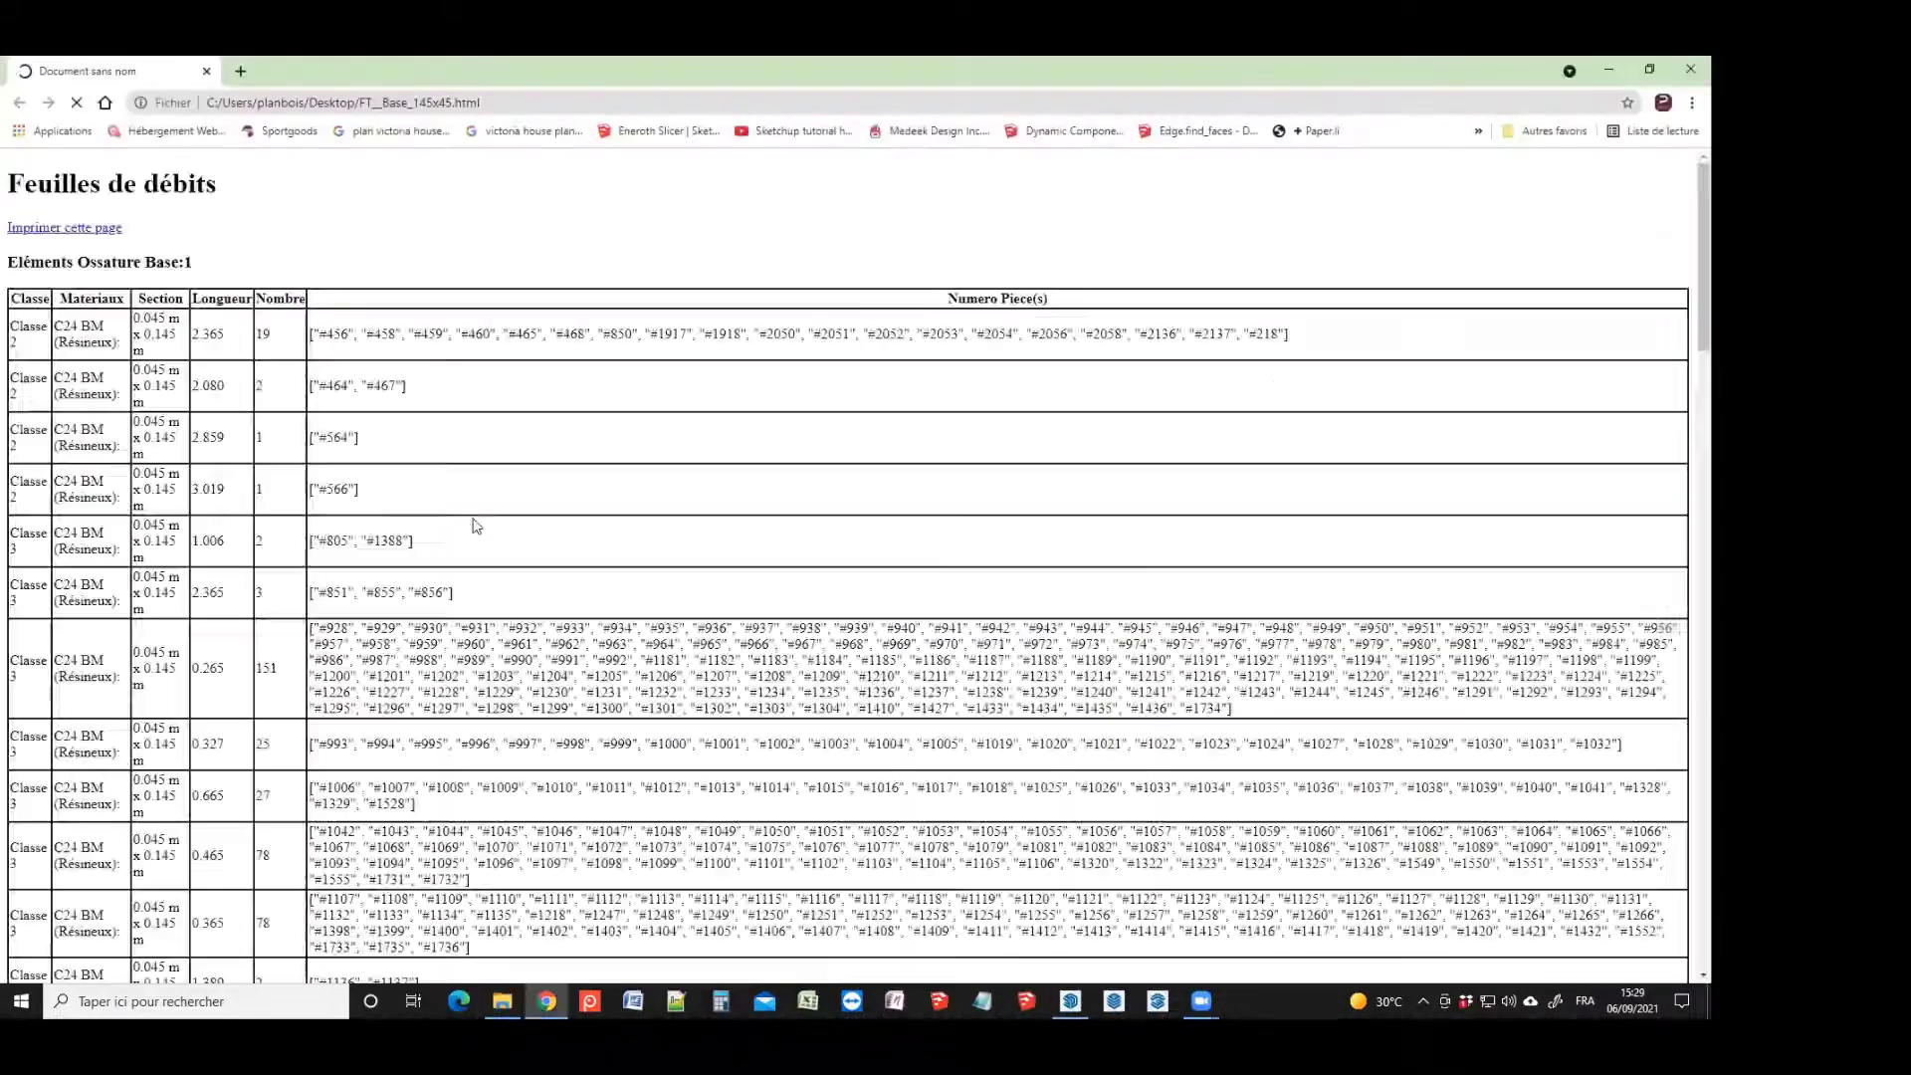
scroll(543, 508, "down", 3)
scroll(543, 513, "down", 5)
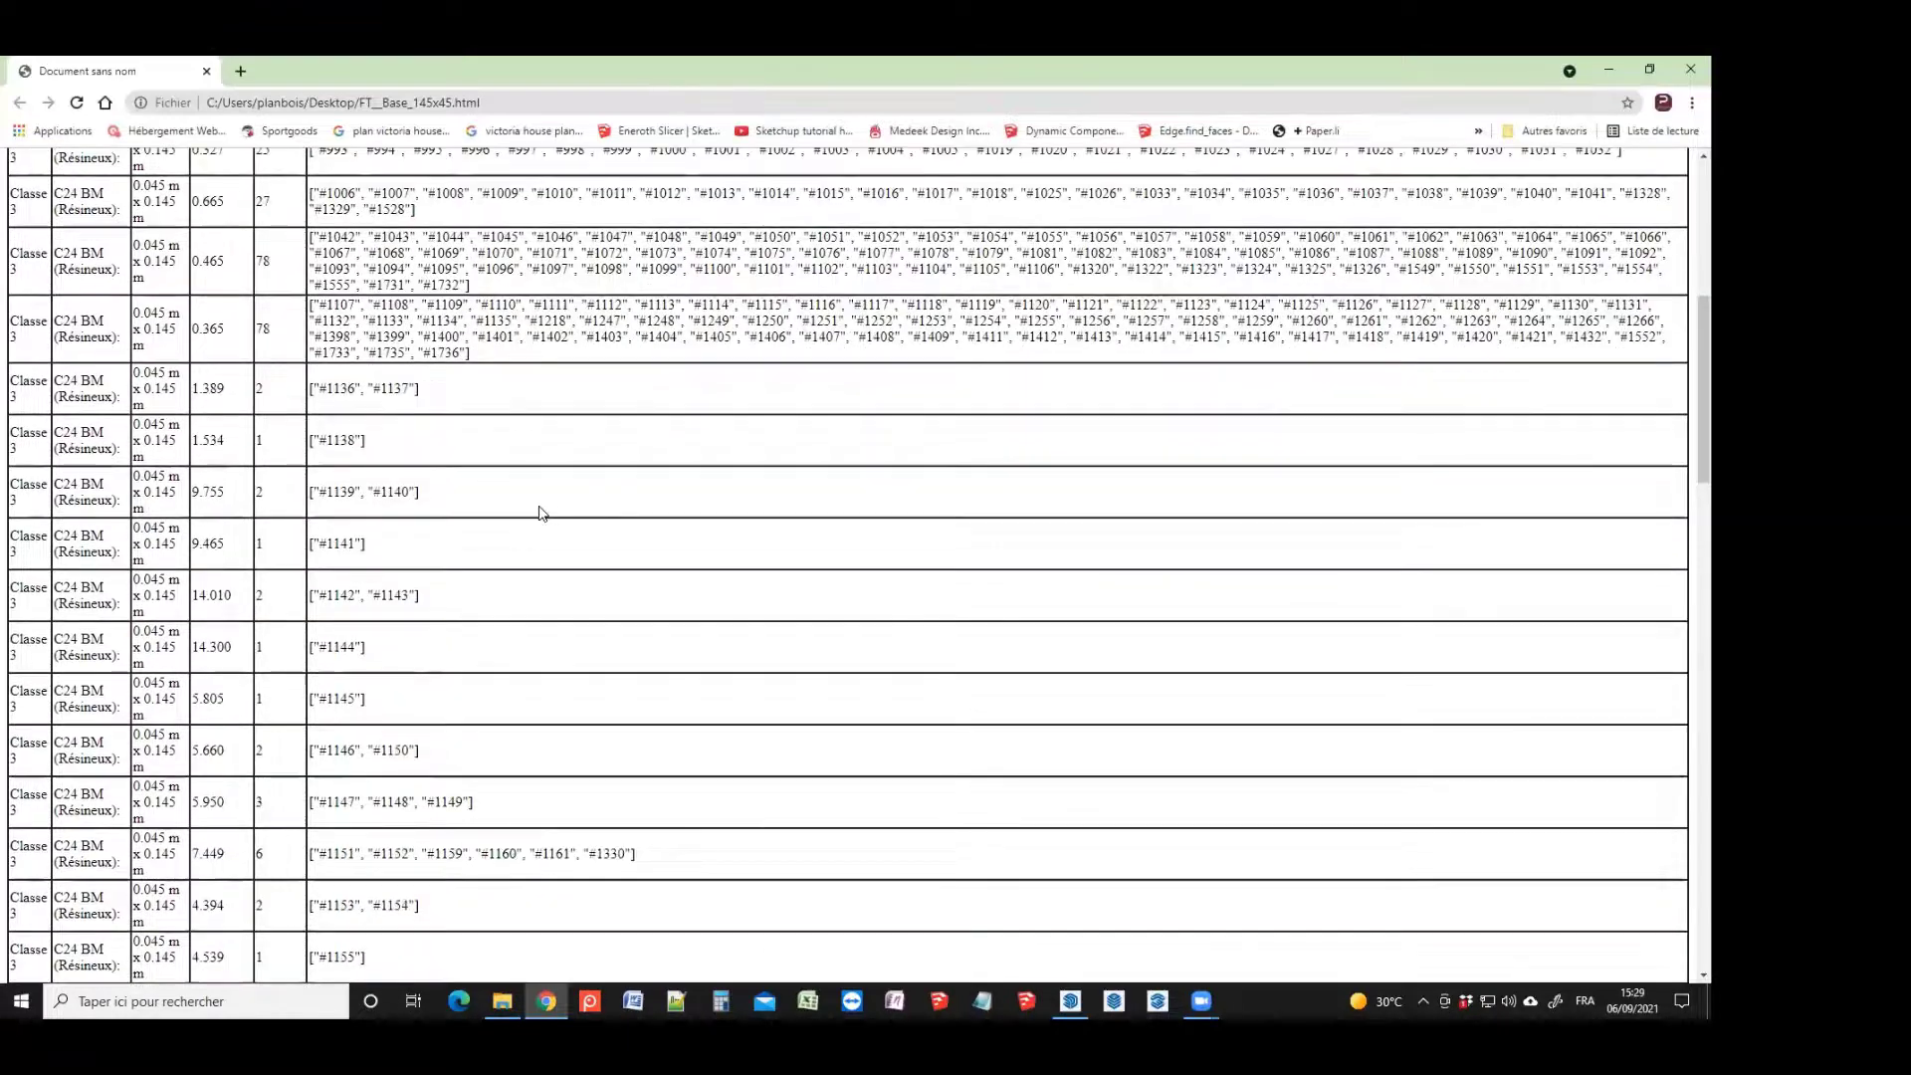
Export the 145x45 cutting list to CSV on the Bureau as "FT__145x45 orangerie.csv", close the browser and return to SketchUp
scroll(537, 515, "up", 5)
scroll(535, 520, "down", 6)
scroll(535, 520, "down", 15)
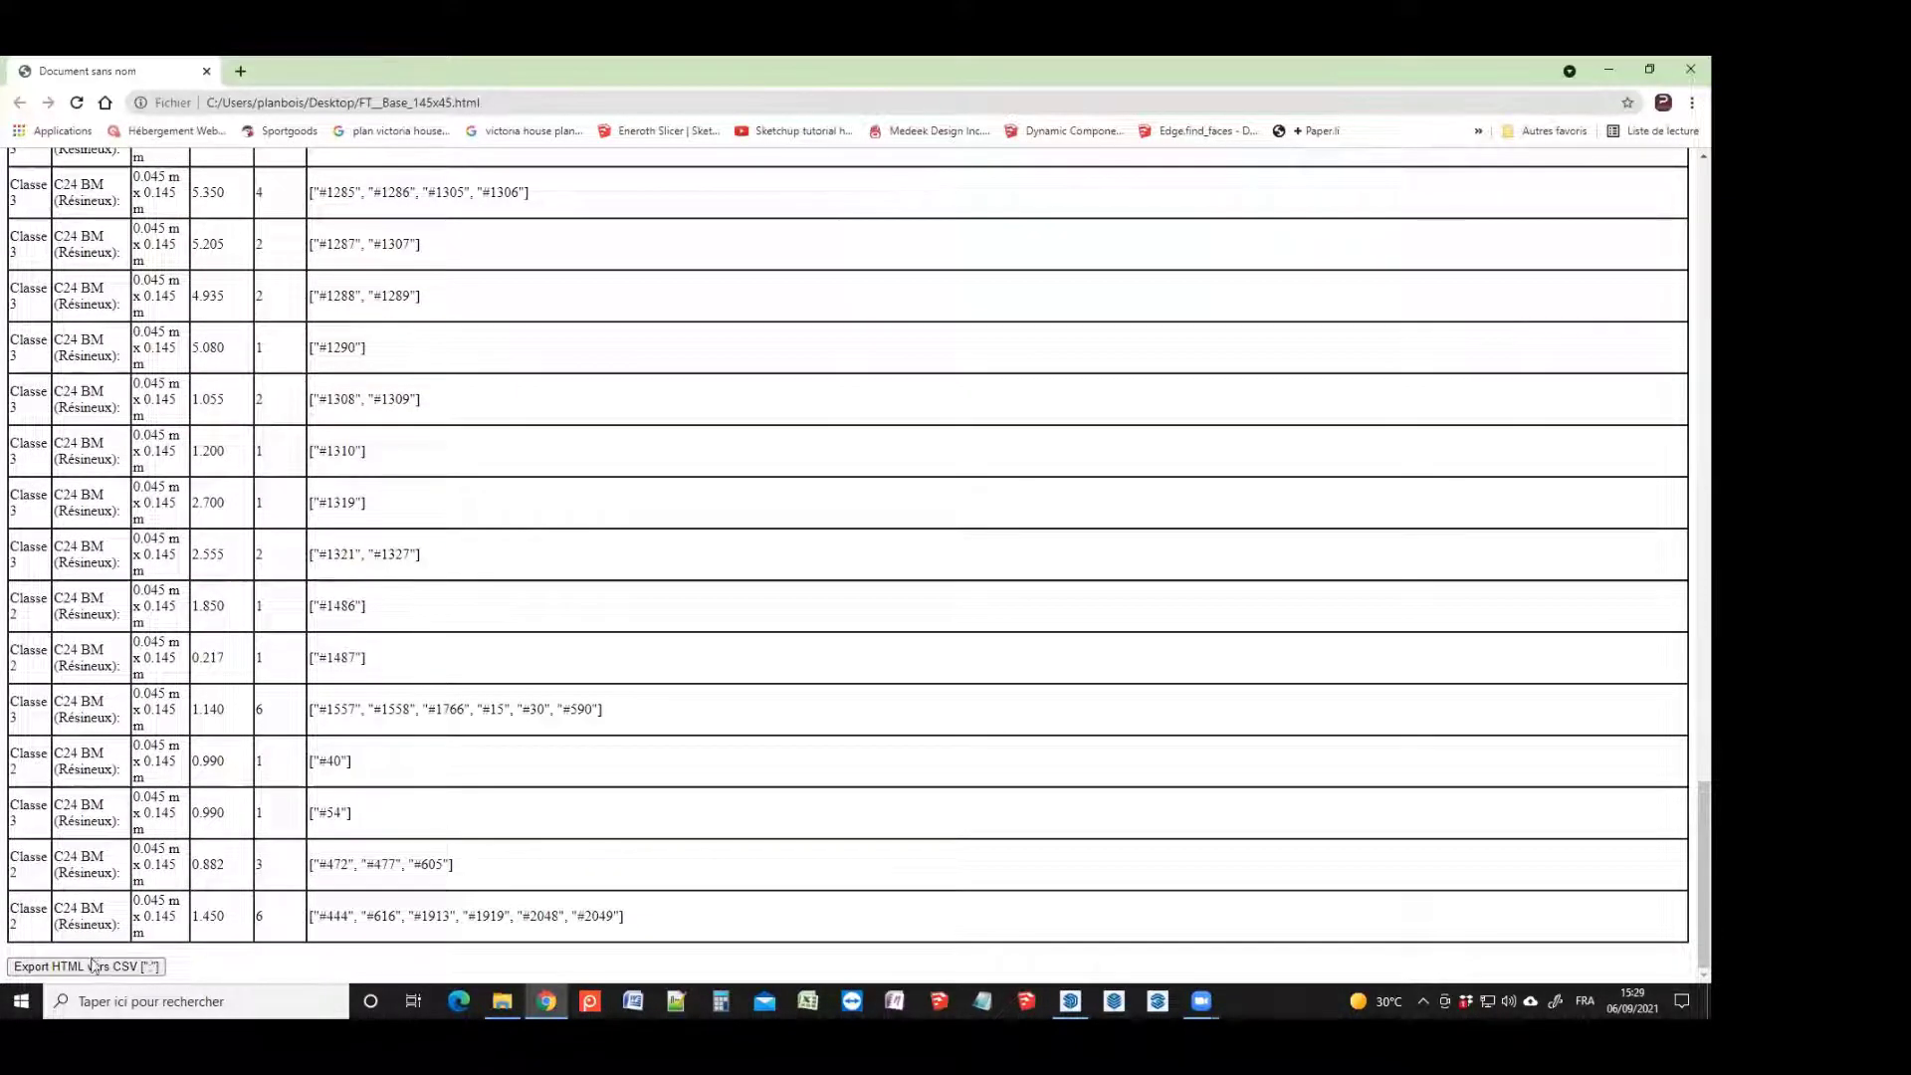
left_click(100, 967)
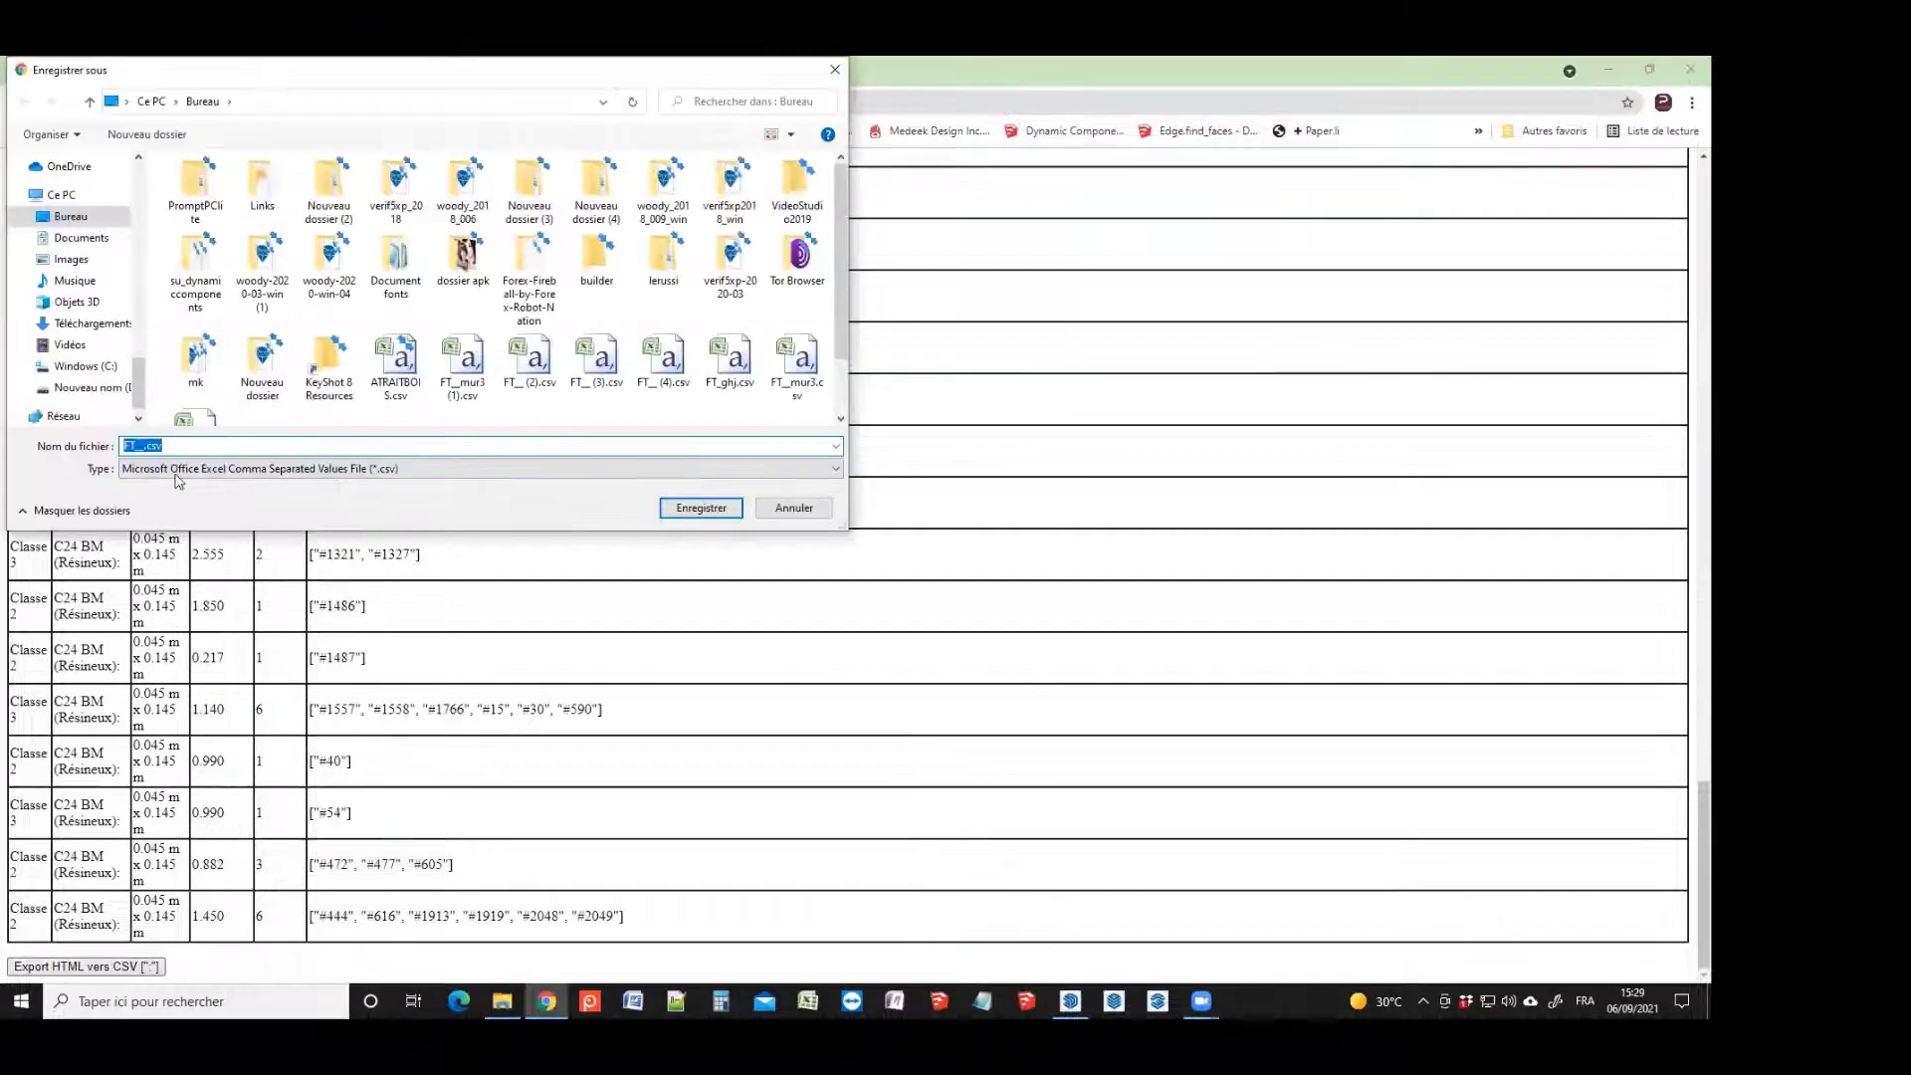
left_click(146, 446)
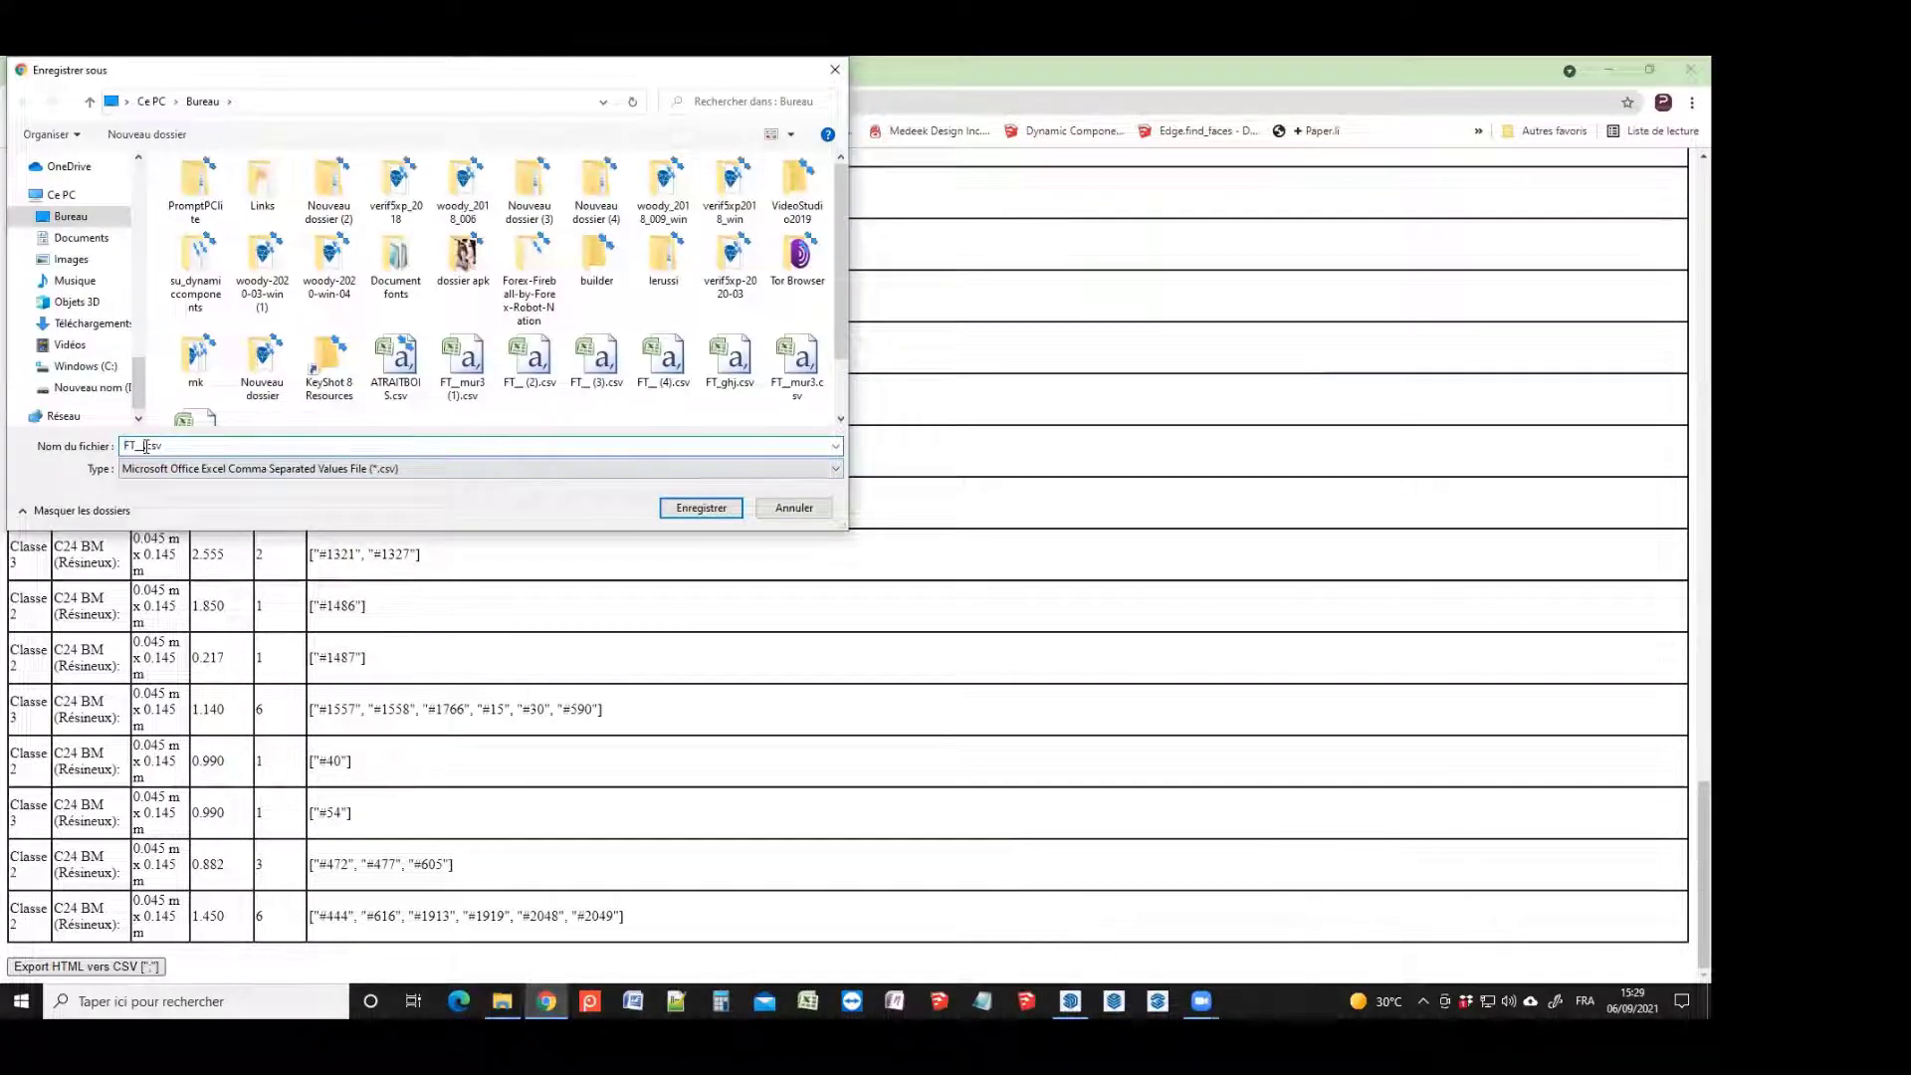
type("145")
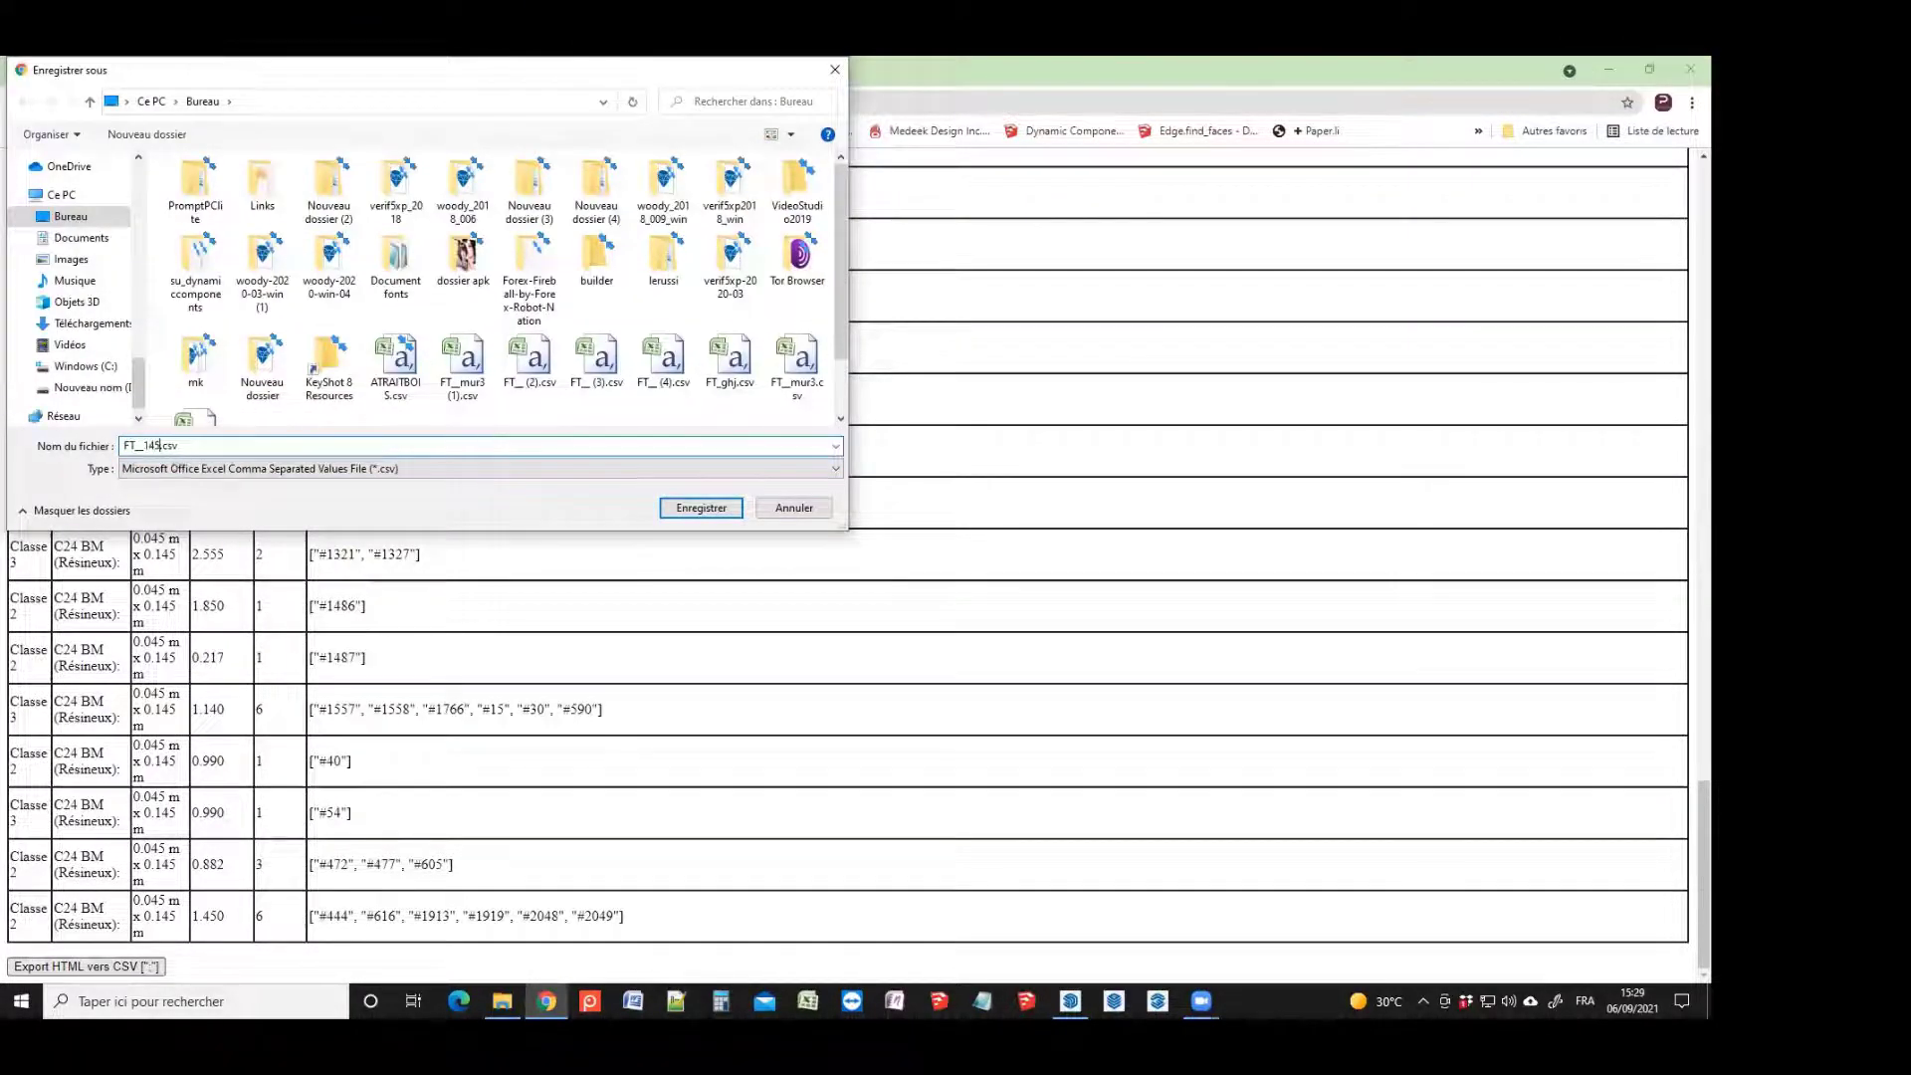
type("x45 orangerie")
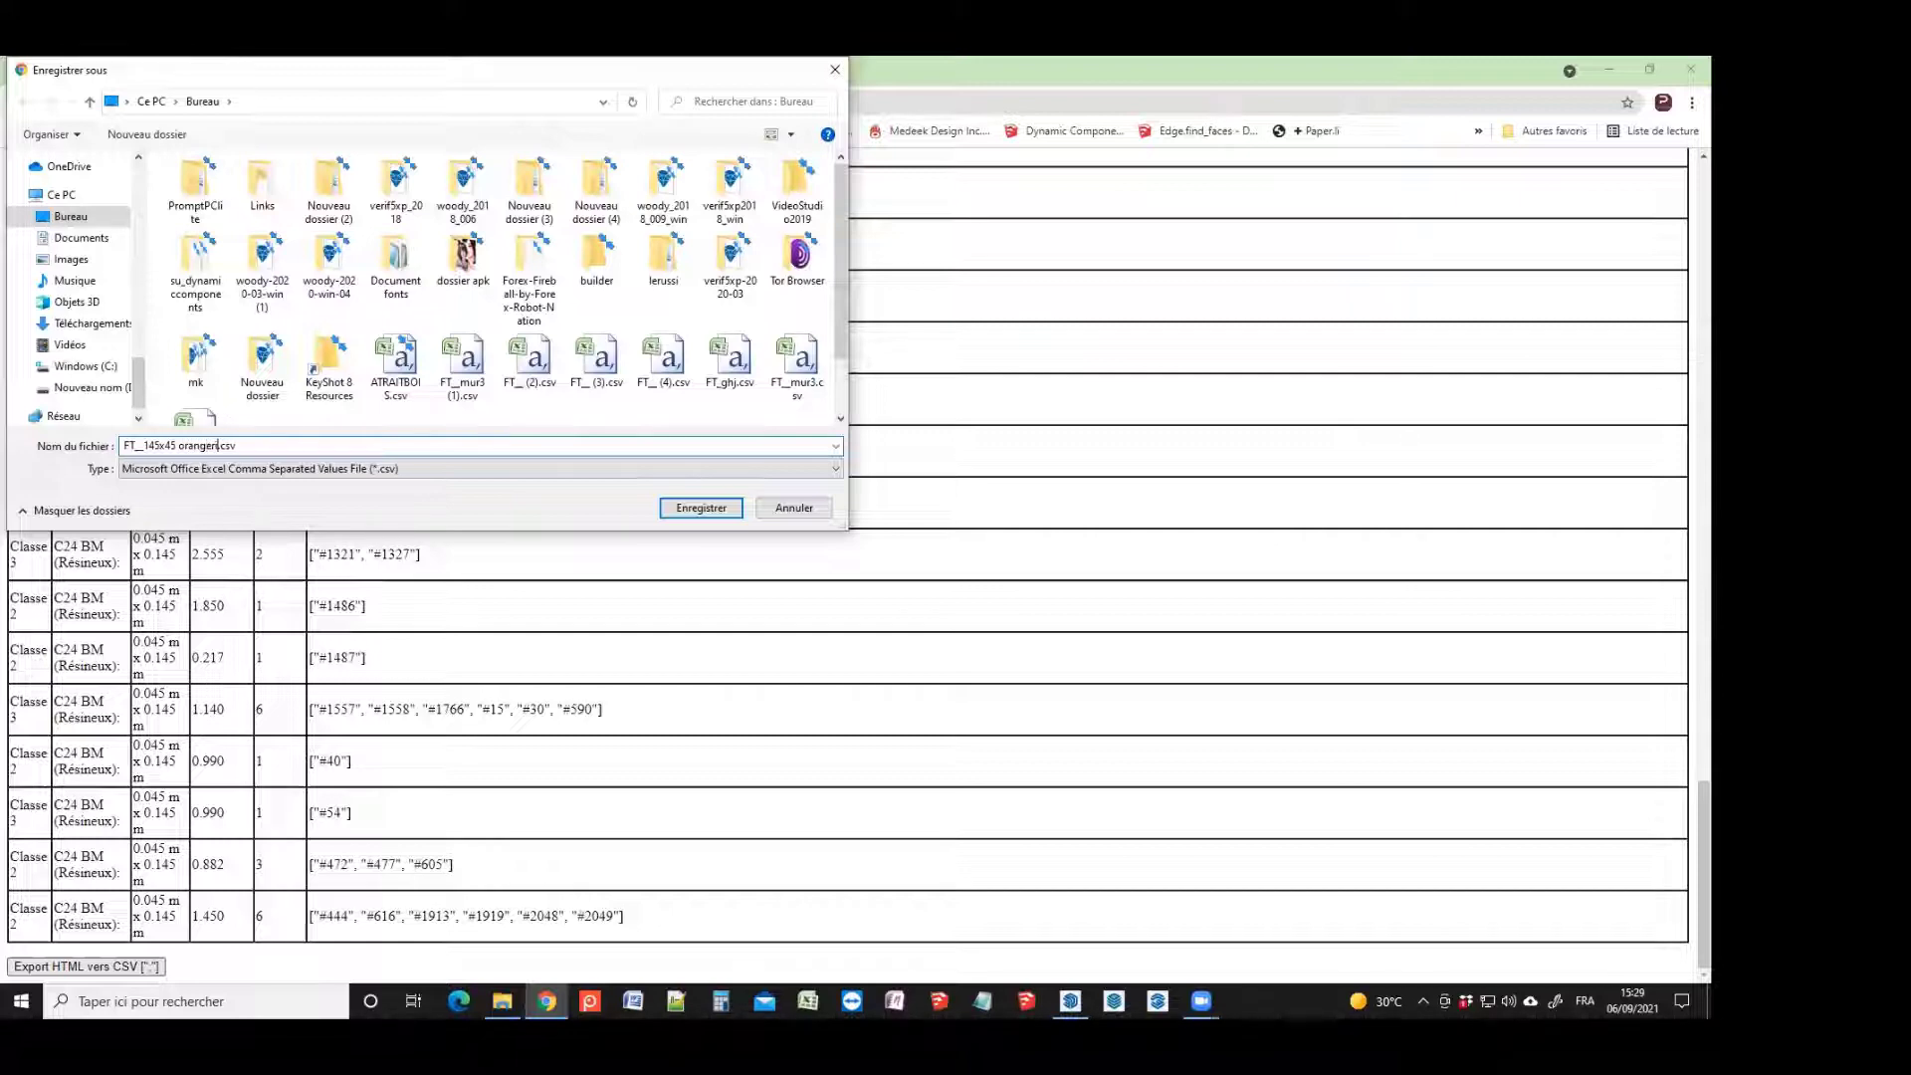
left_click(701, 508)
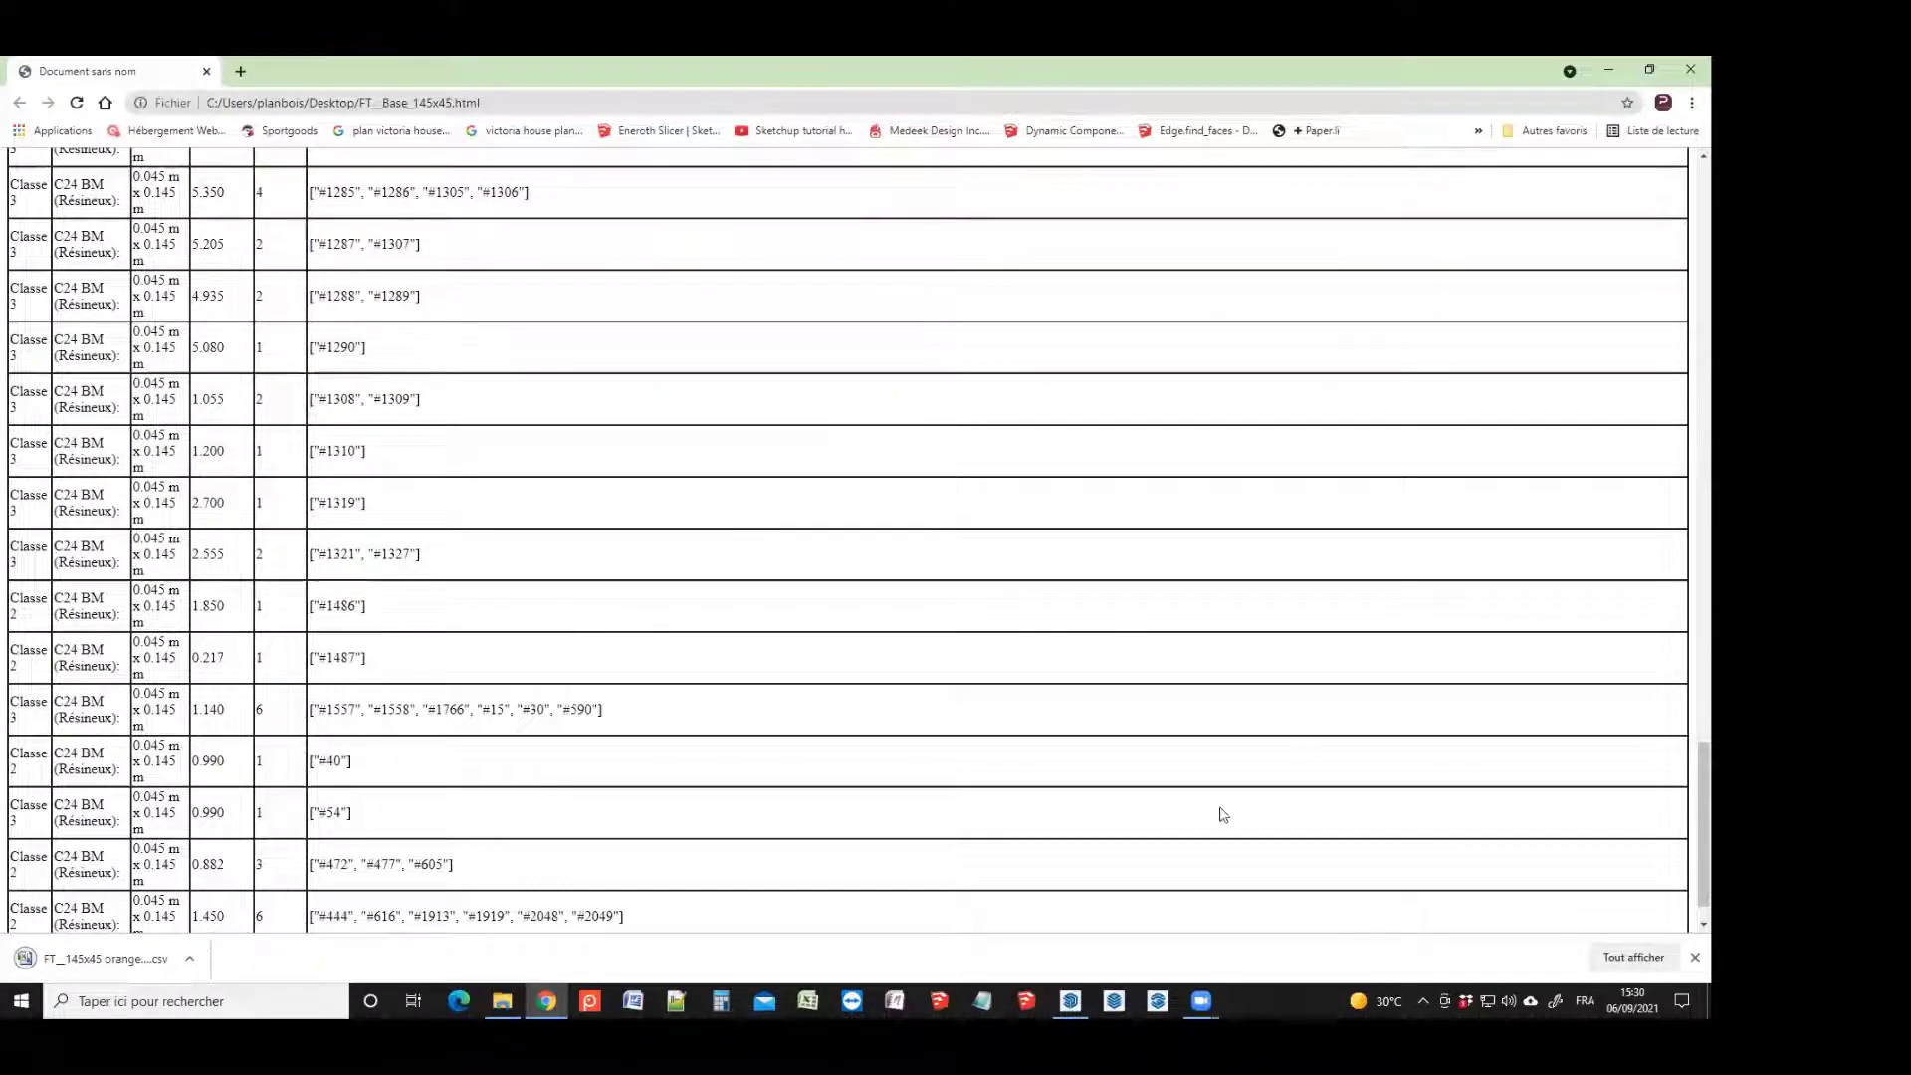
left_click(1686, 66)
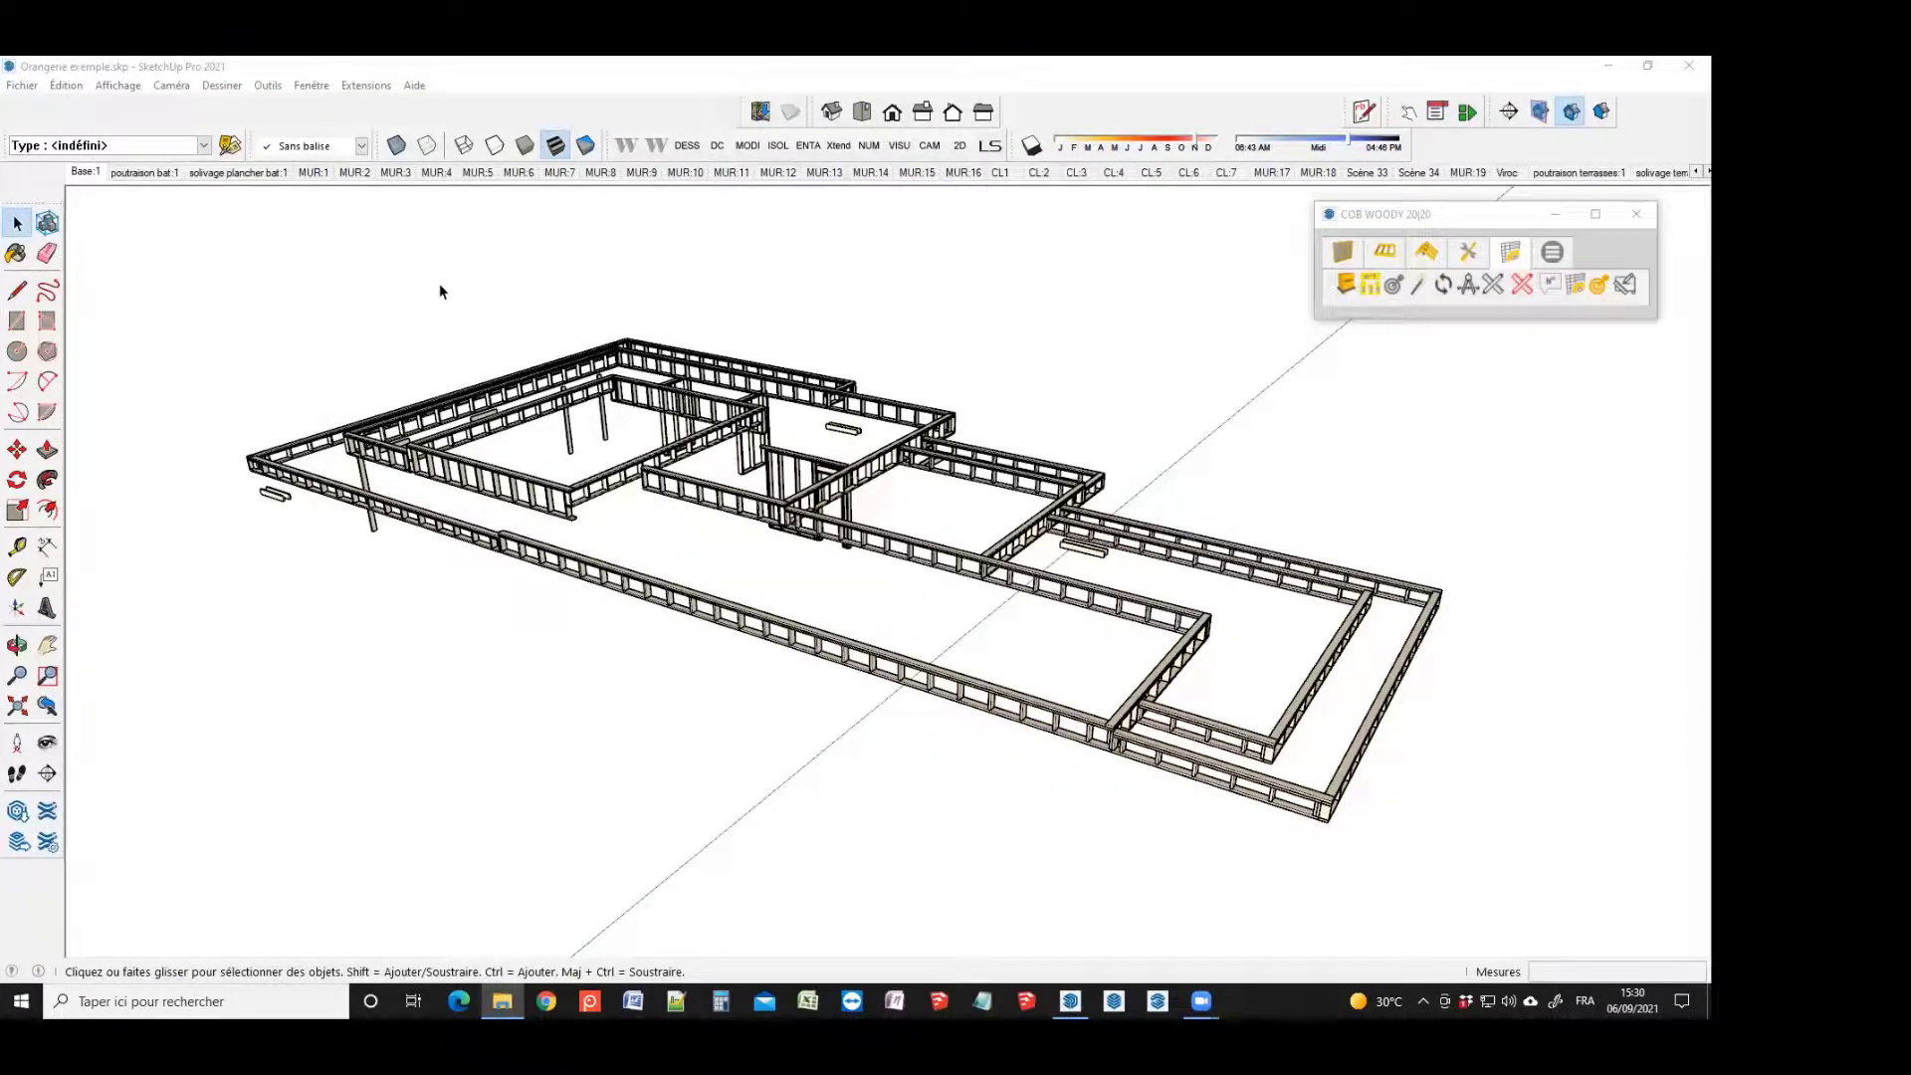
left_click(403, 242)
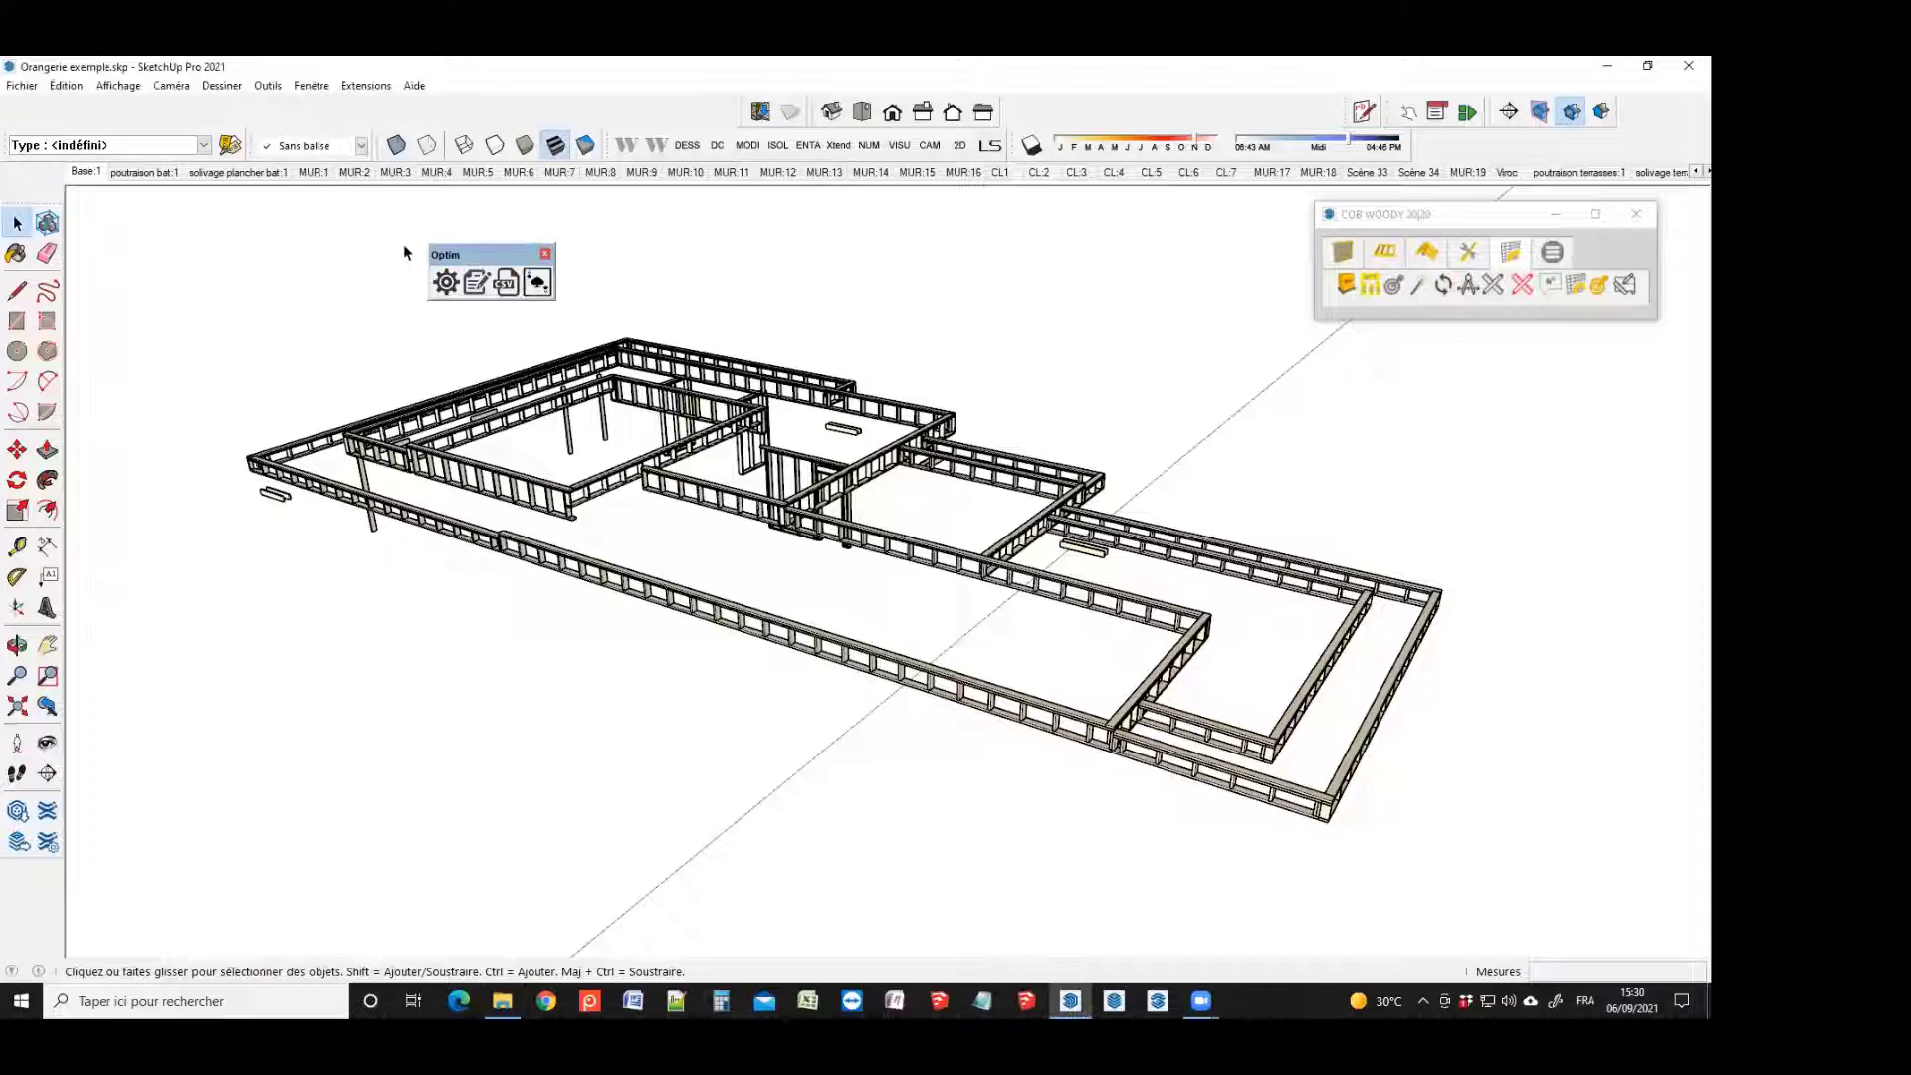
Try to load "FT__145x45 orangerie.csv" from the Bureau into Optim for bar optimisation
left_click(509, 288)
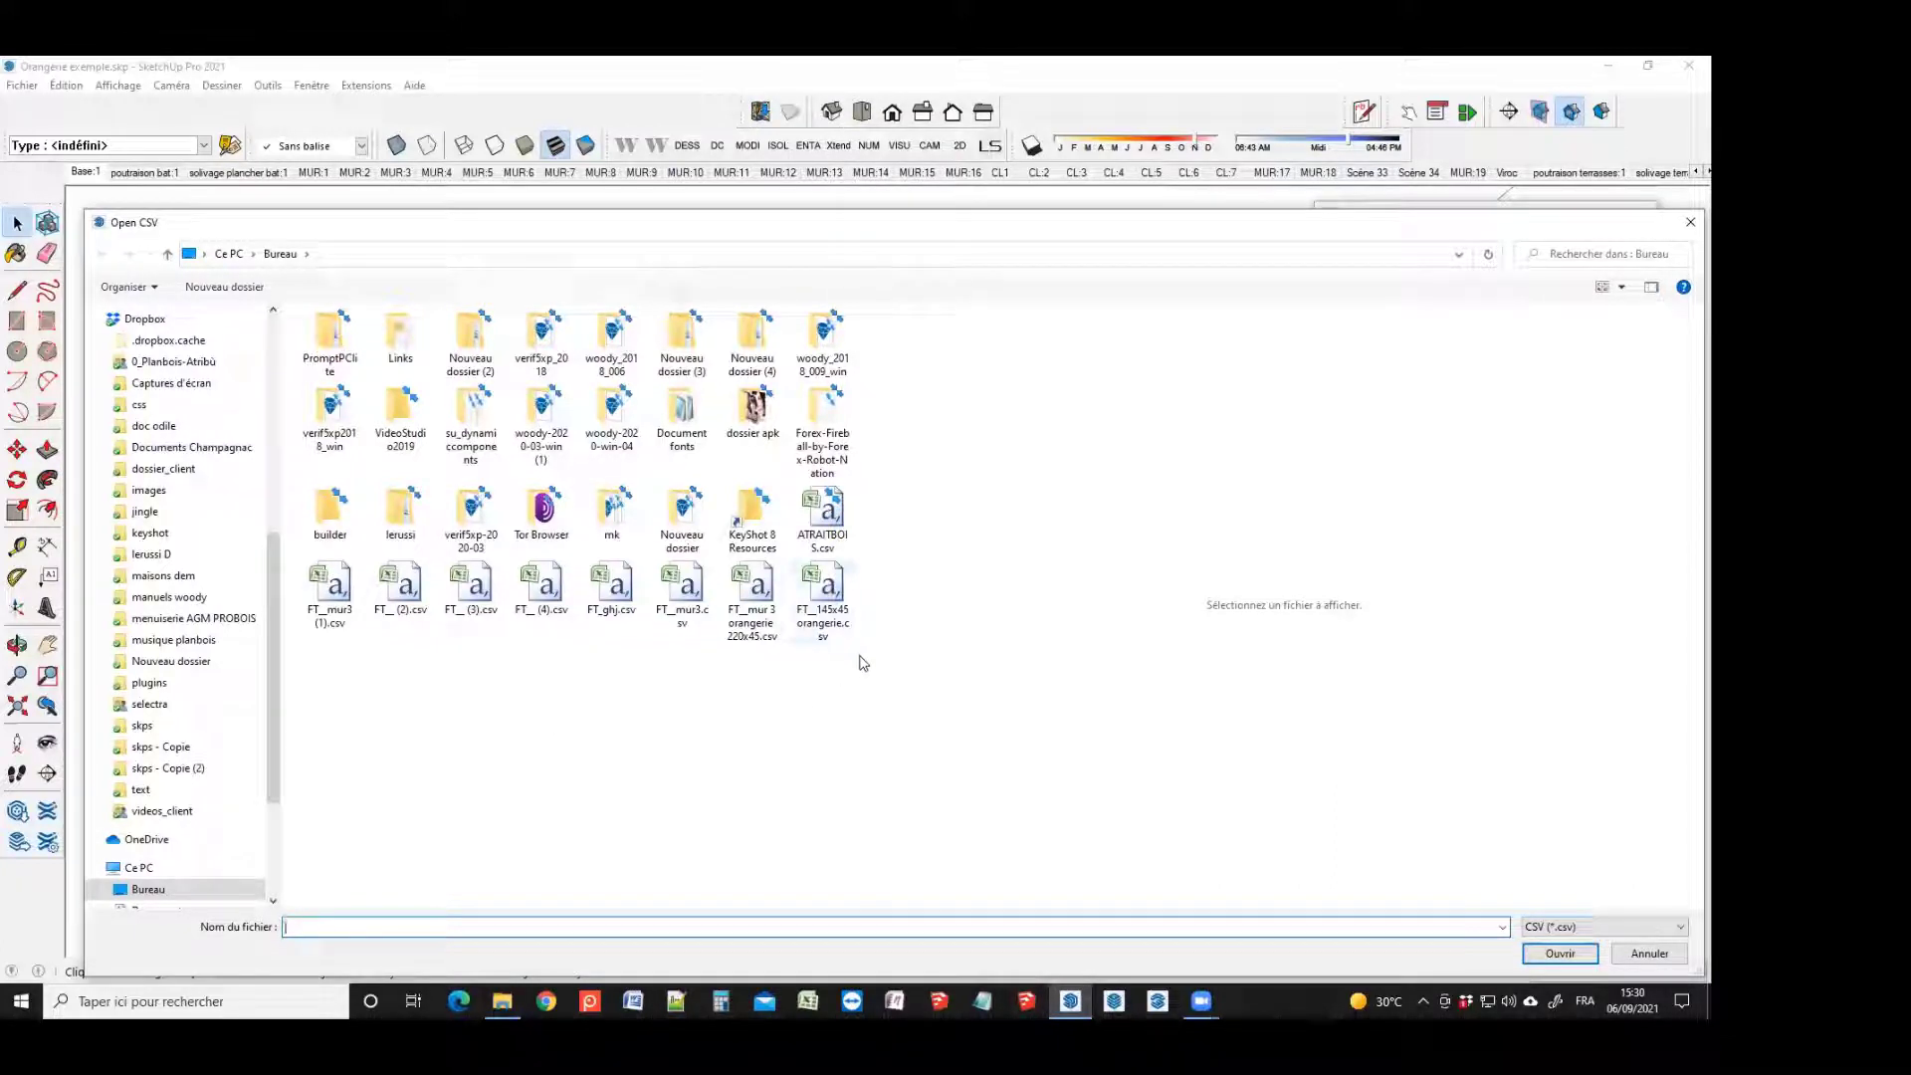
left_click(834, 569)
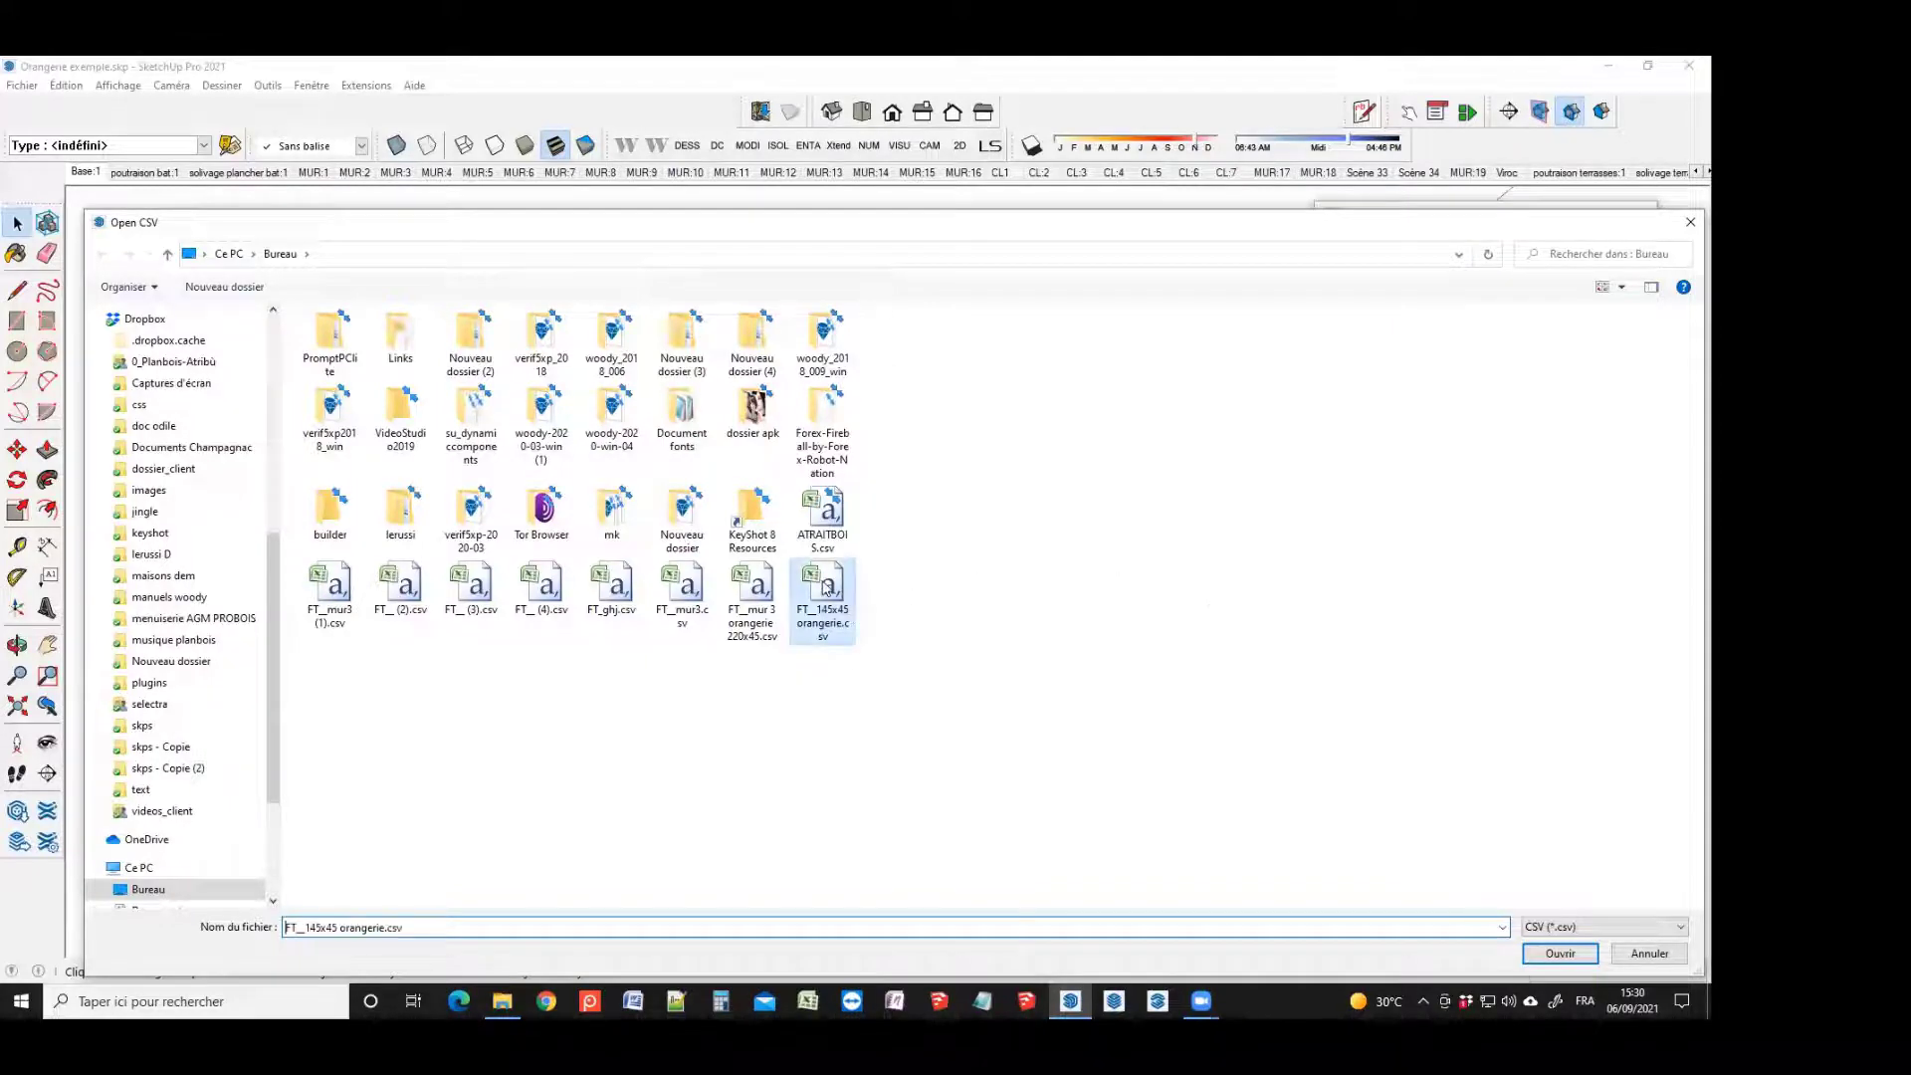
left_click(1553, 953)
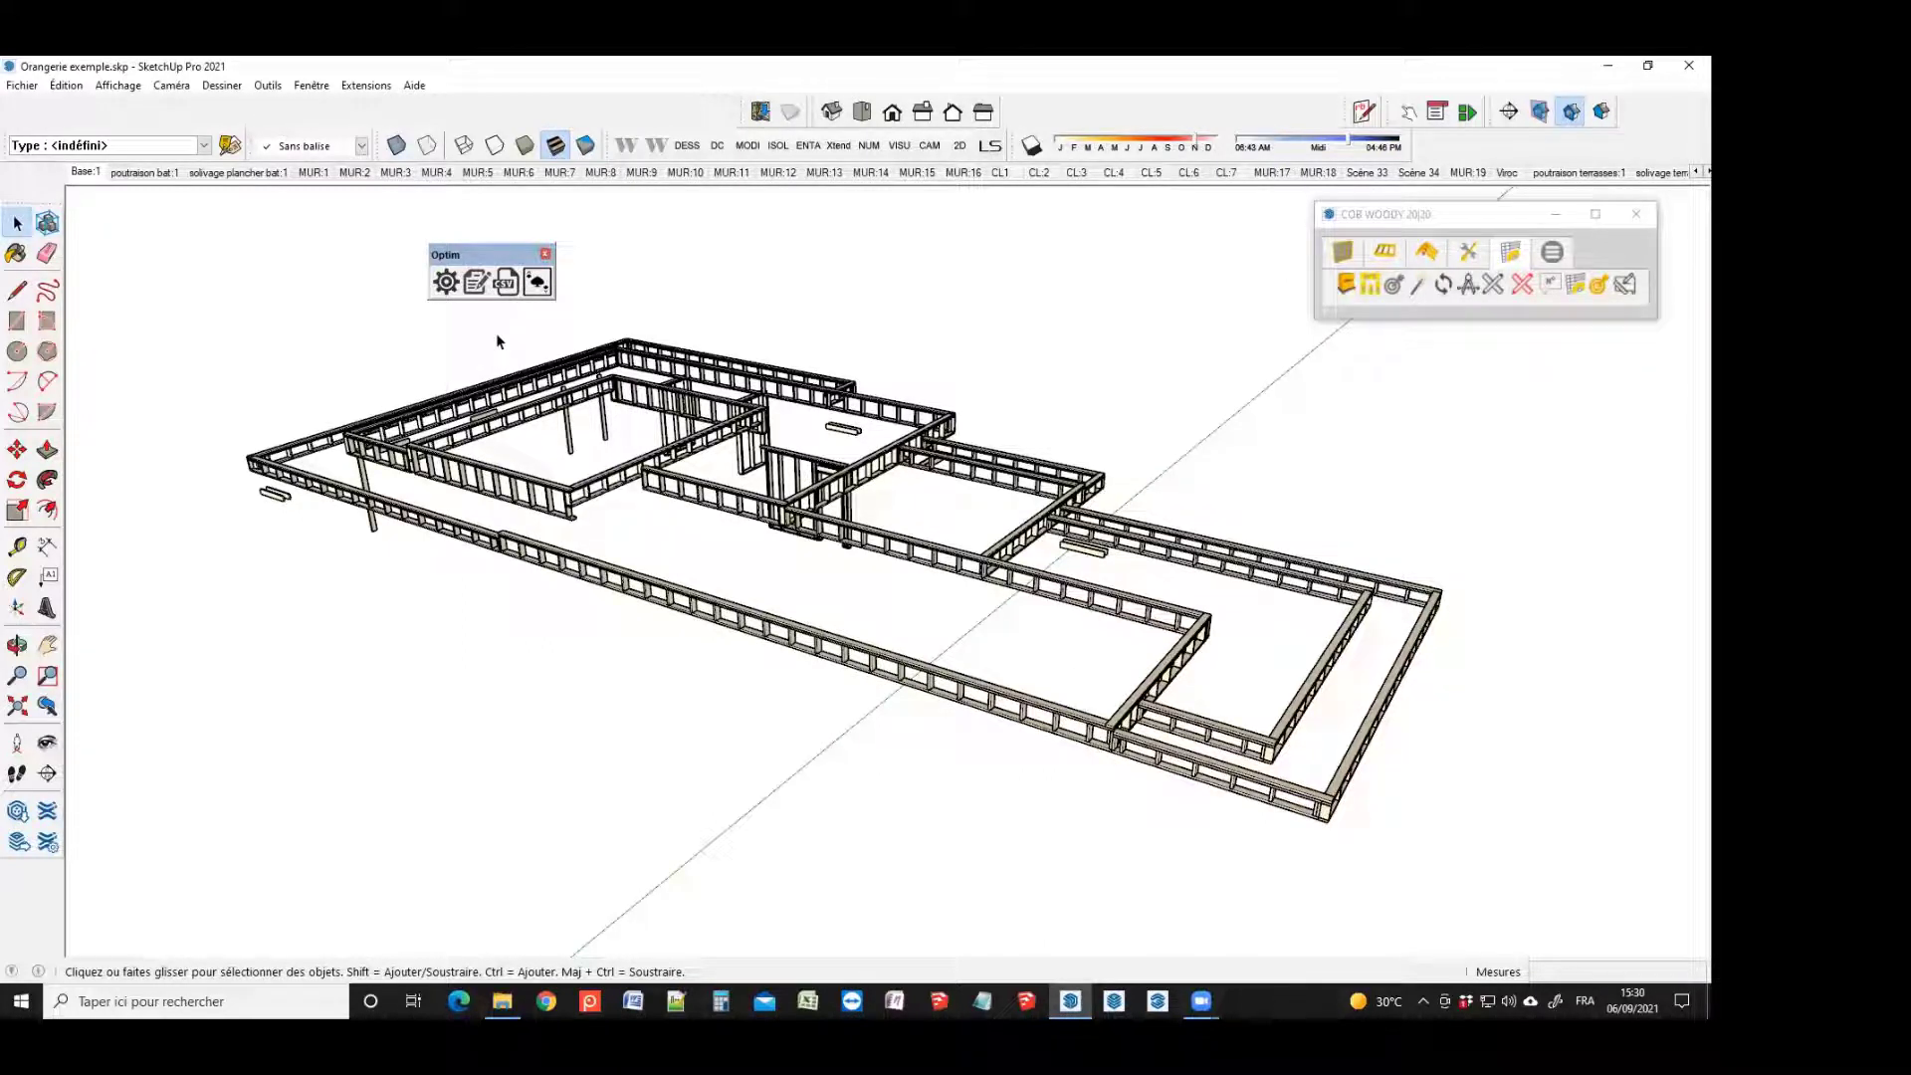
Check the Optim bar, saw-cut and Joker parameters without changing them, and decline activating the Joker
left_click(450, 283)
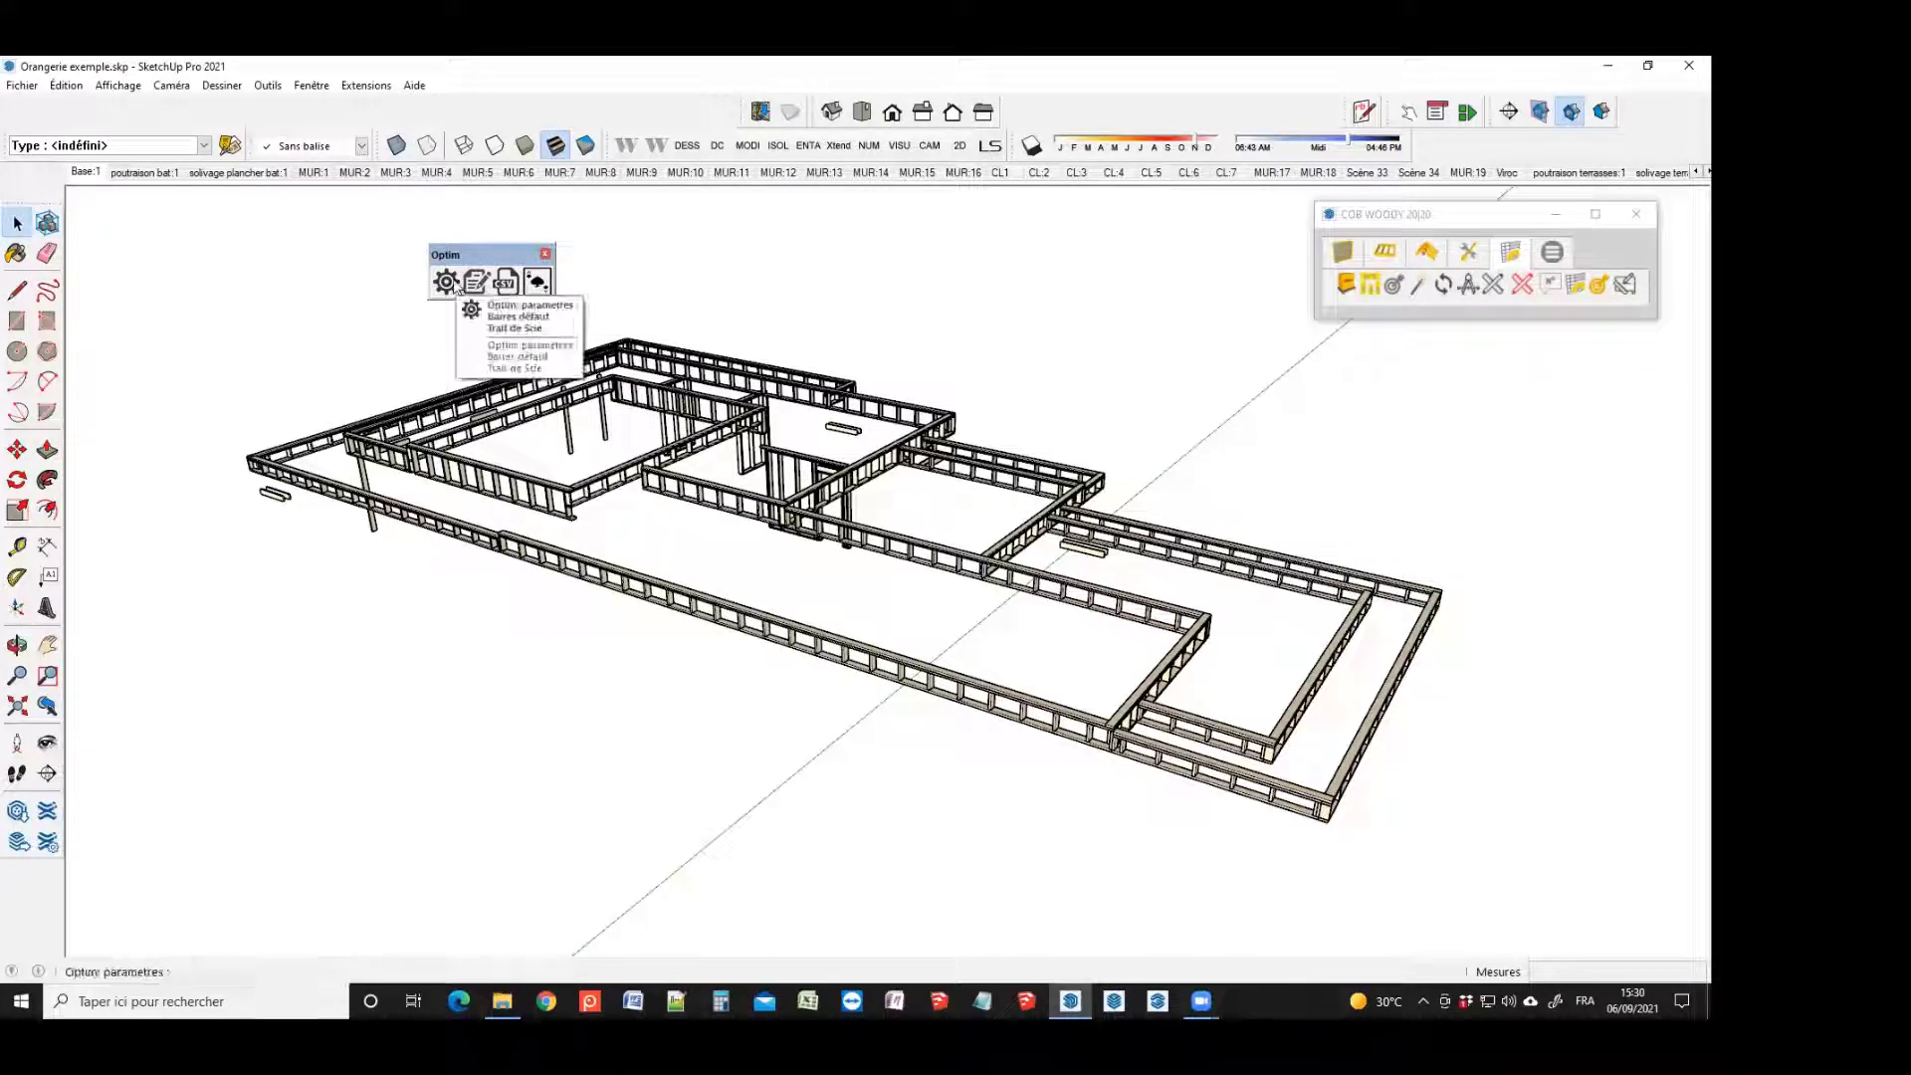
left_click(518, 306)
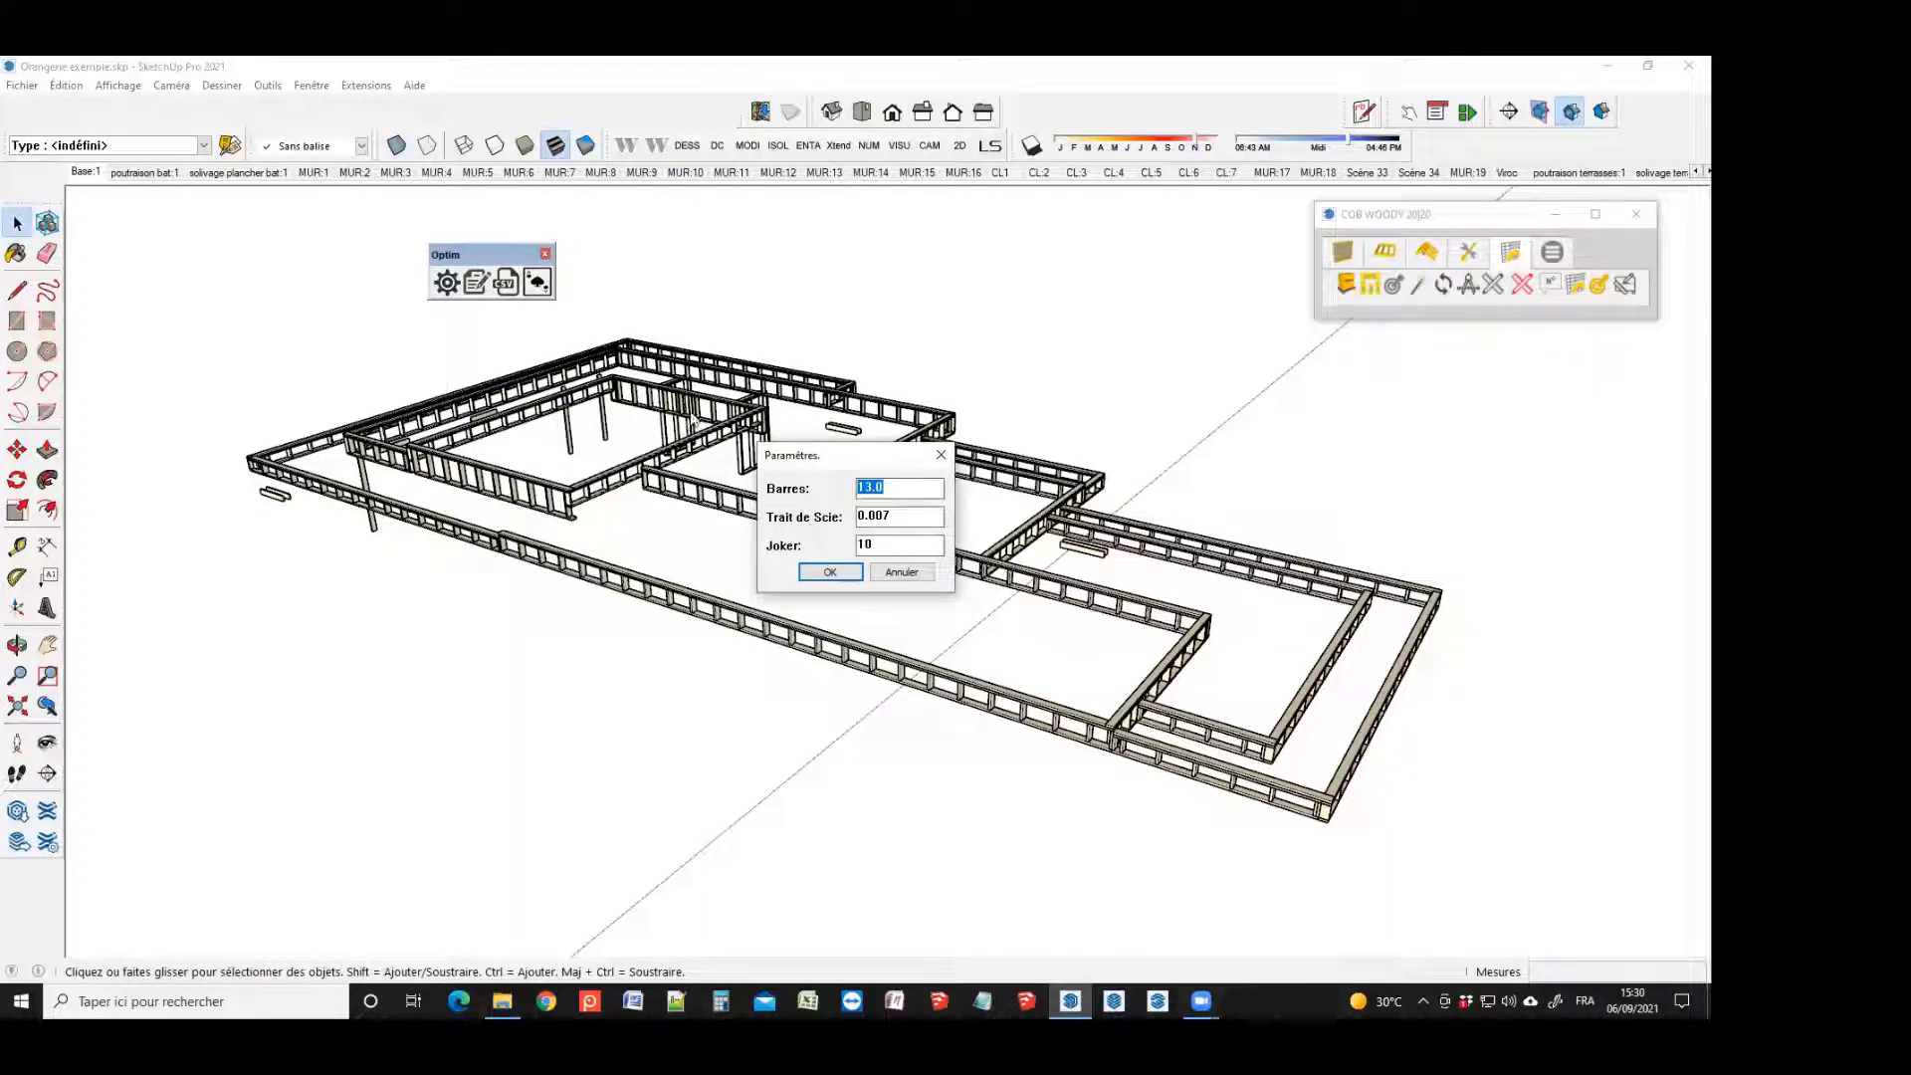
left_click(900, 579)
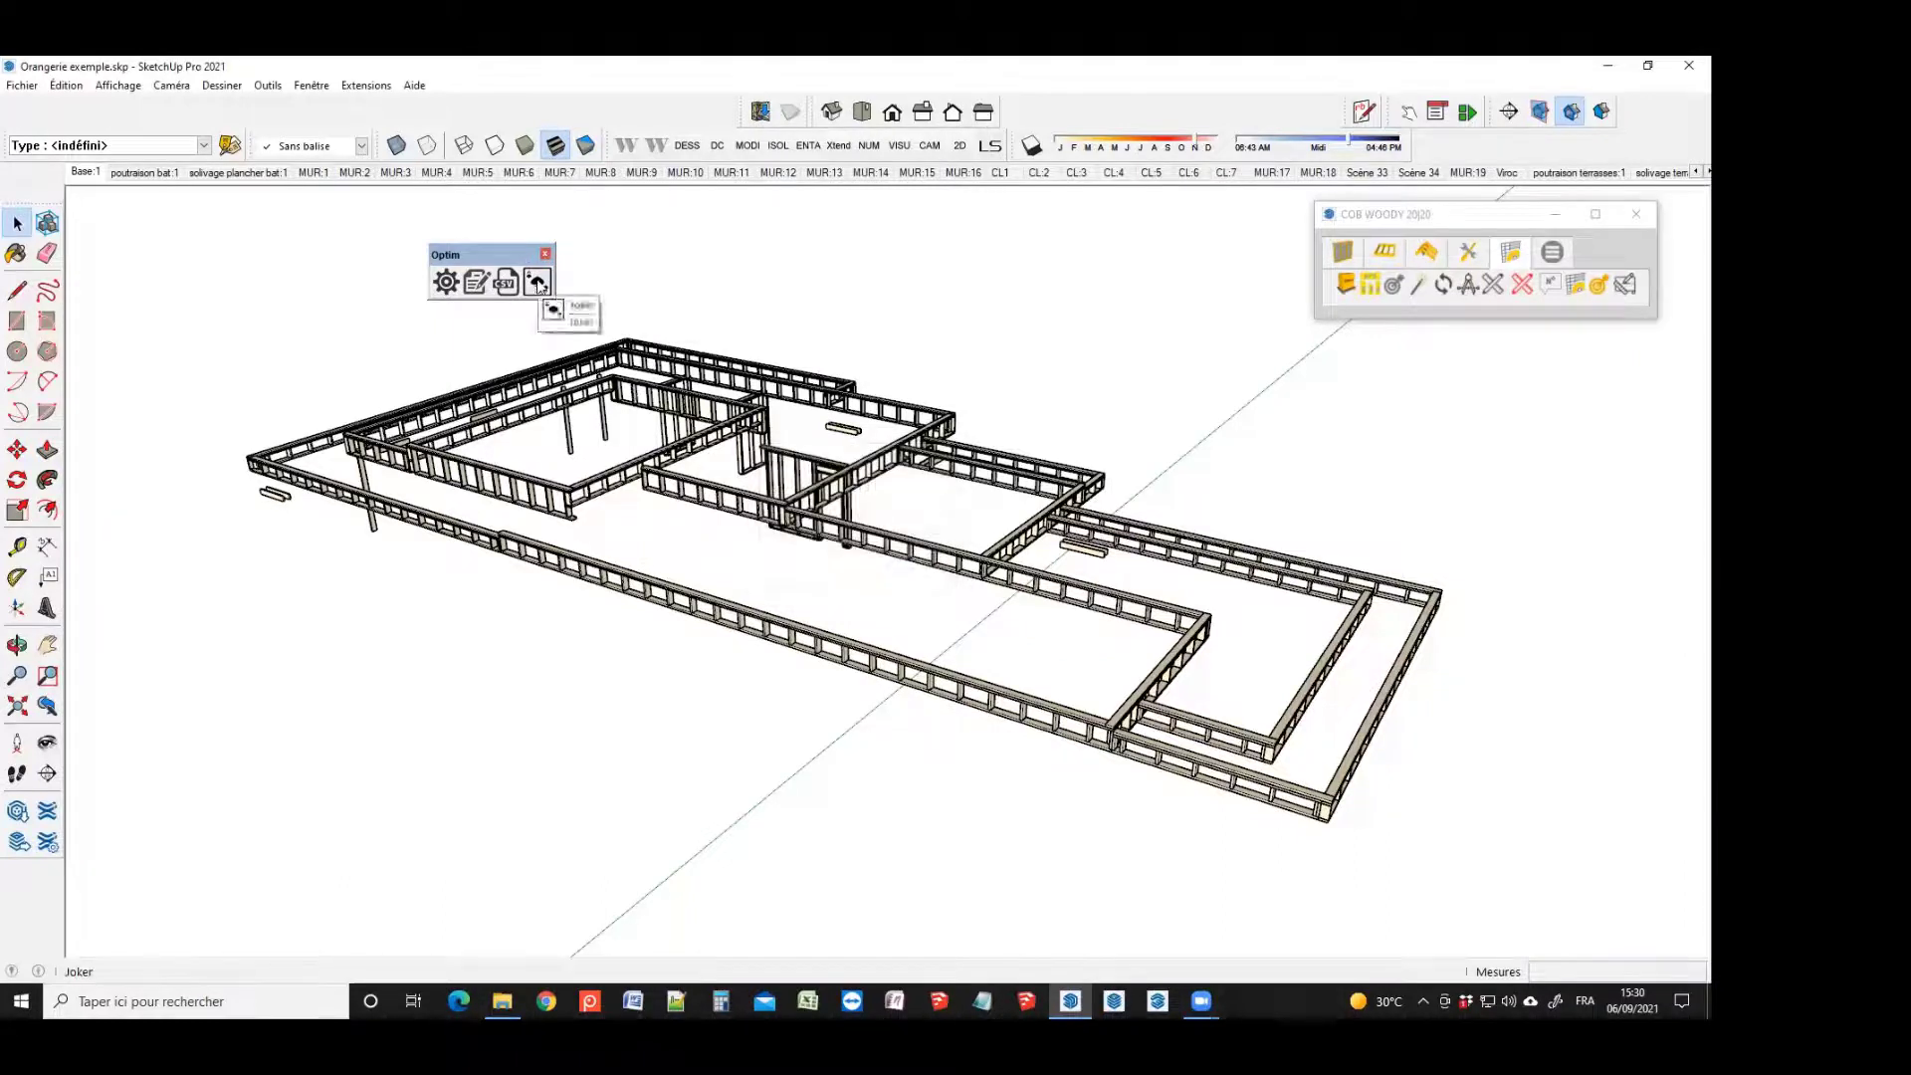
left_click(537, 283)
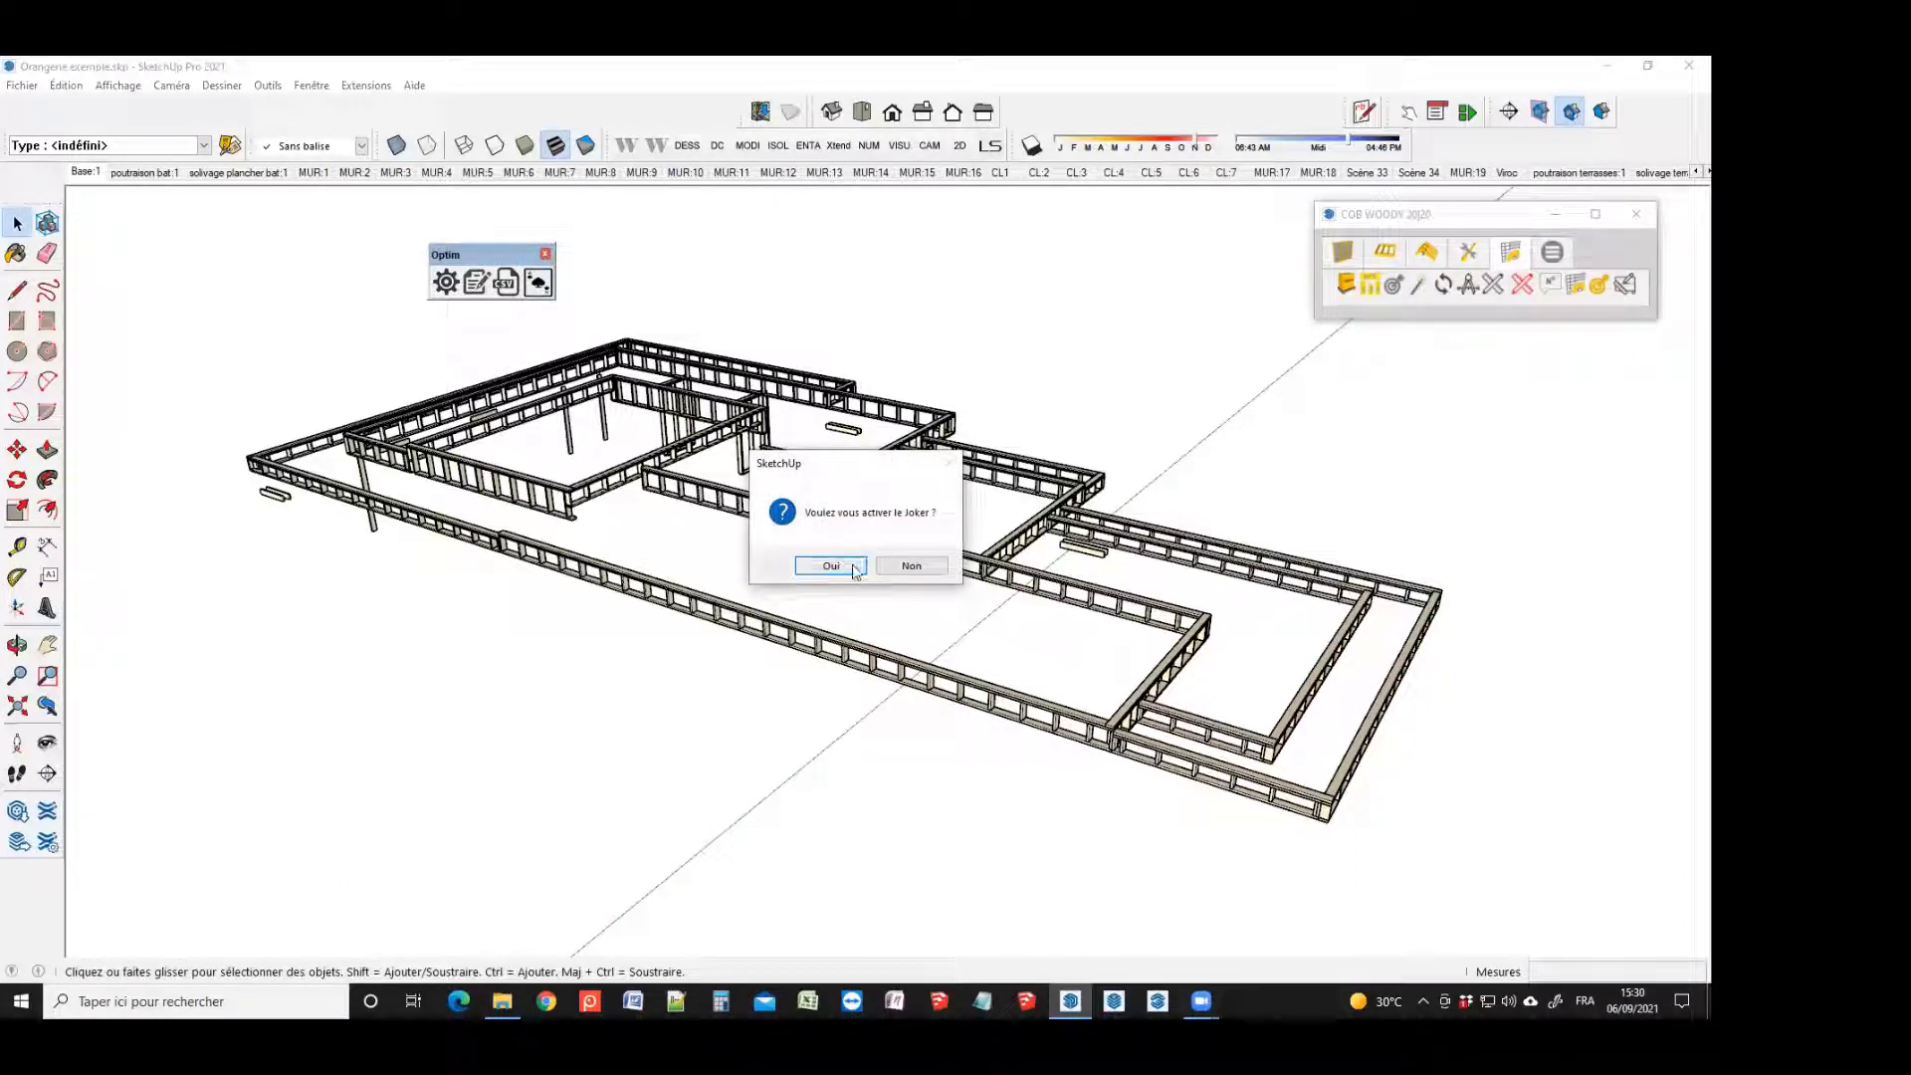
left_click(907, 567)
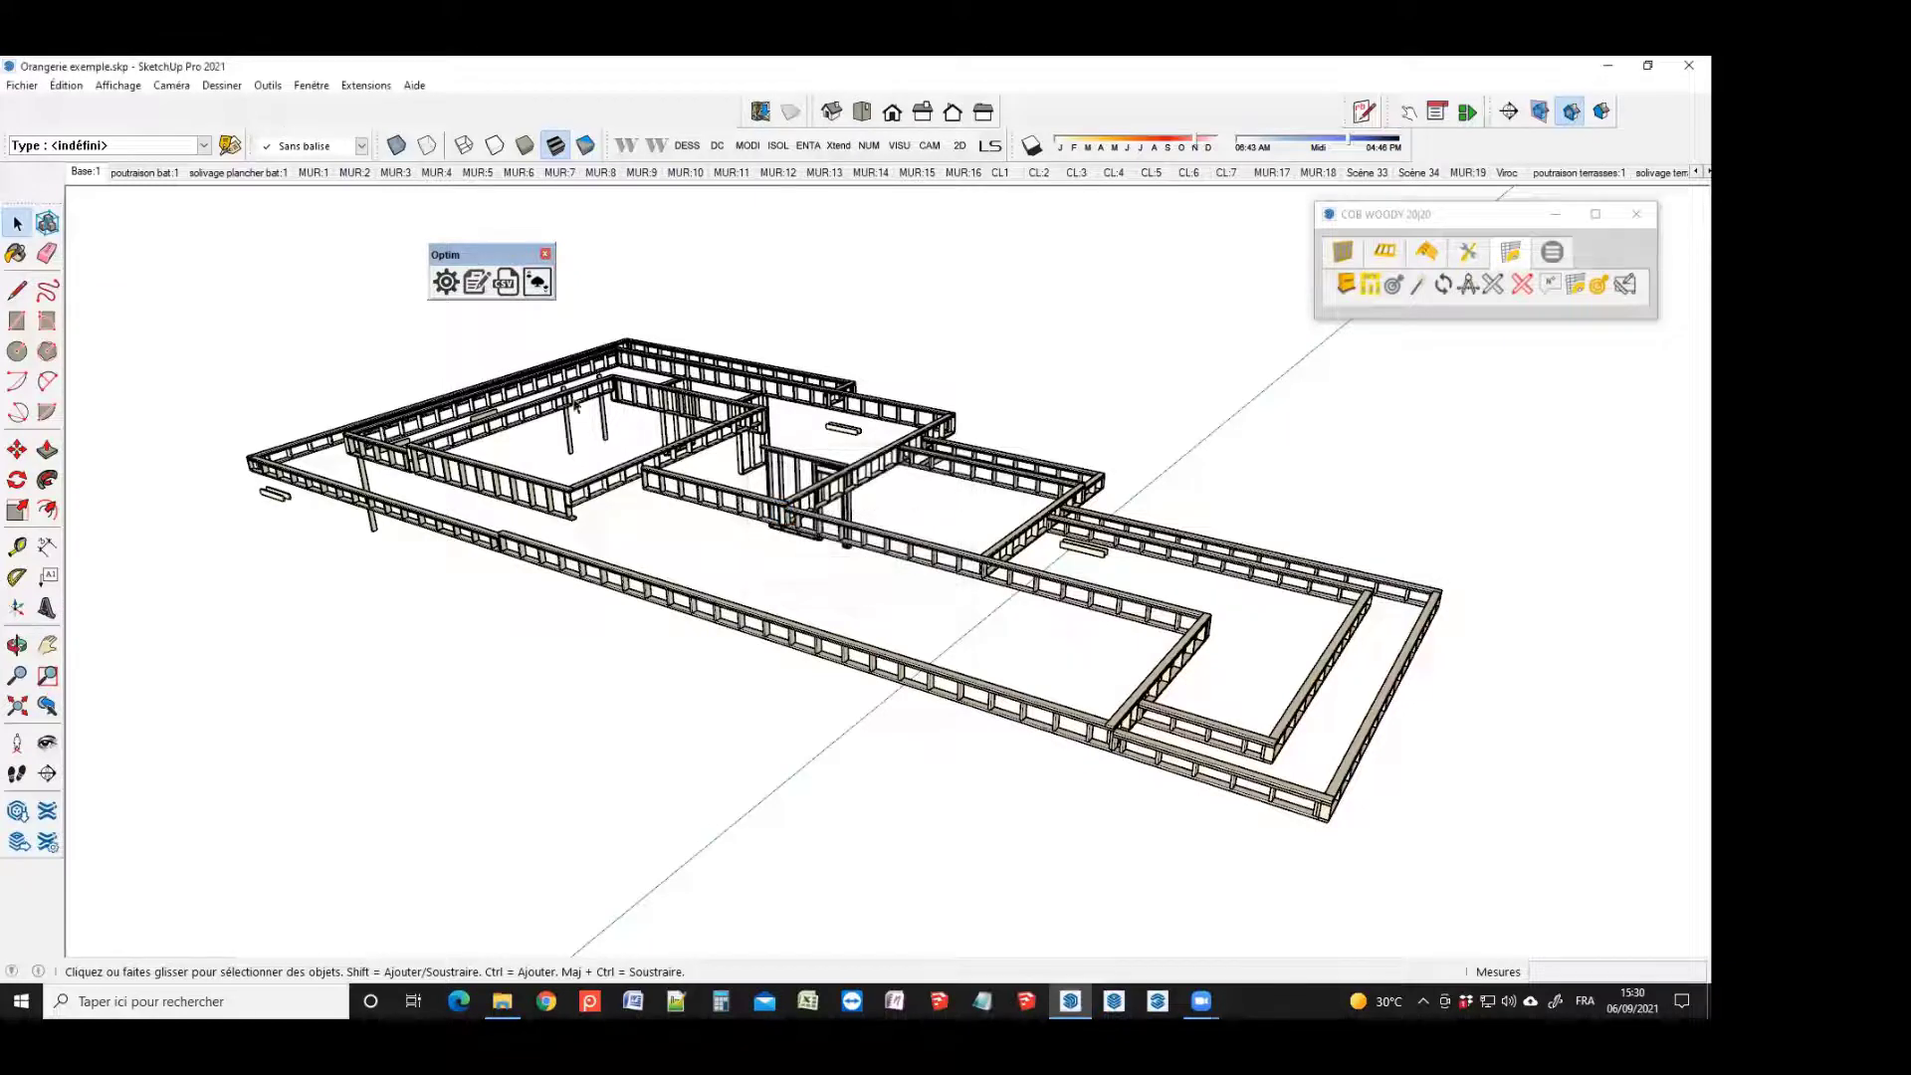
Try to optimise "FT__145x45 orangerie.csv" with only 13.0 m bars and the Joker off
left_click(505, 284)
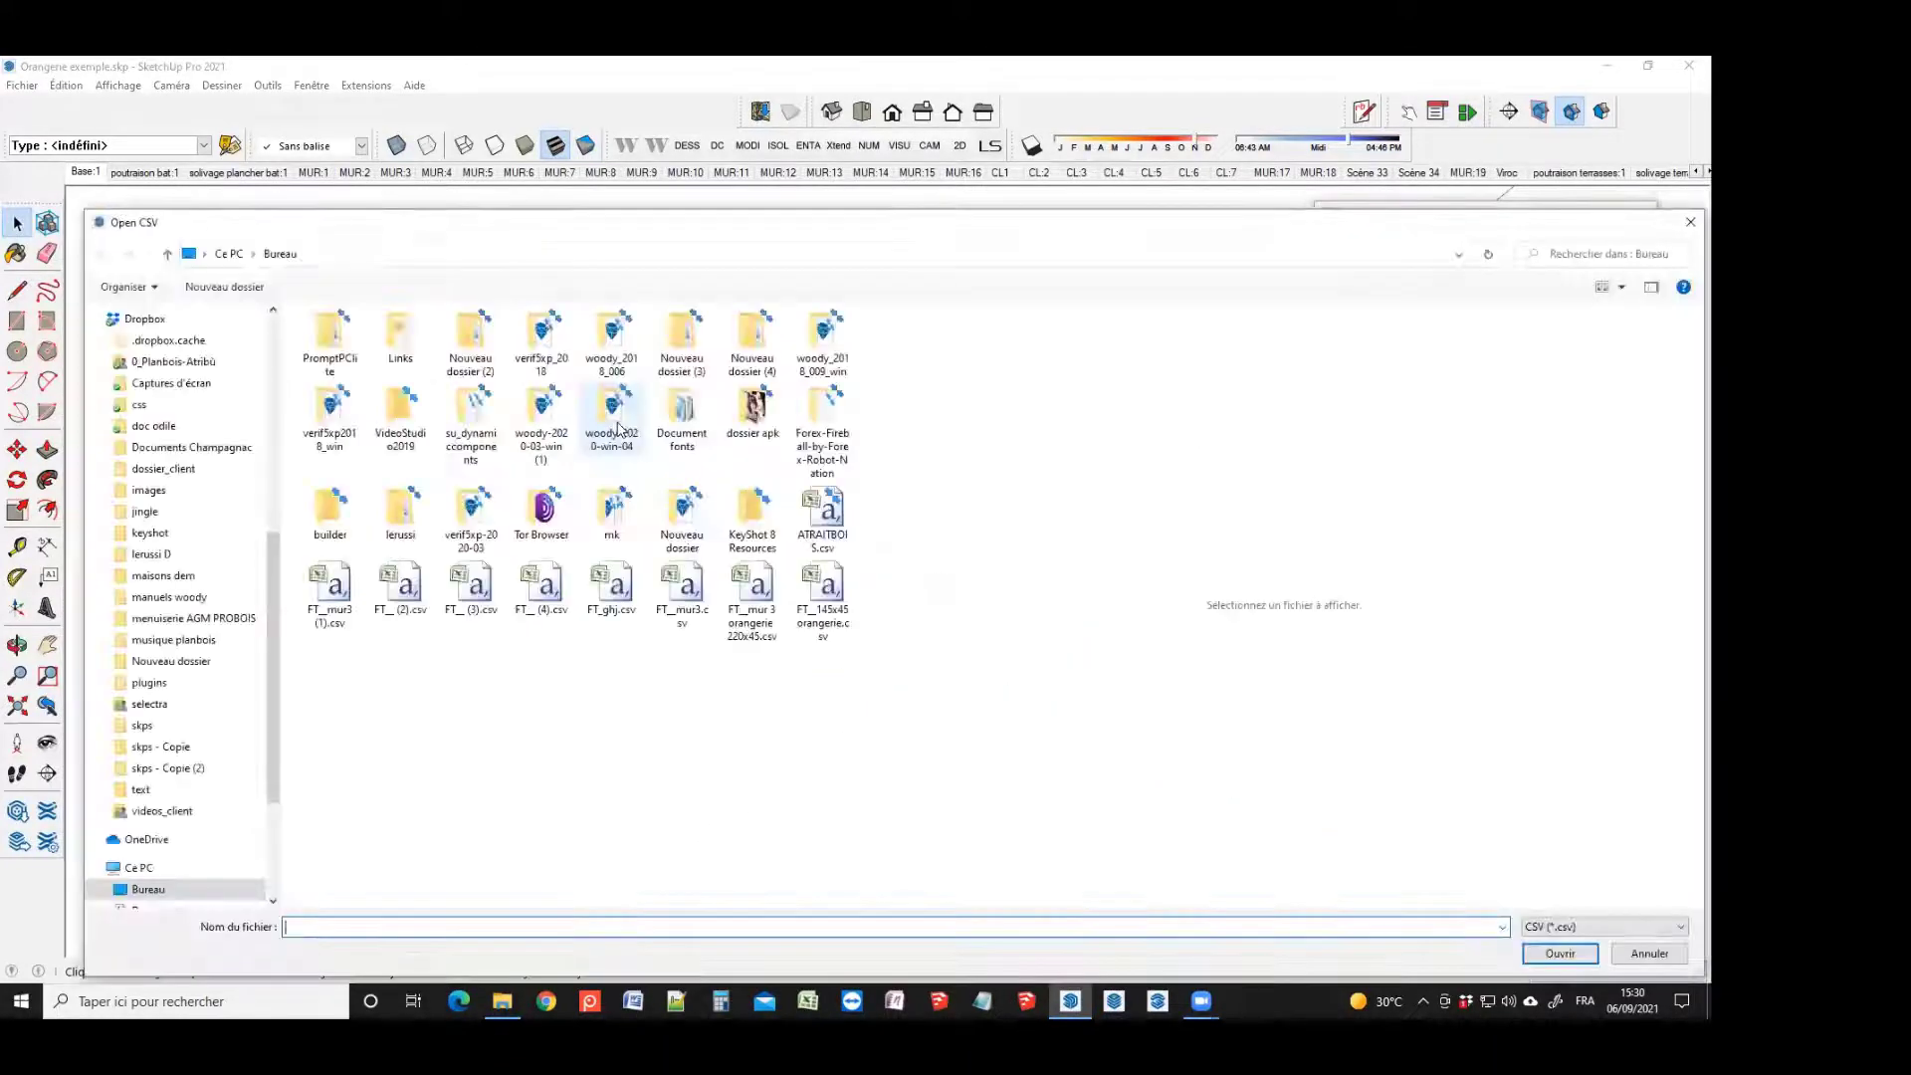
left_click(824, 595)
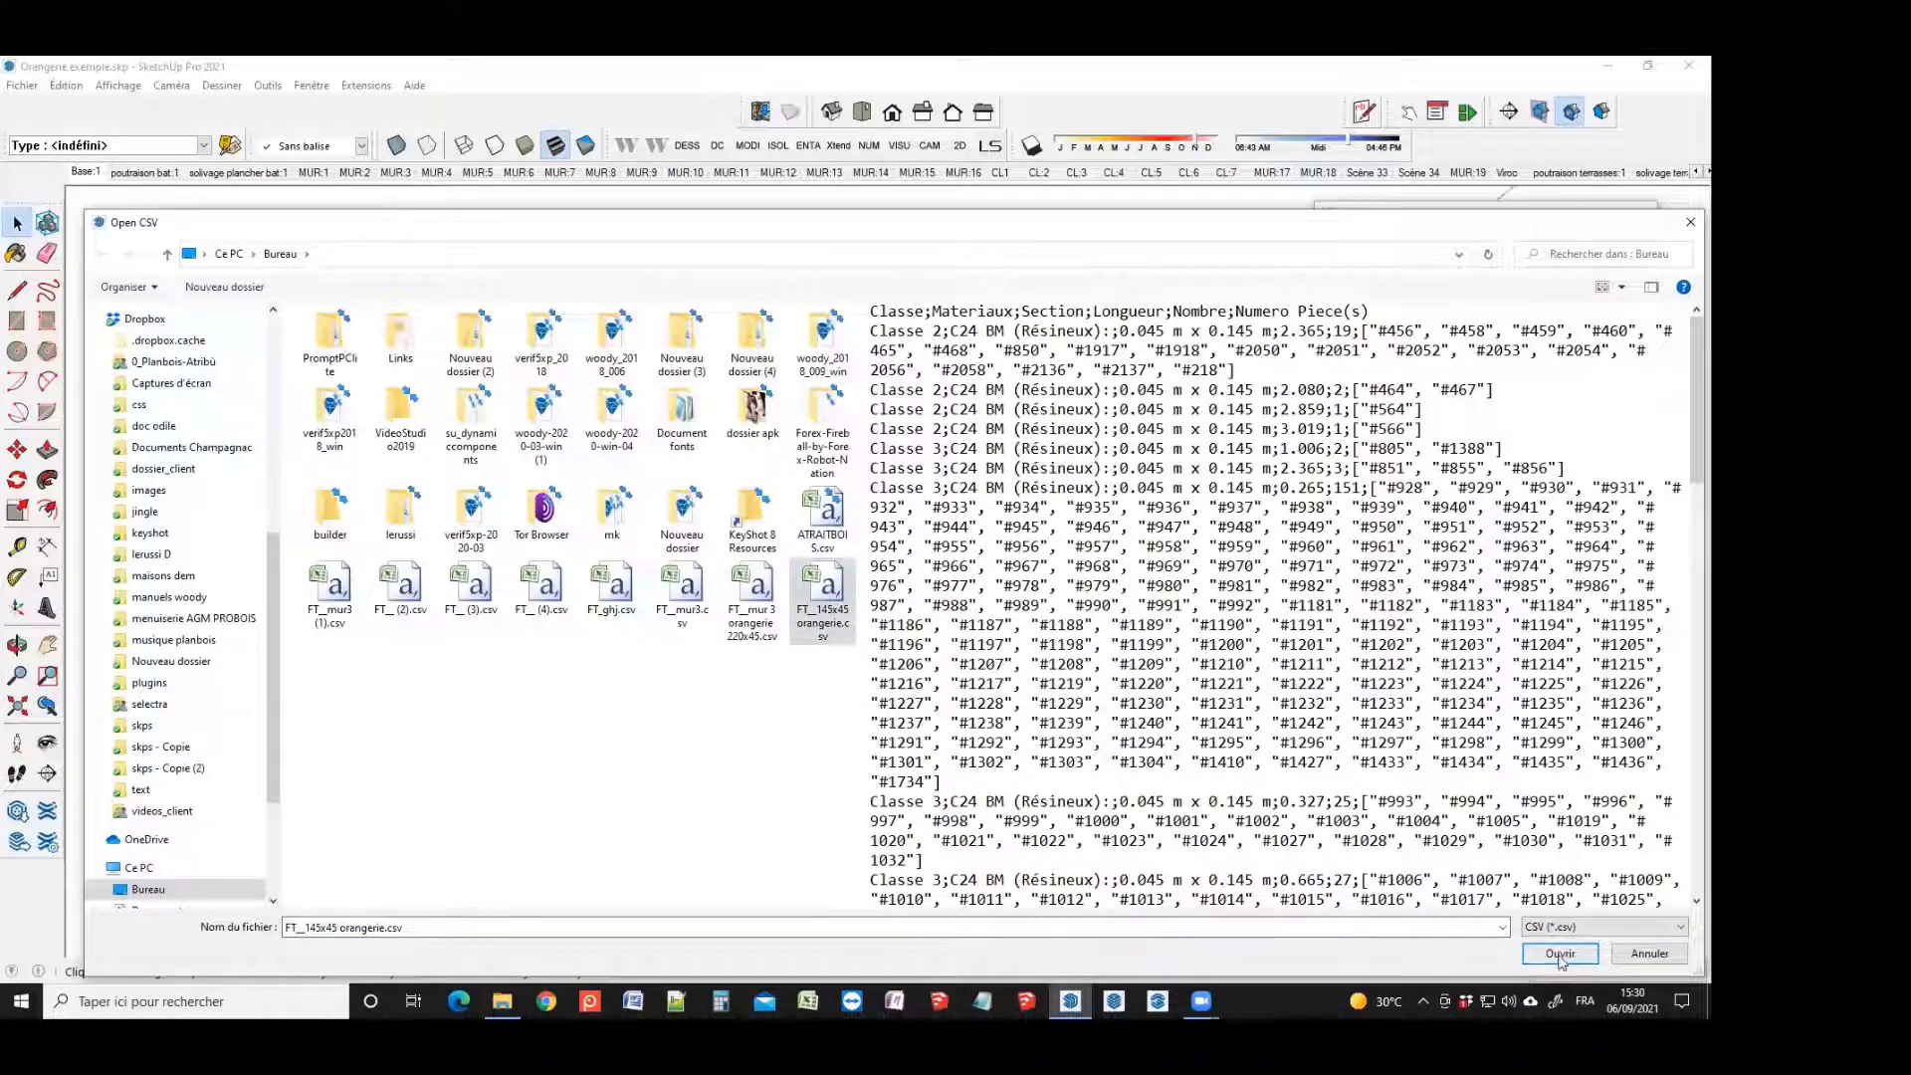
left_click(1560, 953)
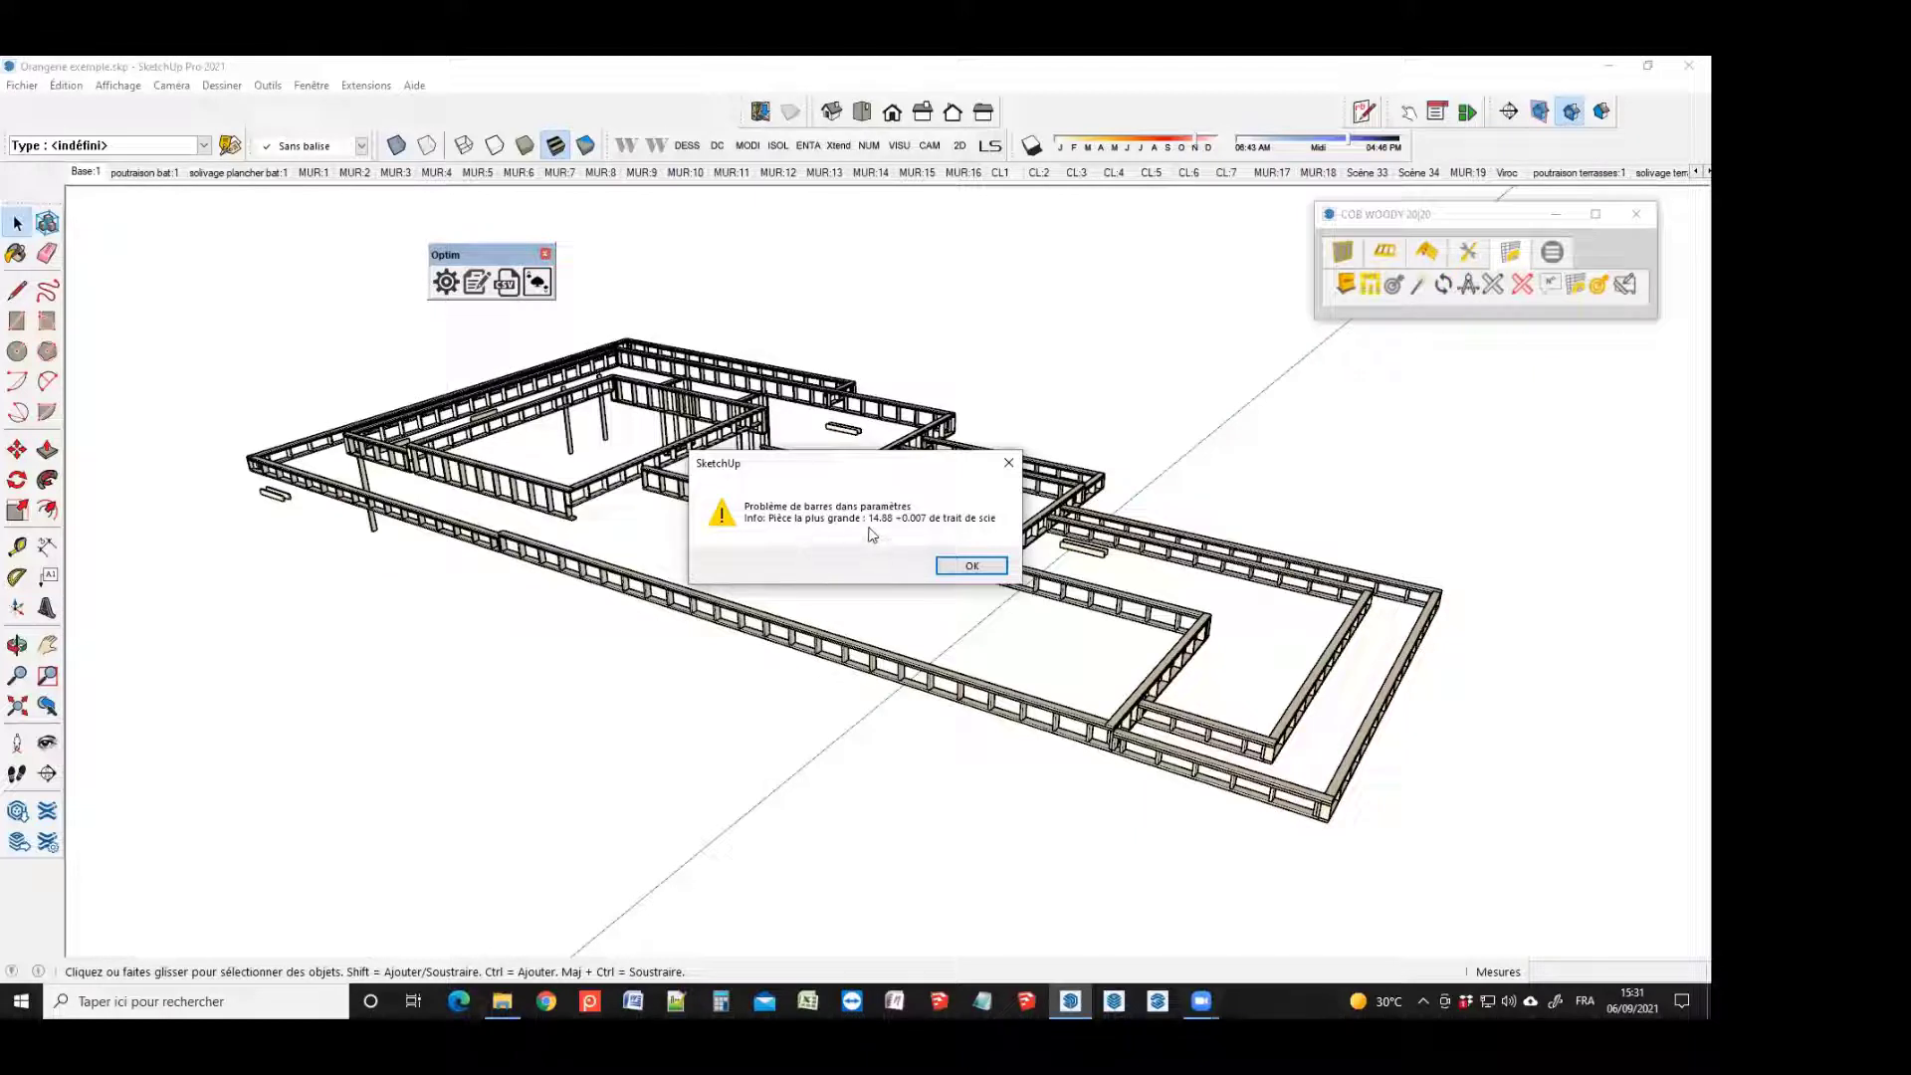
left_click(972, 566)
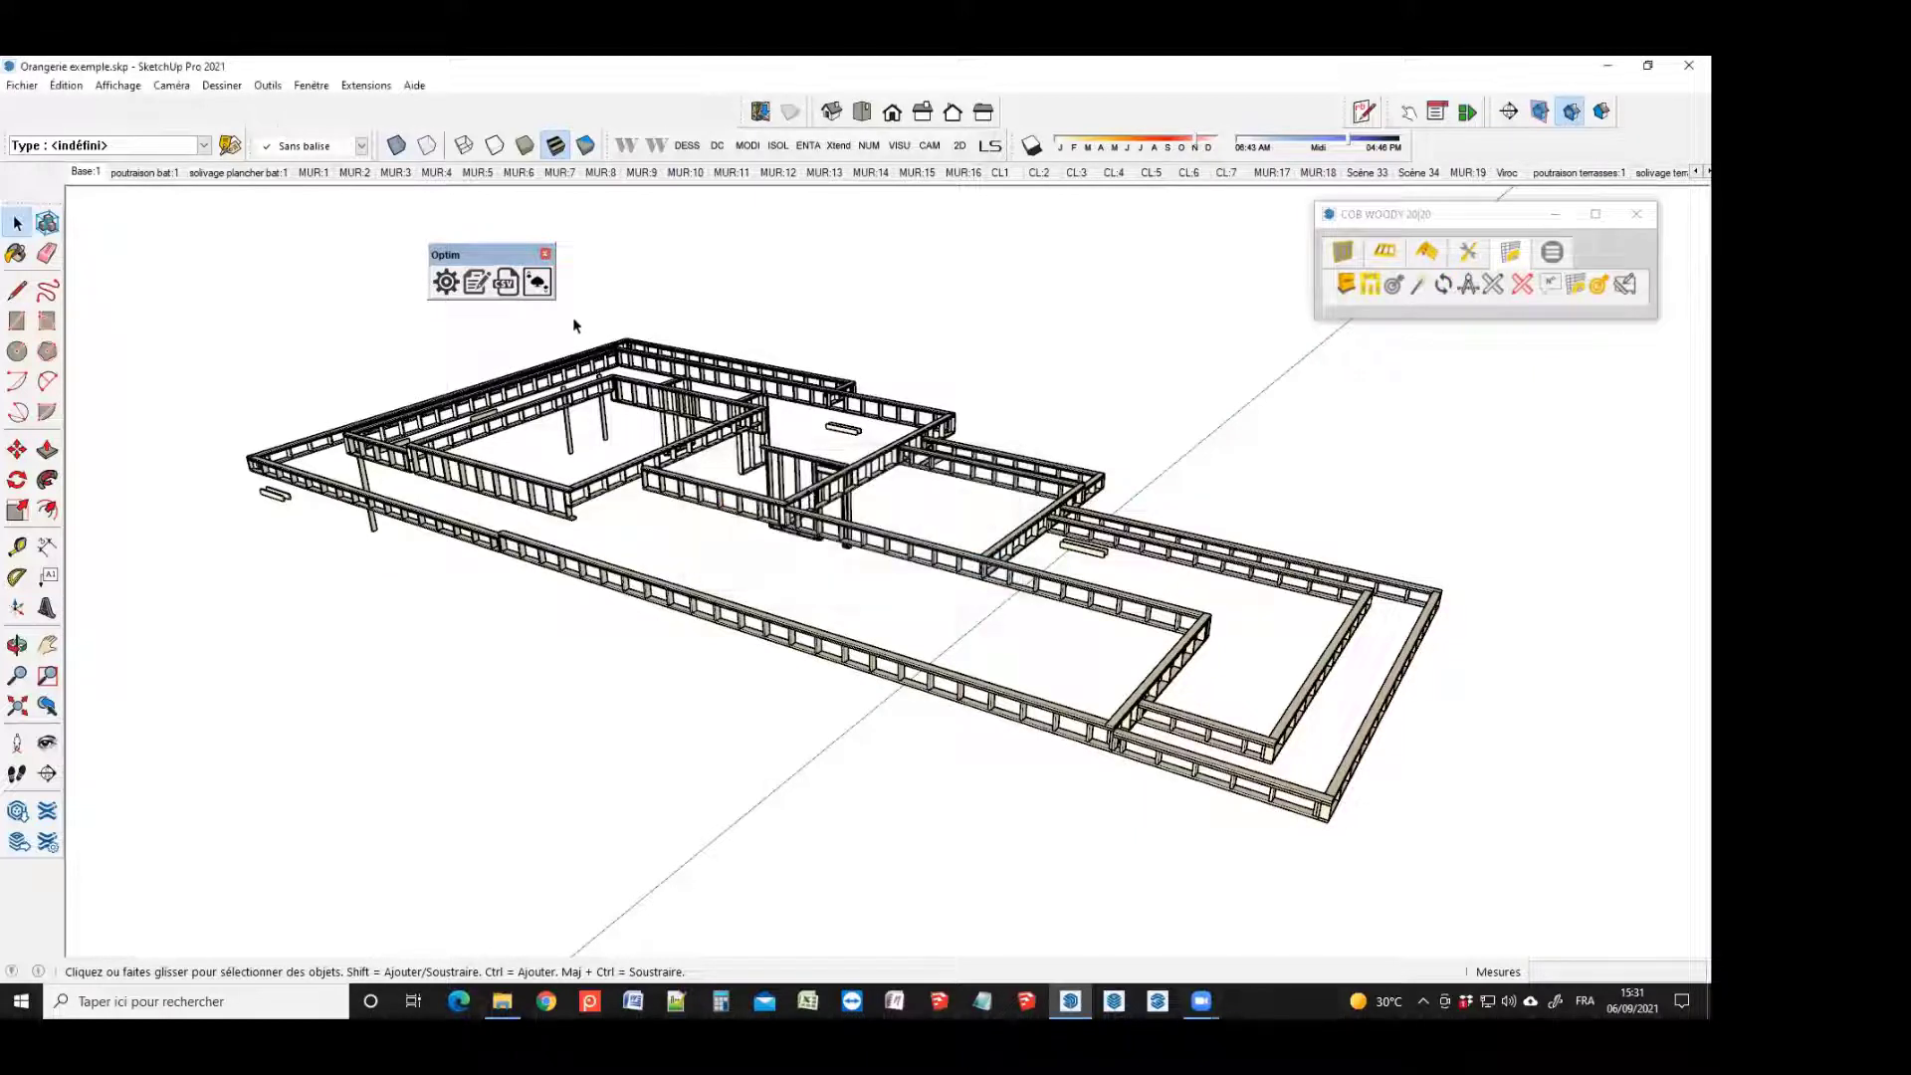
Set the available bar lengths to 13.0,15 in the Optim parameters
left_click(446, 282)
left_click(892, 489)
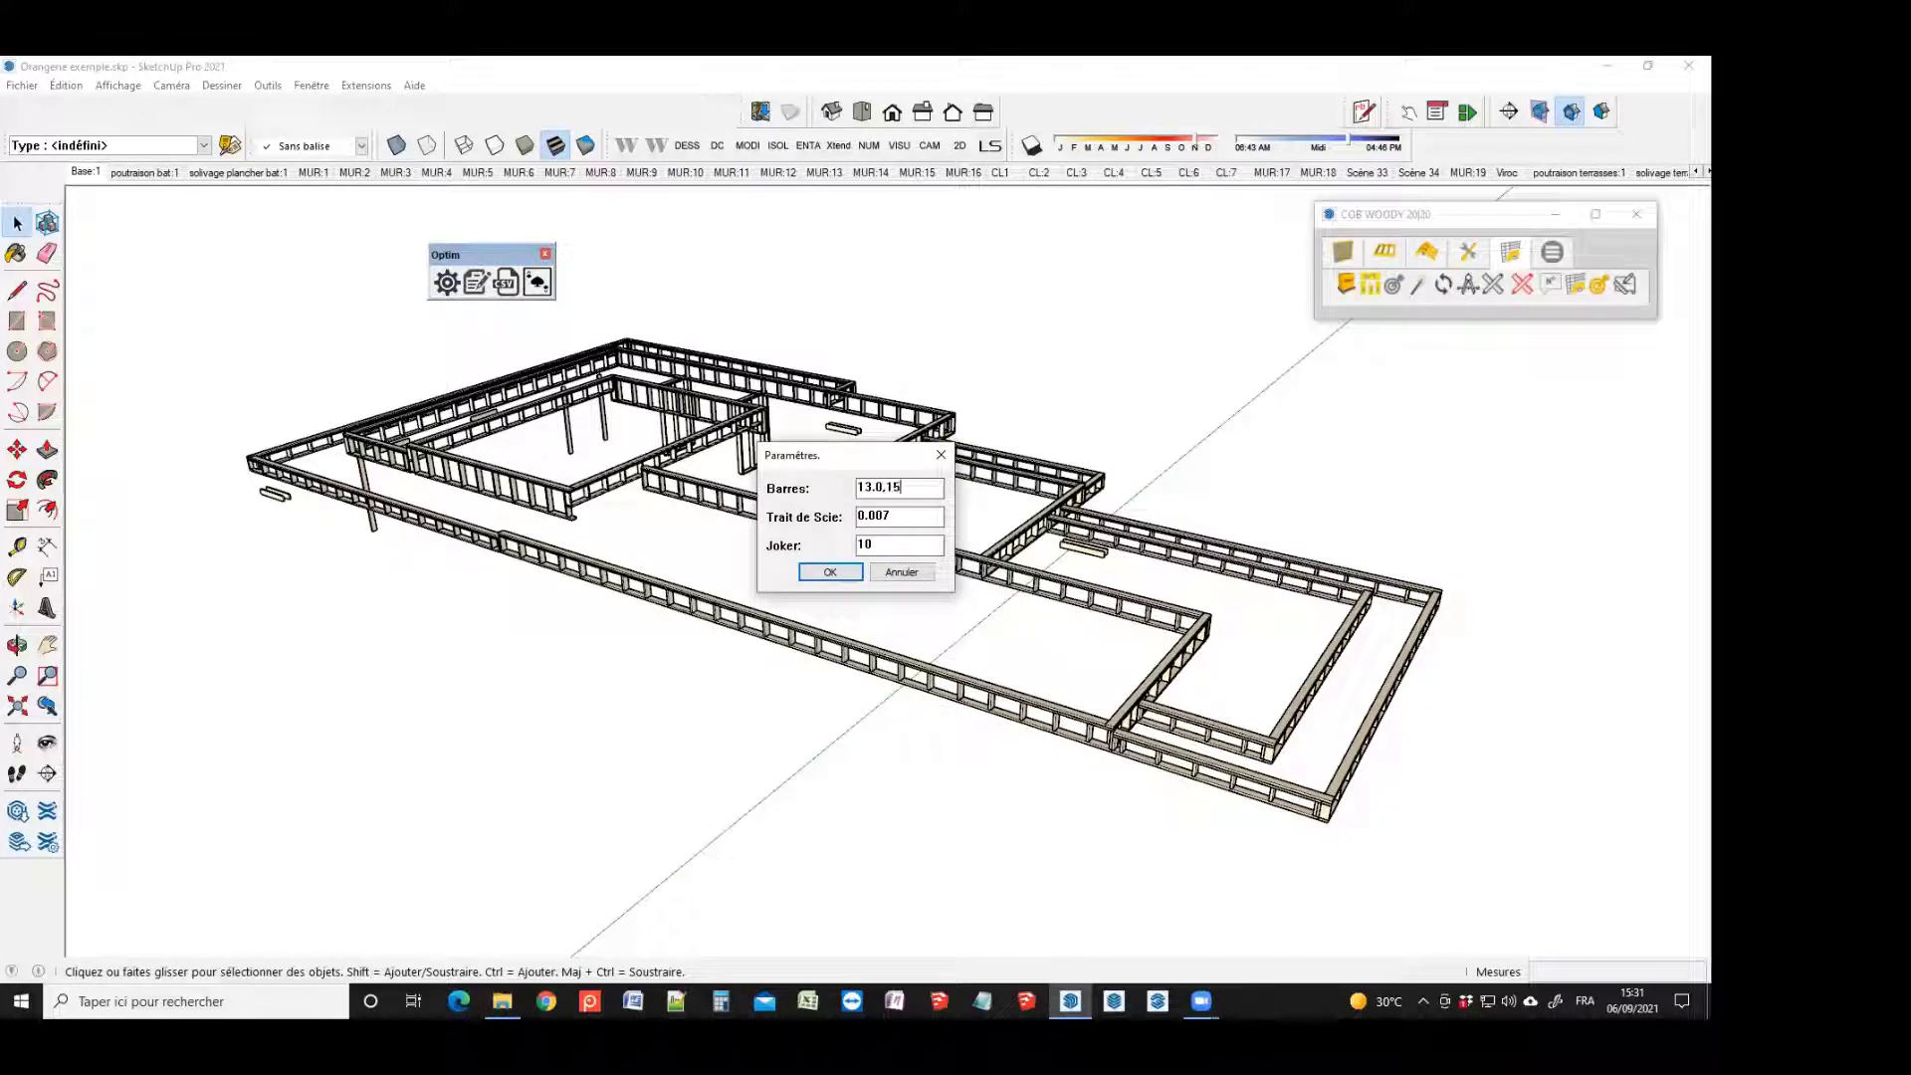
left_click(831, 572)
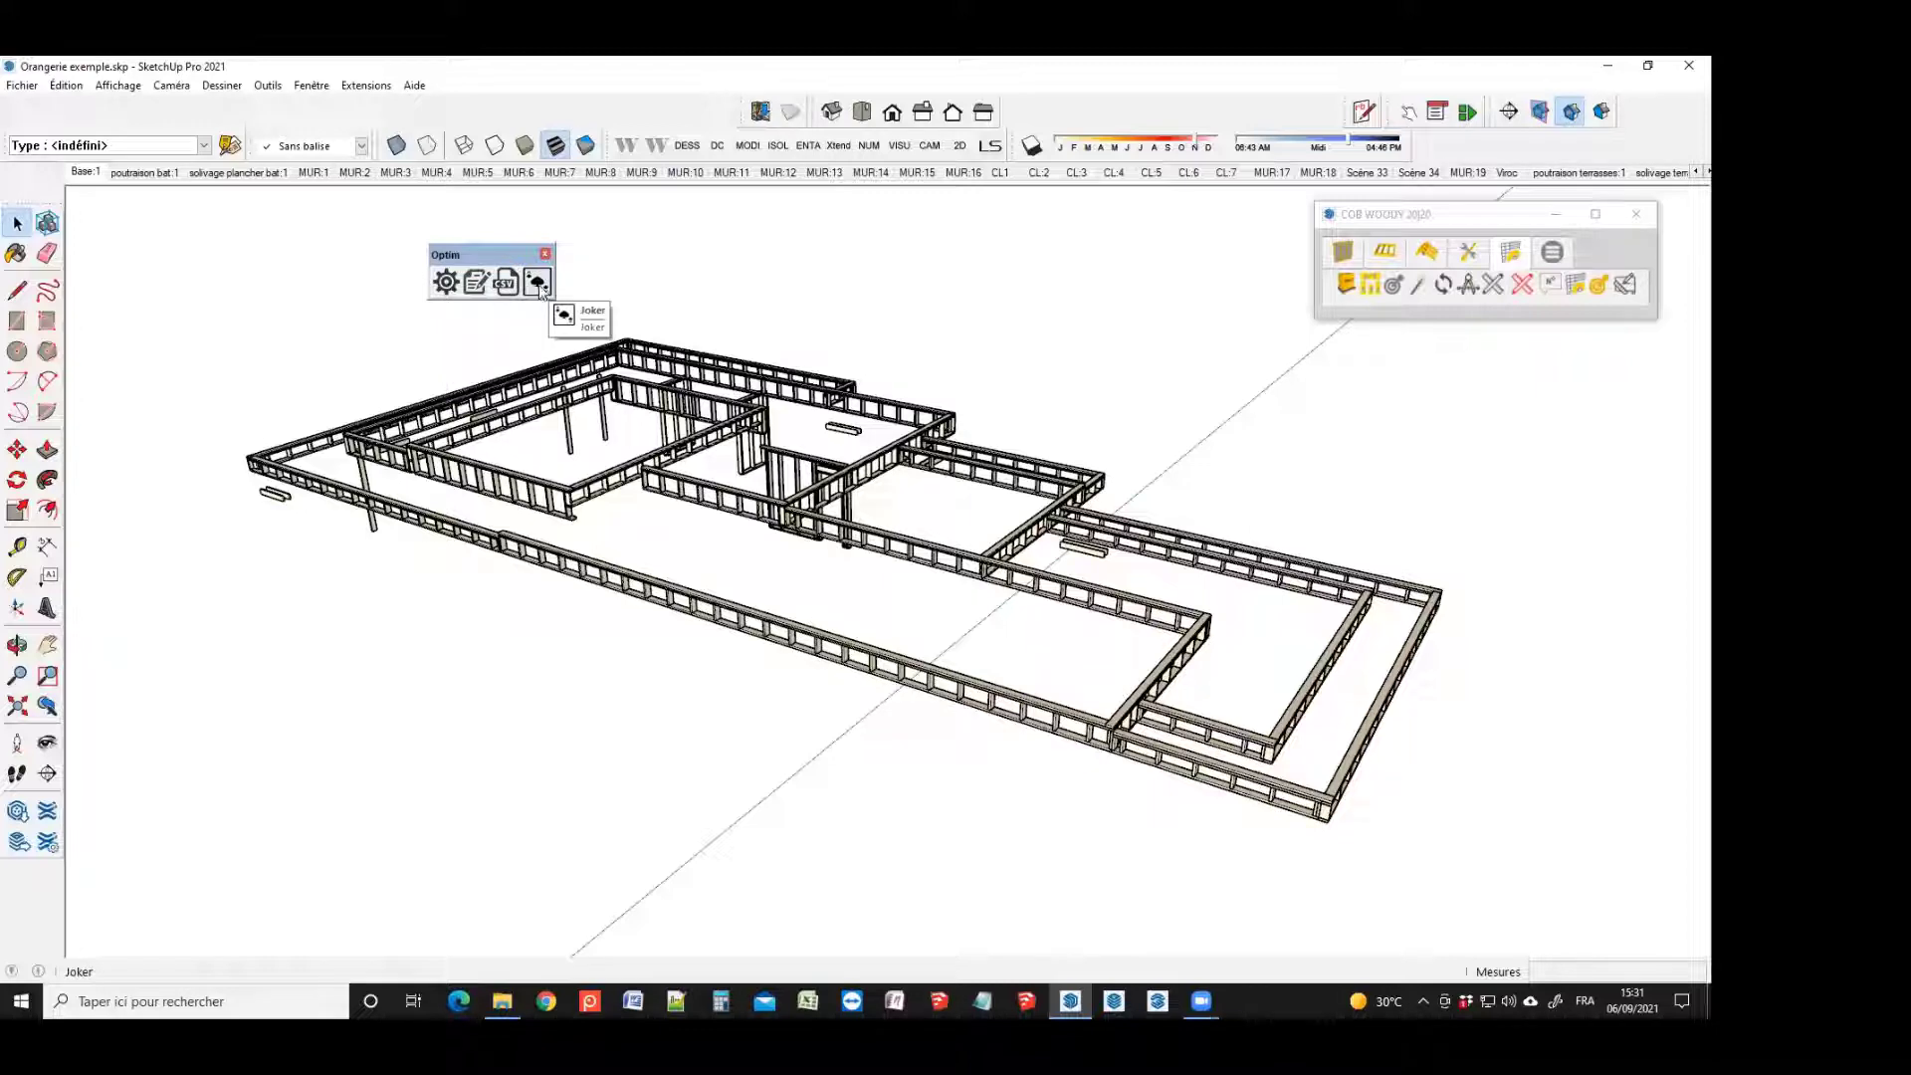
Optimise "FT__145x45 orangerie.csv", save the result as "Optim__145x45 orangerie__Résultats7.html", review the bar layouts and close the report
left_click(506, 282)
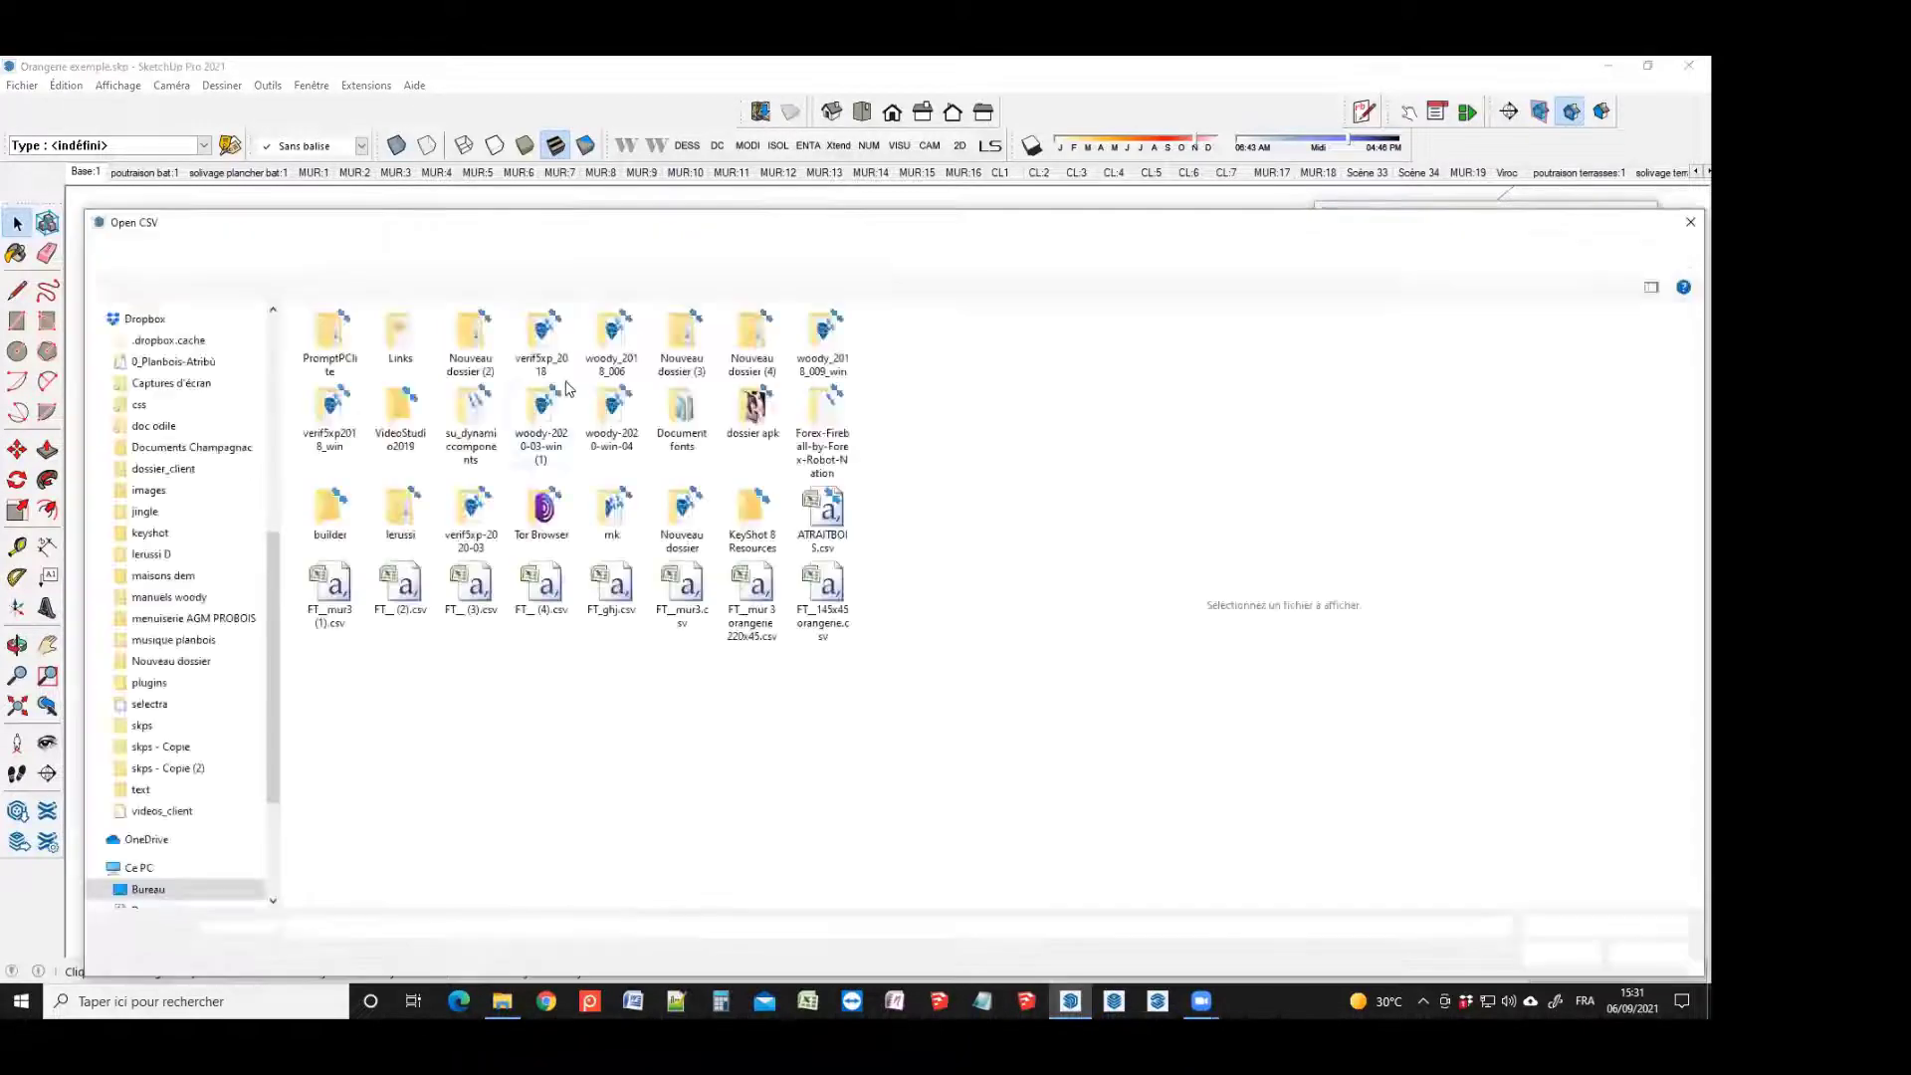
left_click(823, 597)
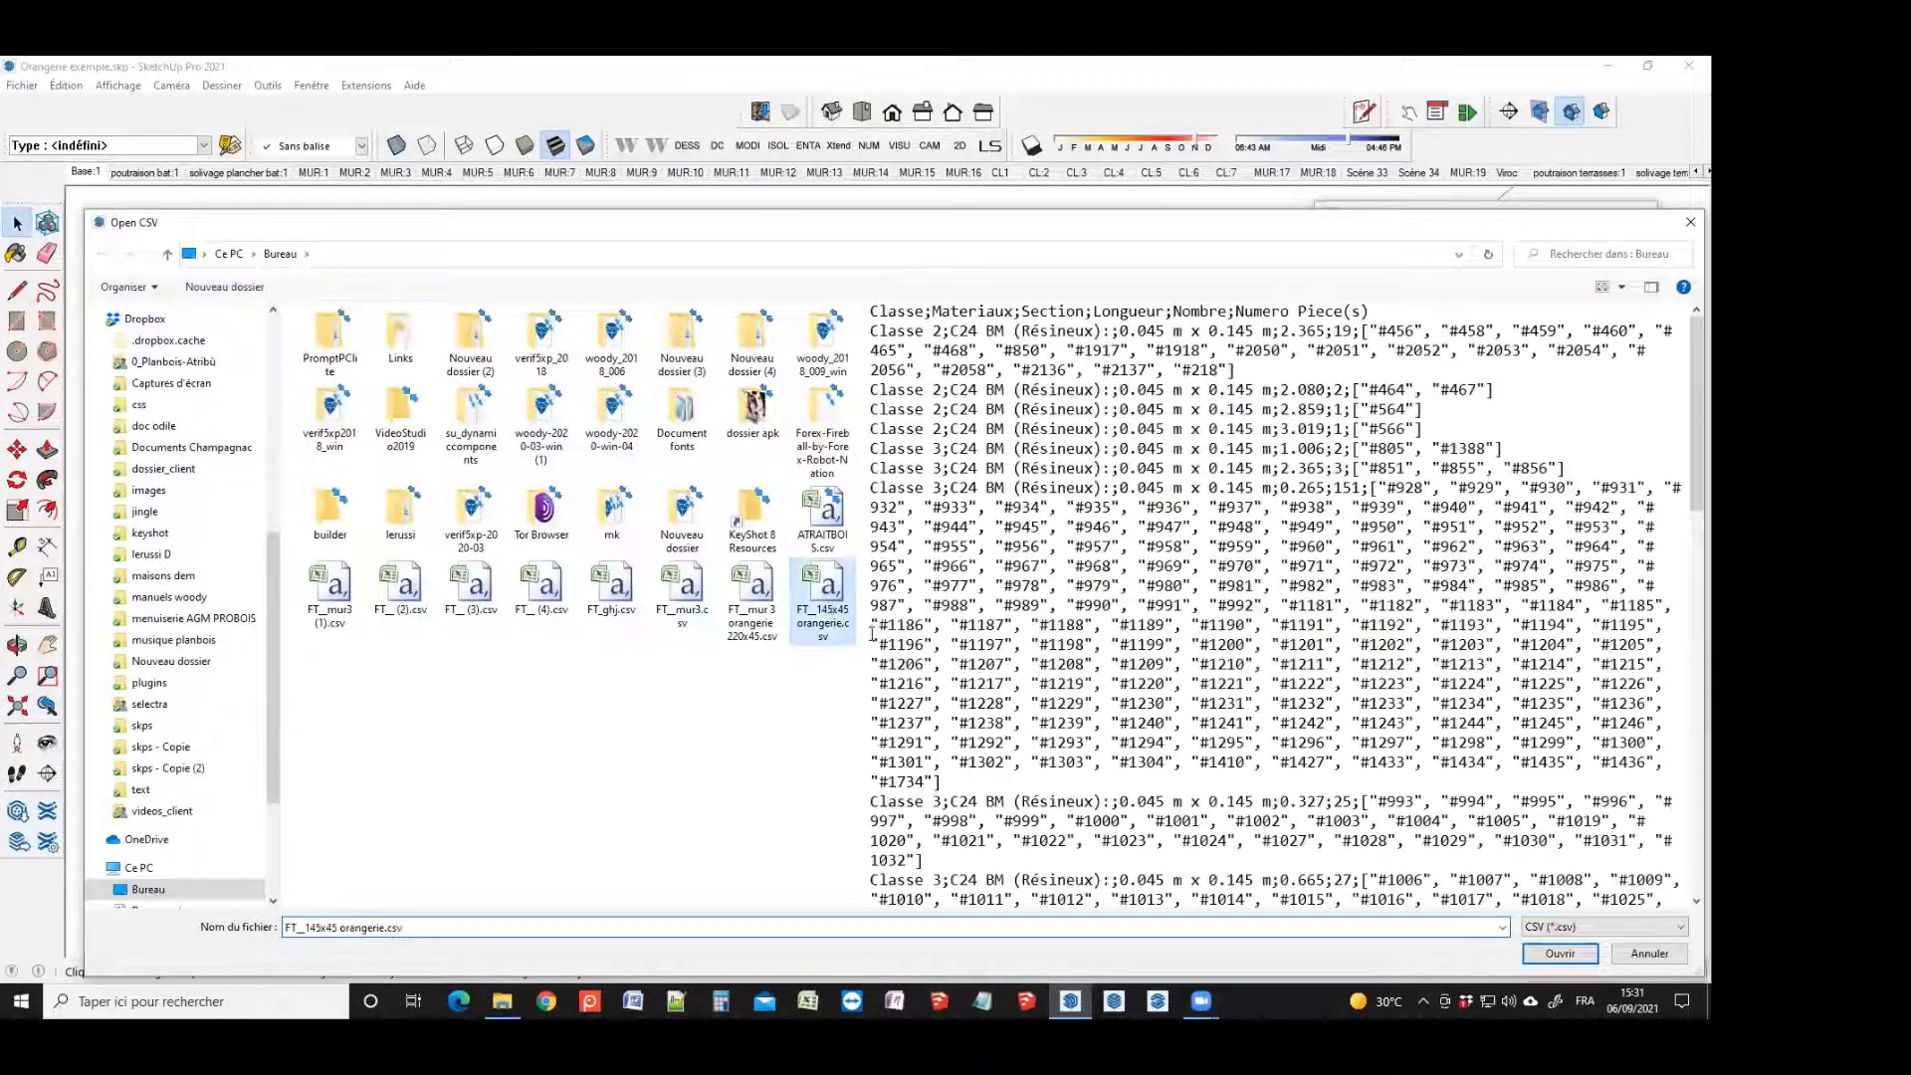
left_click(1560, 954)
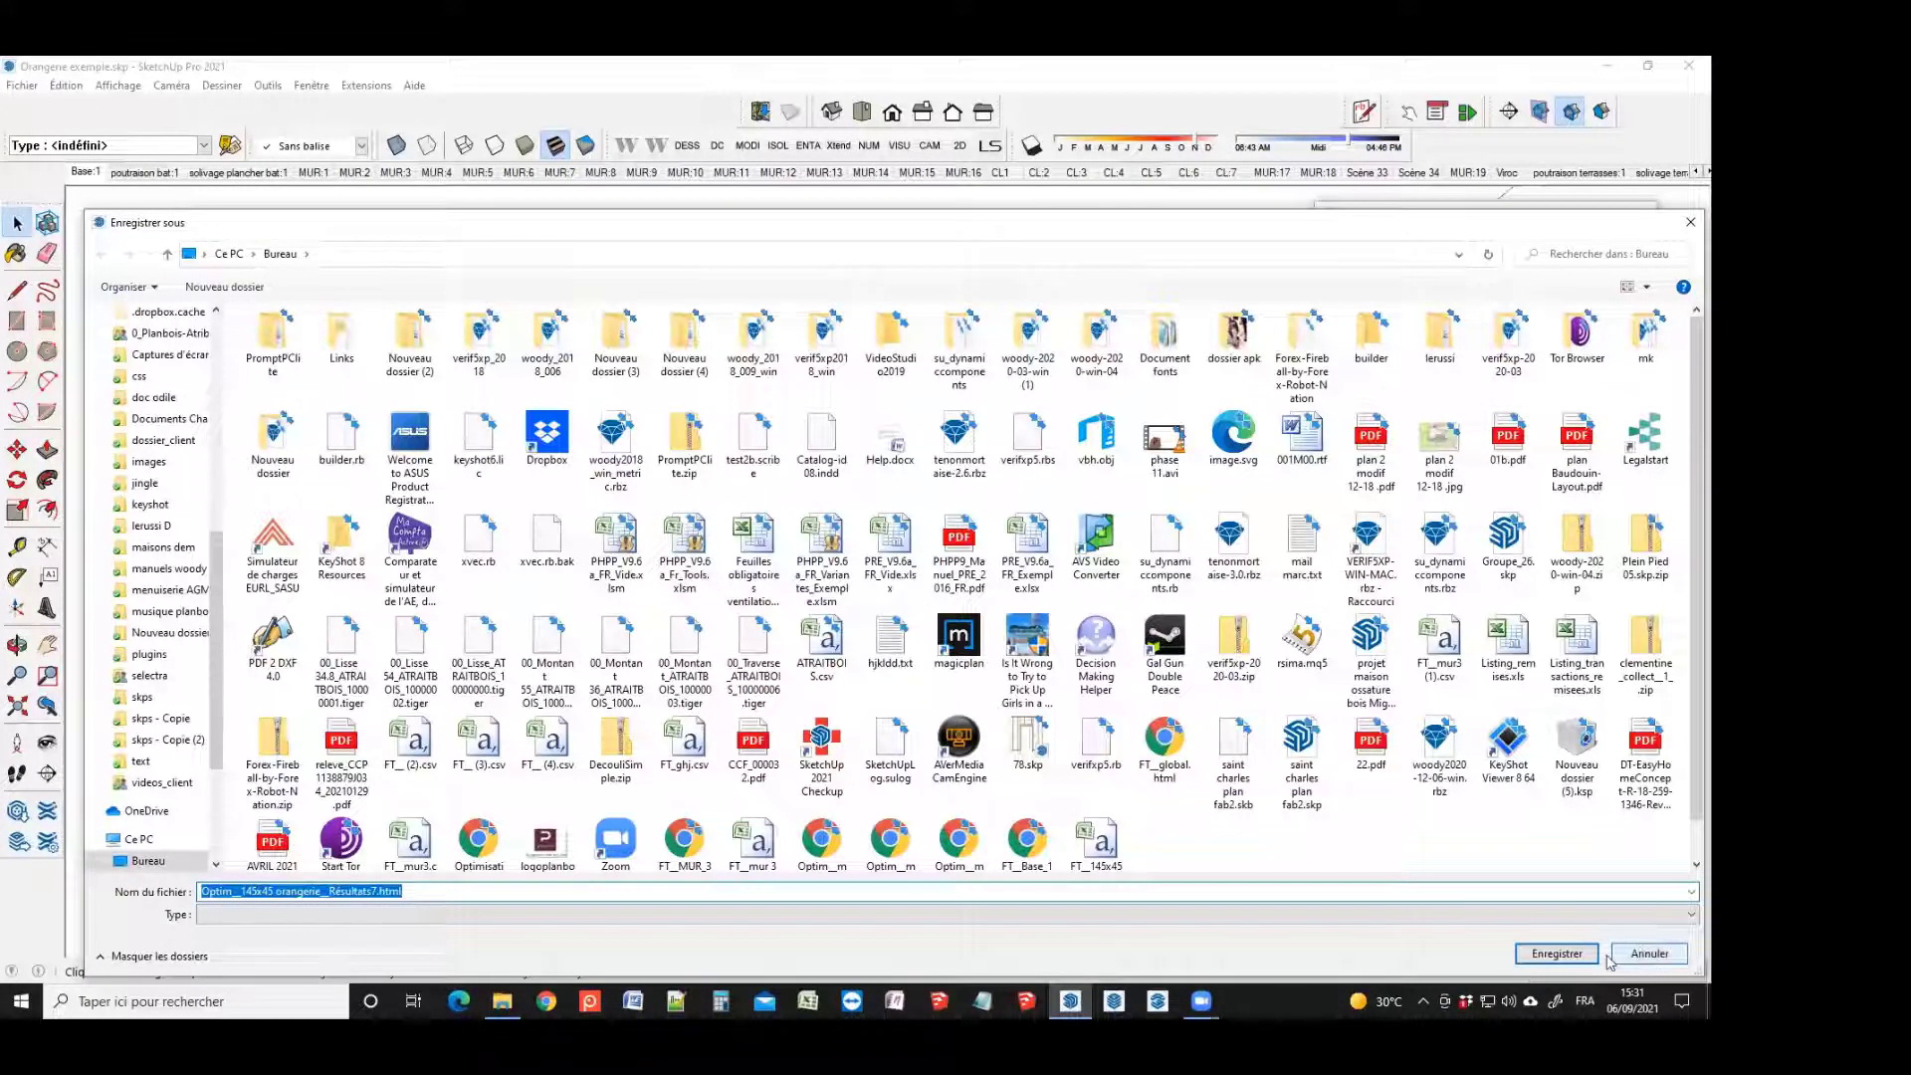
left_click(1557, 953)
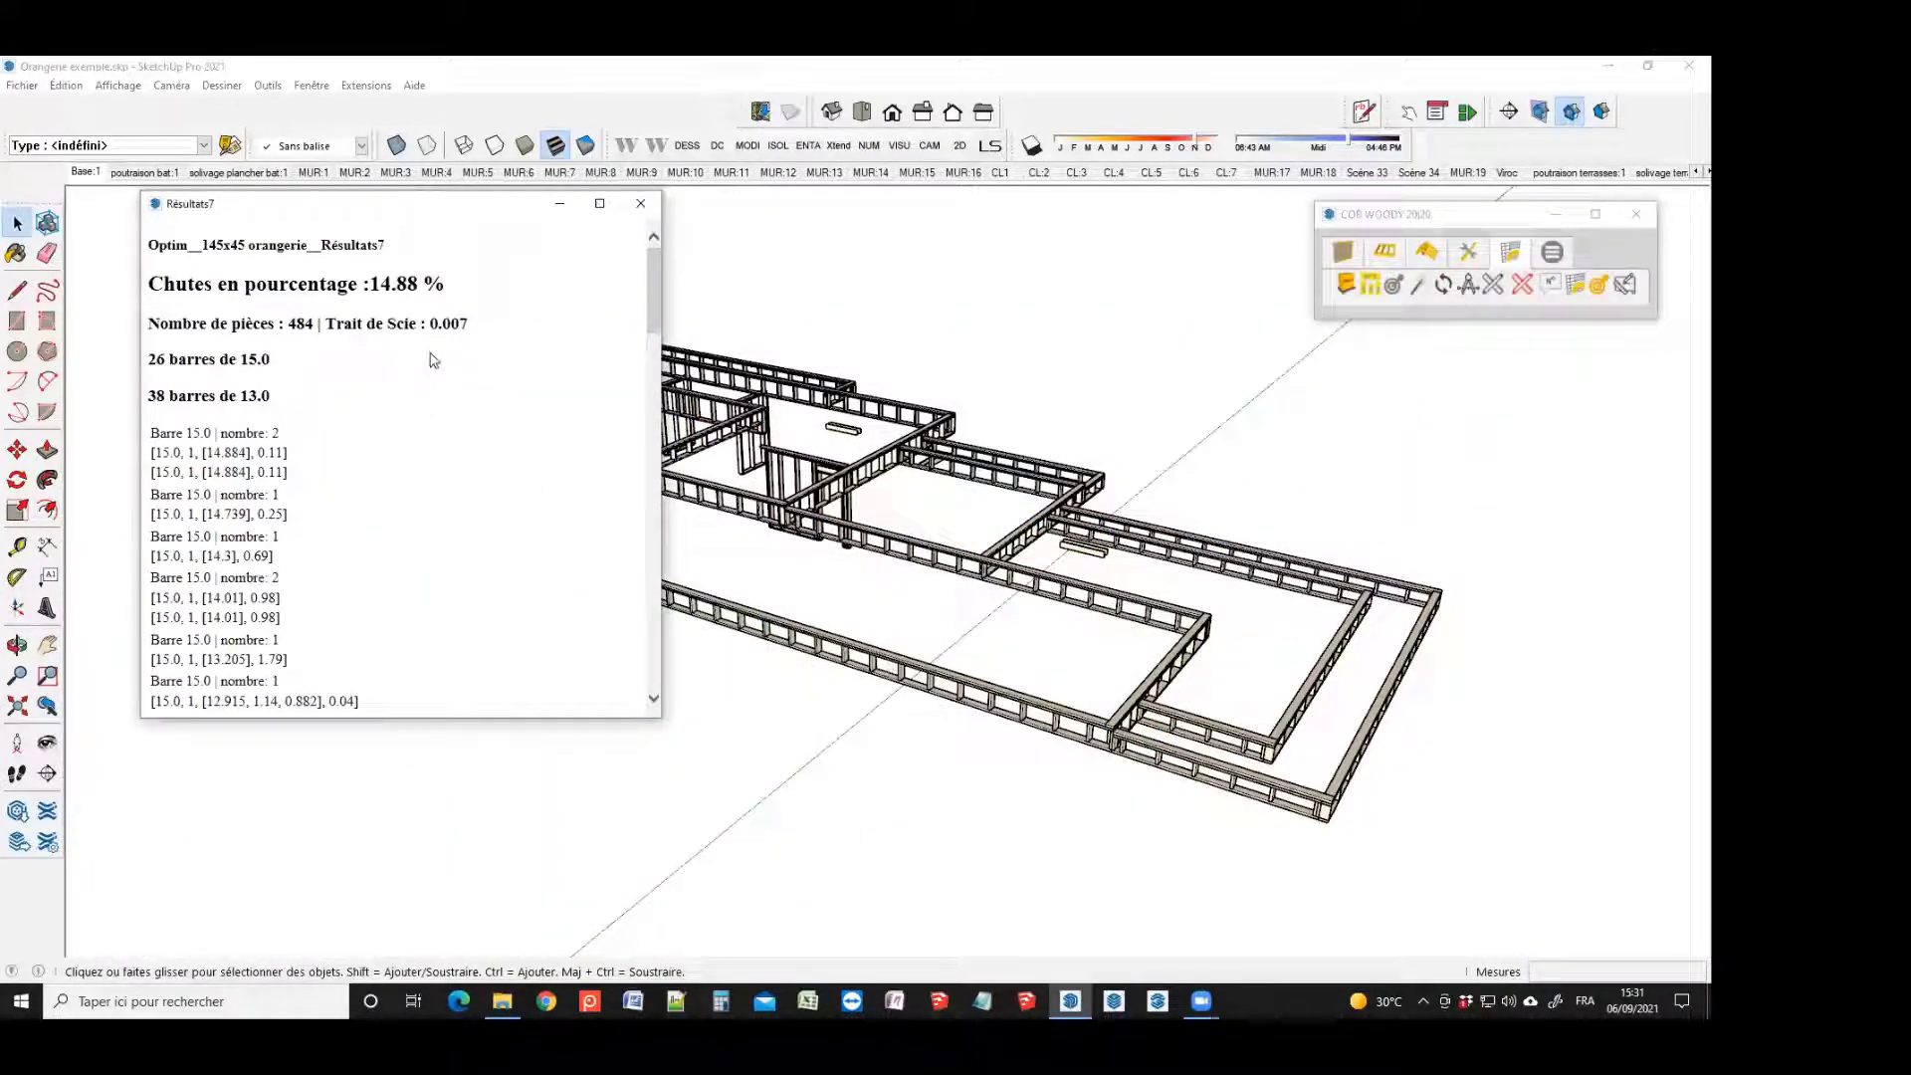
scroll(433, 361, "down", 20)
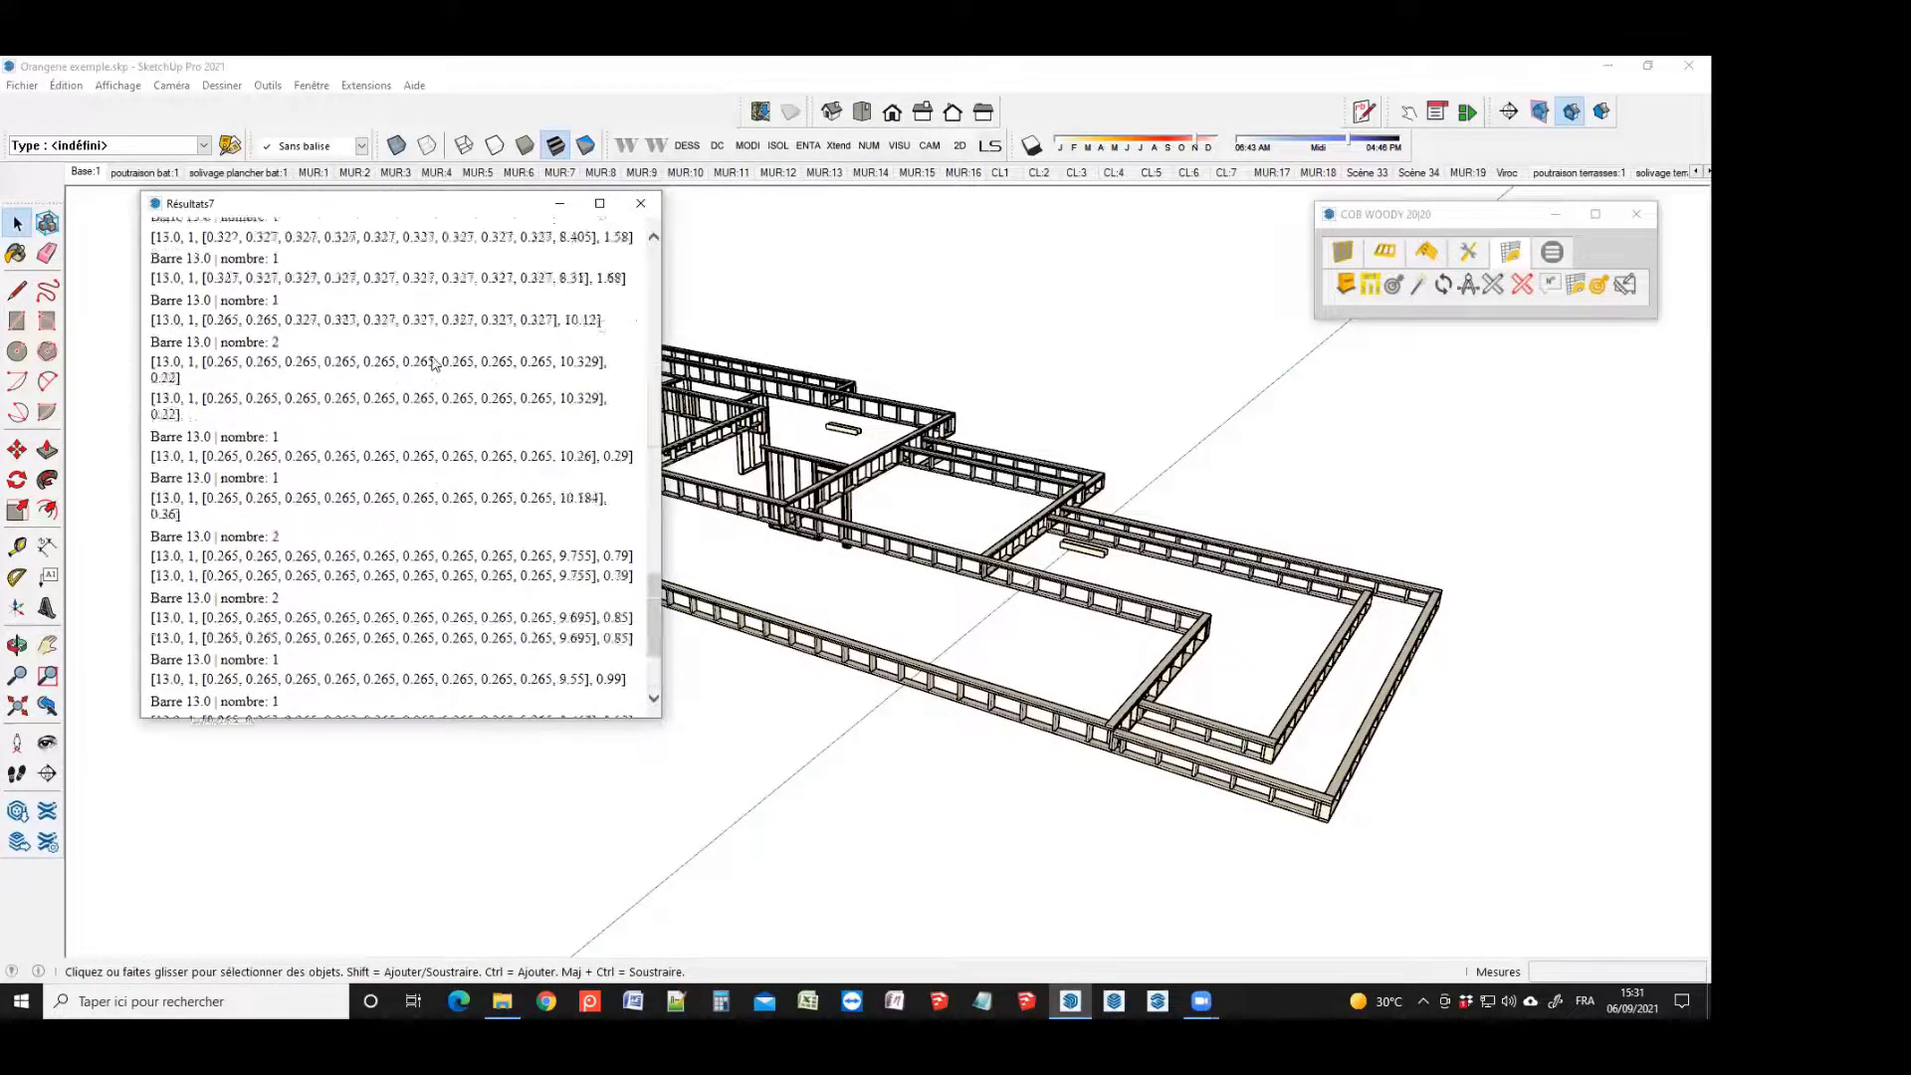
scroll(433, 360, "up", 20)
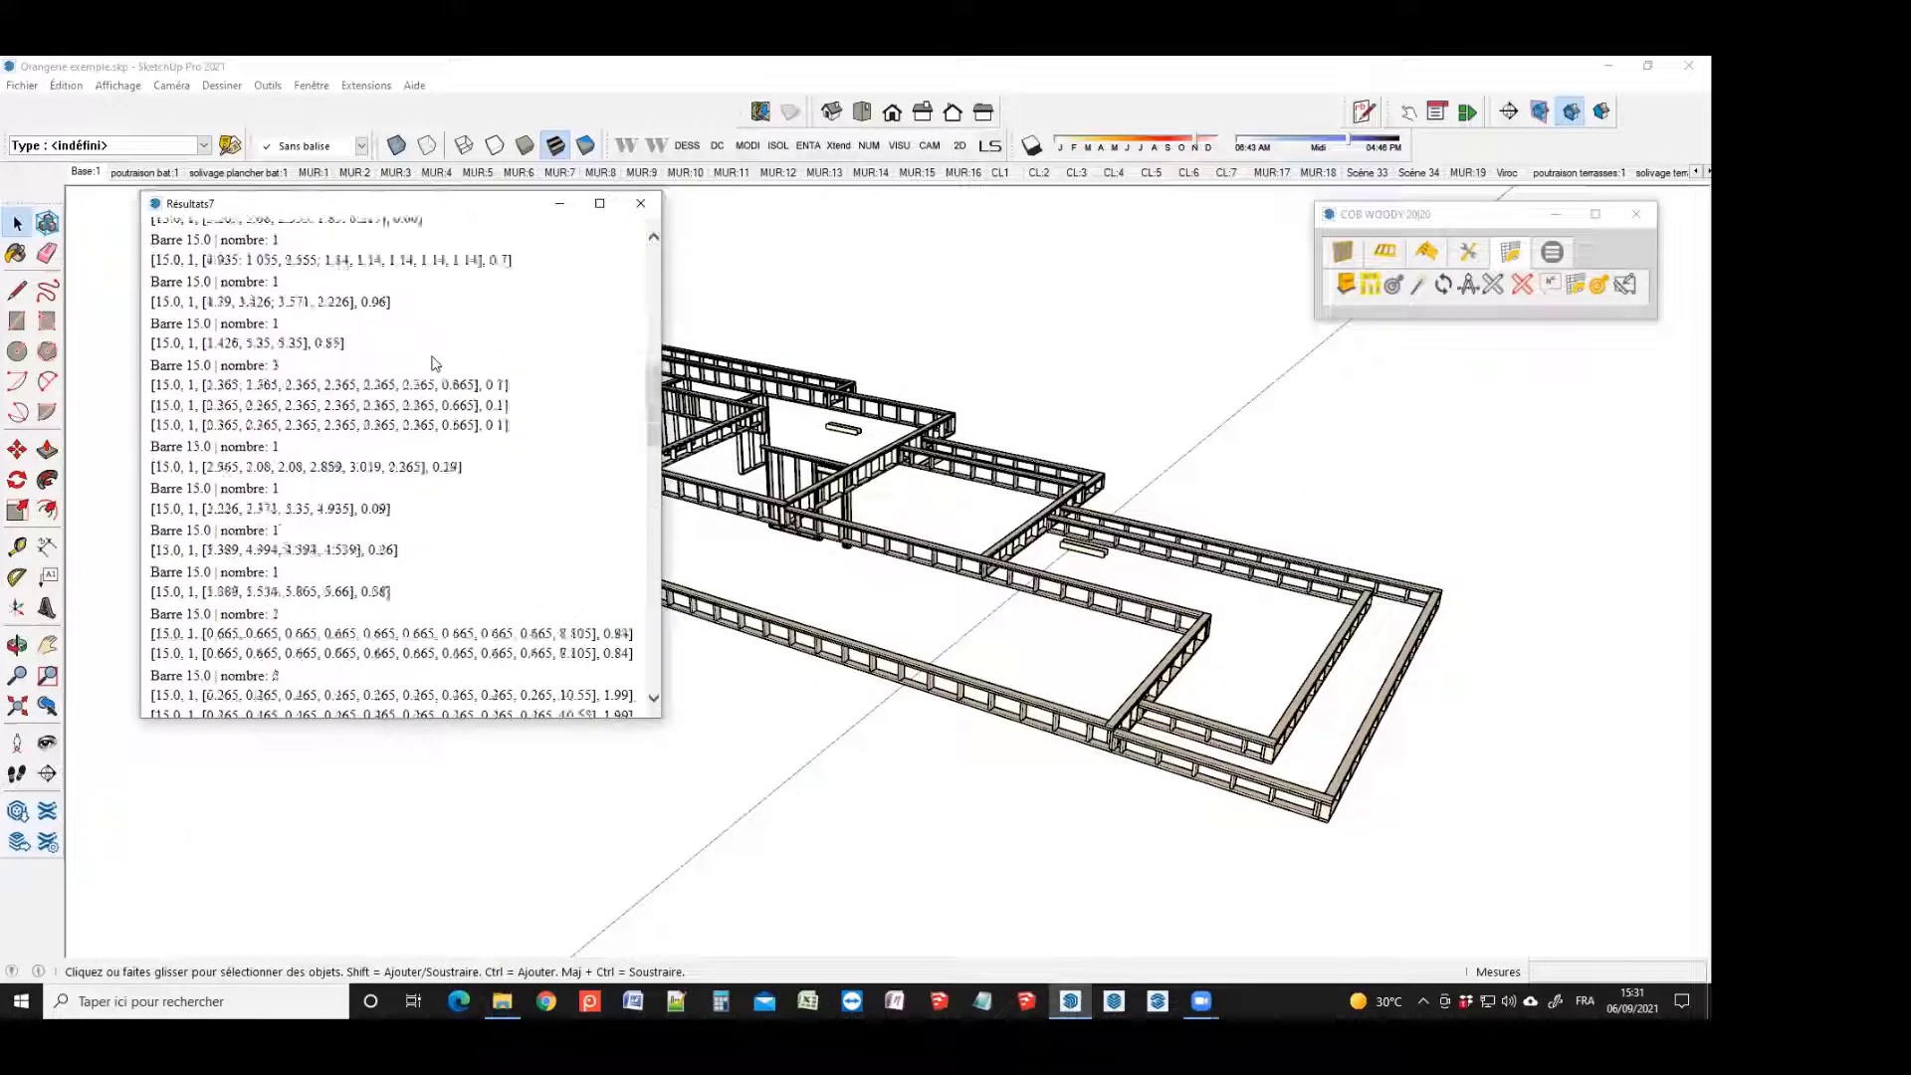
left_click(637, 203)
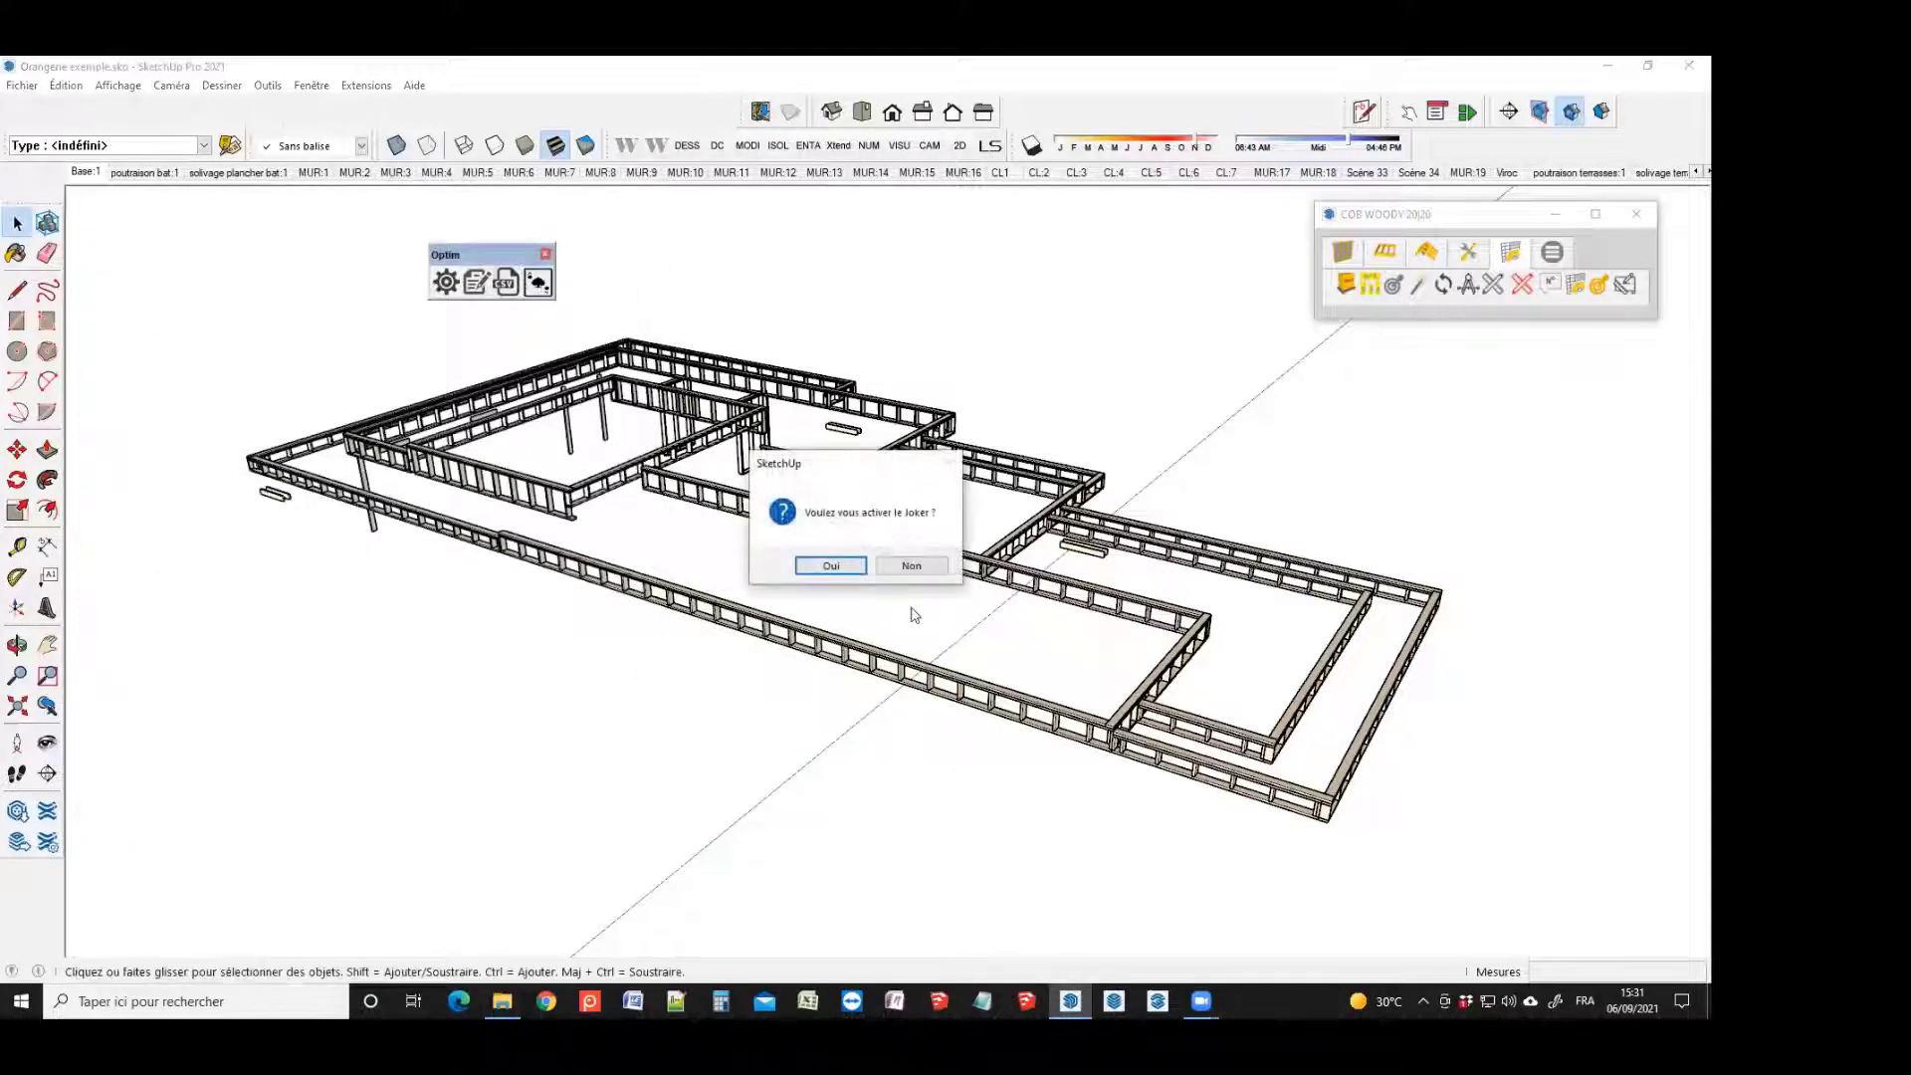
Activate the Joker, optimise "FT__145x45 orangerie.csv" again, save it as "Optim__145x45 orangerie__Résultats8.html" and move the report window aside
left_click(831, 565)
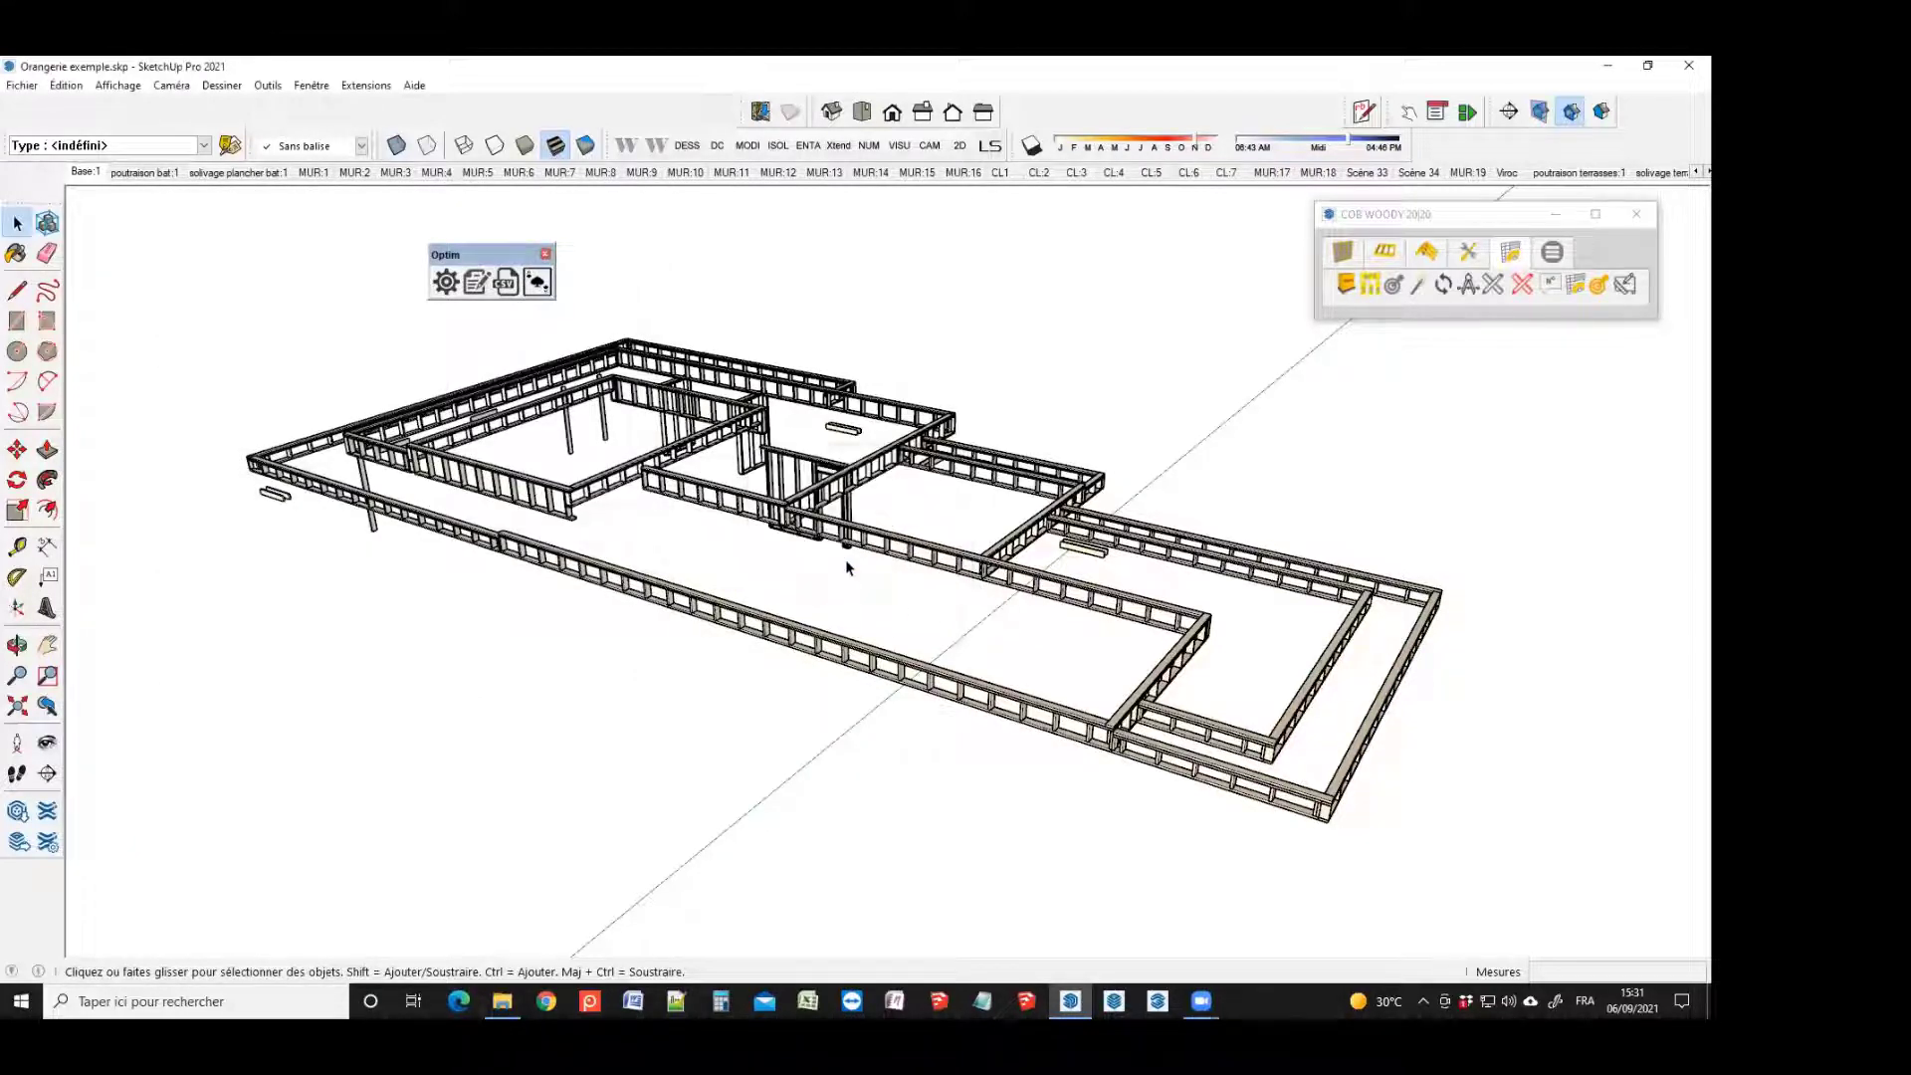
left_click(508, 284)
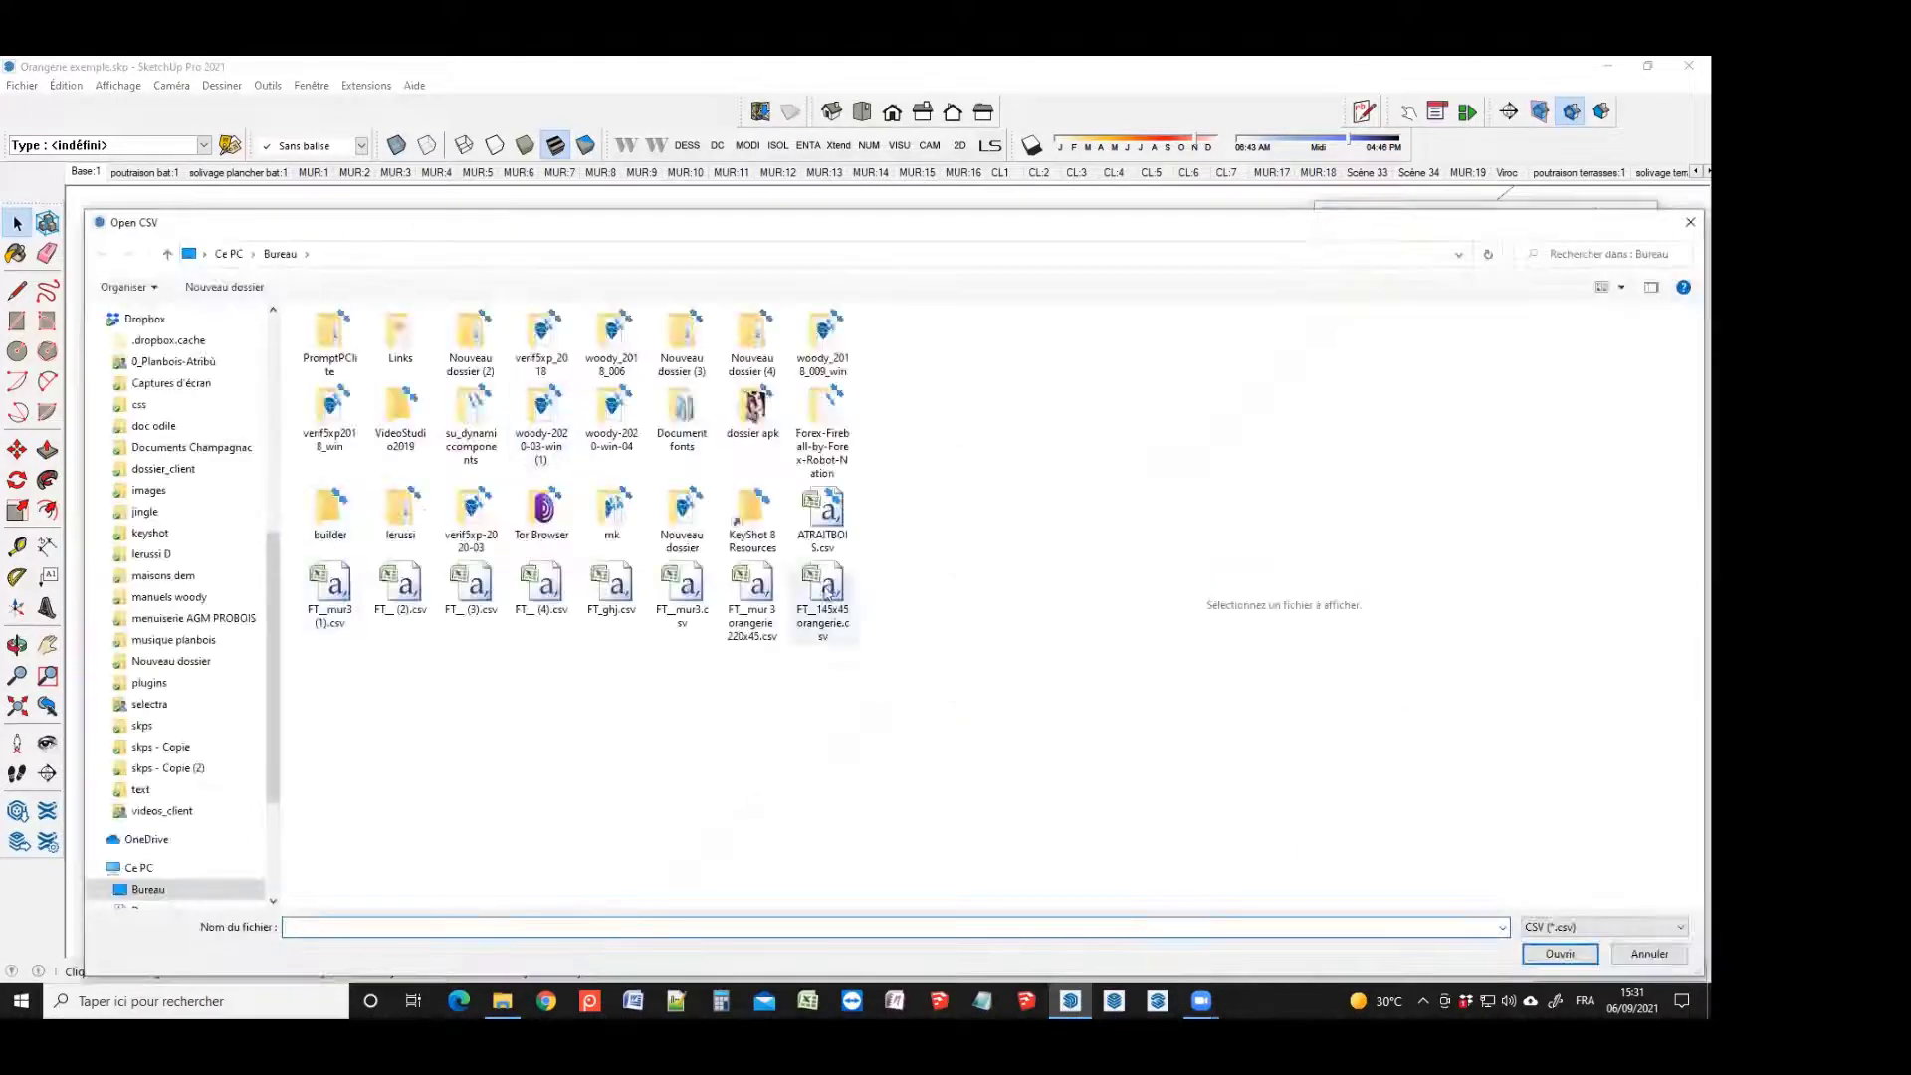
left_click(826, 594)
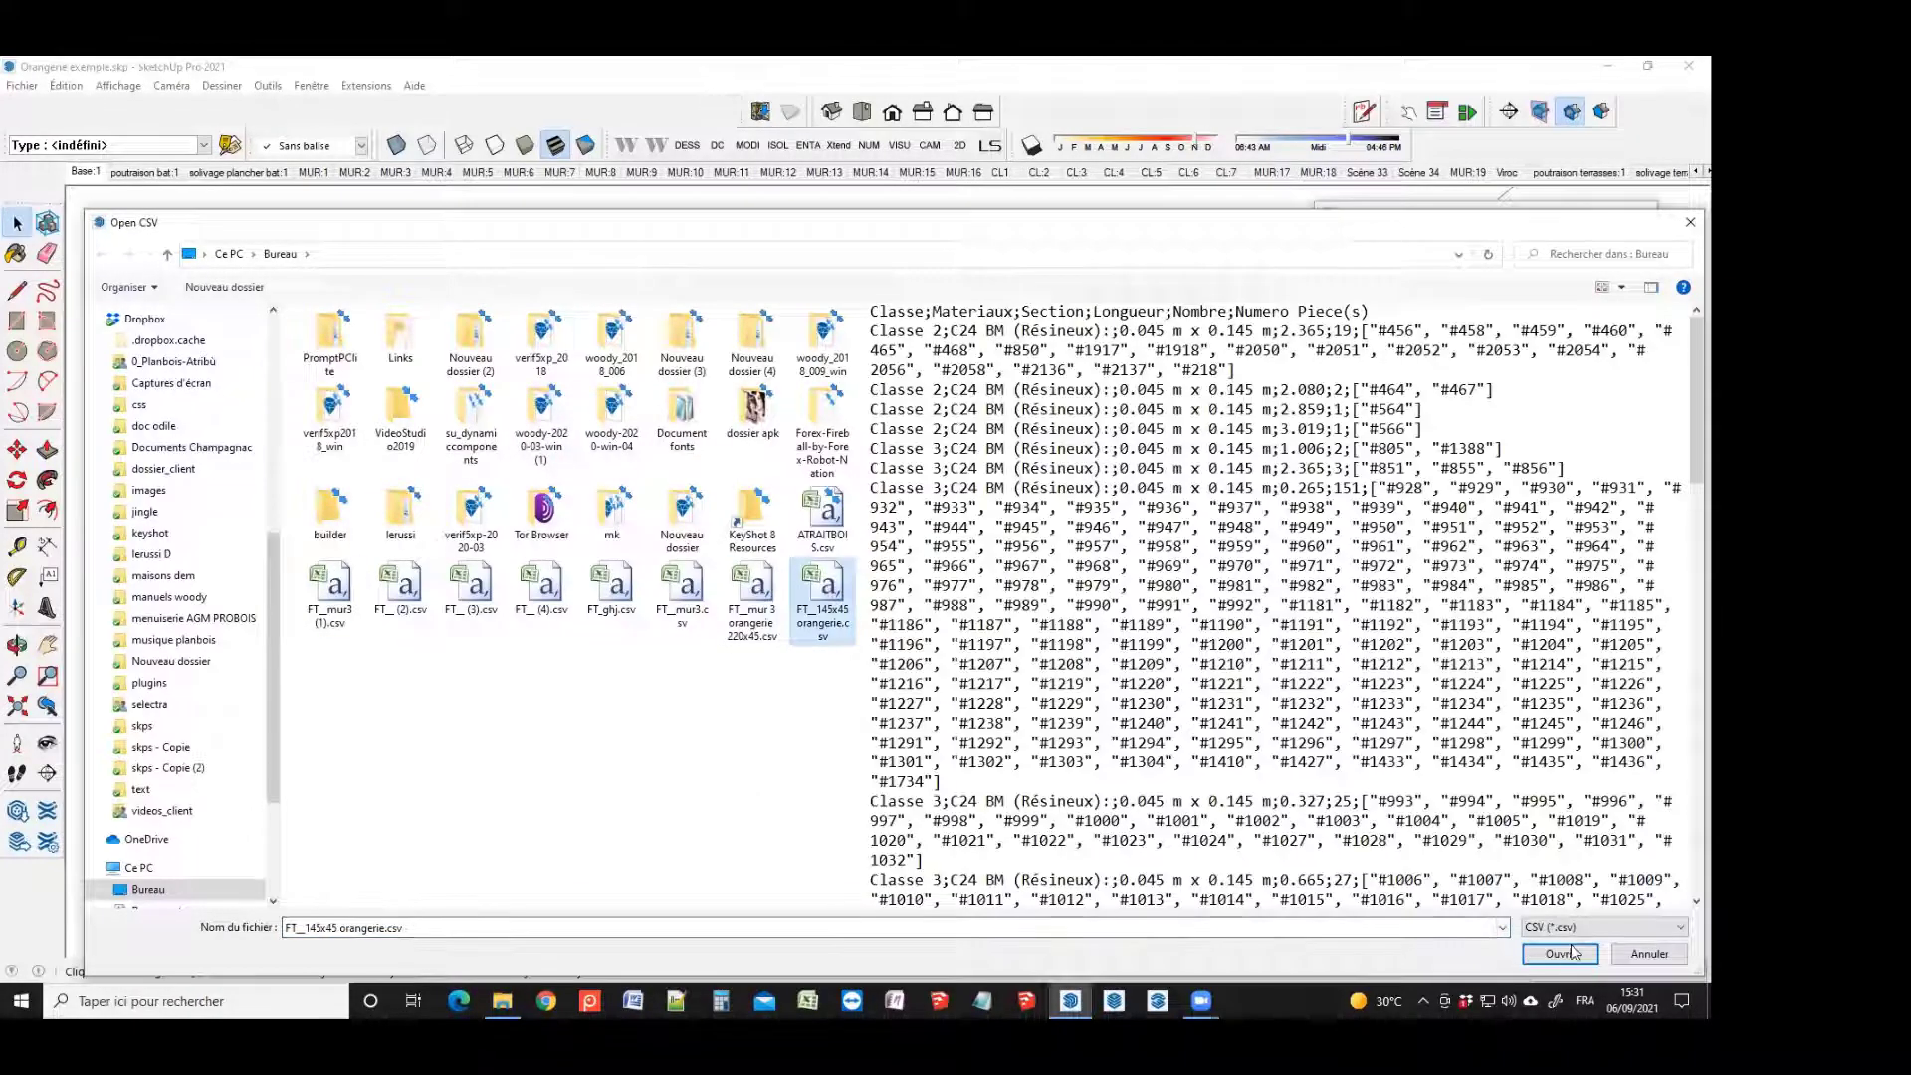
left_click(1561, 954)
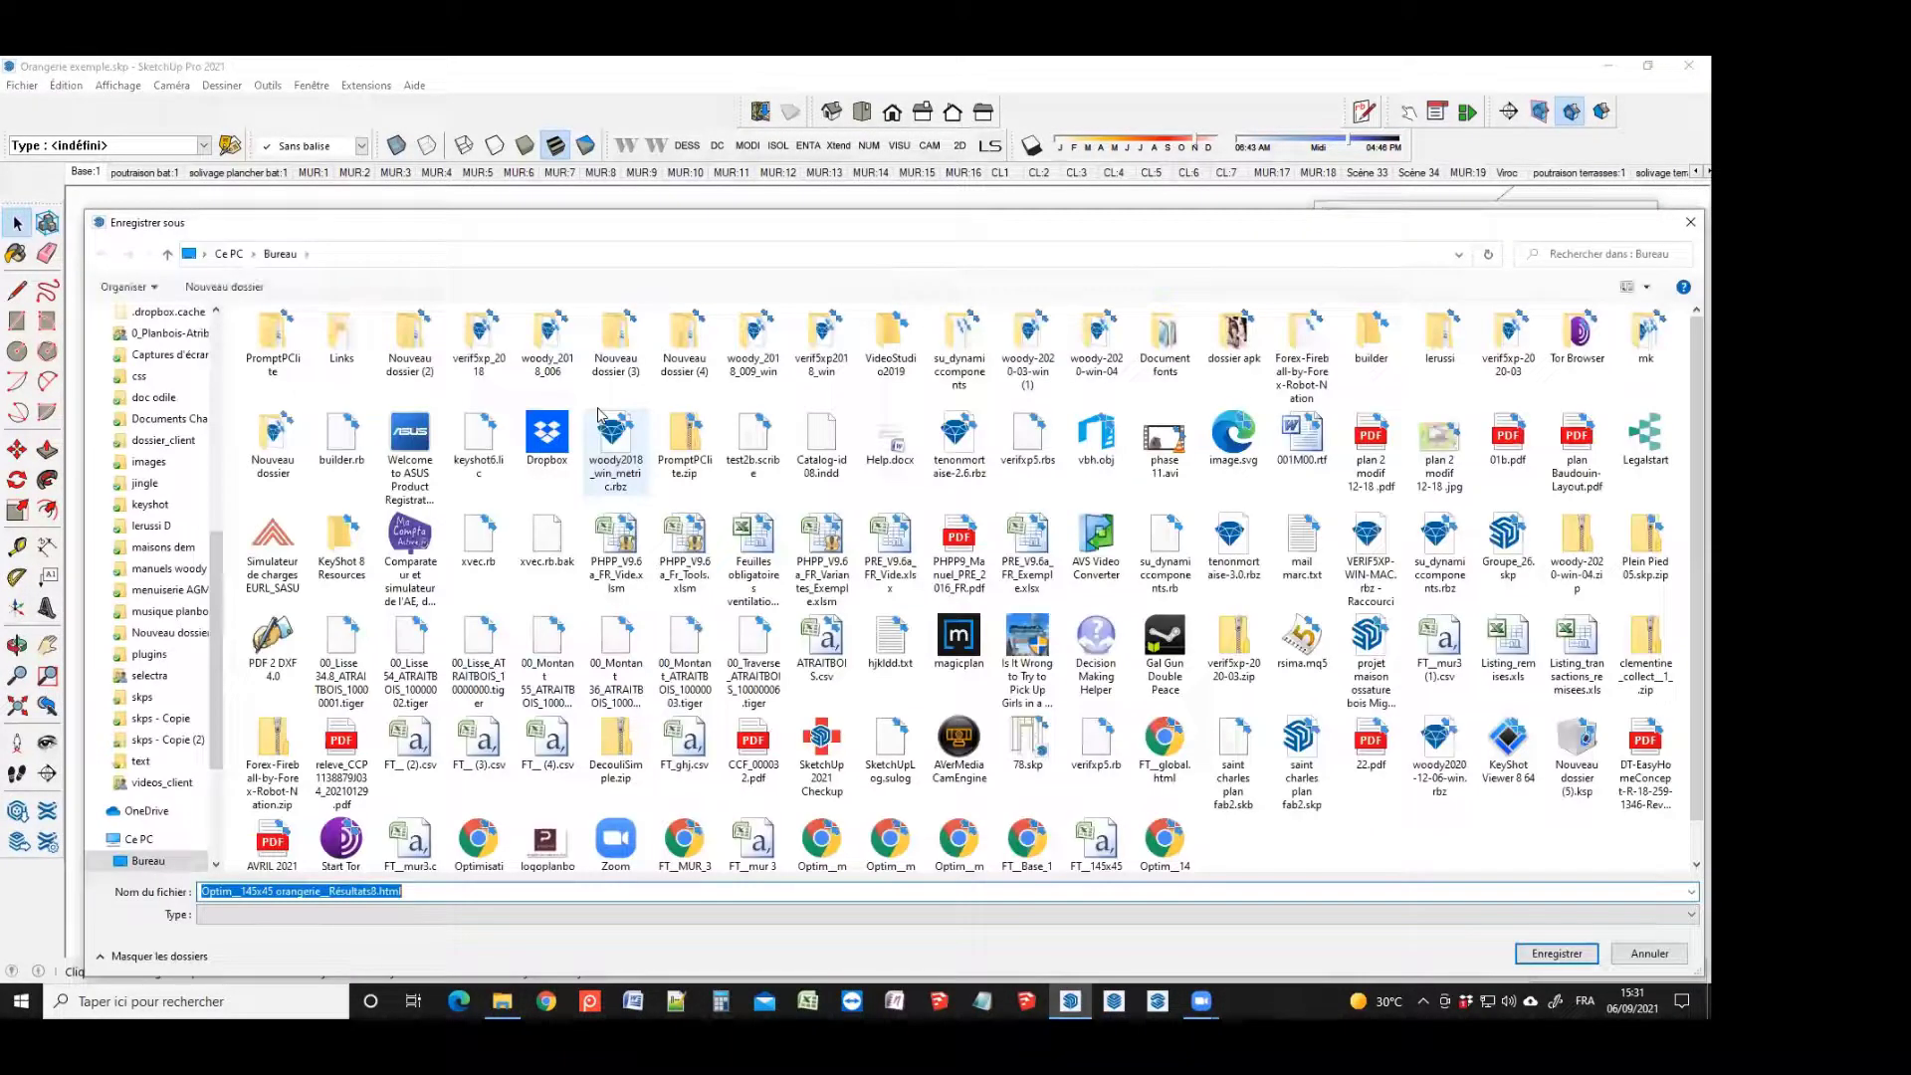
left_click(1557, 953)
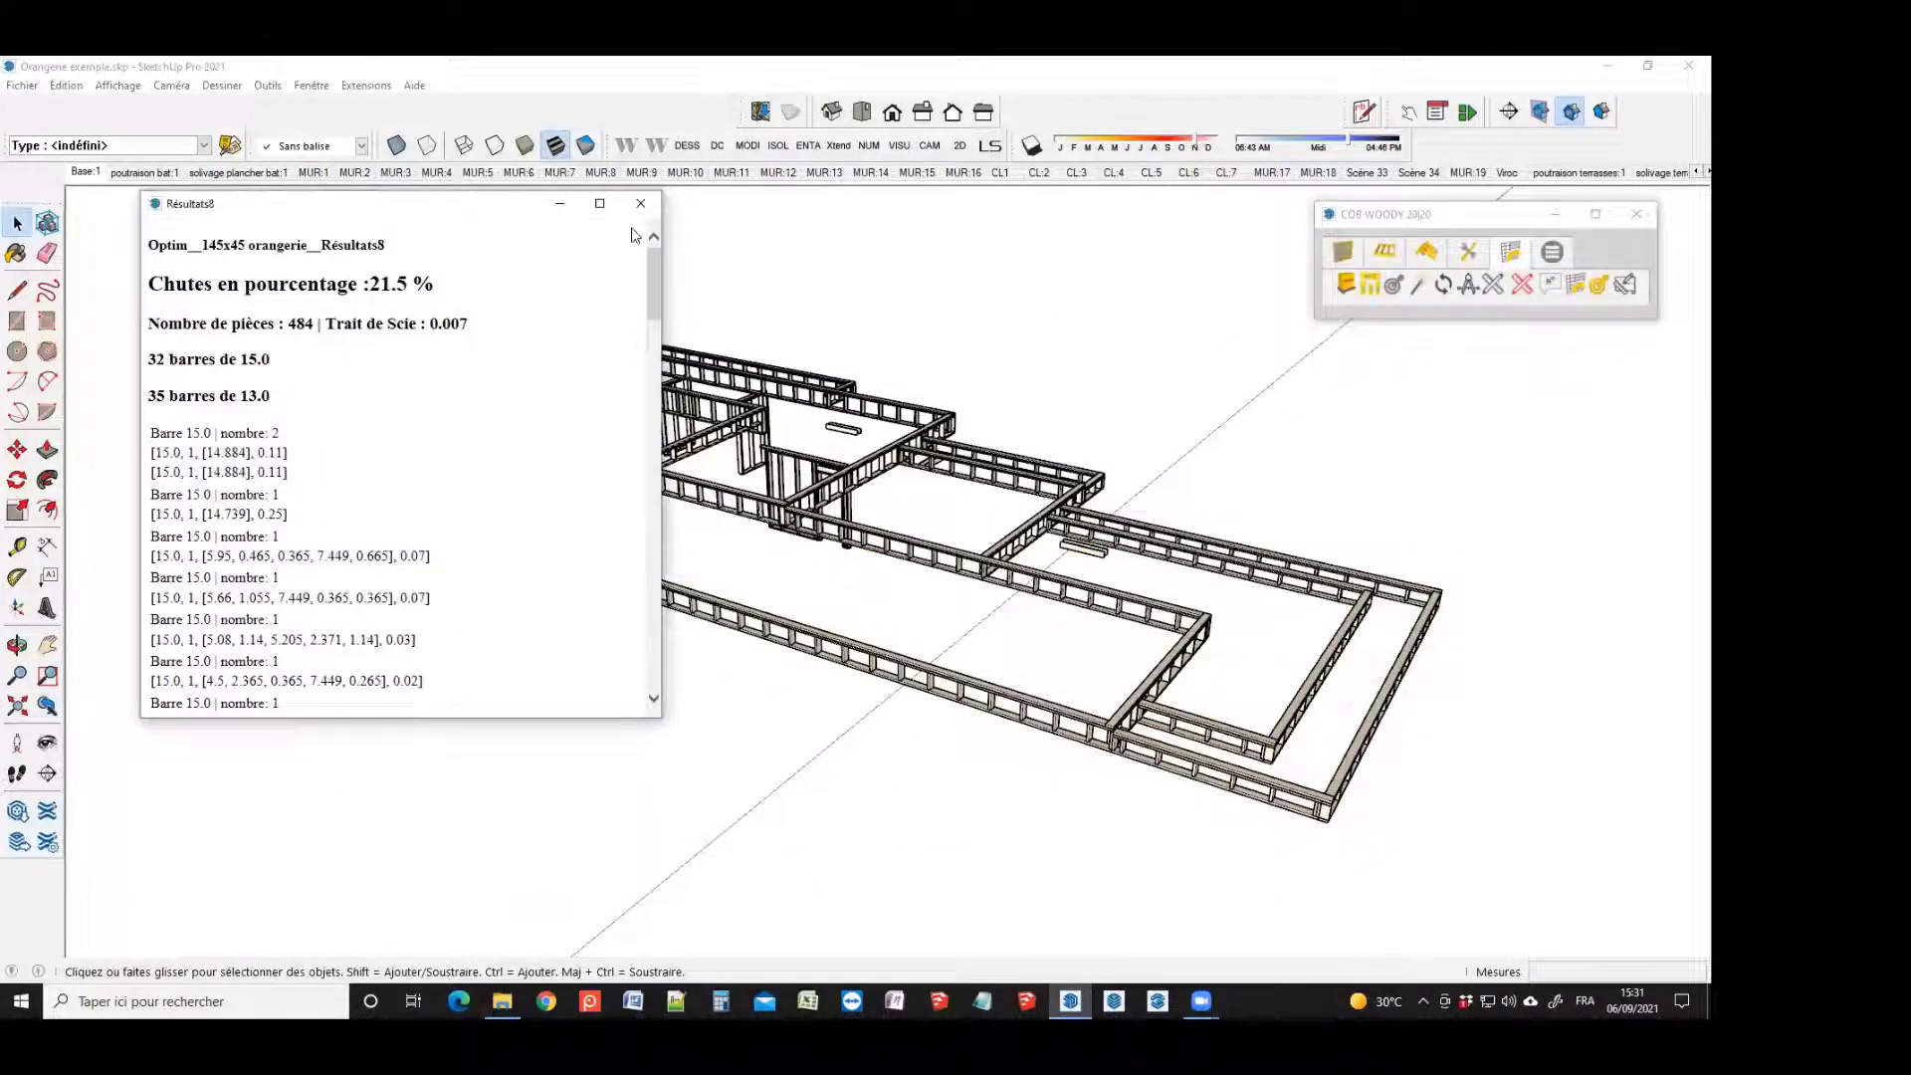
mouse_move(659, 263)
left_mouse_down()
mouse_move(659, 308)
mouse_move(659, 229)
left_mouse_up()
left_click_drag(455, 209, 1241, 395)
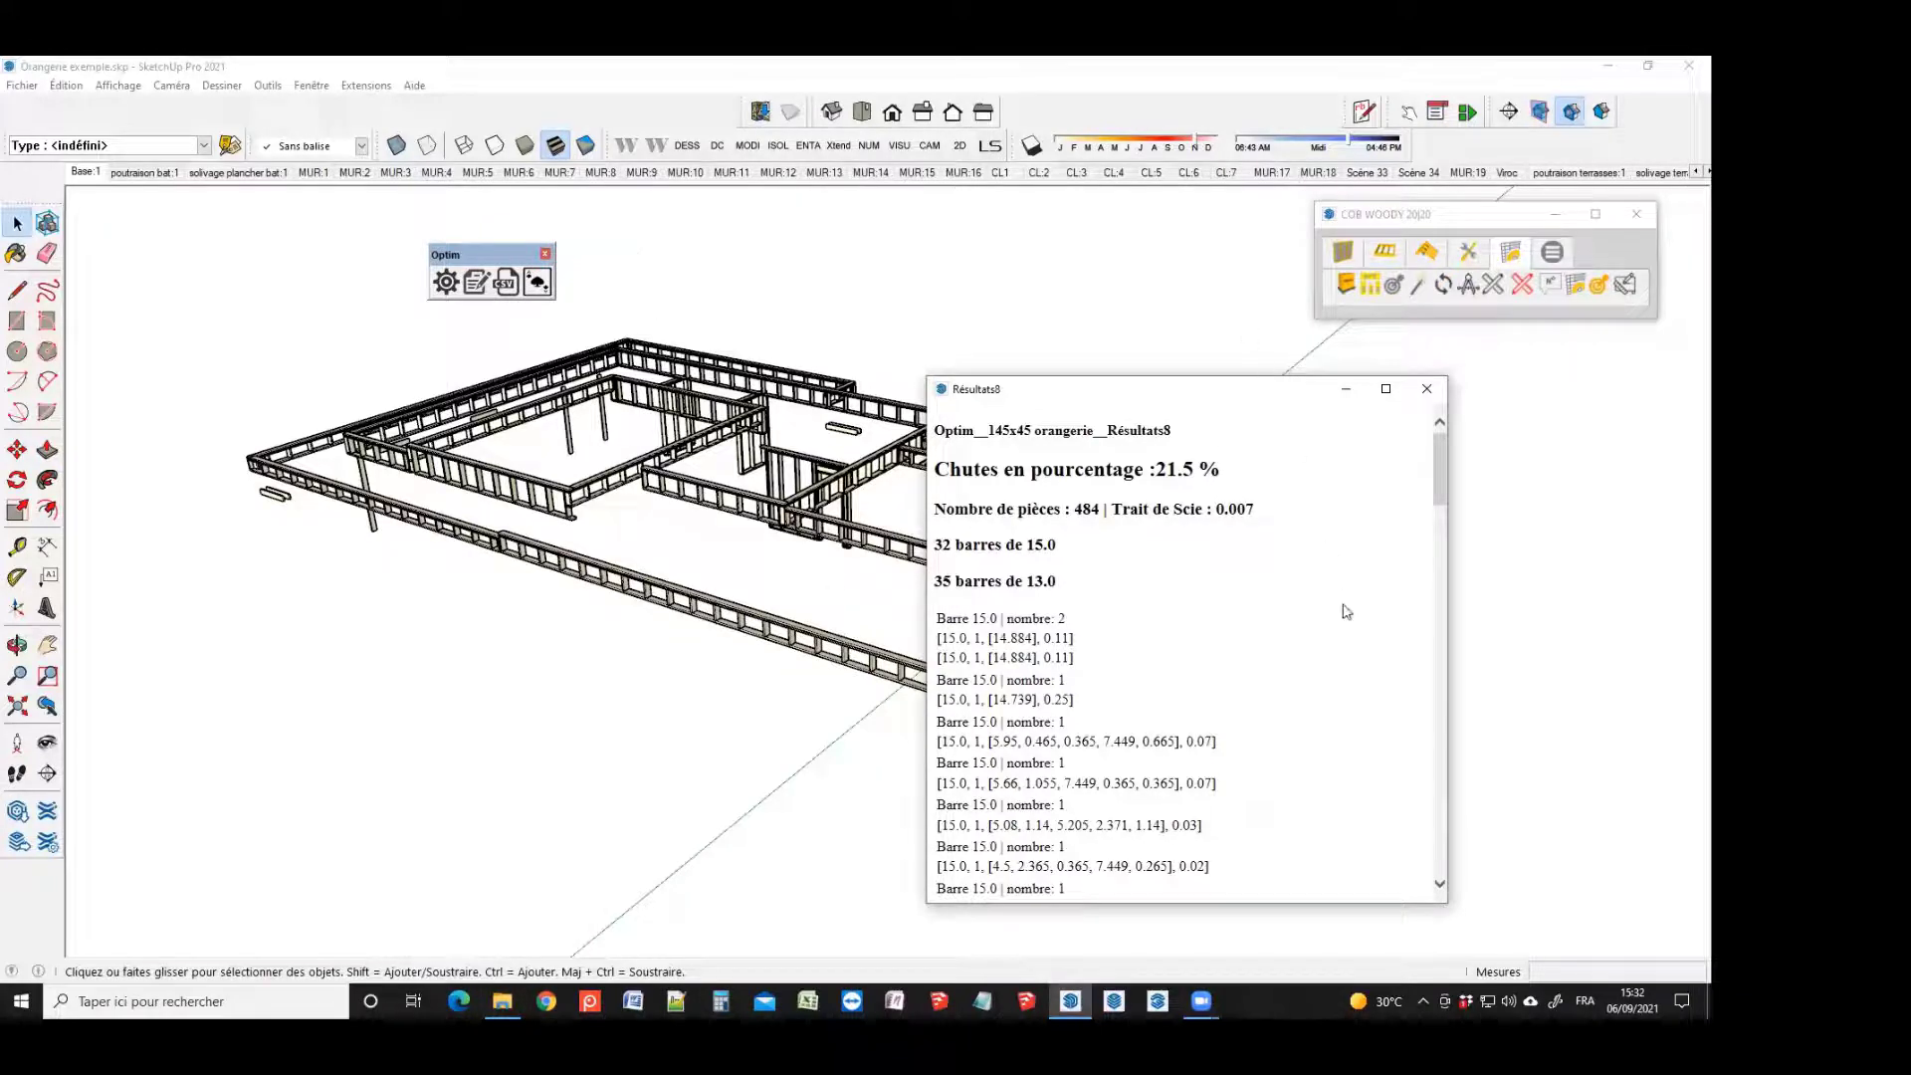
Review and close the Résultats8 report, and optimise "FT__145x45 orangerie.csv" again with the Joker, saving it as "Optim__145x45 orangerie__Résultats9.html"
scroll(1345, 611, "down", 15)
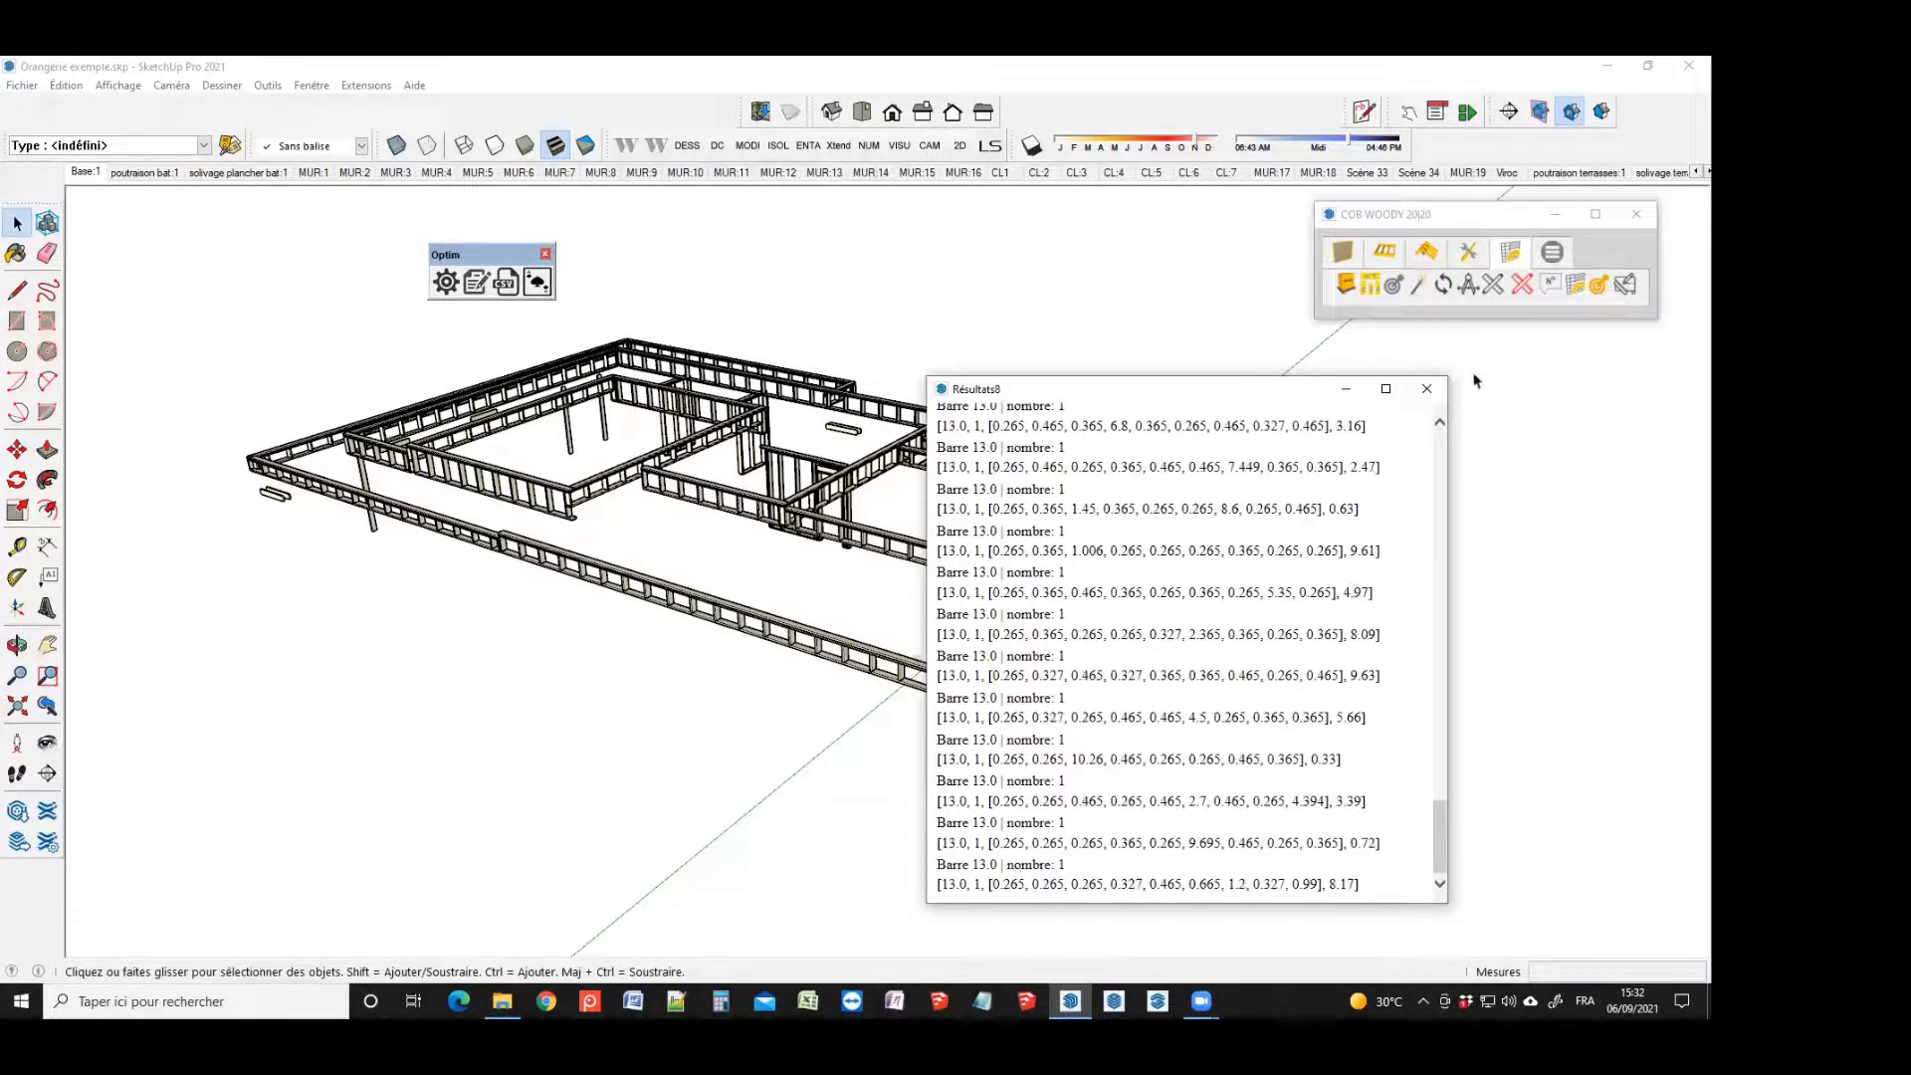
left_click(1426, 388)
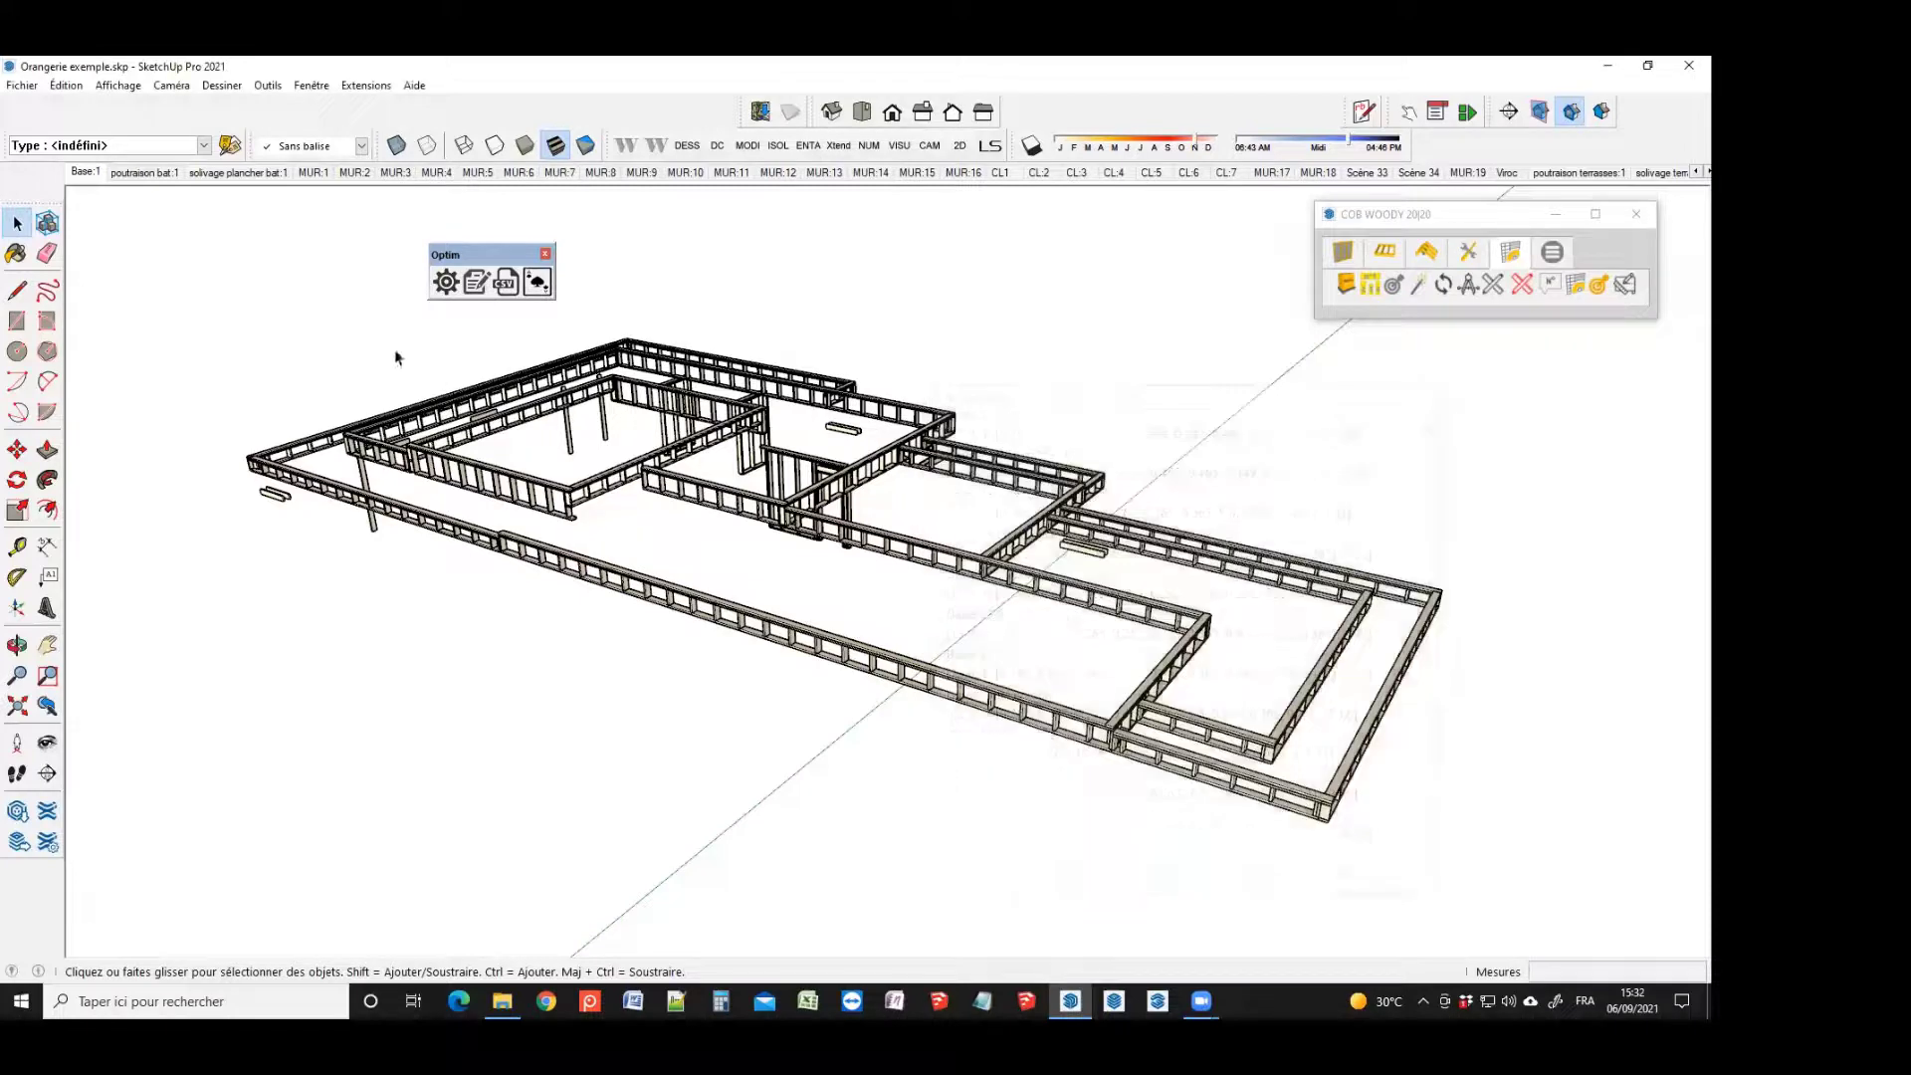
left_click(507, 284)
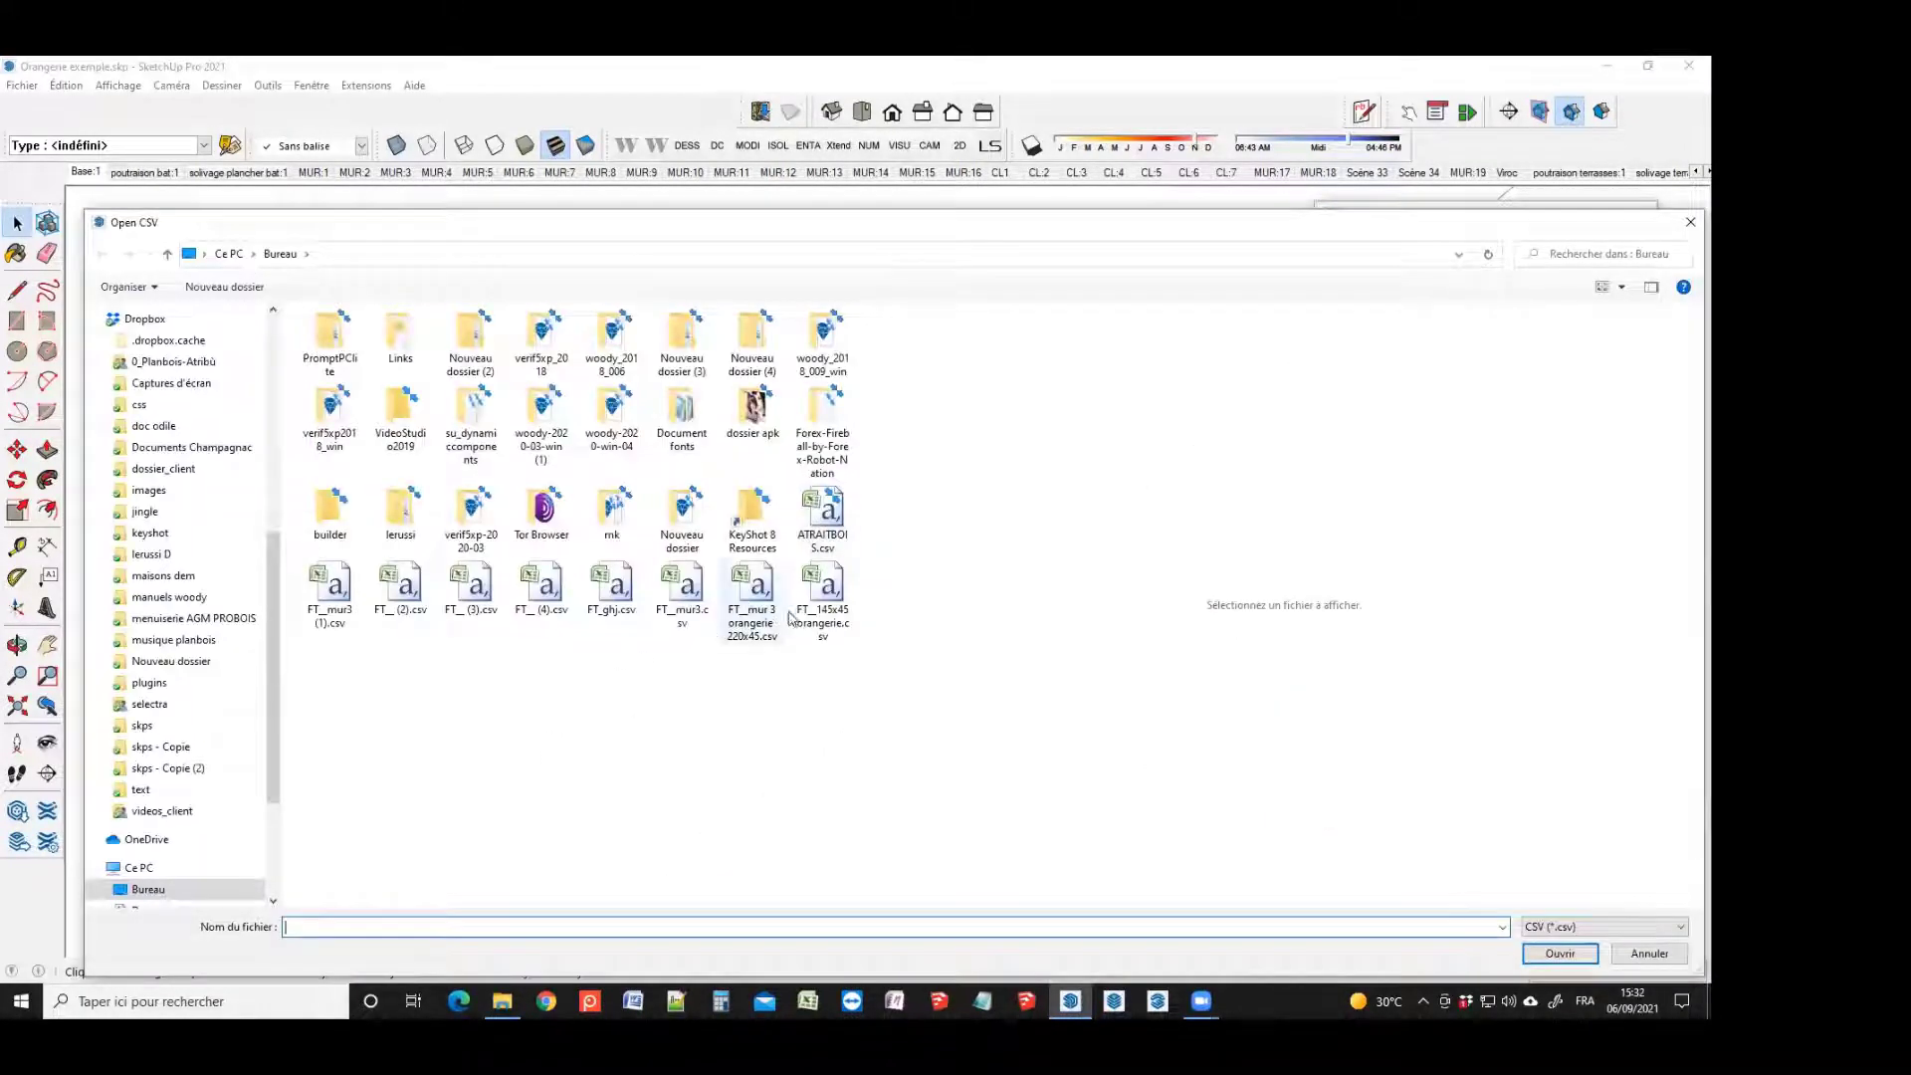
left_click(822, 595)
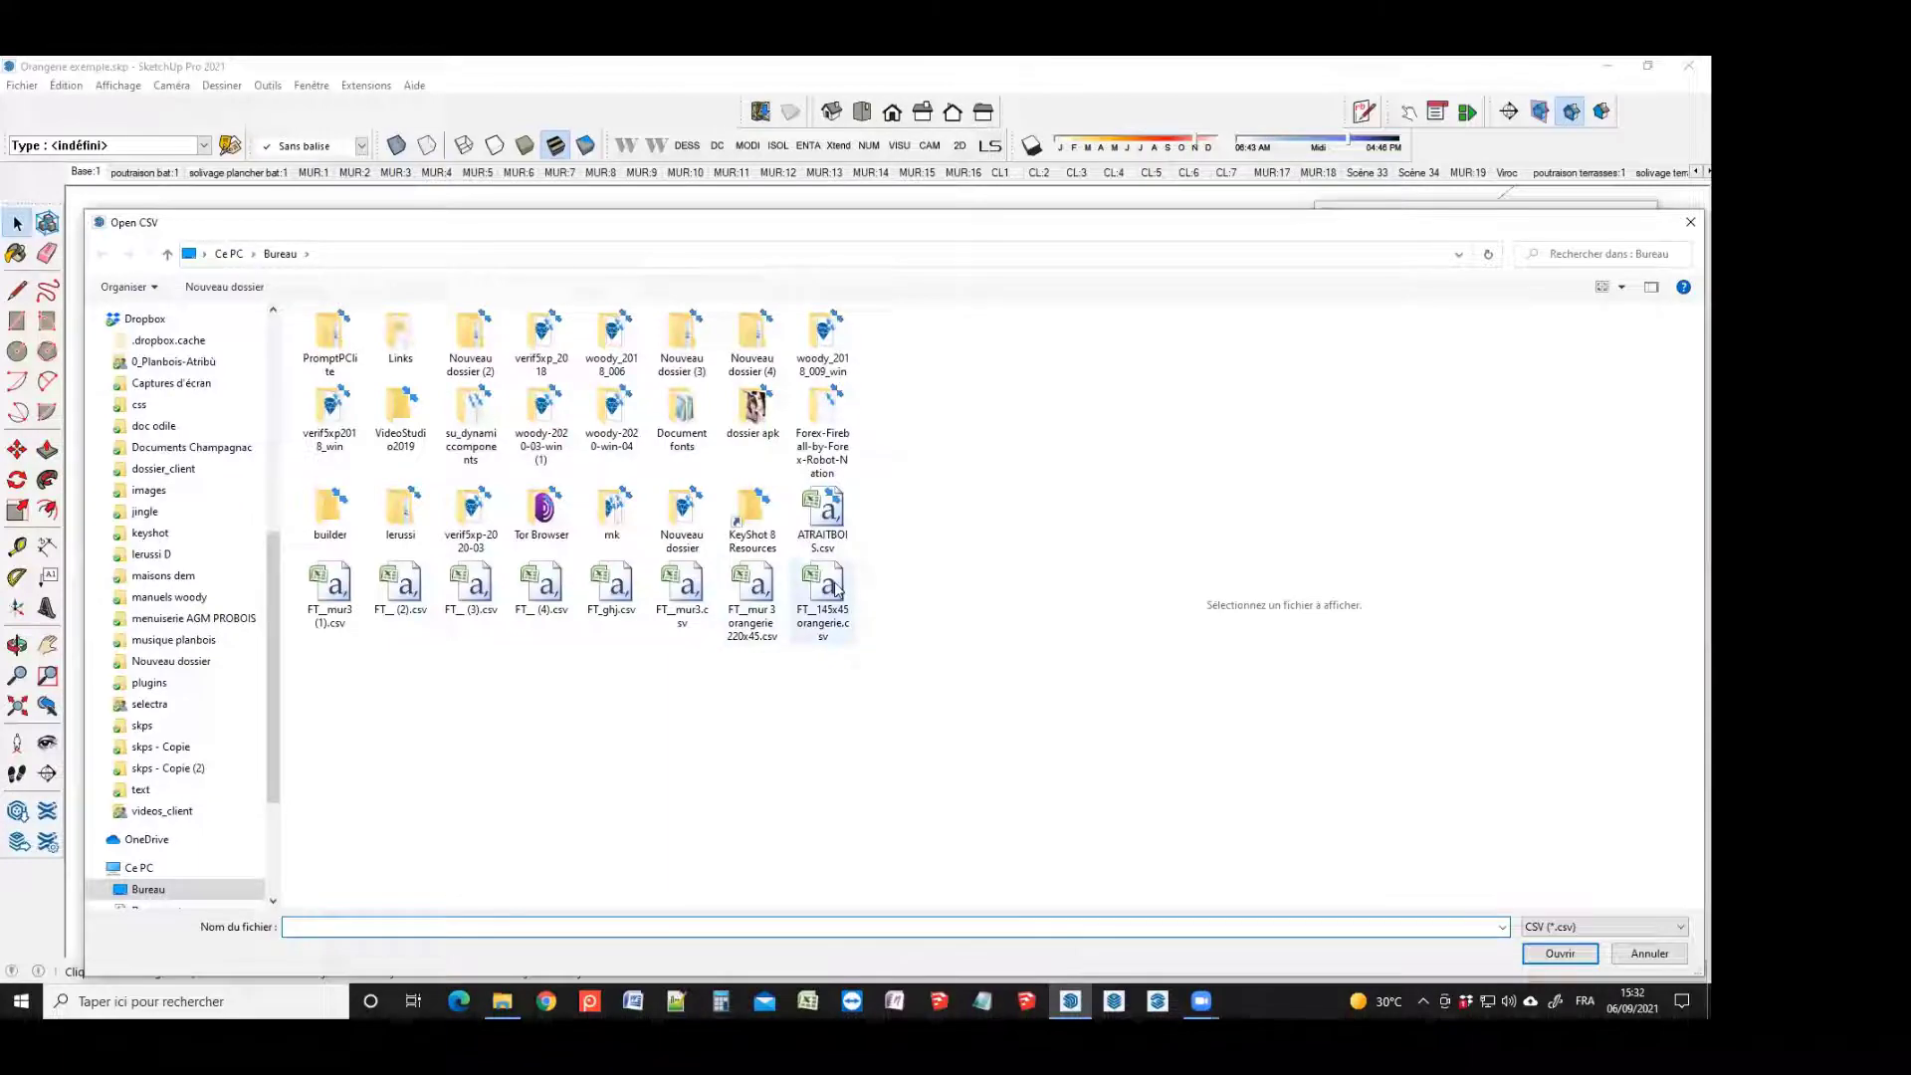
left_click(1561, 954)
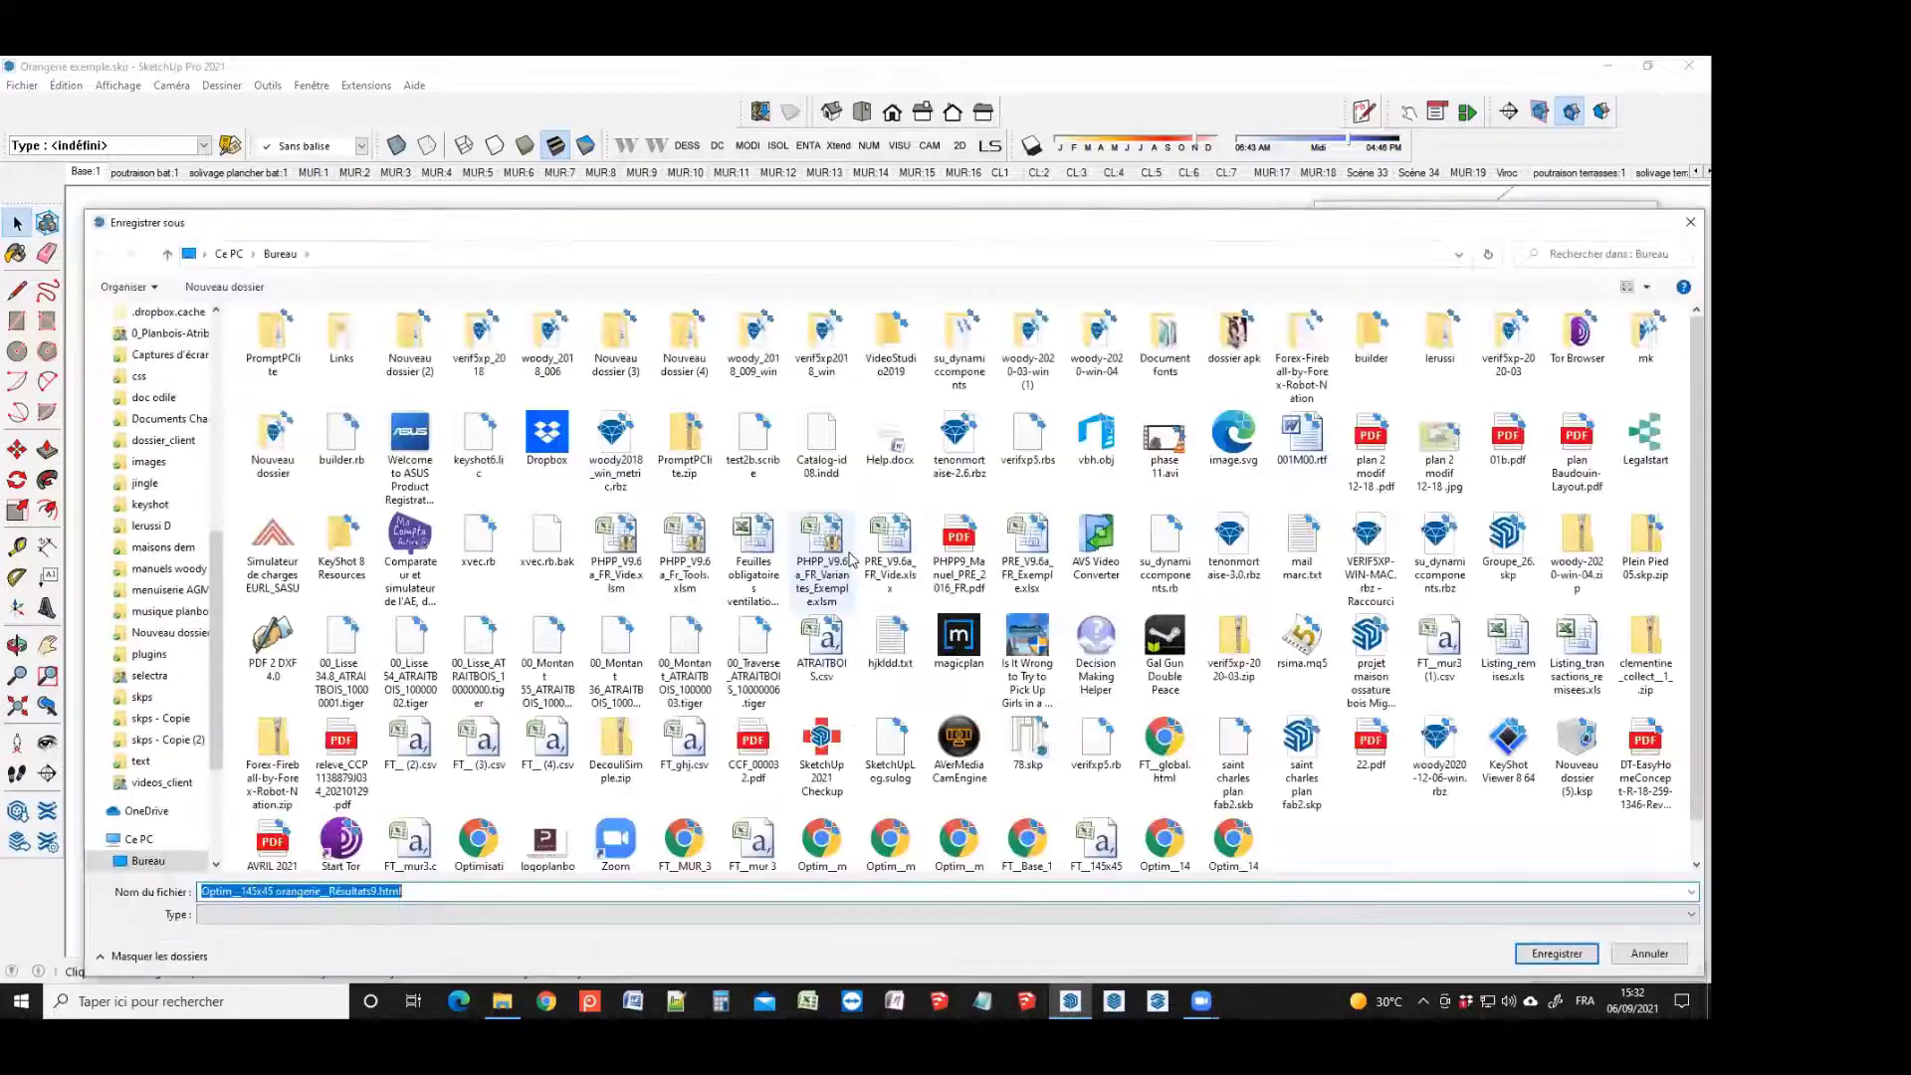
left_click(1557, 952)
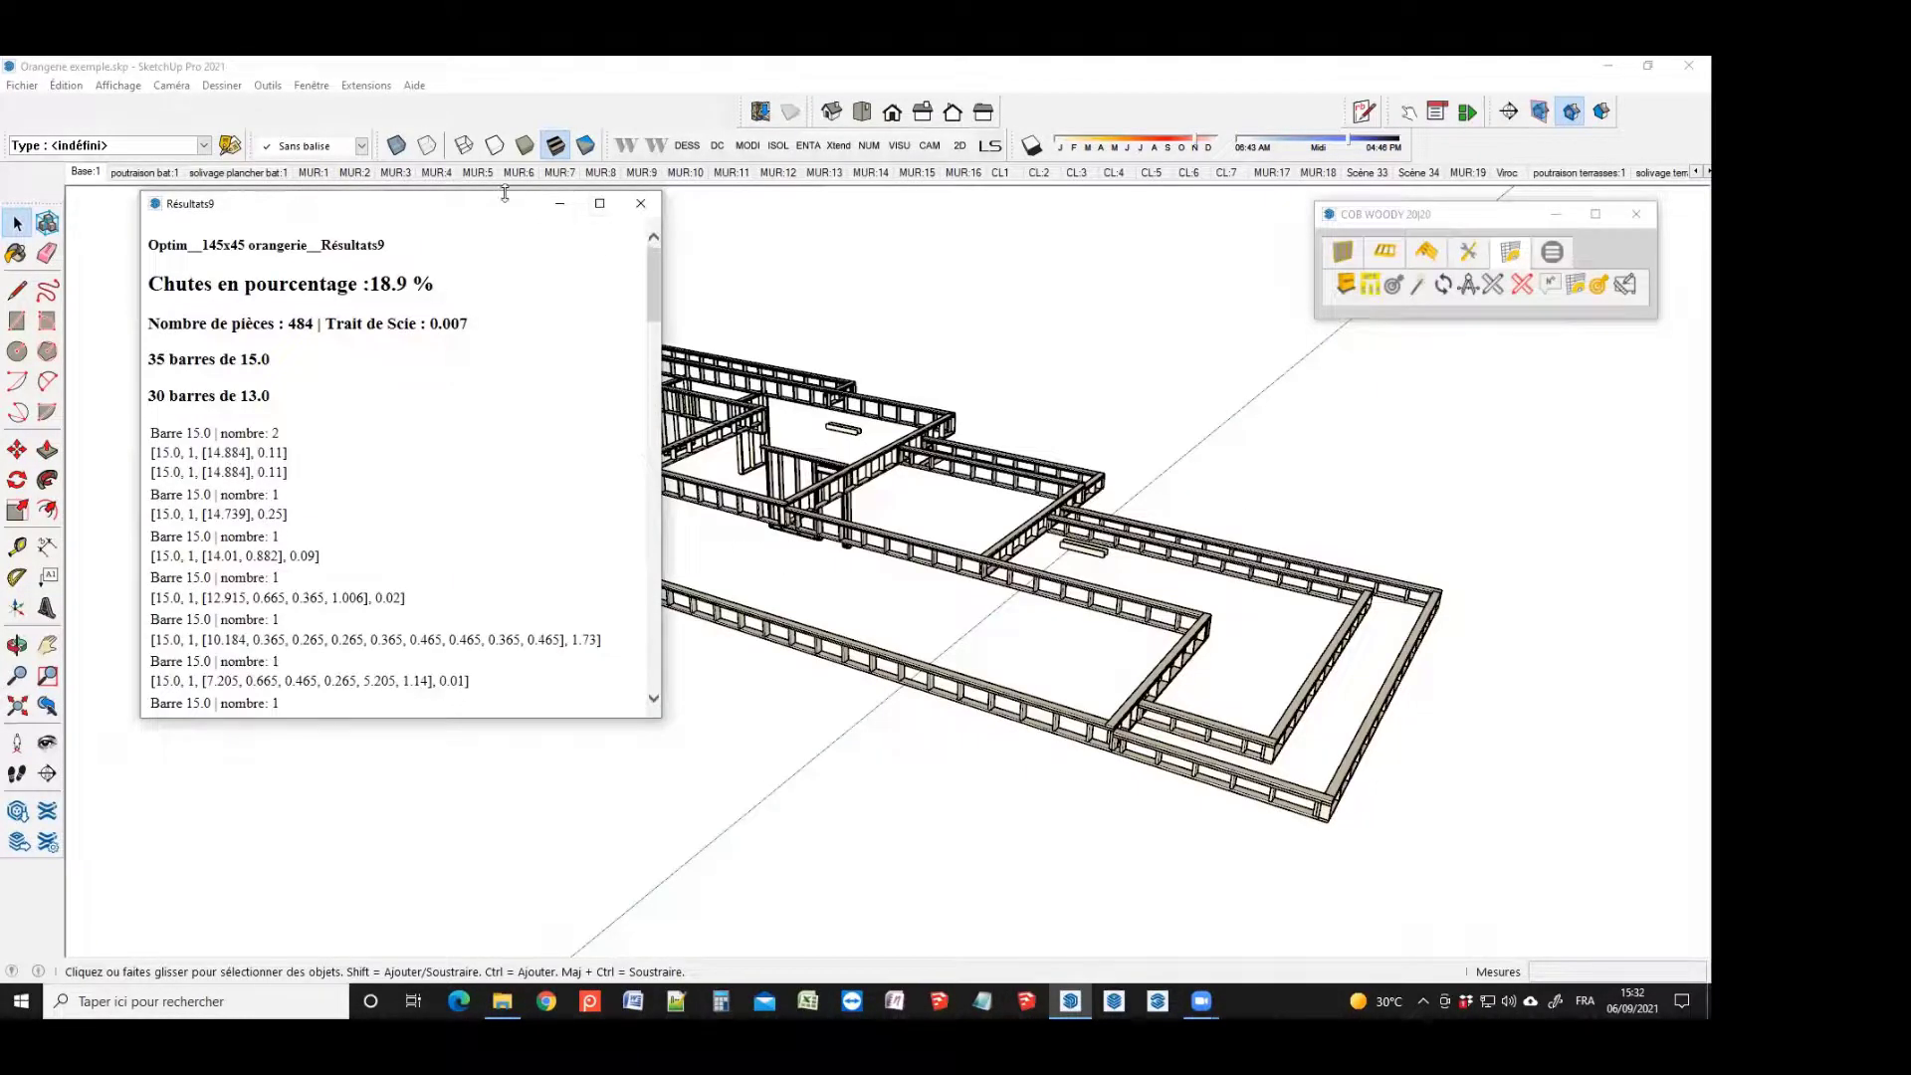
left_click_drag(512, 212, 1129, 260)
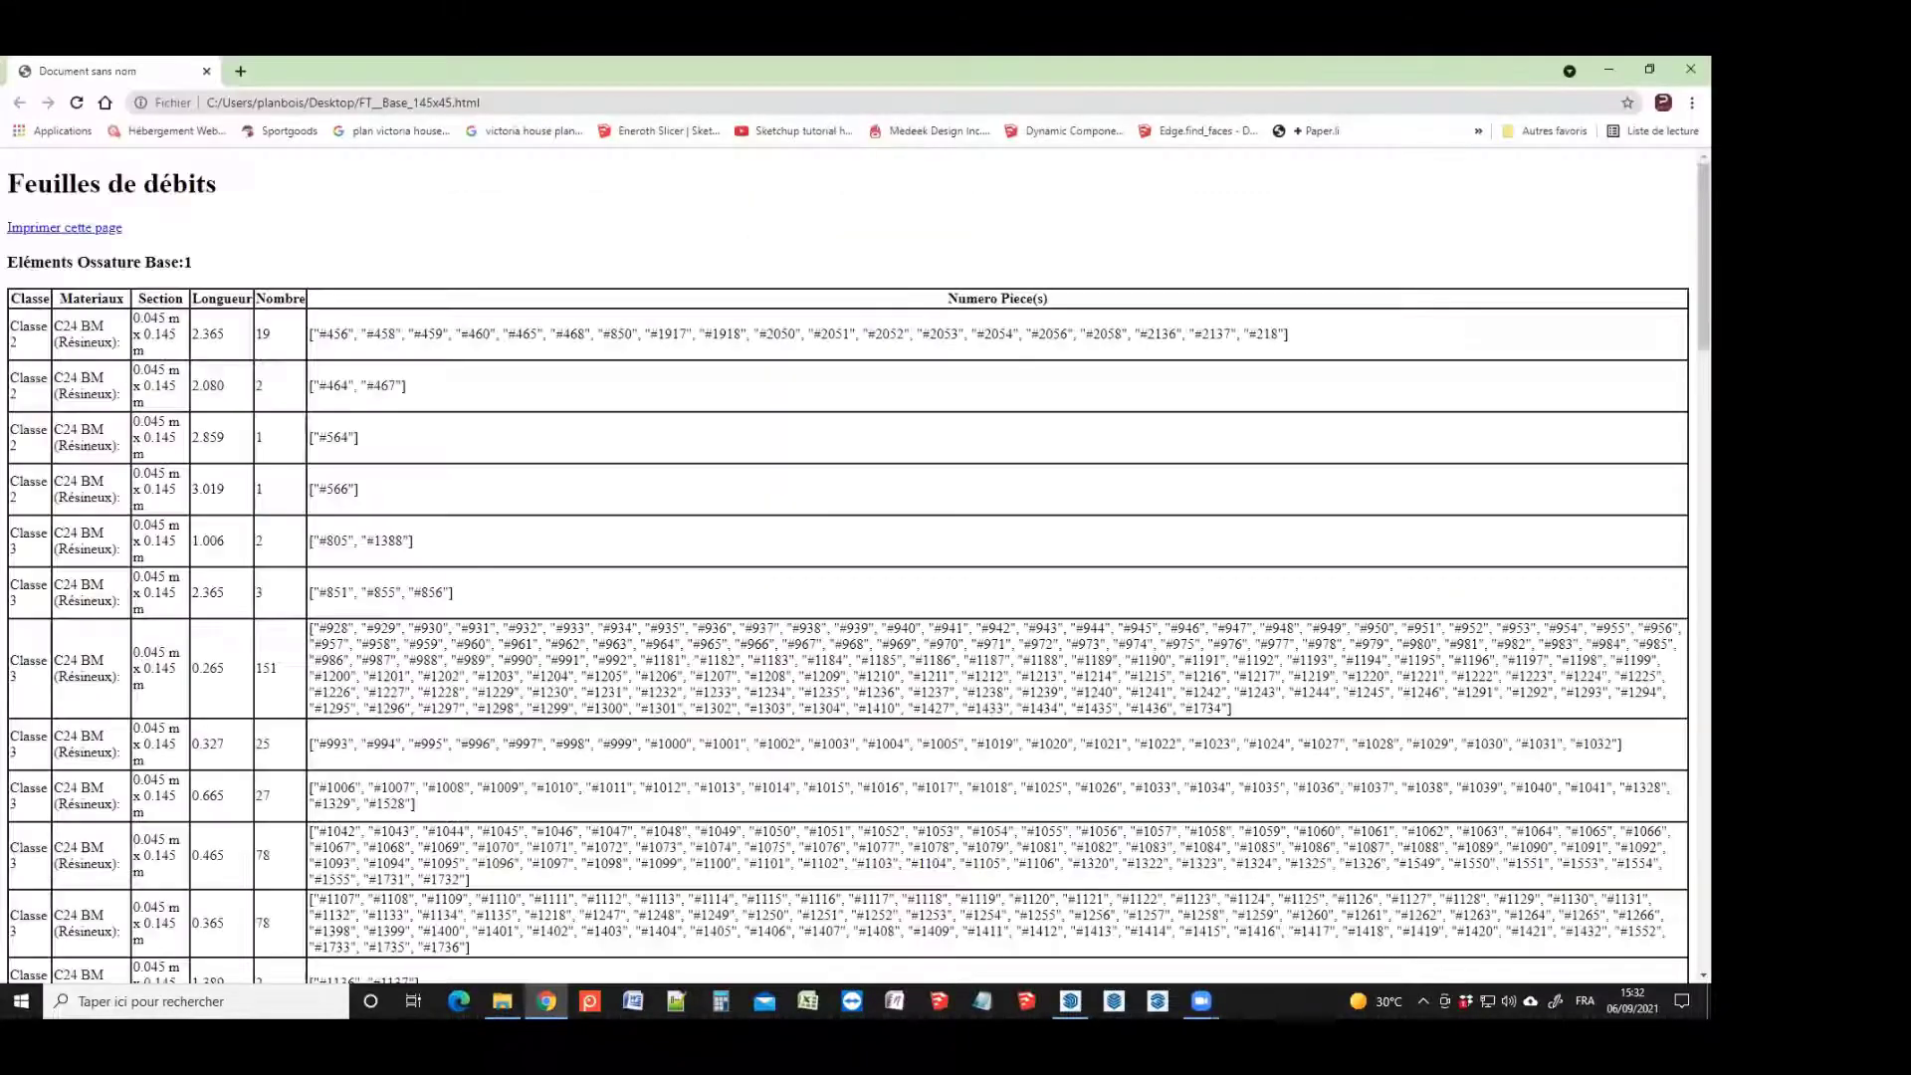
Switch to Chrome, compare the offcut percentage of the Résultats7 report with the Résultats9 report side by side, and close the Résultats9 report
left_click(1690, 70)
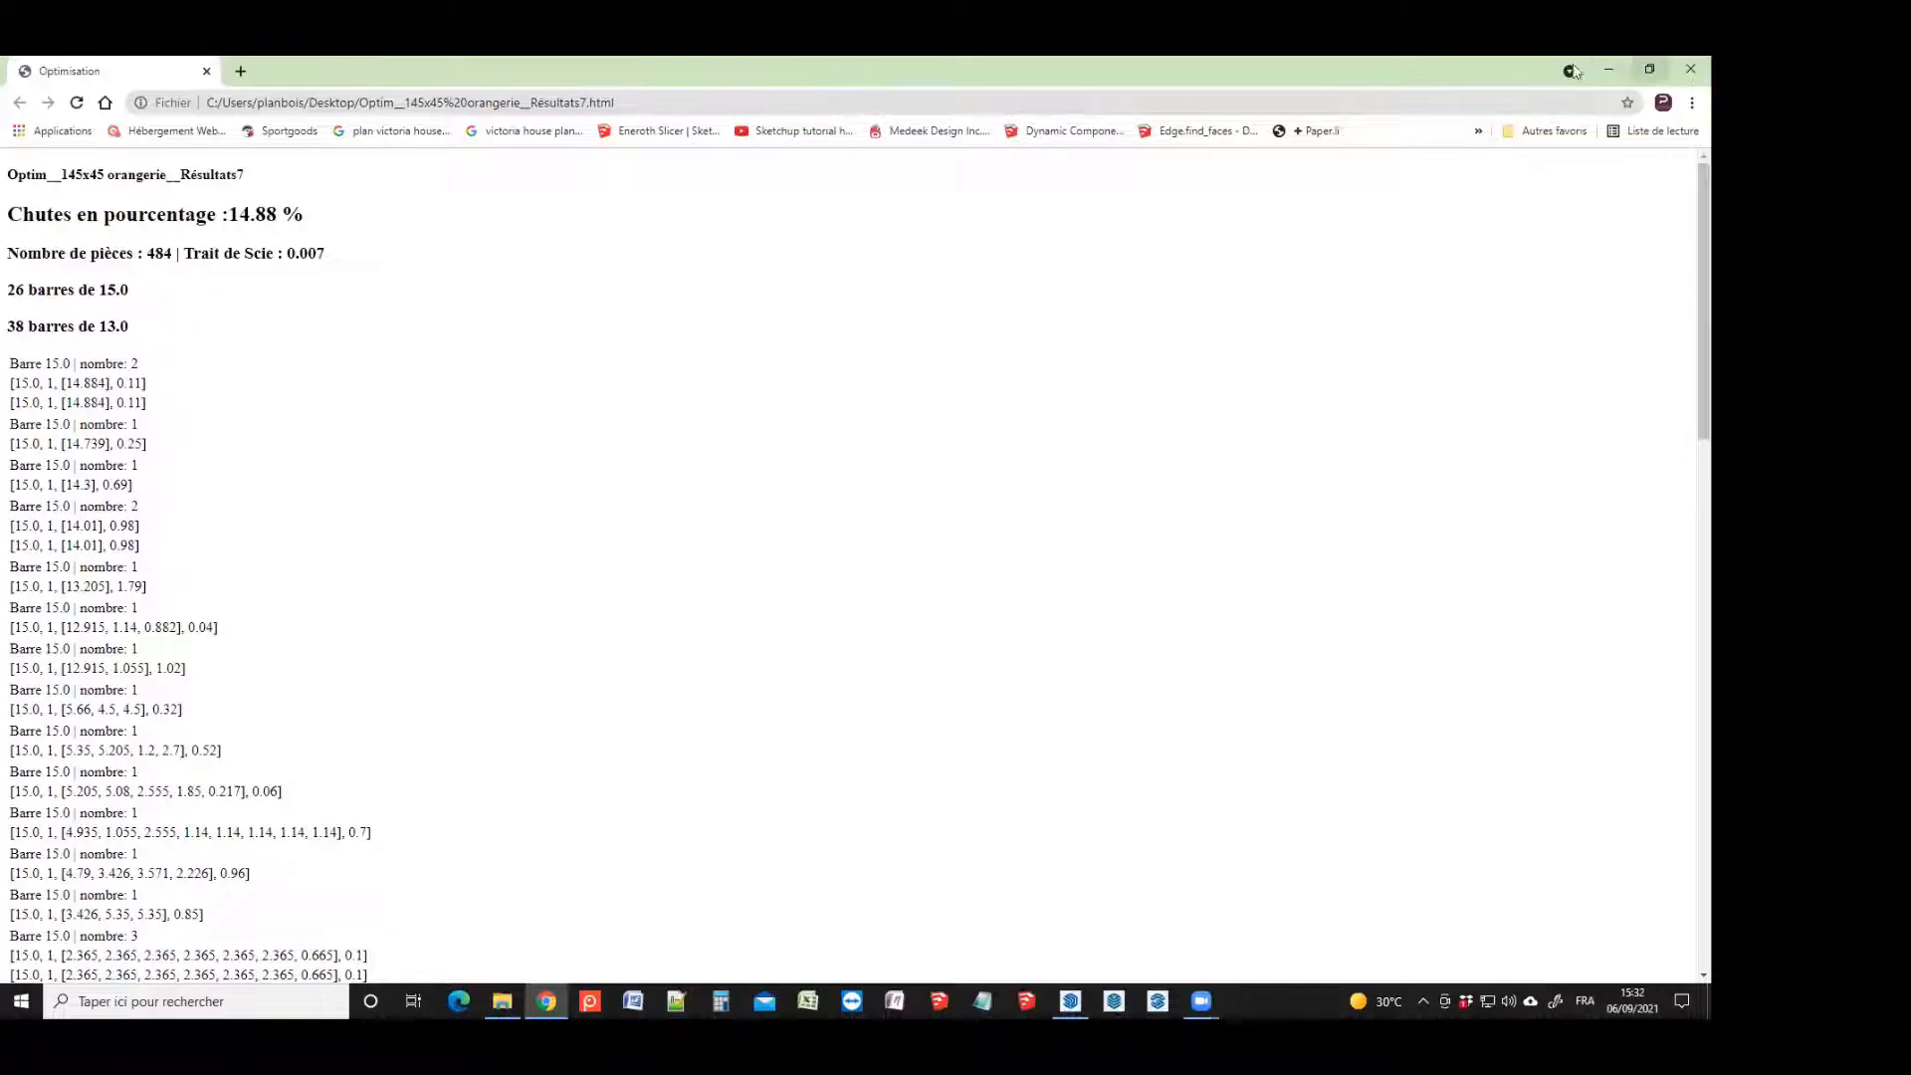
double_click(1460, 76)
left_click_drag(559, 325, 514, 326)
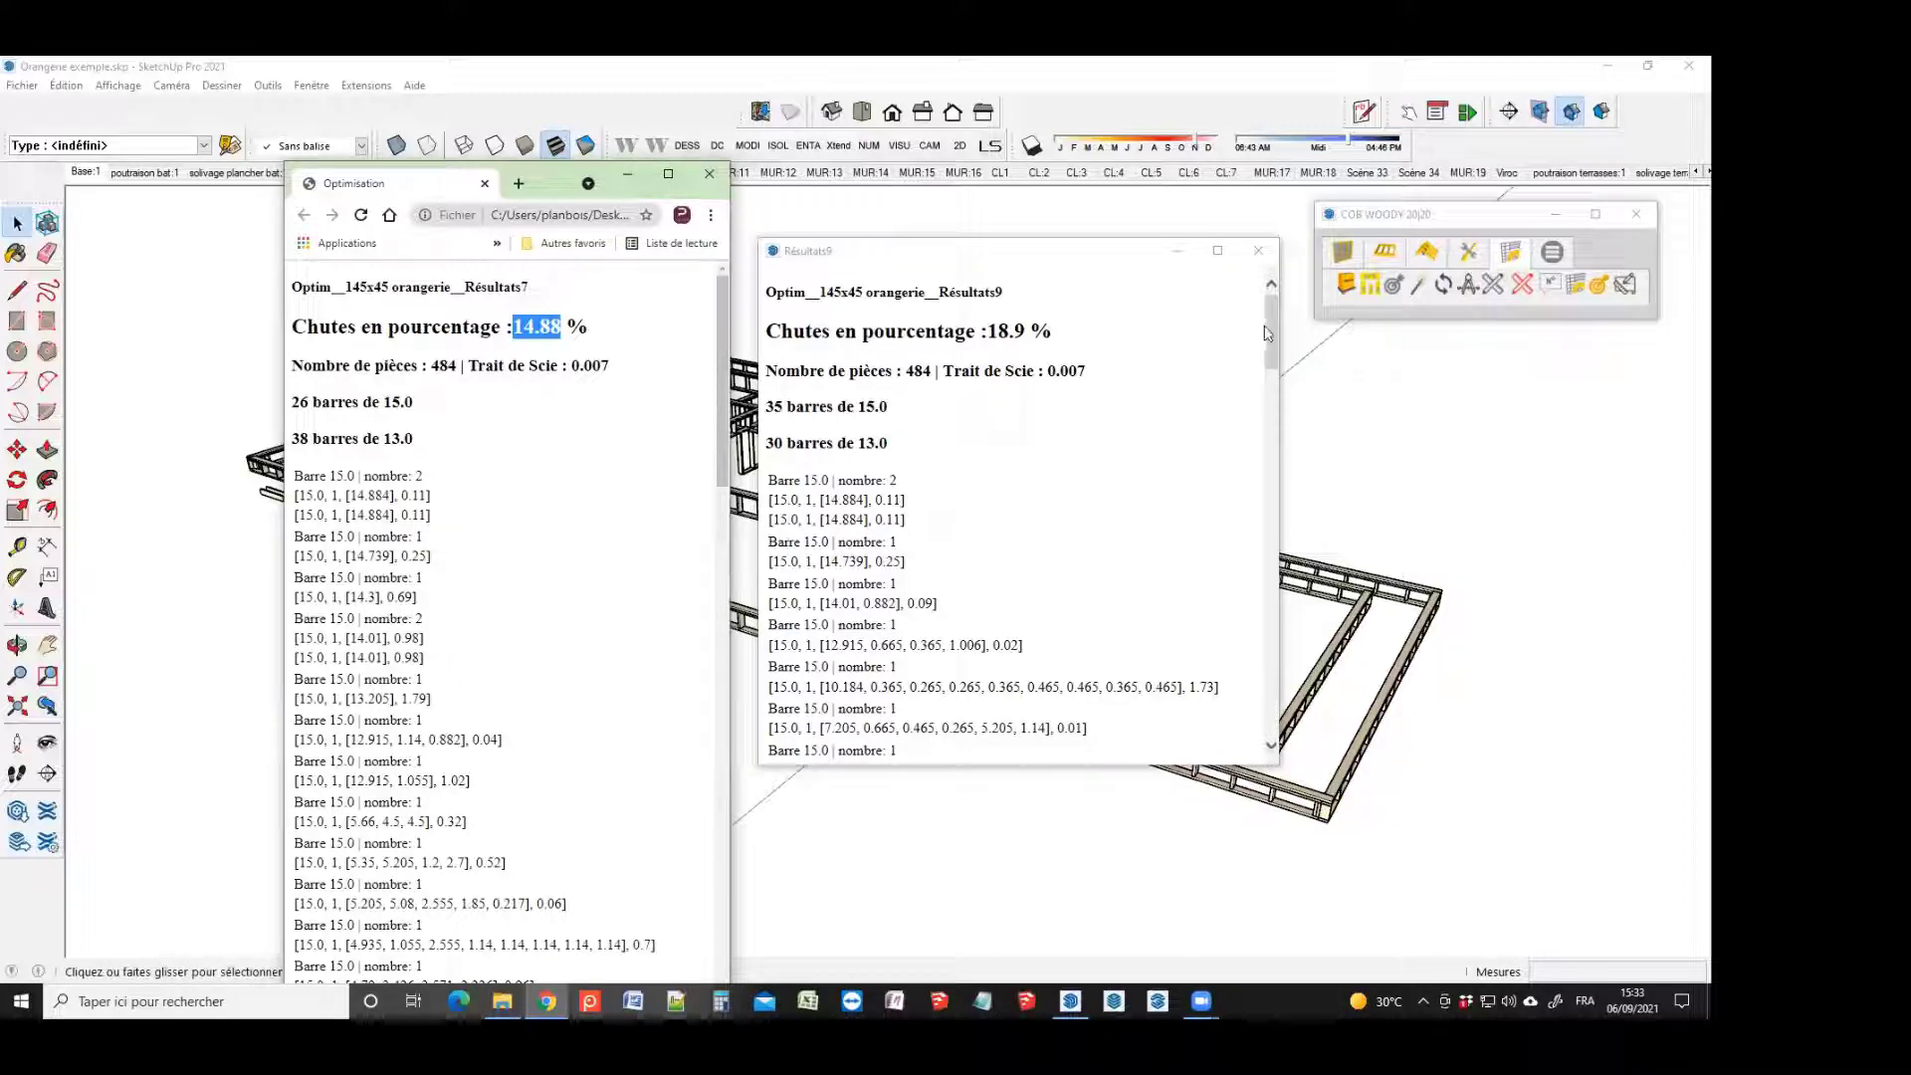
mouse_move(1270, 320)
left_mouse_down()
mouse_move(1270, 351)
mouse_move(1274, 309)
left_mouse_up()
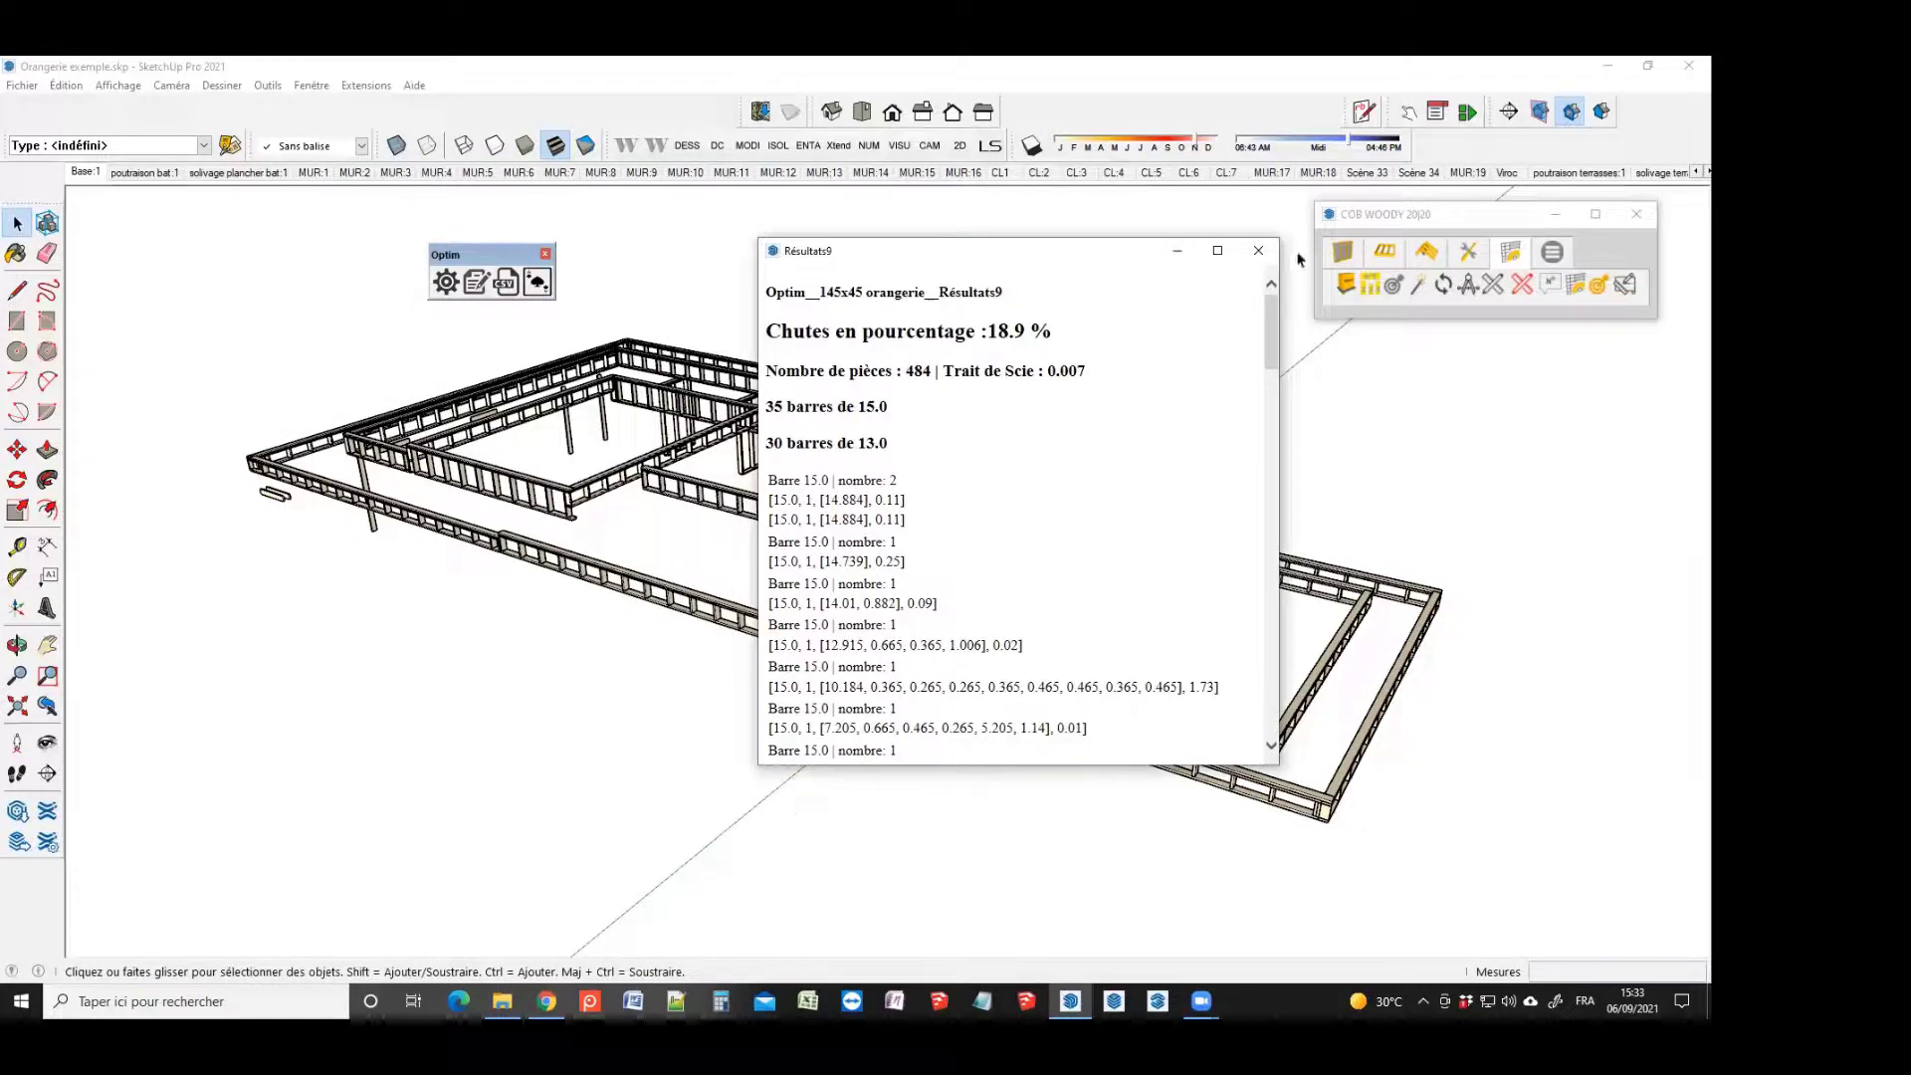
left_click(1258, 249)
Deactivate the Joker and accept the Optim parameters with bar lengths 13.0,15.0
left_click(538, 283)
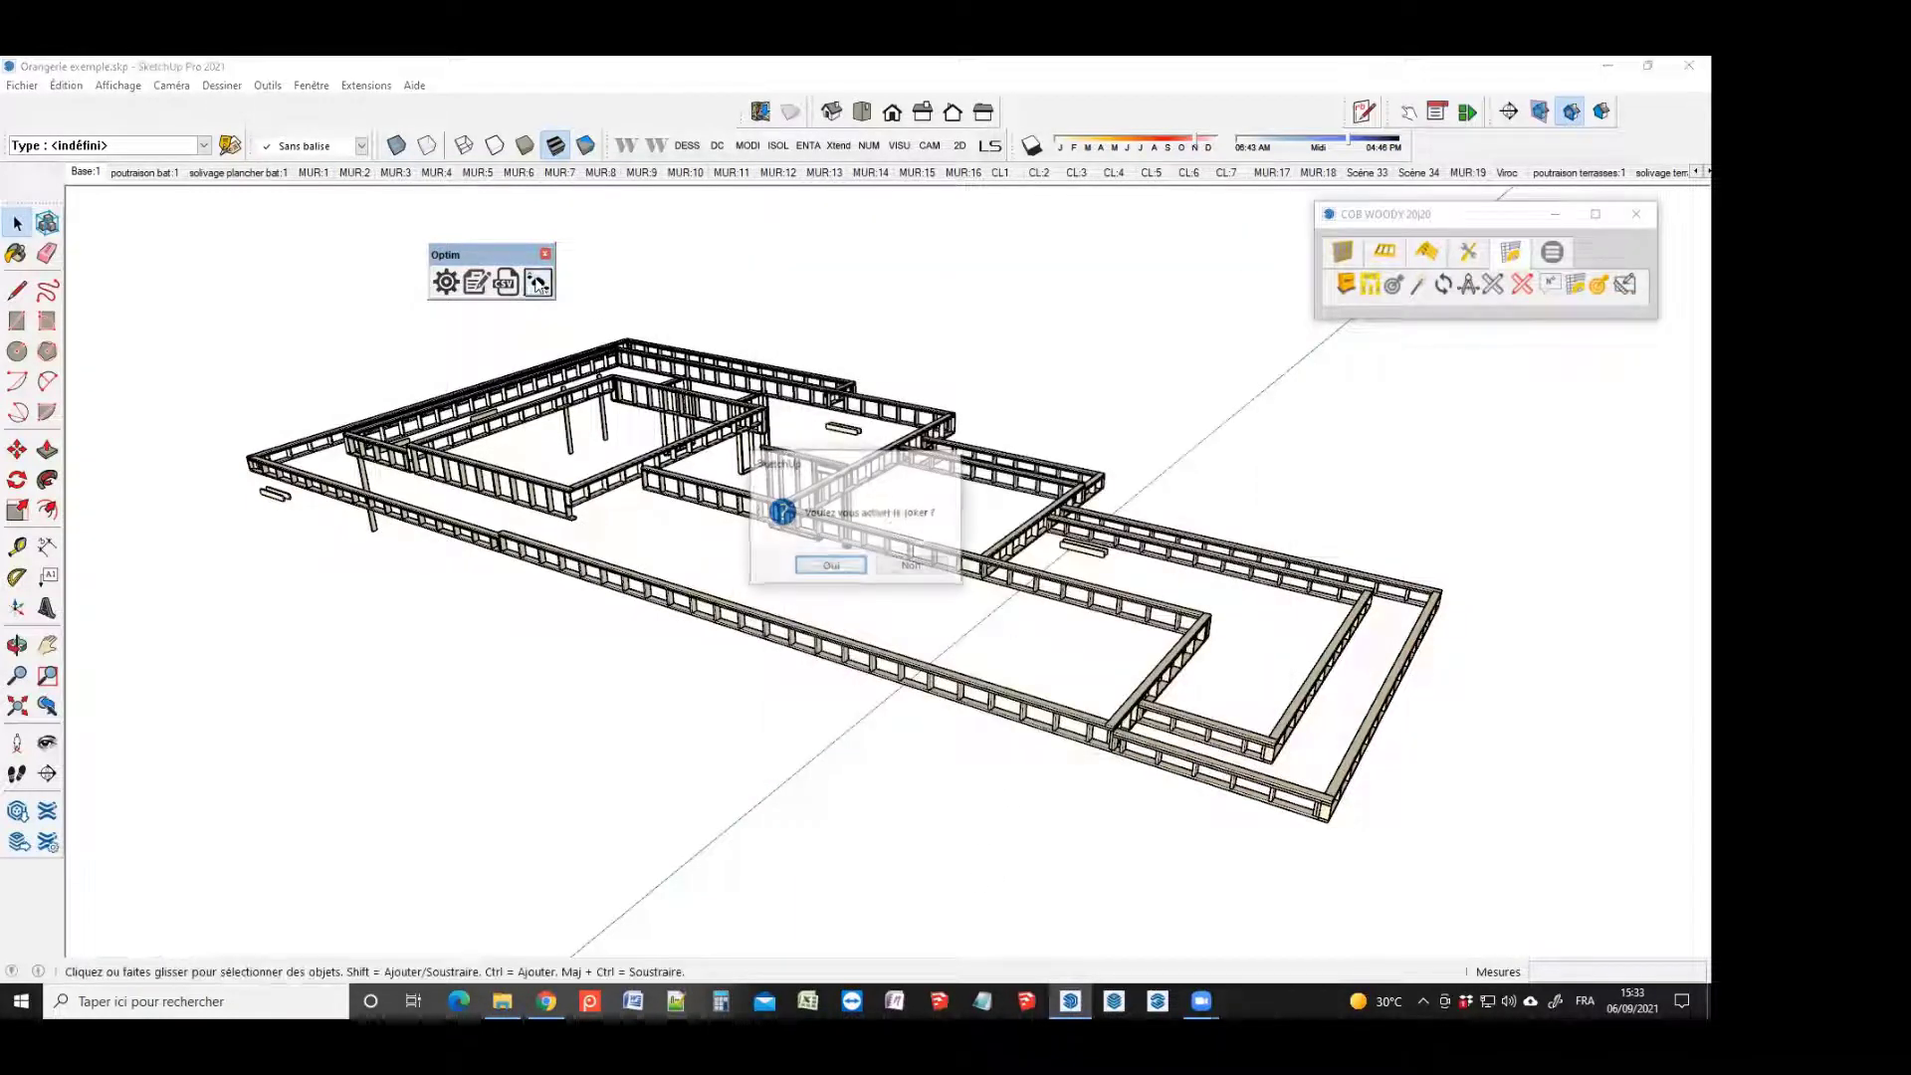
left_click(910, 564)
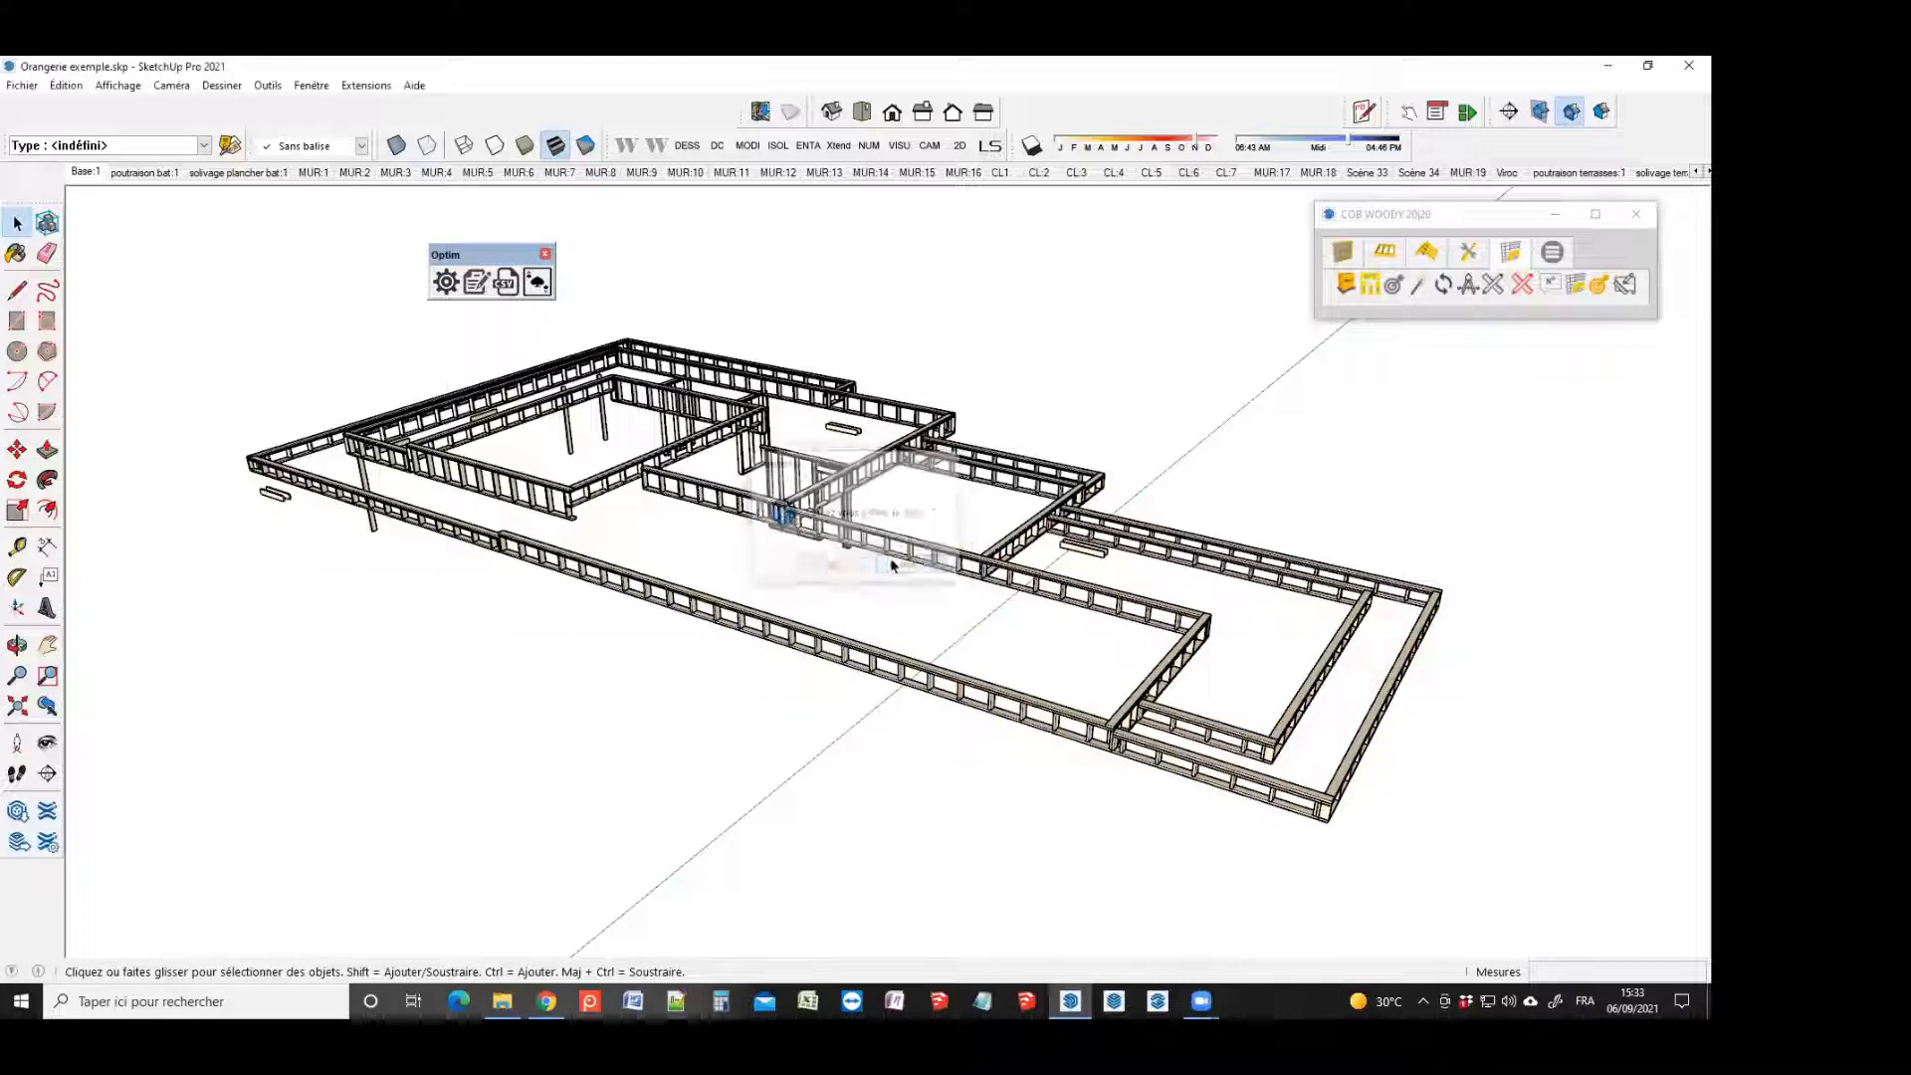
left_click(455, 288)
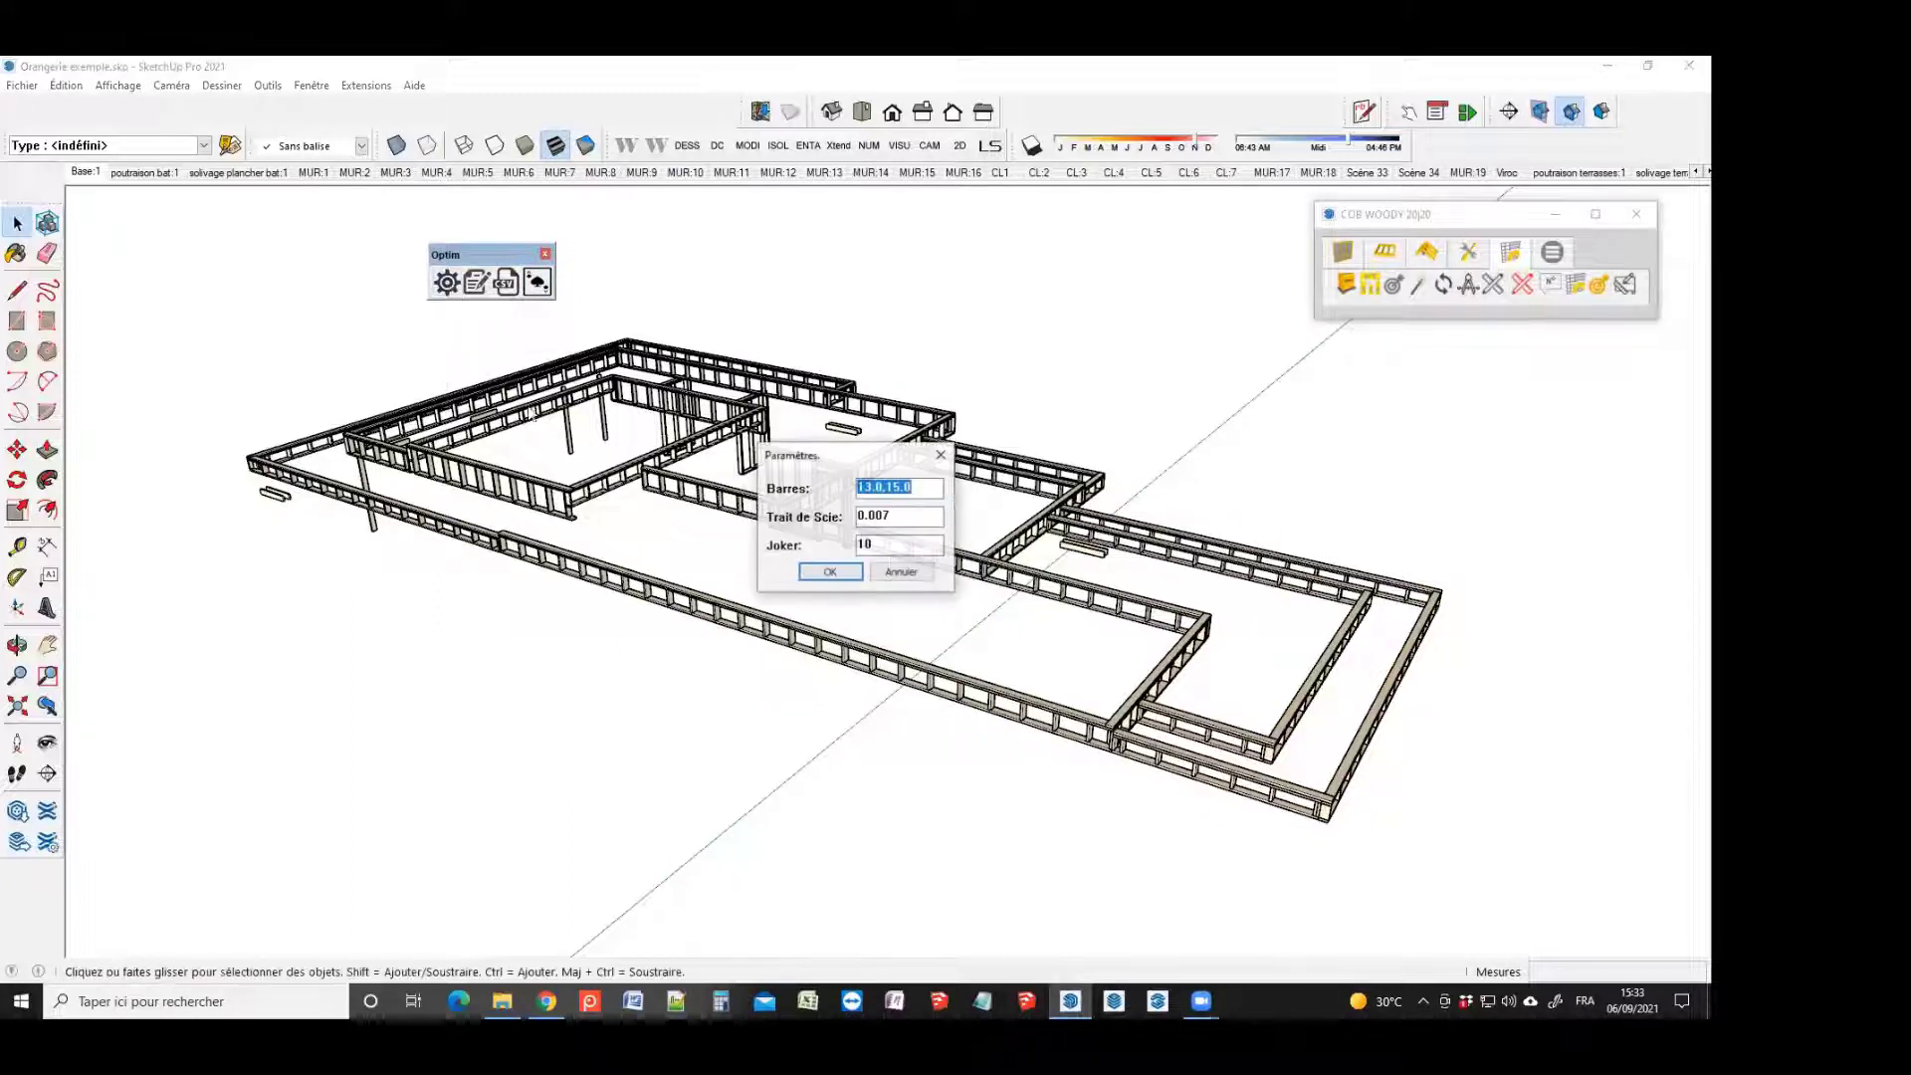
left_click(830, 573)
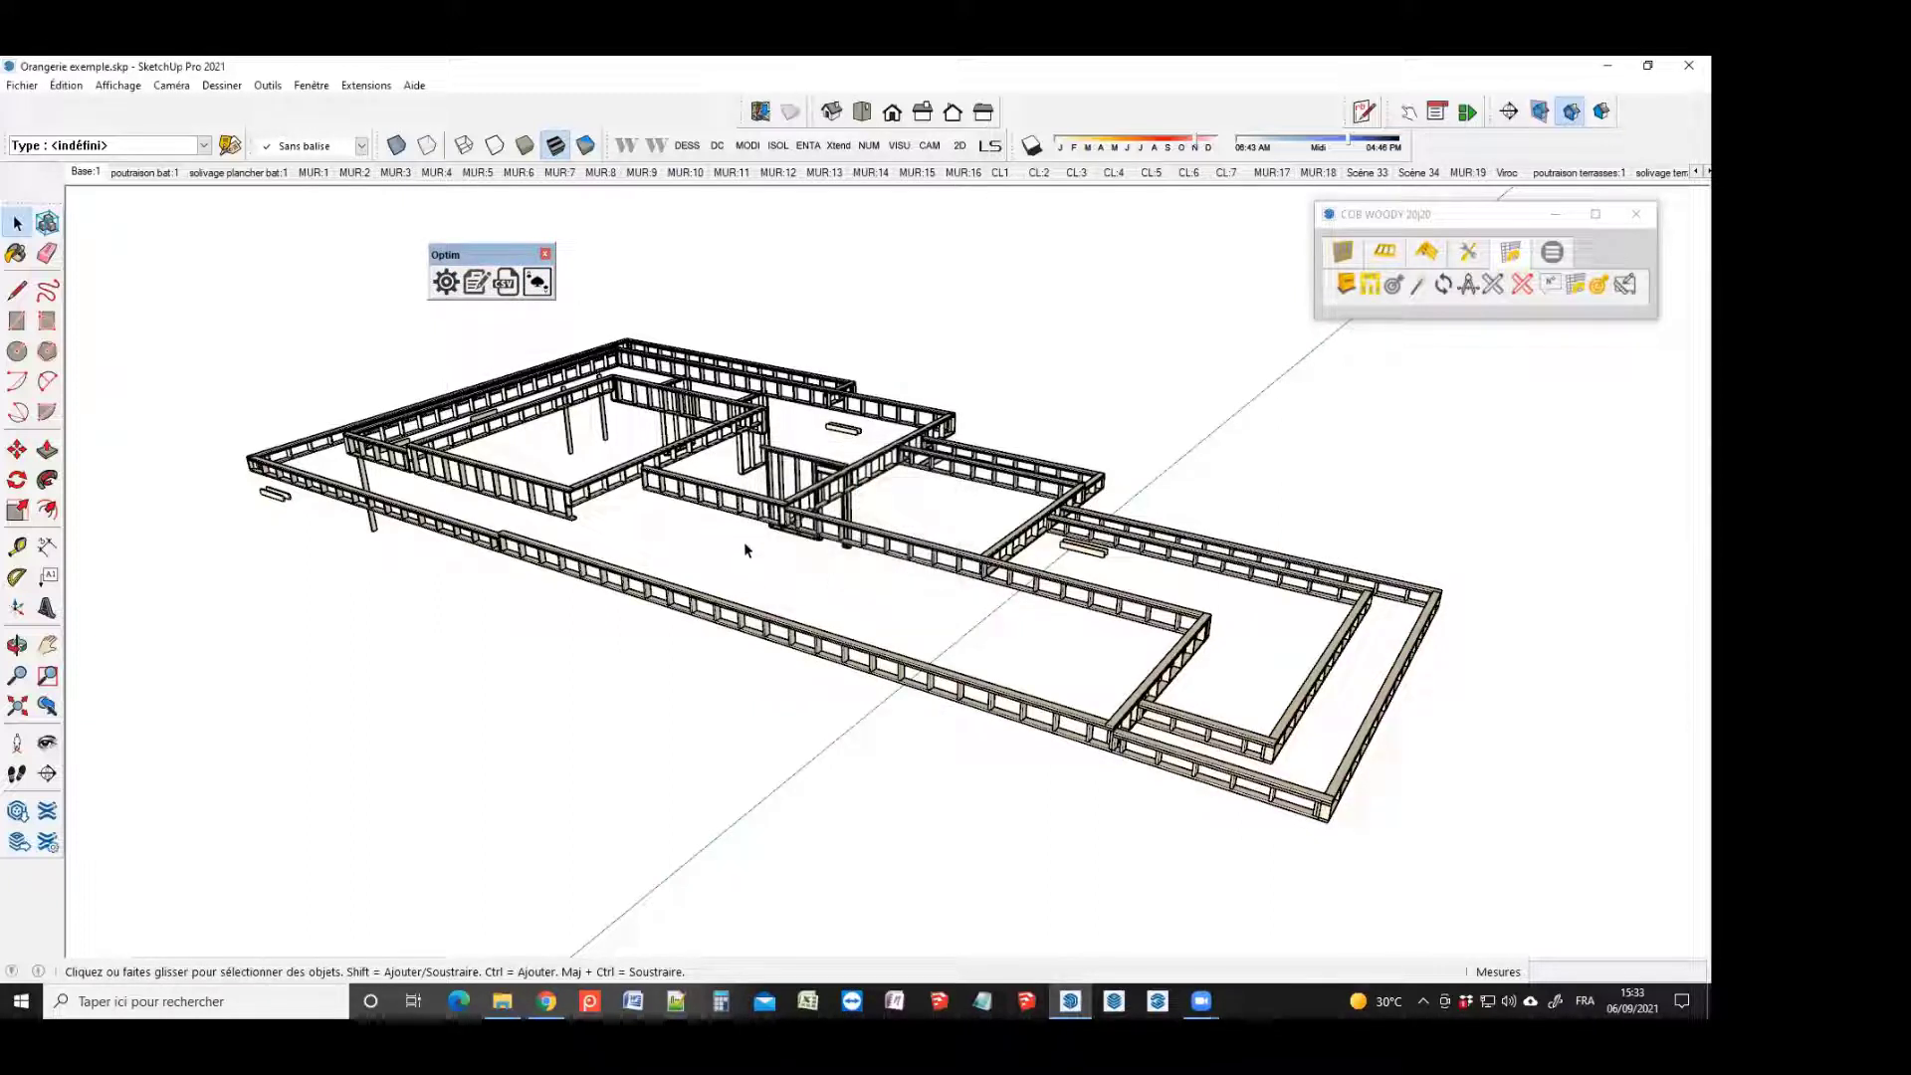
Optimise "FT__145x45 orangerie.csv" without the Joker and save the result as "Optim__145x45 orangerie__Résultats10.html"
left_click(503, 283)
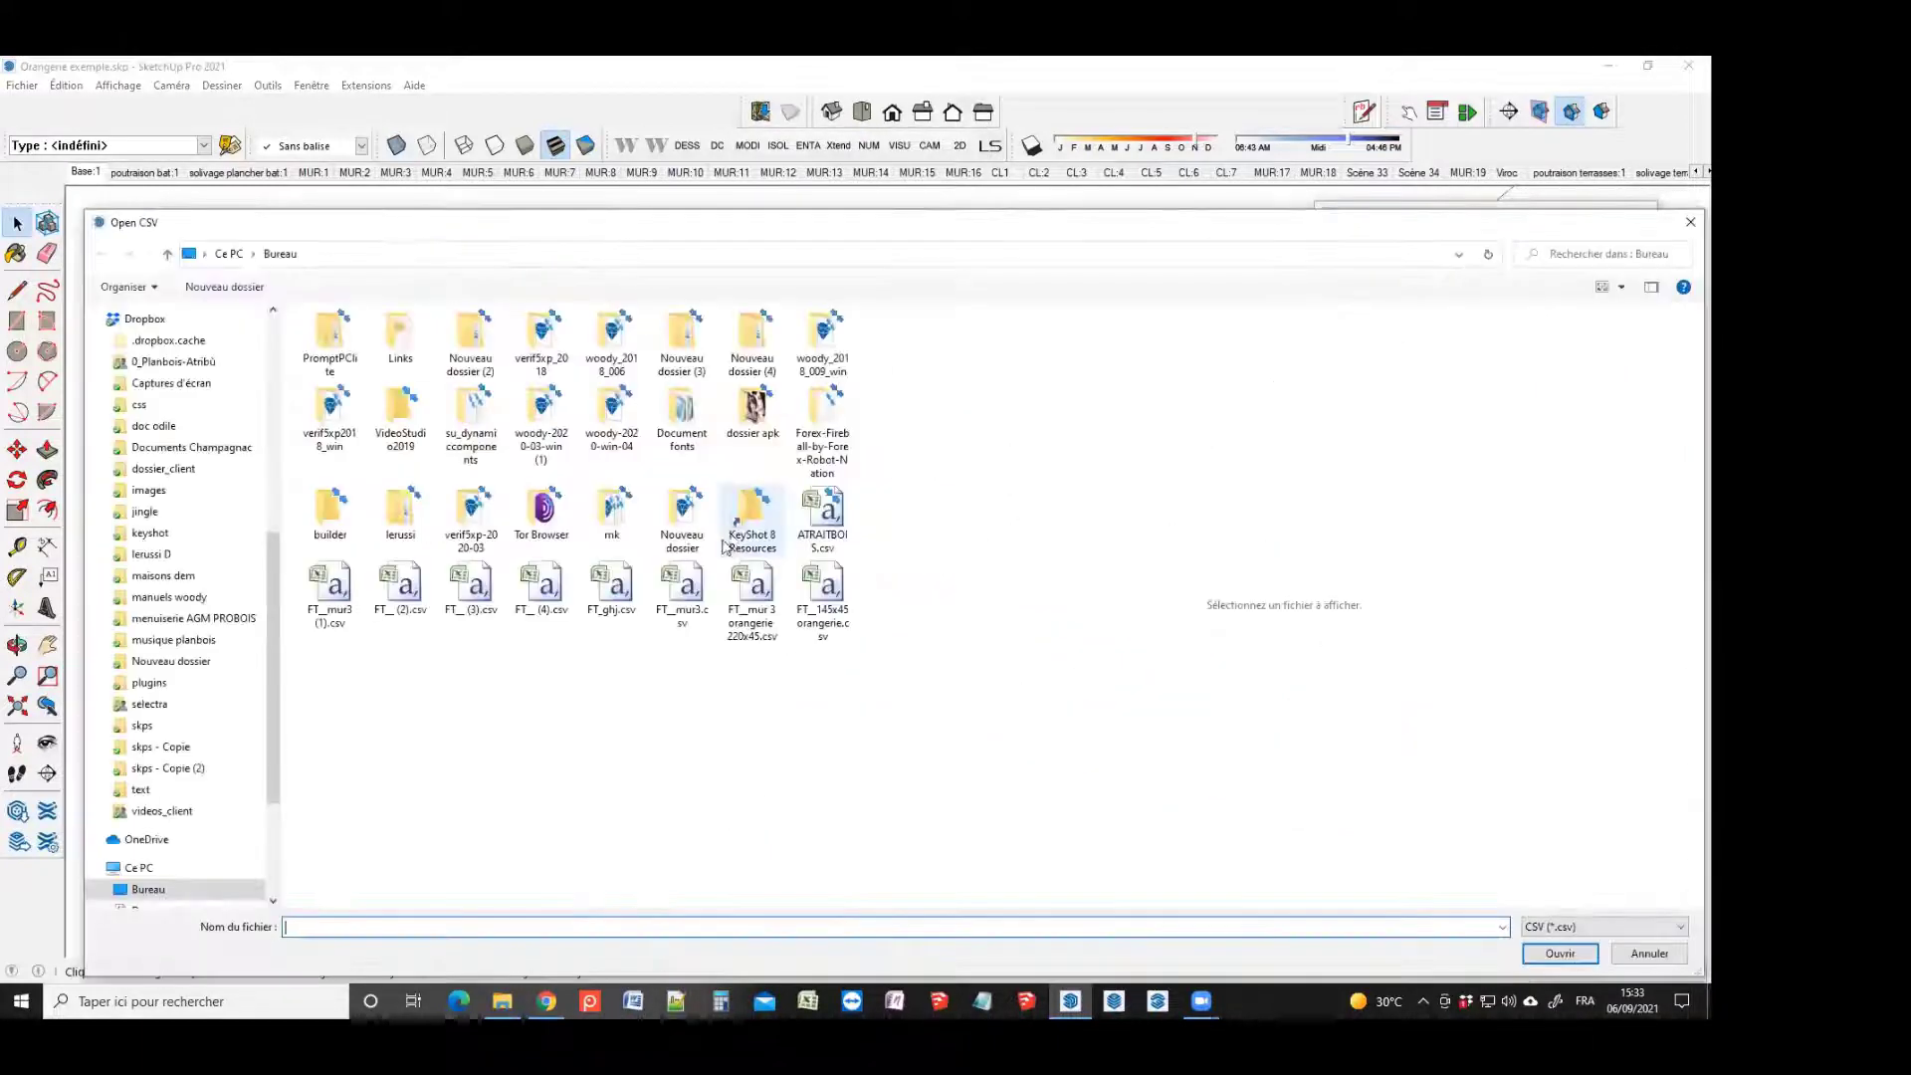
left_click(824, 597)
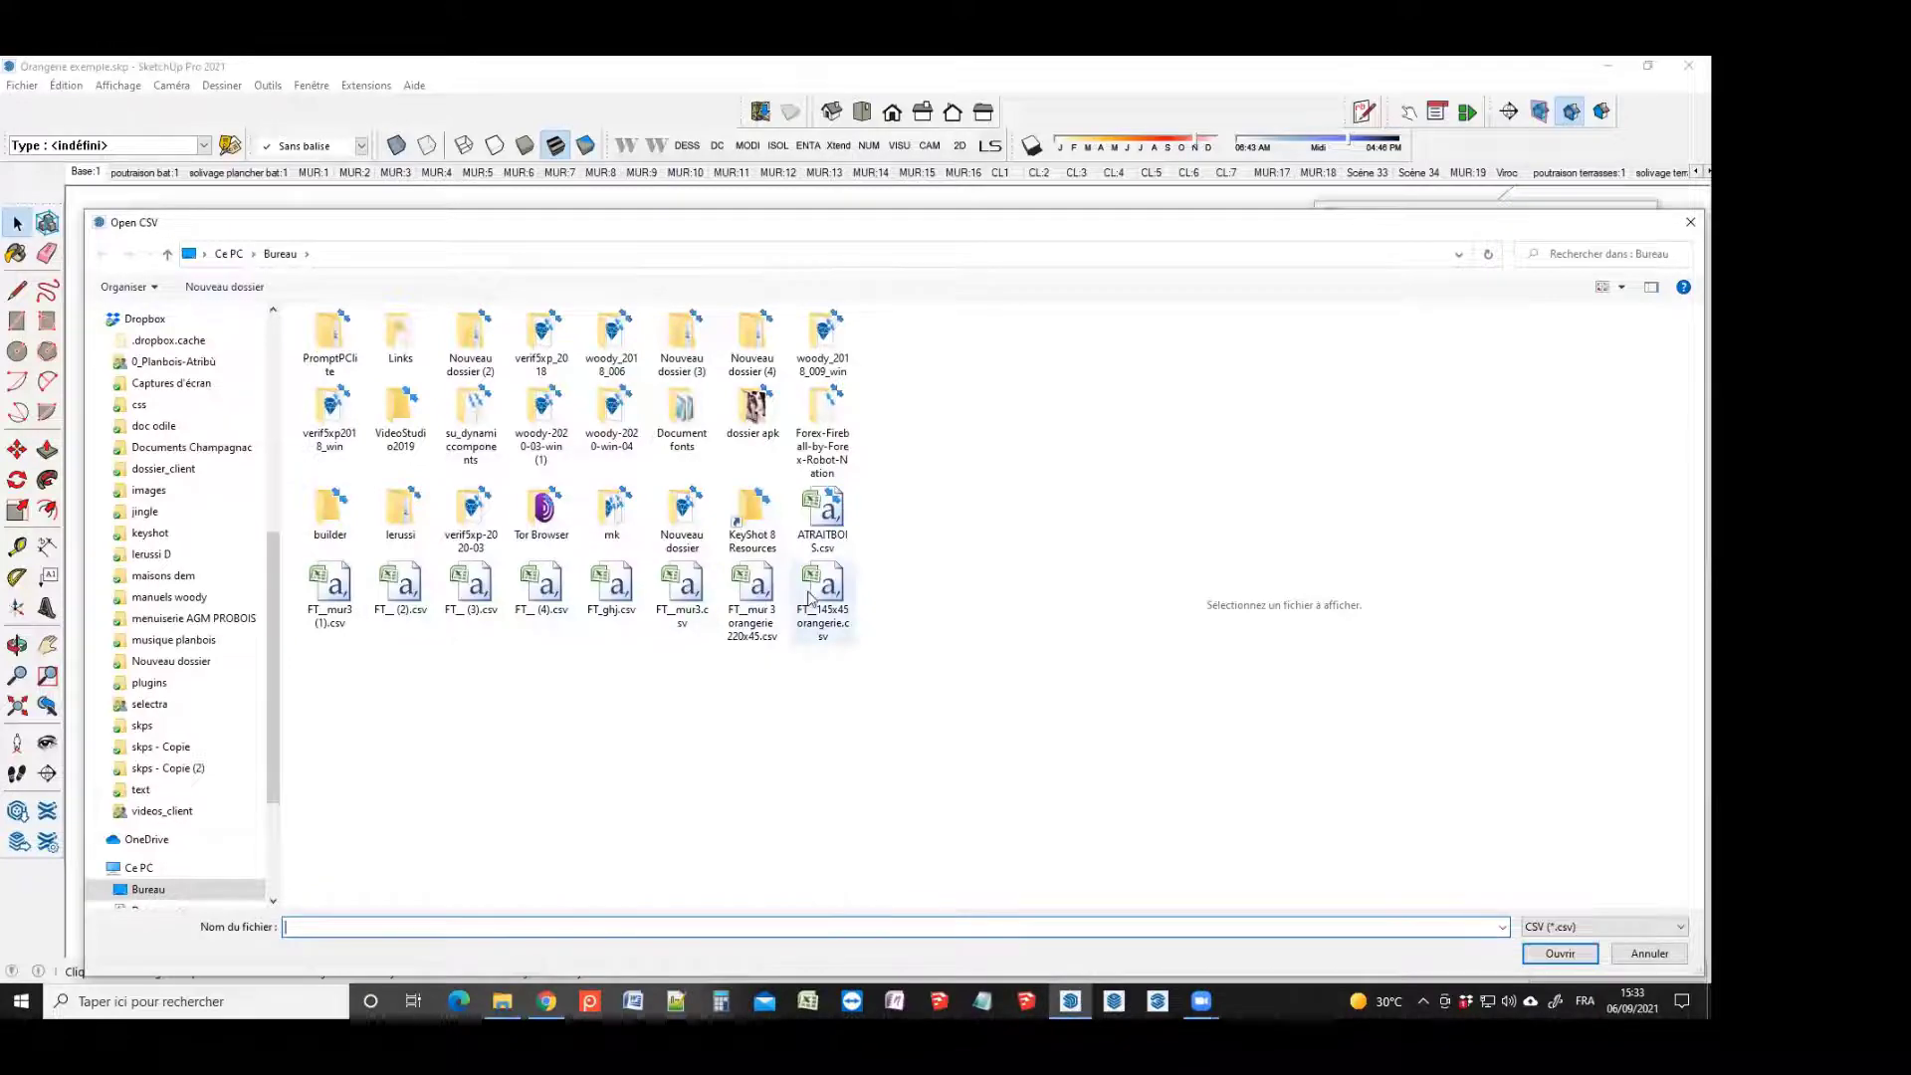
left_click(1560, 953)
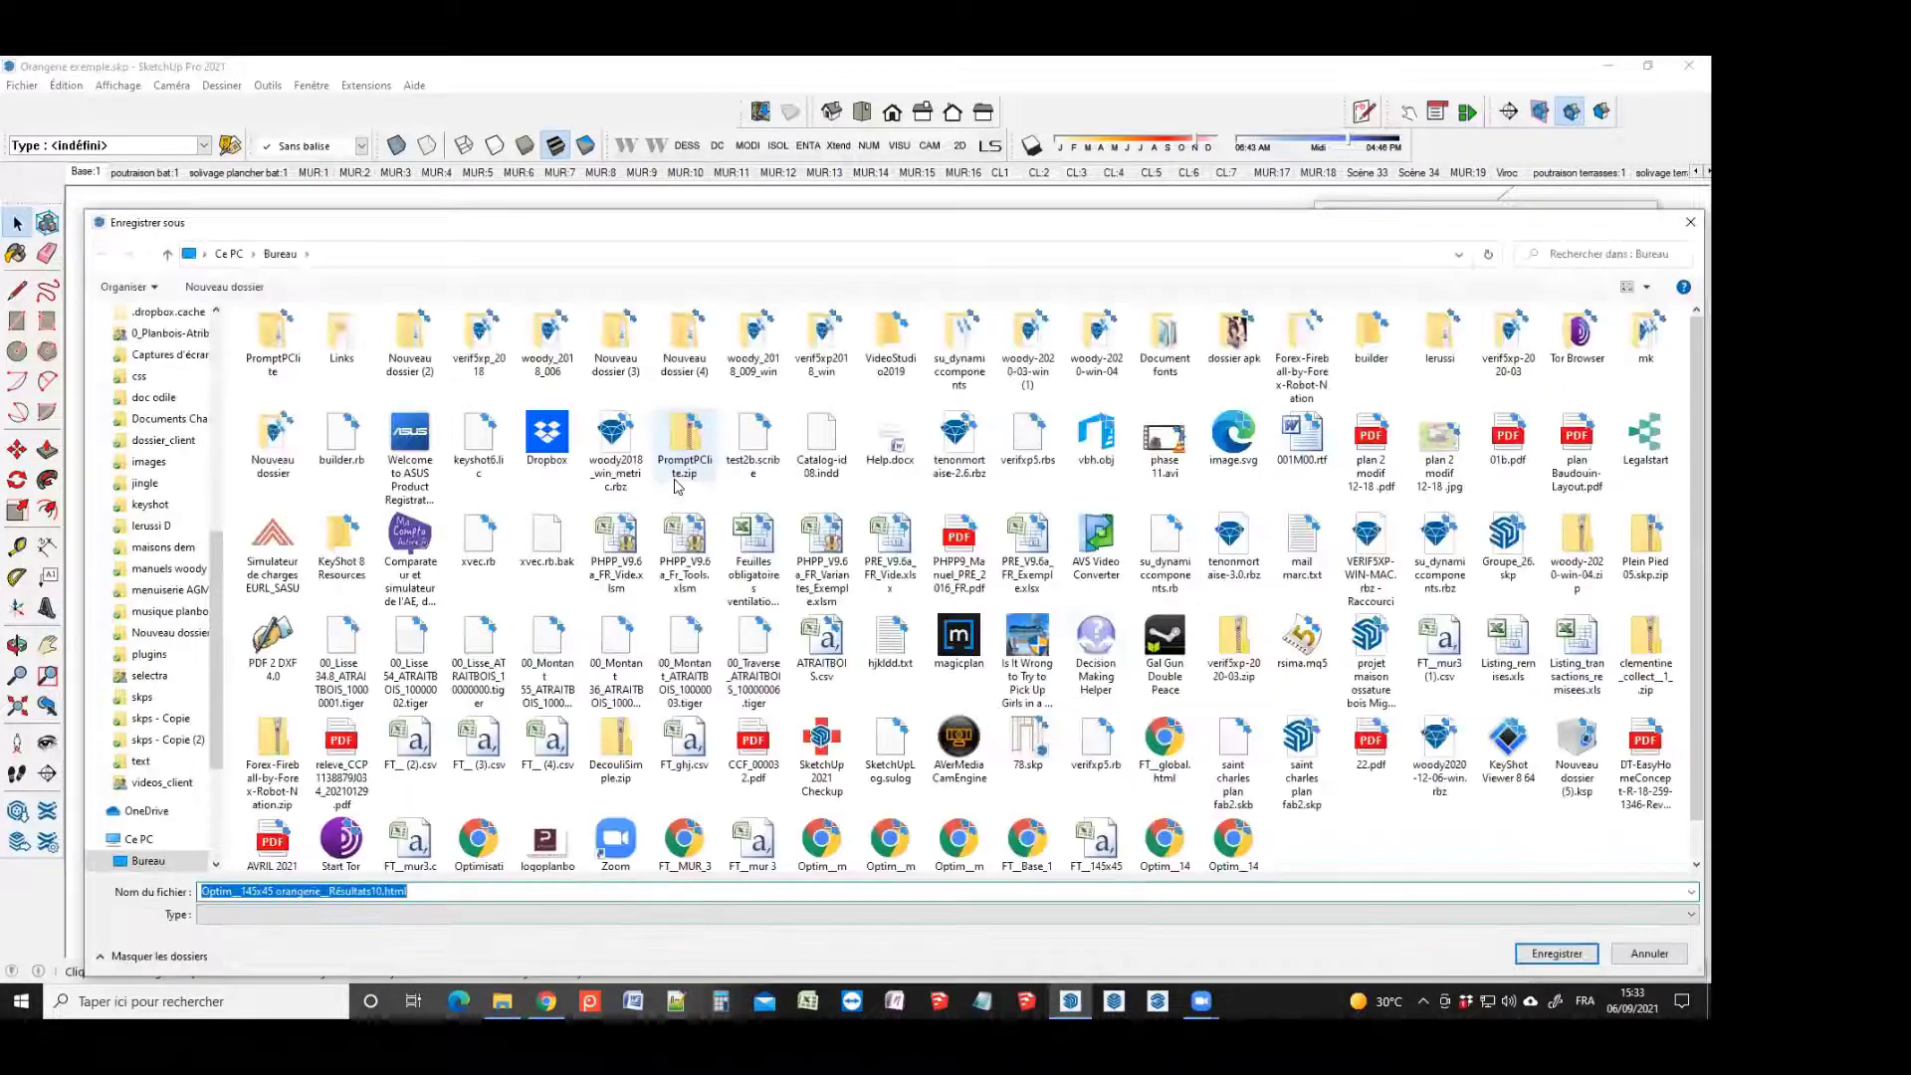
left_click(1557, 953)
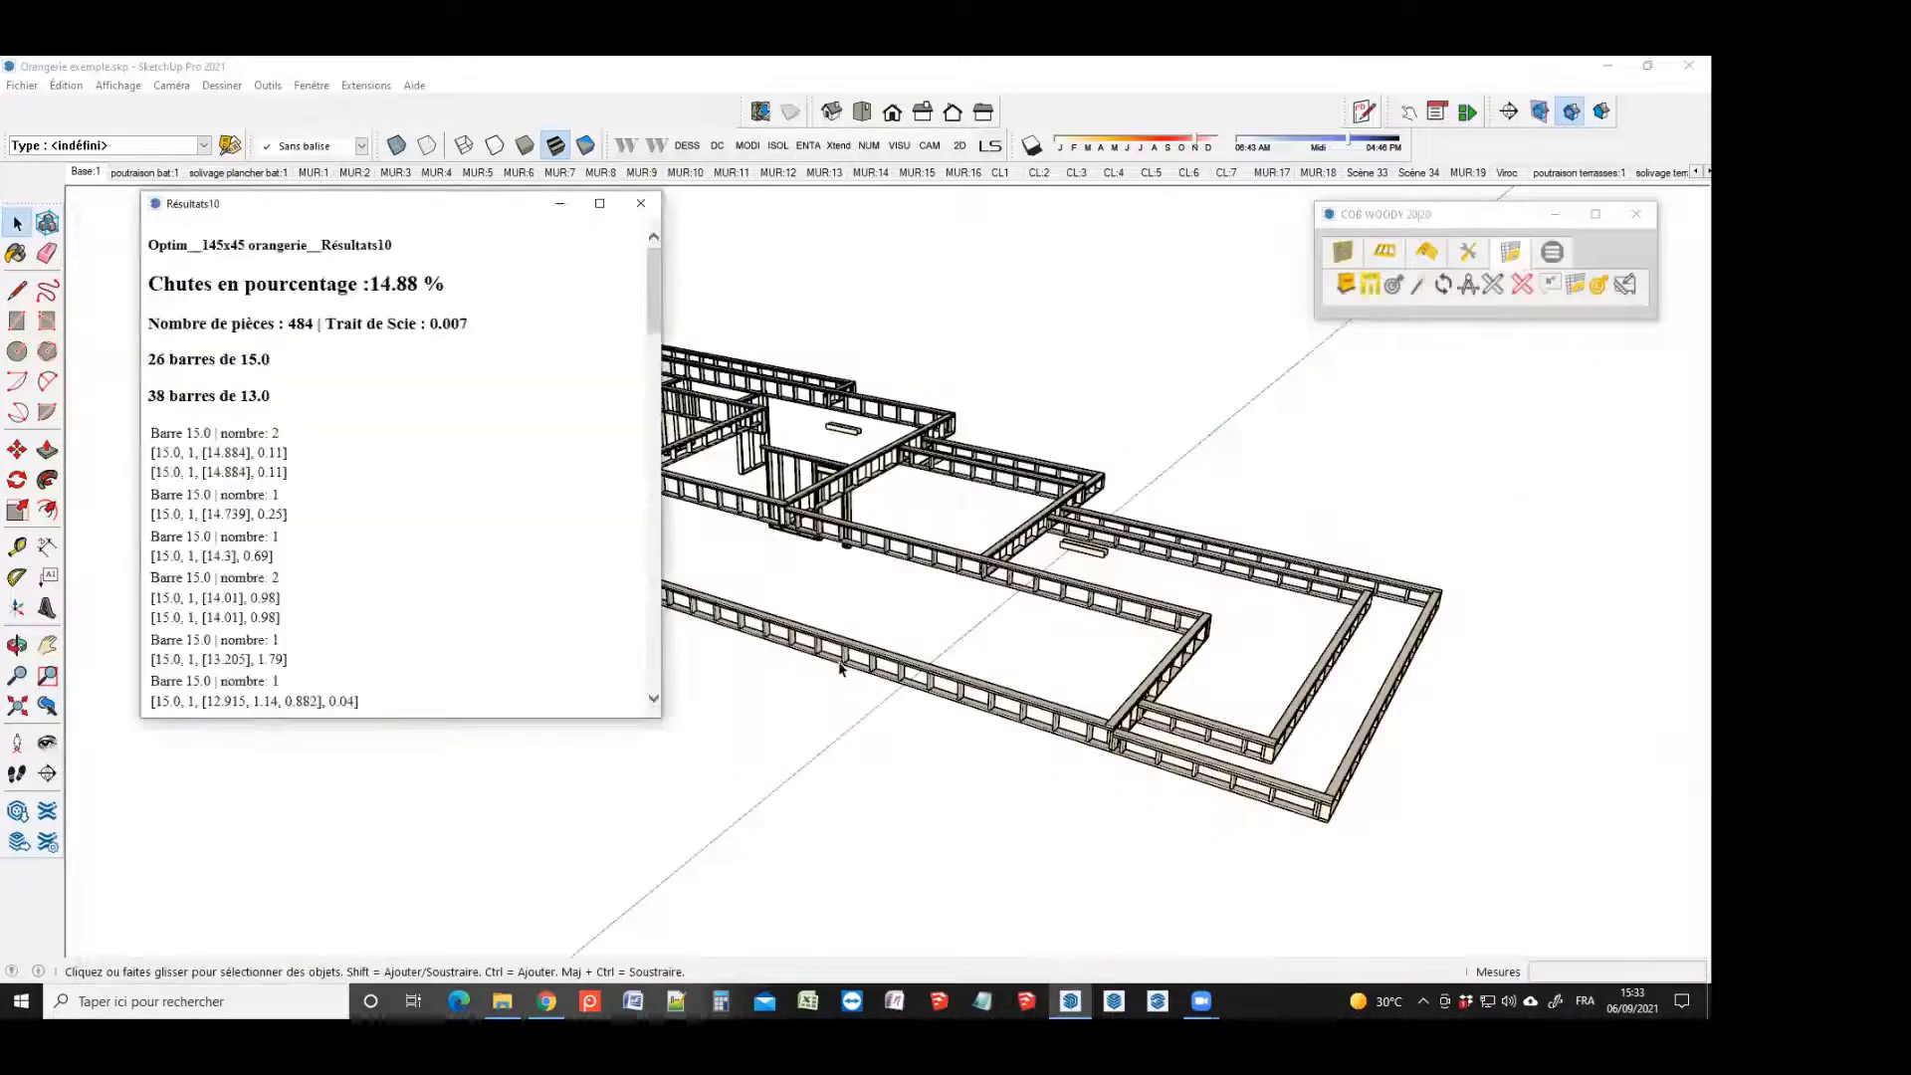
Examine the offcut percentage and the 15.0 and 13.0 bar layouts in the Résultats10 report, and close it
scroll(360, 424, "down", 10)
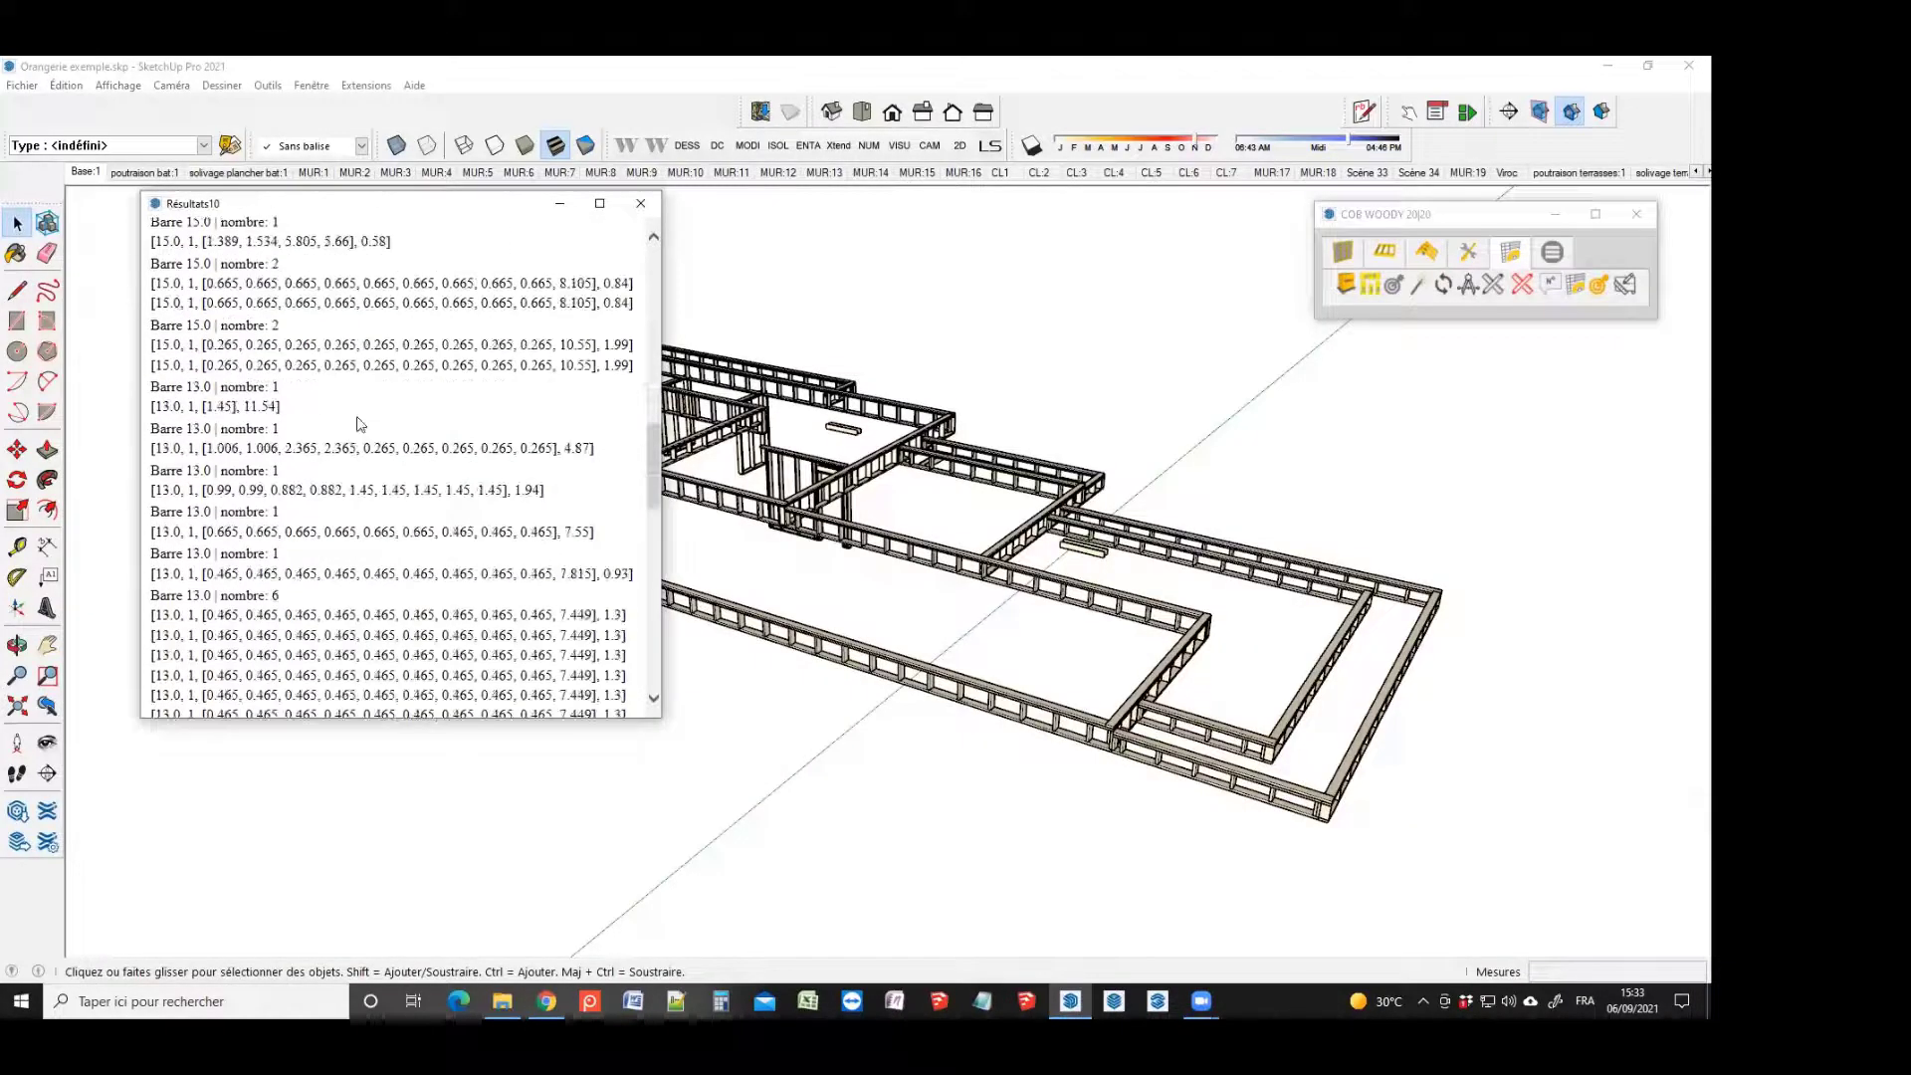
scroll(361, 424, "up", 10)
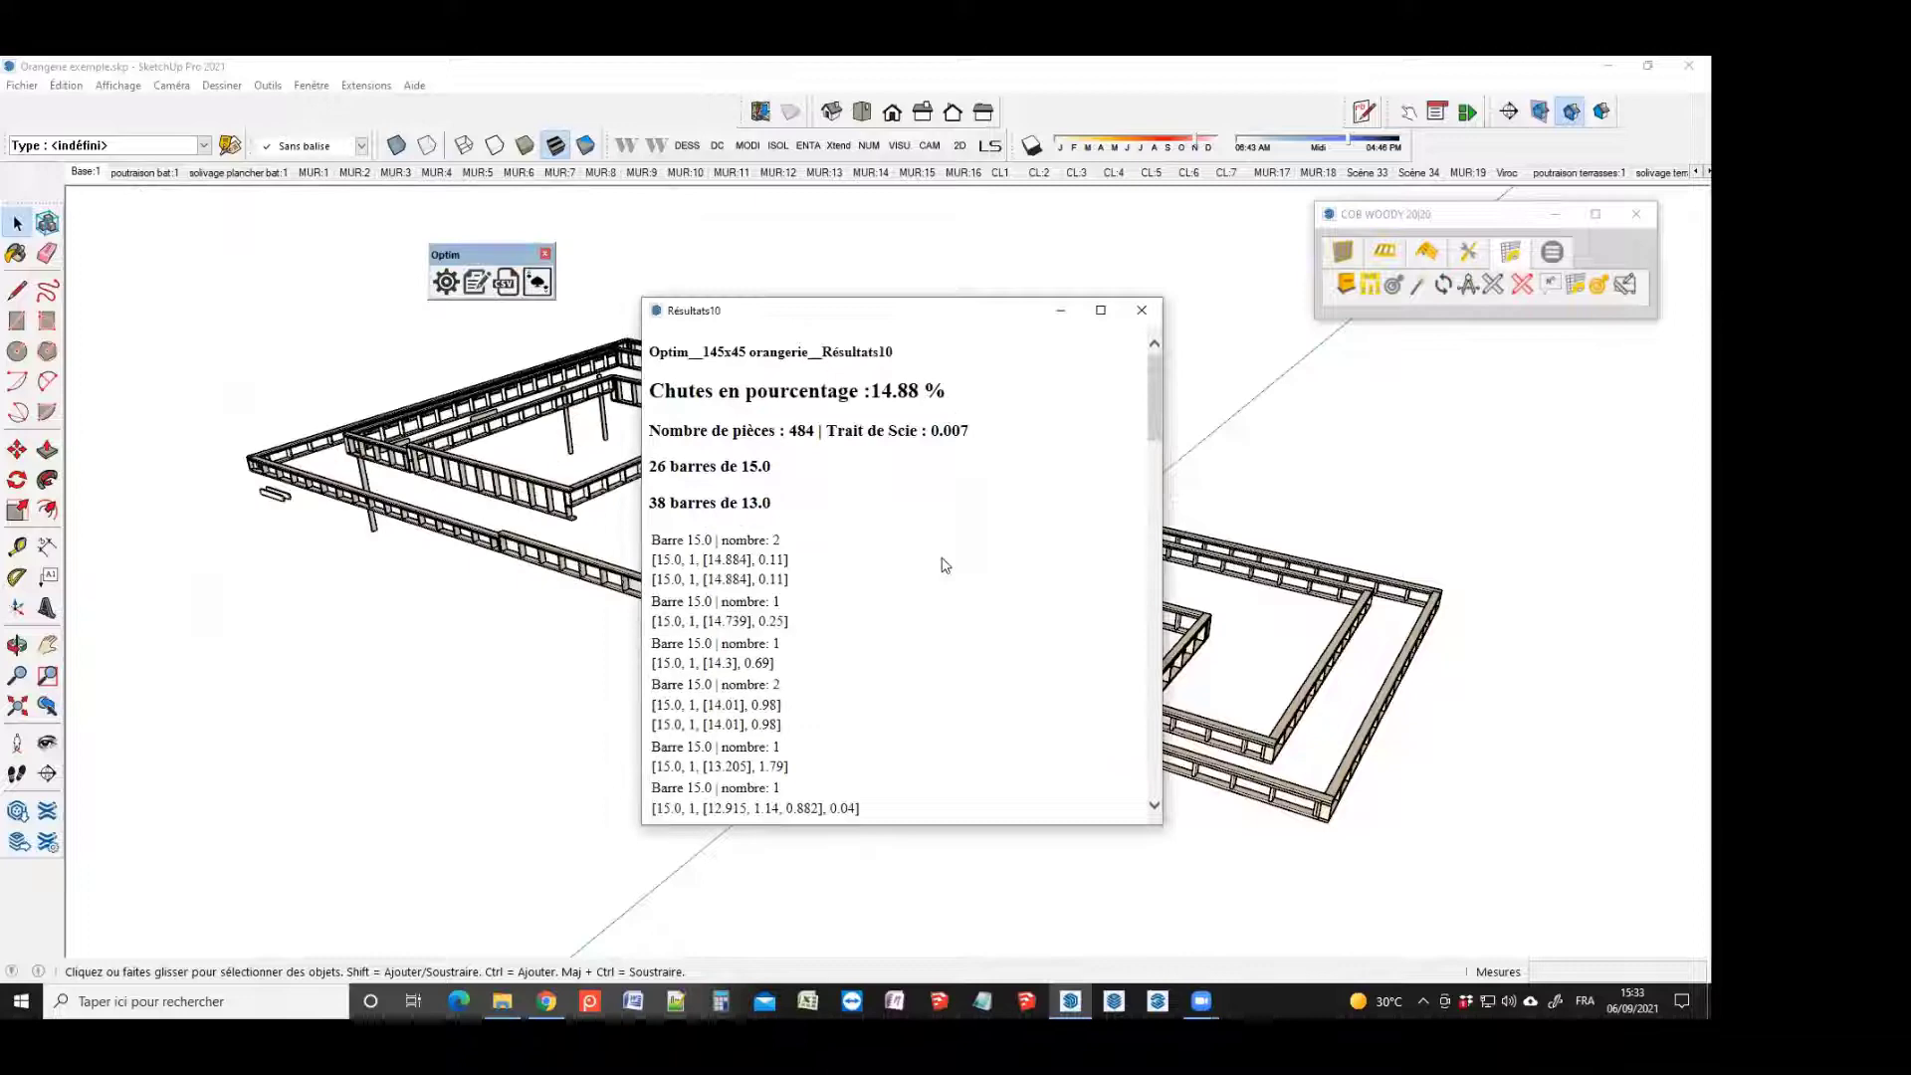
scroll(944, 556, "down", 10)
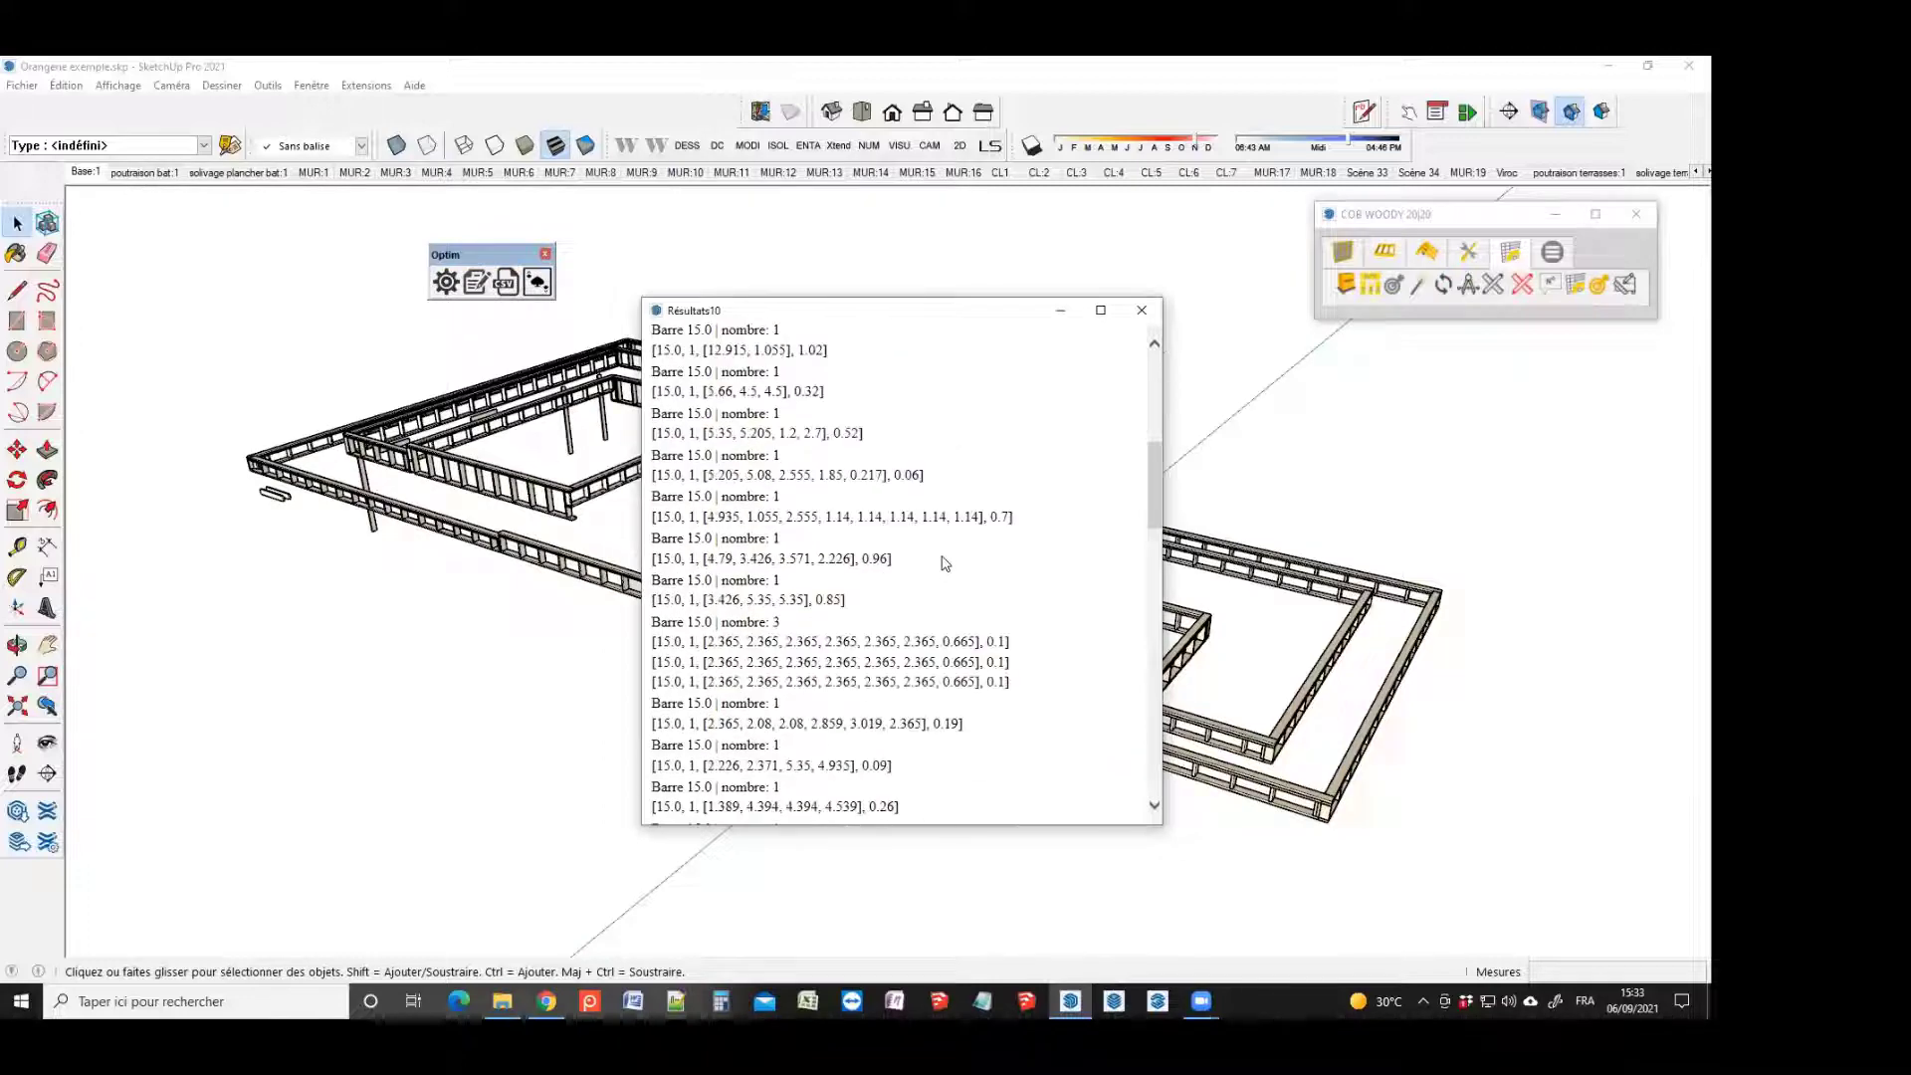
scroll(944, 555, "down", 15)
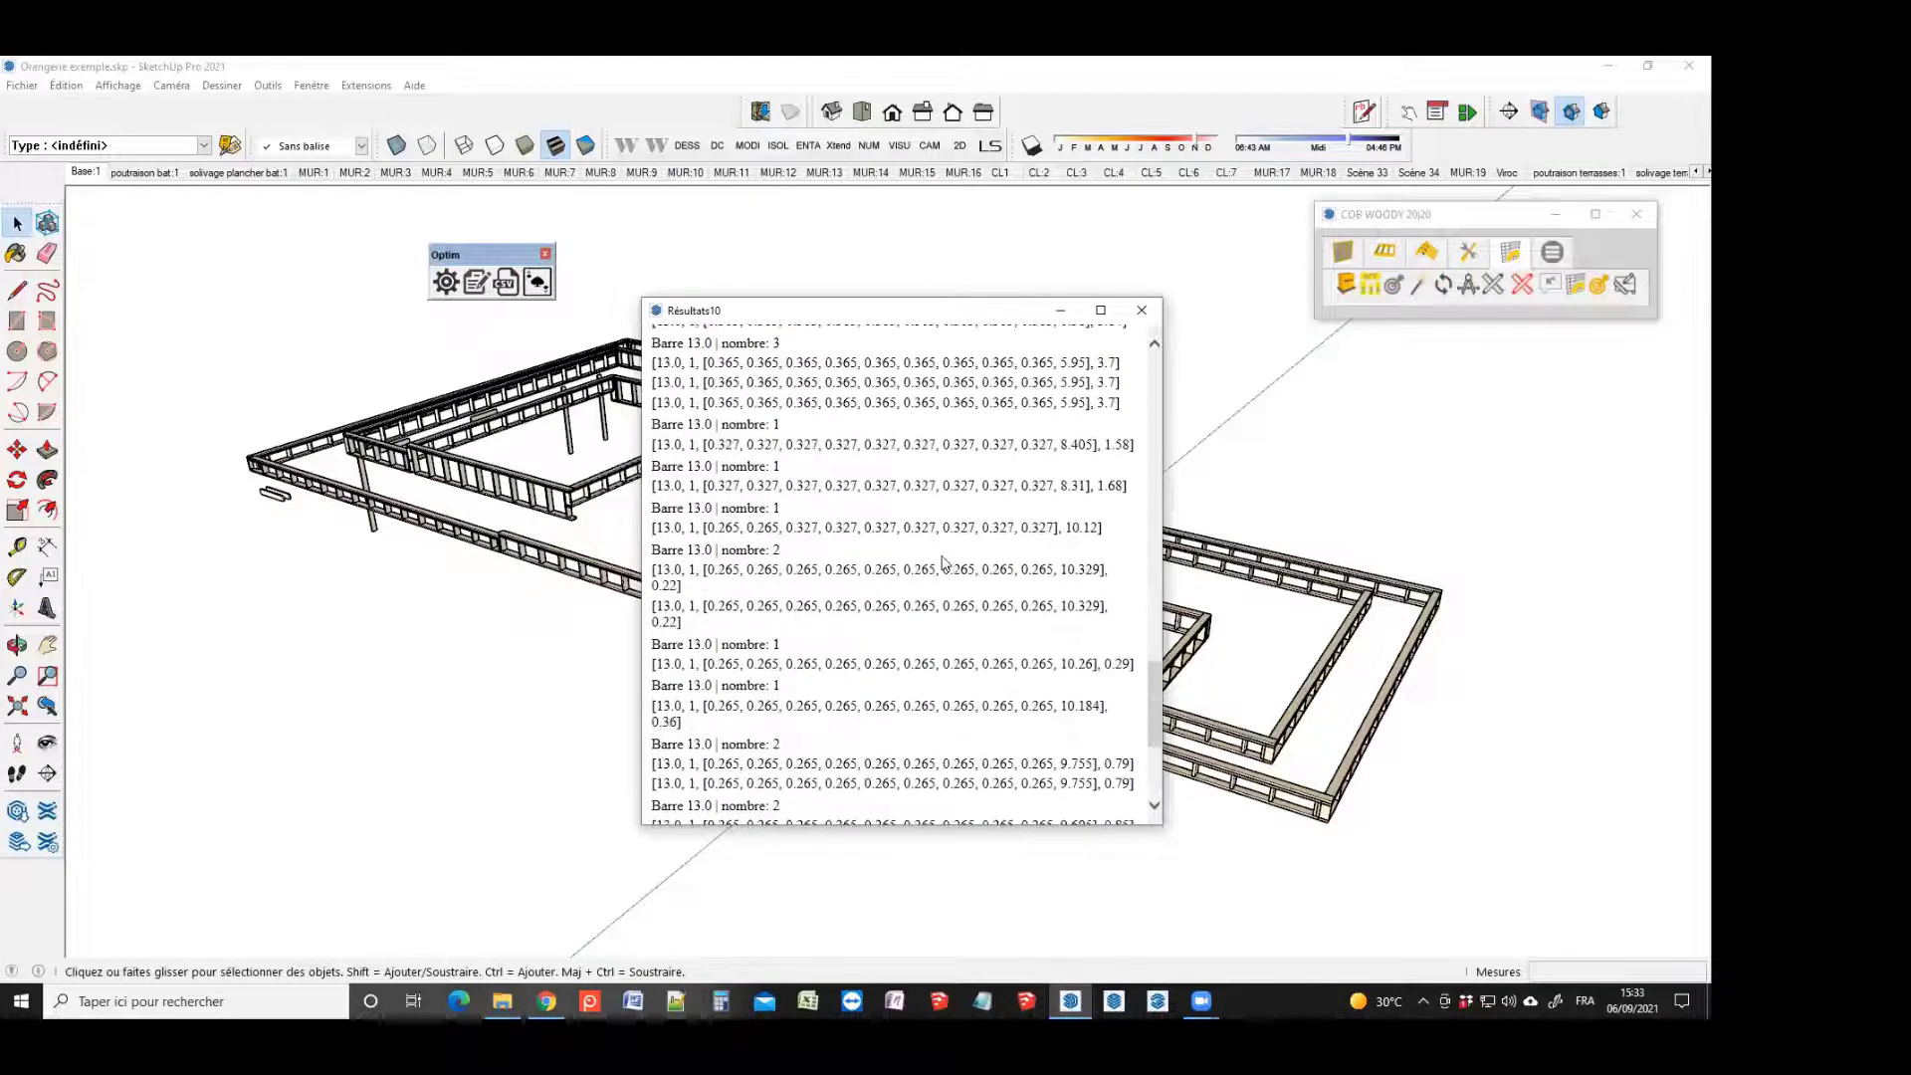
scroll(944, 556, "down", 1)
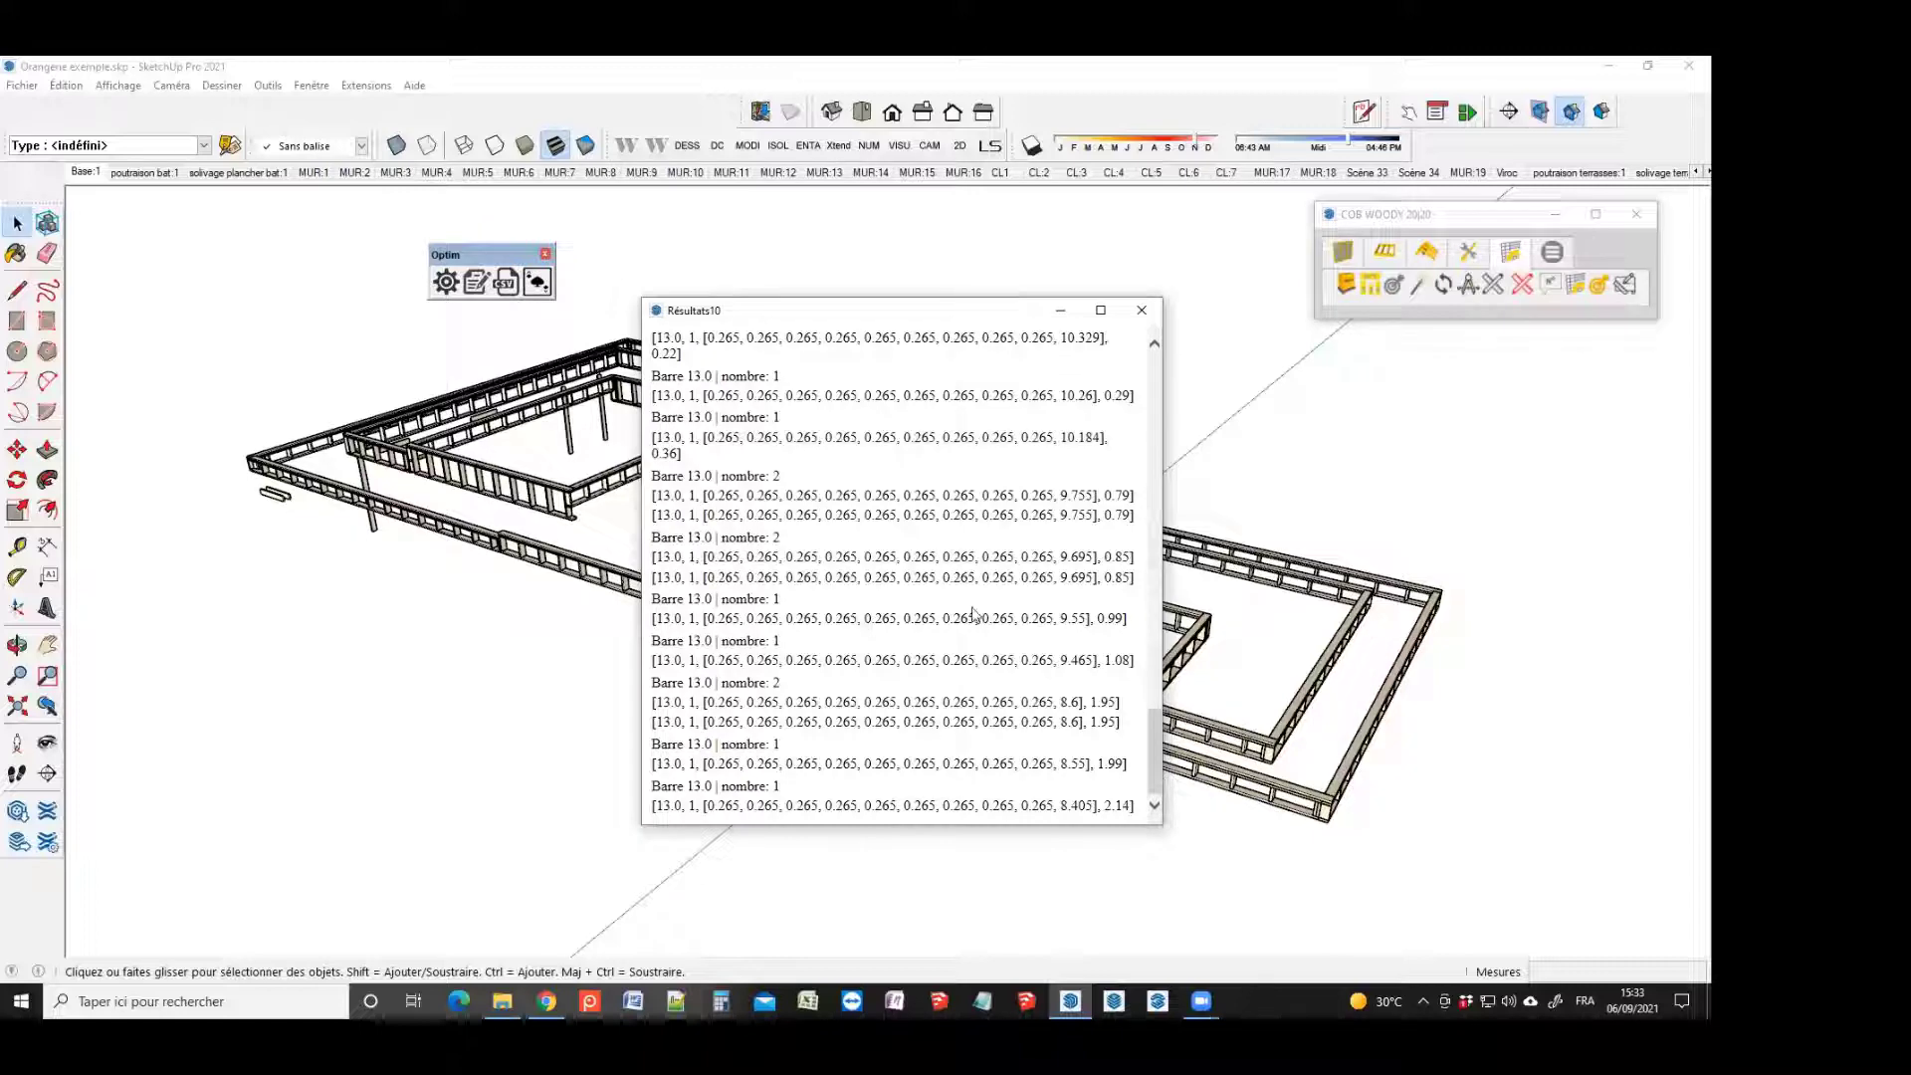
scroll(974, 611, "up", 8)
scroll(974, 609, "up", 4)
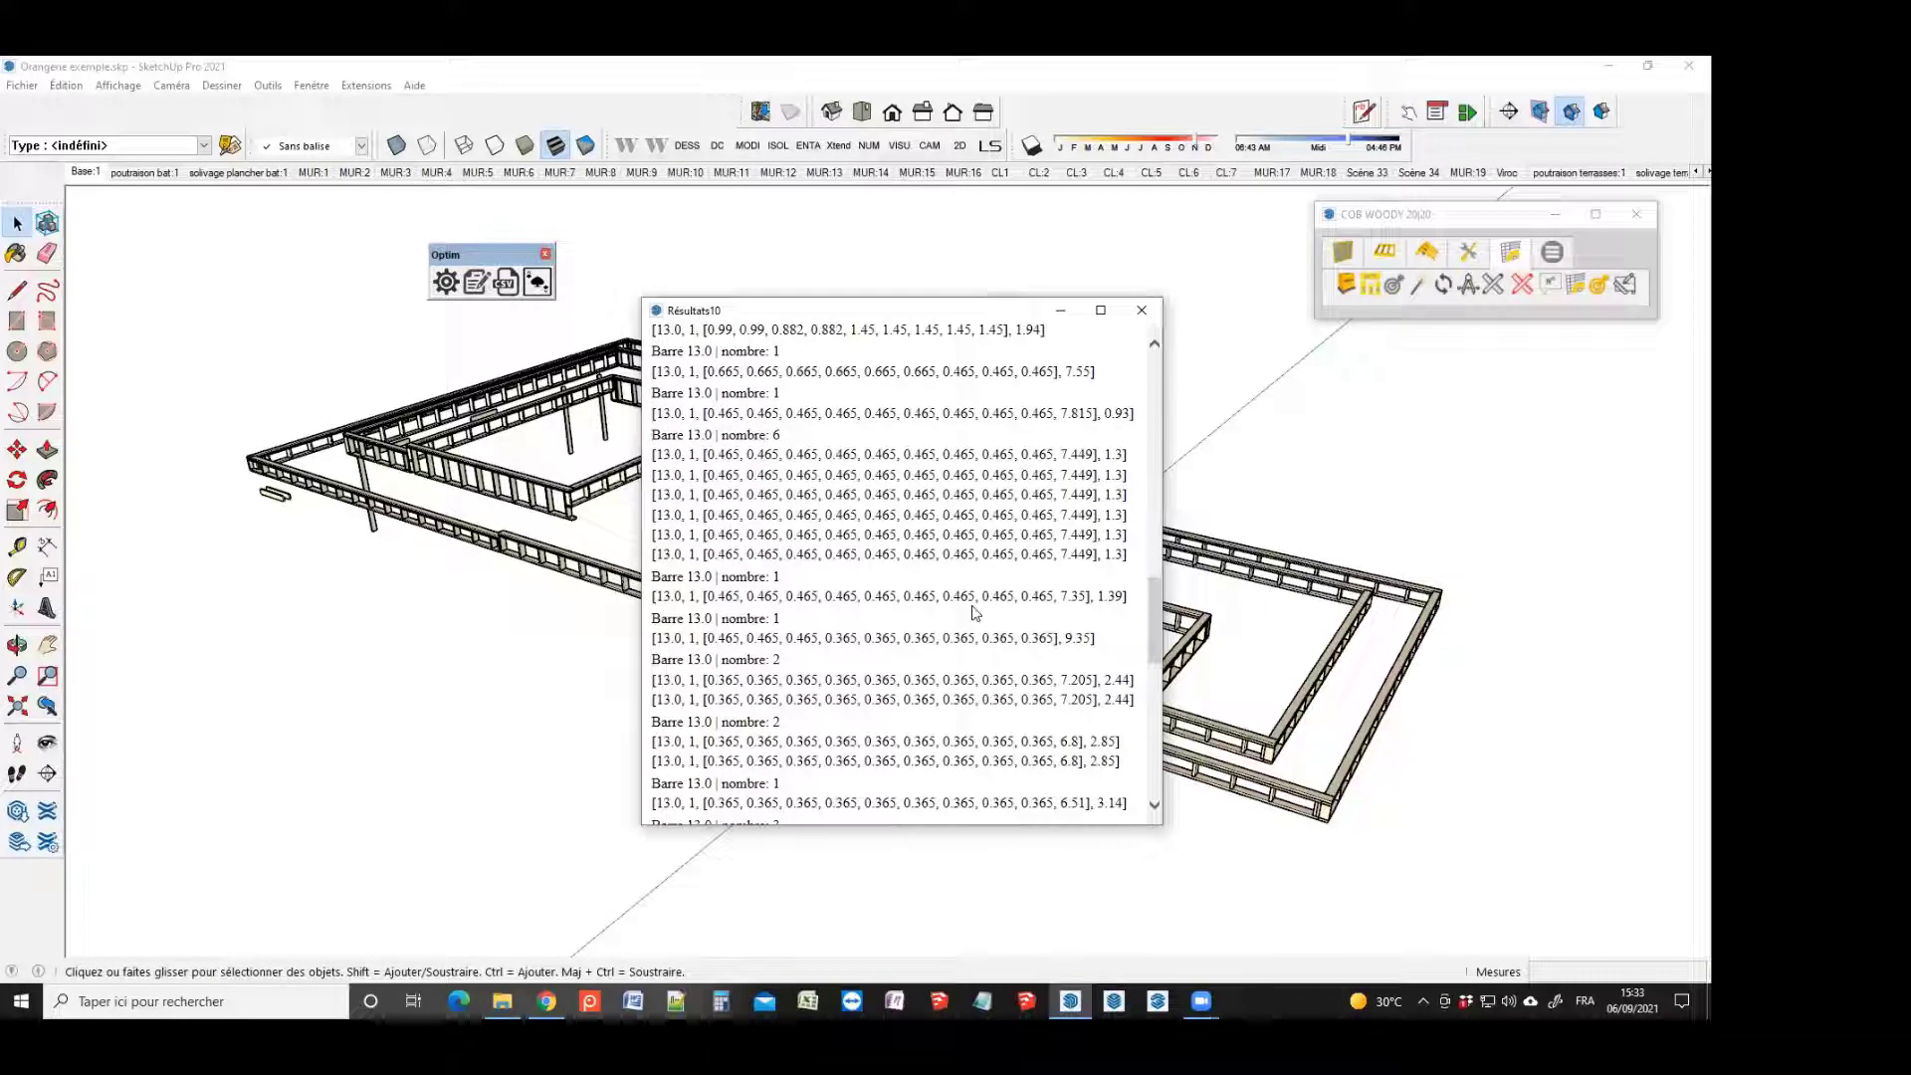
left_click(1142, 309)
Add a 12 m bar to the available lengths in the Optim parameters, giving 13.0,15.0,12
left_click(445, 282)
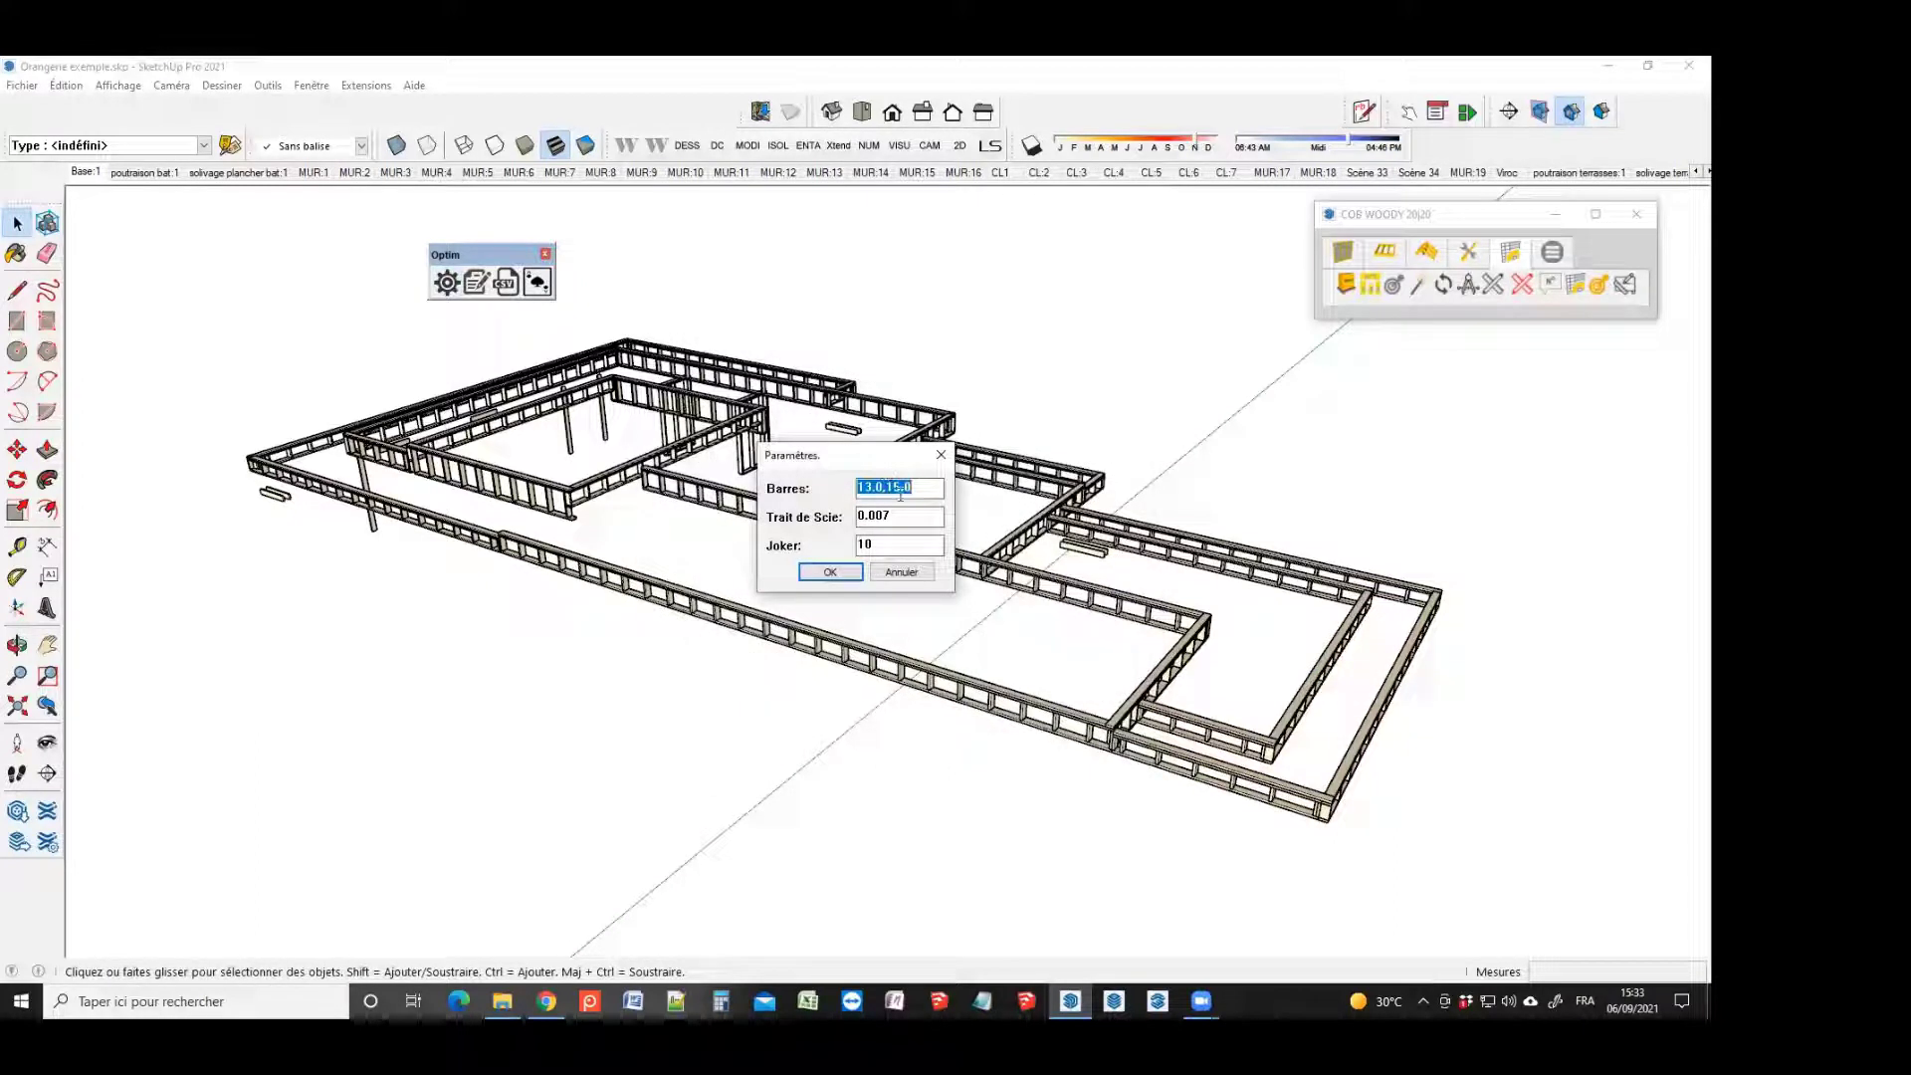
left_click(914, 487)
left_click(835, 573)
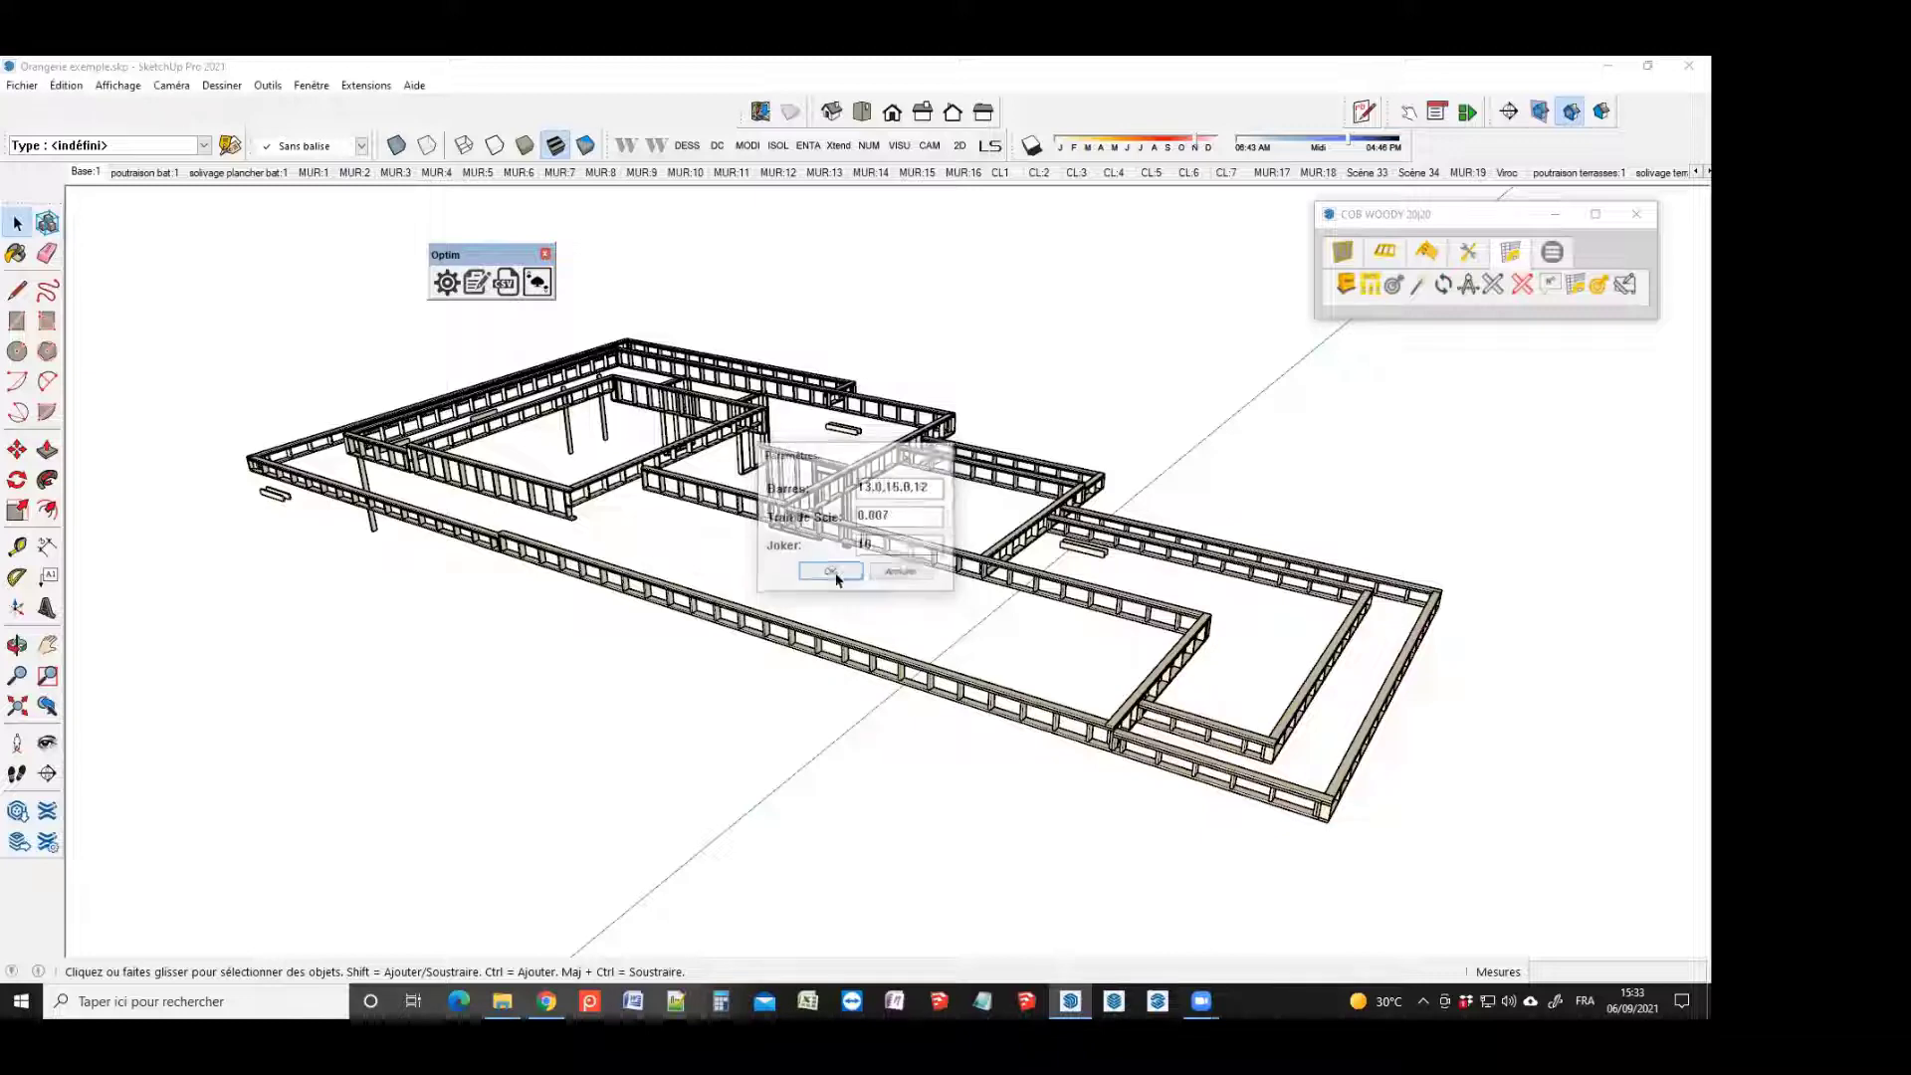
Optimise "FT__145x45 orangerie.csv" with the three bar lengths, save it as Résultats11, review the offcut percentage and close the report
left_click(505, 283)
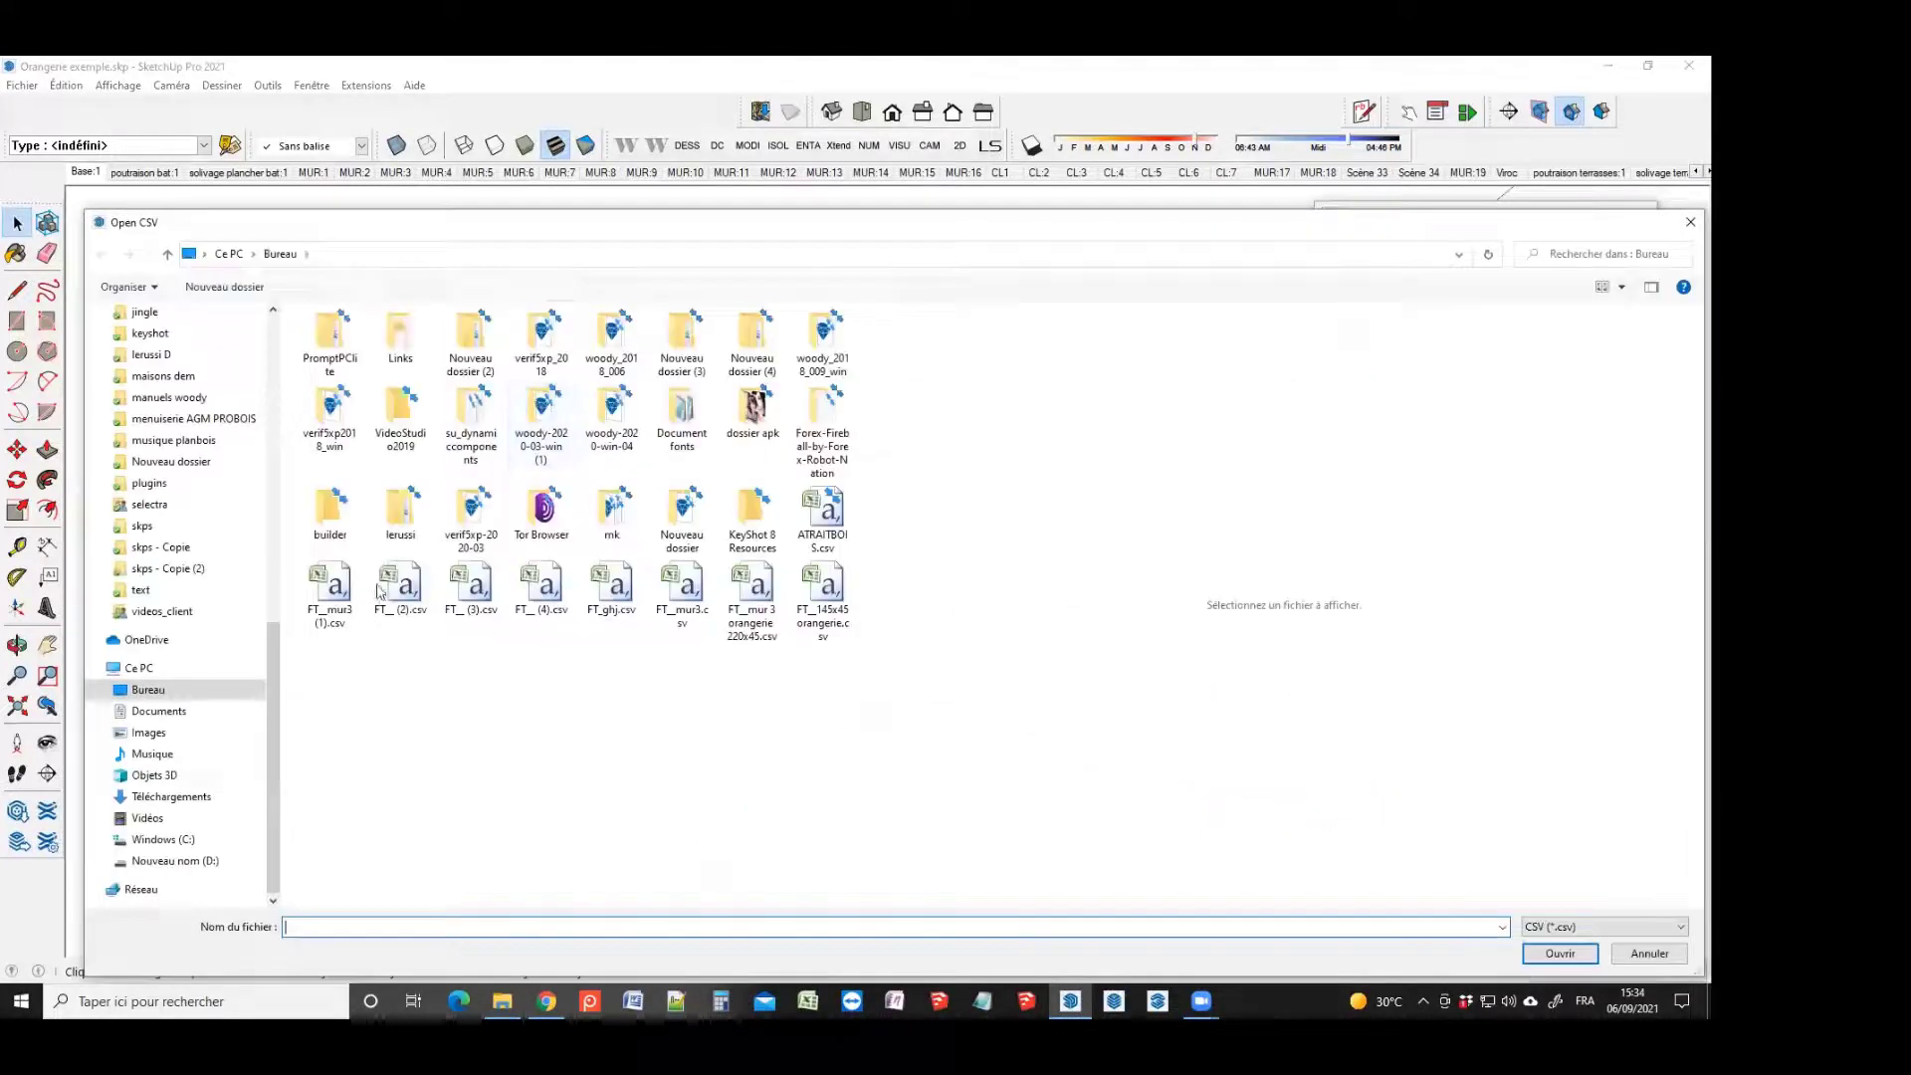
left_click(823, 587)
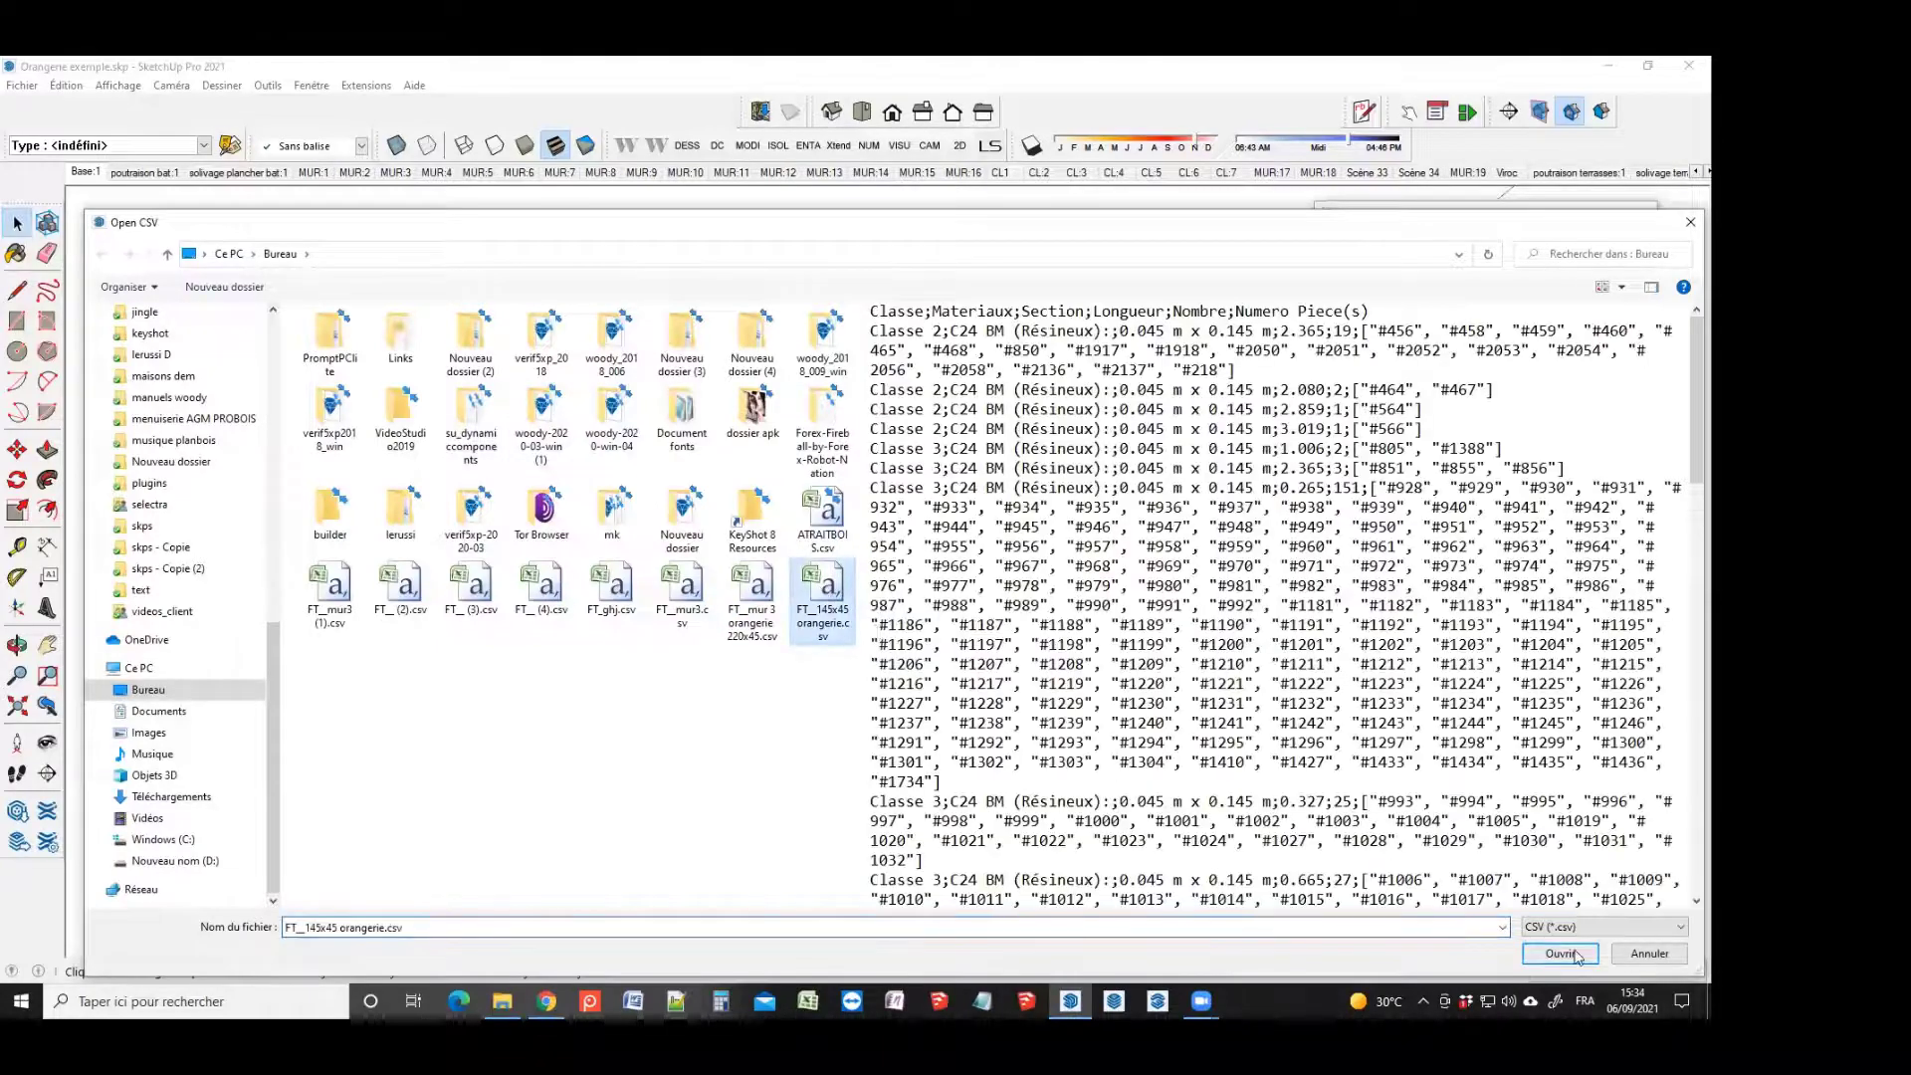
double_click(811, 564)
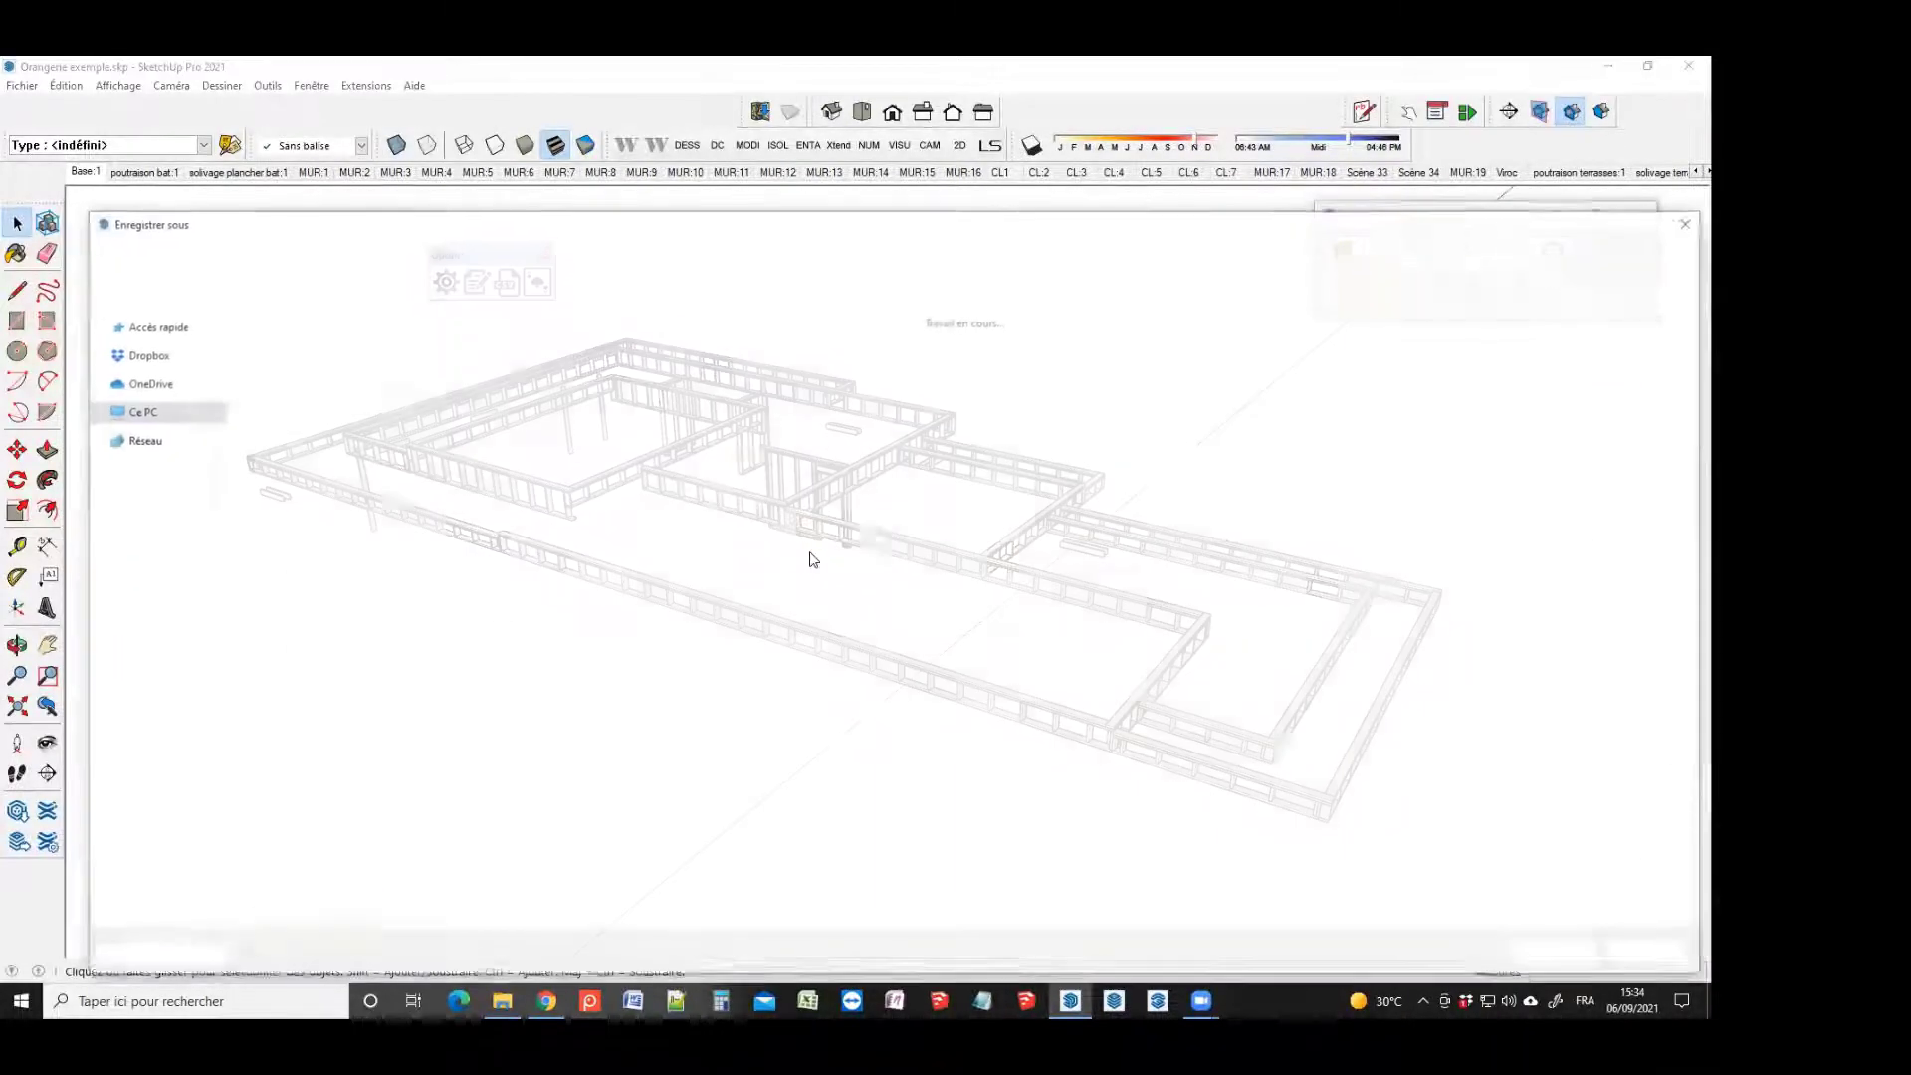
left_click(1653, 958)
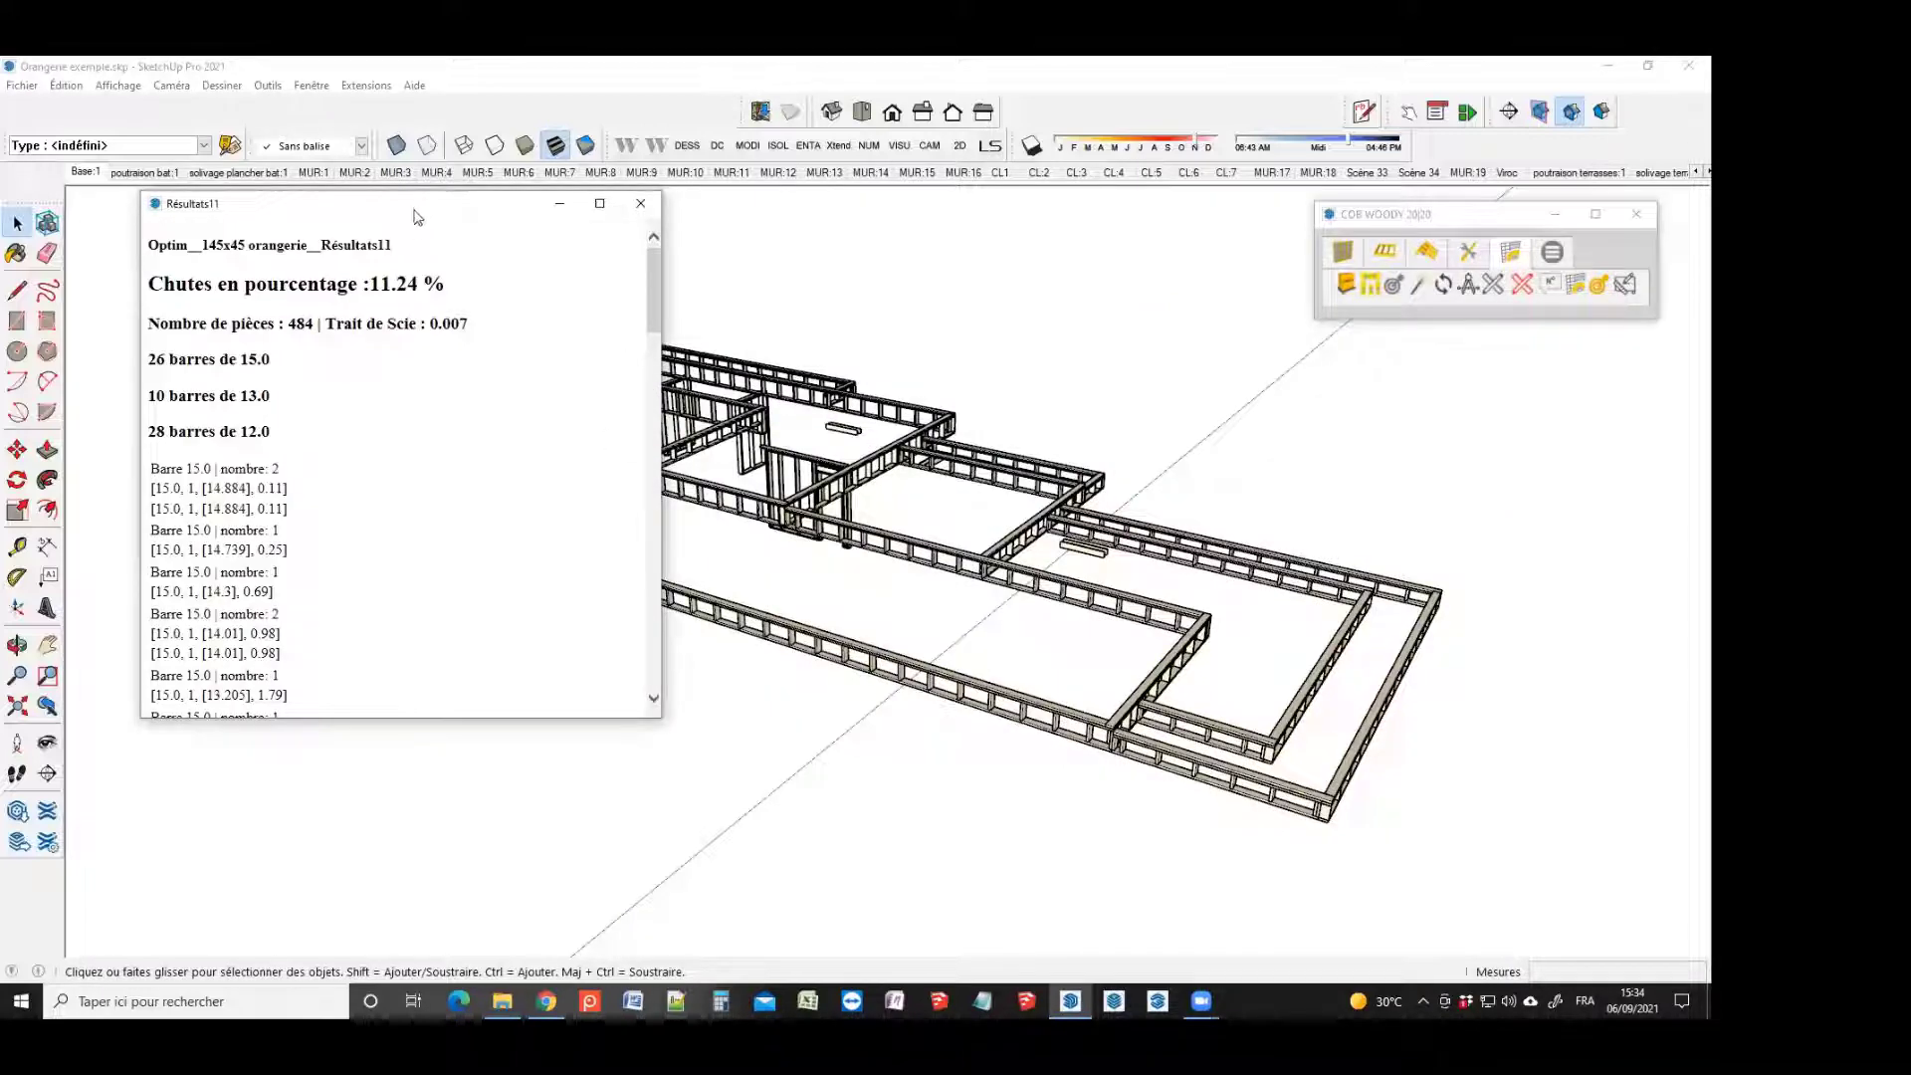
left_click_drag(444, 218, 936, 280)
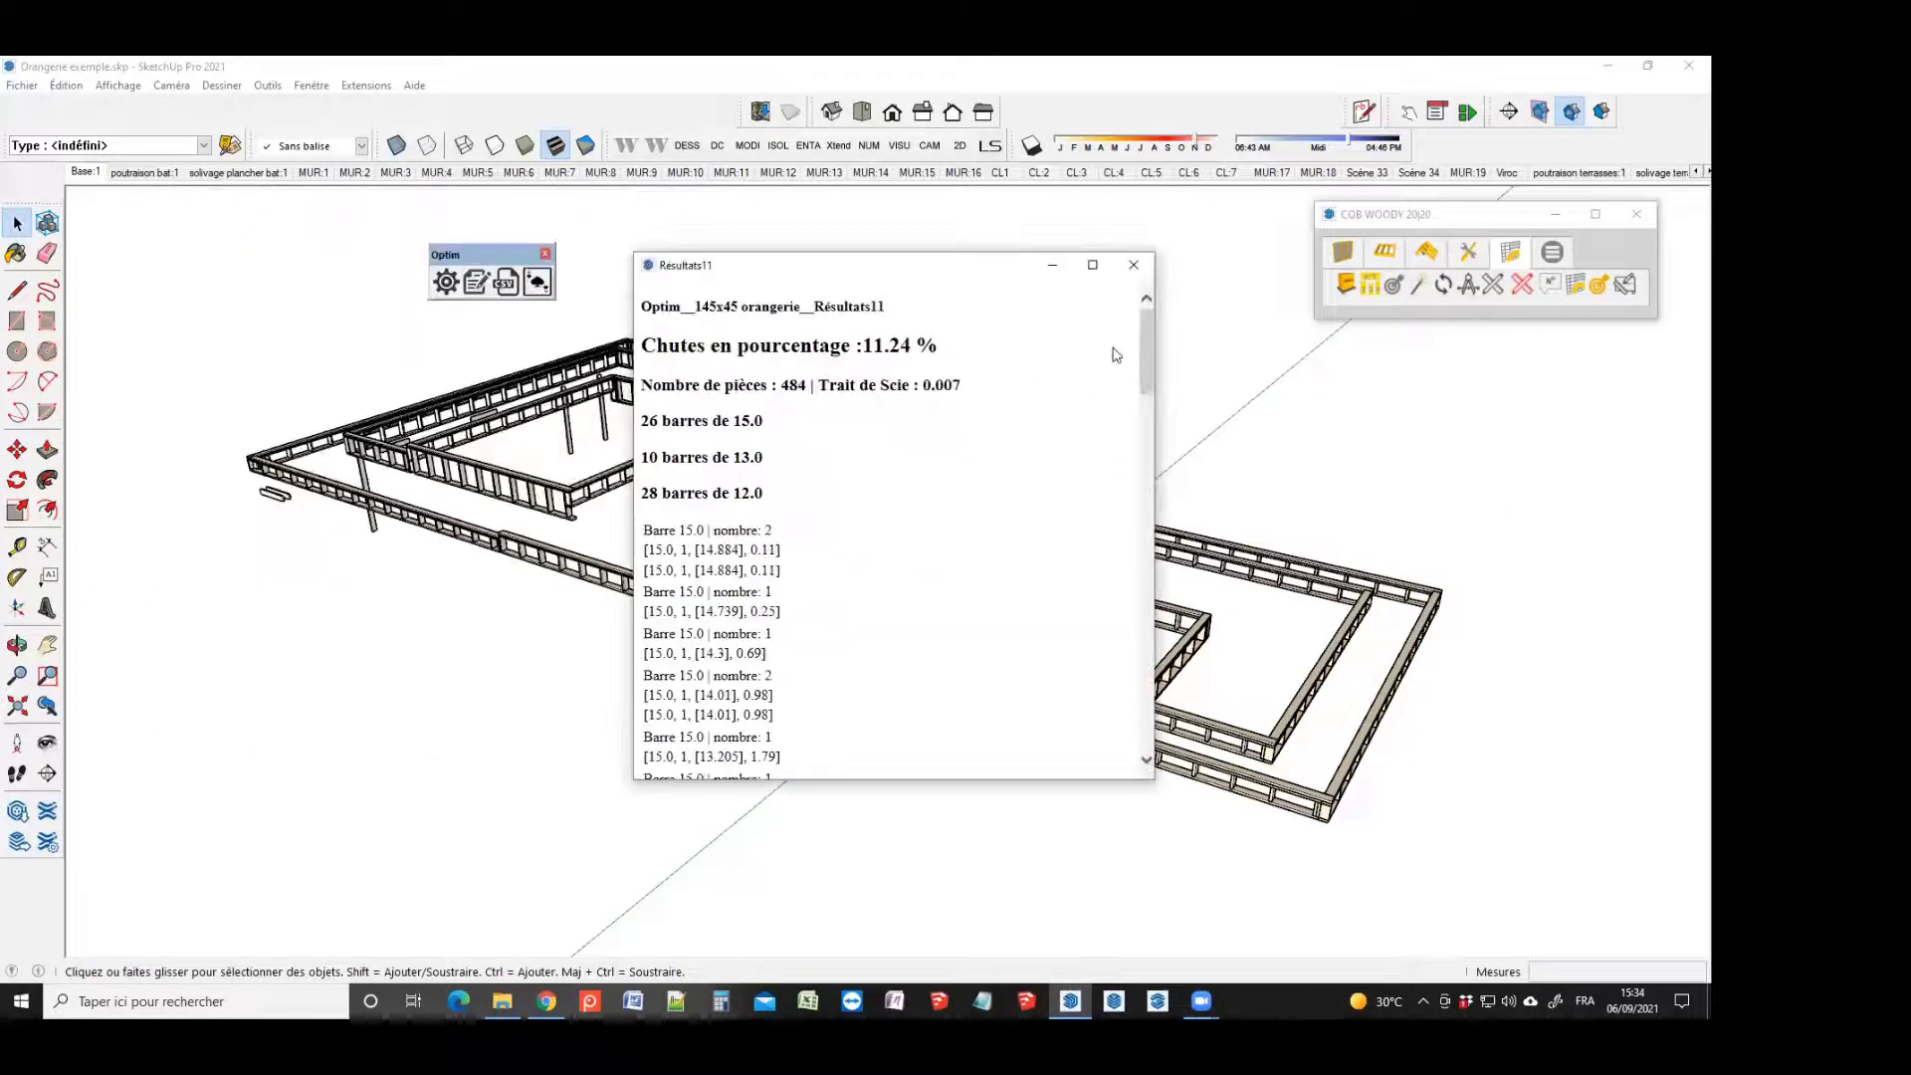
mouse_move(1141, 332)
left_mouse_down()
mouse_move(1154, 732)
mouse_move(1165, 326)
left_mouse_up()
left_click_drag(908, 345, 862, 343)
left_click(1138, 265)
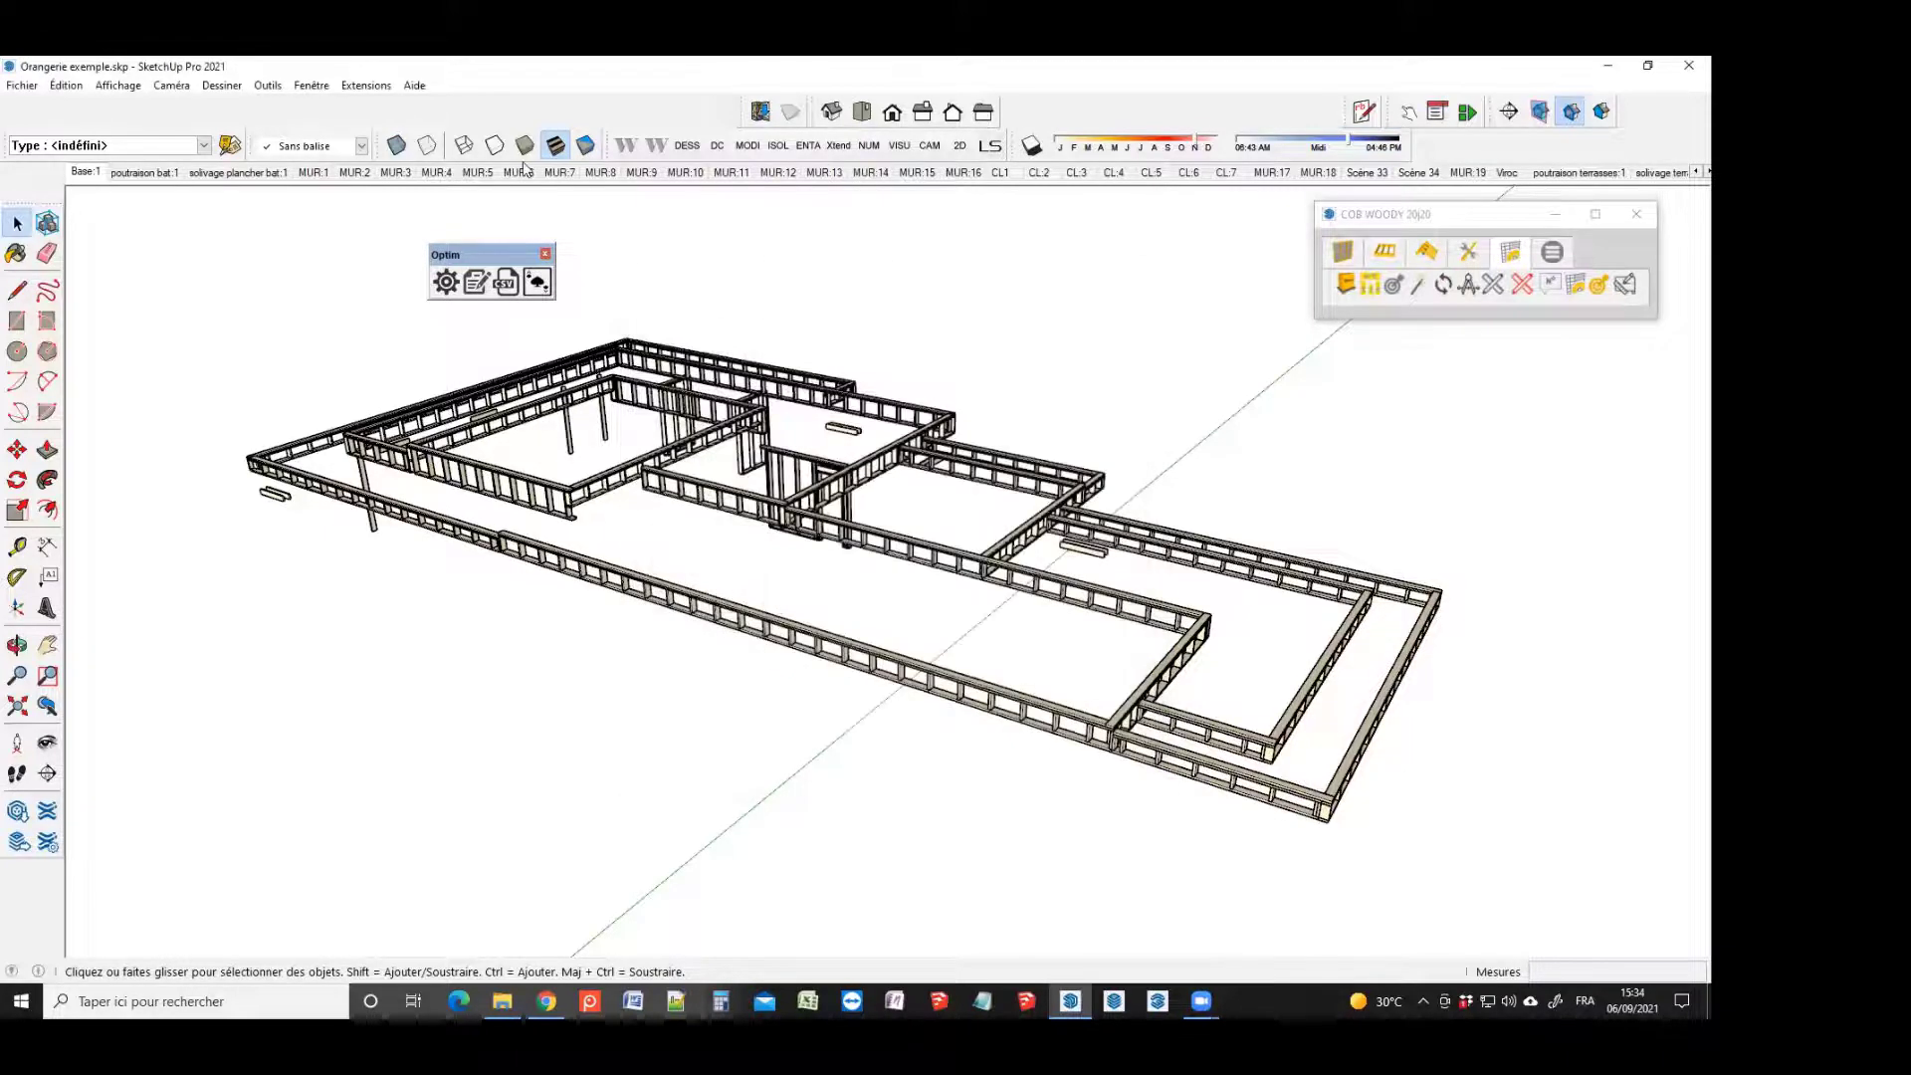
Activate the Joker and set its value to 3 in the Optim parameters
left_click(538, 283)
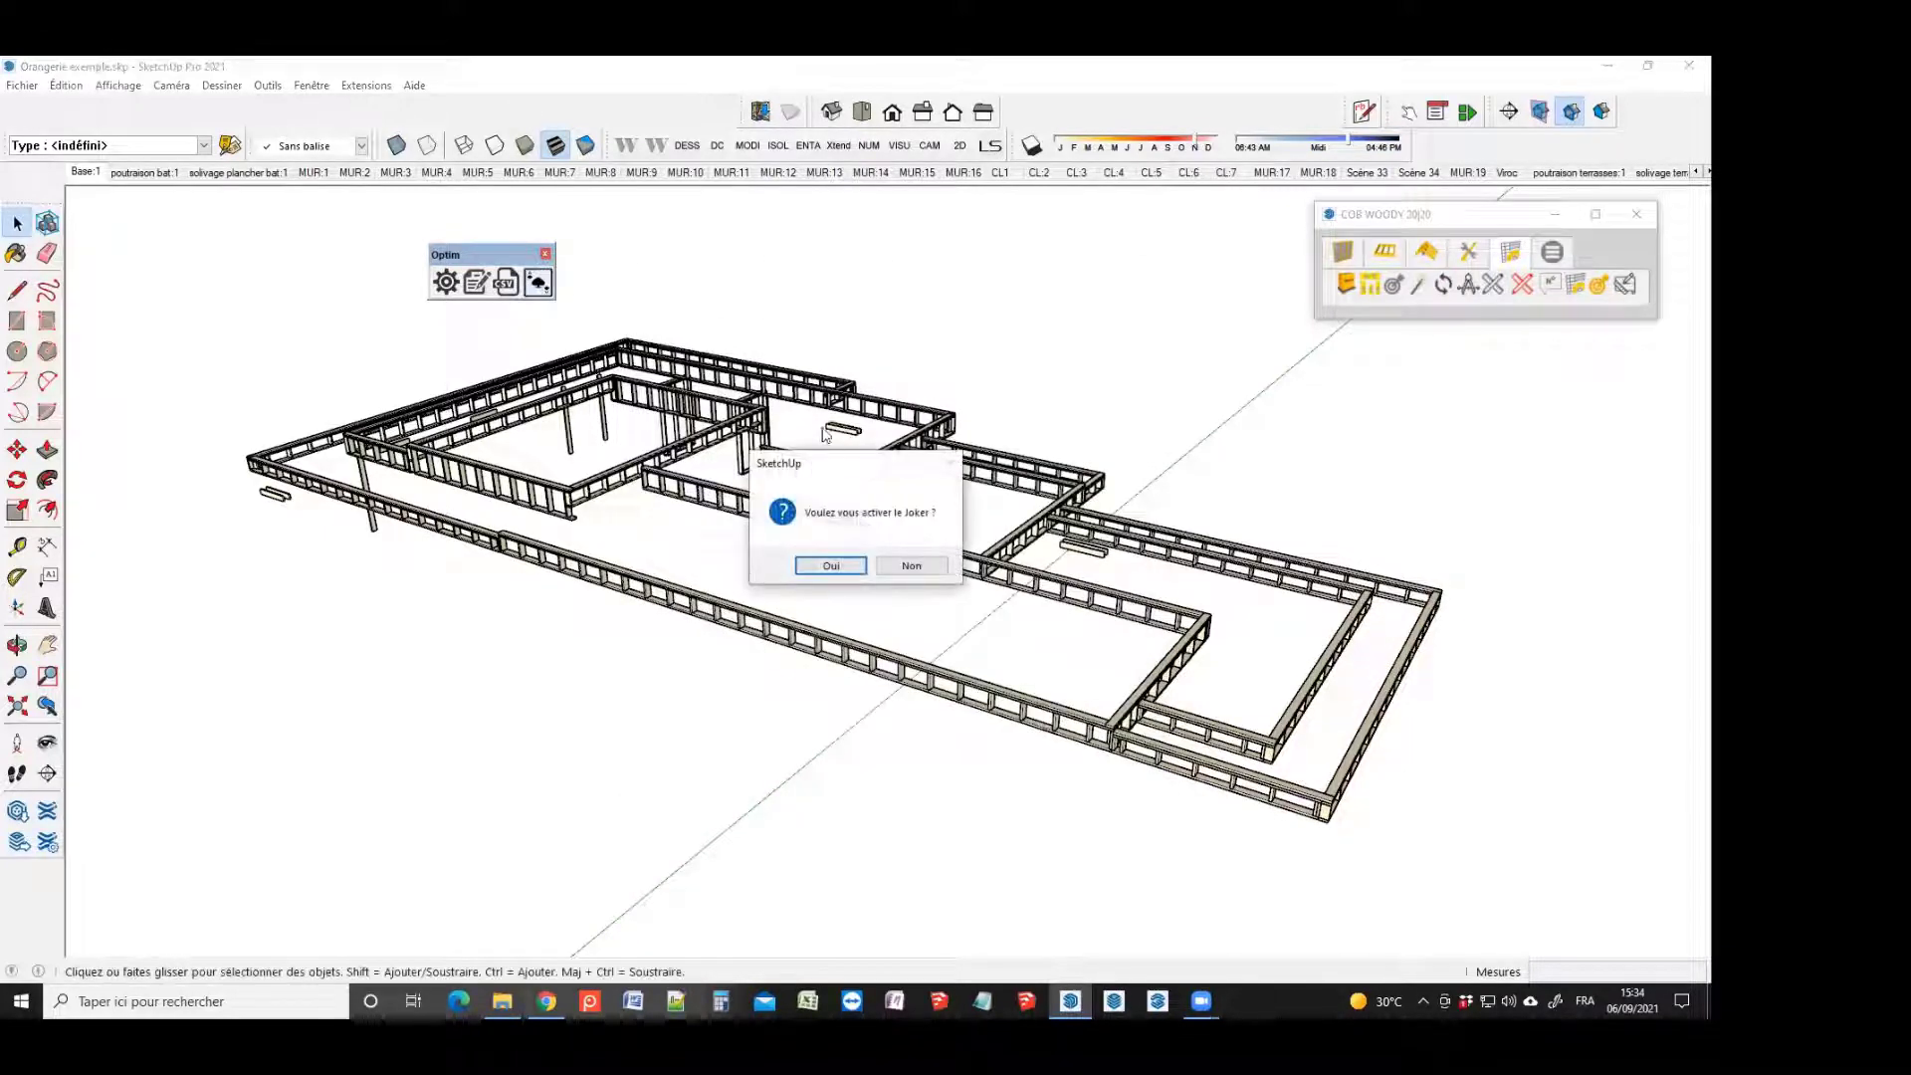
left_click(831, 565)
left_click(446, 283)
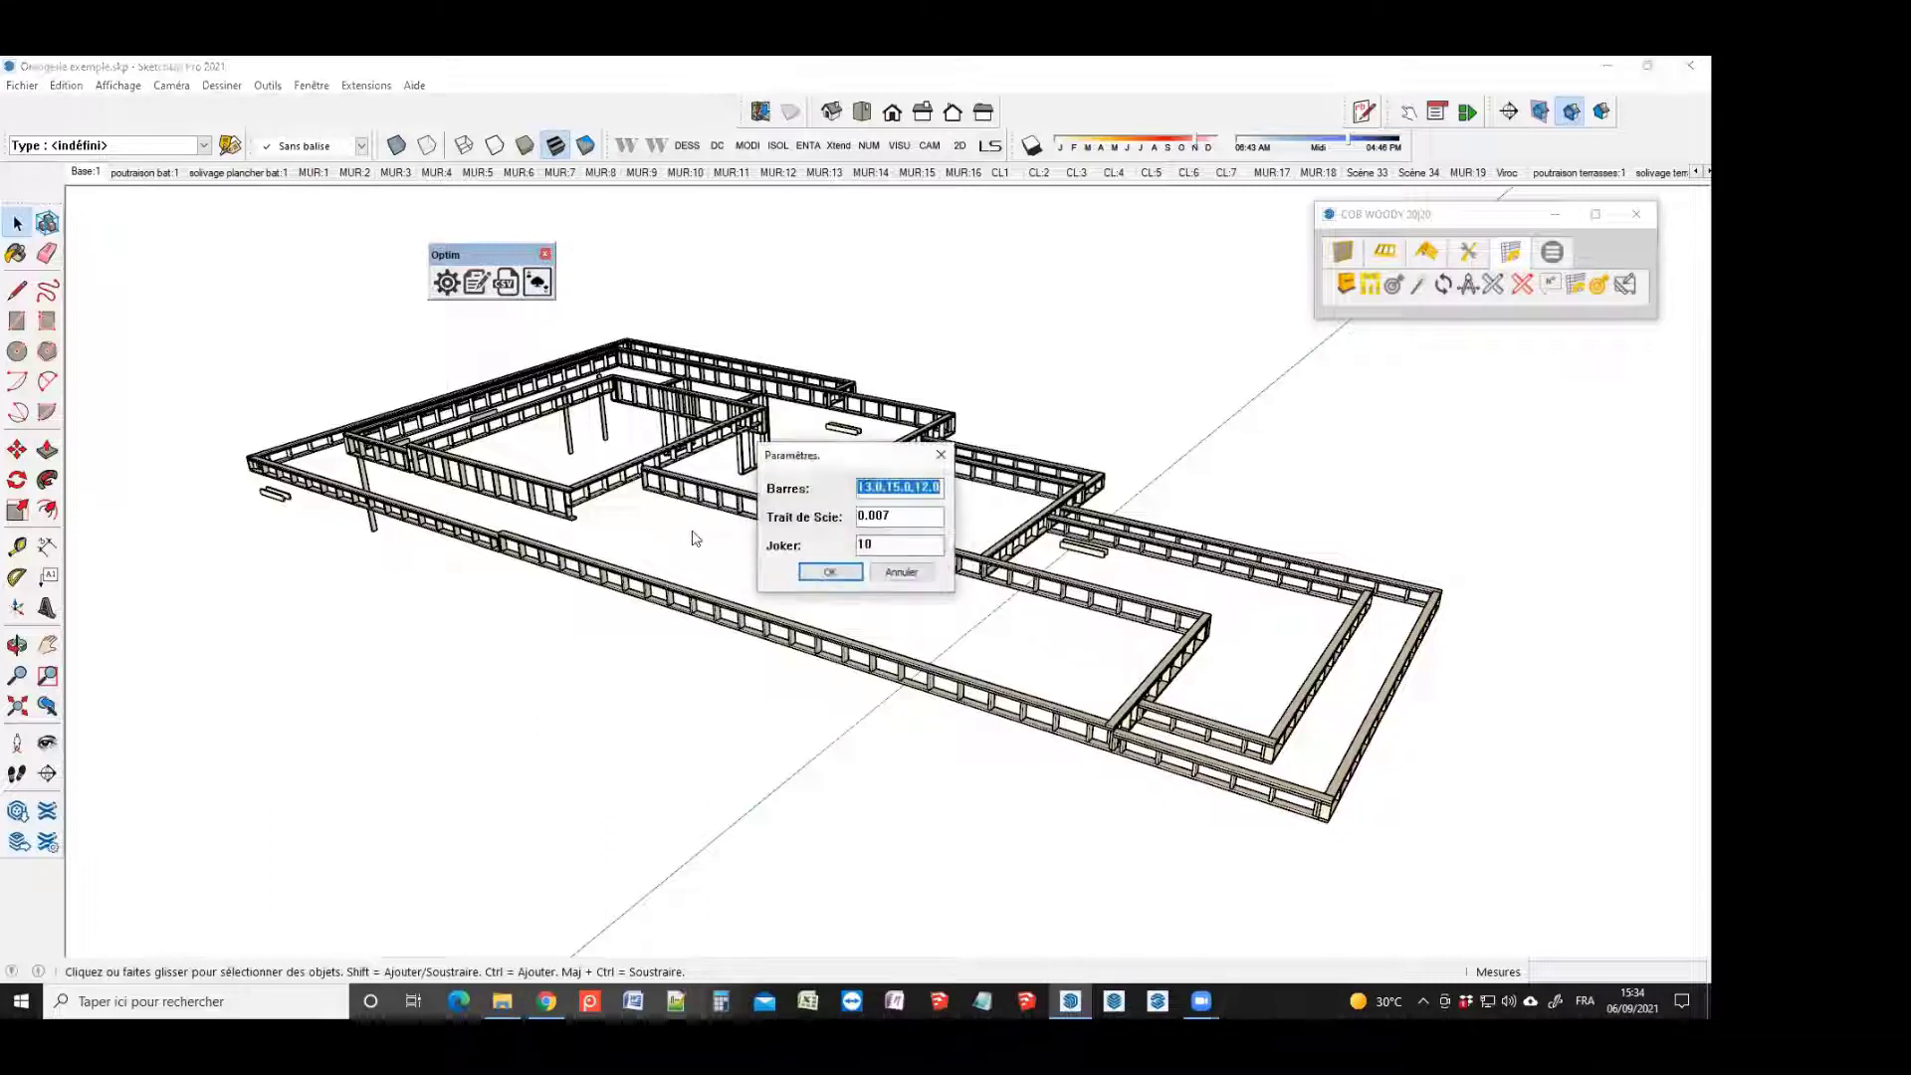
double_click(893, 543)
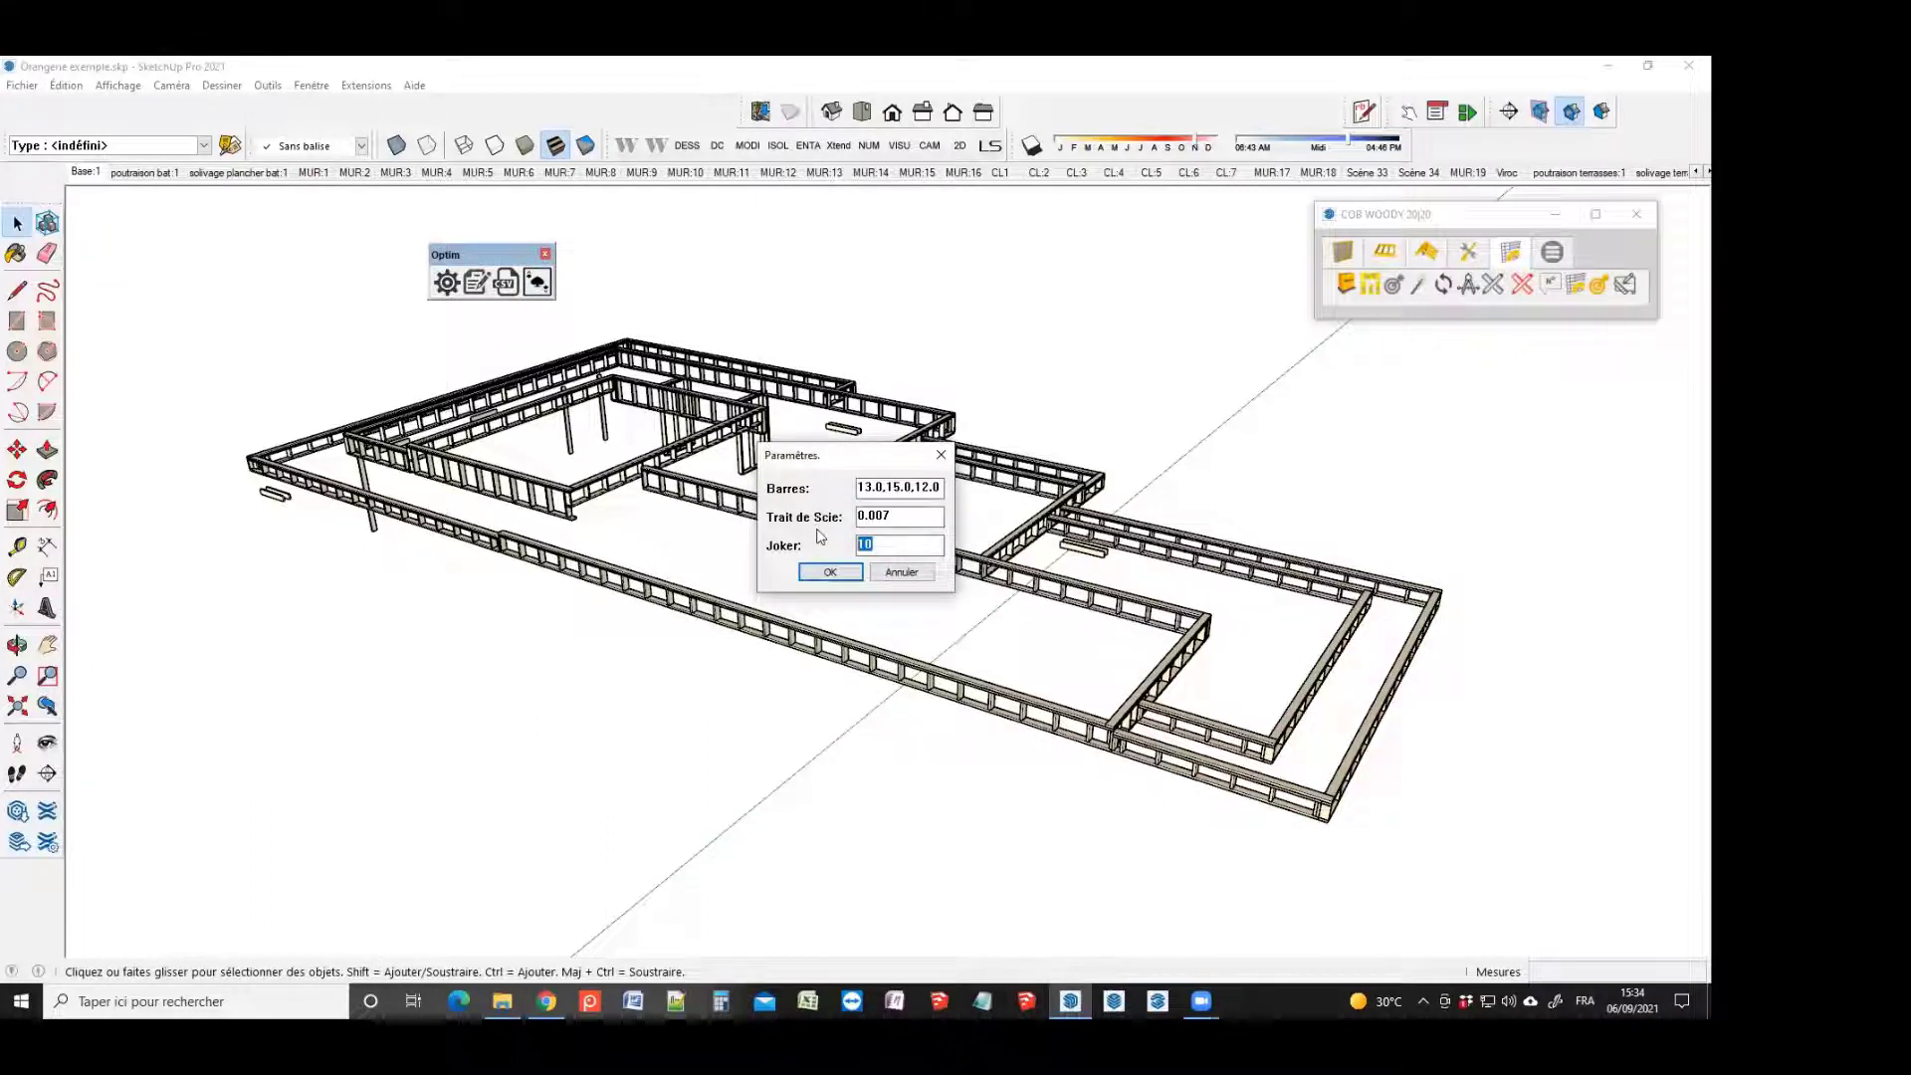
type("3")
left_click(828, 572)
Deactivate the Joker and optimise "FT__145x45 orangerie.csv" with the three bar lengths, without saving the result file
left_click(537, 284)
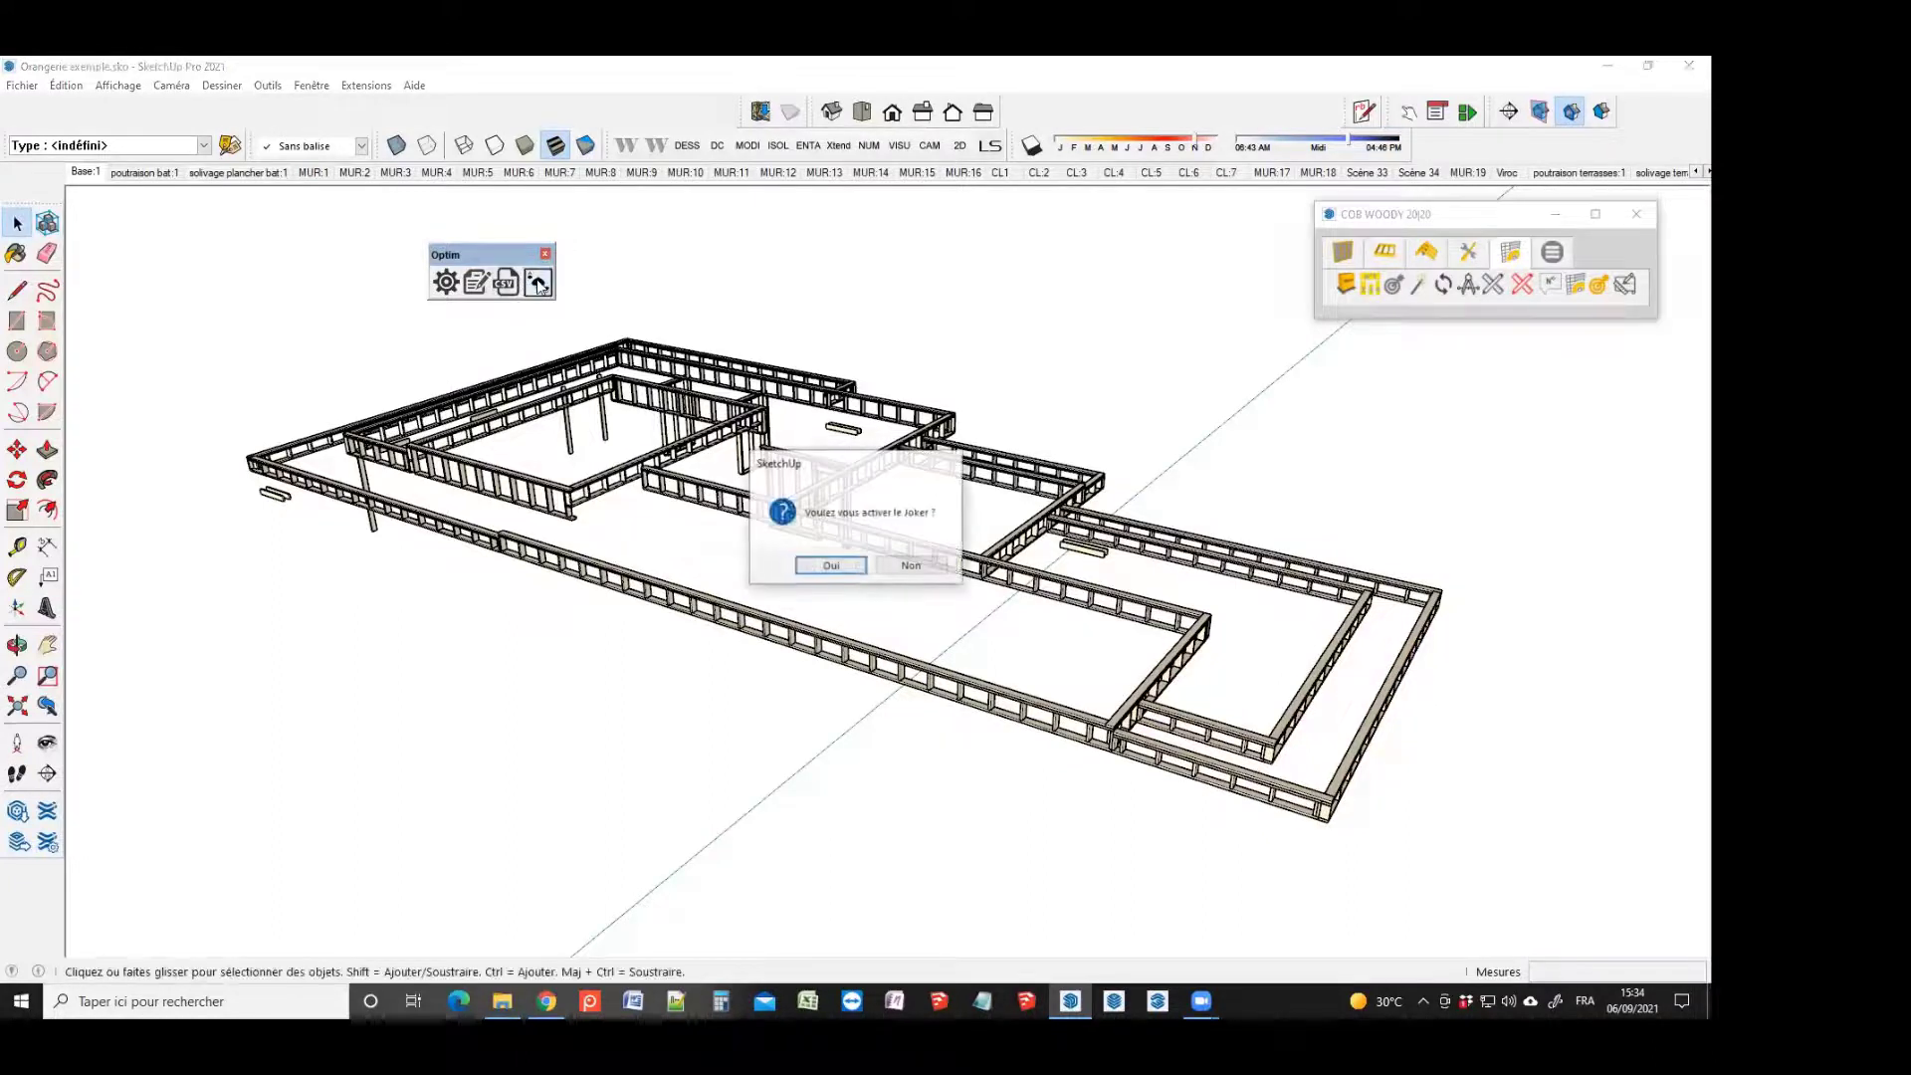
left_click(909, 567)
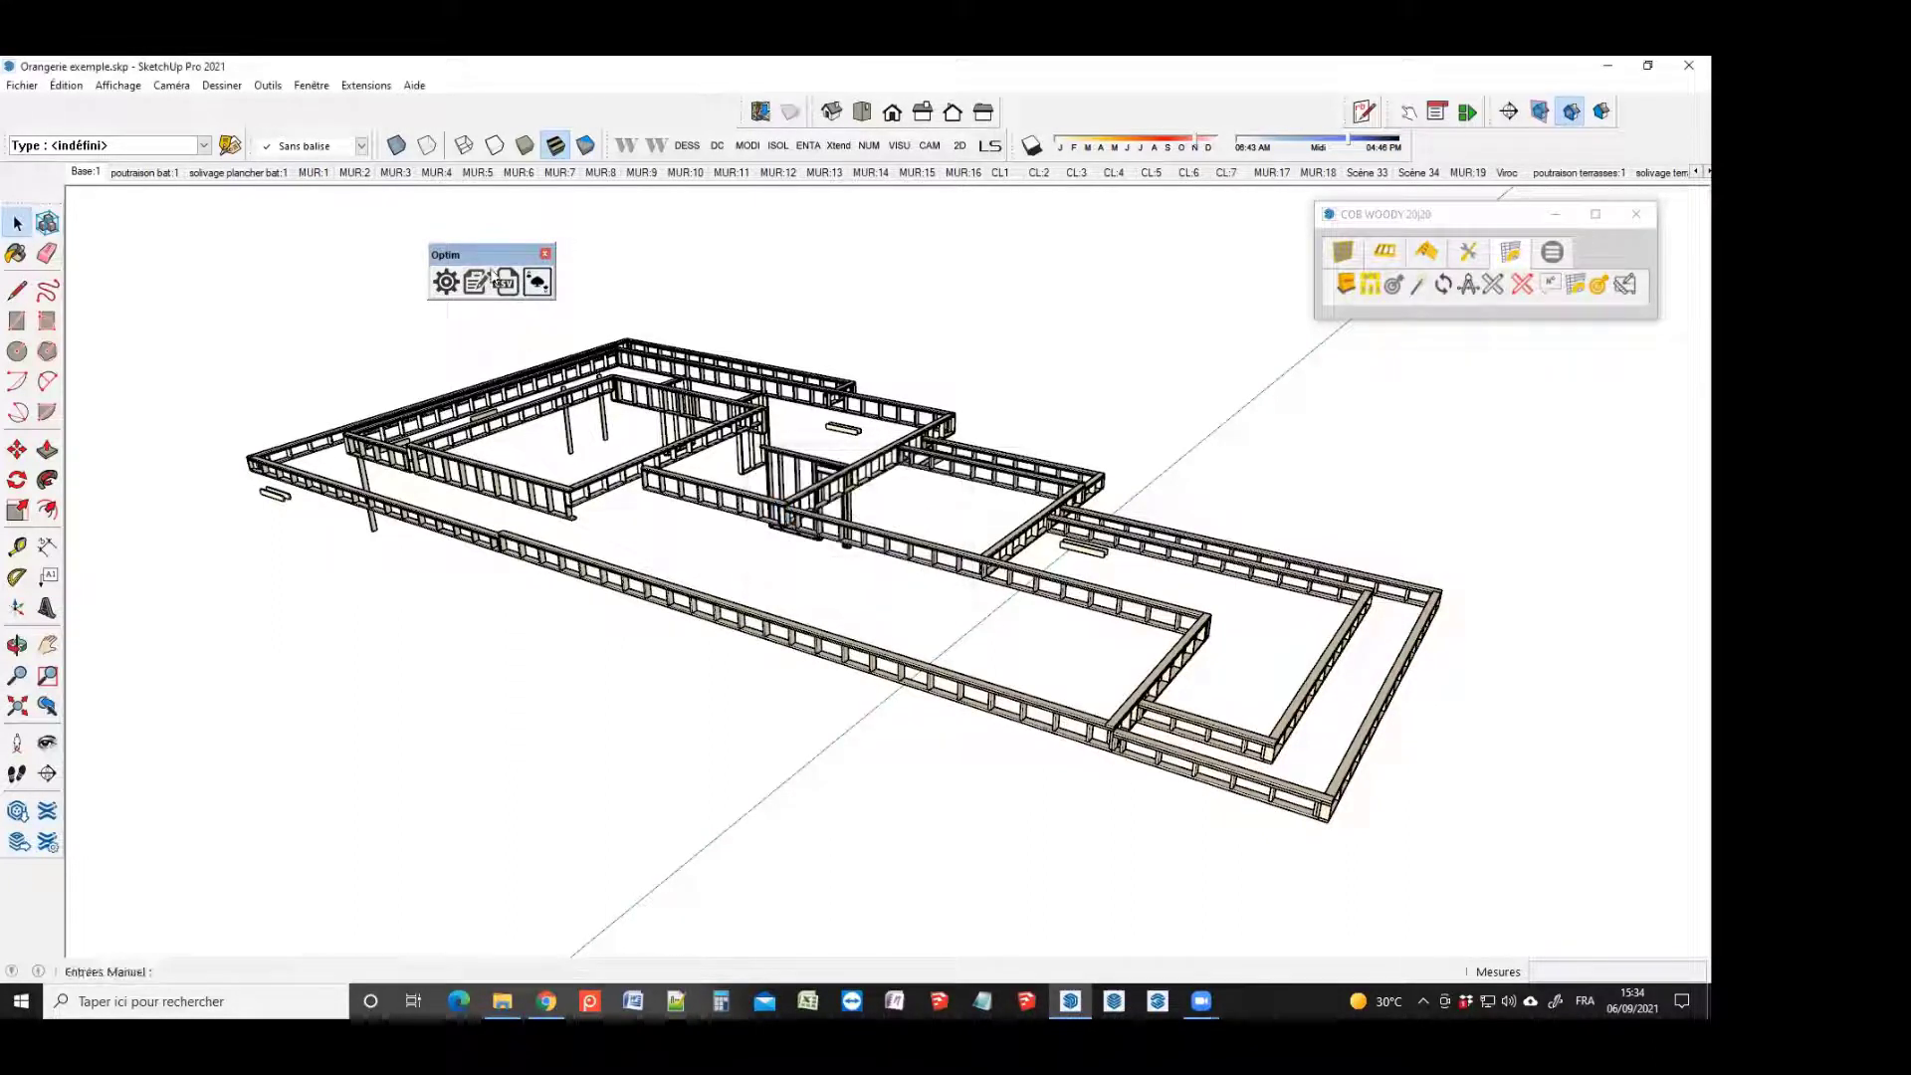
left_click(506, 283)
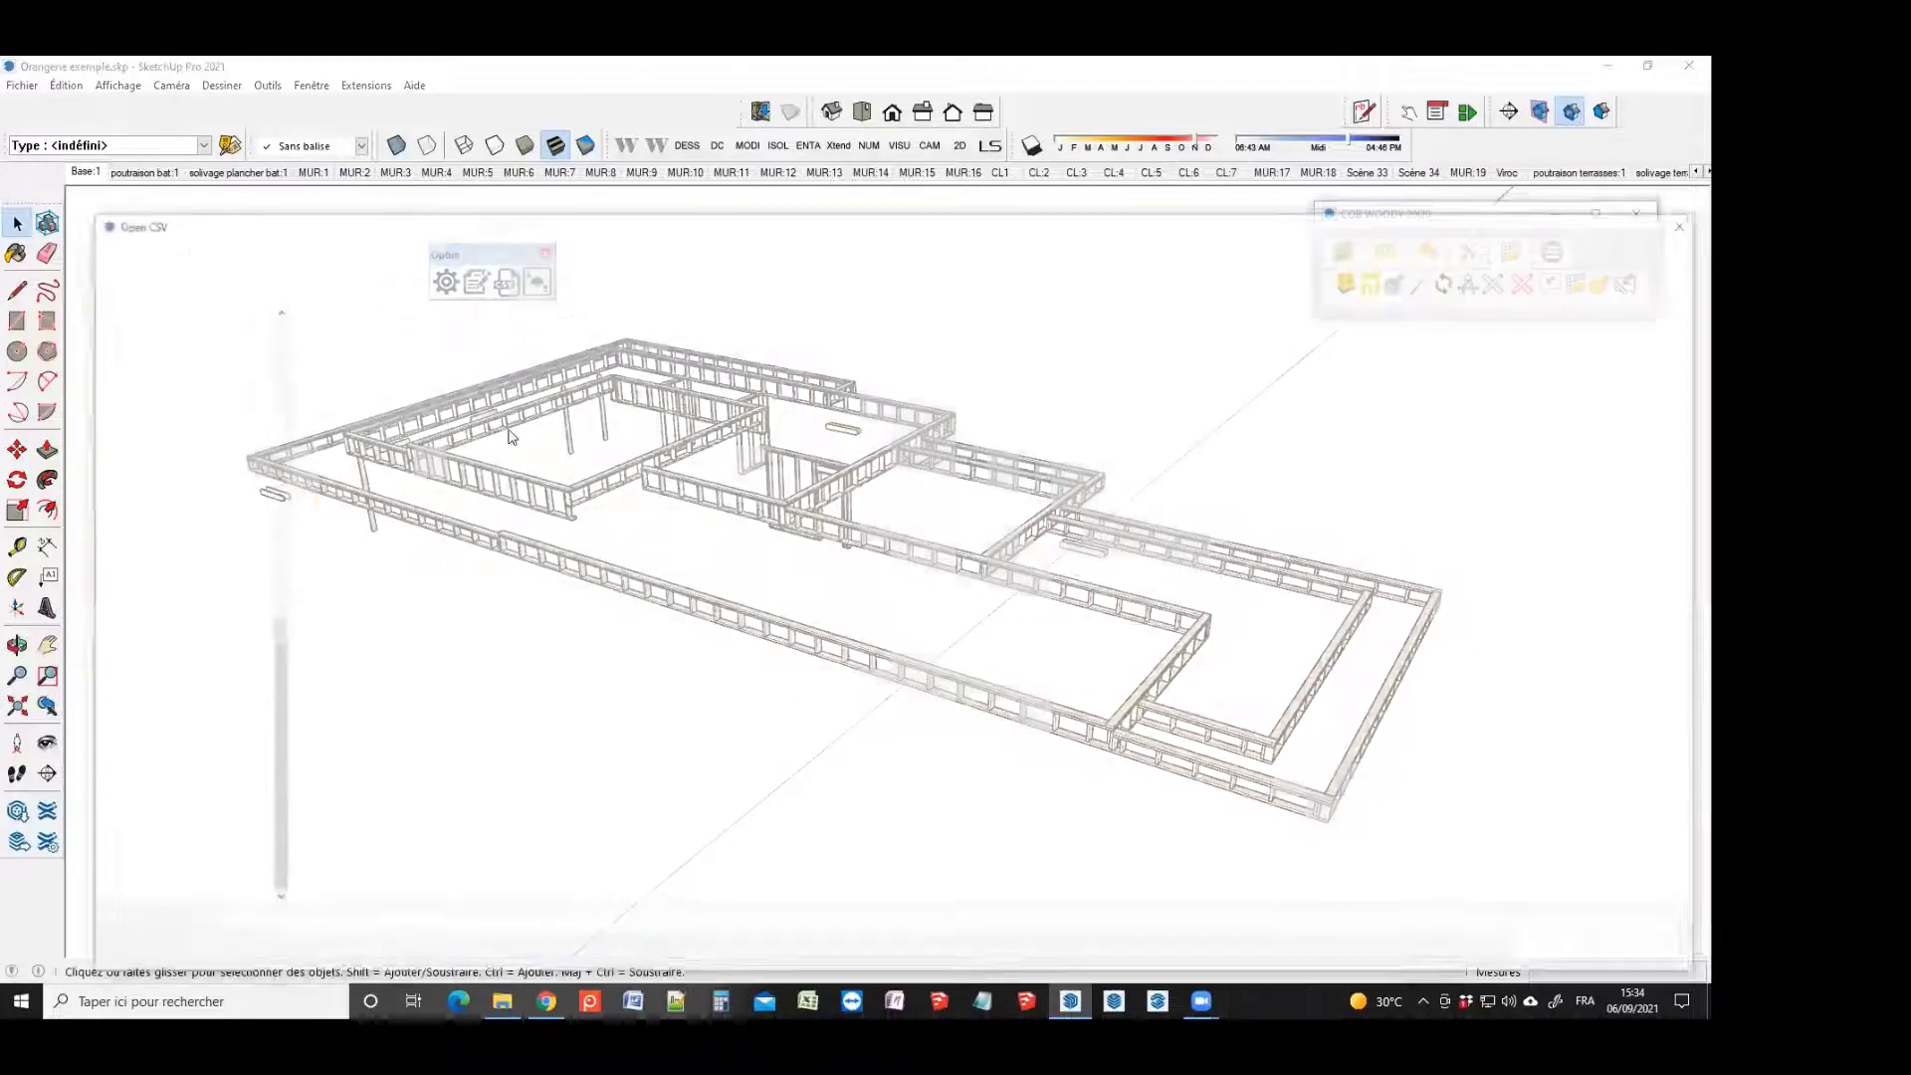
left_click(822, 590)
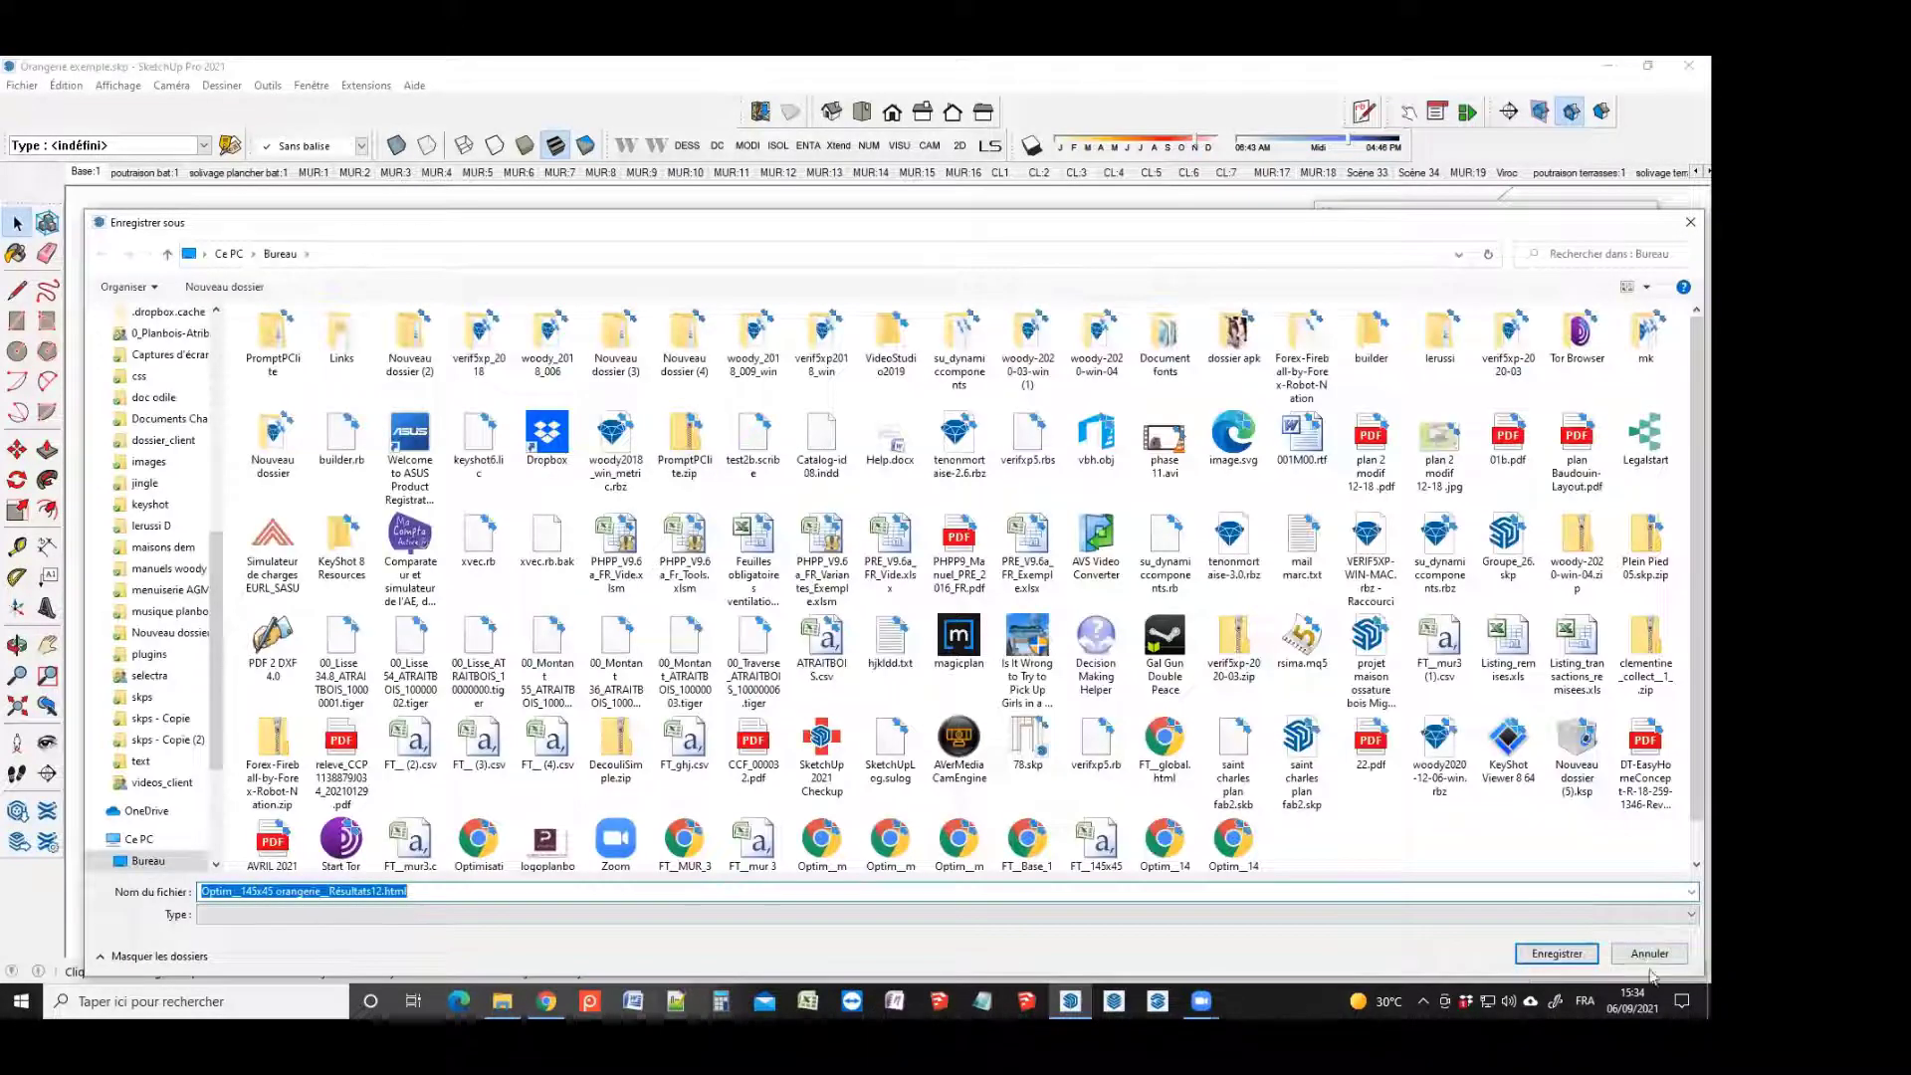
left_click(1649, 954)
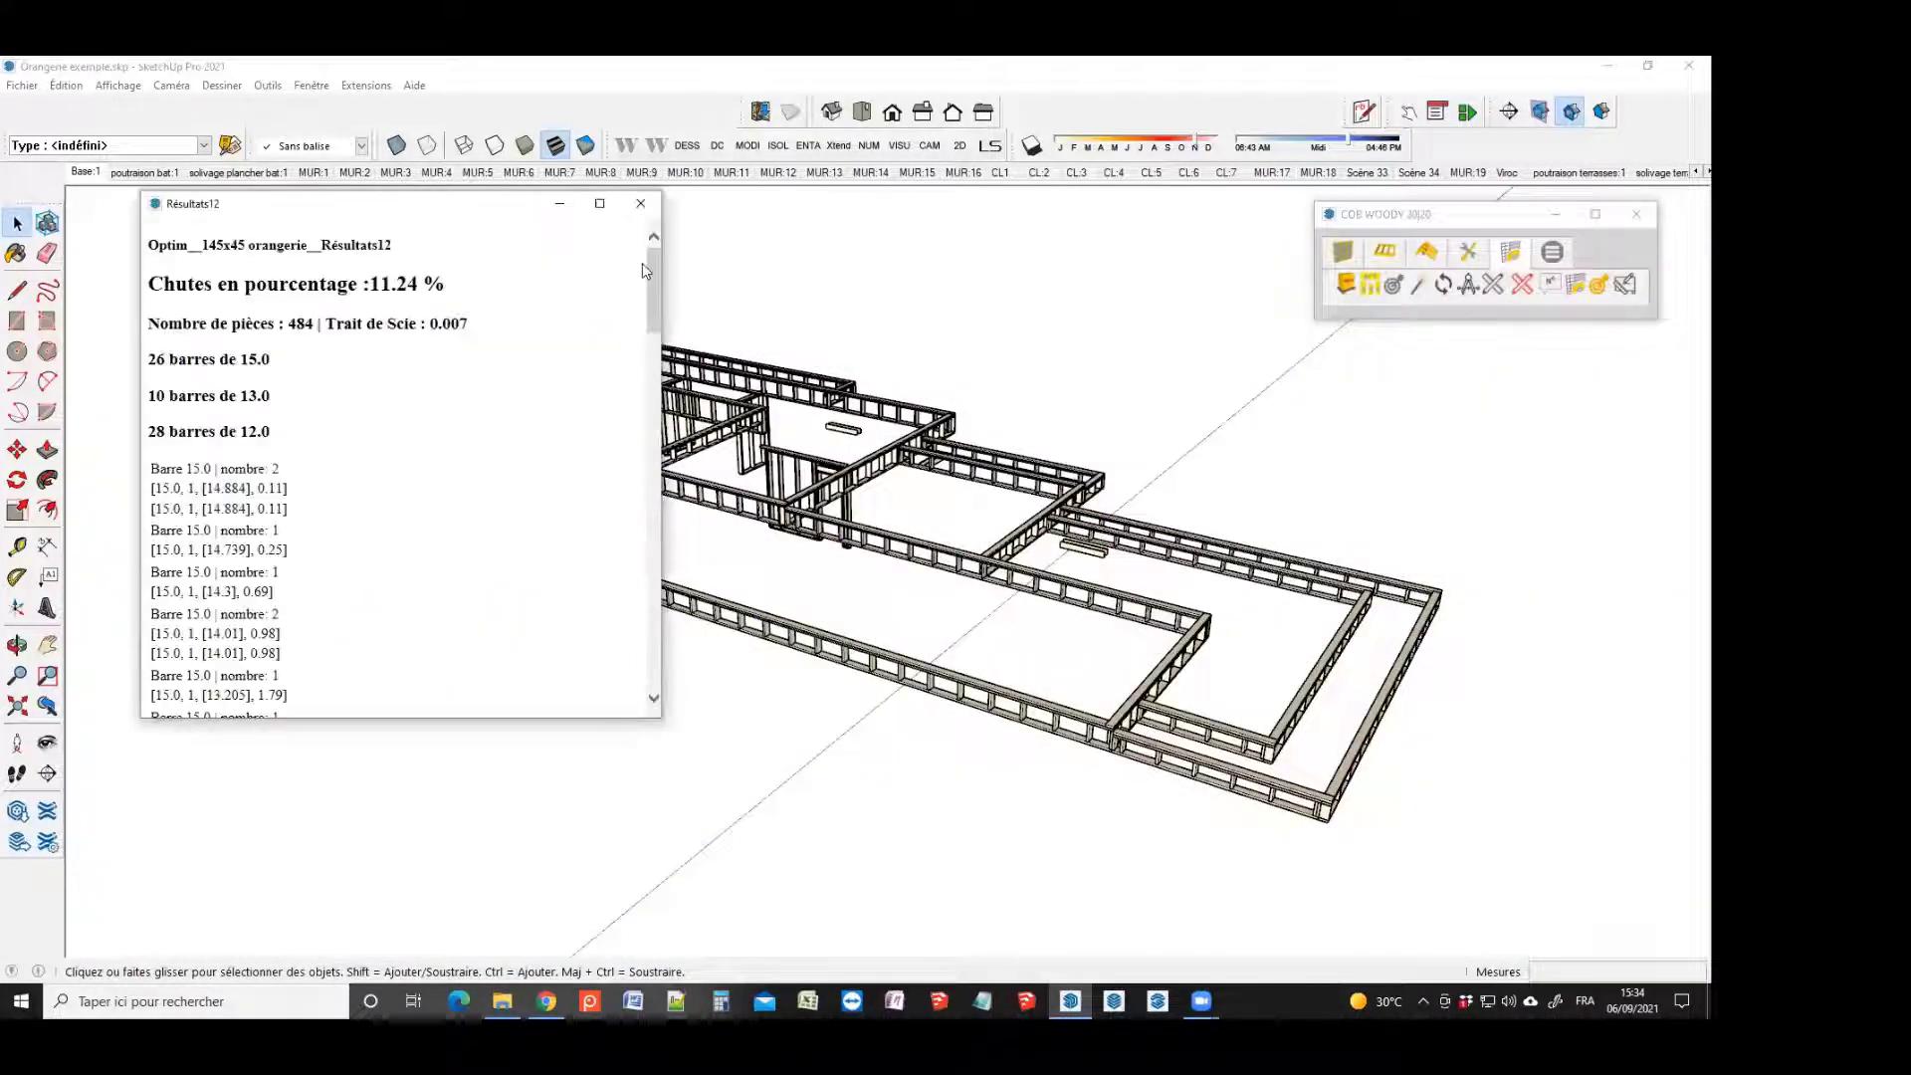
Examine the 12.0 bar layouts and their offcuts in the Résultats12 report, and close it
left_click_drag(658, 278, 637, 623)
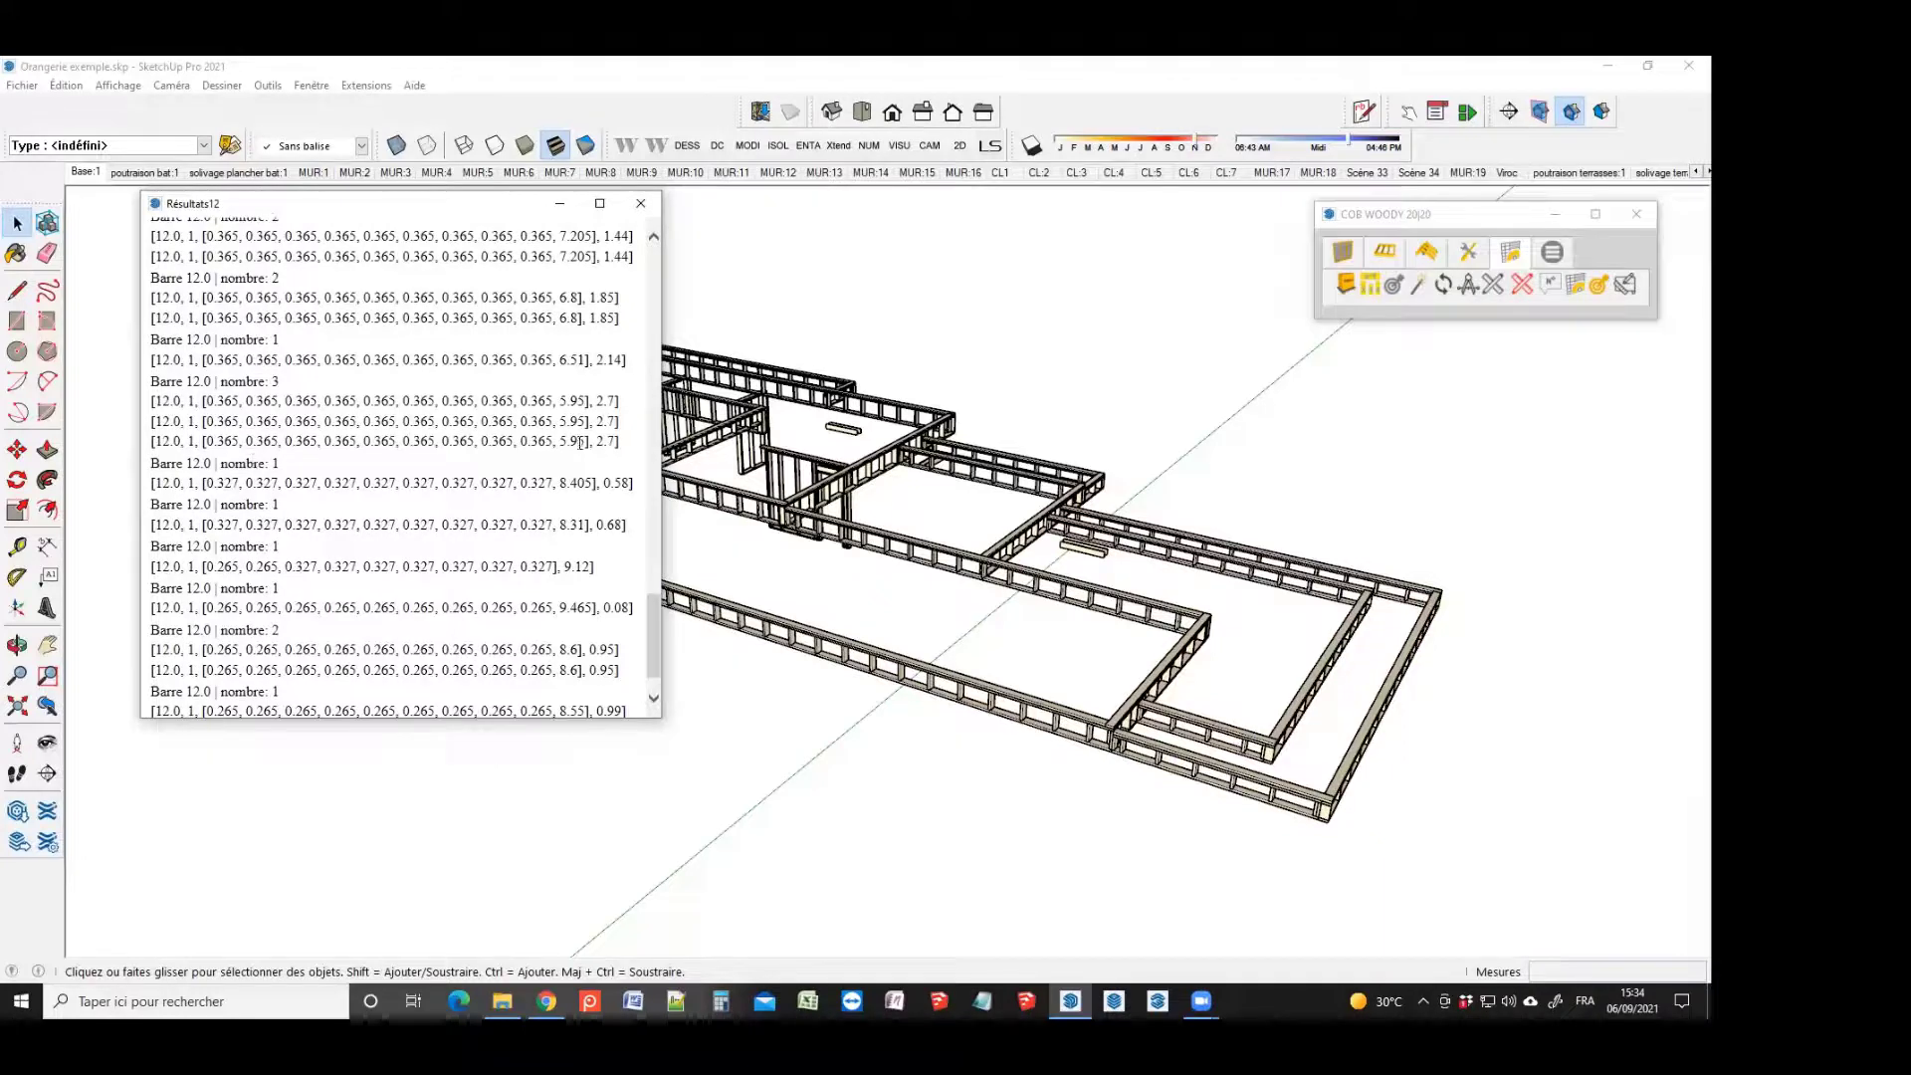
left_click_drag(628, 445, 171, 408)
left_click(640, 203)
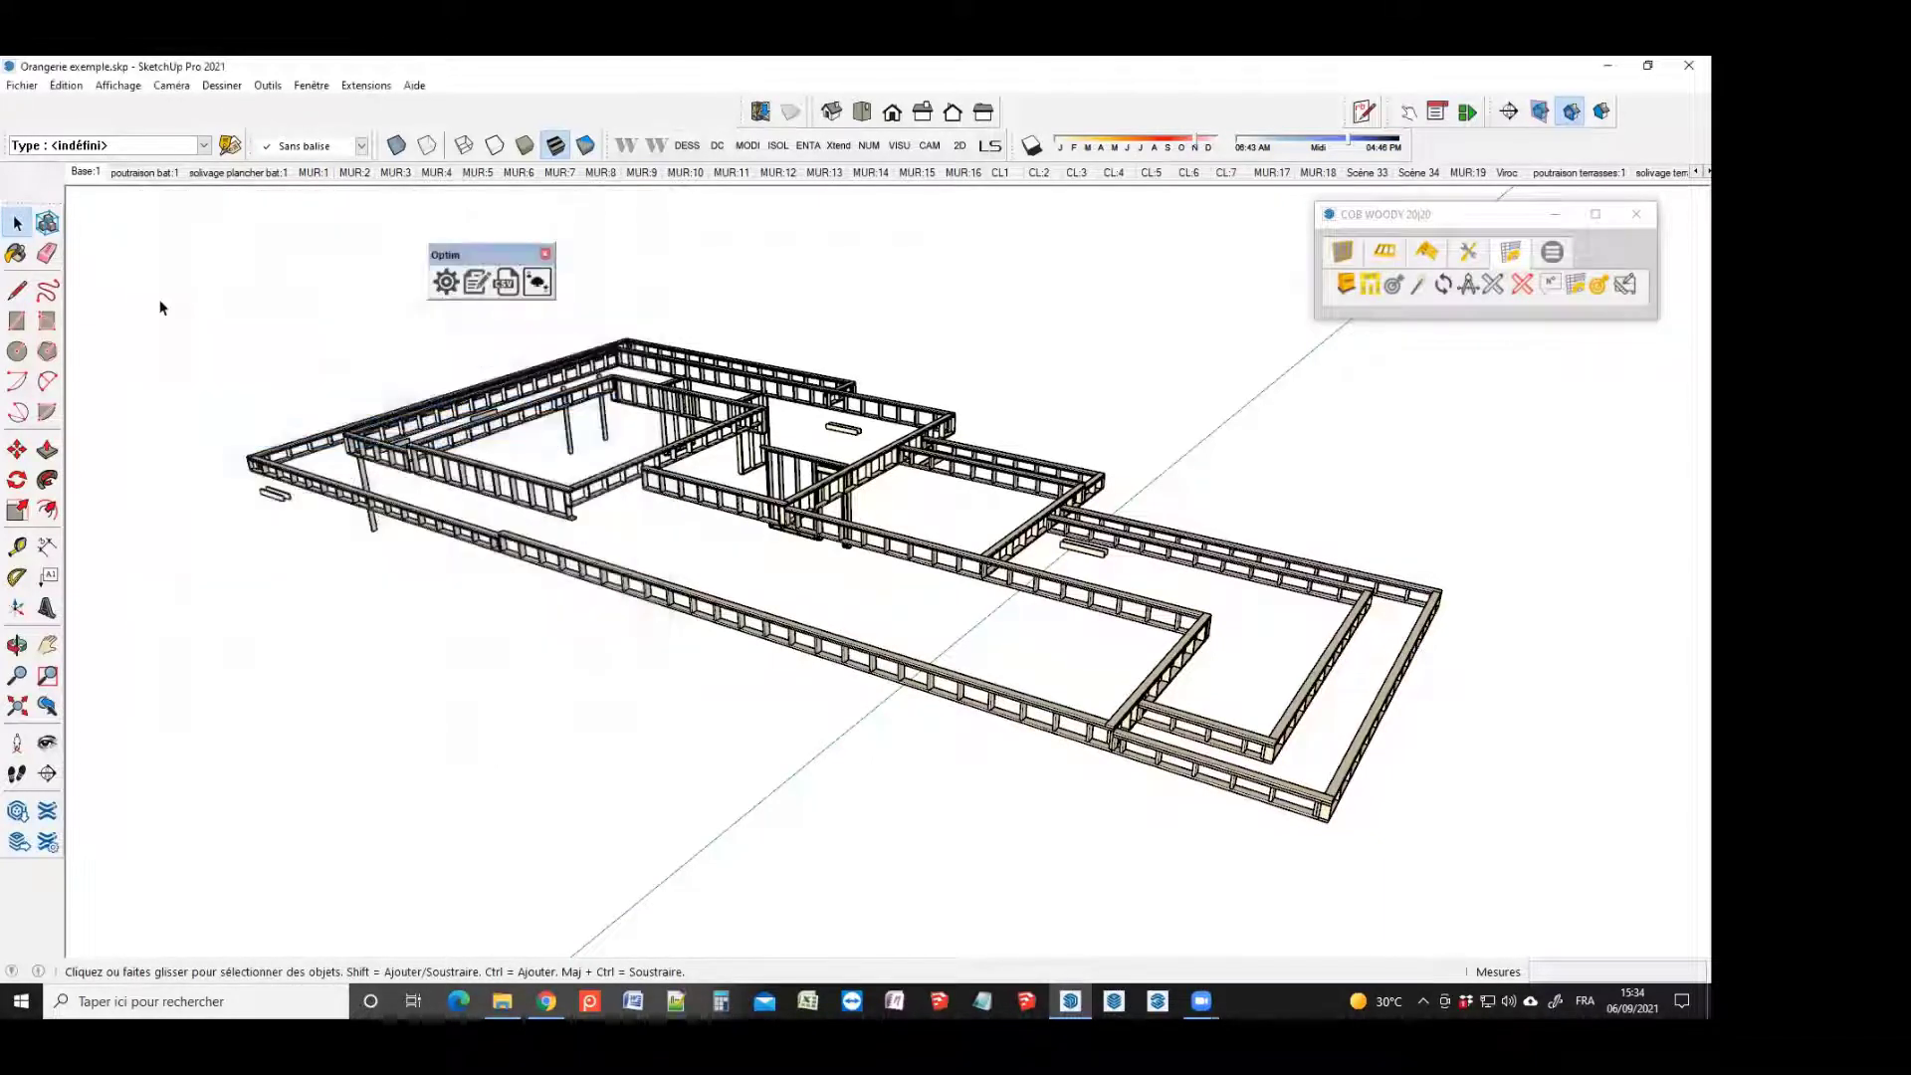
Add a 10 m bar to the available lengths in the Optim parameters, giving 13.0,15.0,12.0,10
left_click(446, 282)
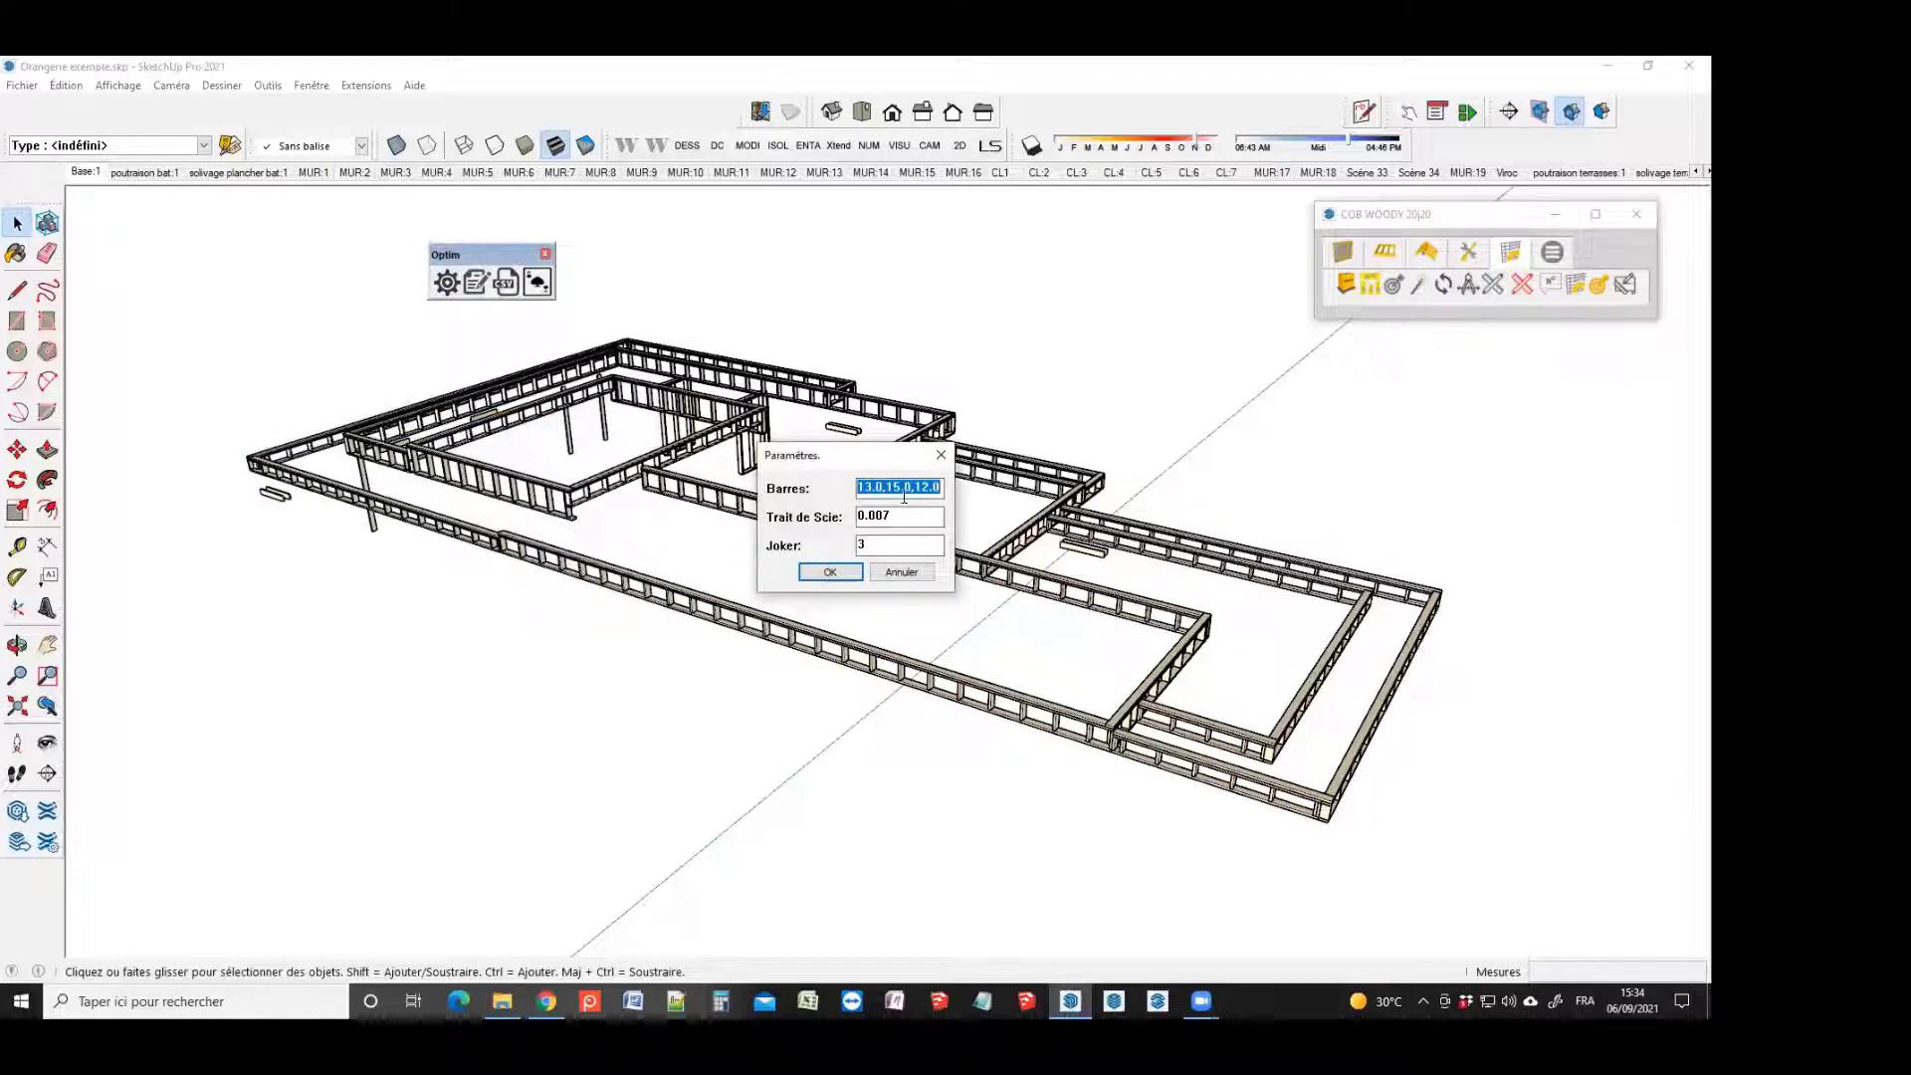
left_click(940, 488)
type(",10")
left_click(832, 569)
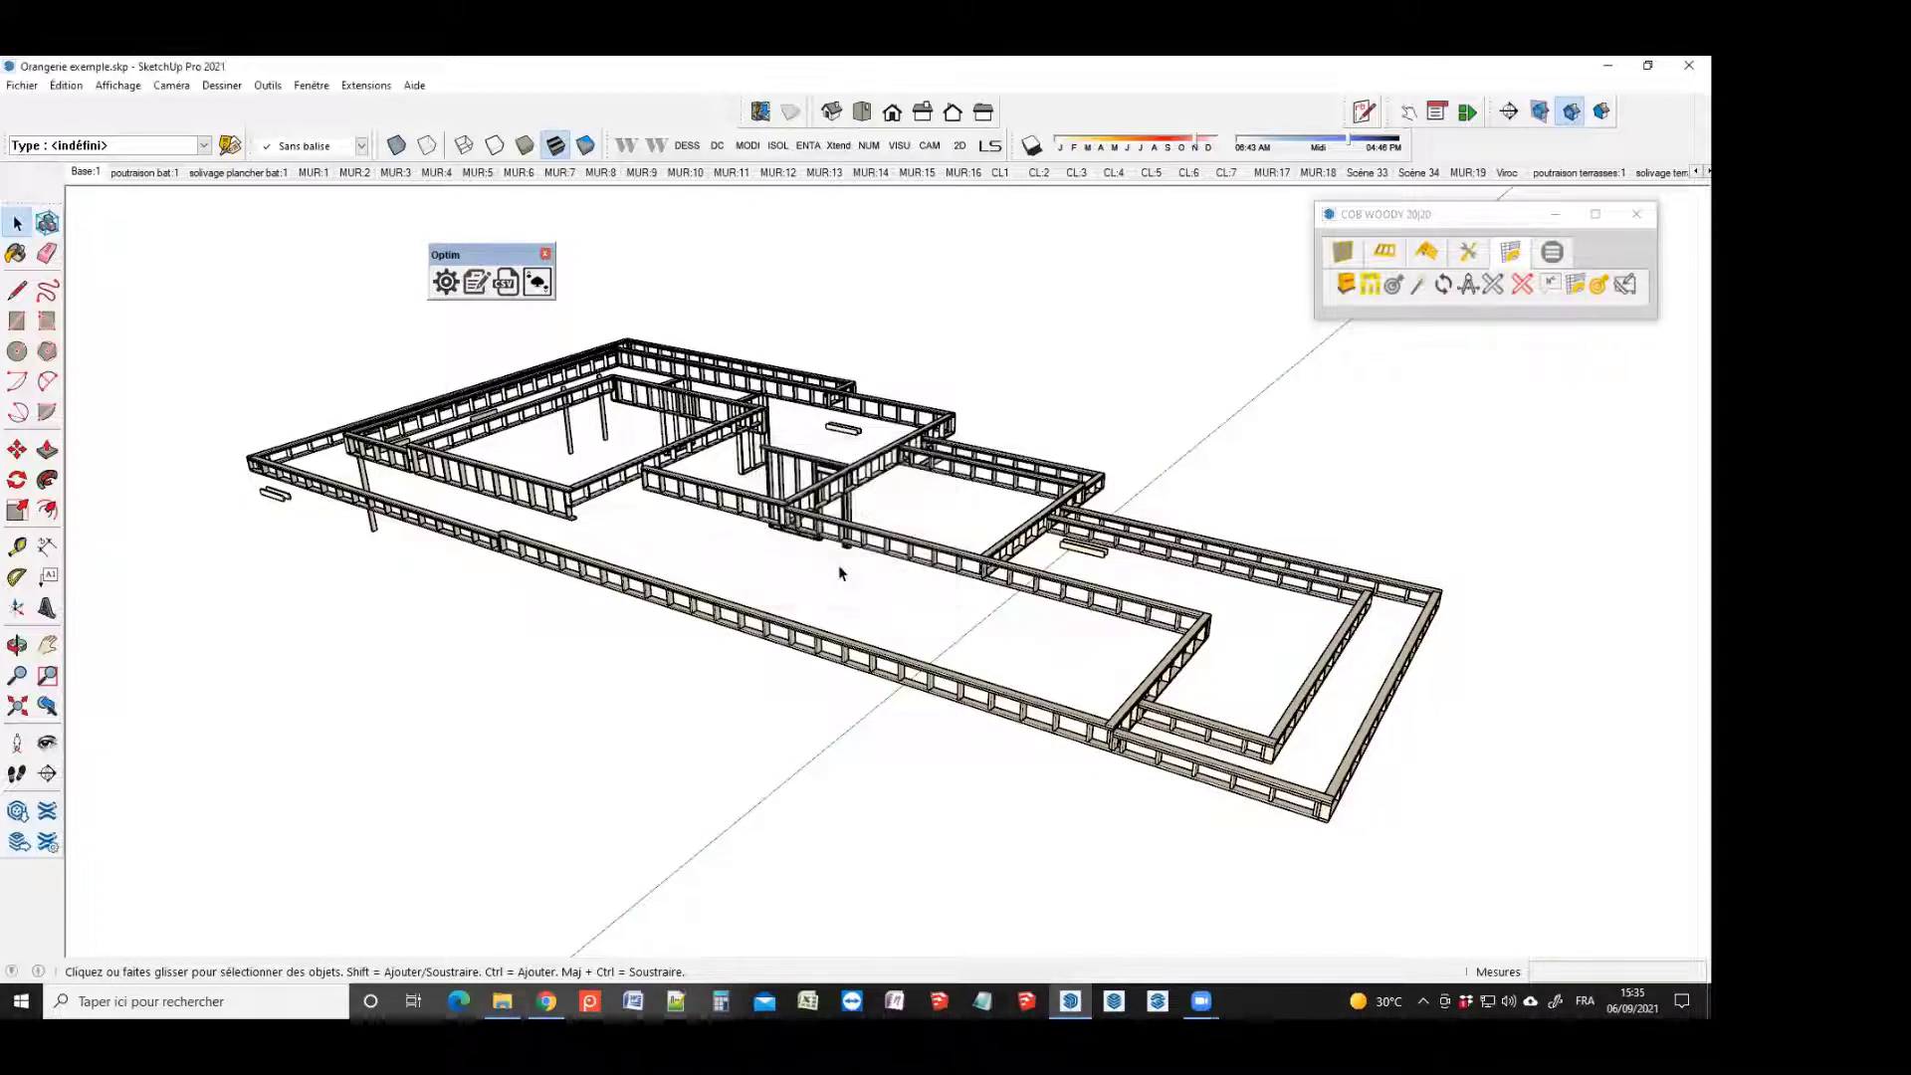
Activate the Joker and optimise "FT__145x45 orangerie.csv" with the four bar lengths, without saving the result file
left_click(545, 287)
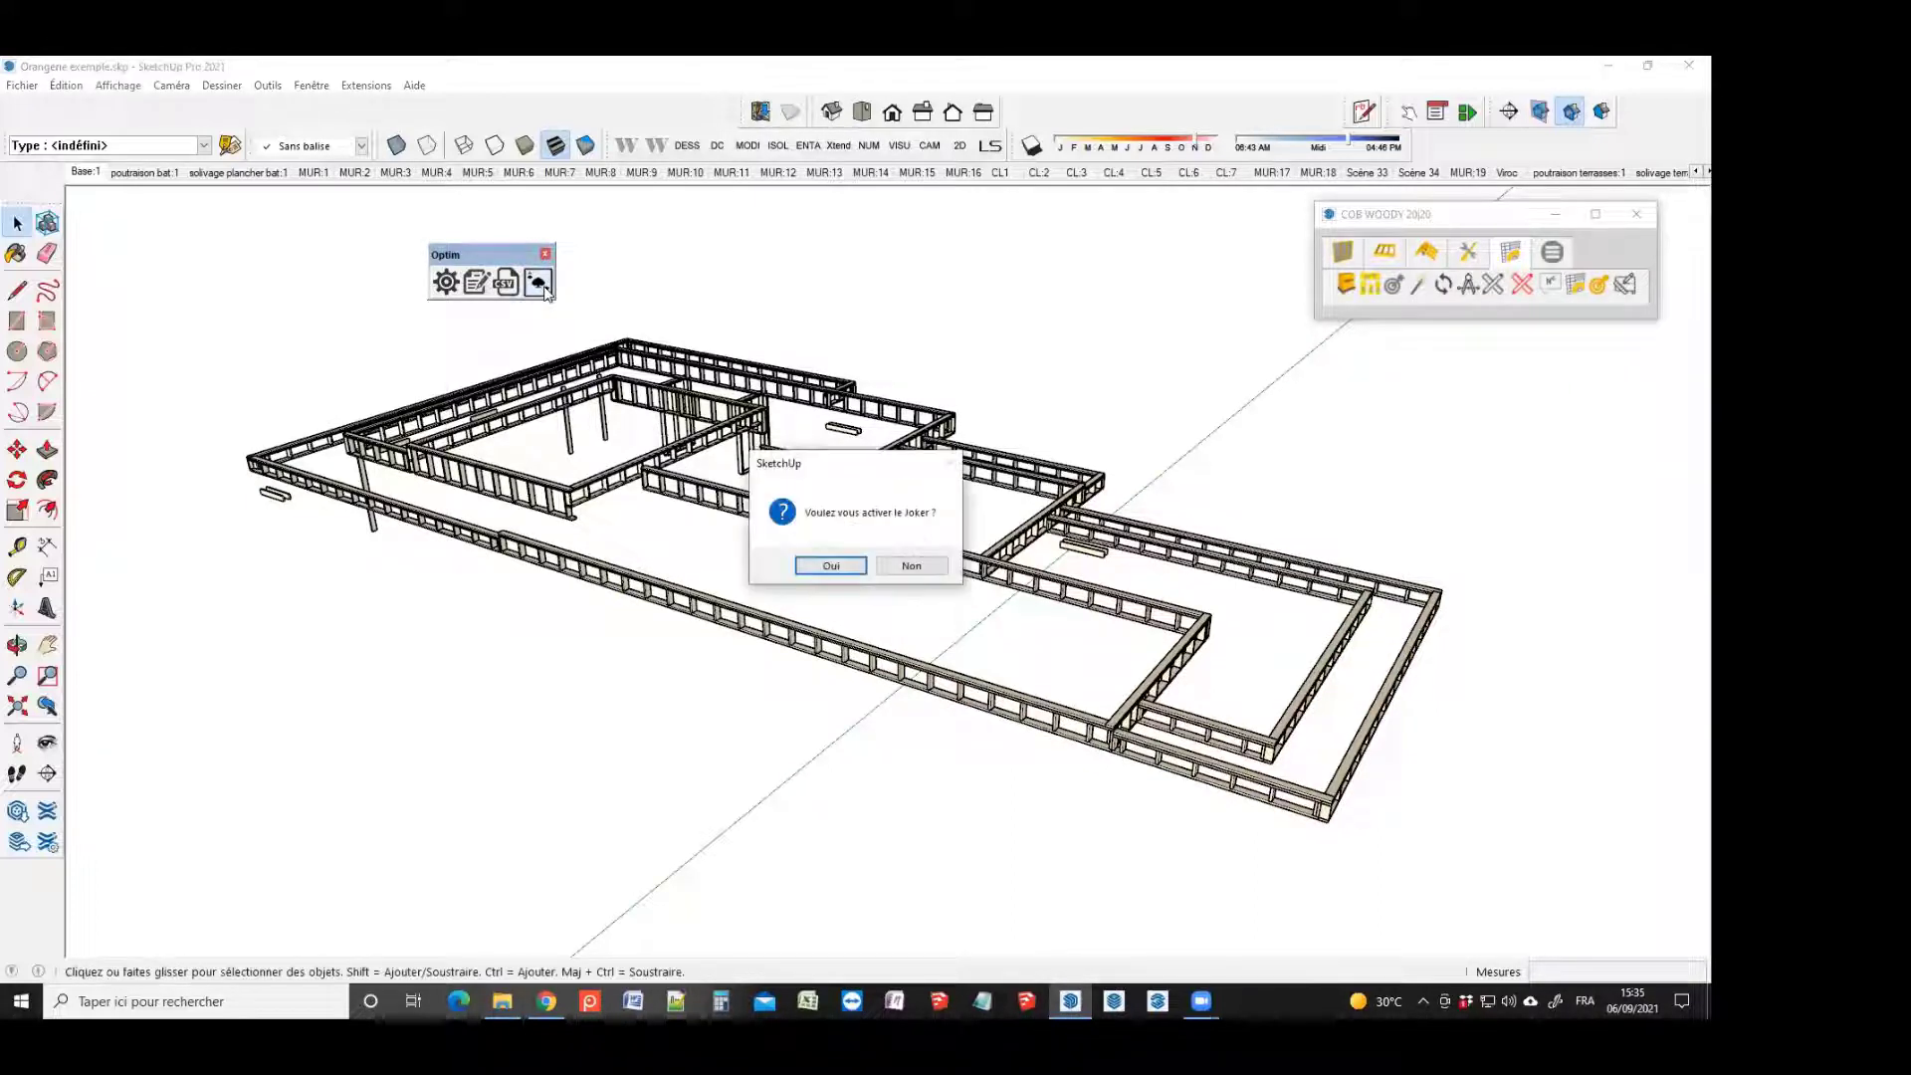
left_click(831, 565)
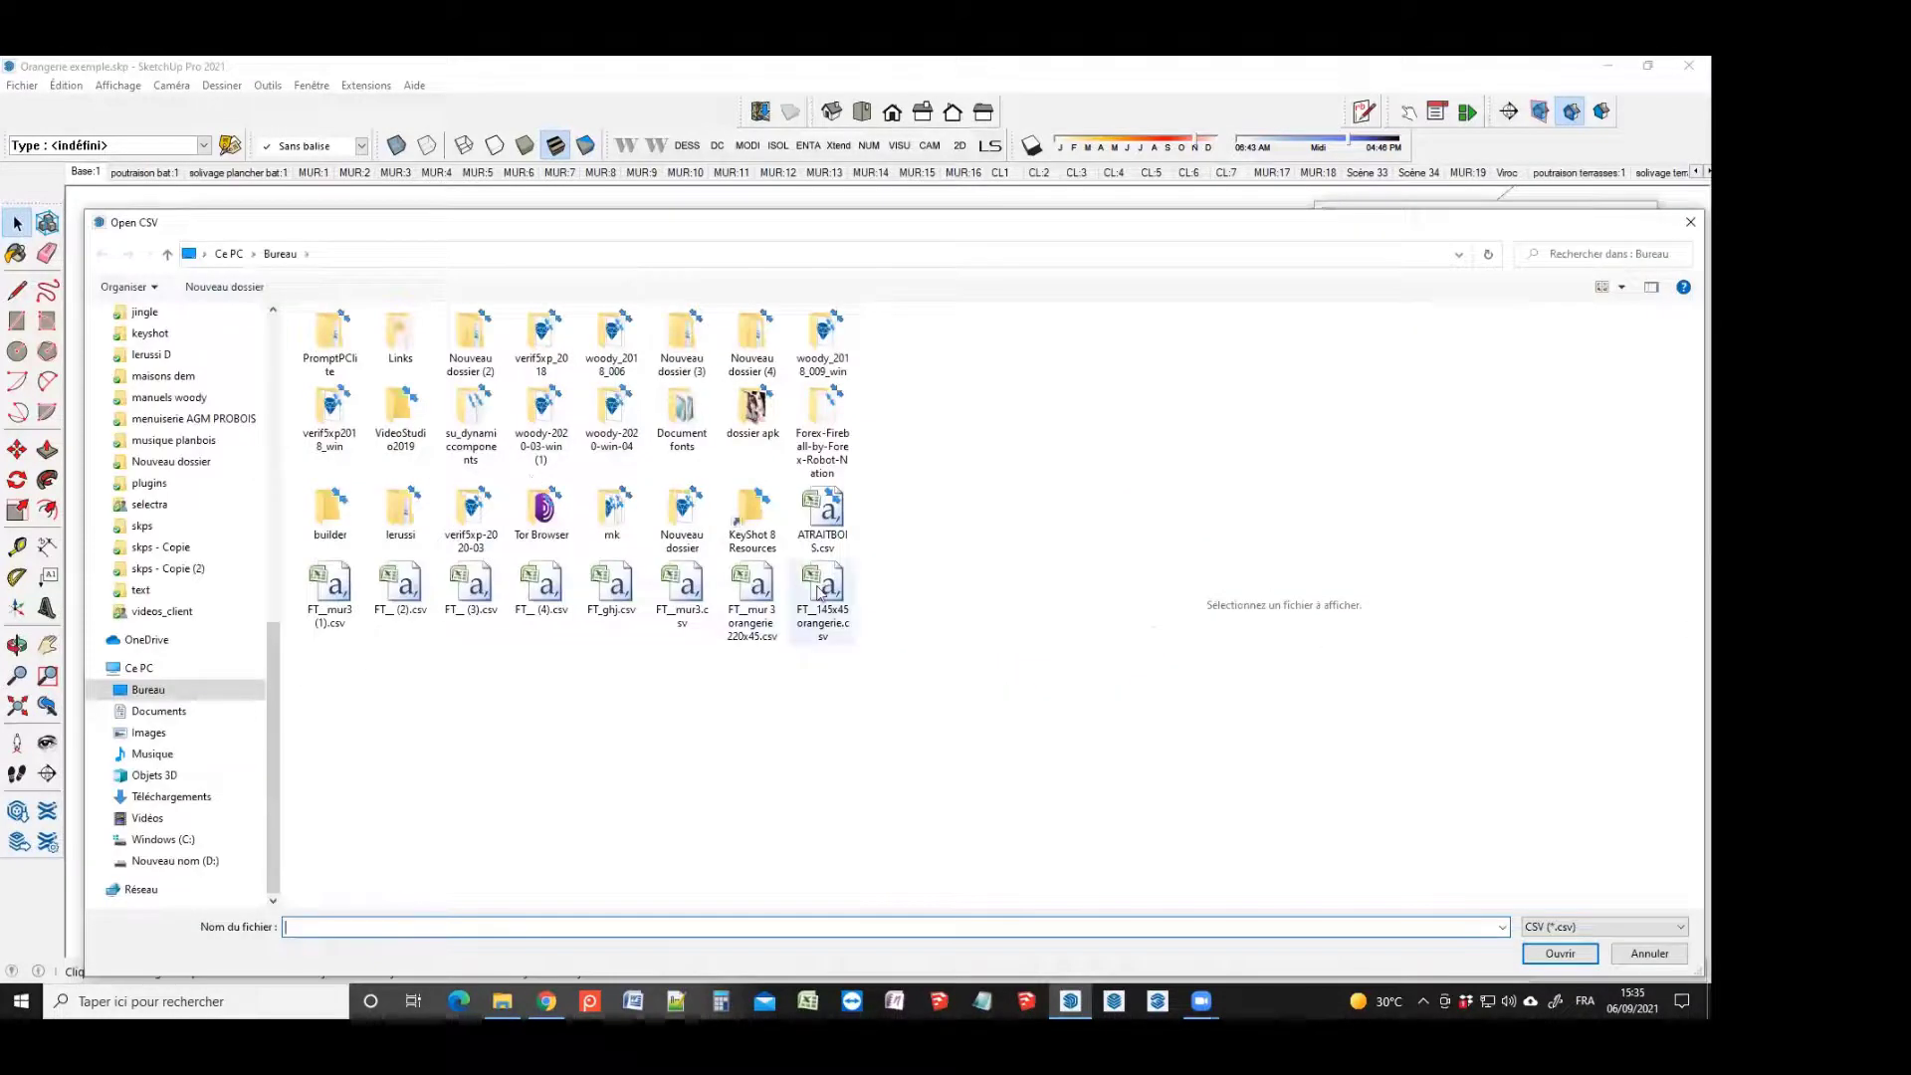
left_click(818, 596)
left_click(1560, 952)
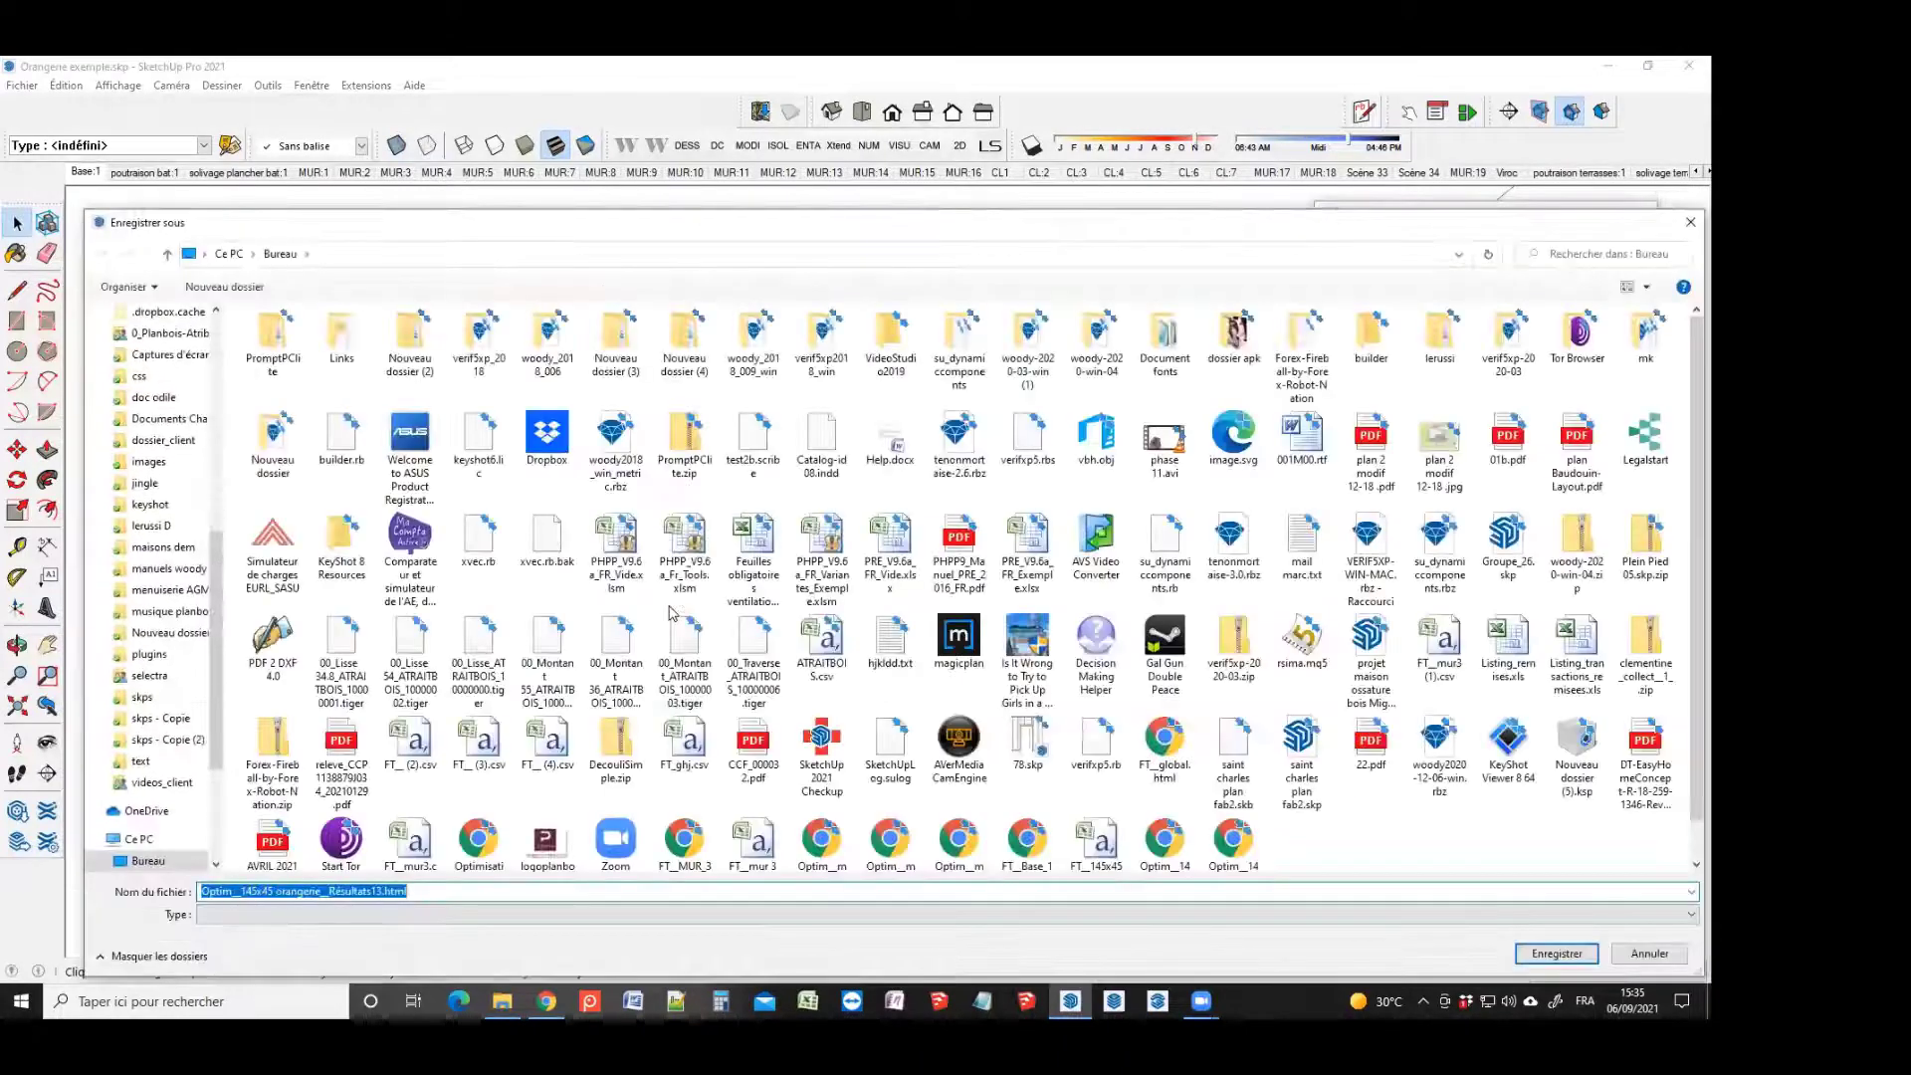
left_click(1649, 956)
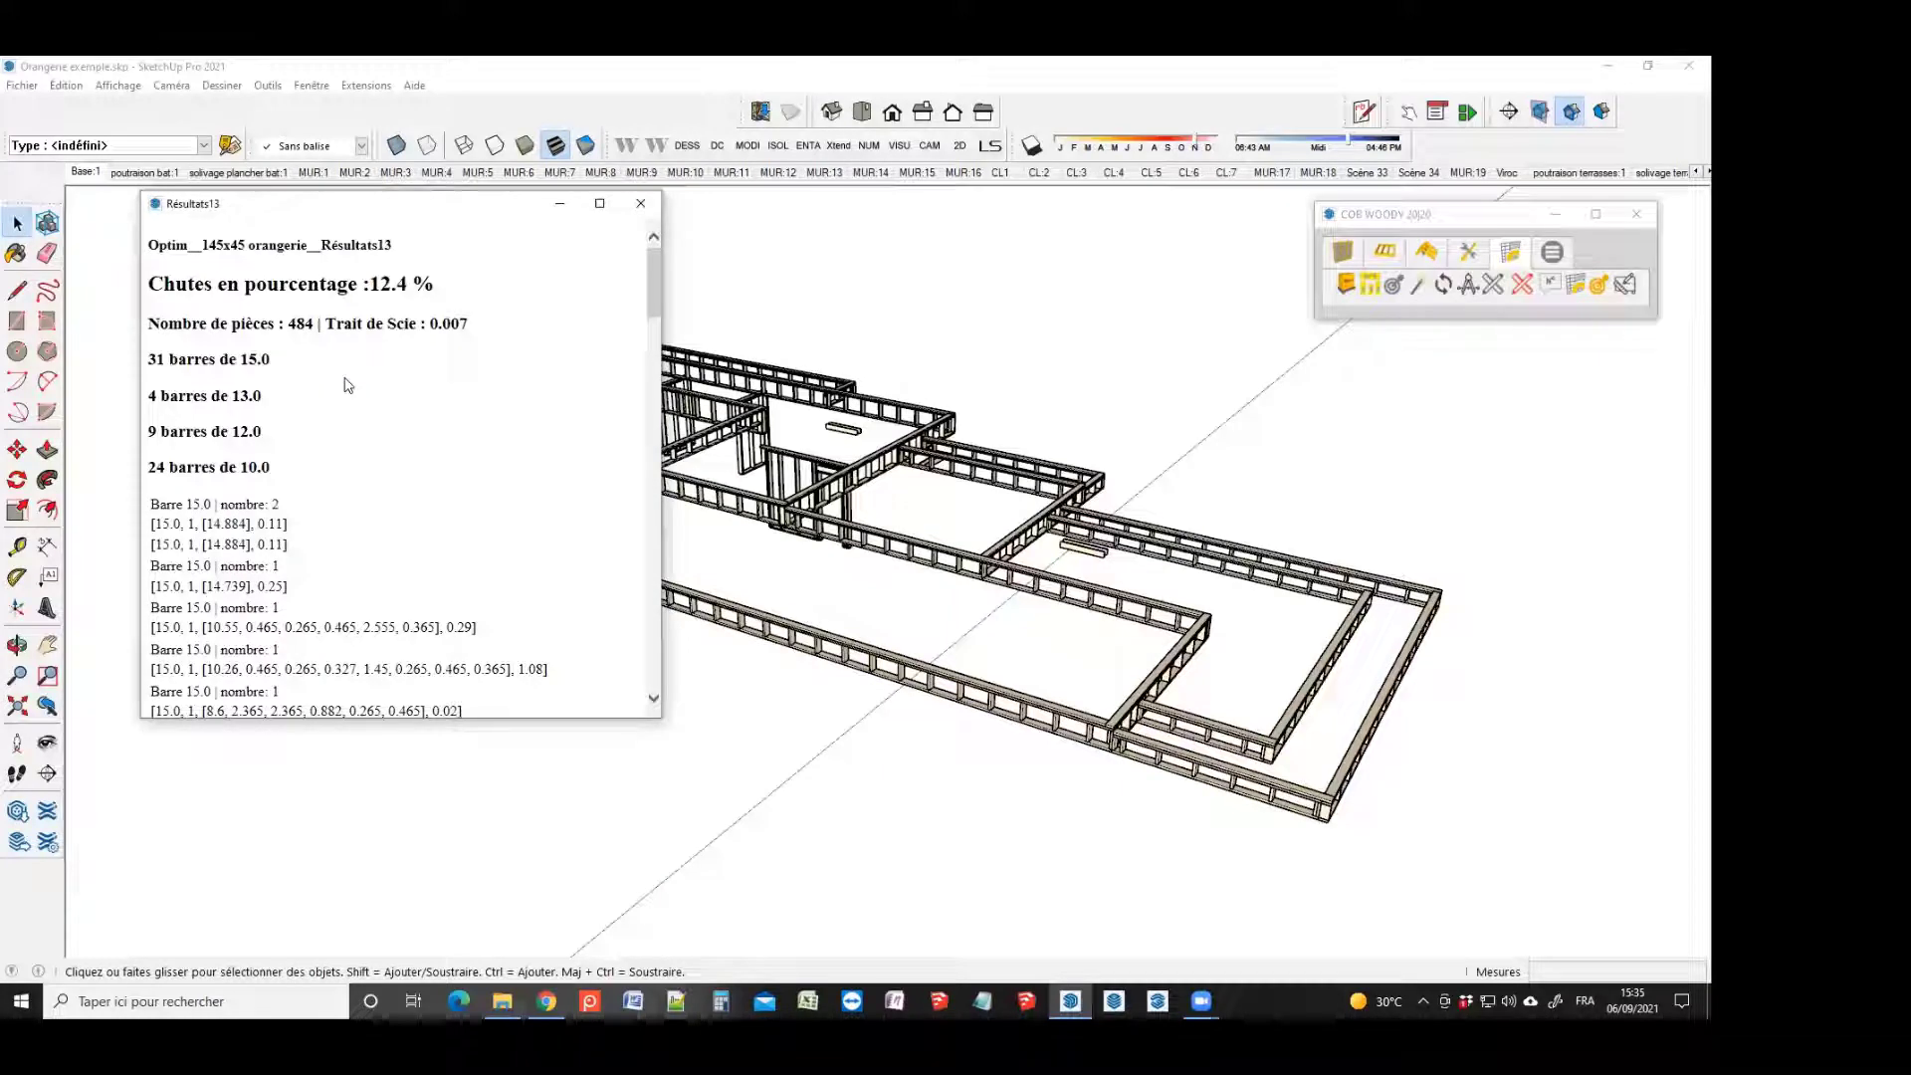
Review the bar layouts and the offcut percentage in the Résultats13 report, and close it
scroll(349, 386, "down", 5)
scroll(356, 383, "up", 5)
left_click_drag(410, 281, 371, 284)
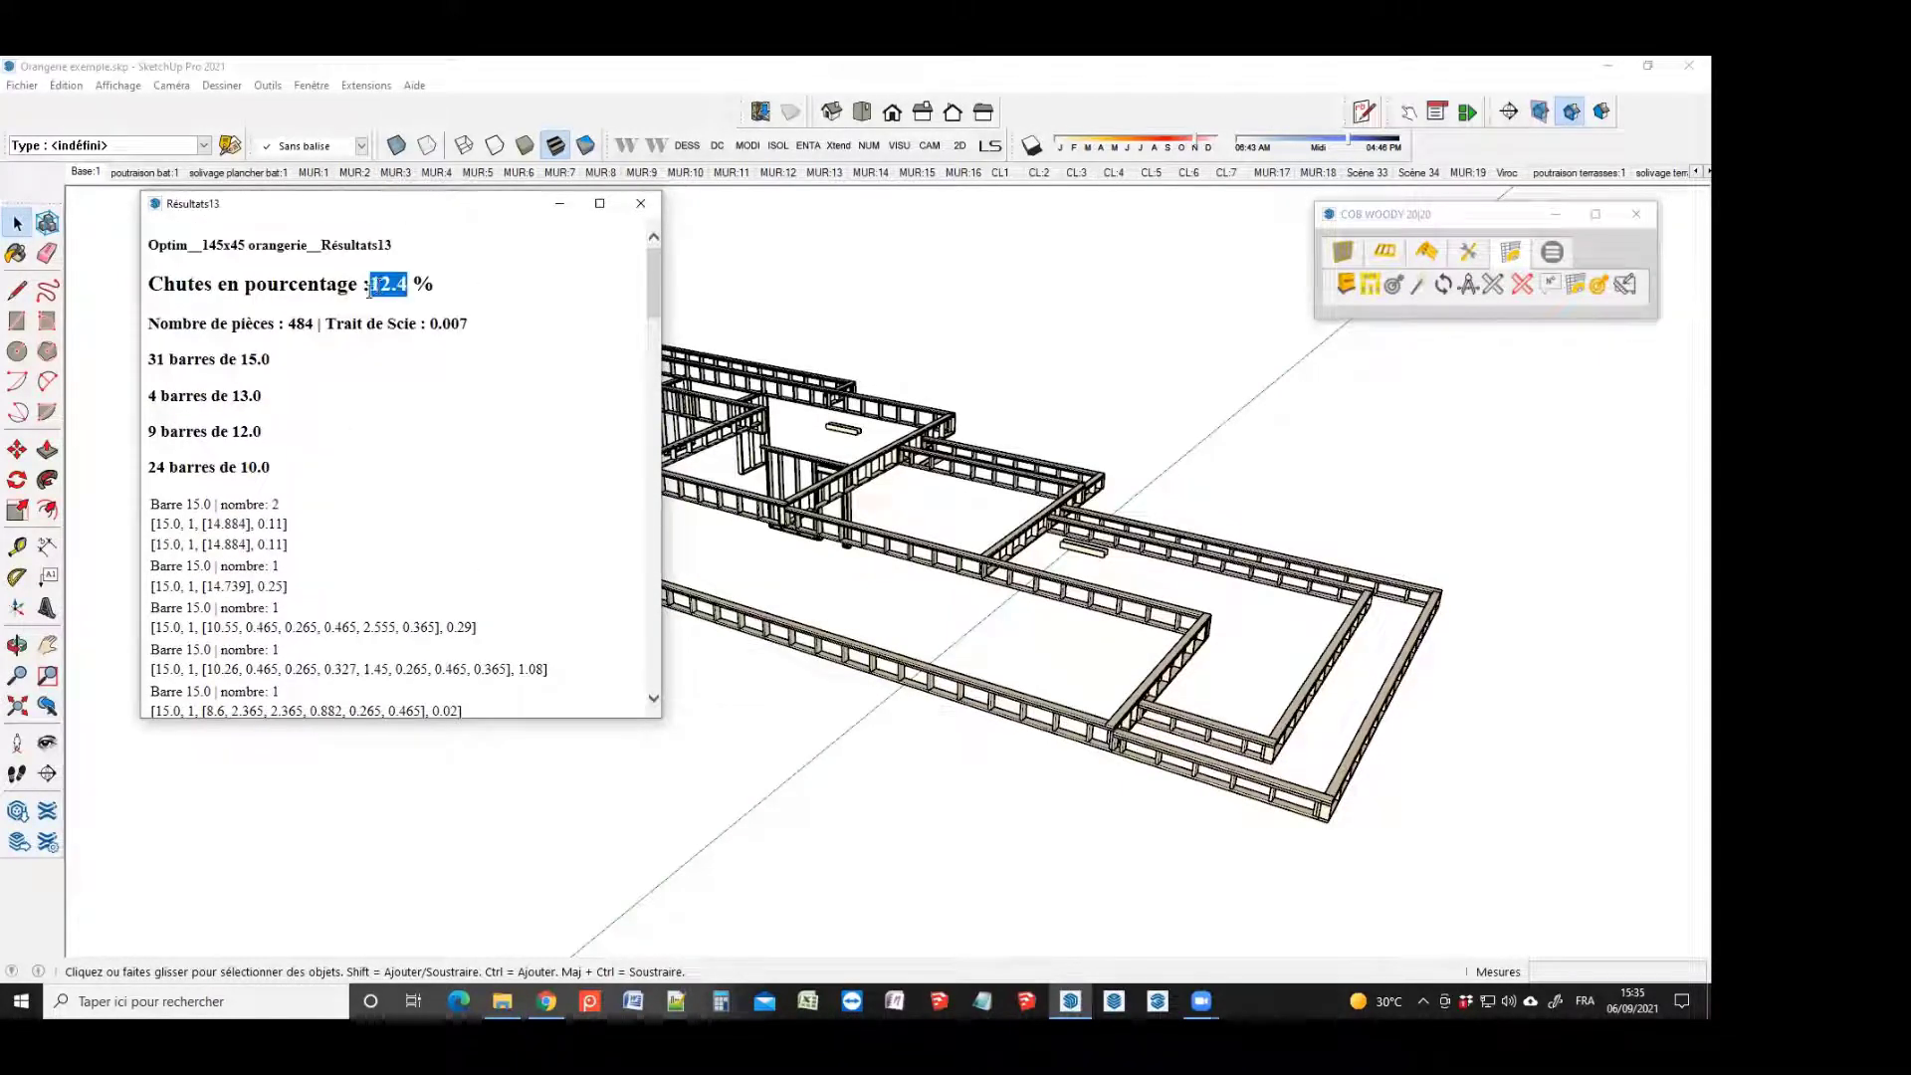
left_click(642, 203)
Optimise "FT__145x45 orangerie.csv" without the Joker, keeping the current parameters, and save the result as "Optim__145x45 orangerie__Résultats14.html"
left_click(538, 283)
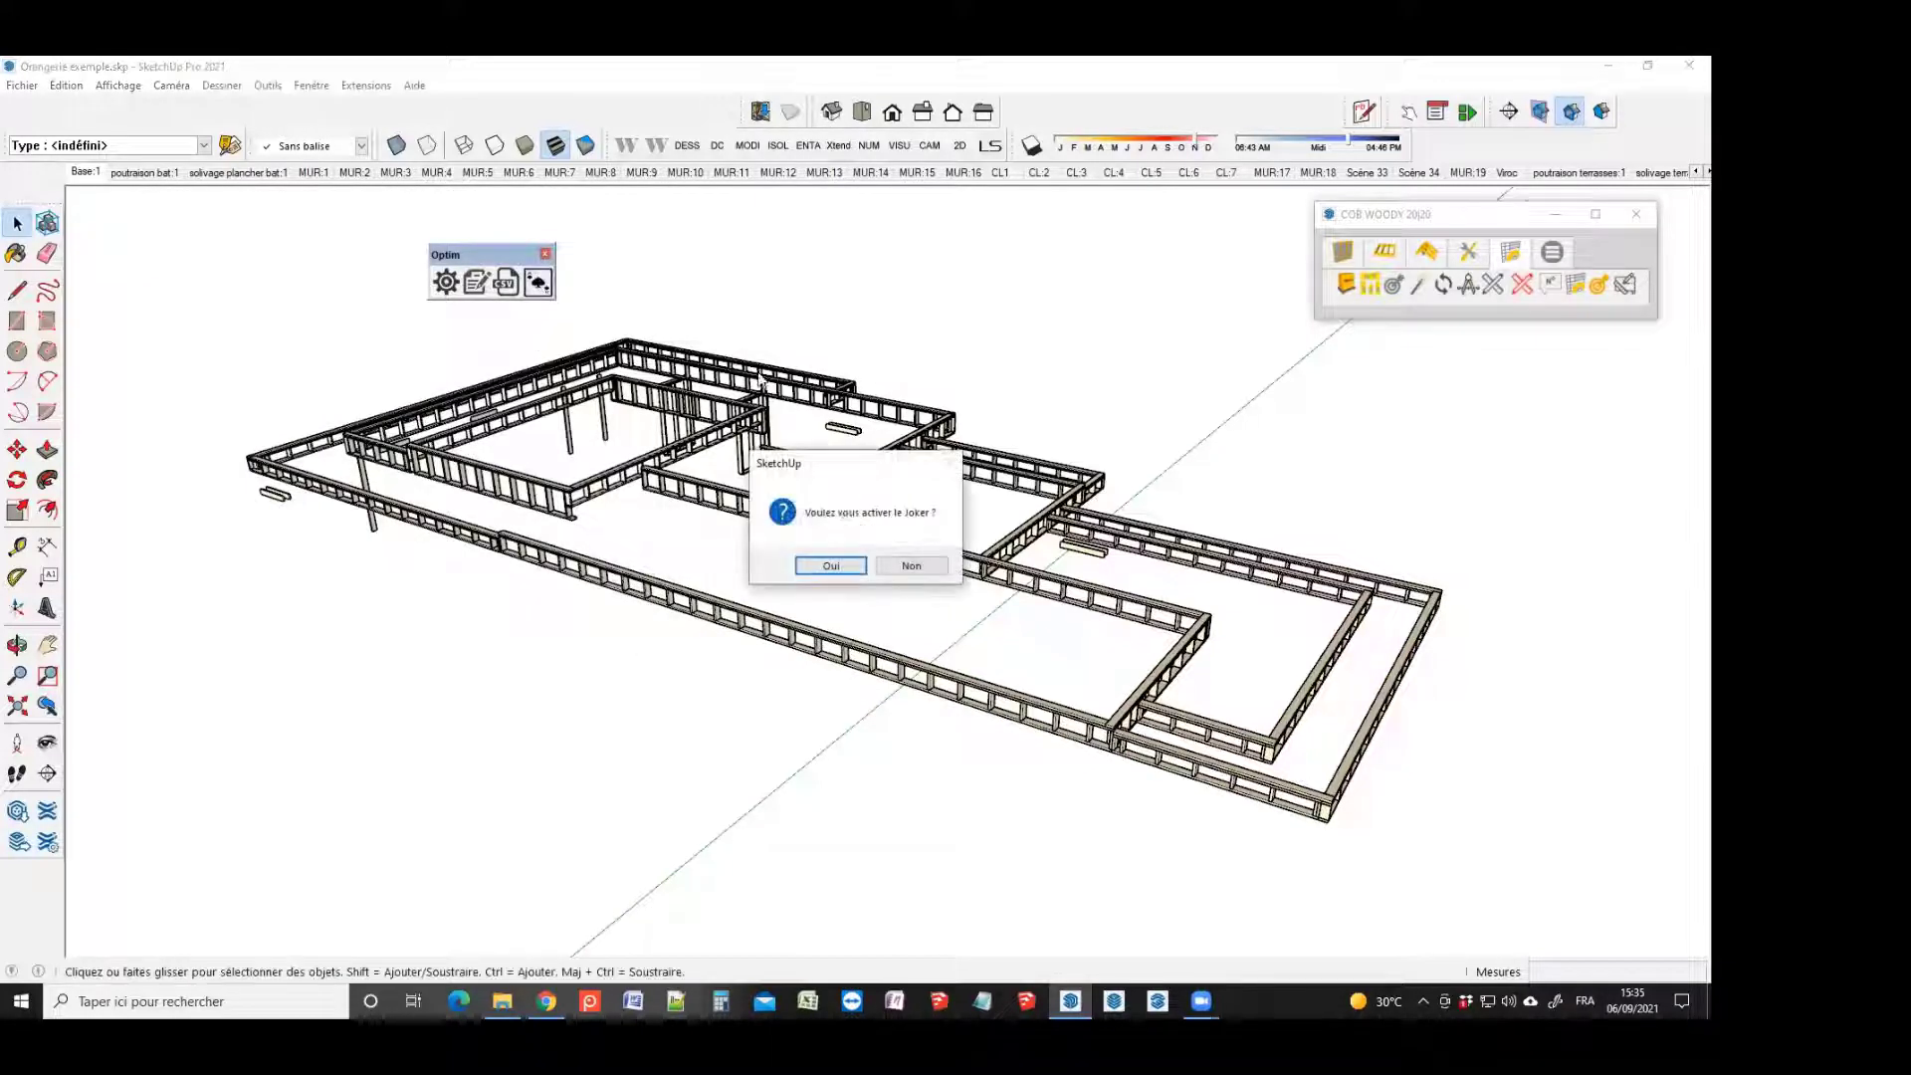
left_click(911, 566)
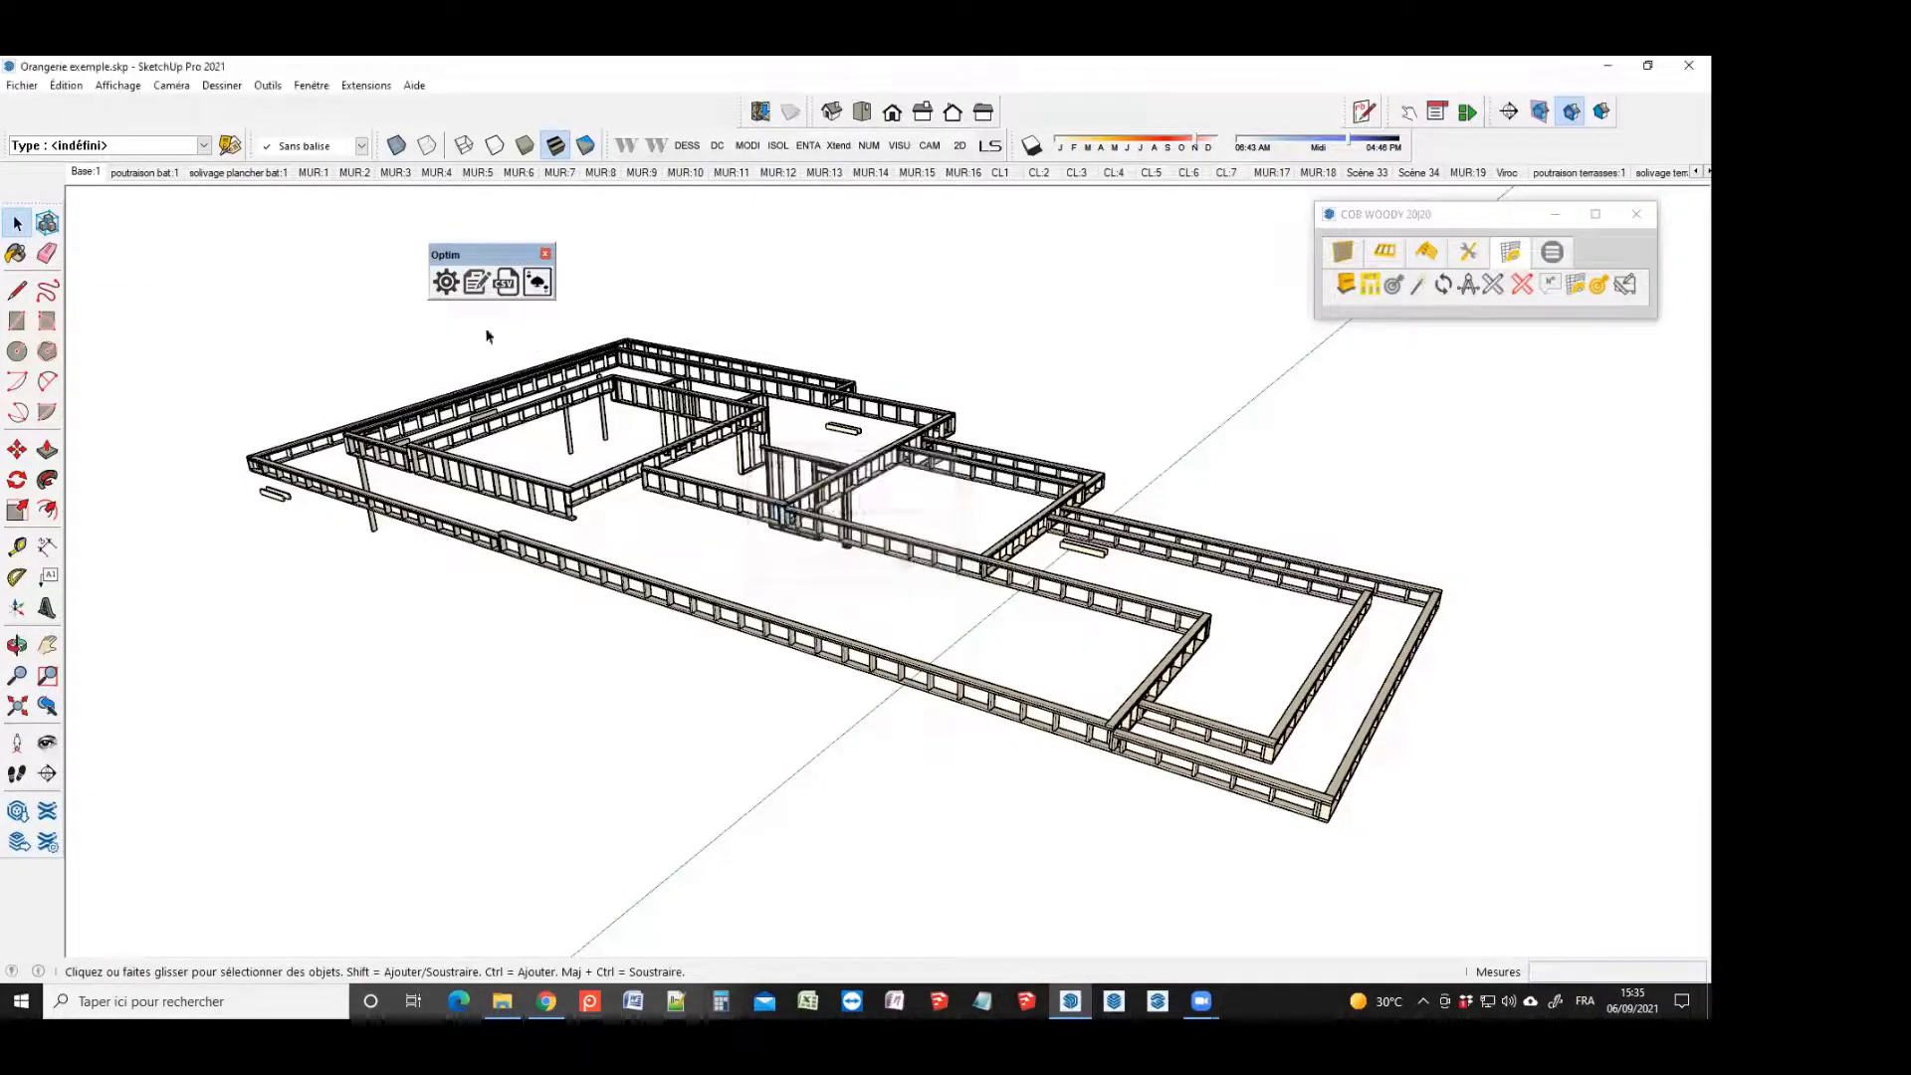
left_click(446, 282)
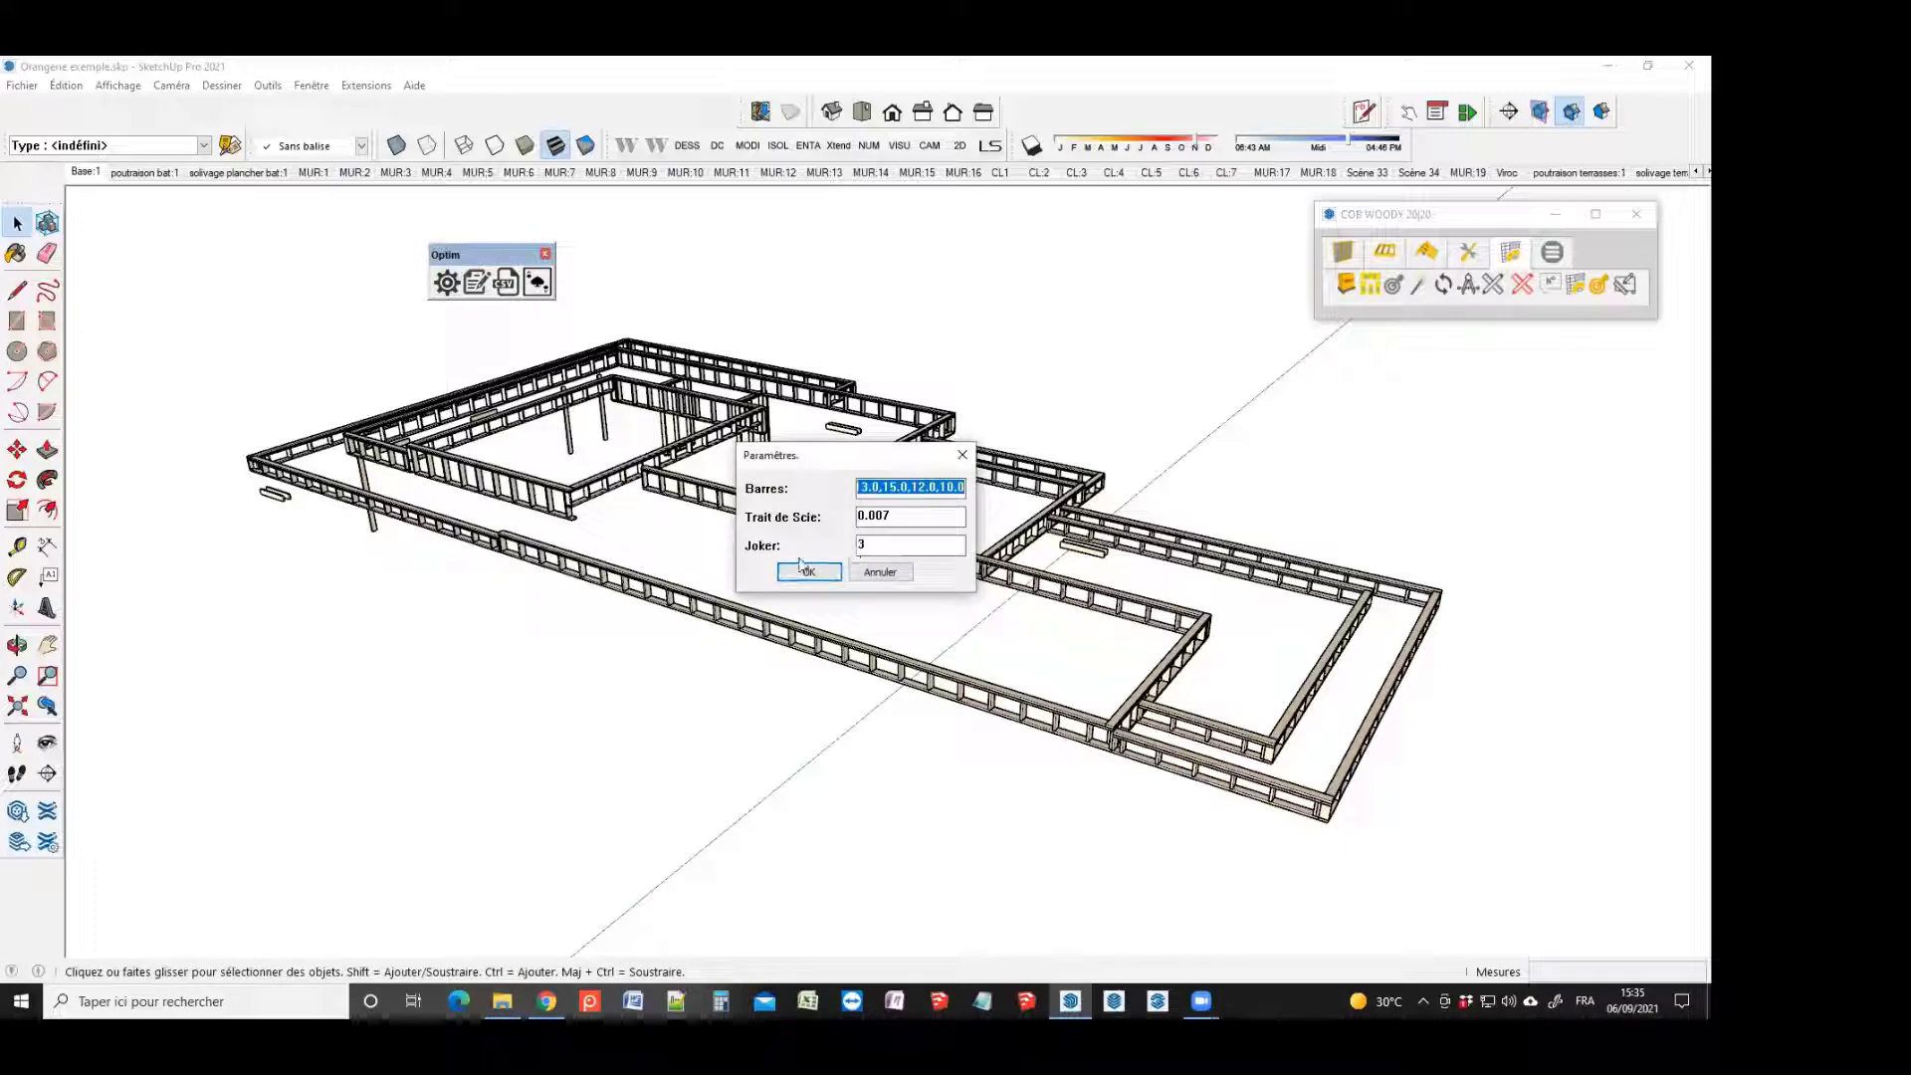
left_click(806, 570)
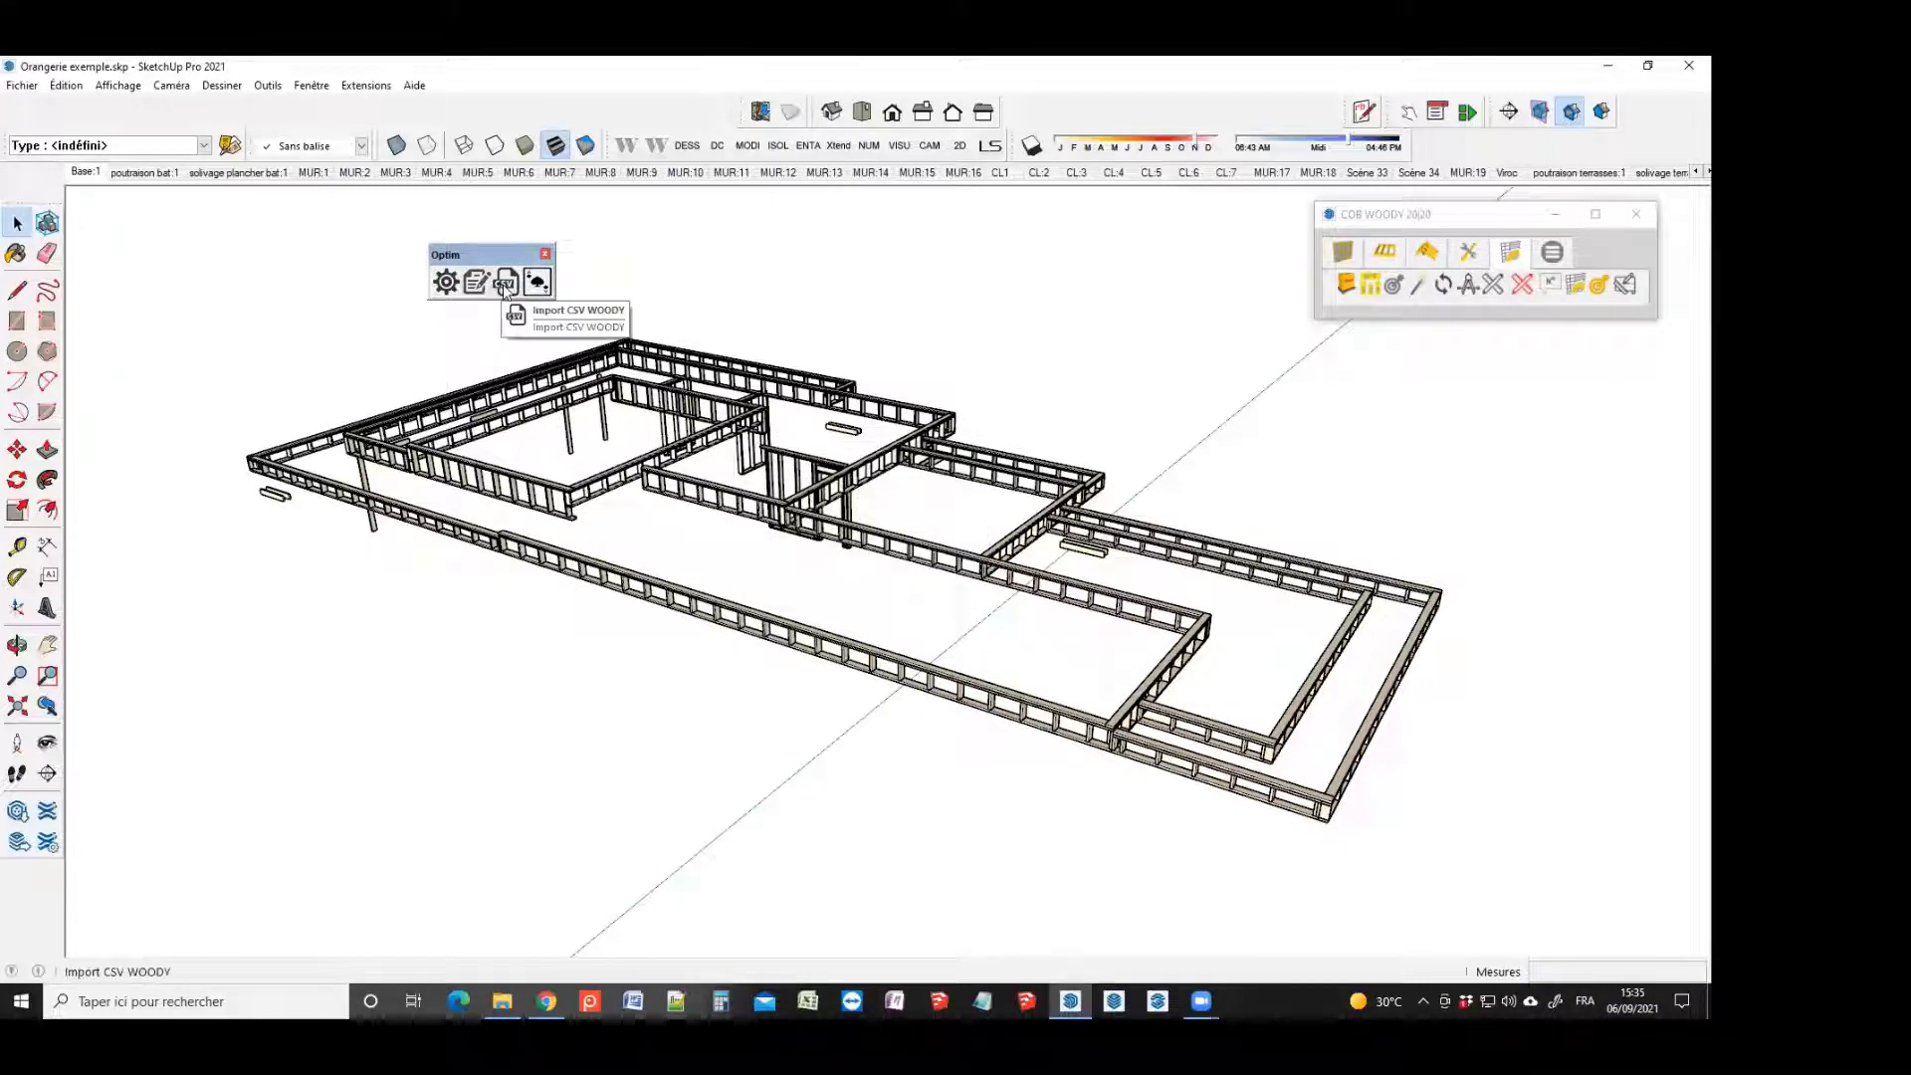
left_click(506, 282)
left_click(826, 588)
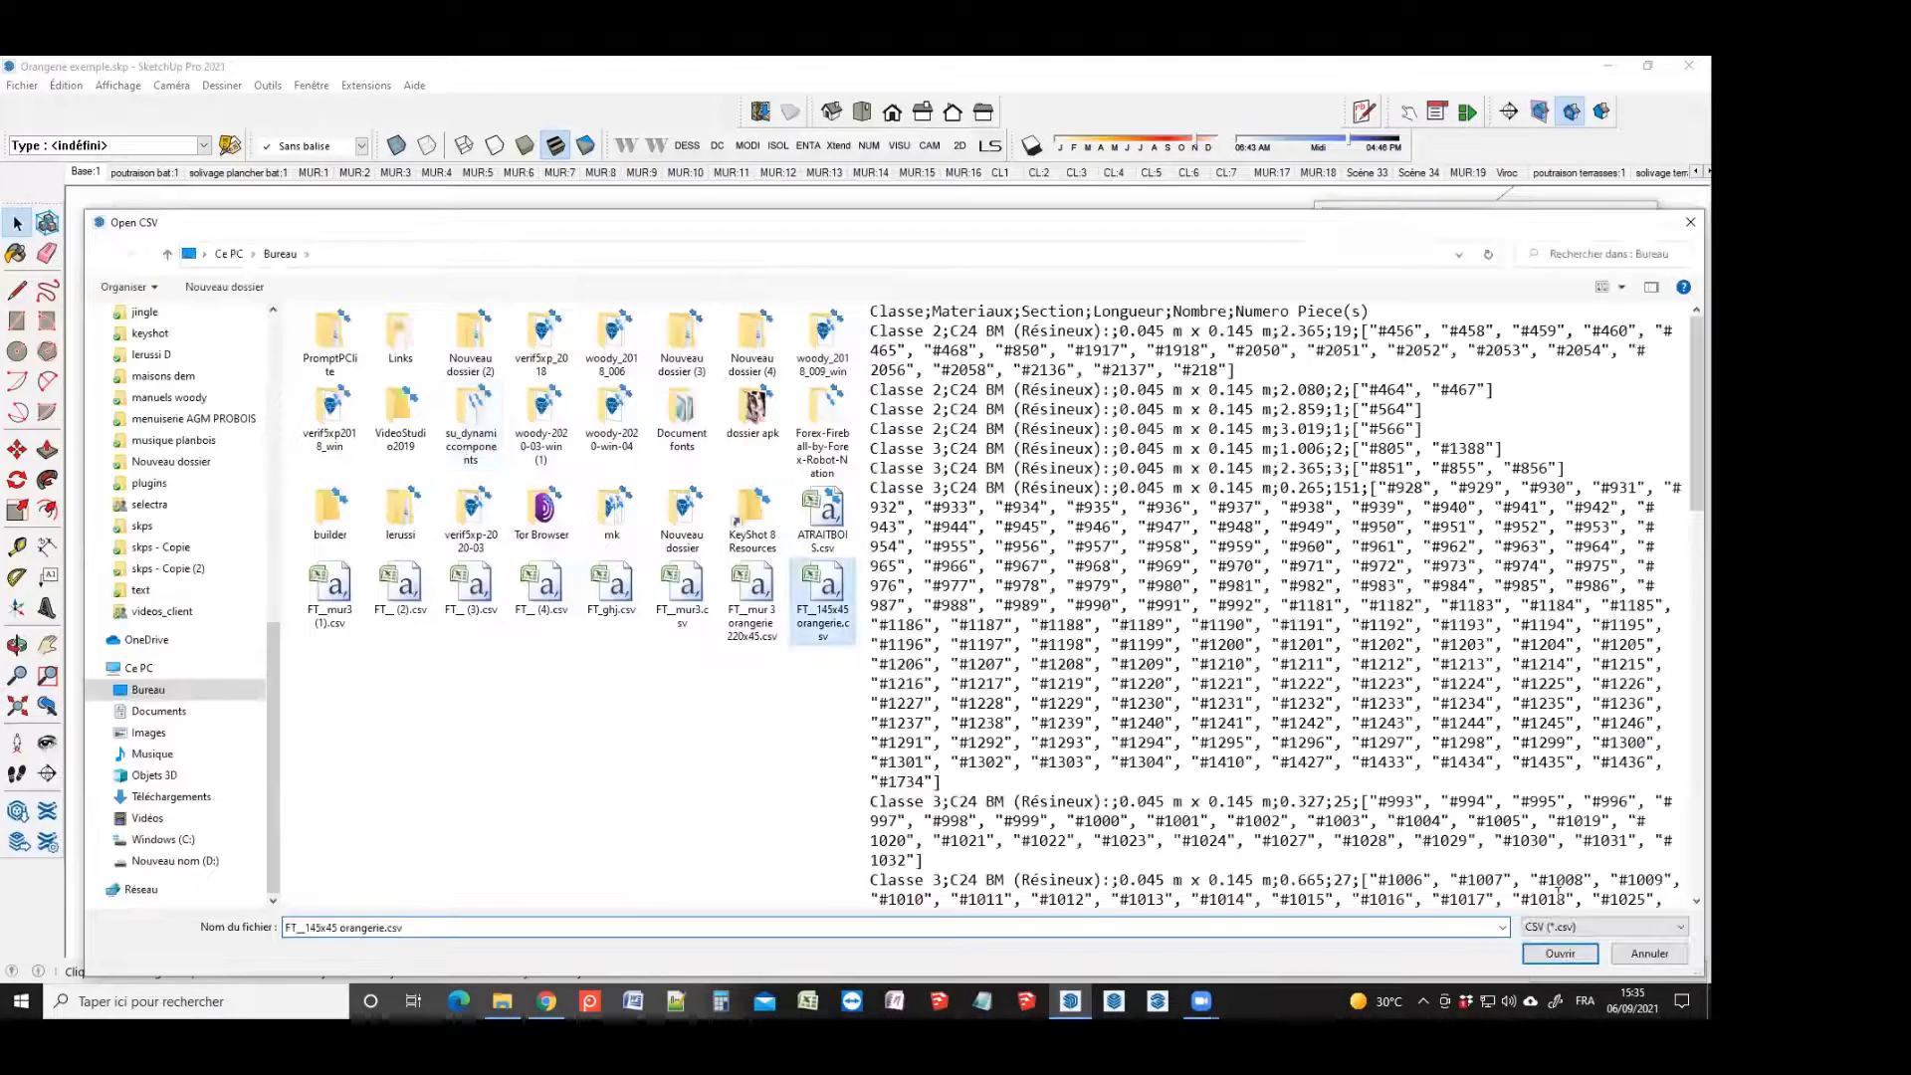
left_click(1560, 953)
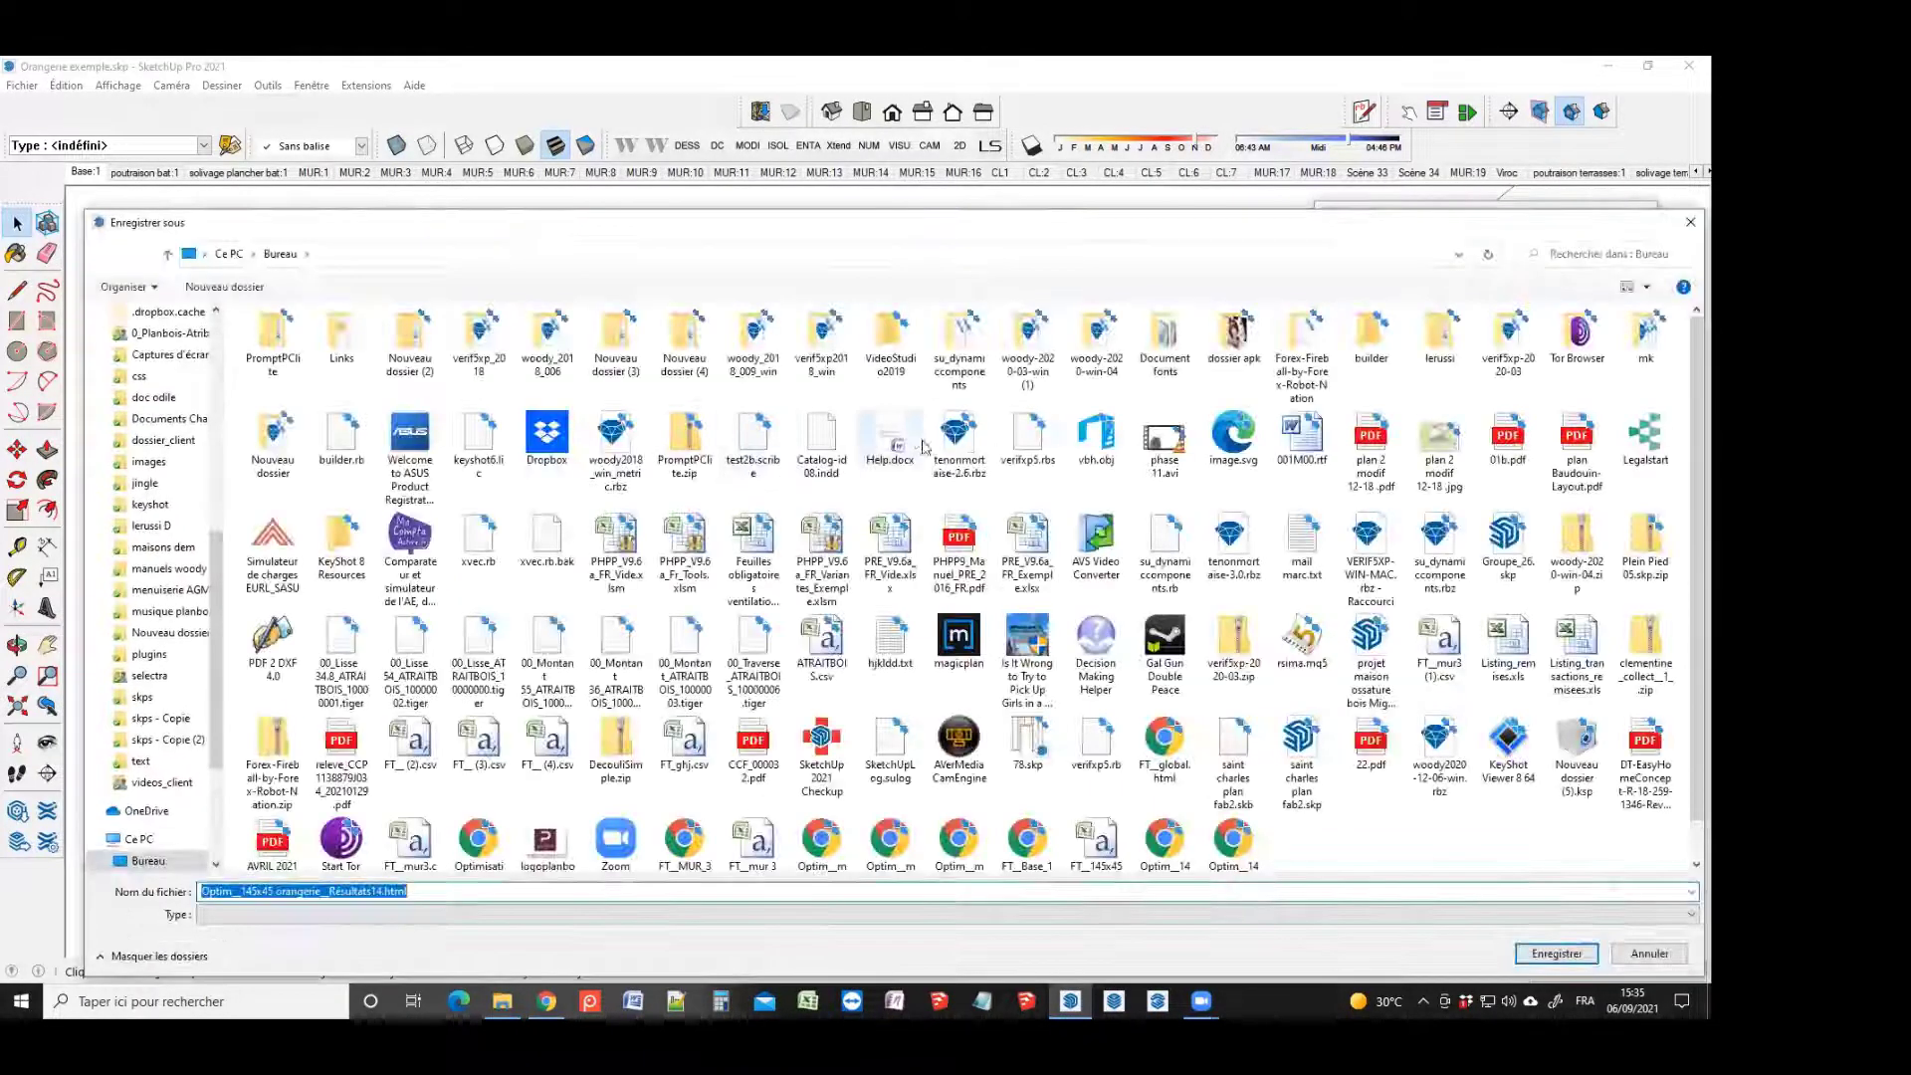
left_click(1557, 953)
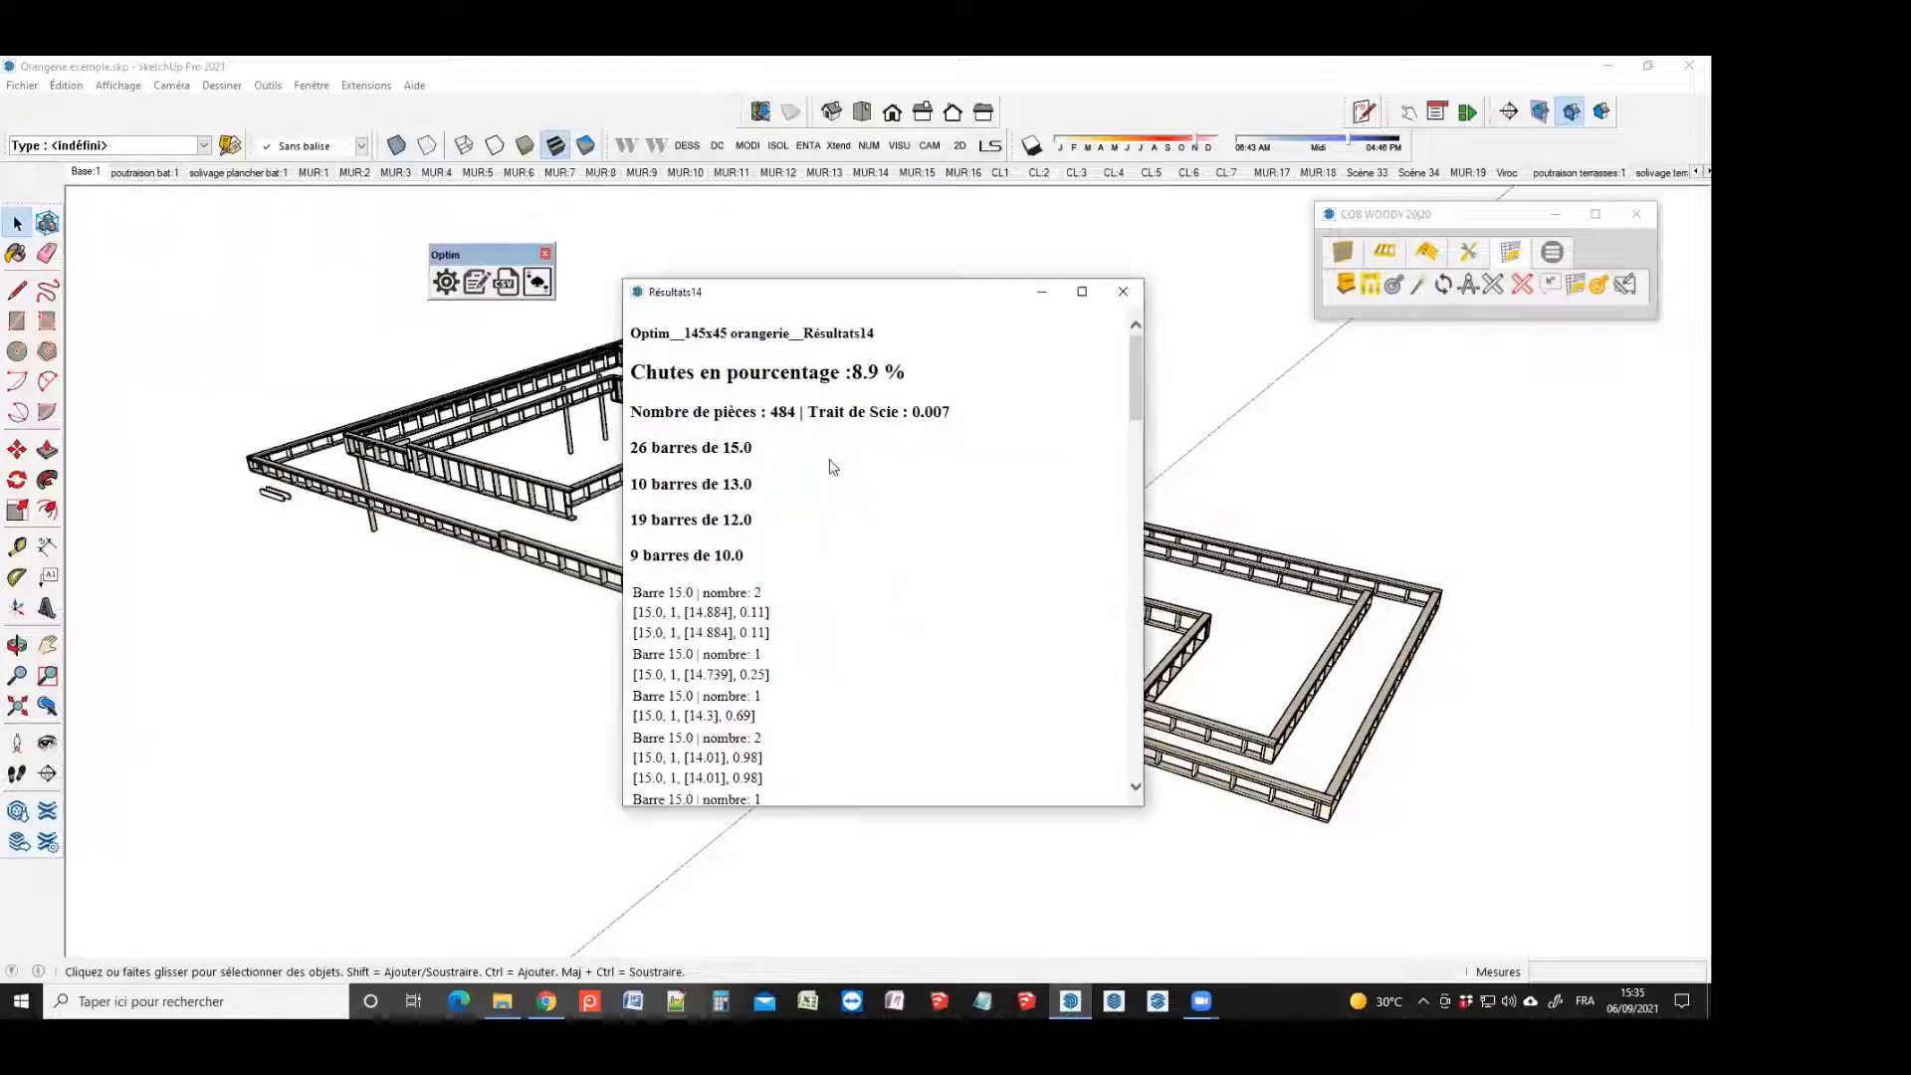
Examine the offcut percentage, the bar quantities and the 12.0 and 10.0 bar layouts in the Résultats14 report, and close it
scroll(832, 458, "down", 15)
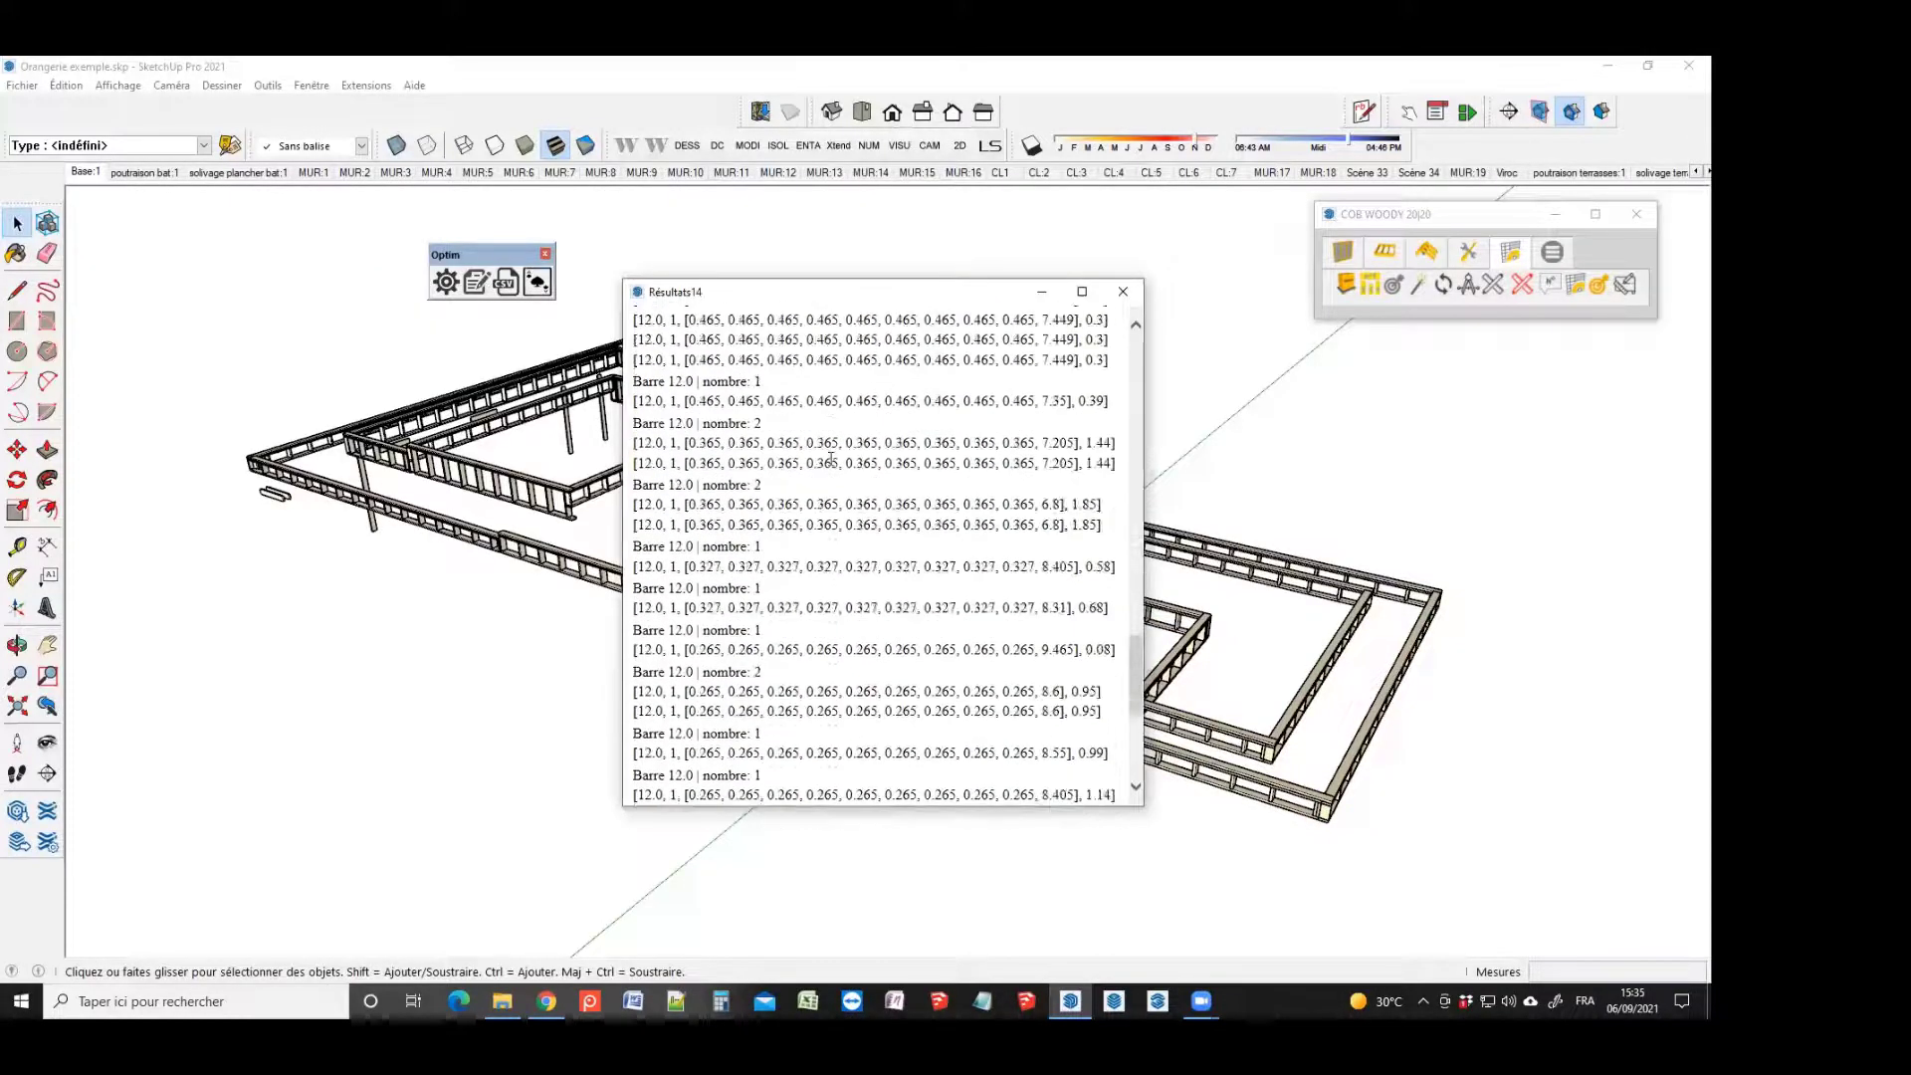
scroll(831, 458, "down", 5)
scroll(831, 458, "up", 20)
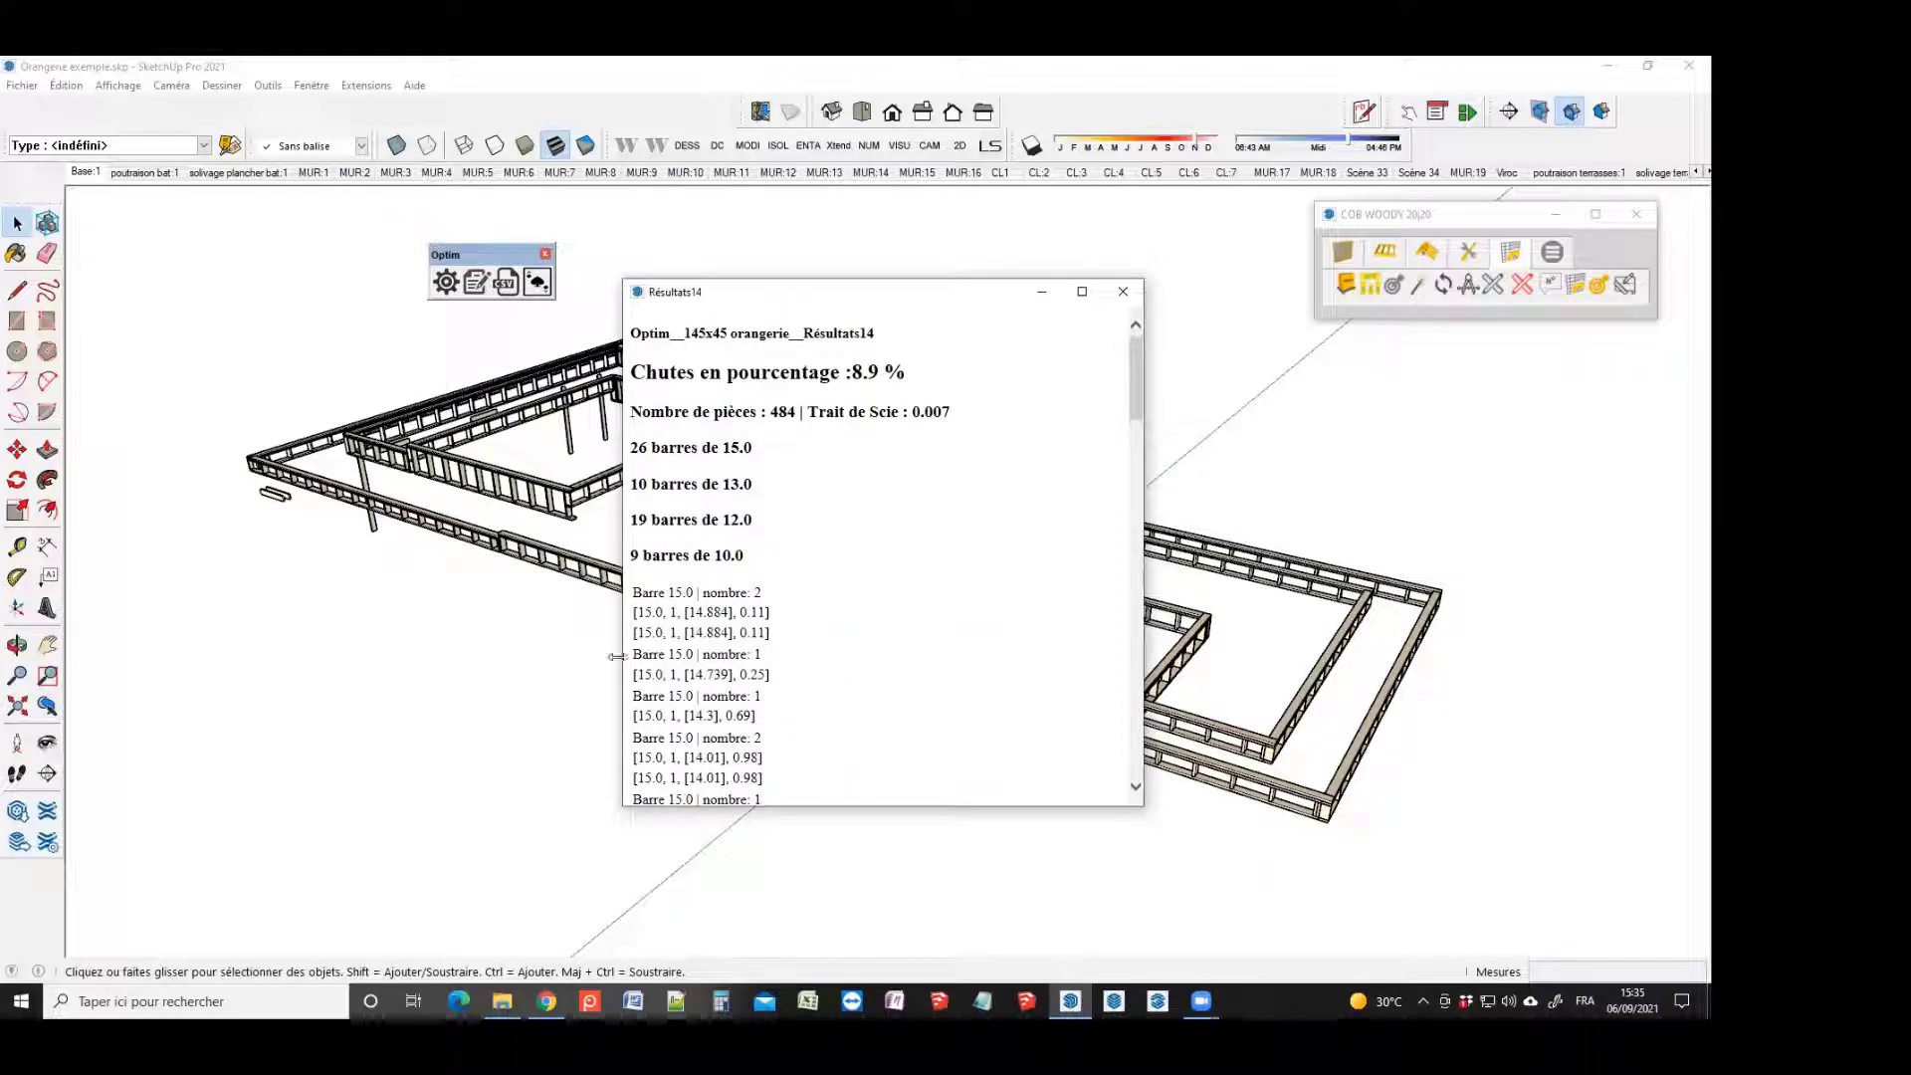
scroll(682, 631, "down", 15)
scroll(681, 627, "down", 8)
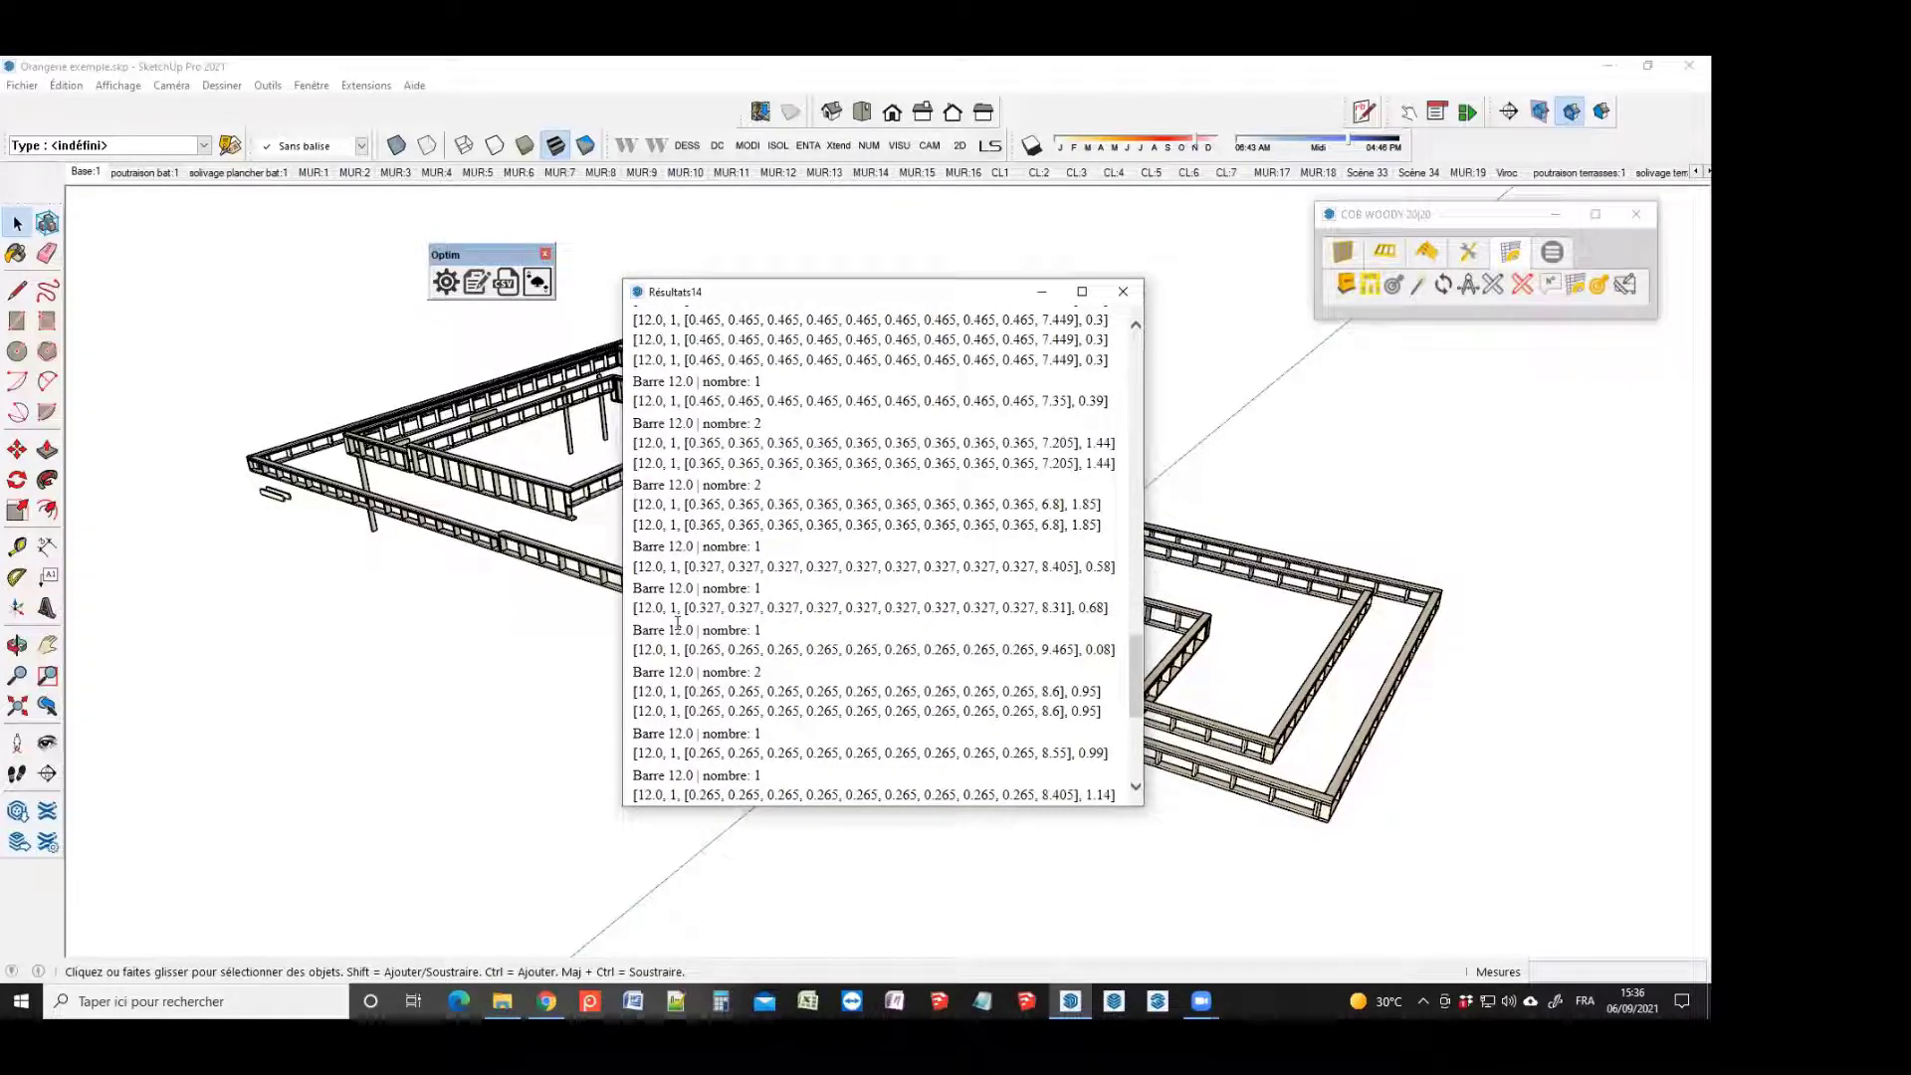
scroll(800, 543, "down", 5)
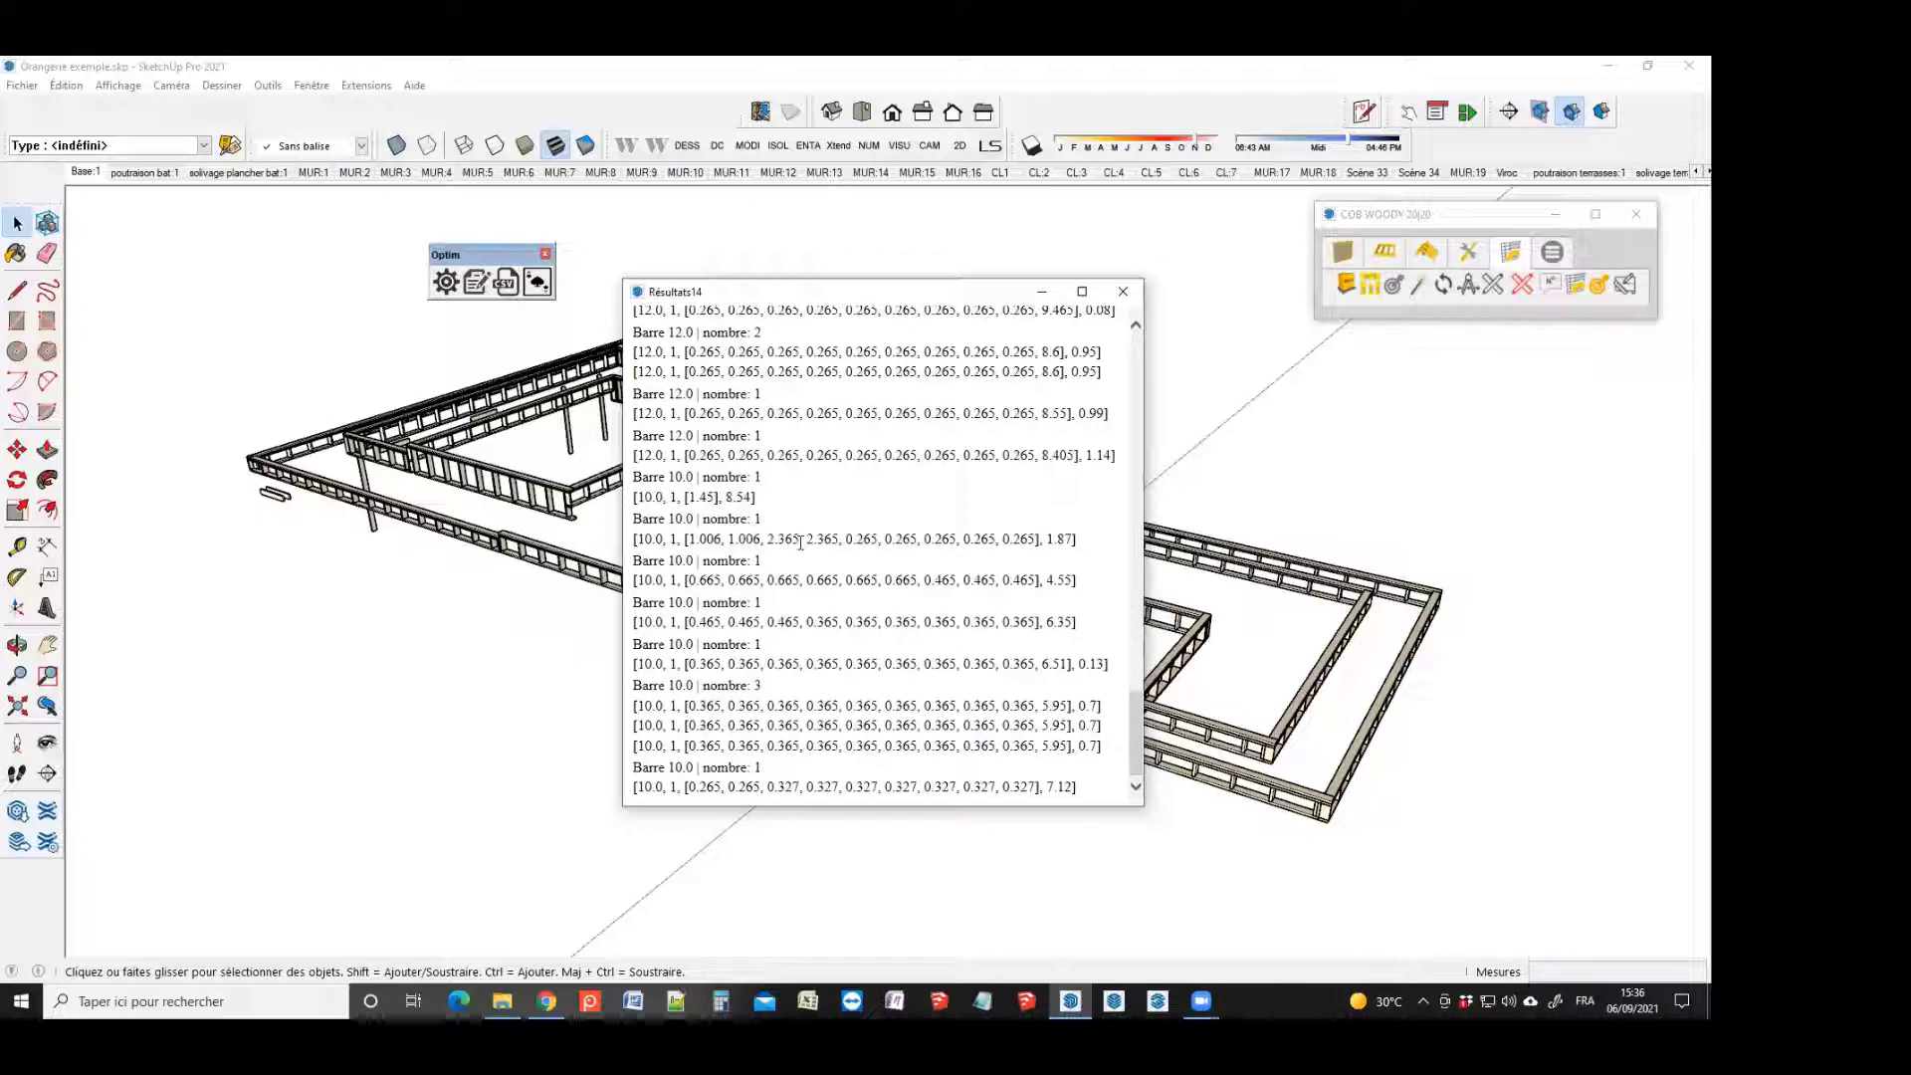
scroll(800, 542, "down", 15)
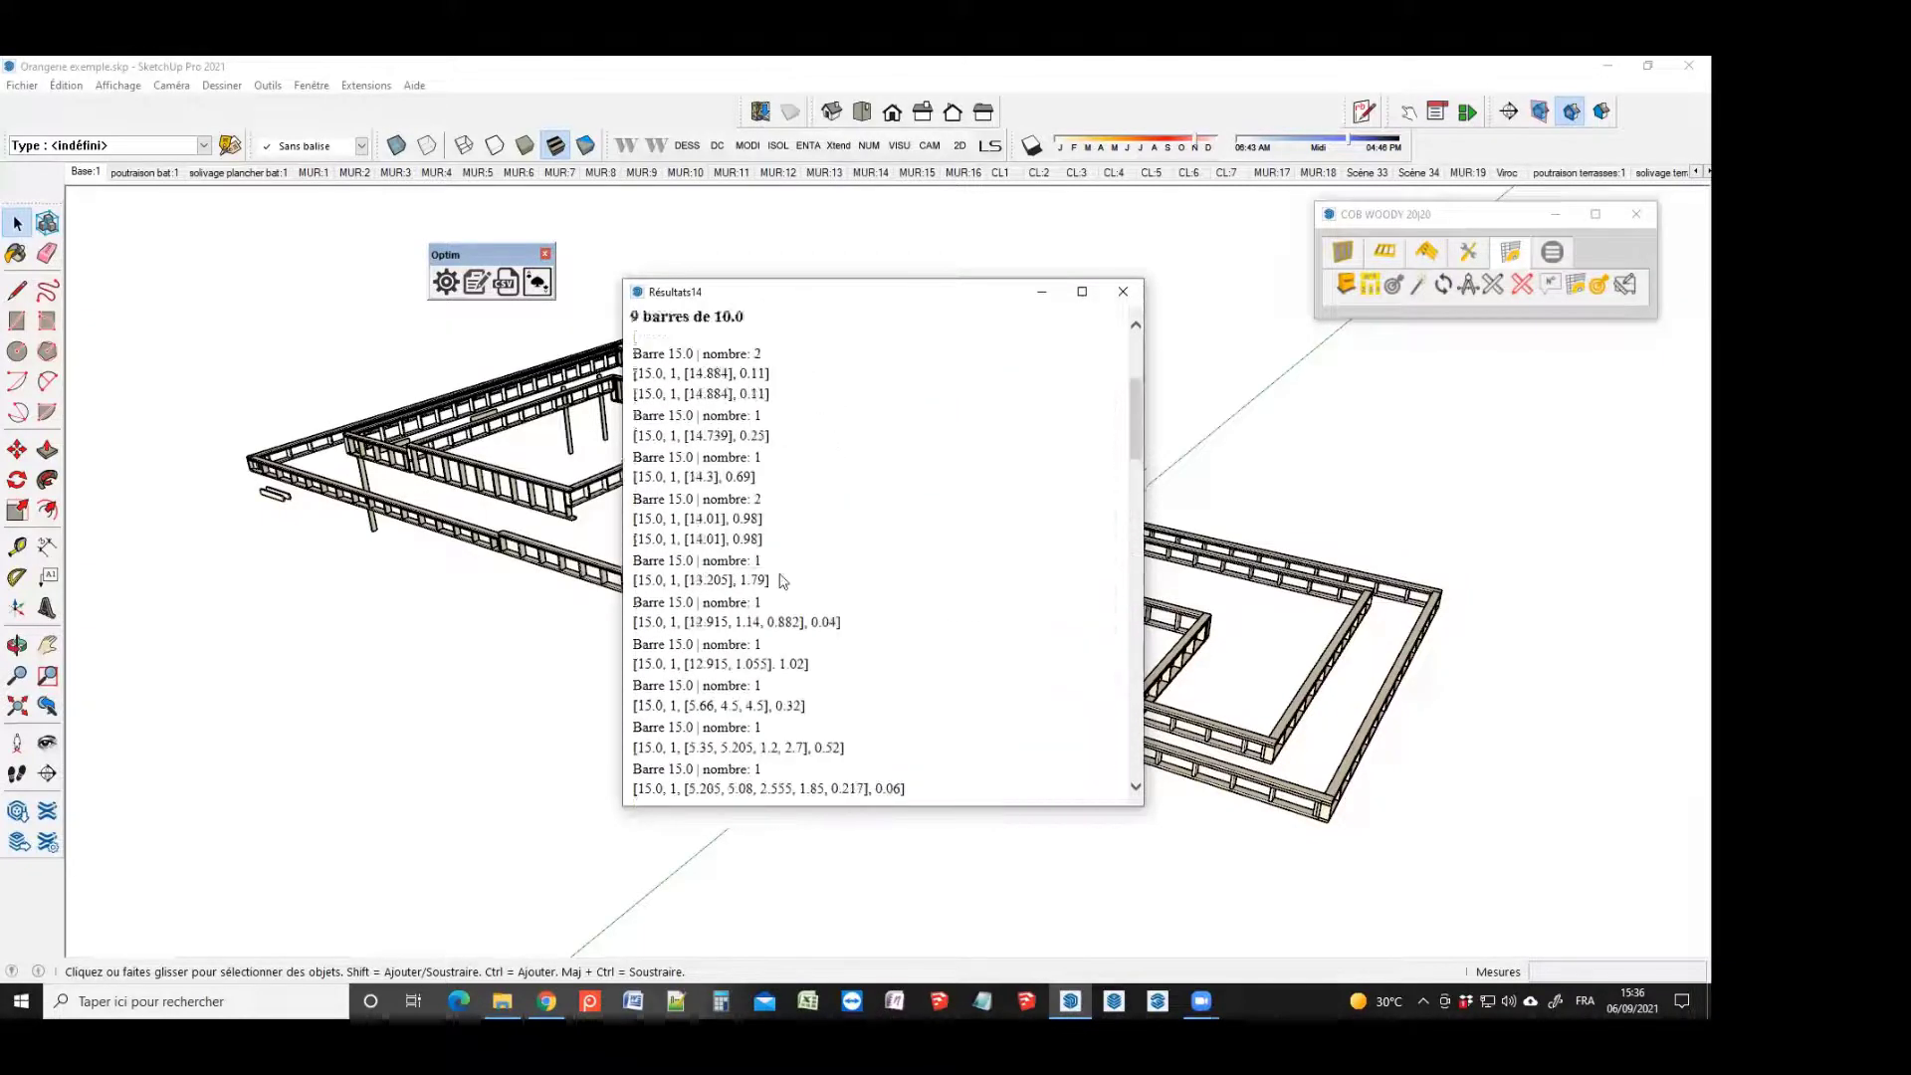
scroll(782, 581, "up", 3)
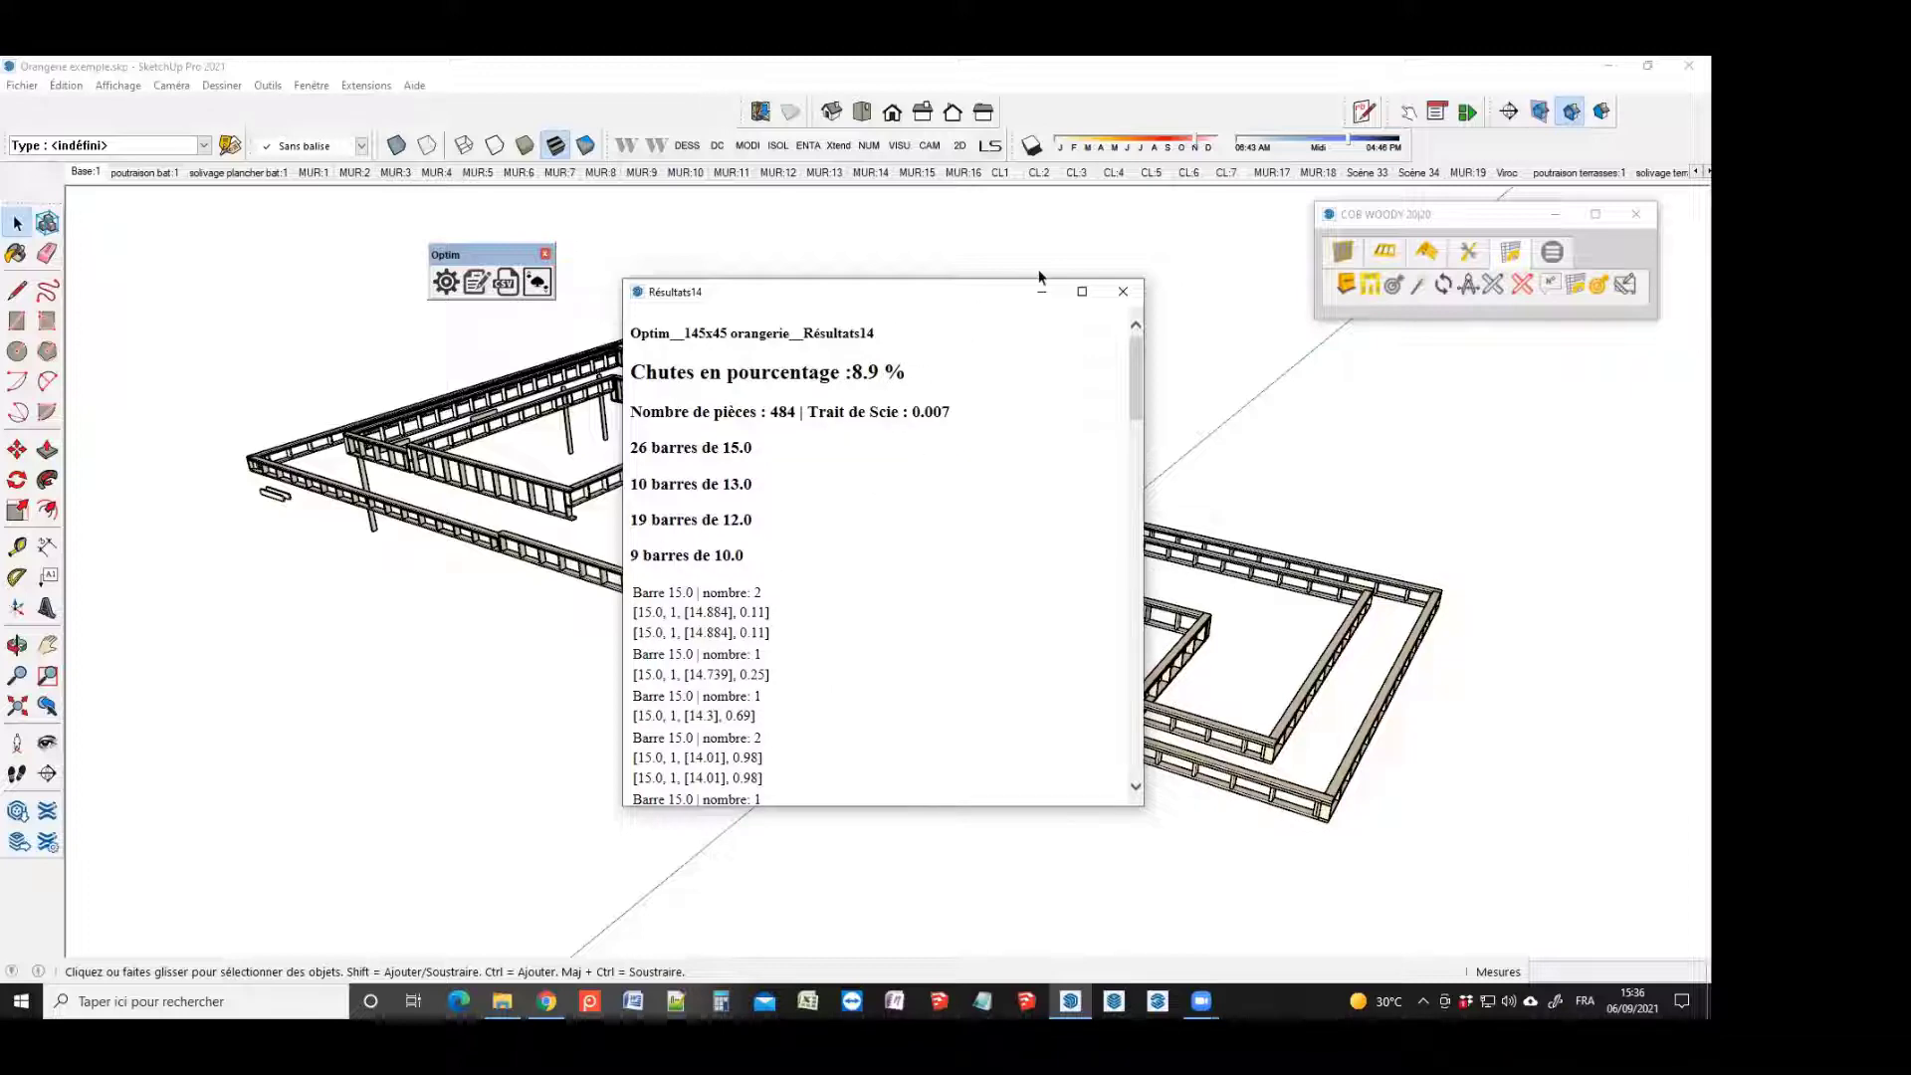
left_click(1132, 299)
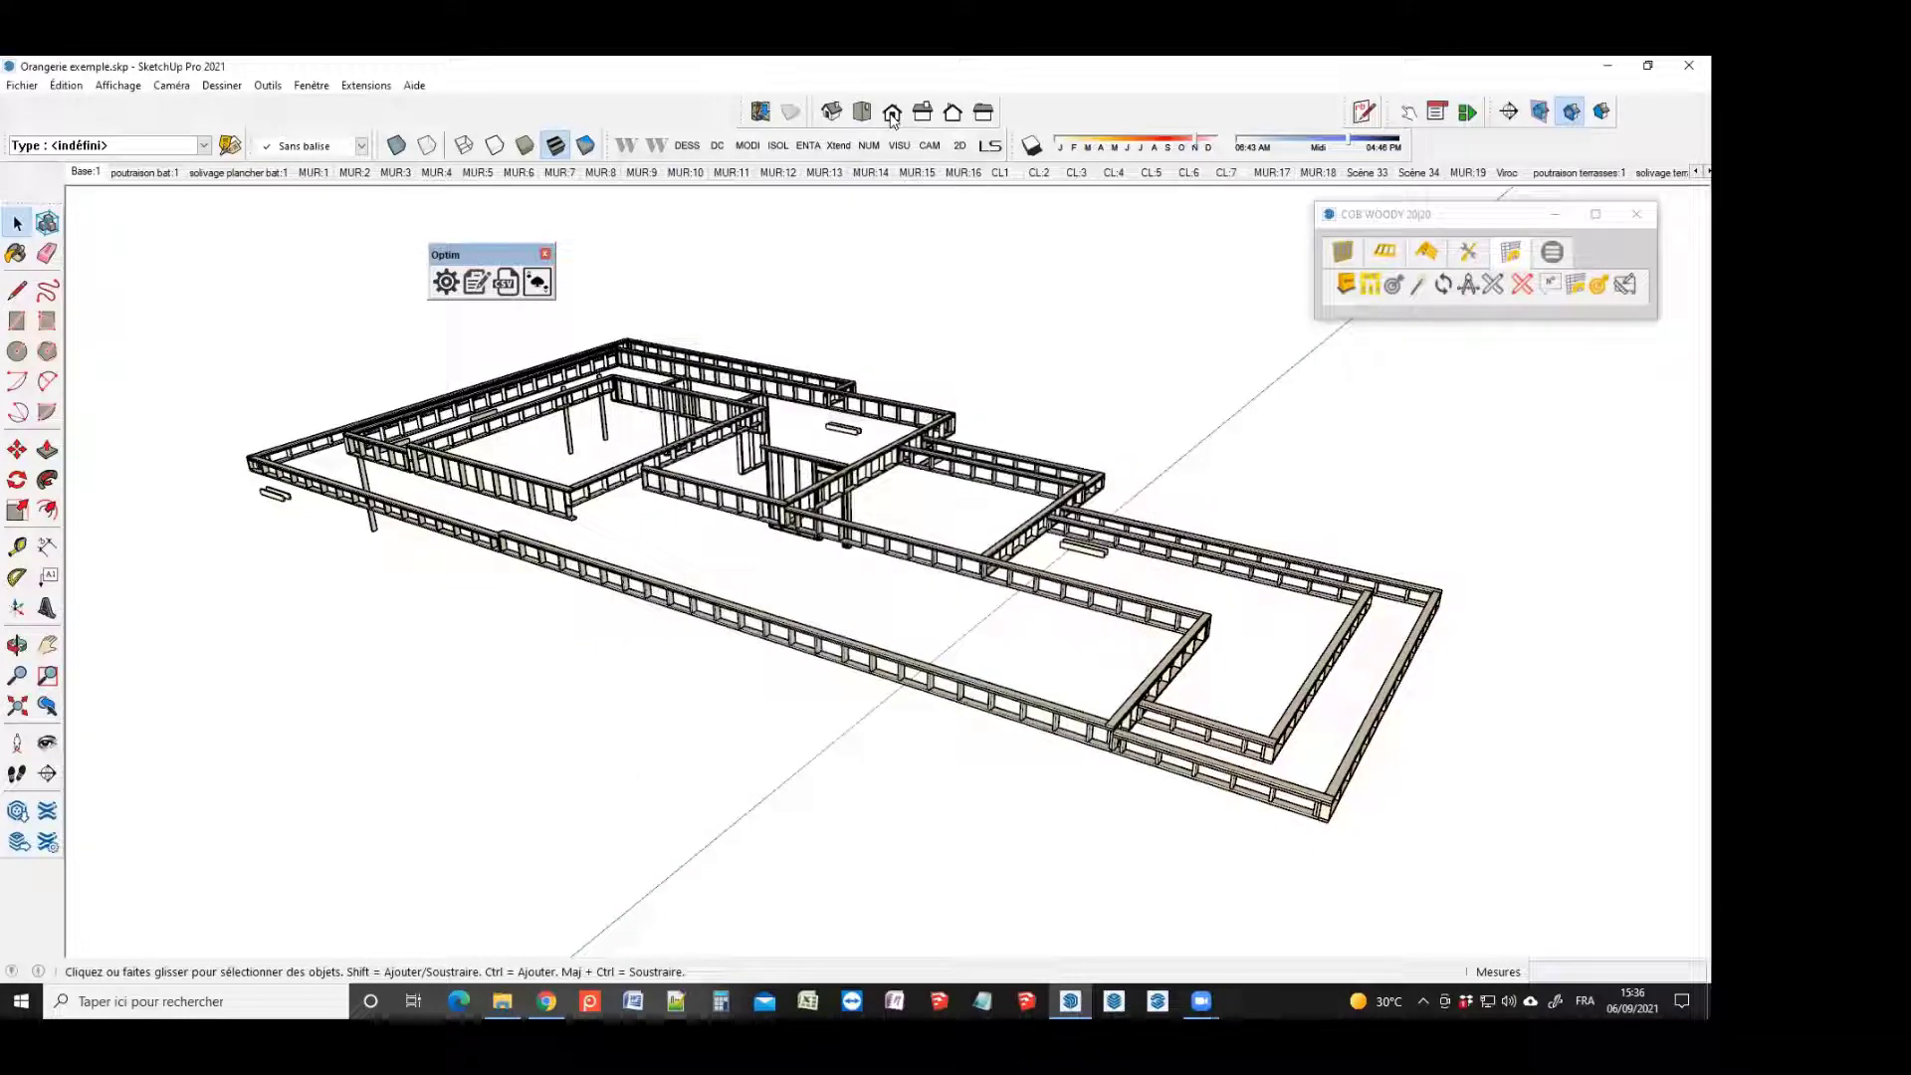